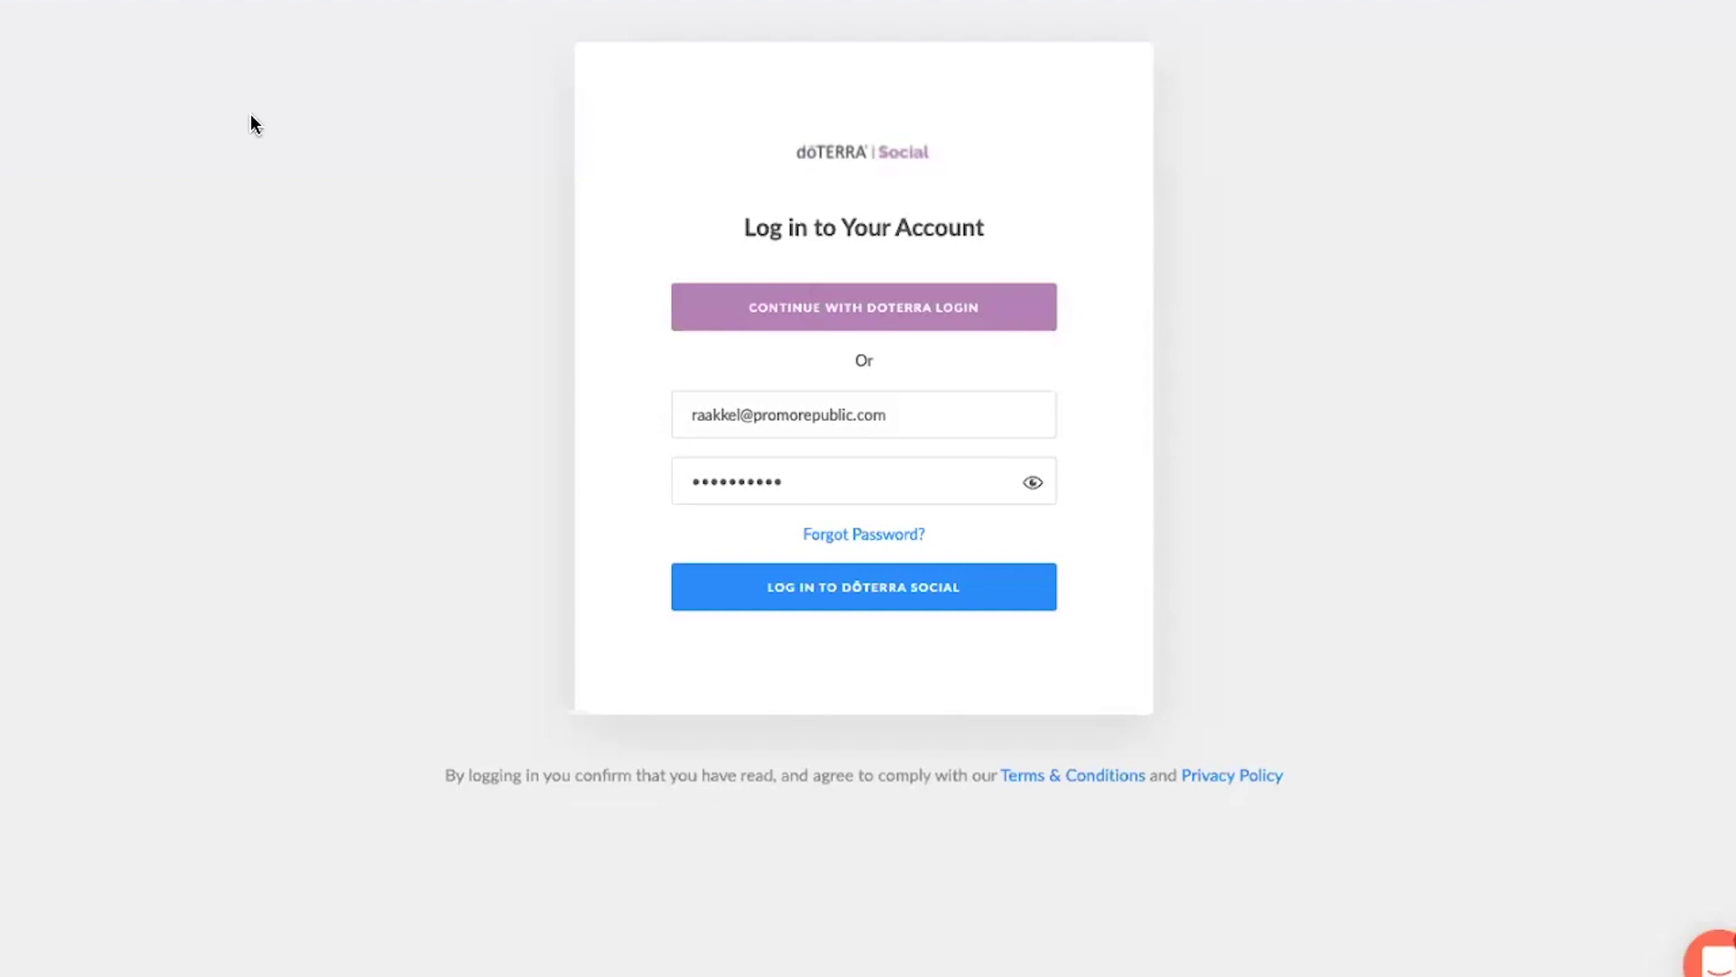
- Log in with the prefilled credentials and view the social networks that can be connected to the workspace
left_click(990, 603)
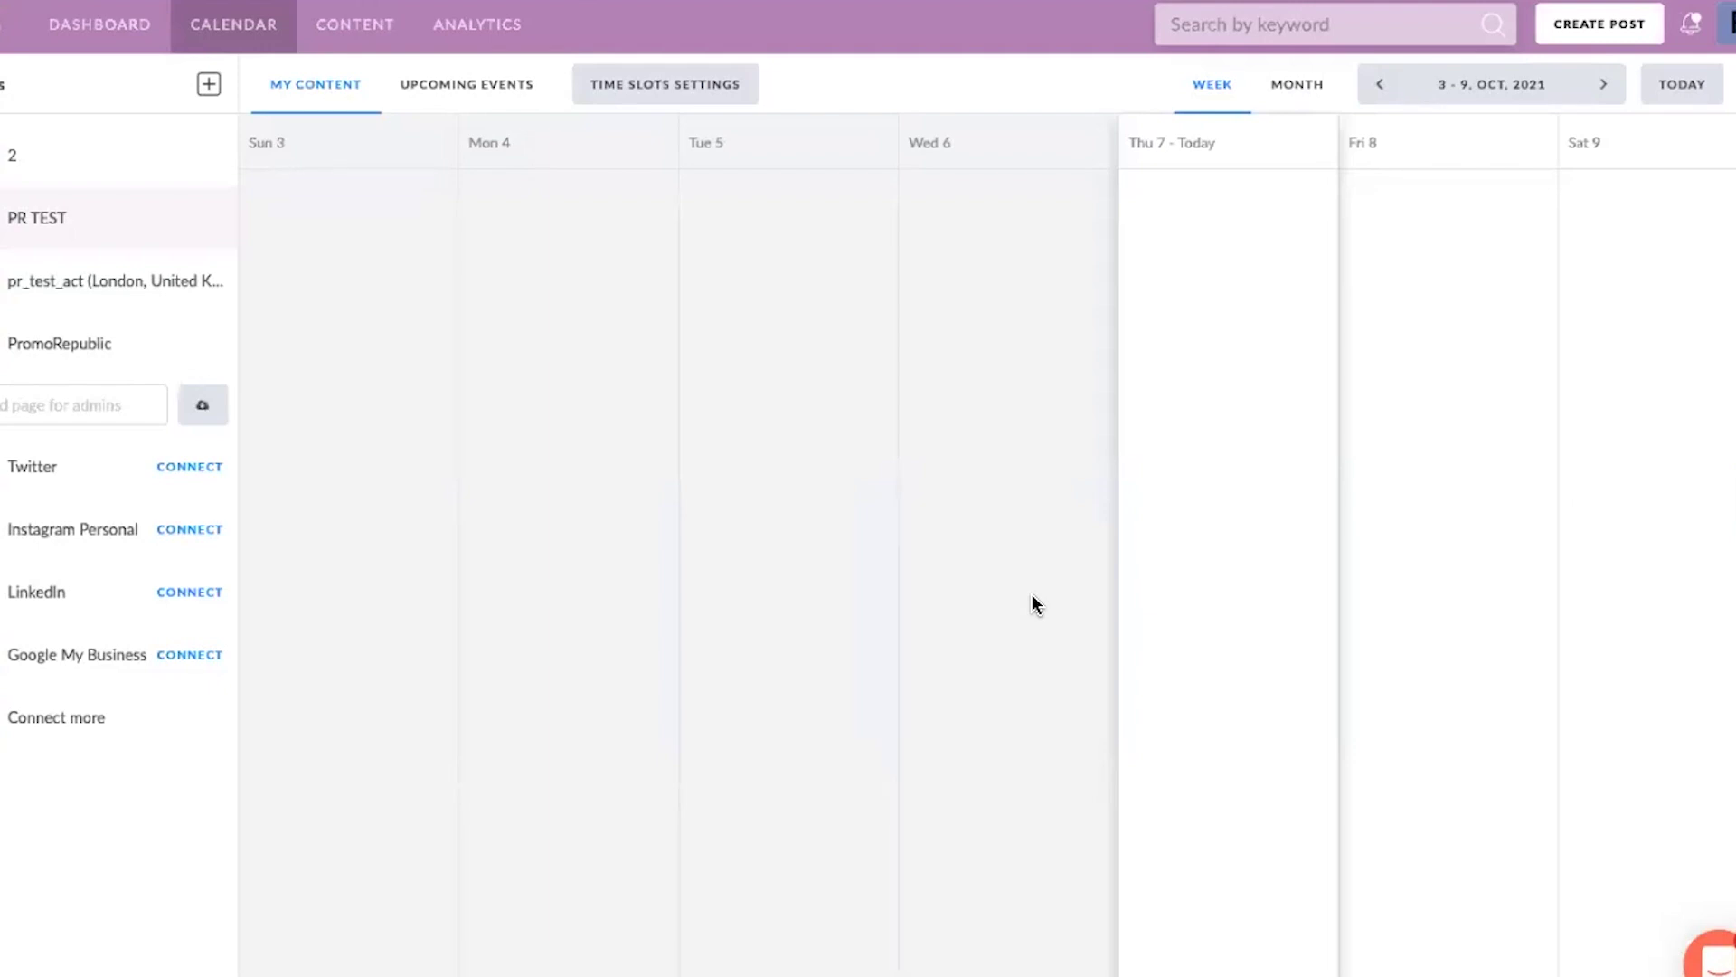
left_click(193, 710)
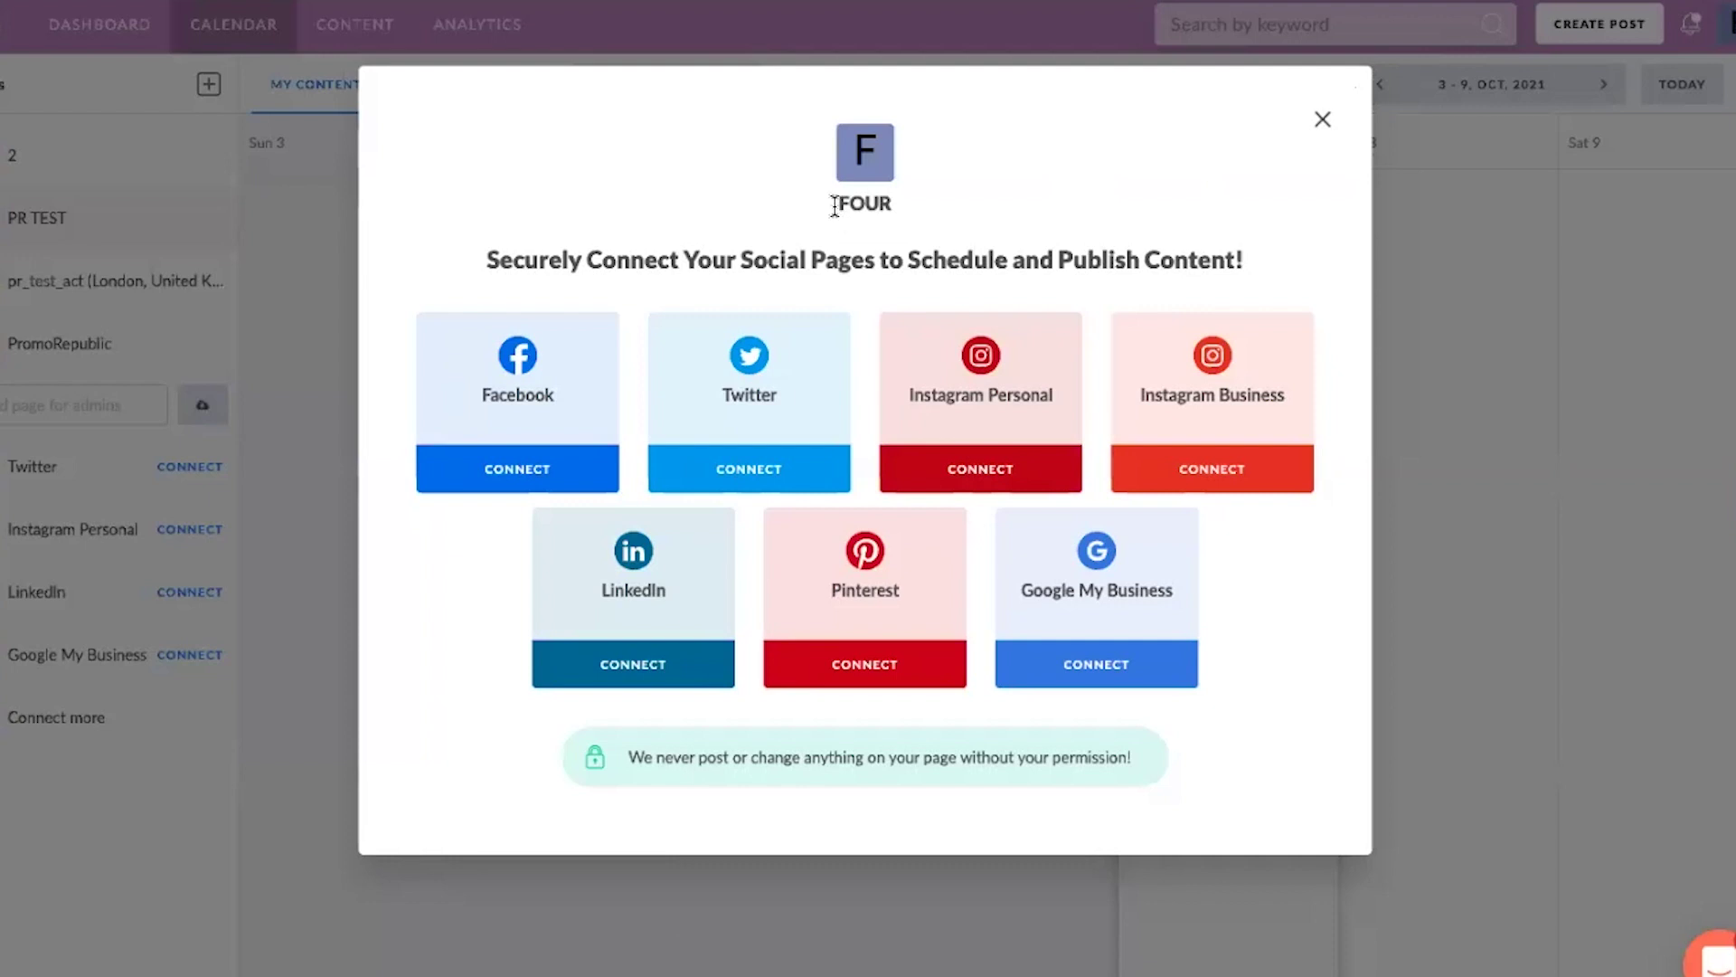
left_click(1323, 121)
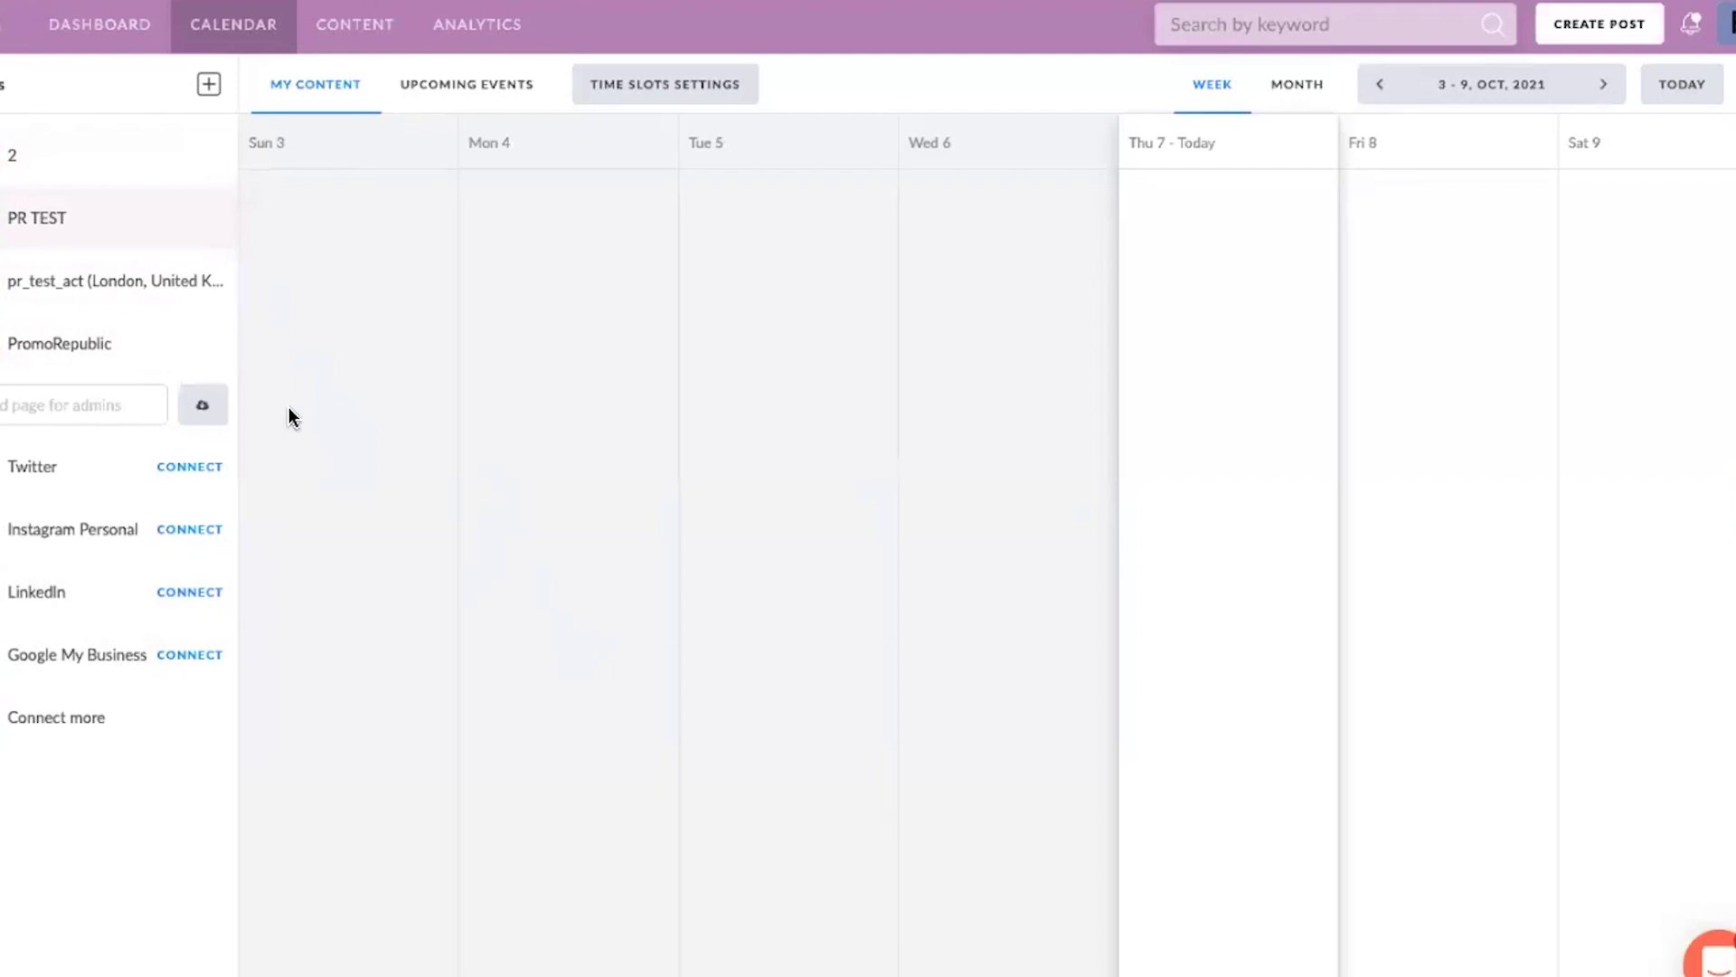
mouse_move(198, 272)
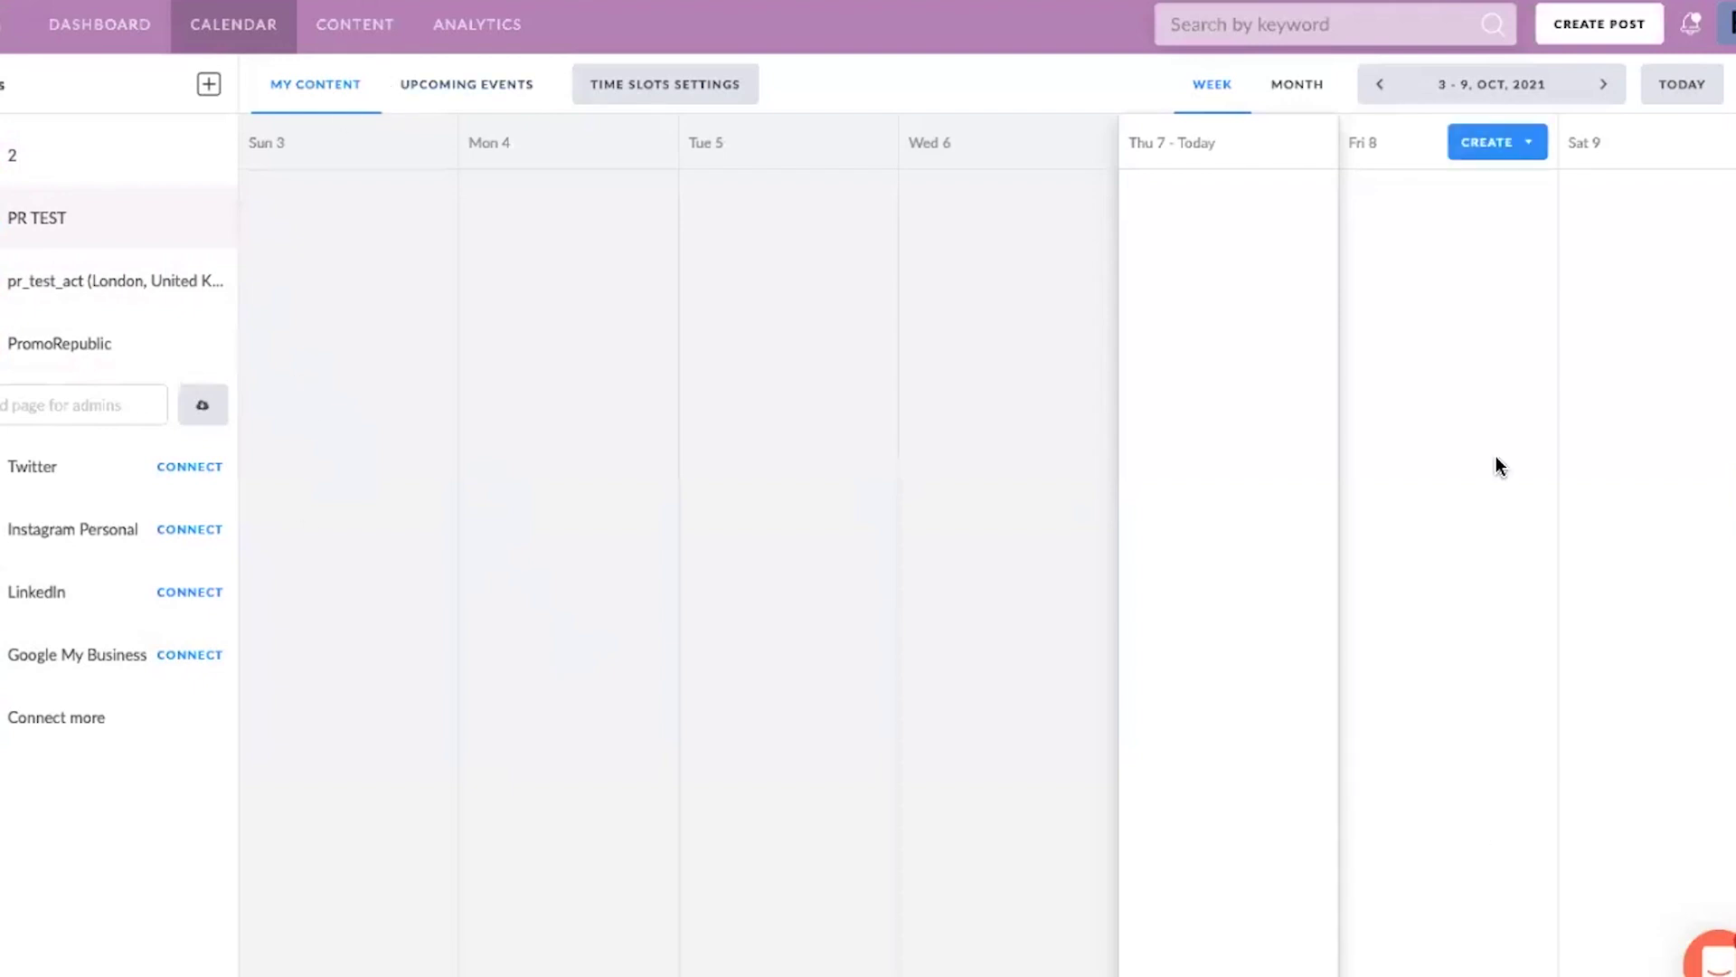
- View the week's upcoming events and the PR TEST page's time slots settings, returning to the My Content calendar
left_click(447, 90)
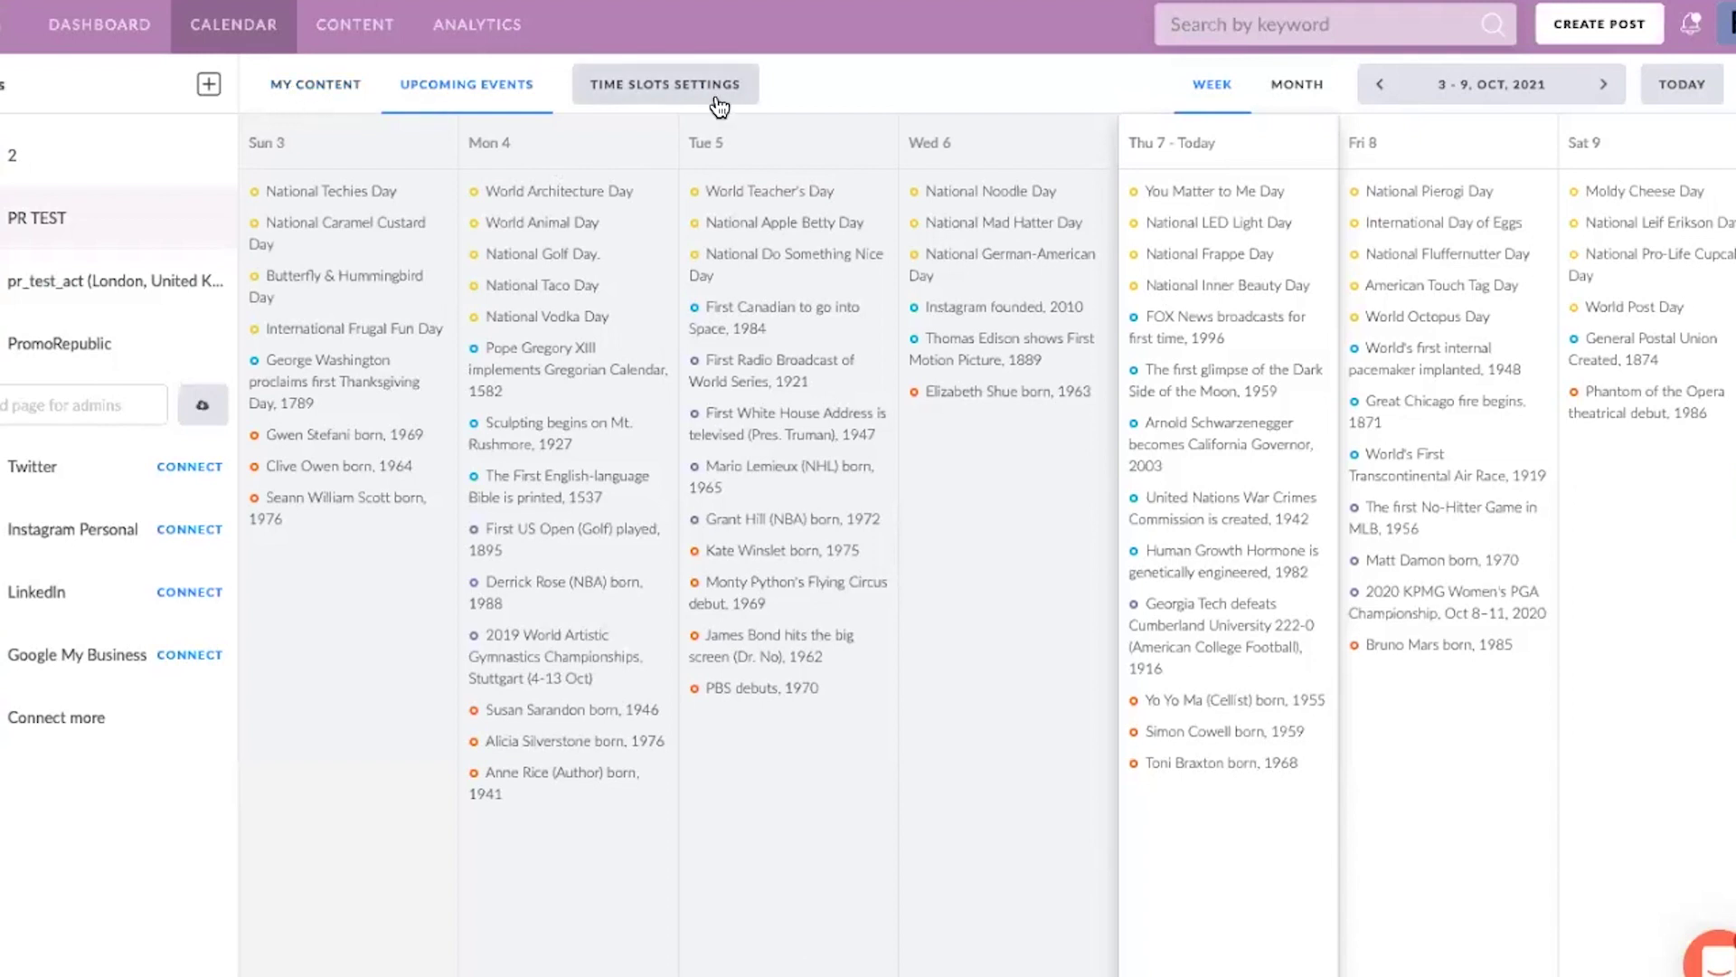
left_click(617, 92)
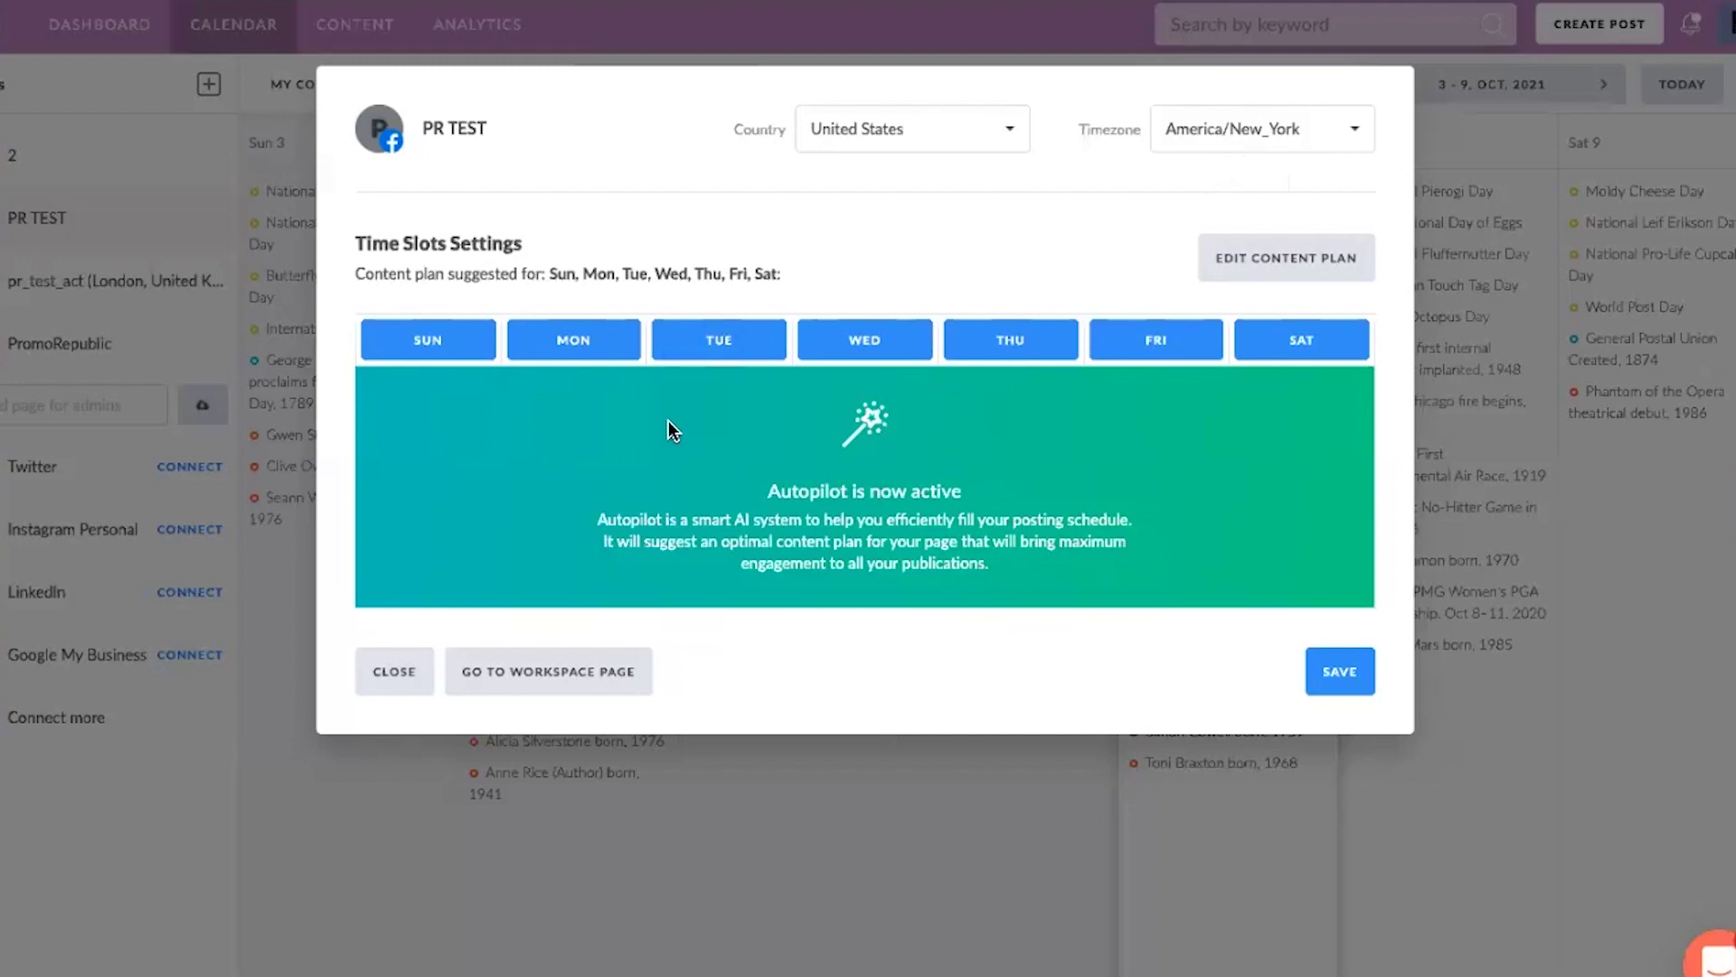
left_click(414, 683)
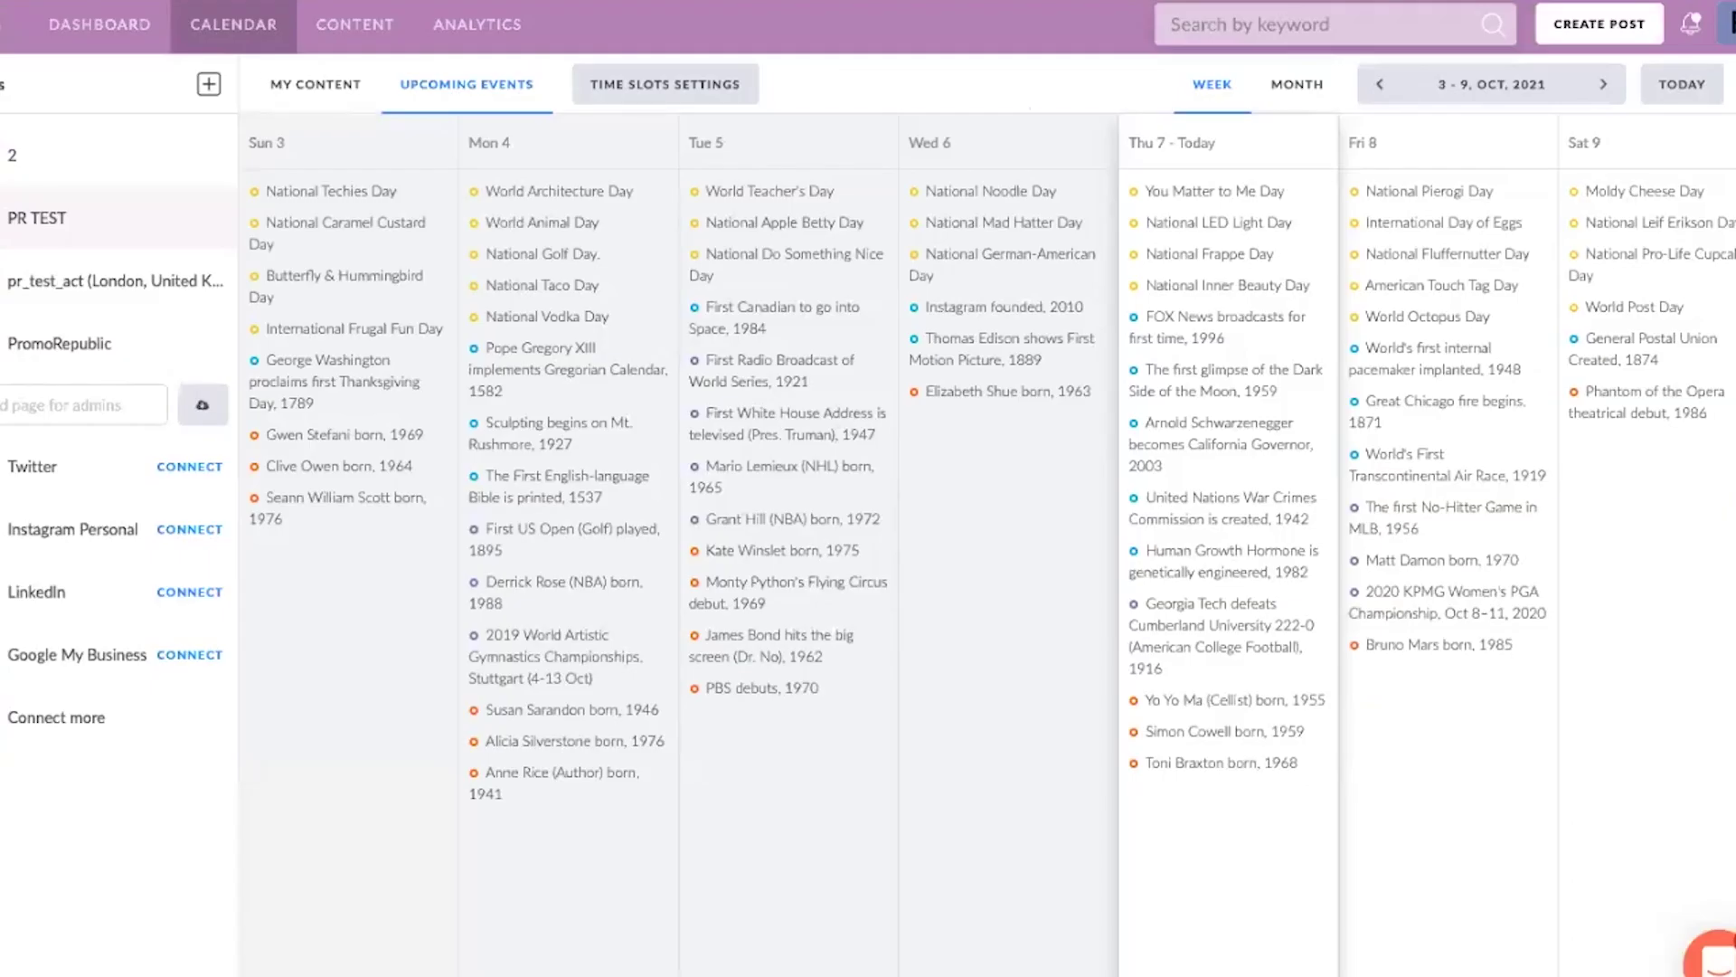
left_click(312, 90)
- Turn on time slot visibility in the calendar and review the PR TEST page's suggested content plan settings
left_click(1732, 84)
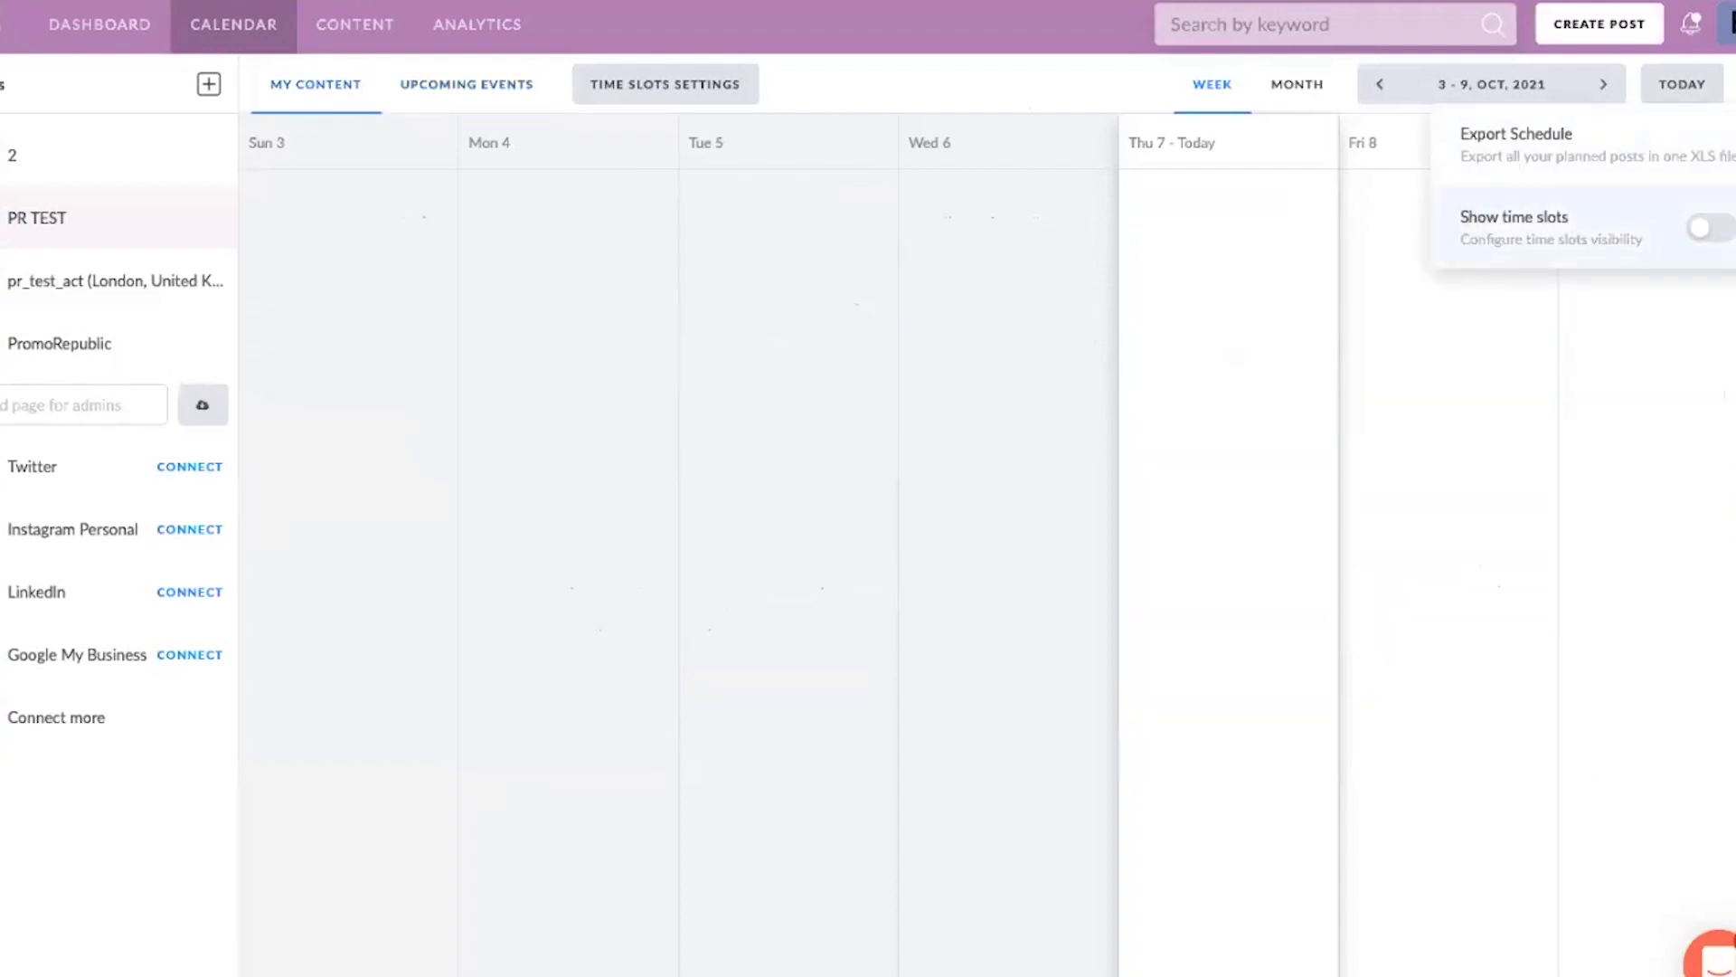
left_click(1707, 228)
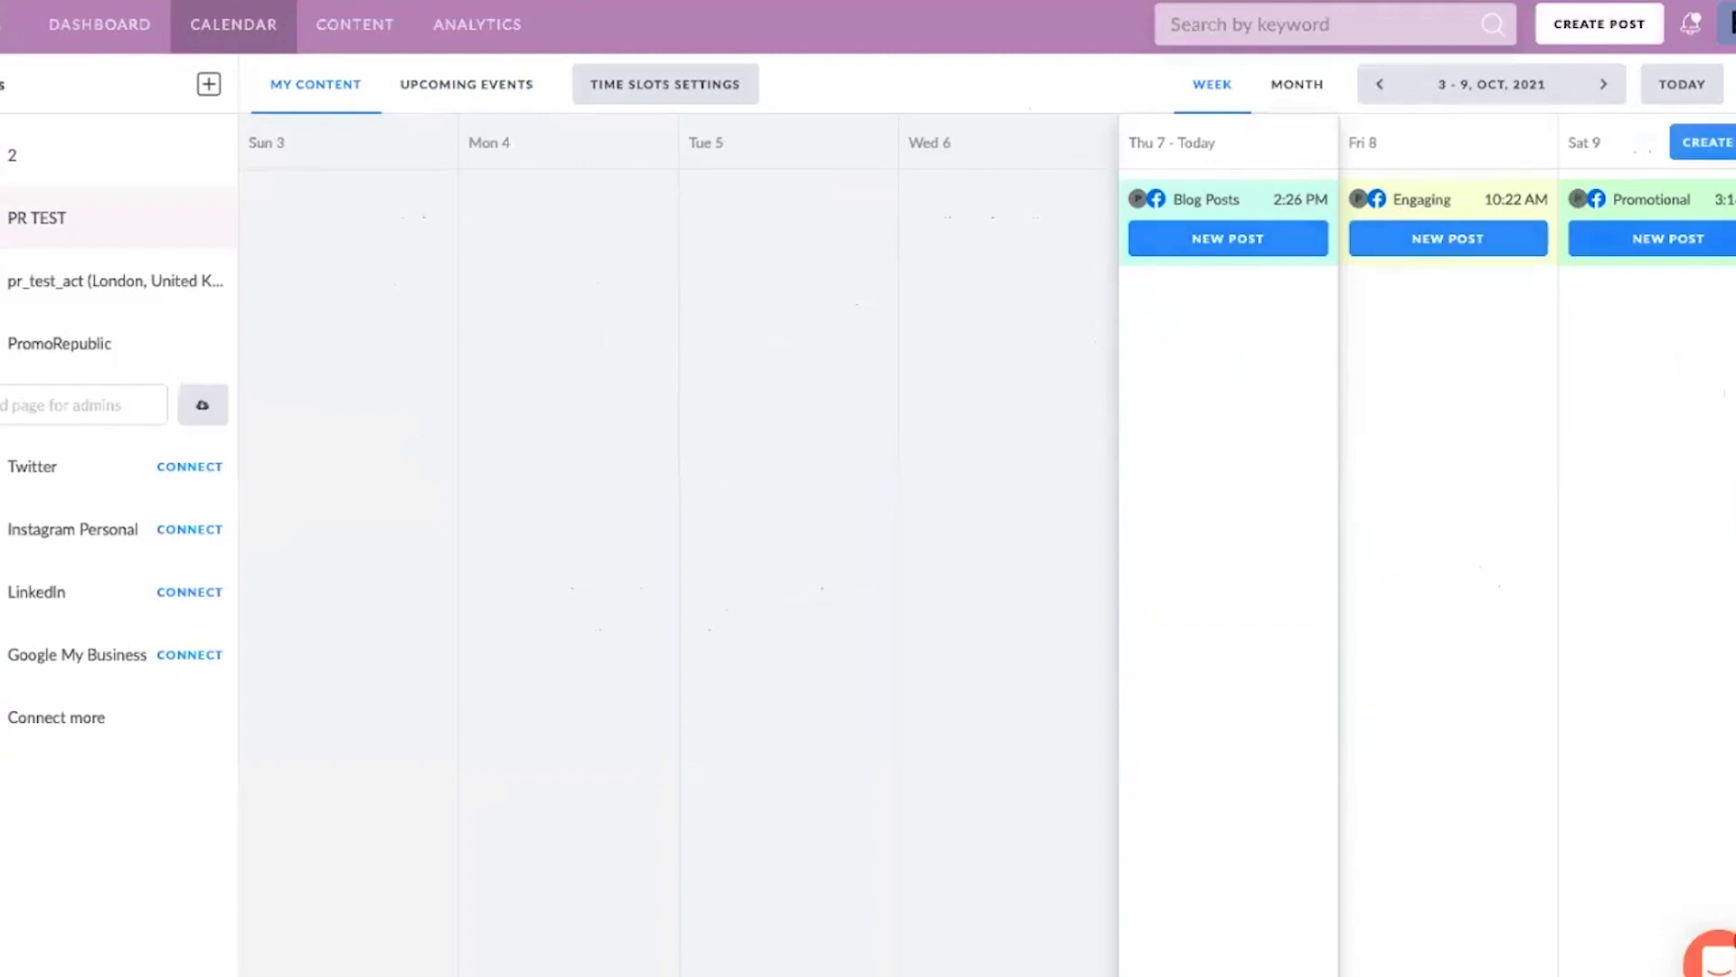
left_click(667, 90)
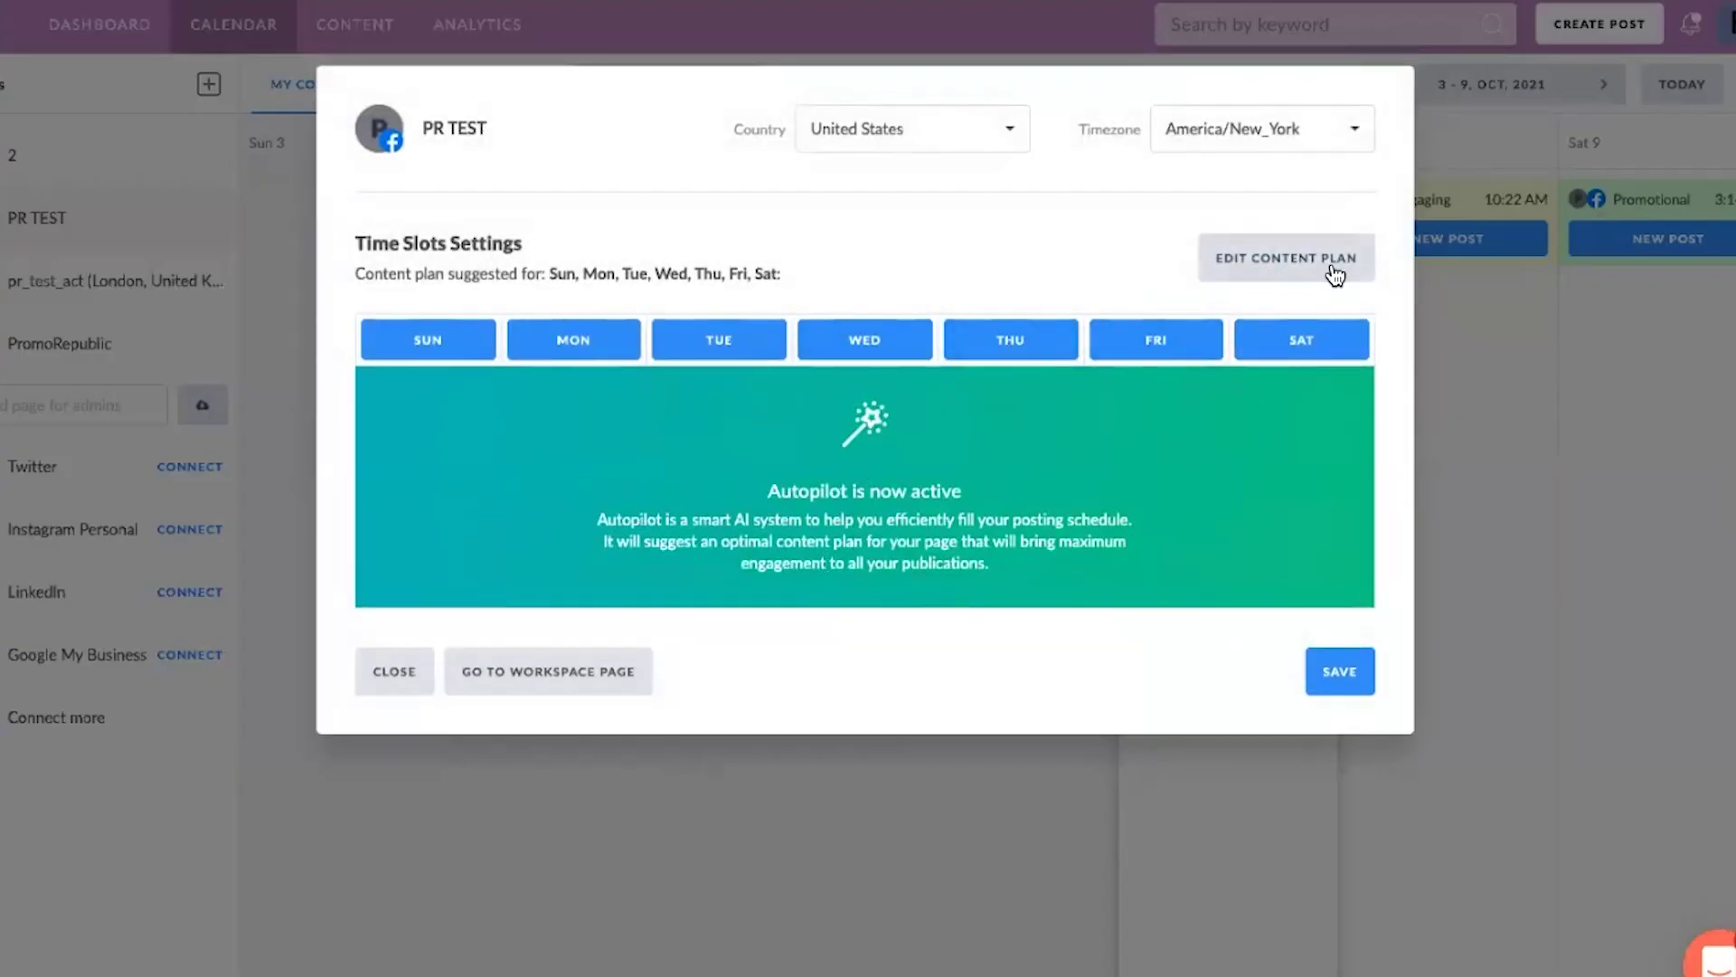
left_click(405, 678)
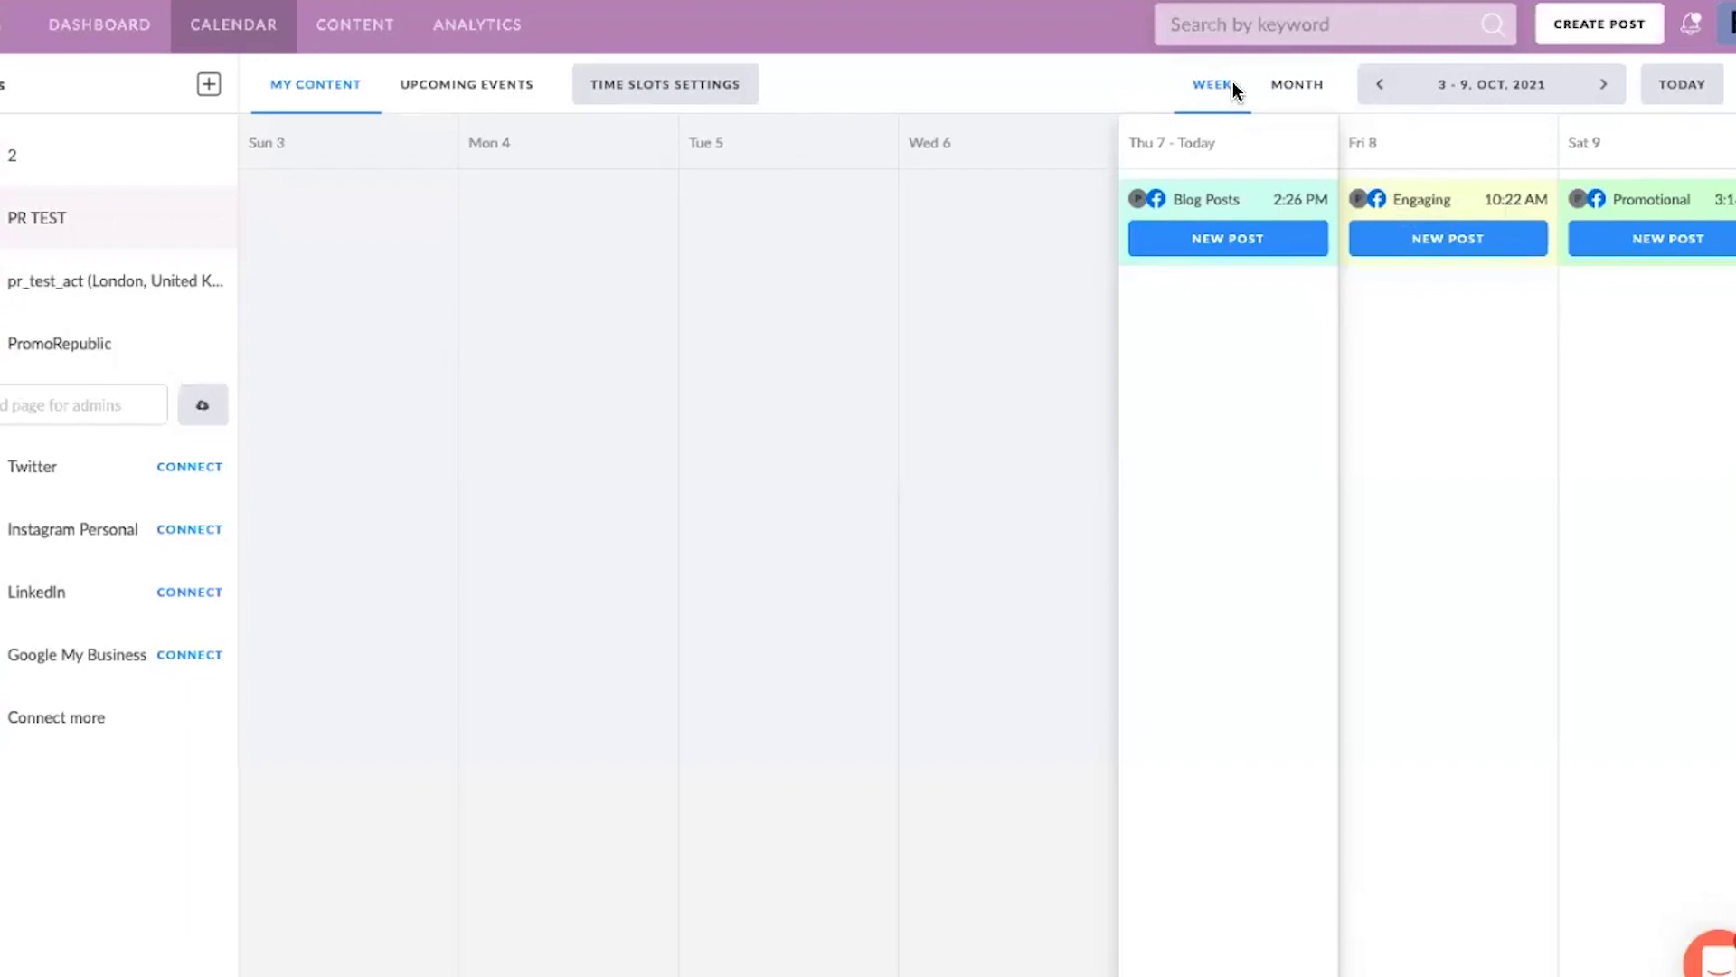
- View the October 2021 calendar by month, returning to the weekly layout
left_click(1275, 84)
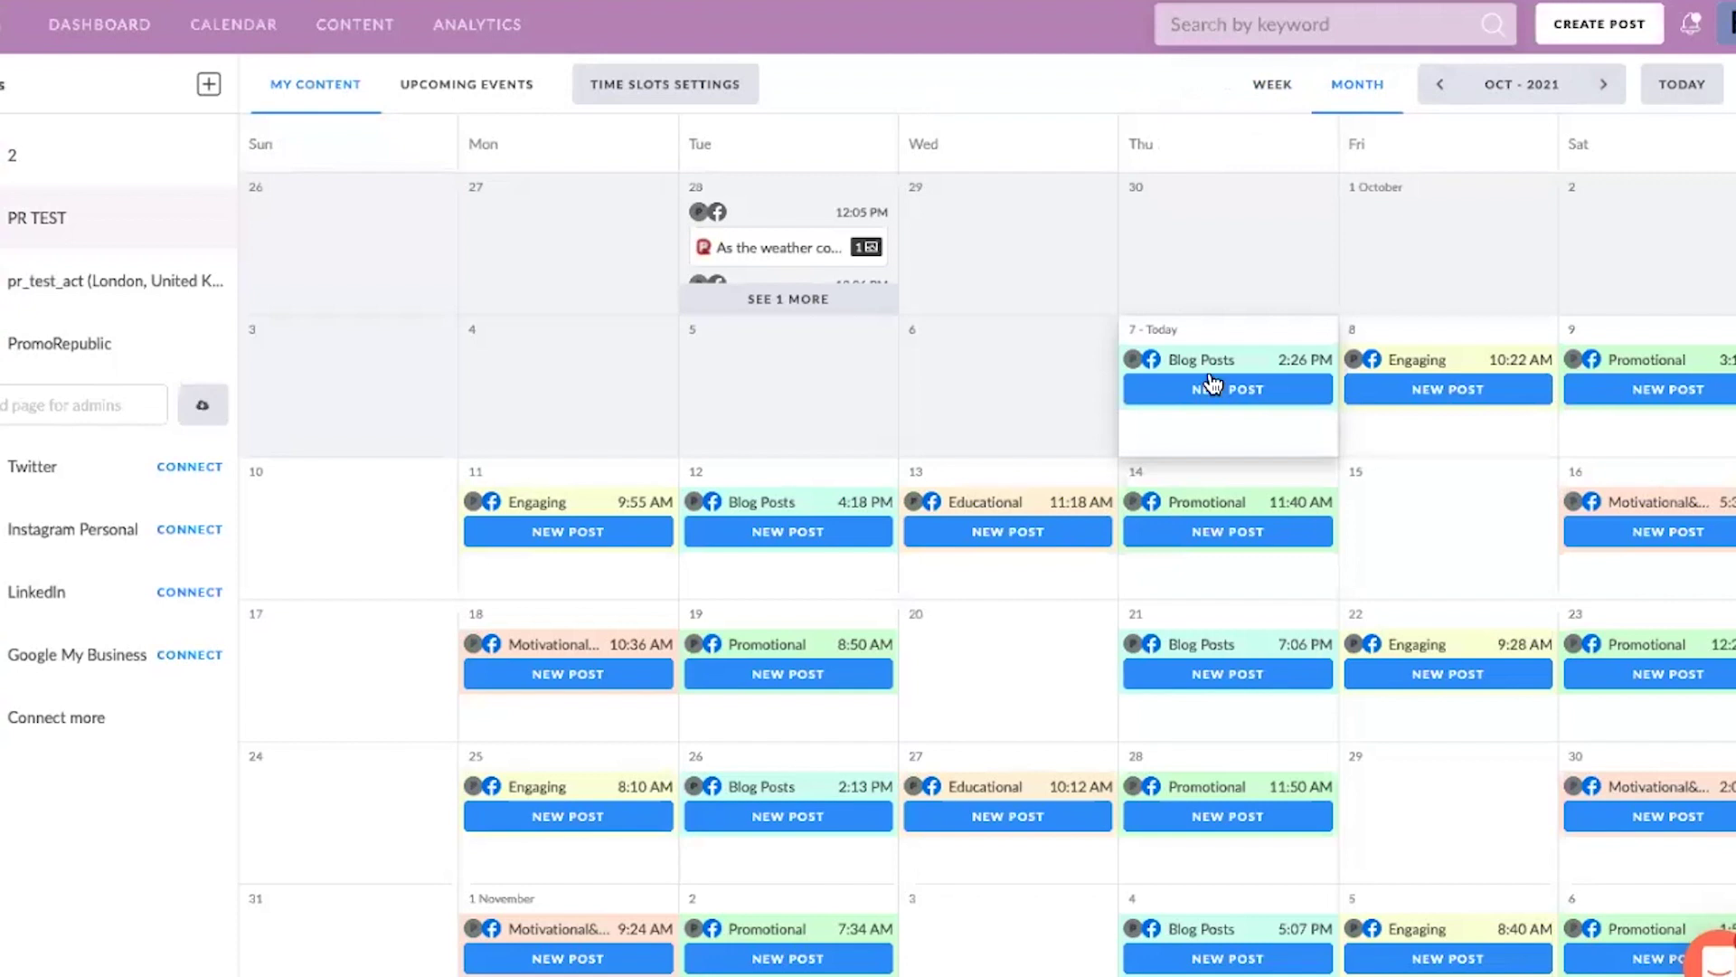
left_click(1712, 81)
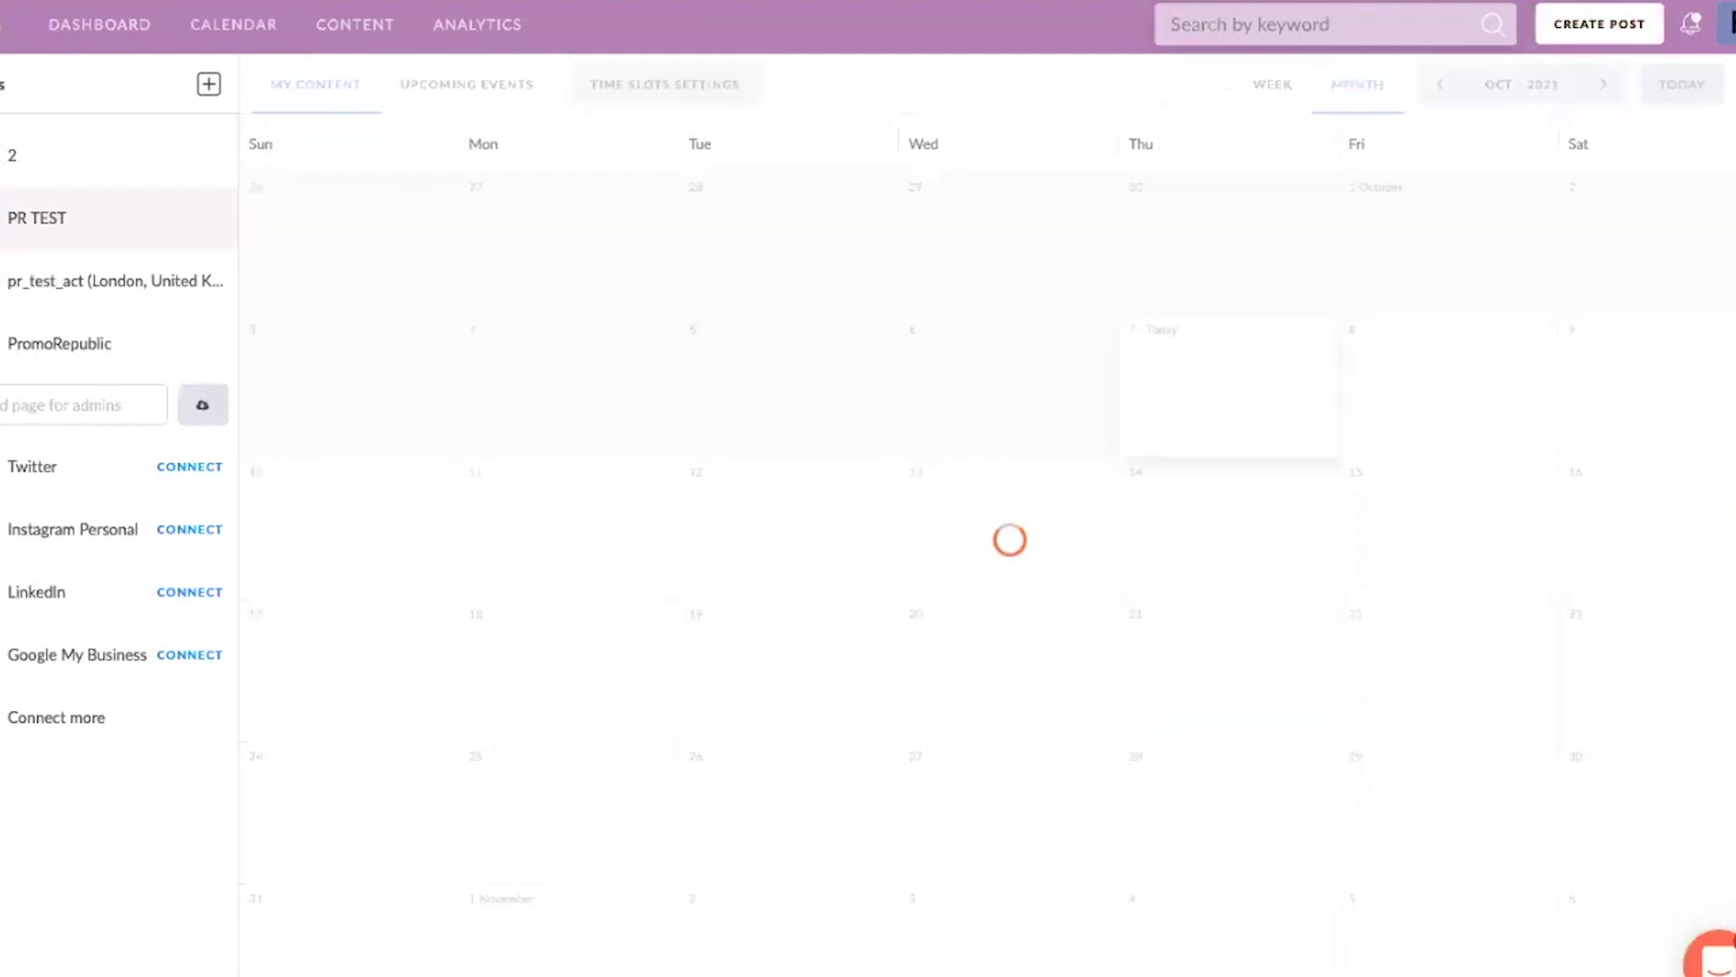
left_click(1275, 83)
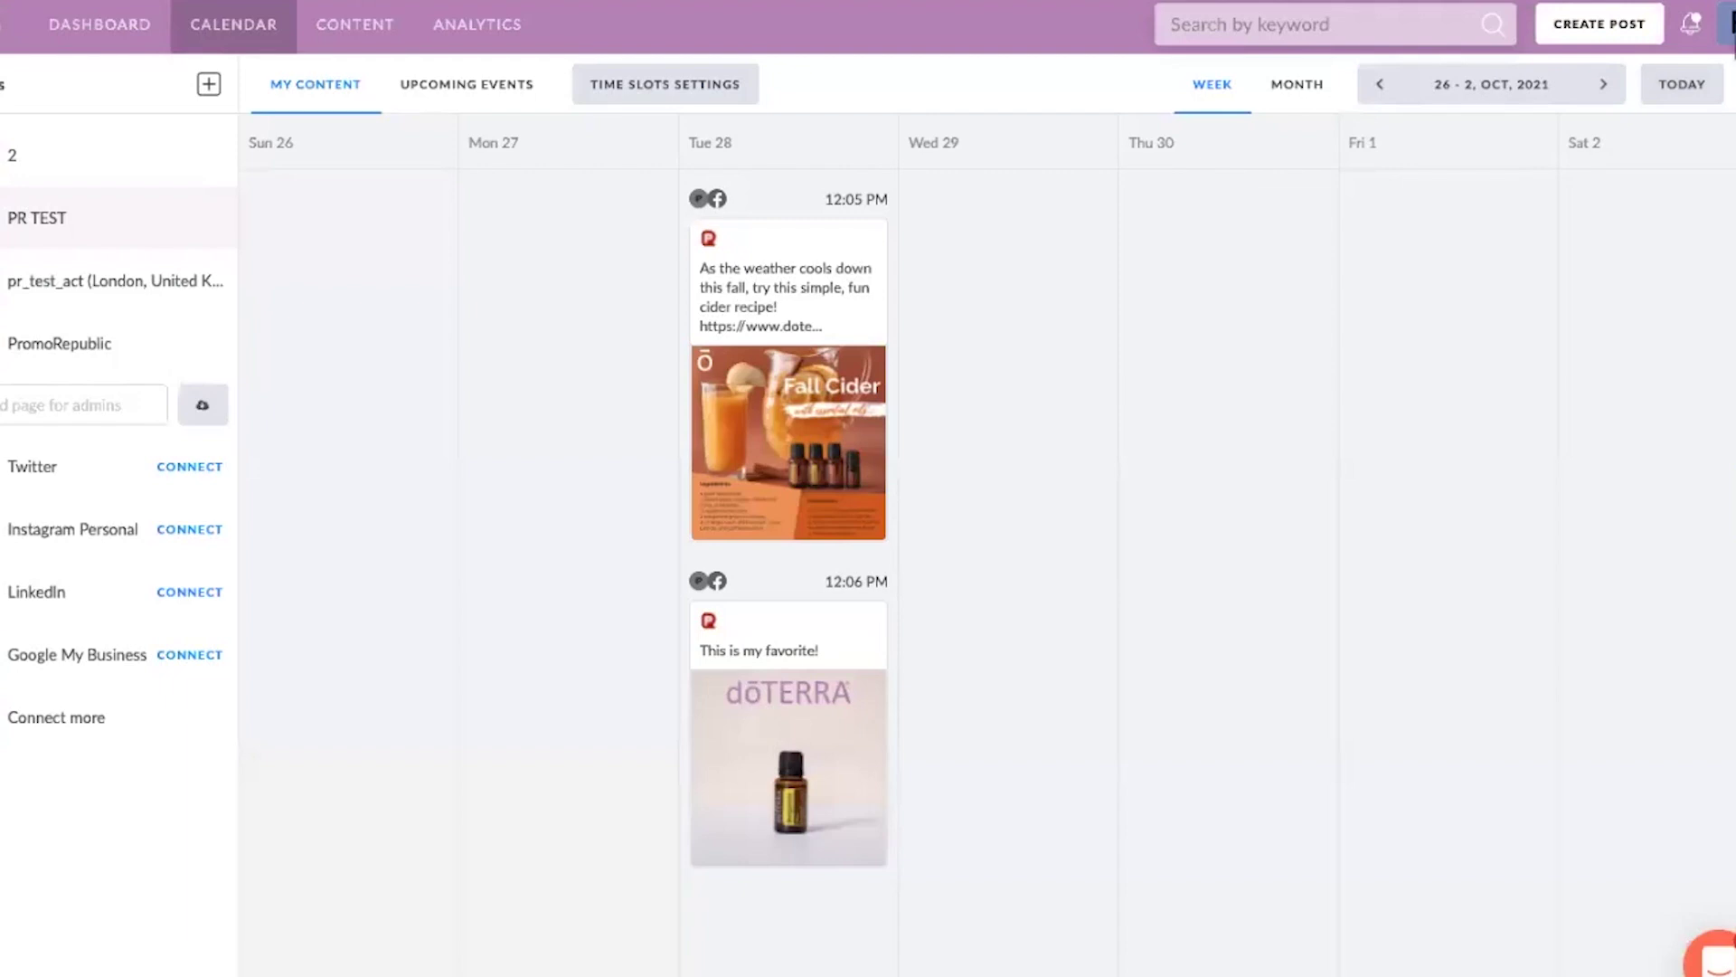
- Change the interface language to Español in the profile settings
left_click(1729, 24)
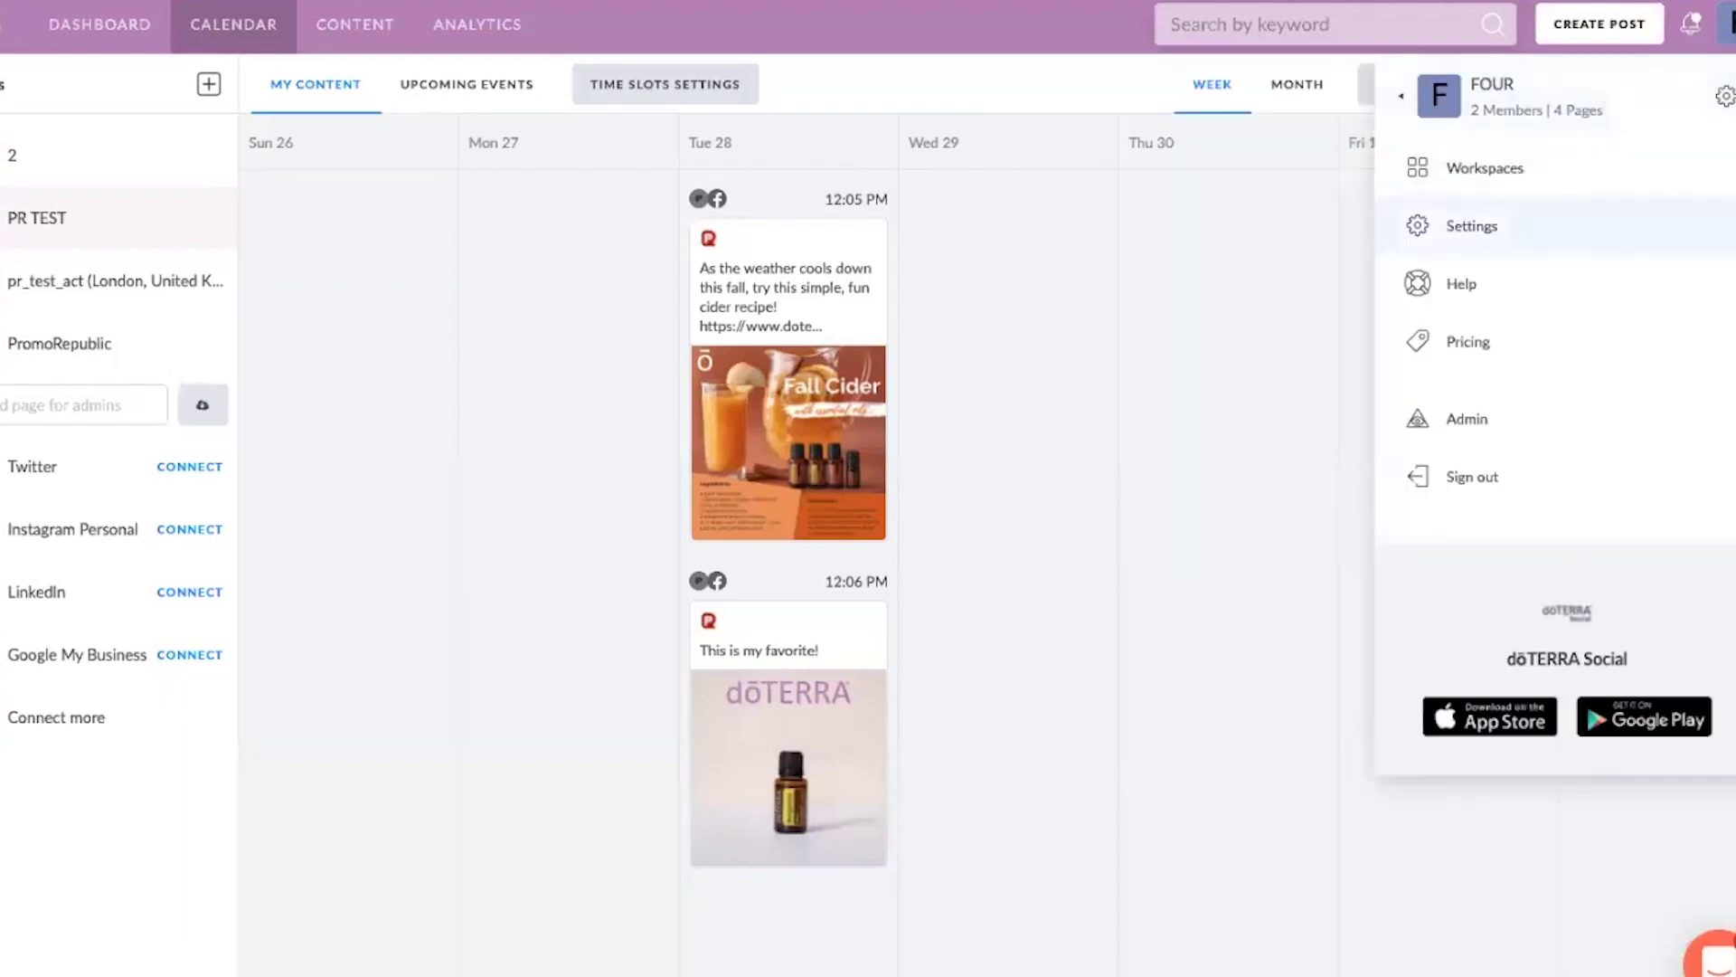
left_click(1472, 226)
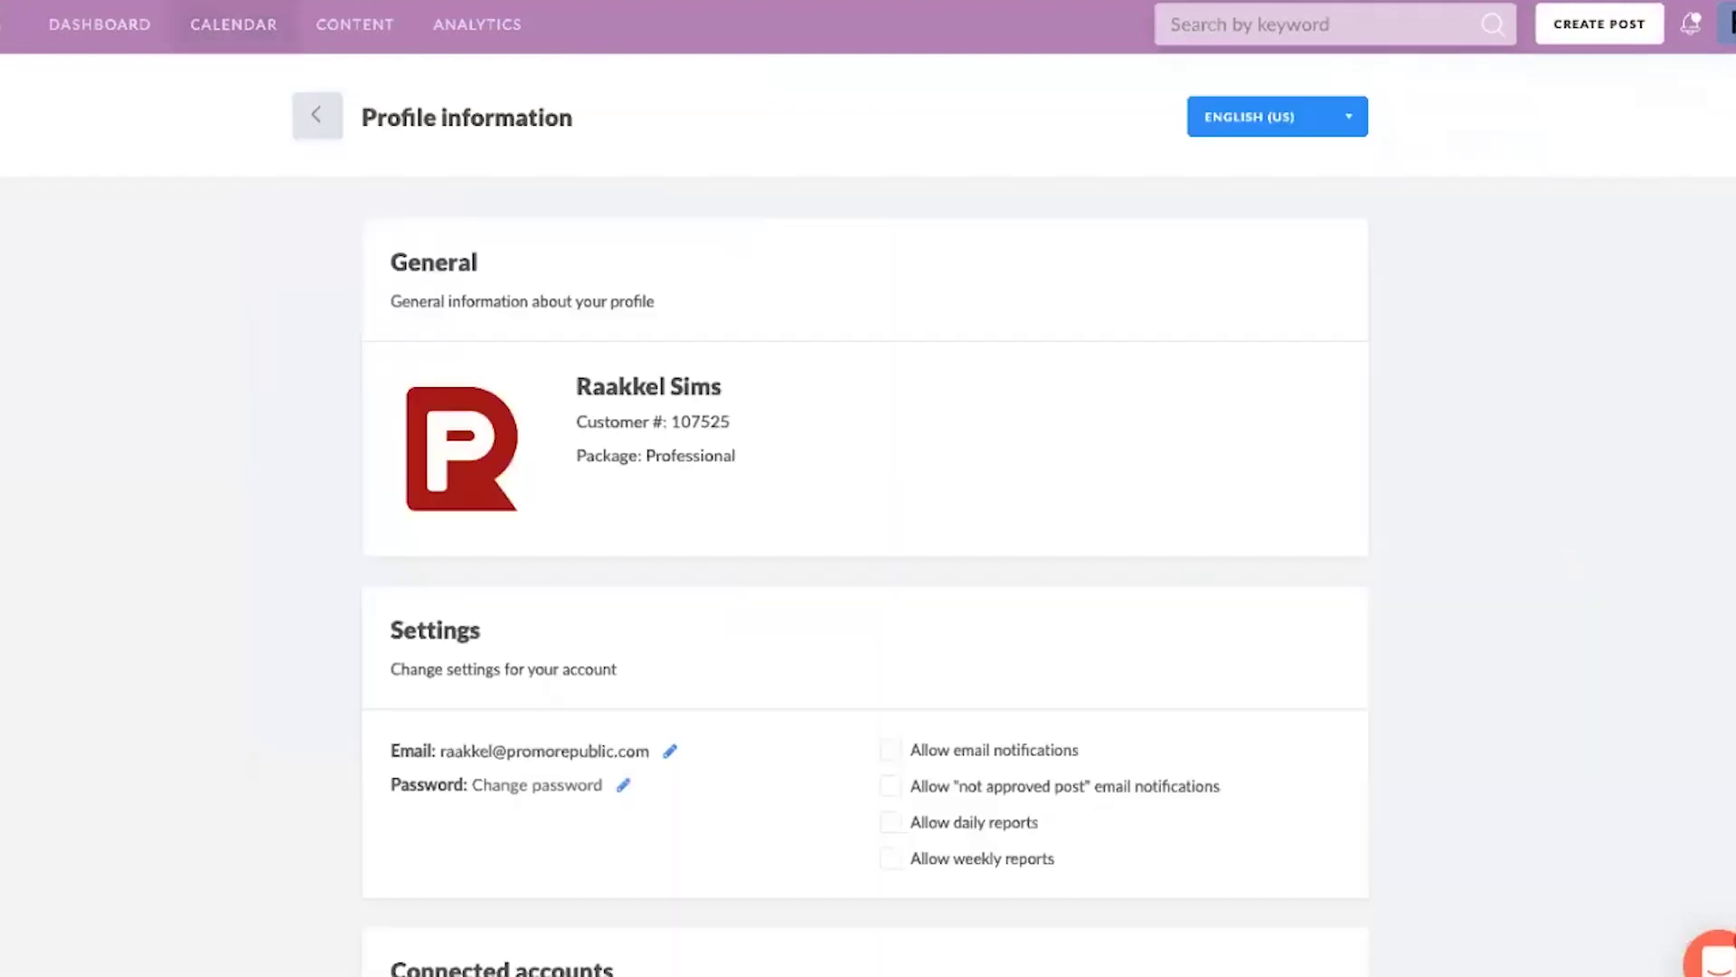
left_click(1278, 128)
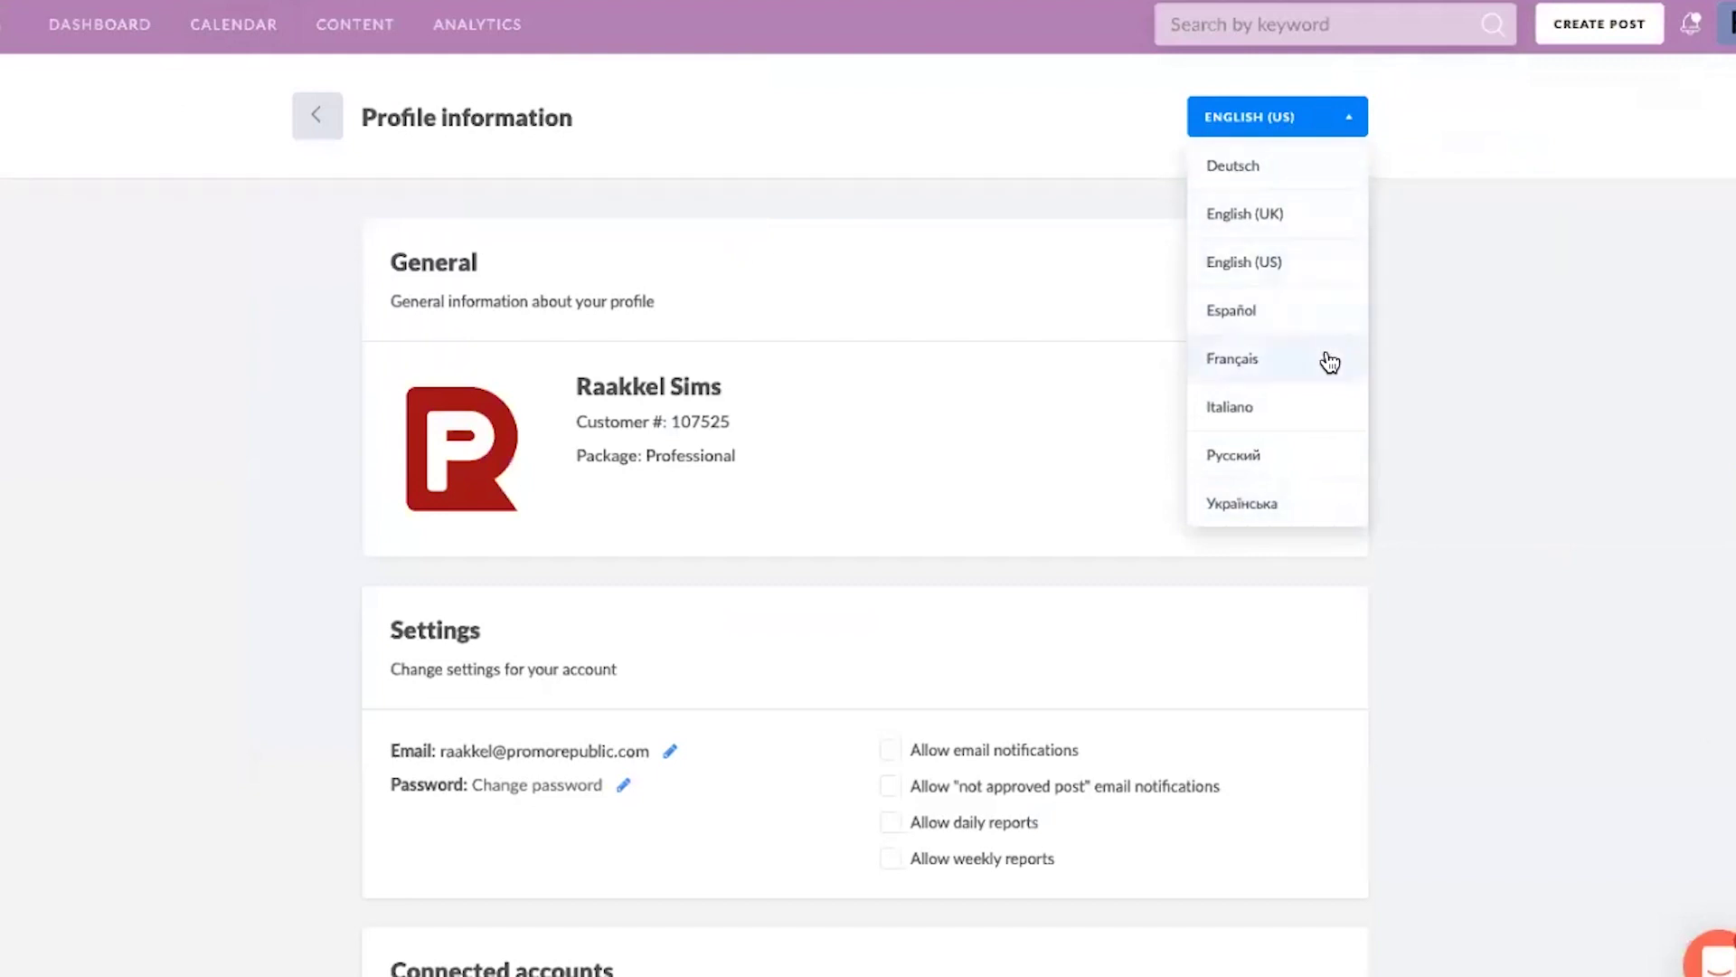
left_click(1281, 320)
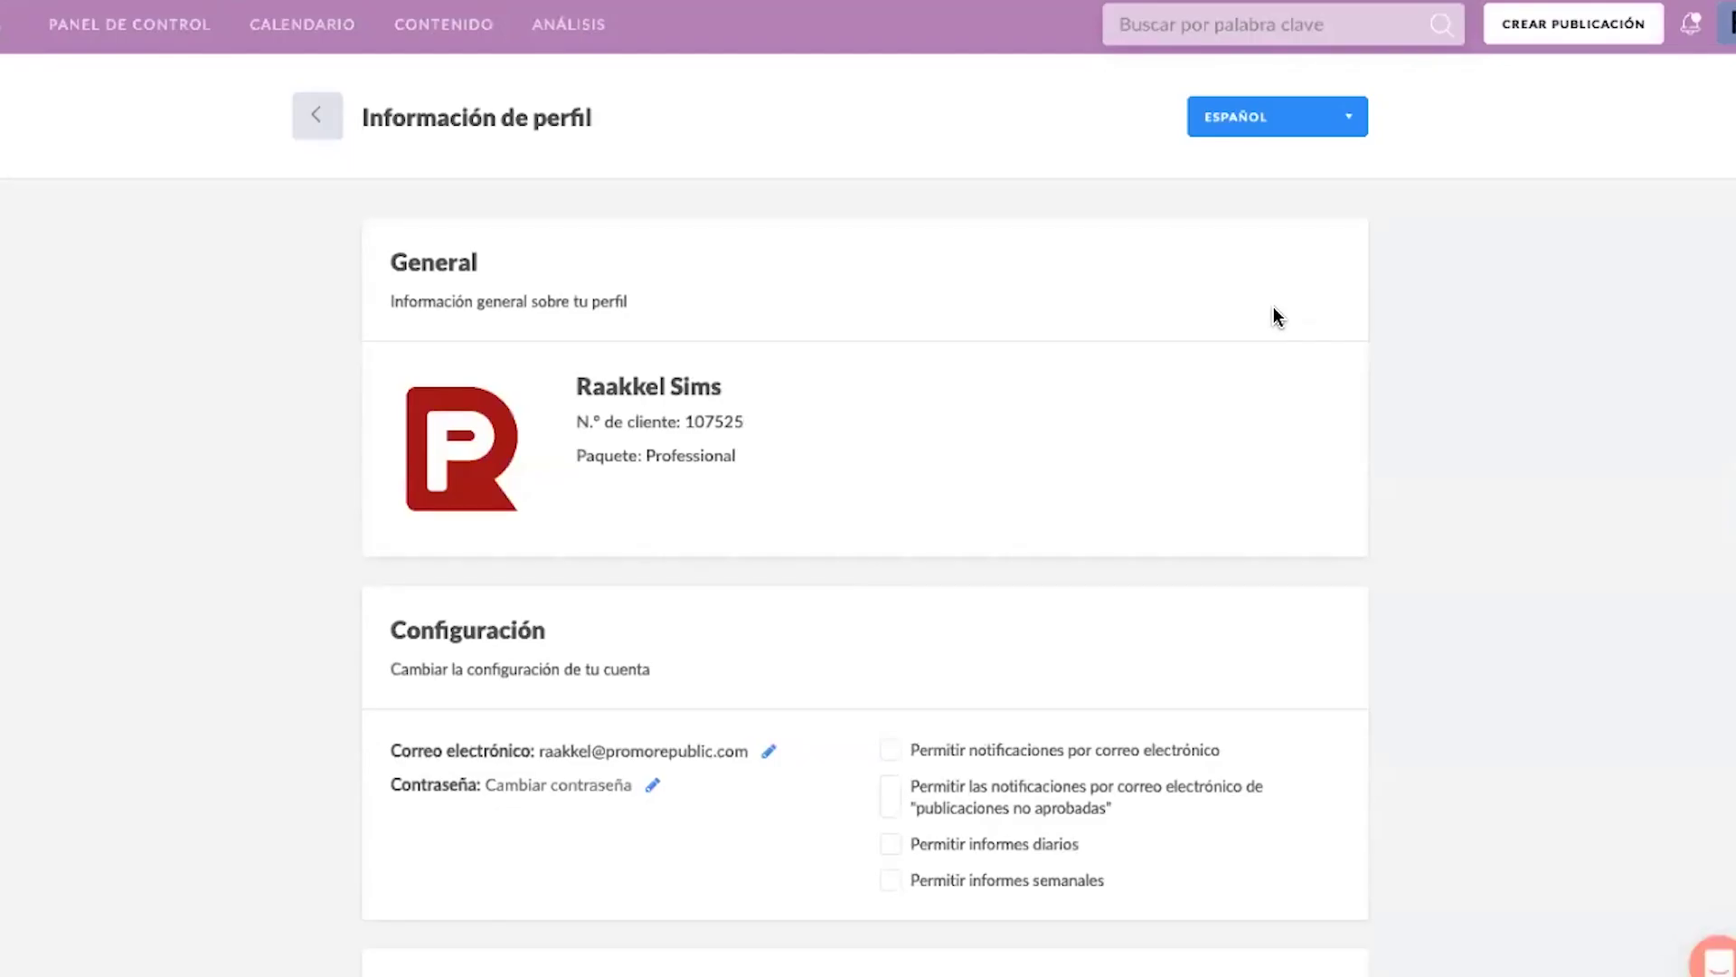
- Check the calendar in Spanish and open the library of post ideas
left_click(280, 31)
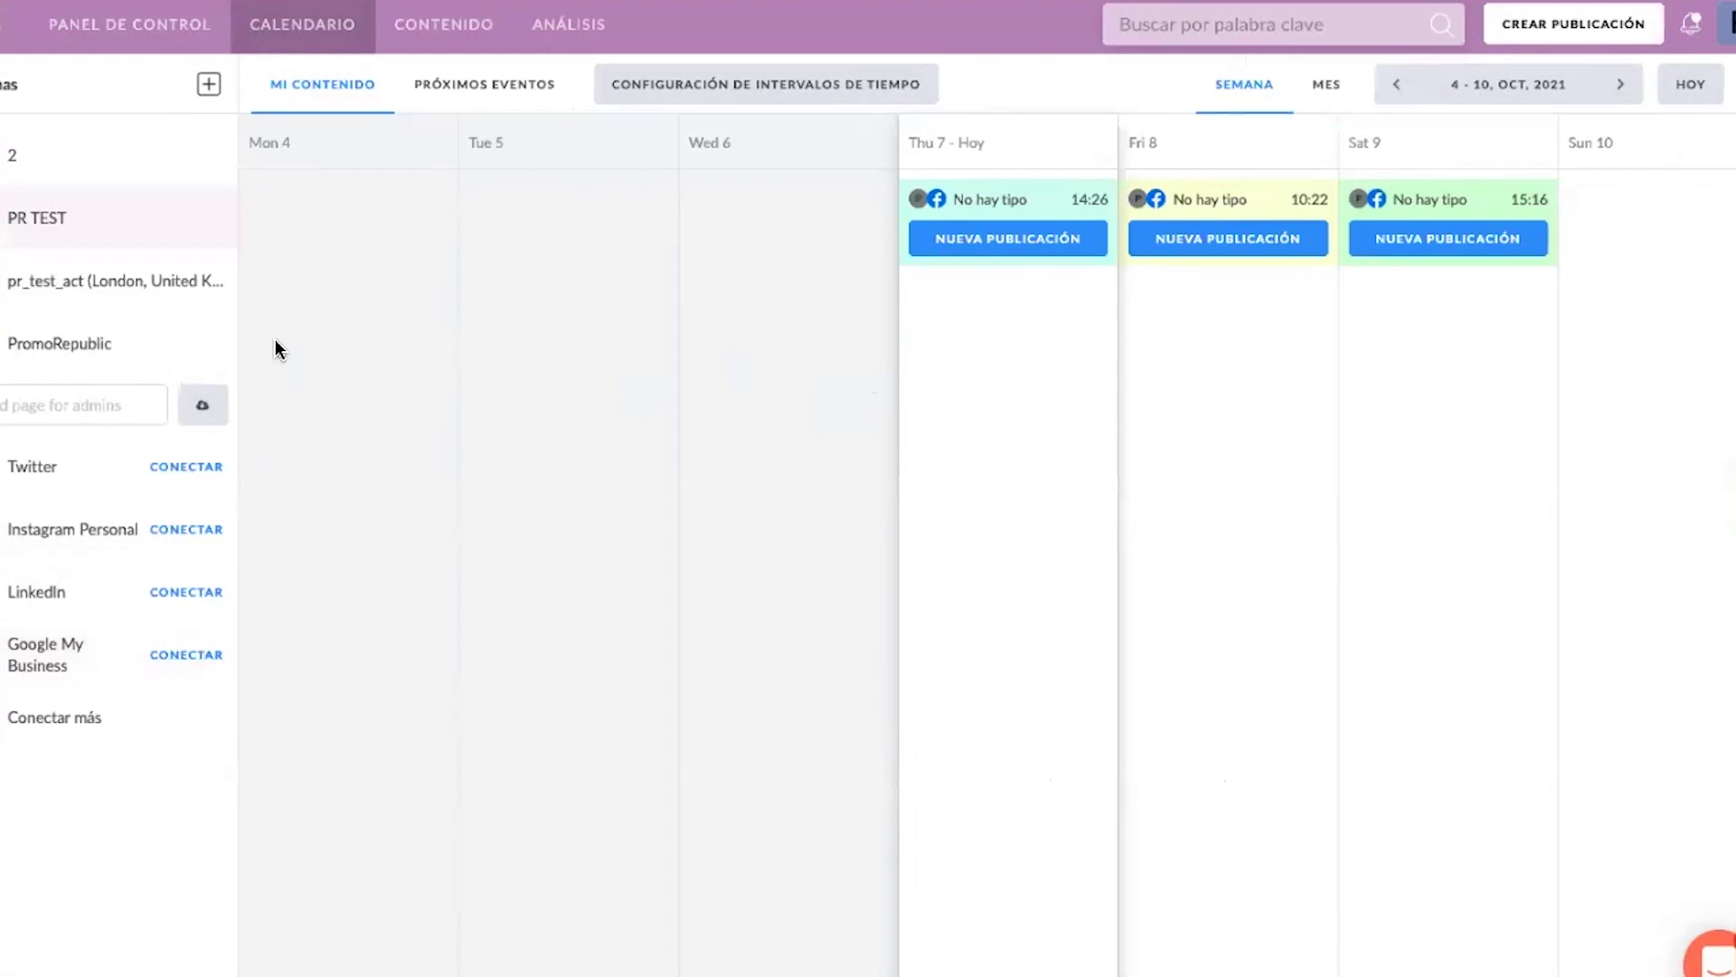
mouse_move(472, 54)
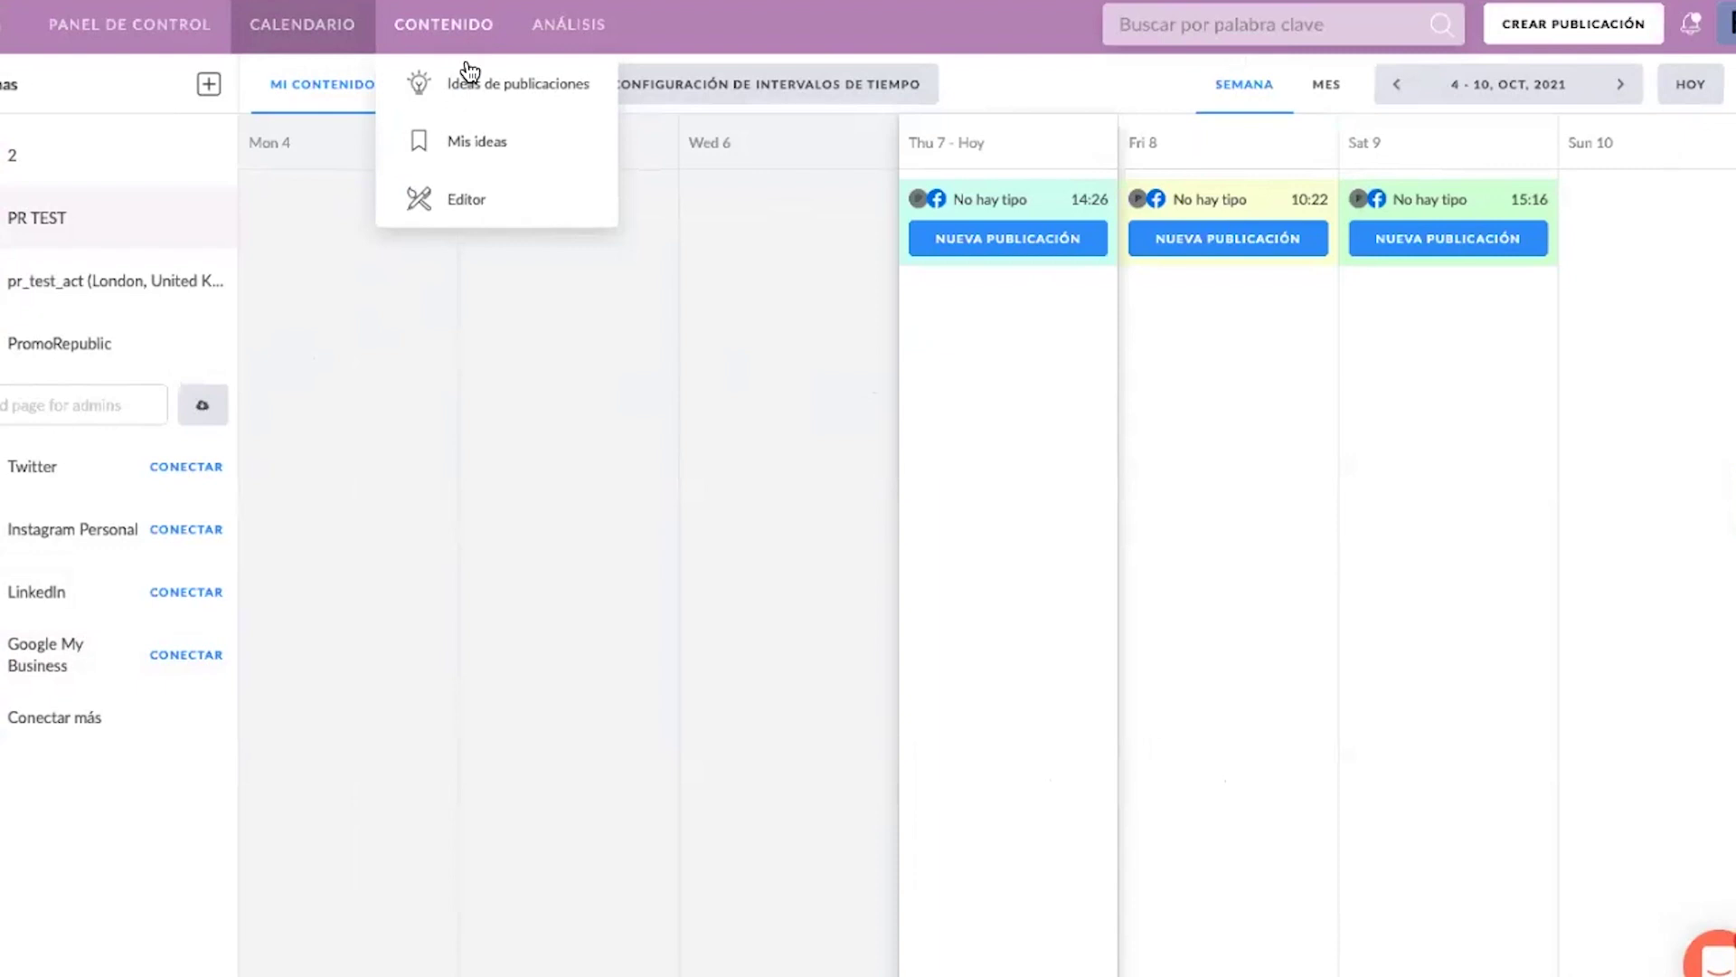
left_click(466, 84)
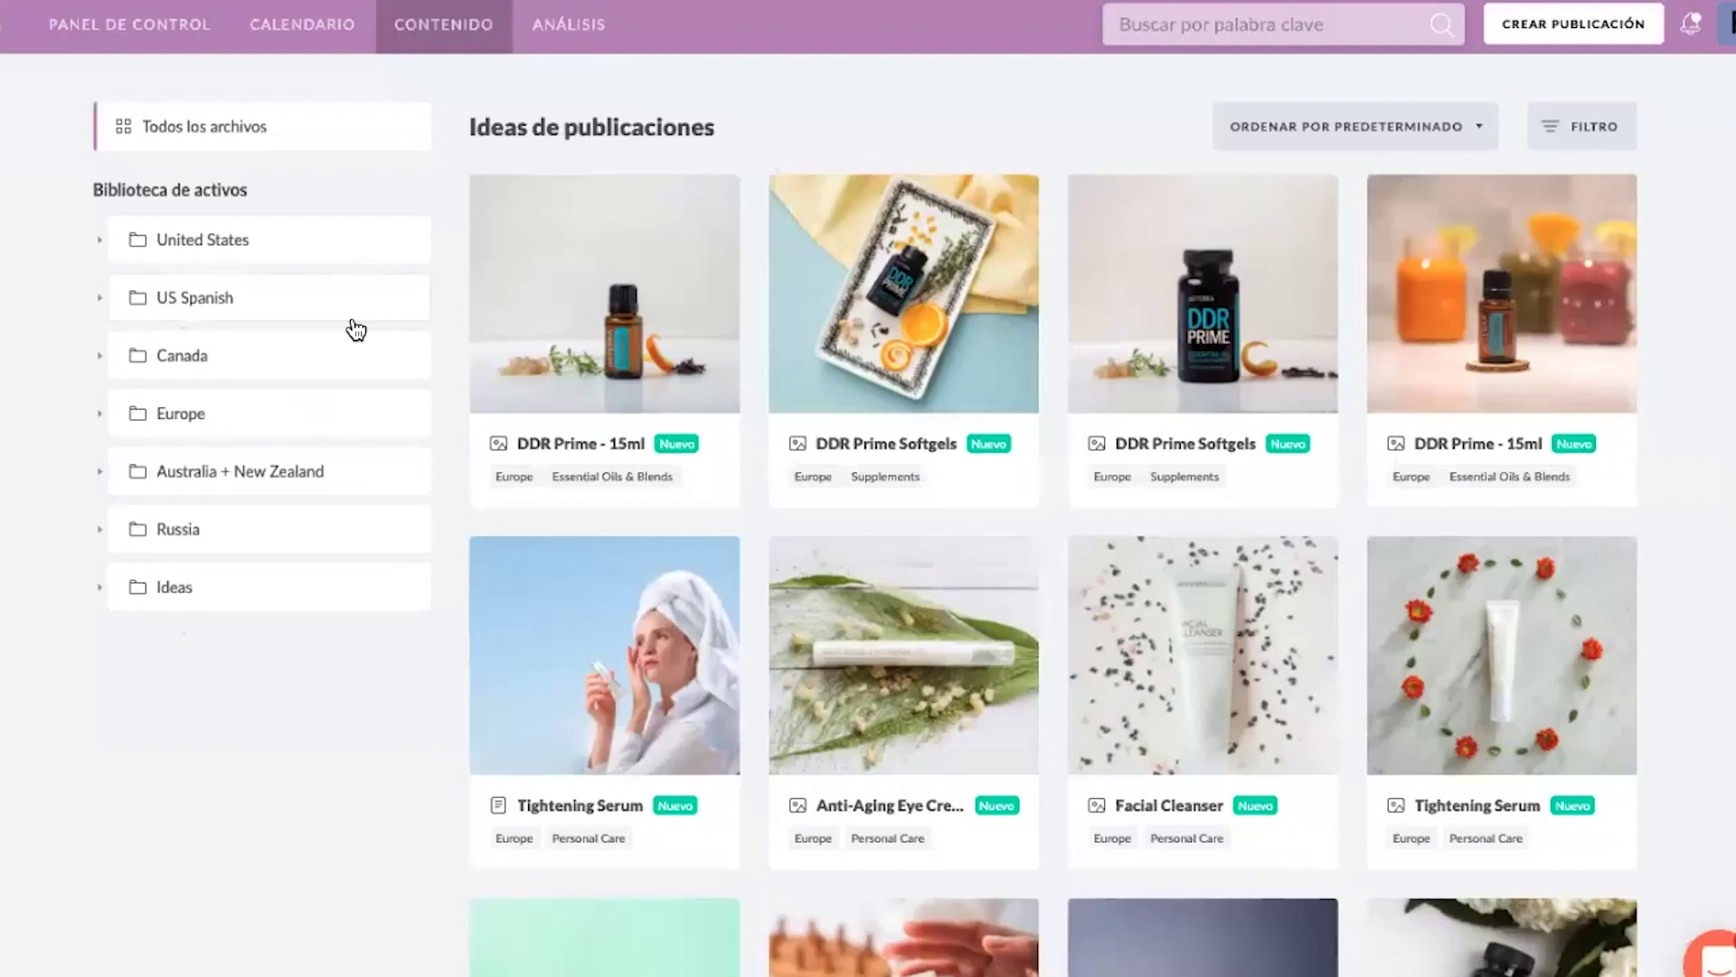
- Open the Europe folder in the asset library and expand its English and Deutsch folders to examine their subfolders
left_click(182, 414)
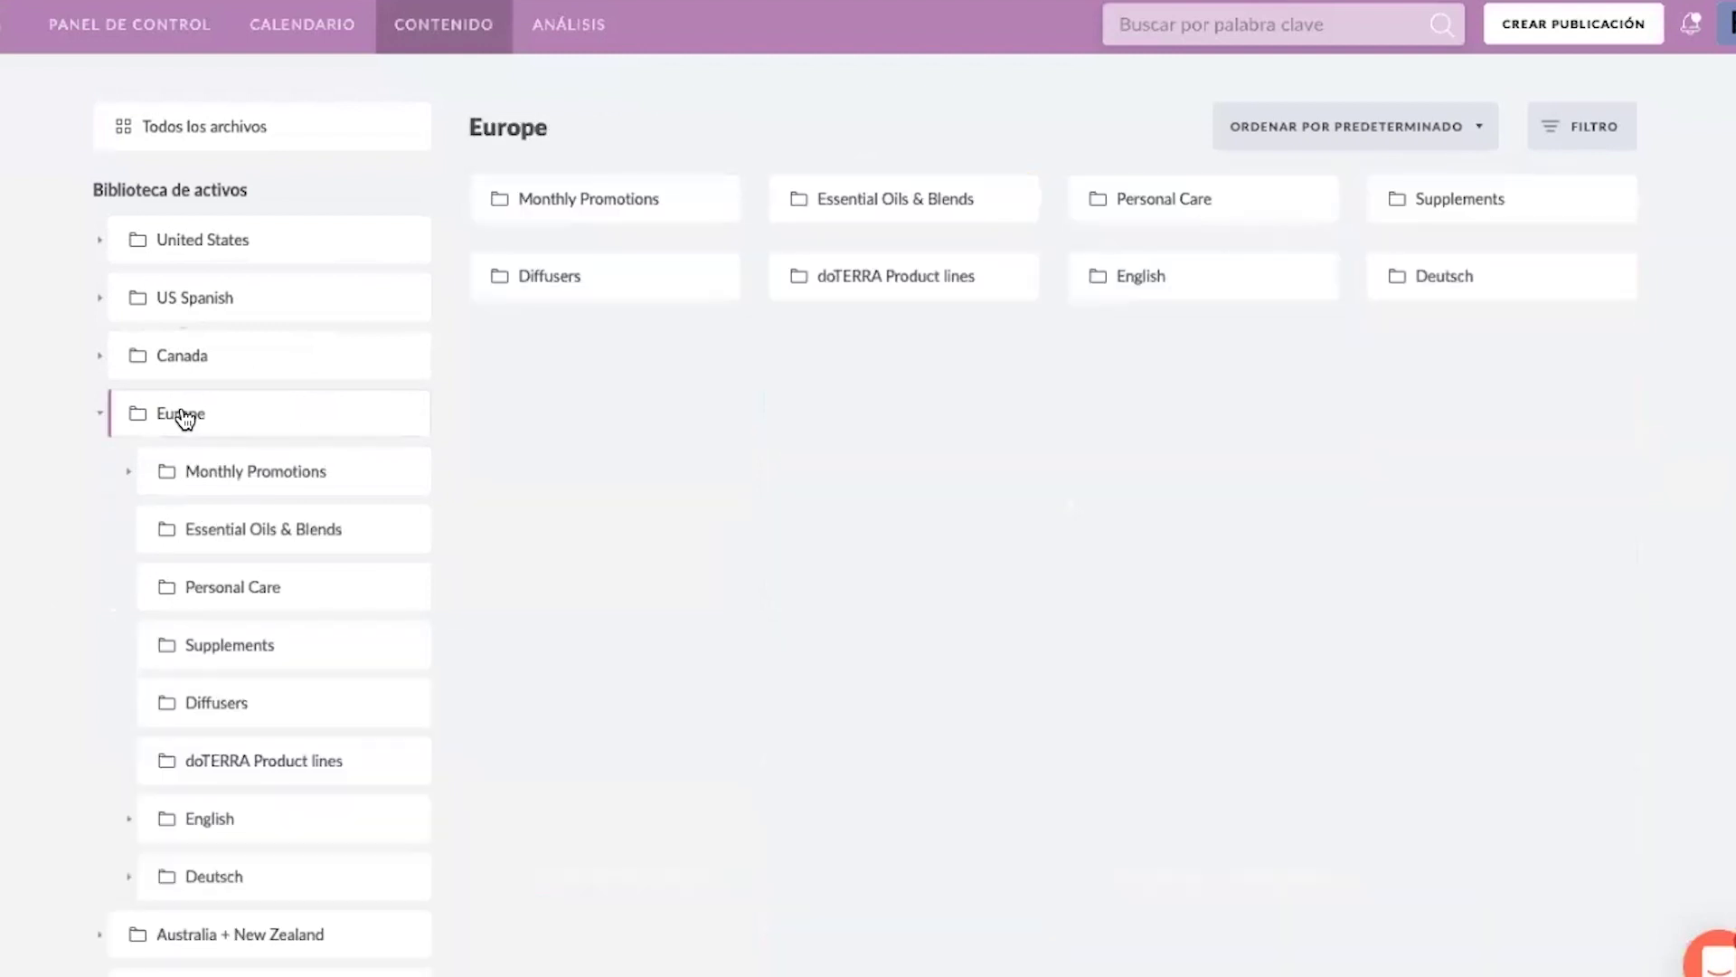
scroll(185, 417, "down", 1)
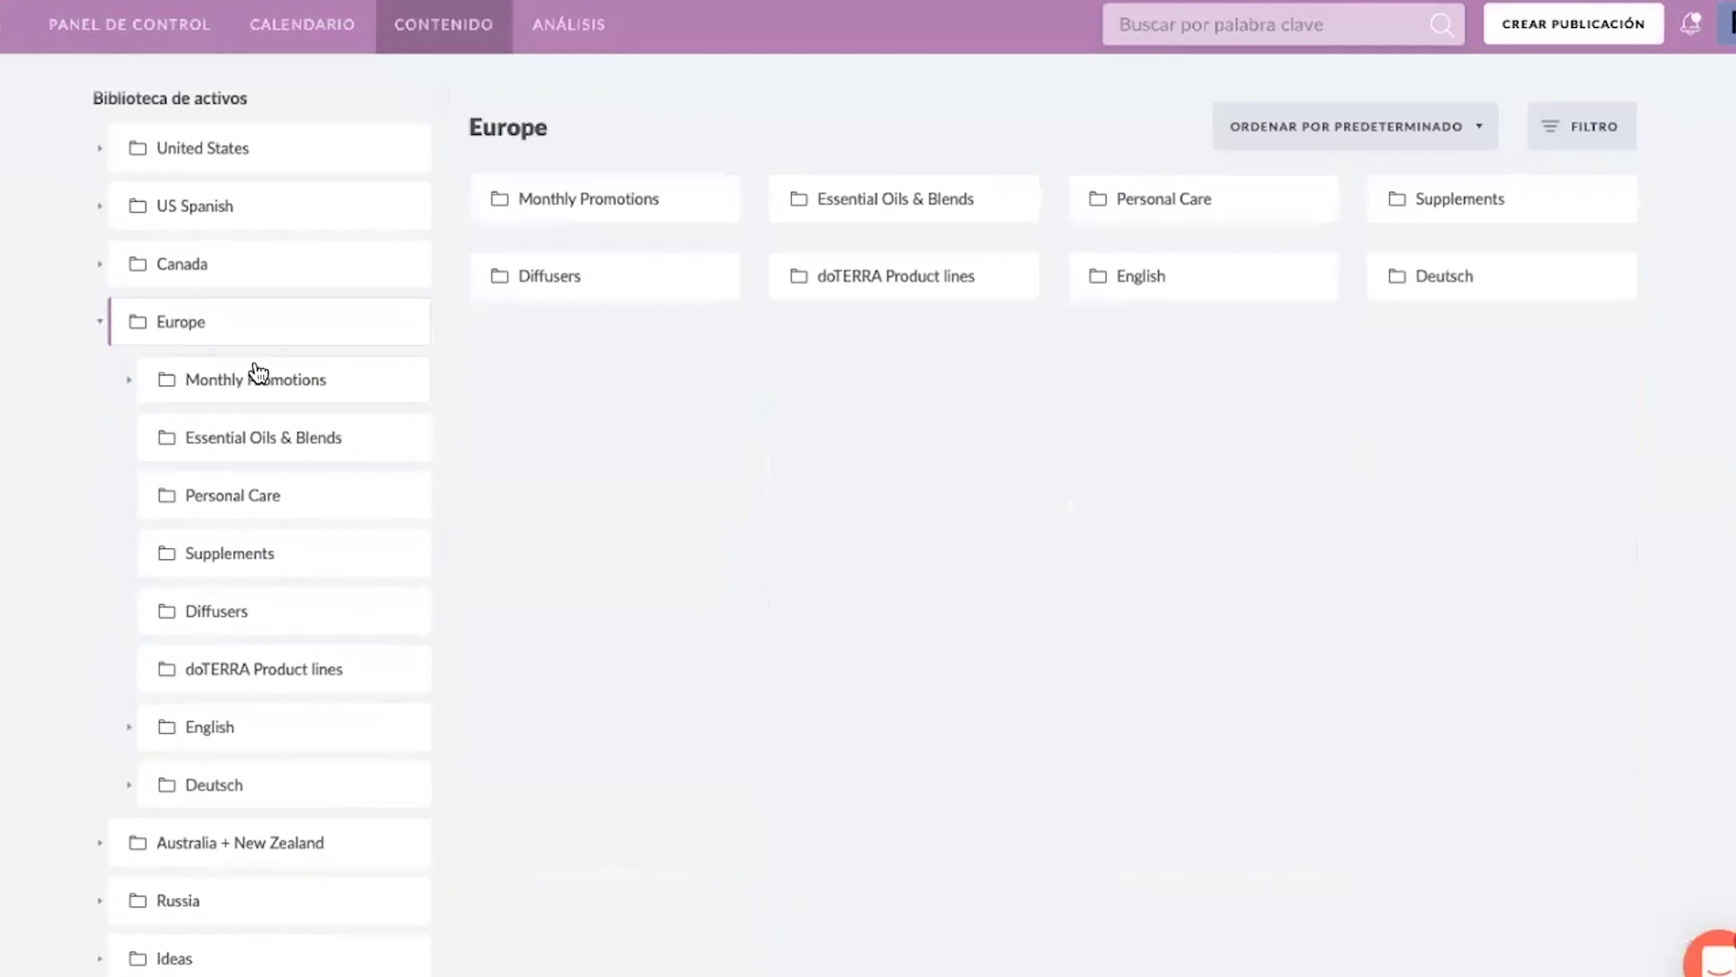
left_click(128, 728)
scroll(129, 787, "down", 3)
left_click(132, 816)
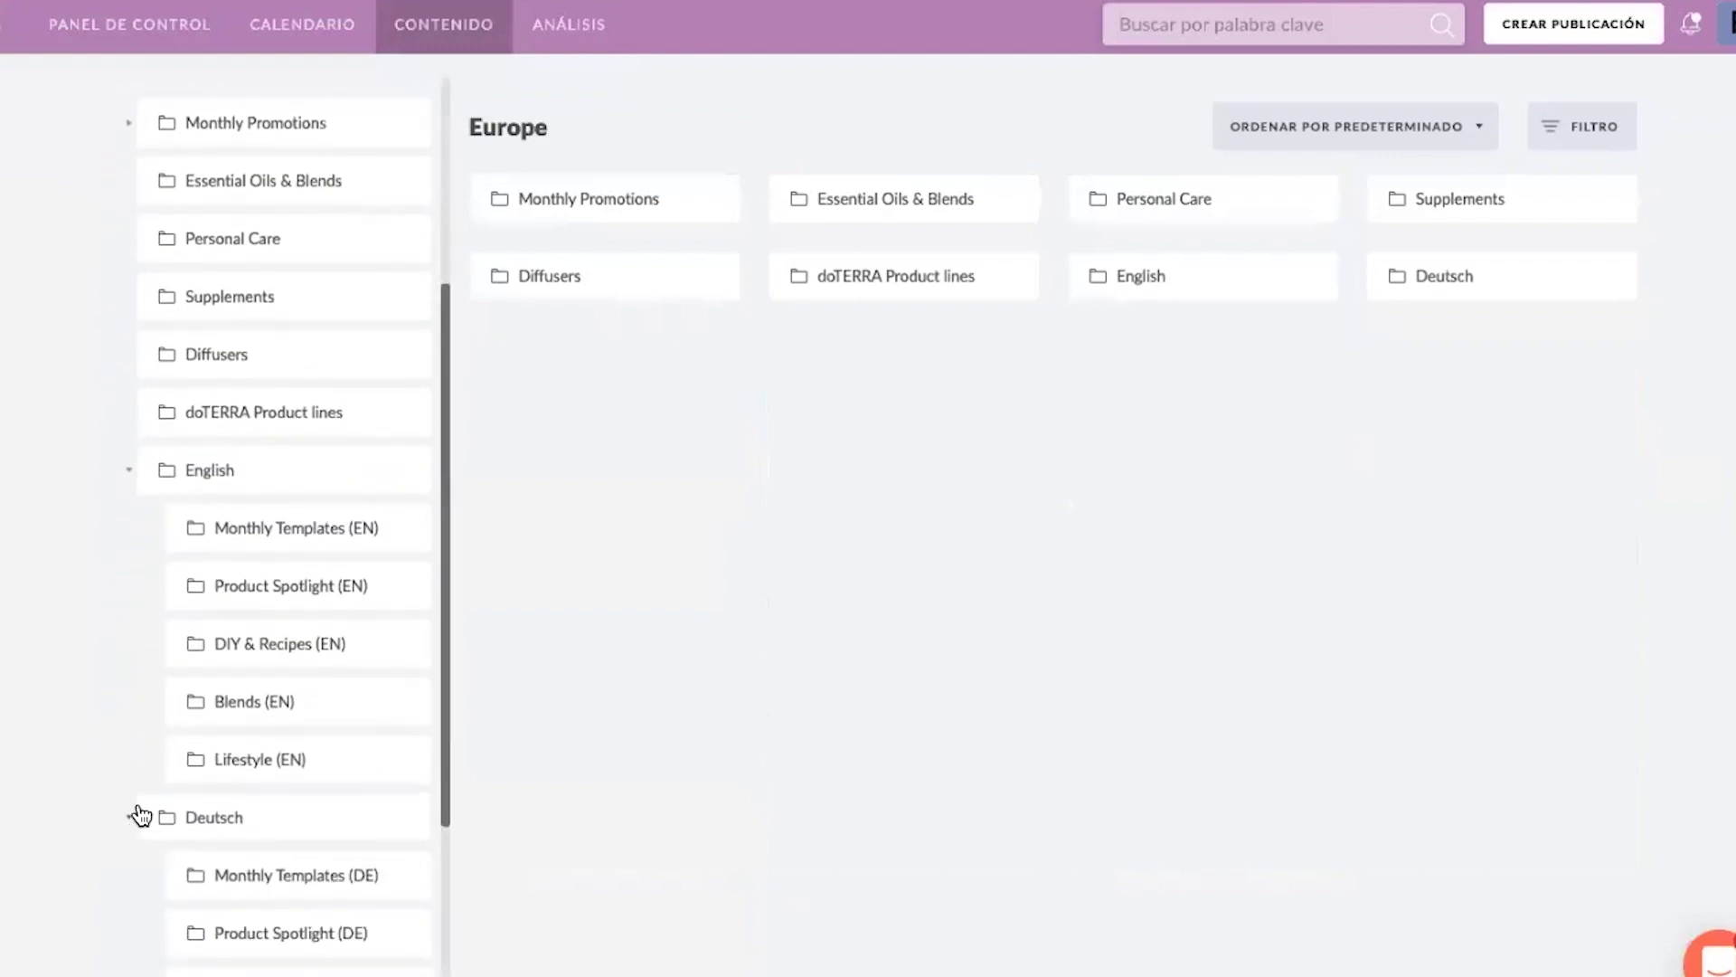
scroll(166, 787, "down", 3)
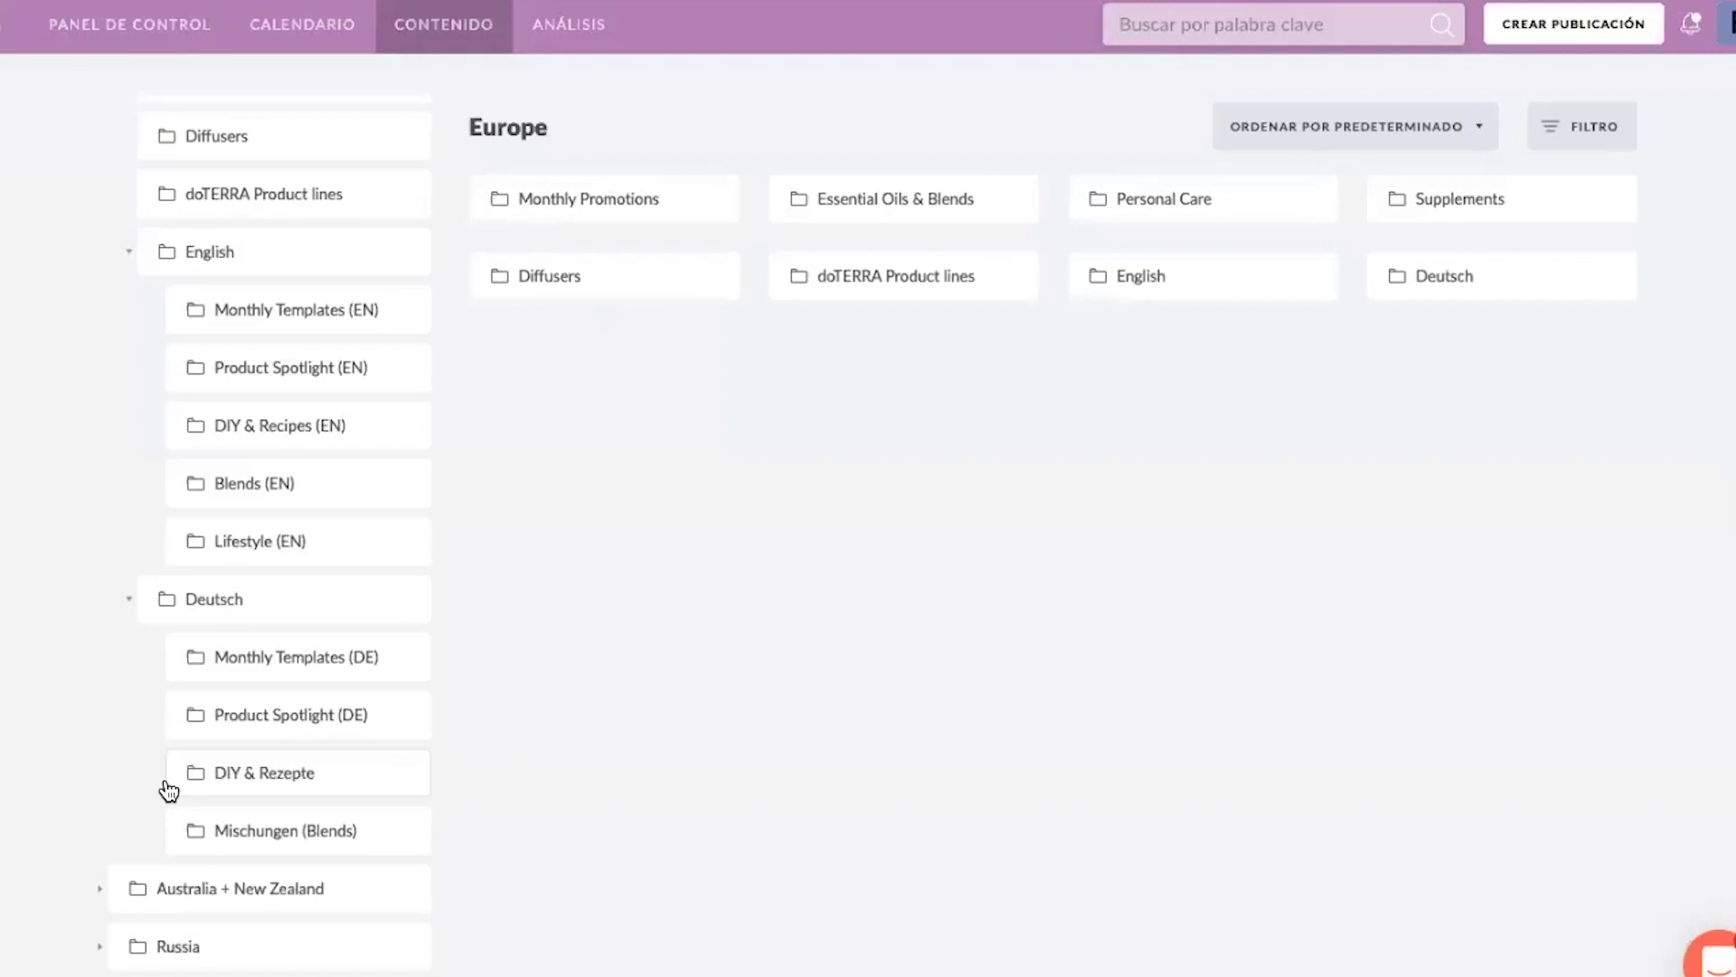
scroll(154, 659, "up", 6)
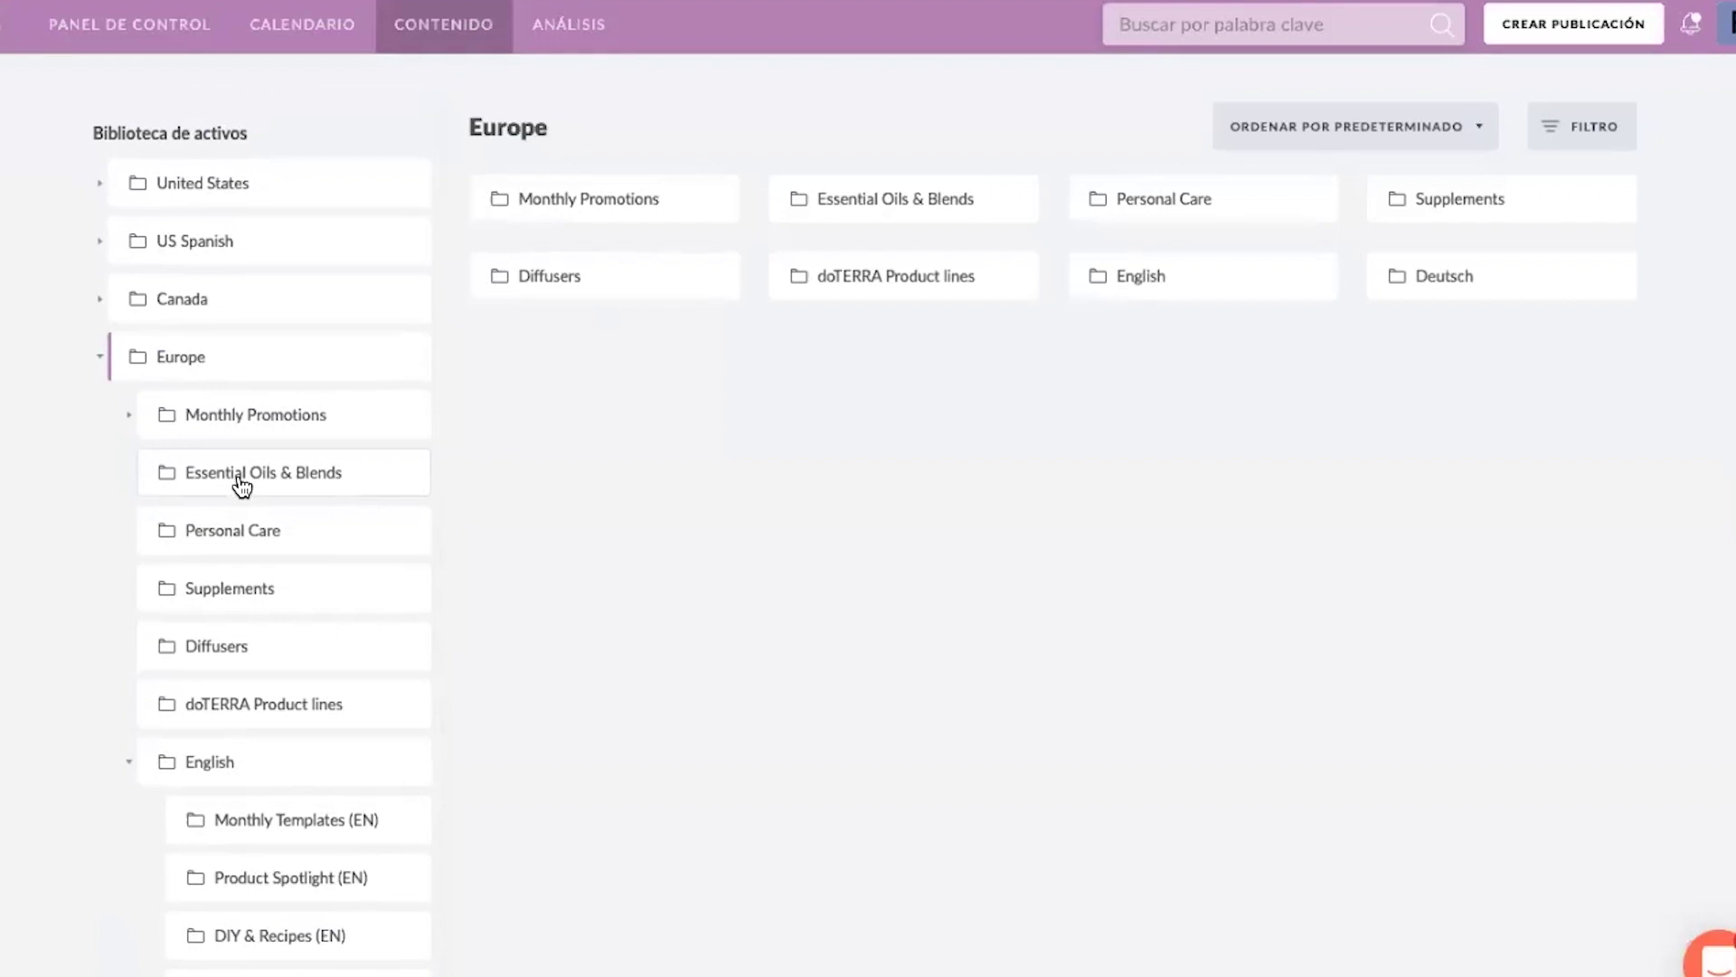
scroll(441, 472, "down", 1)
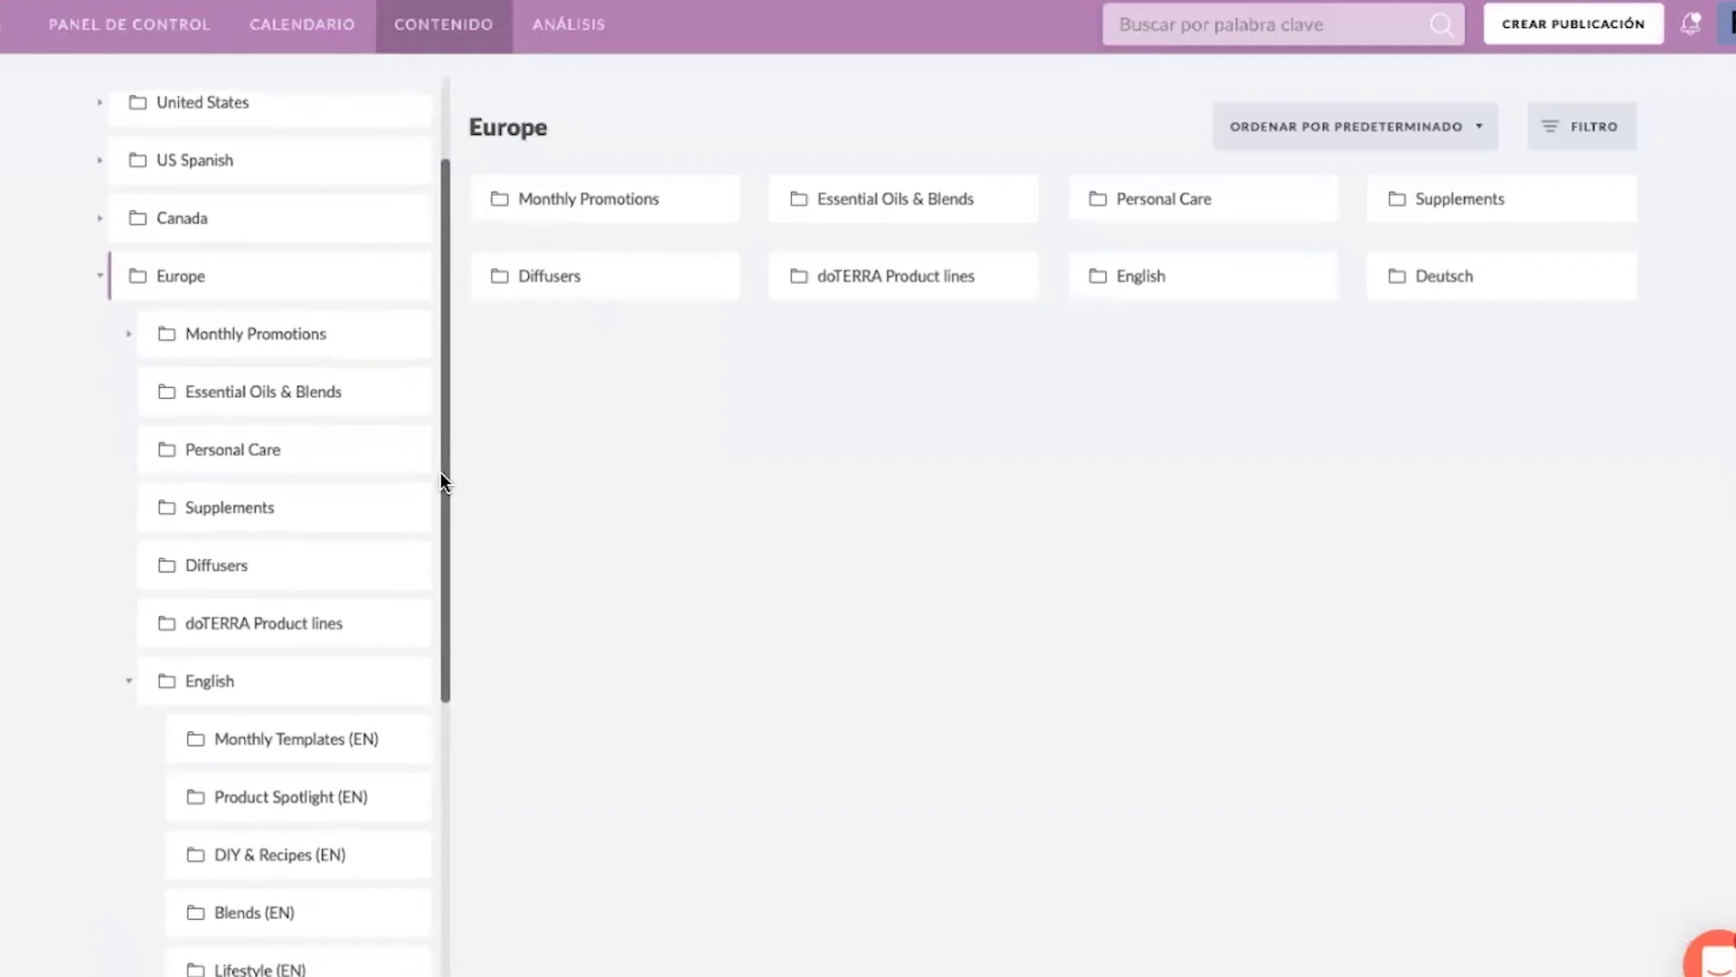
- Open October 2021 (EU) under Europe's Monthly Promotions and browse its promotional images in the various languages
left_click(127, 350)
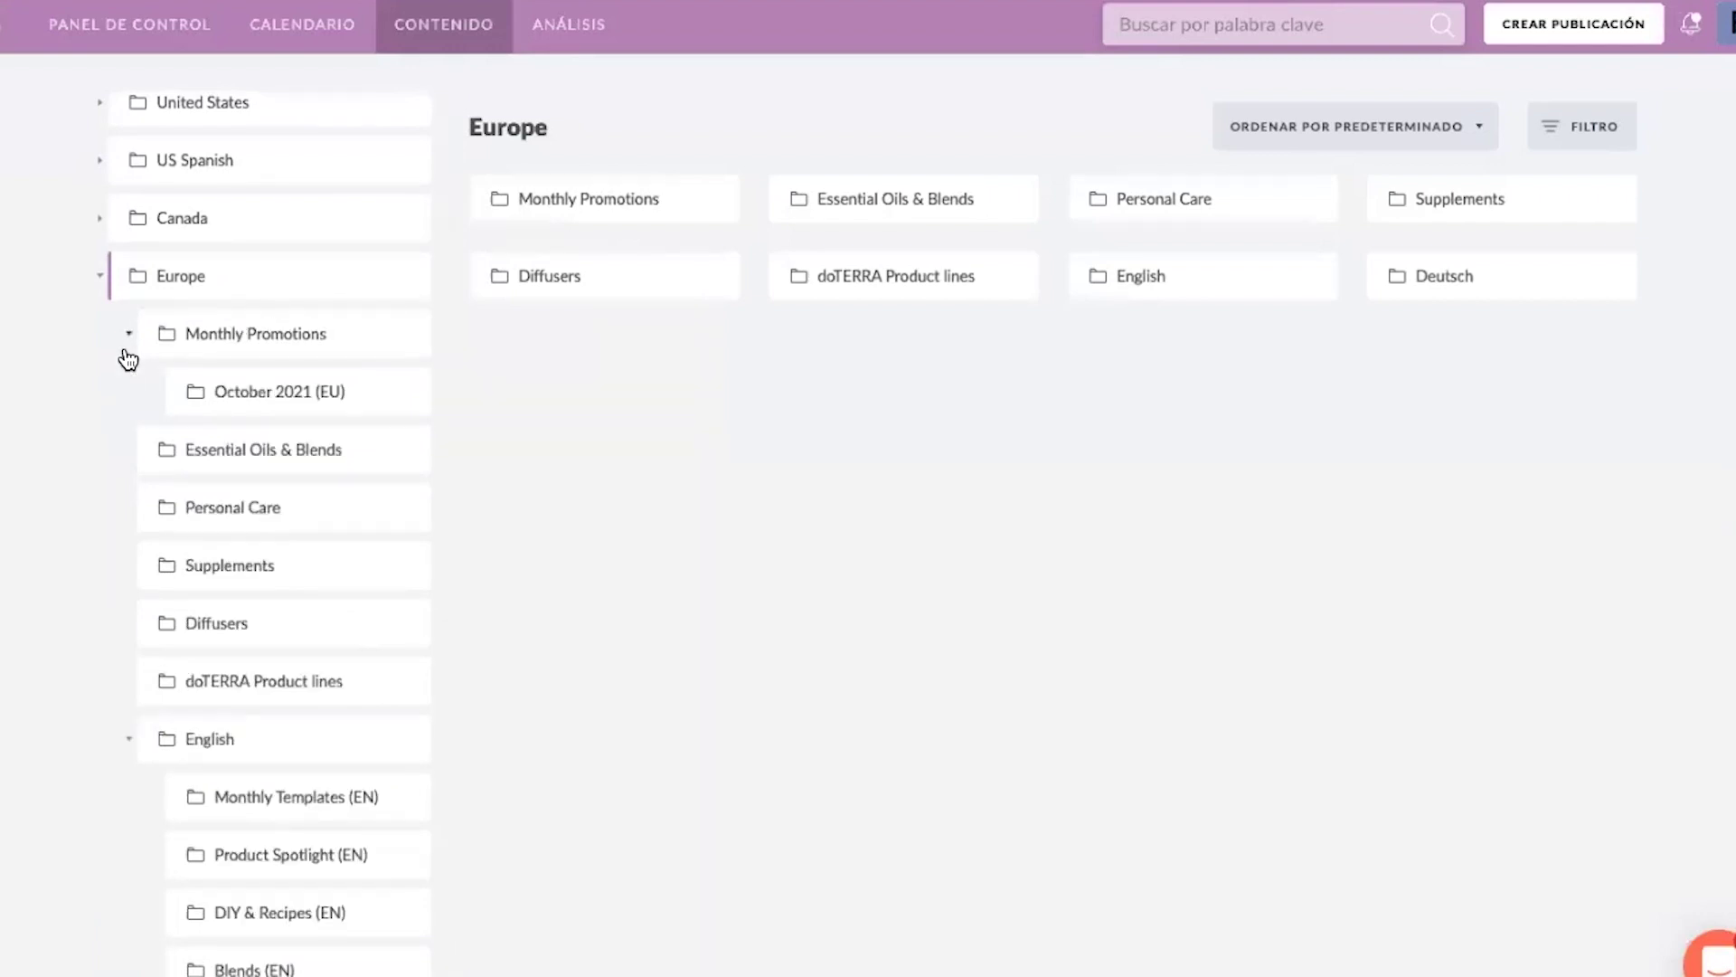
left_click(252, 348)
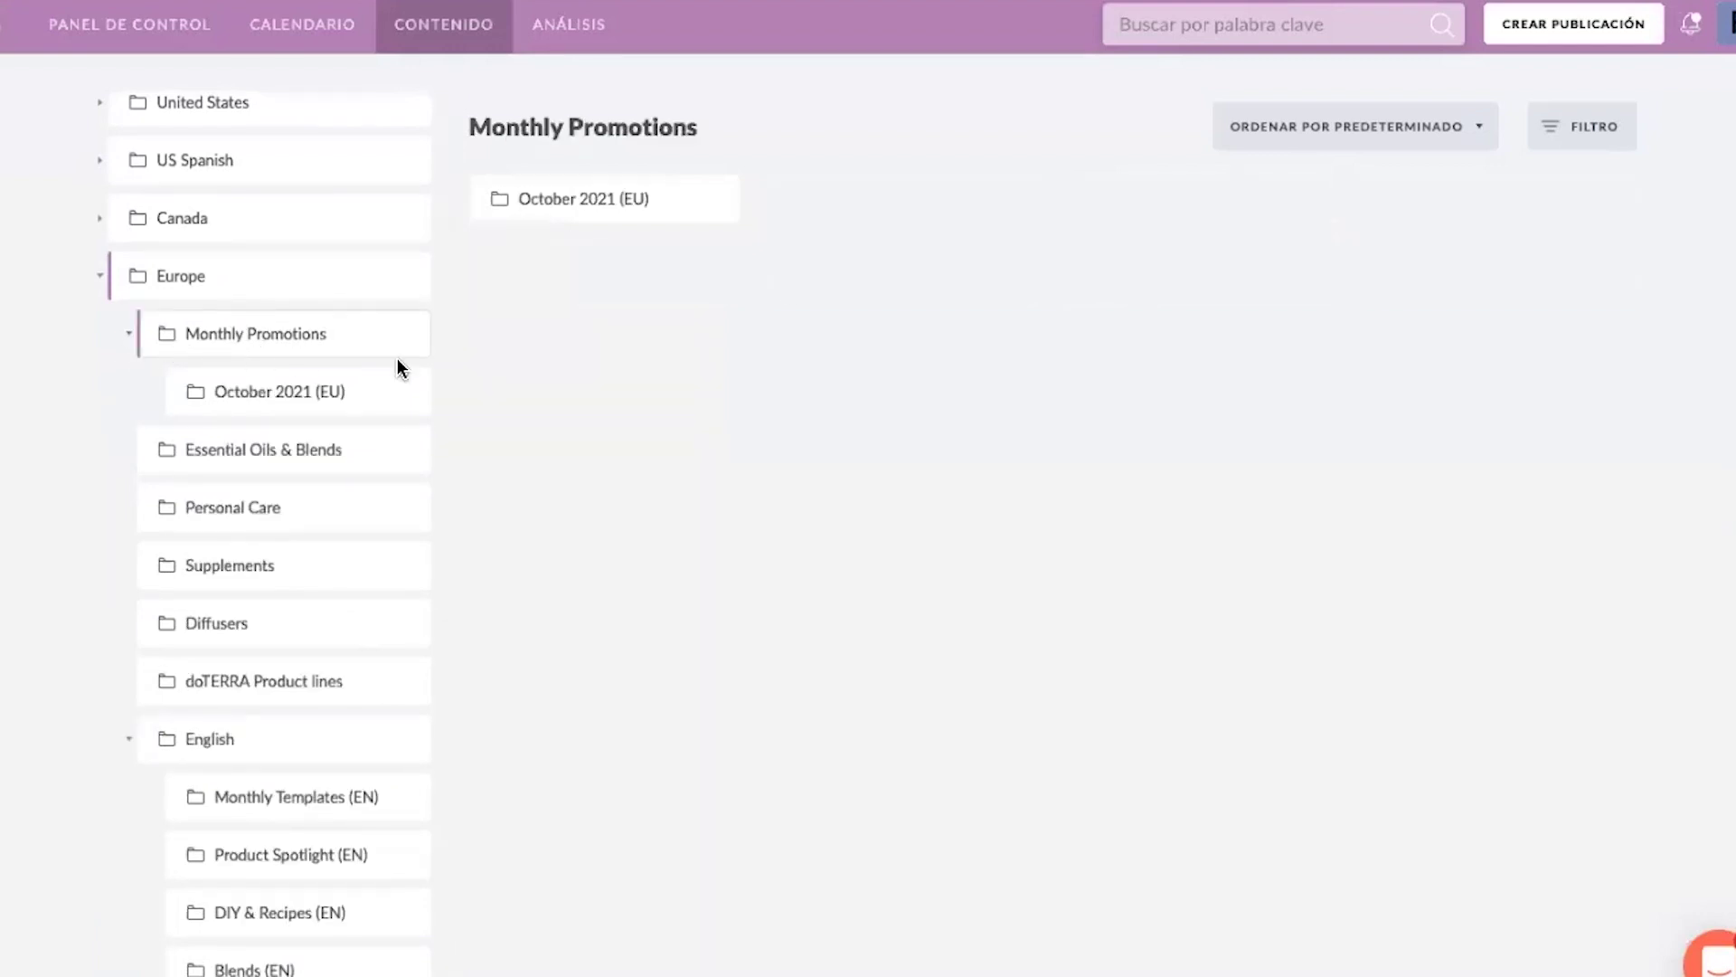
left_click(658, 200)
scroll(717, 302, "down", 1)
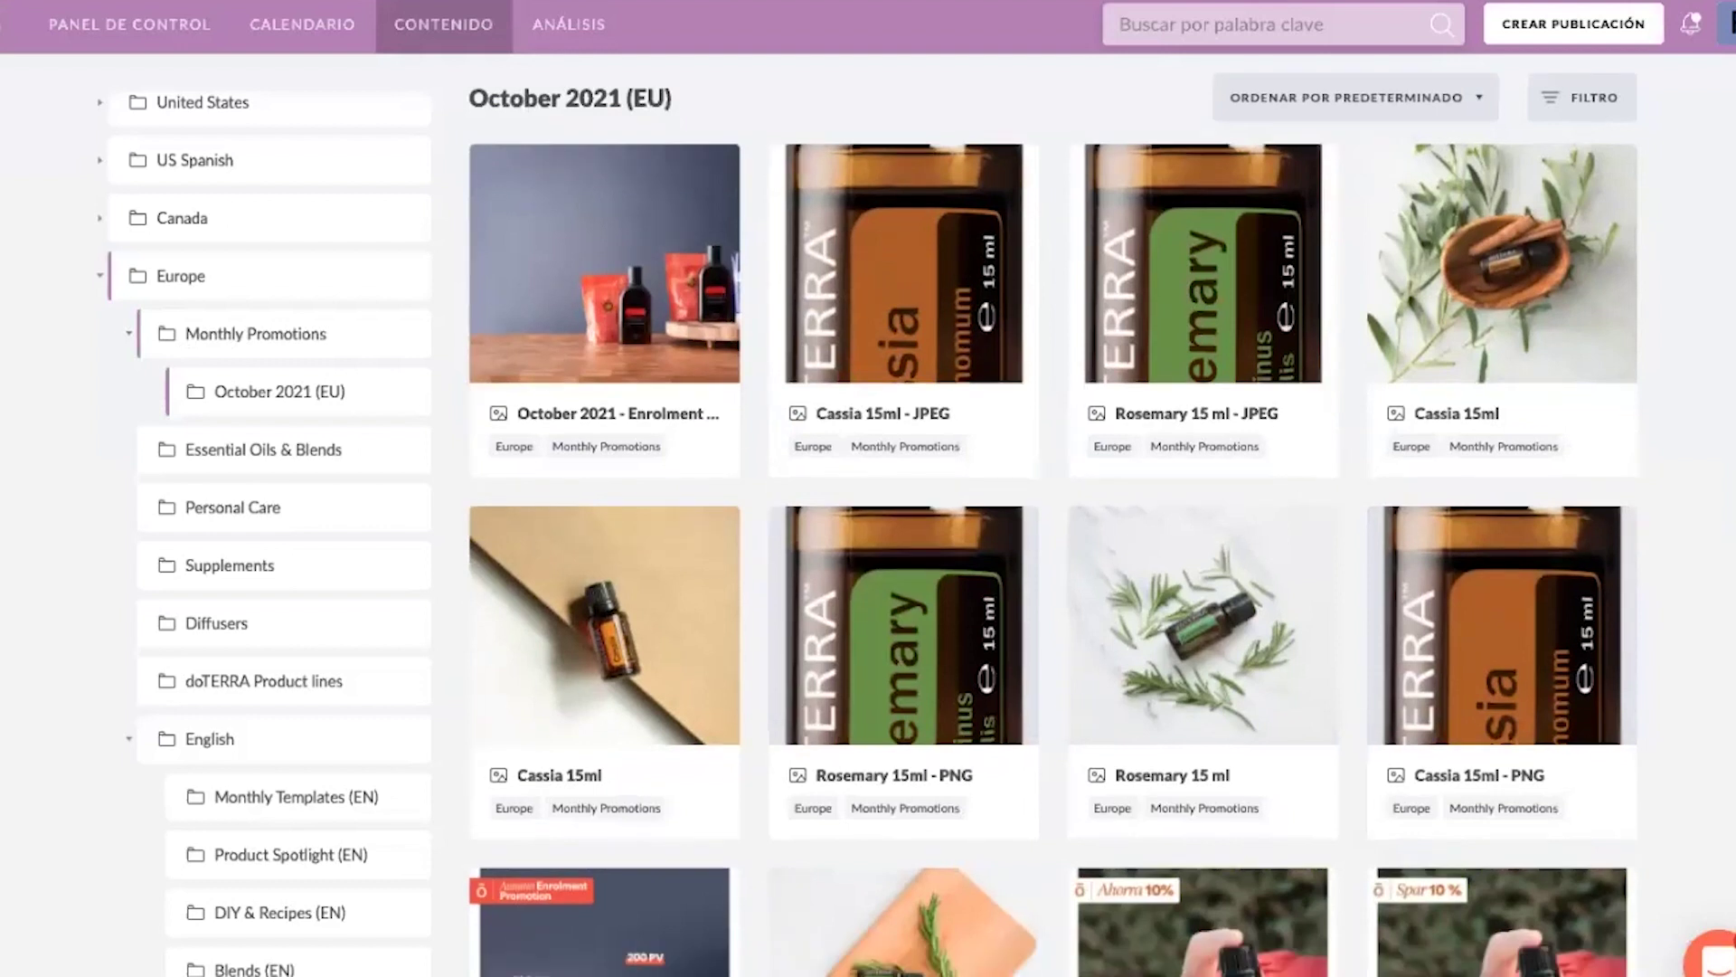
scroll(1053, 542, "down", 3)
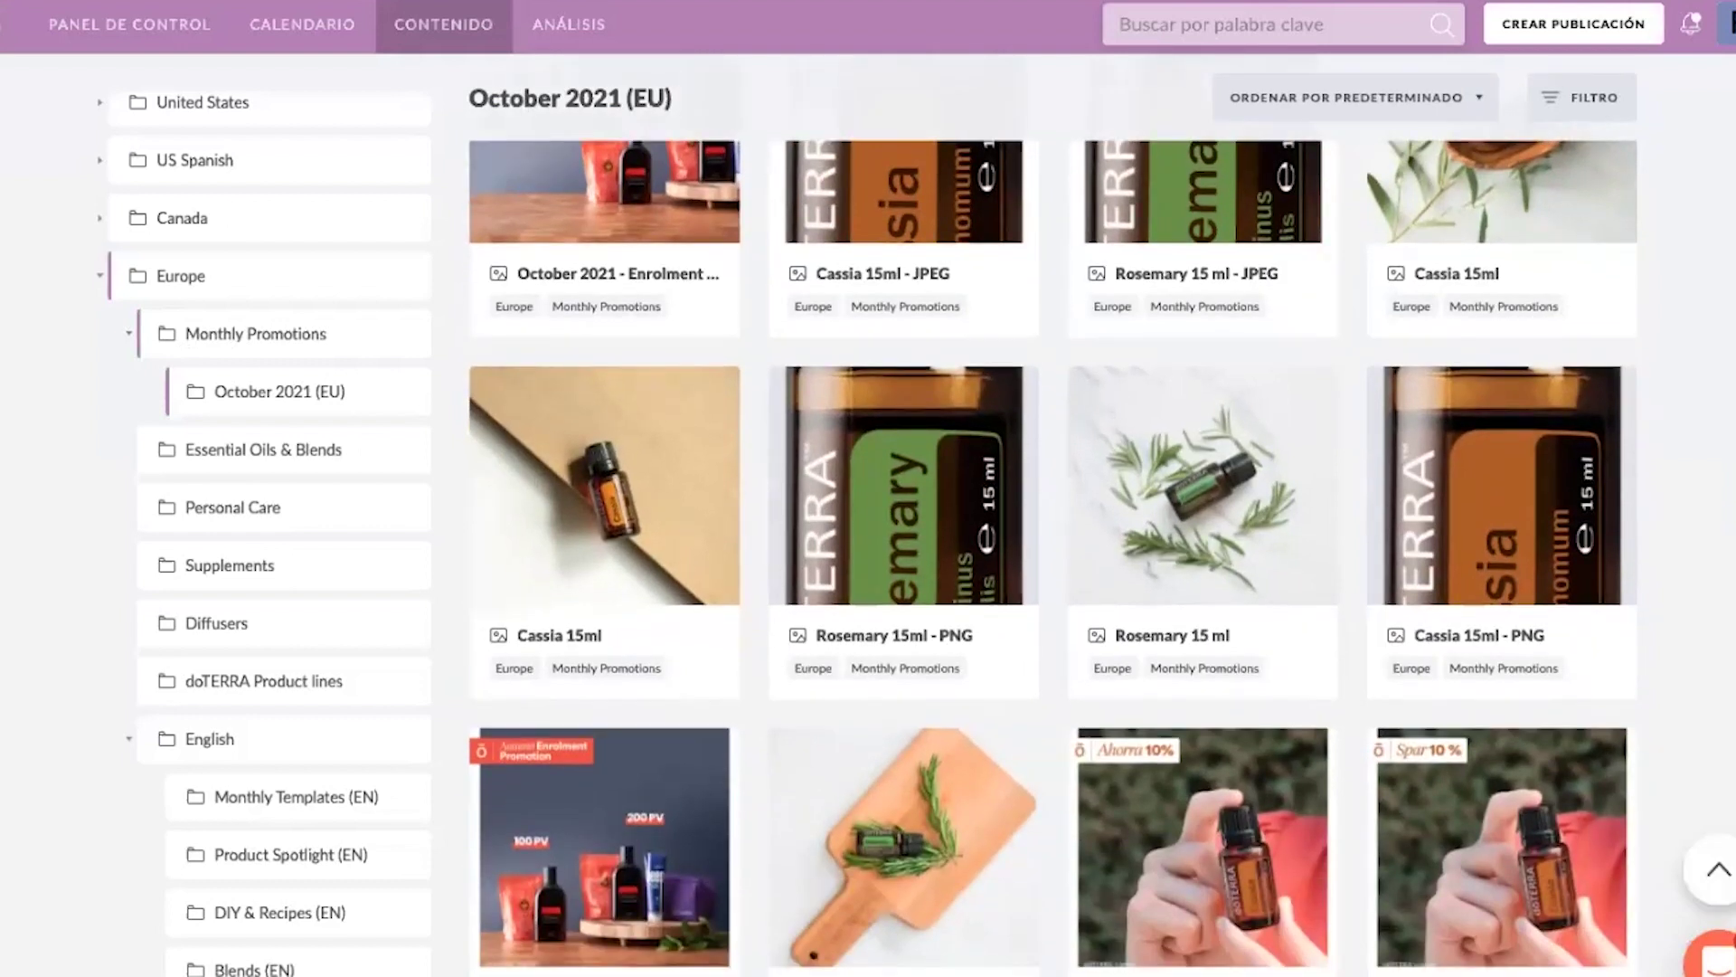
scroll(1053, 543, "down", 10)
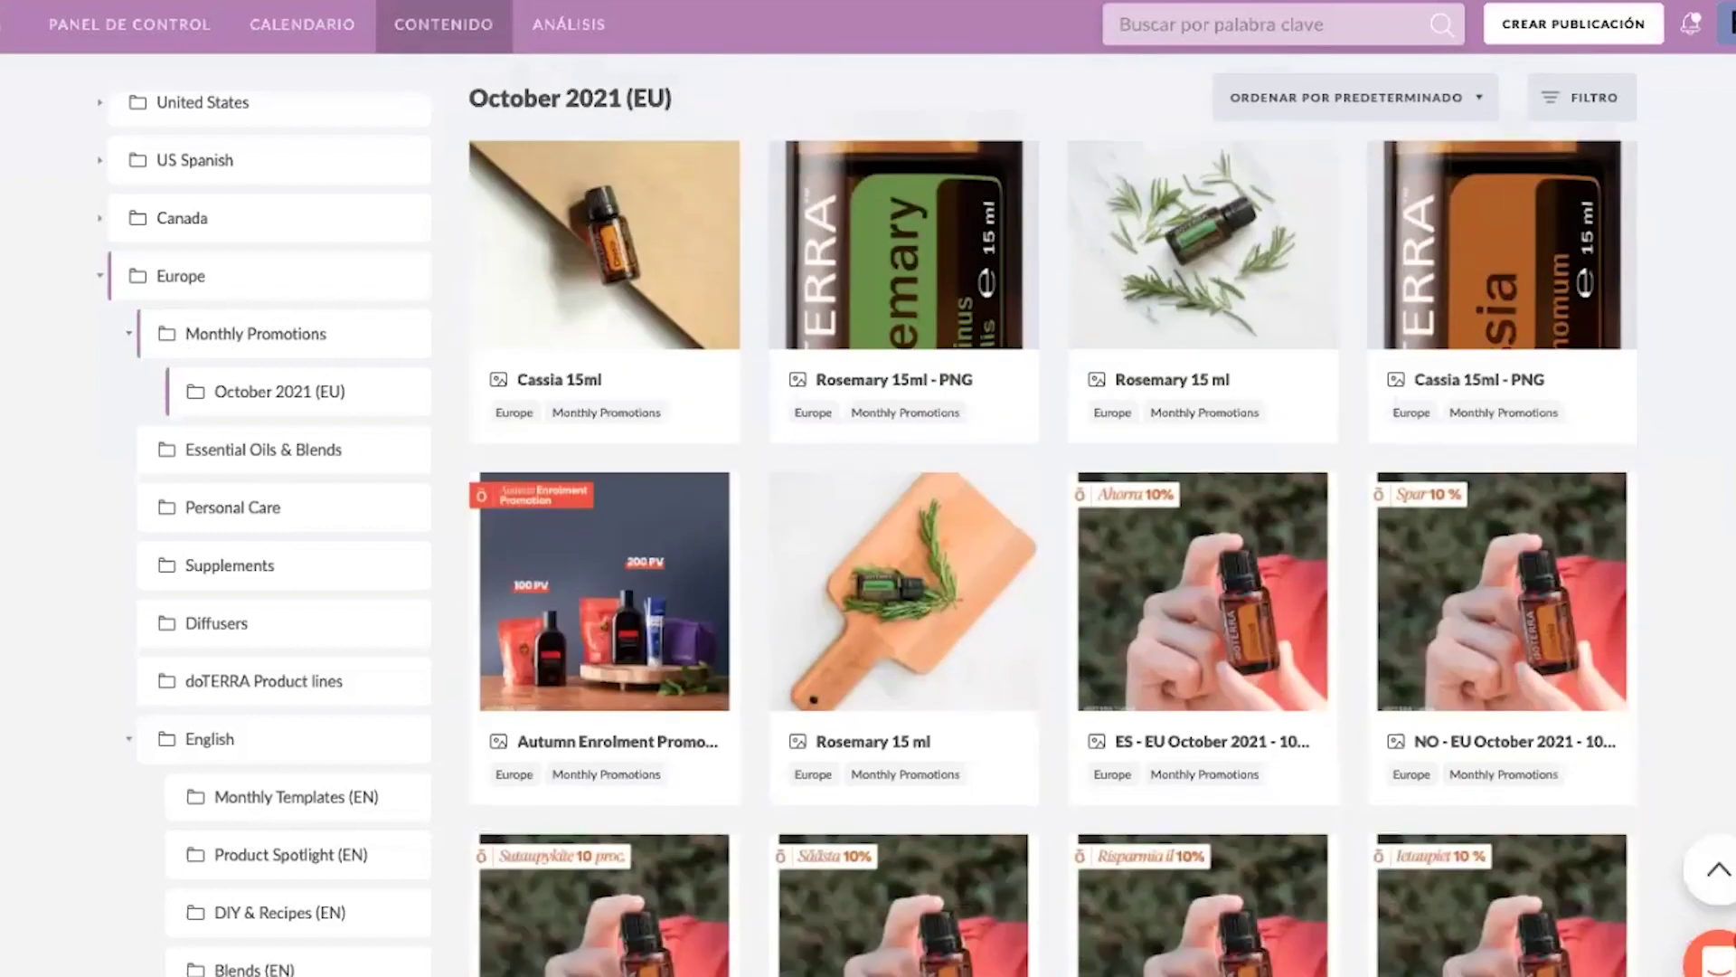
scroll(1052, 543, "down", 12)
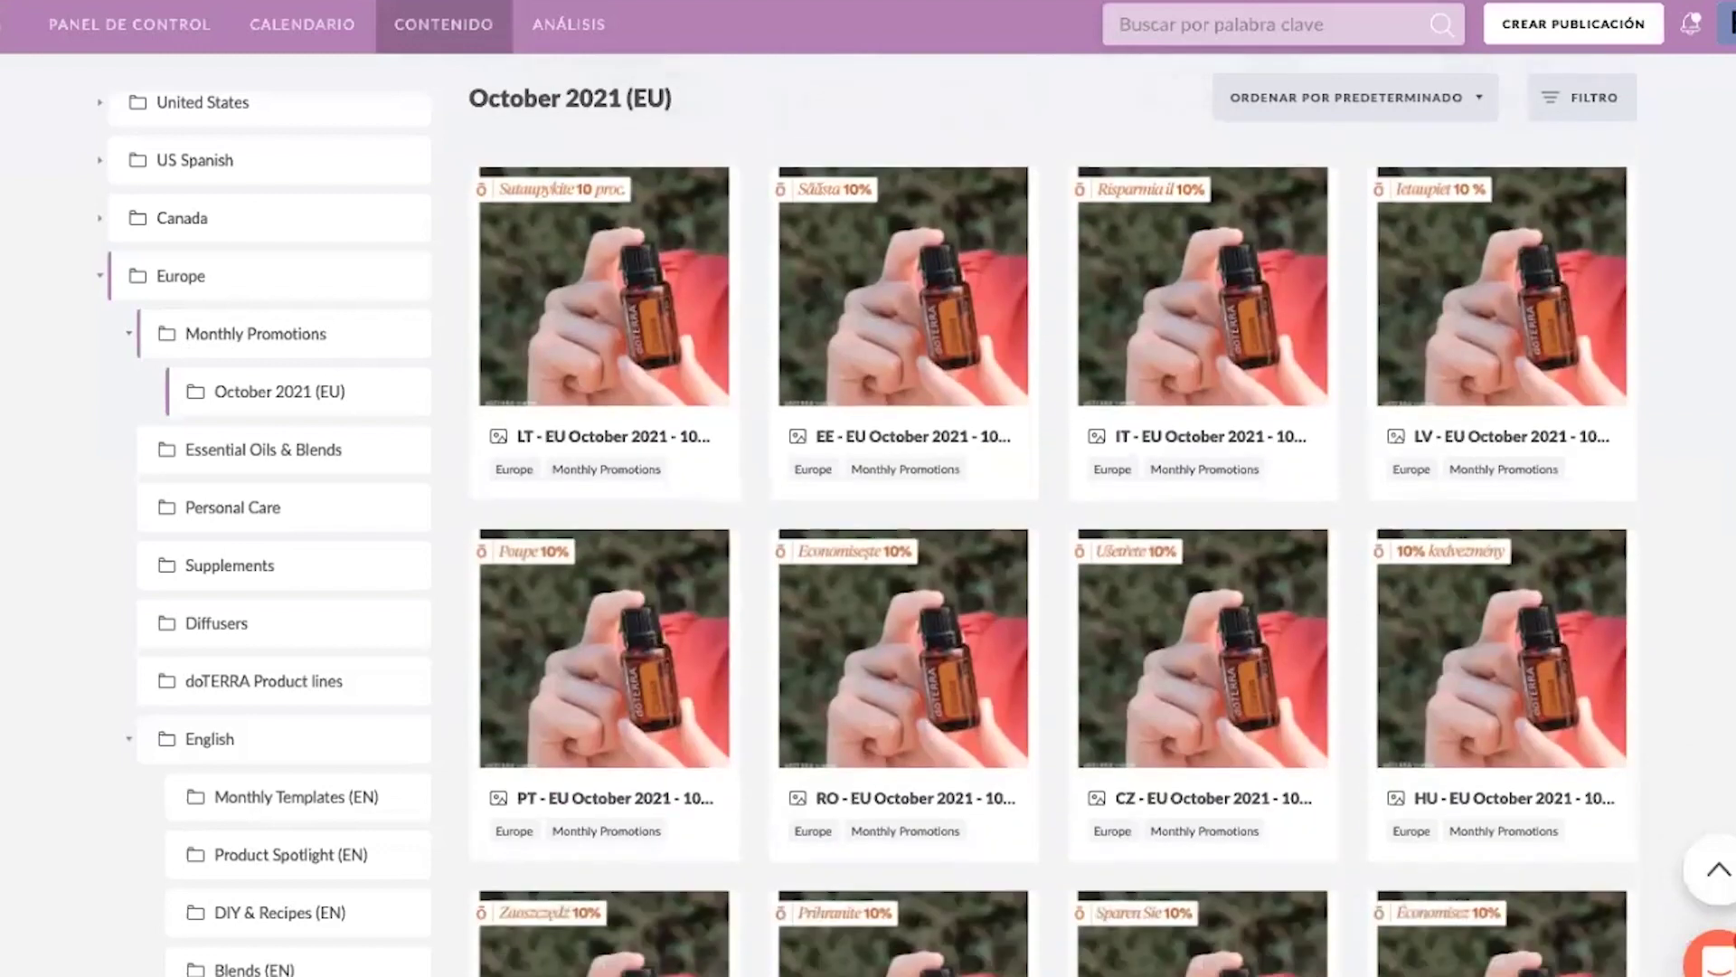
scroll(1052, 542, "down", 14)
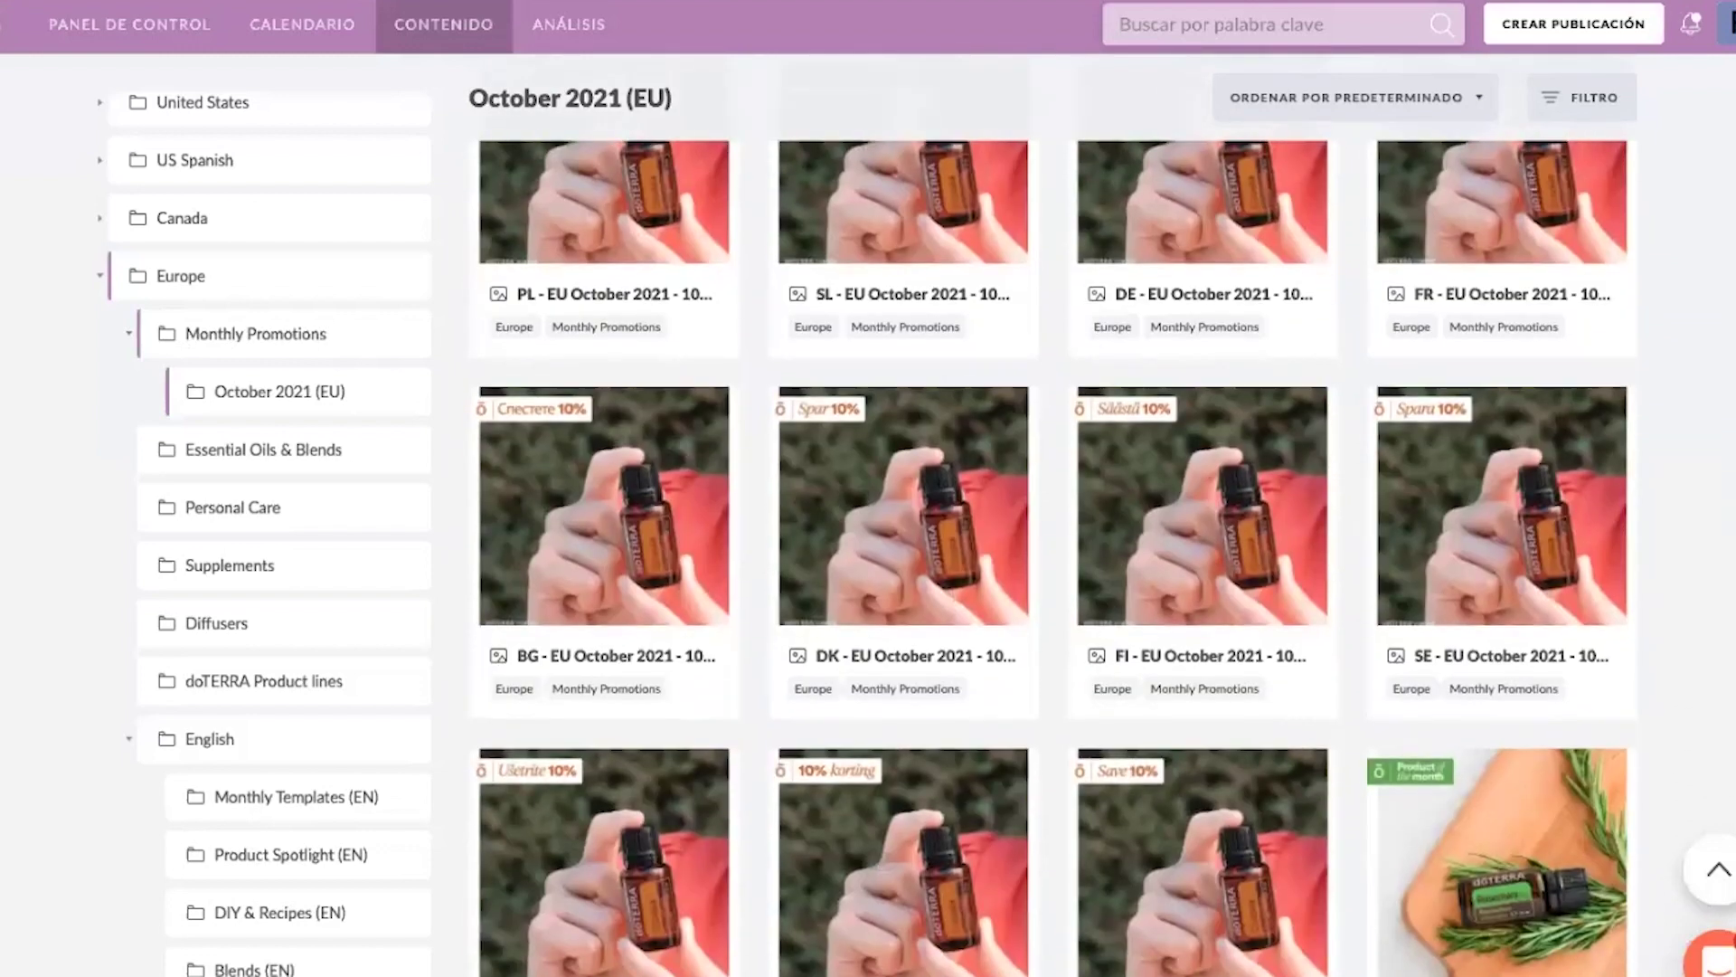
scroll(1052, 543, "down", 8)
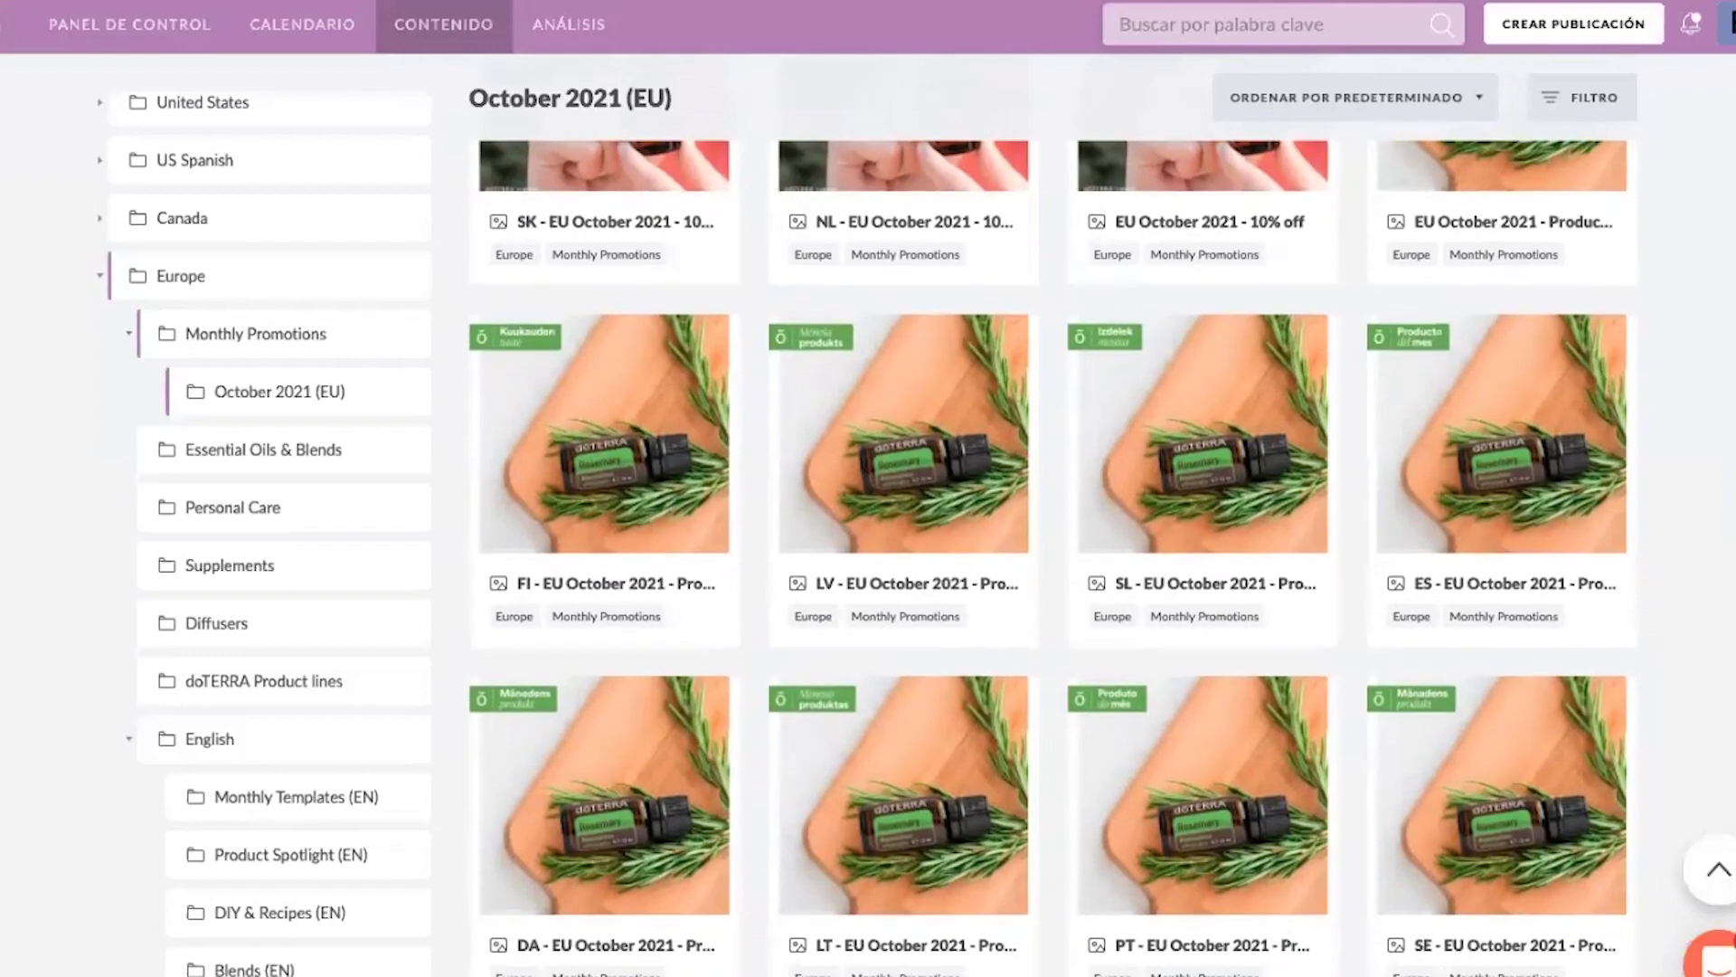
- Start a post from the EE - EU October 2021 10% image in October 2021 (EU) and caption it "CAPTION HERE!"
scroll(1053, 542, "down", 9)
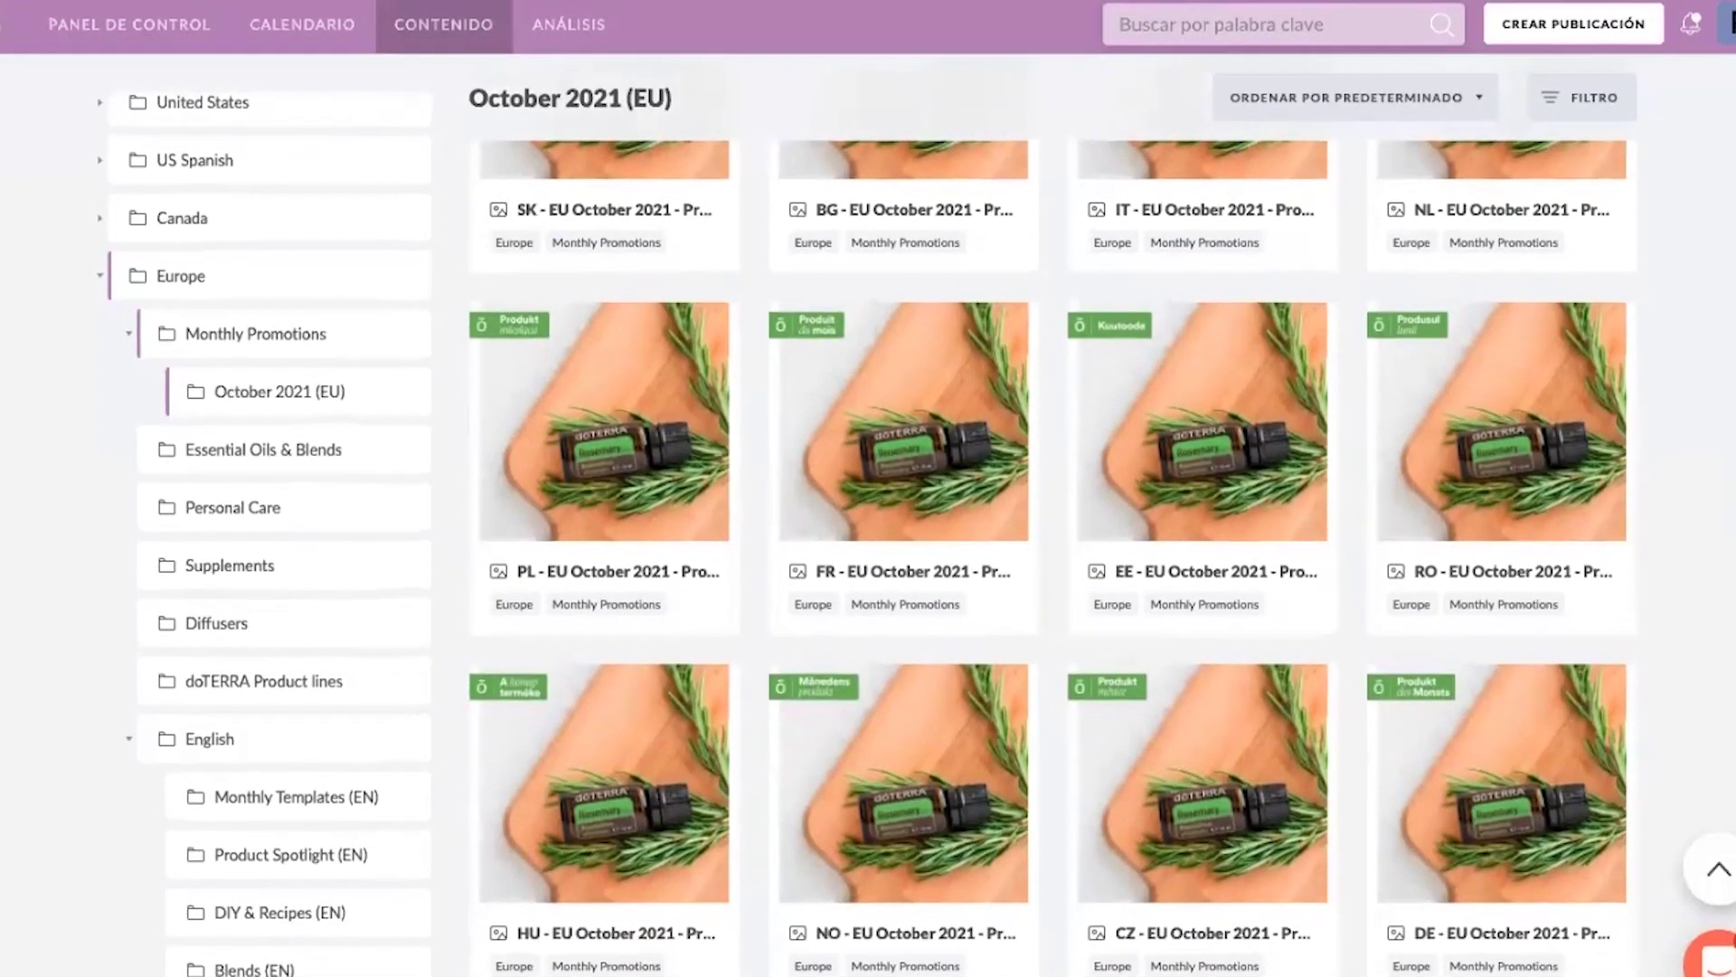
scroll(1053, 543, "up", 15)
scroll(1053, 543, "up", 20)
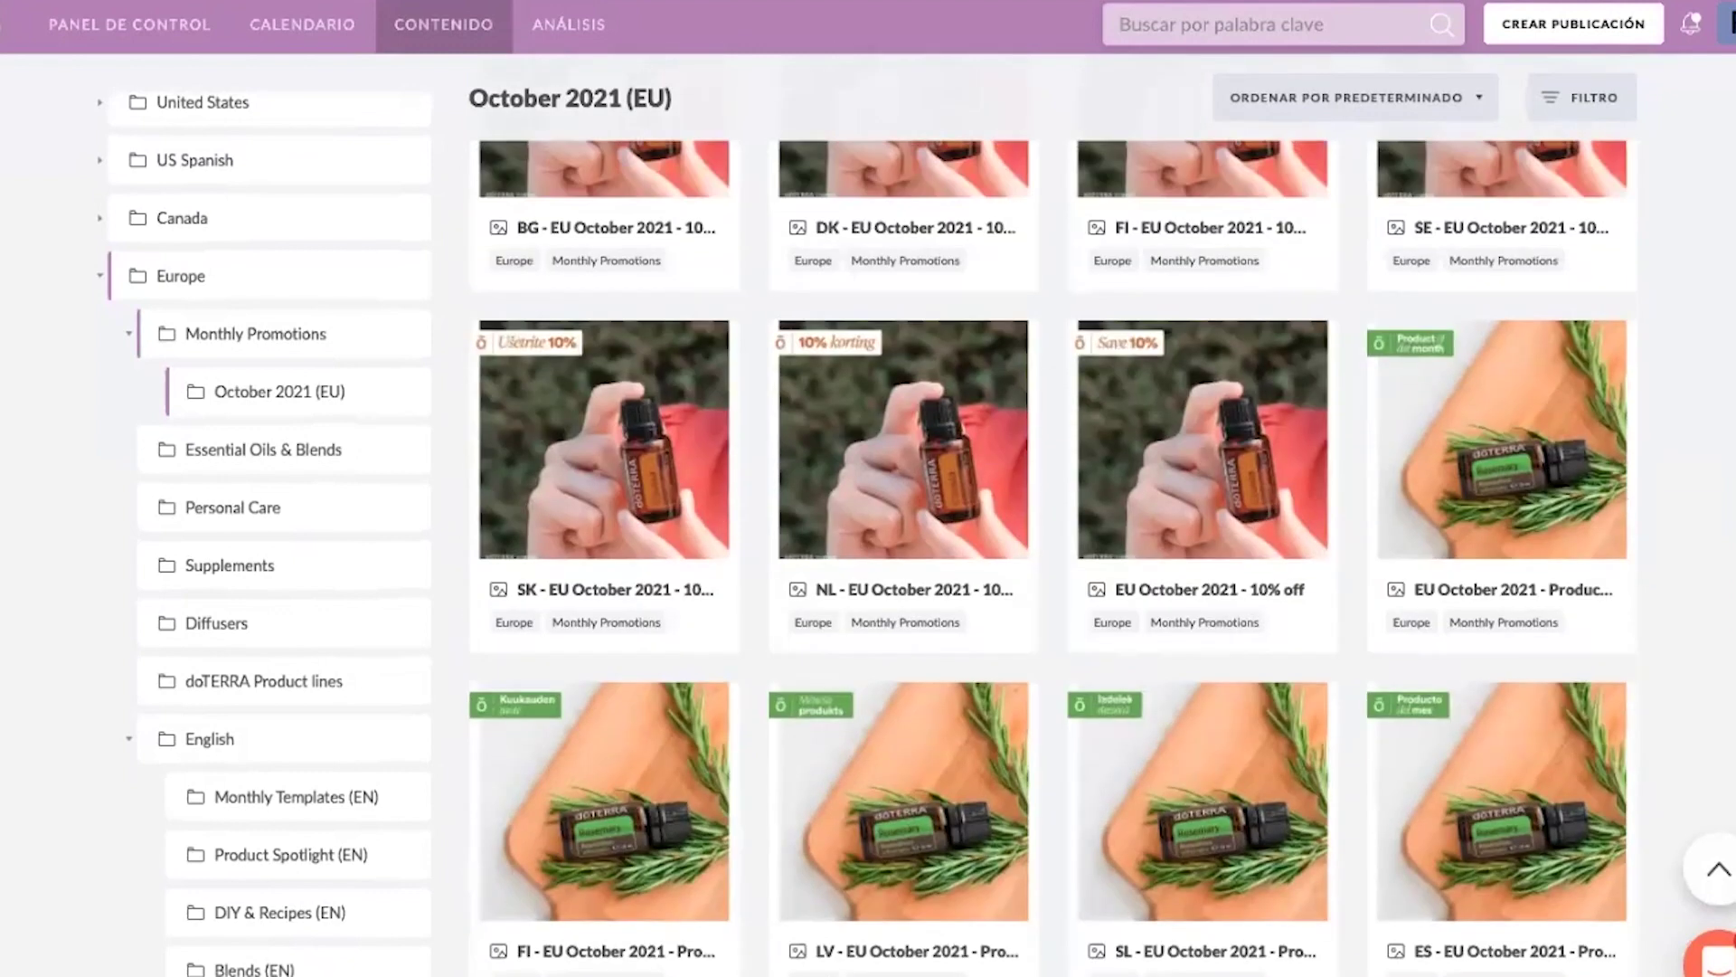
scroll(1053, 557, "up", 9)
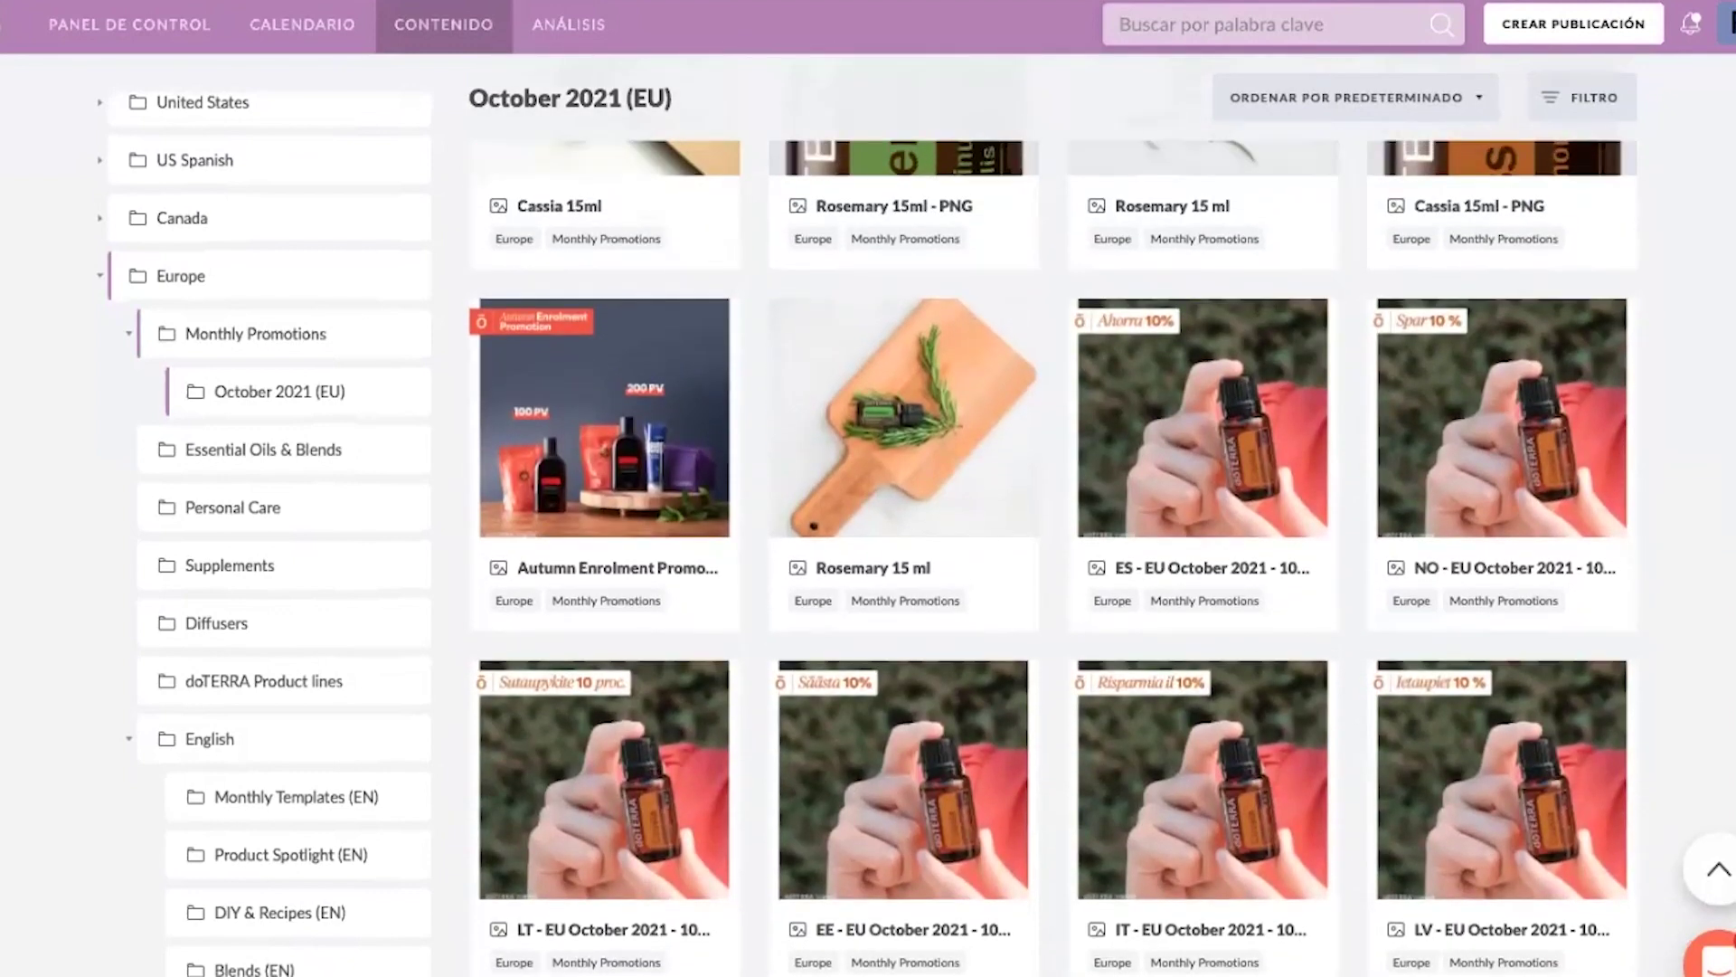
mouse_move(940, 765)
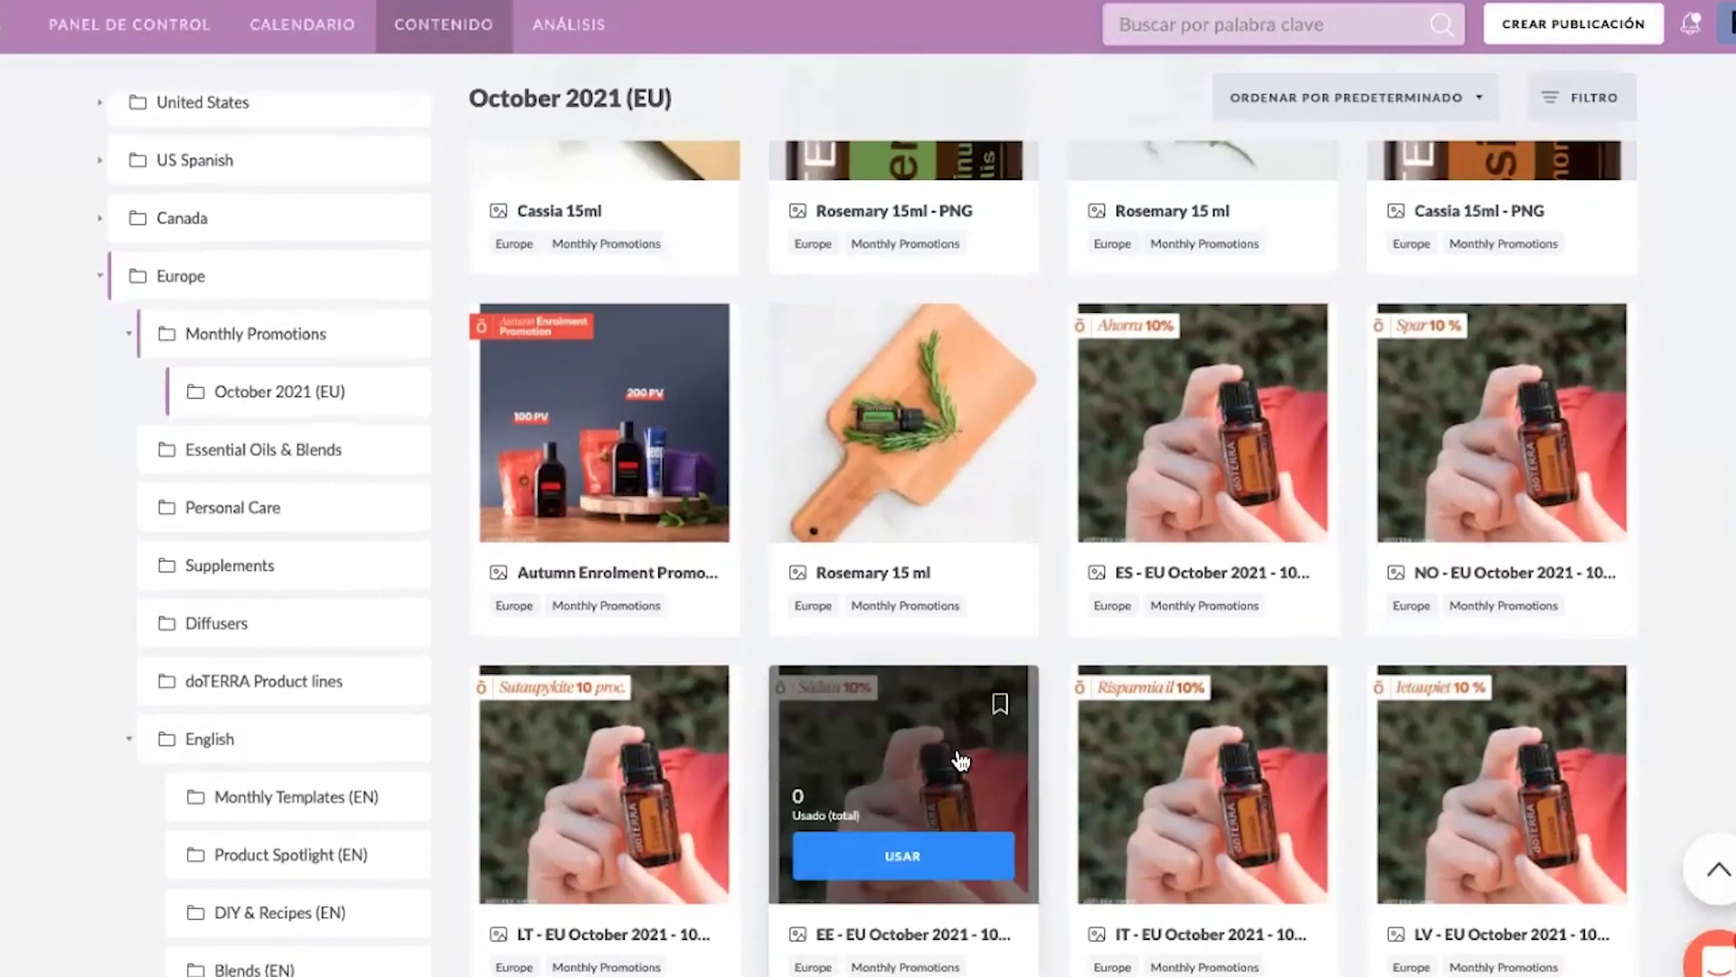
left_click(942, 860)
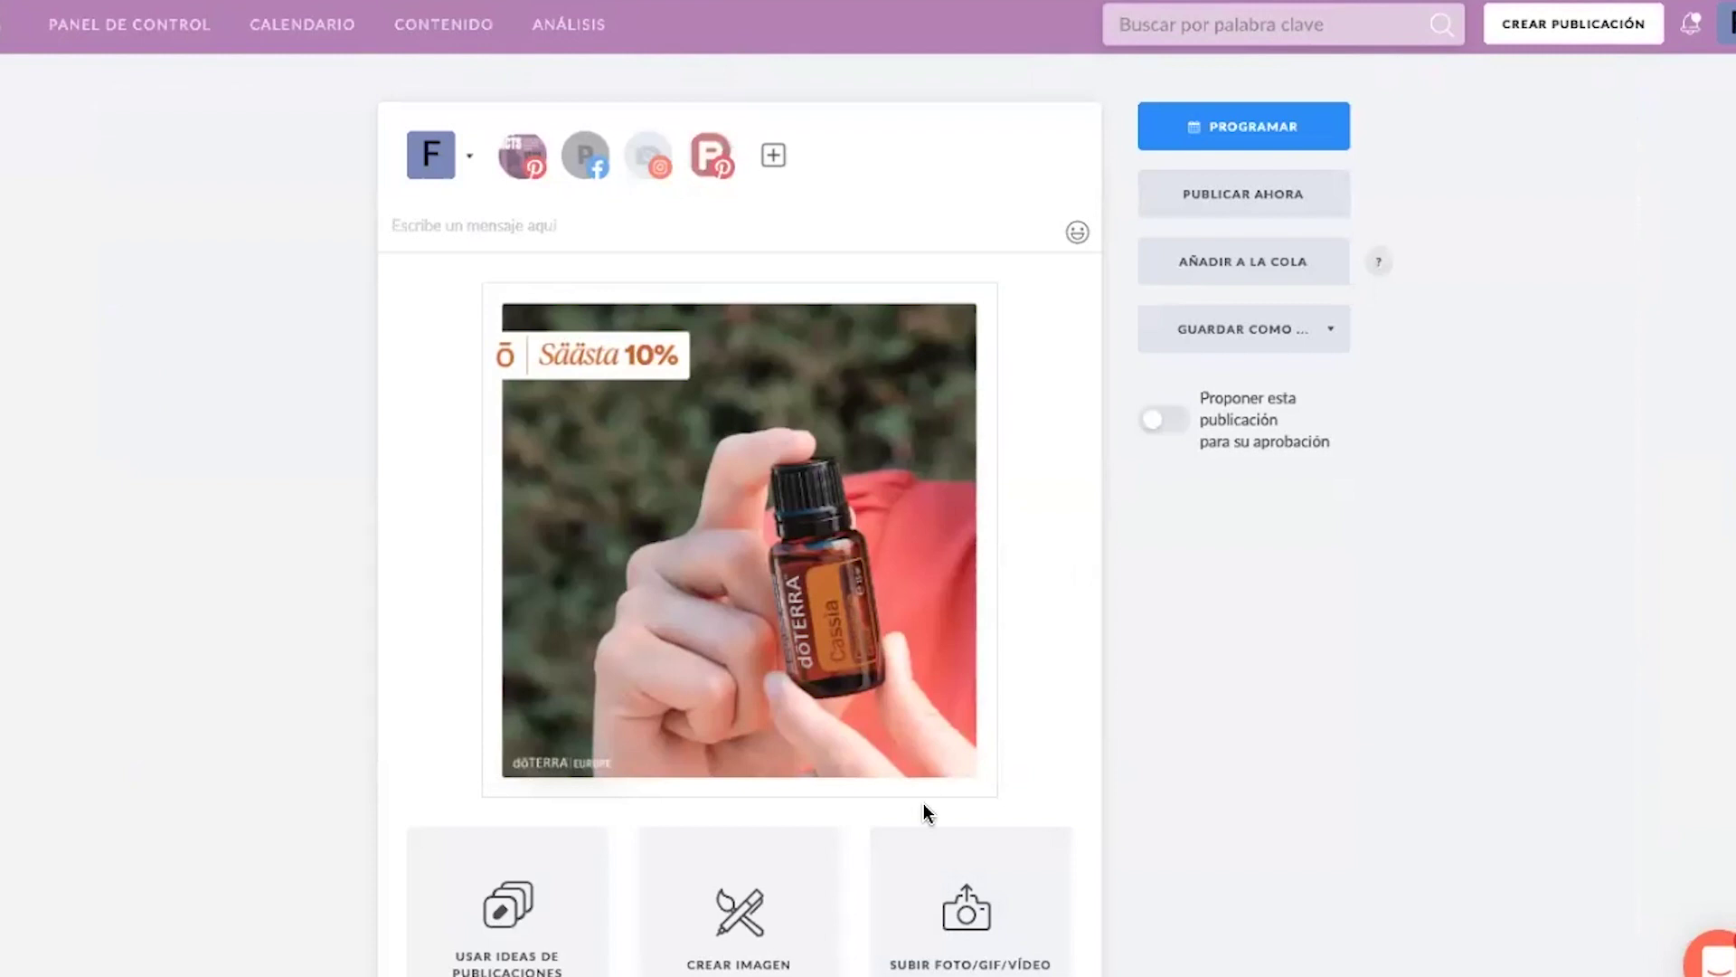
type("CAPTION HERE!")
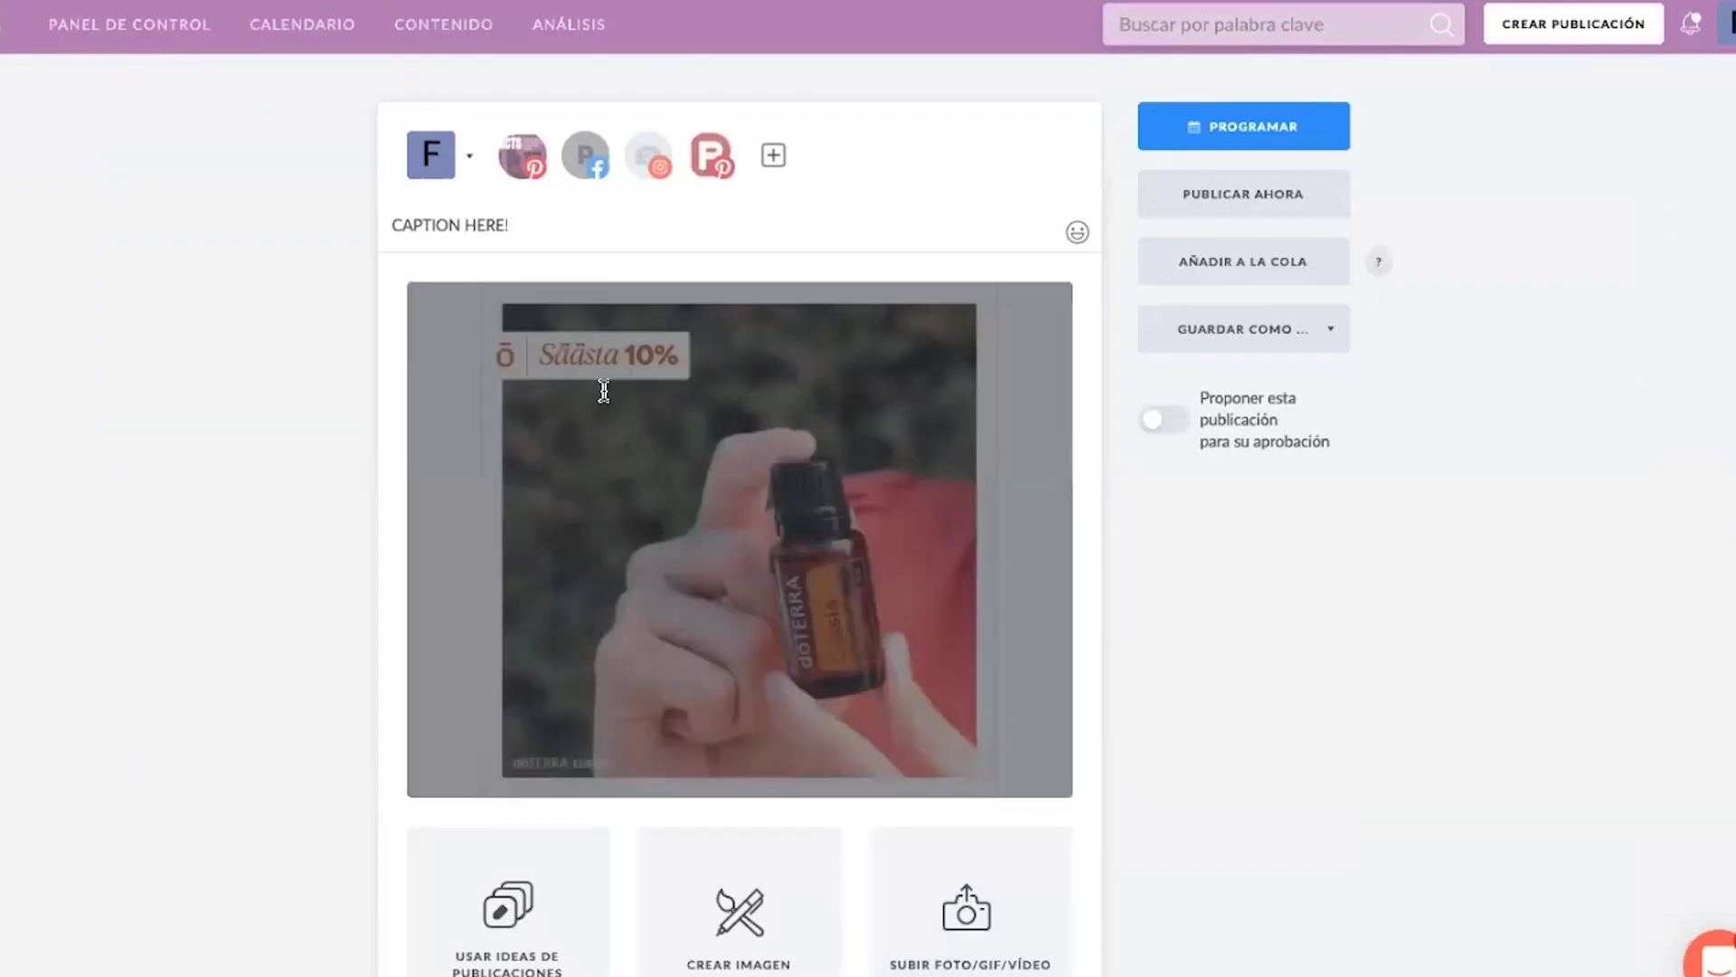
- Select the Instagram account for the post, schedule it for 8 Oct 2021 and open the calendar
left_click(663, 167)
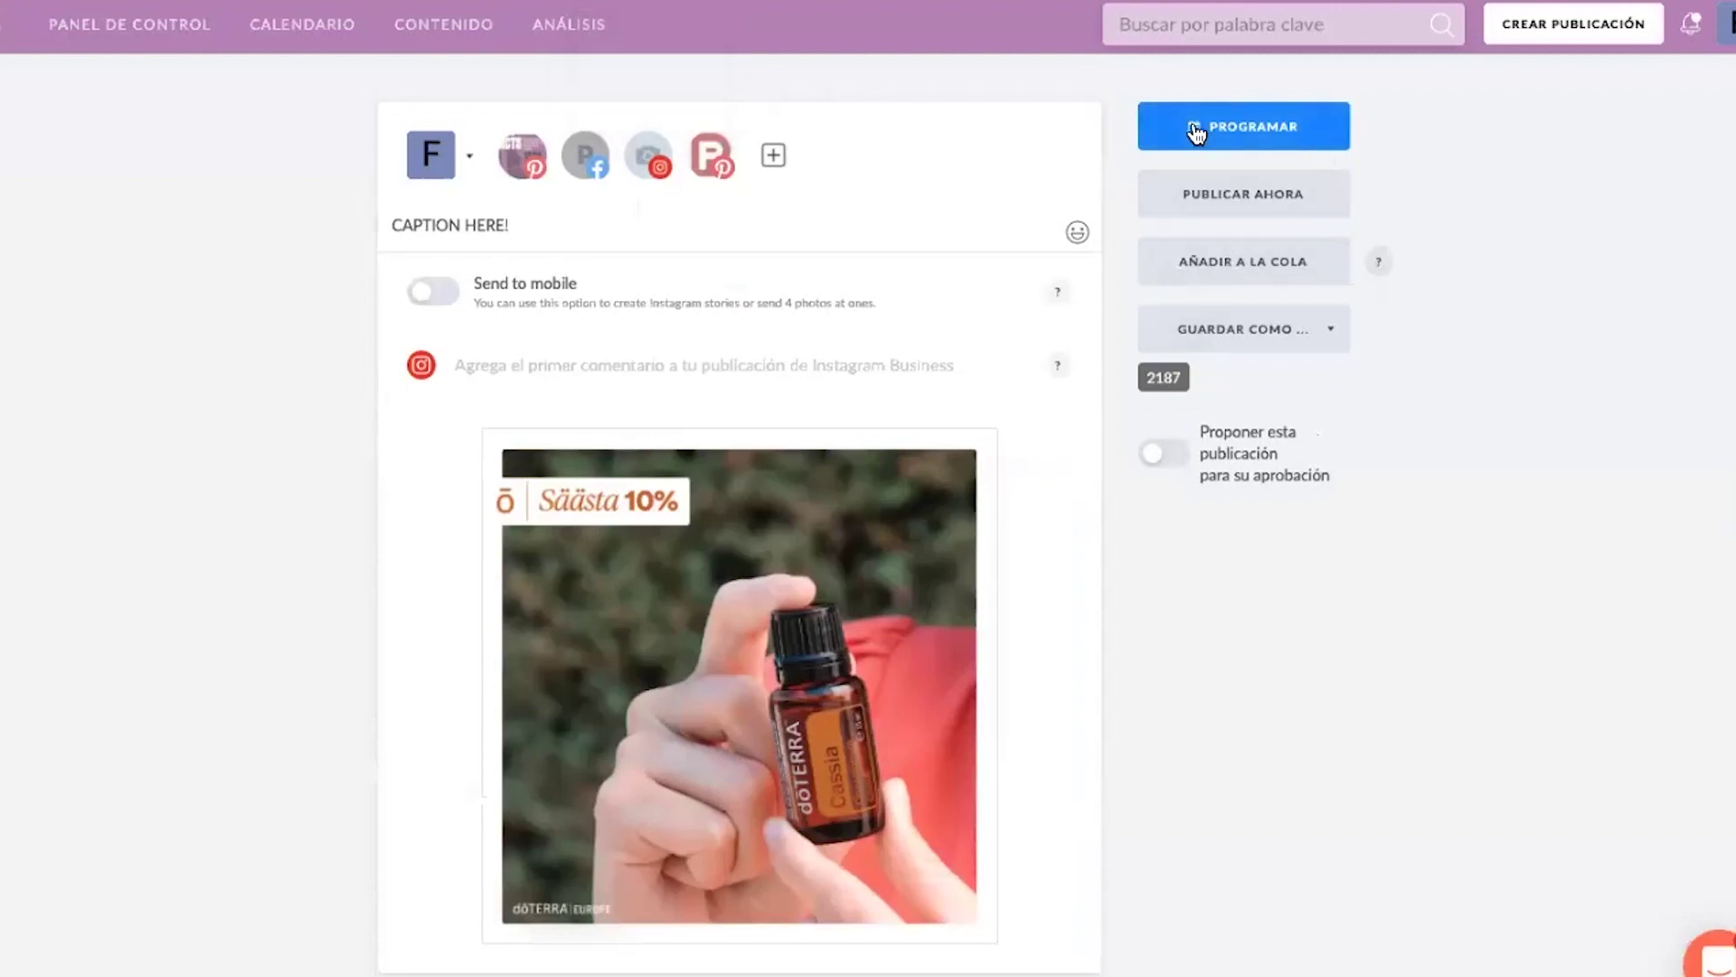
left_click(1234, 131)
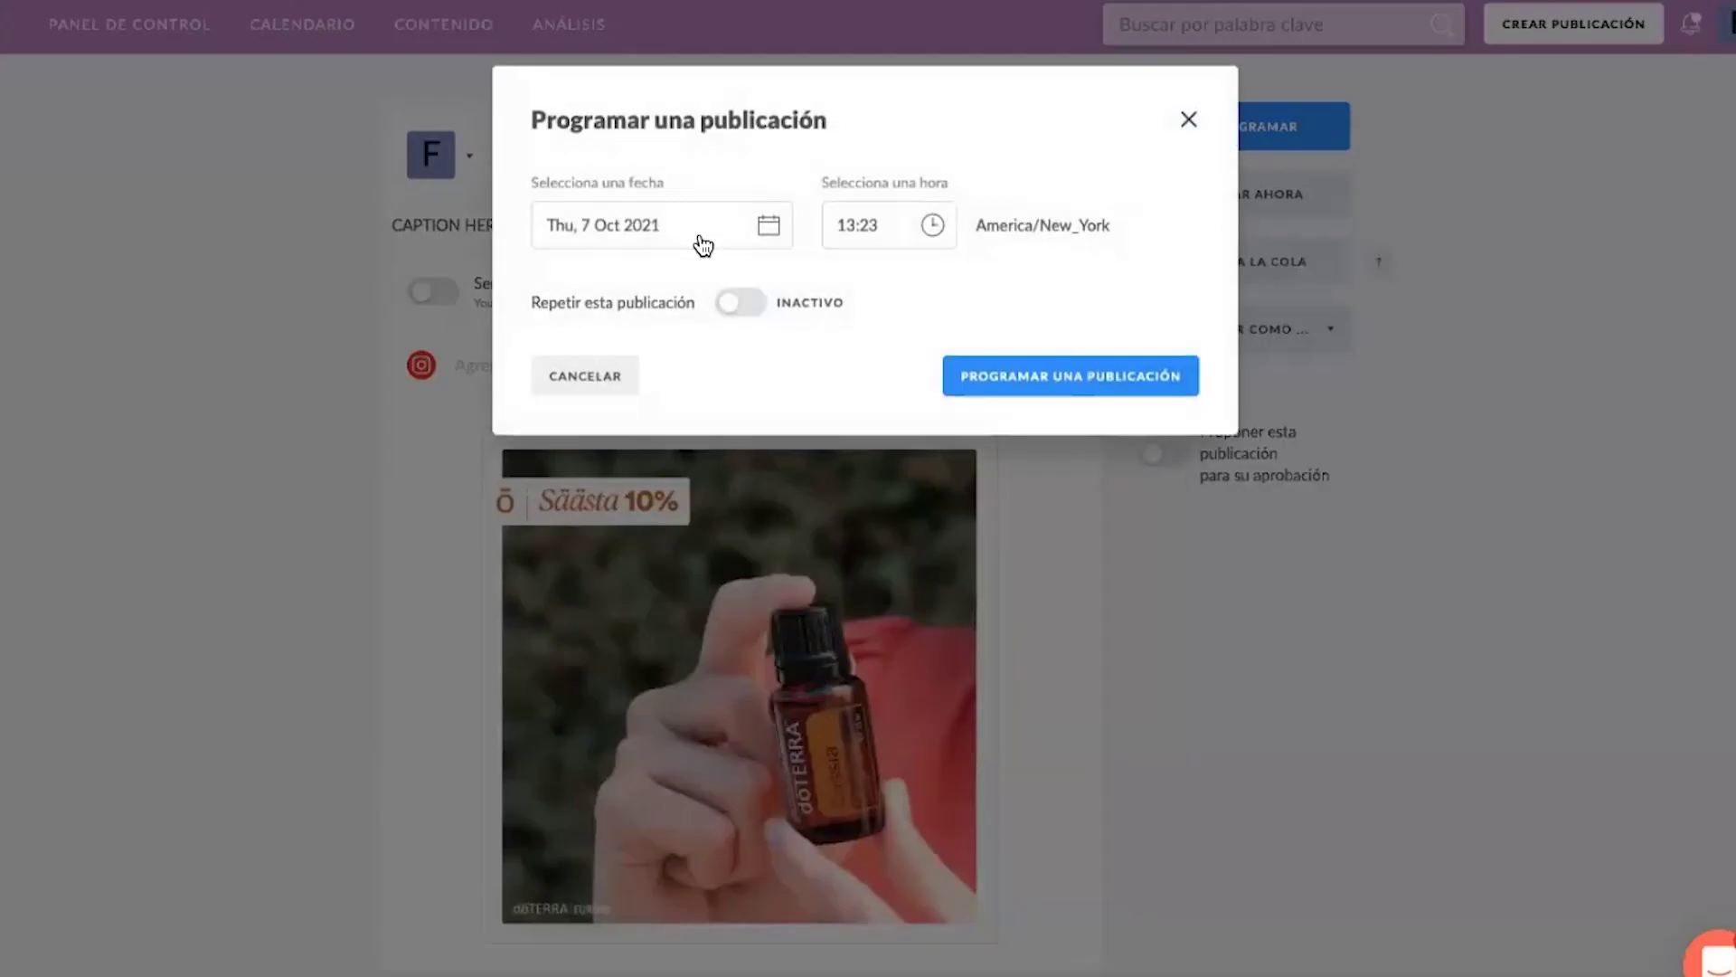
left_click(678, 235)
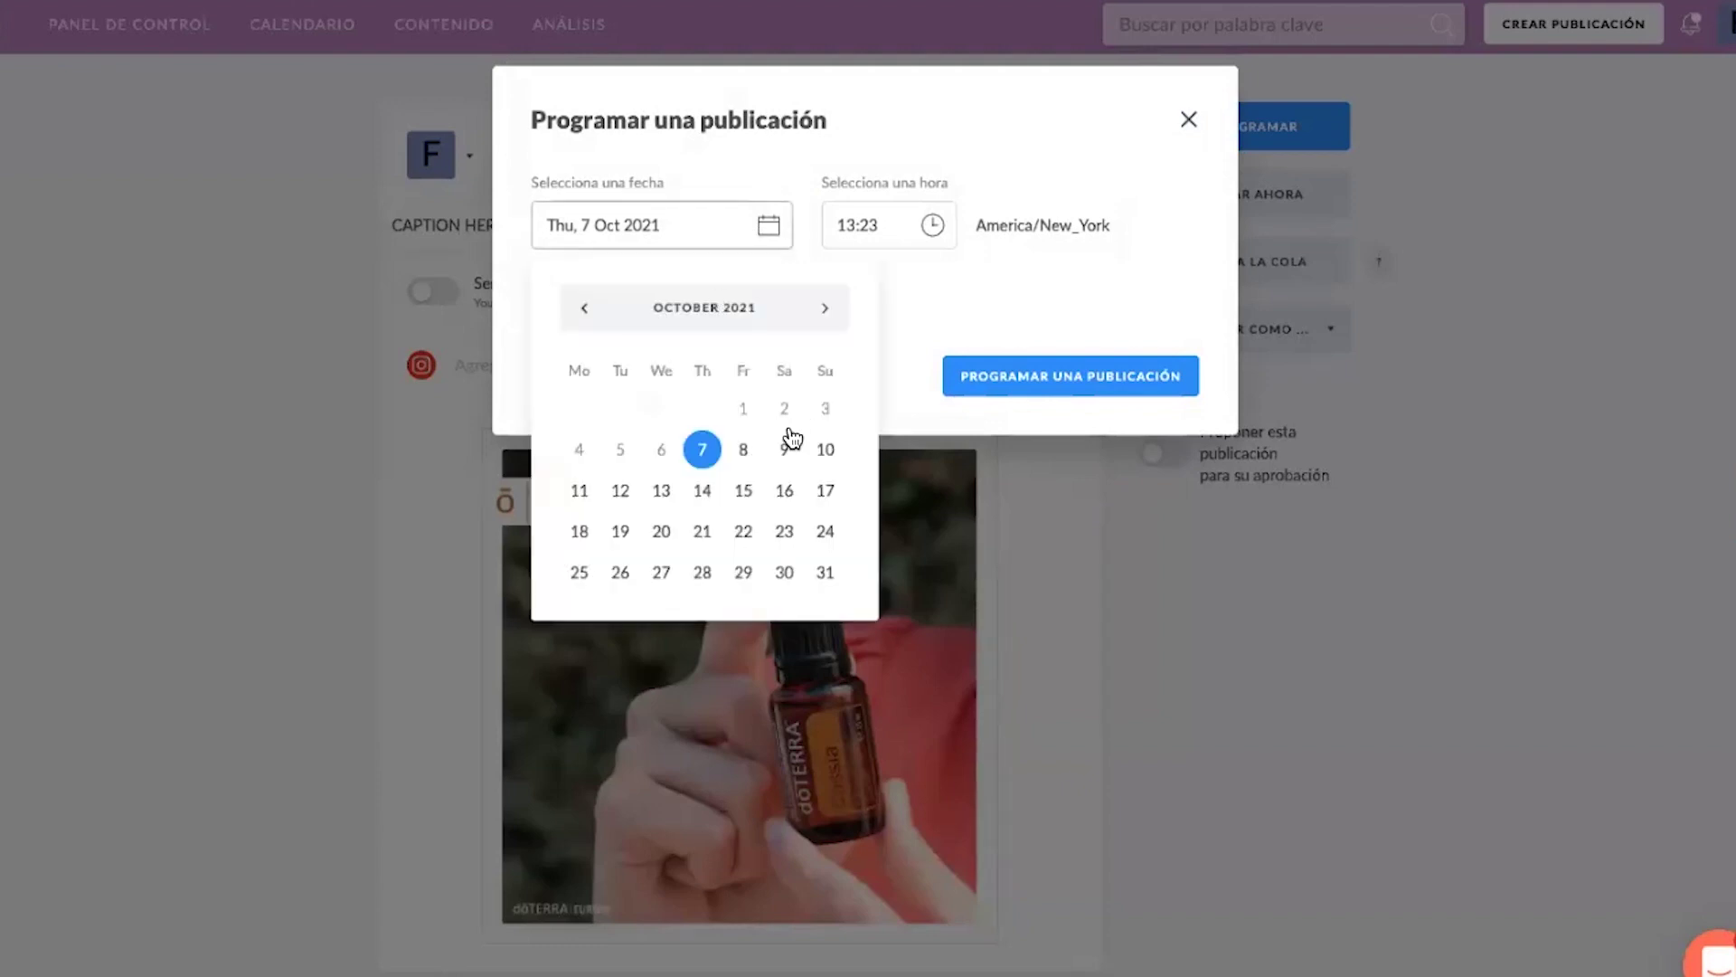
left_click(744, 450)
left_click(1065, 380)
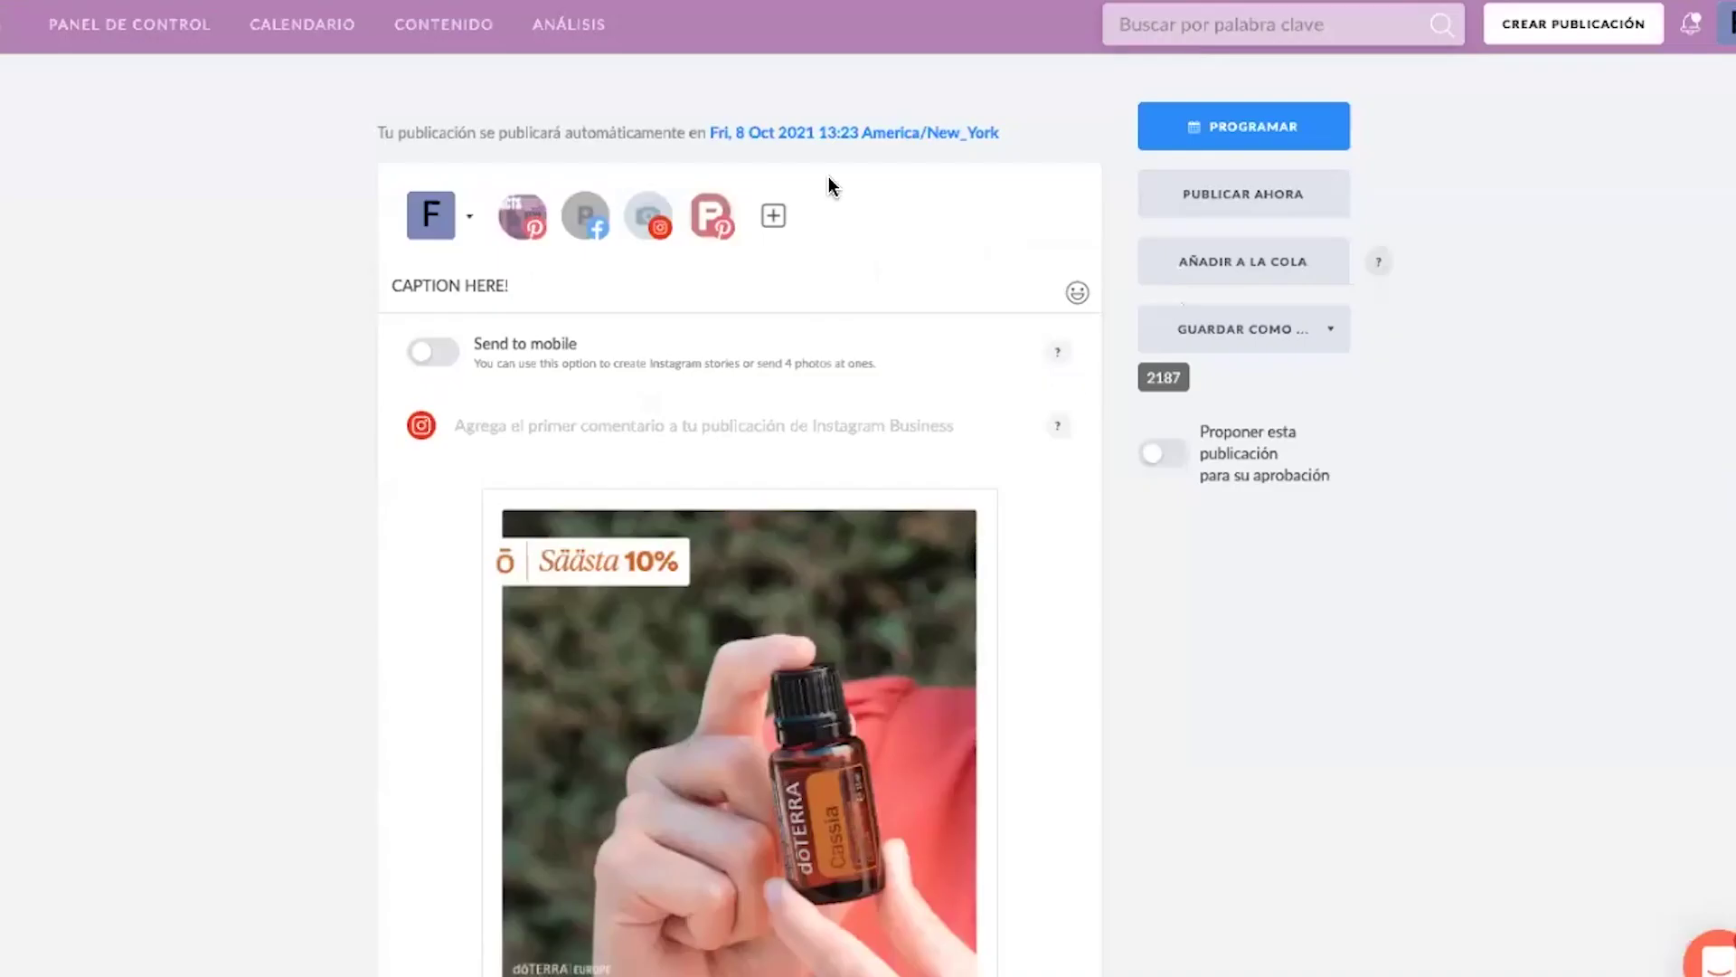
left_click(759, 319)
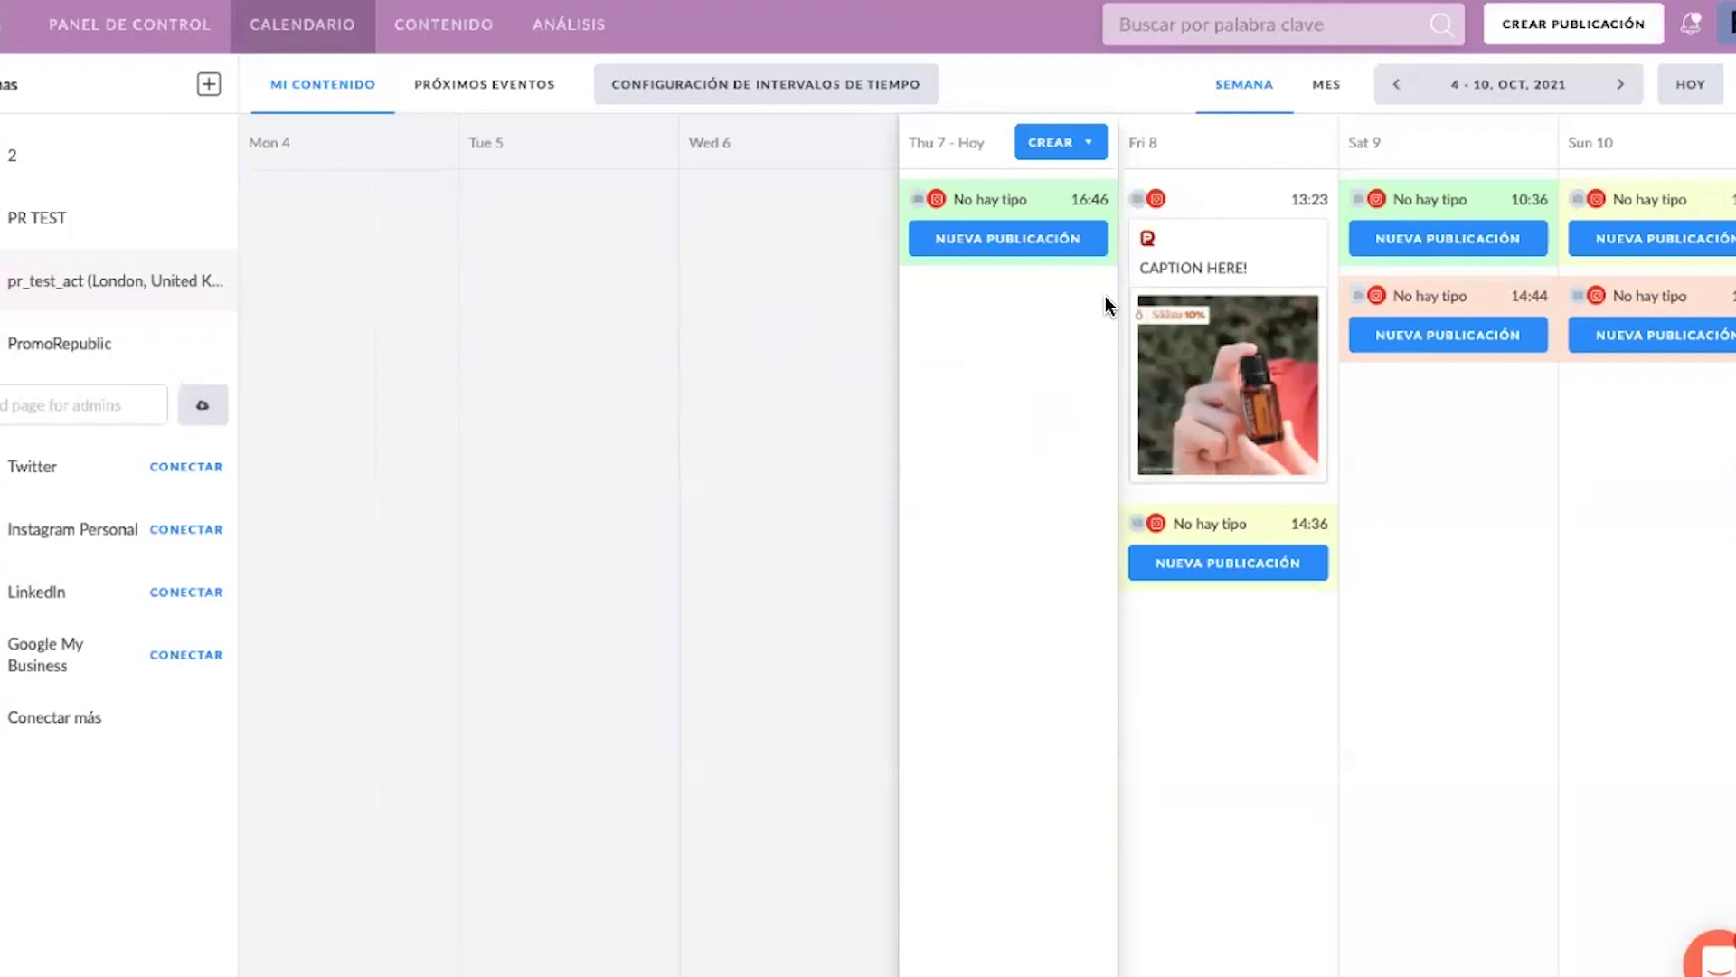
- Start another post from the Rosemary 15 ml image with sprigs on marble in Europe's October 2021 (EU) promotions
mouse_move(488, 40)
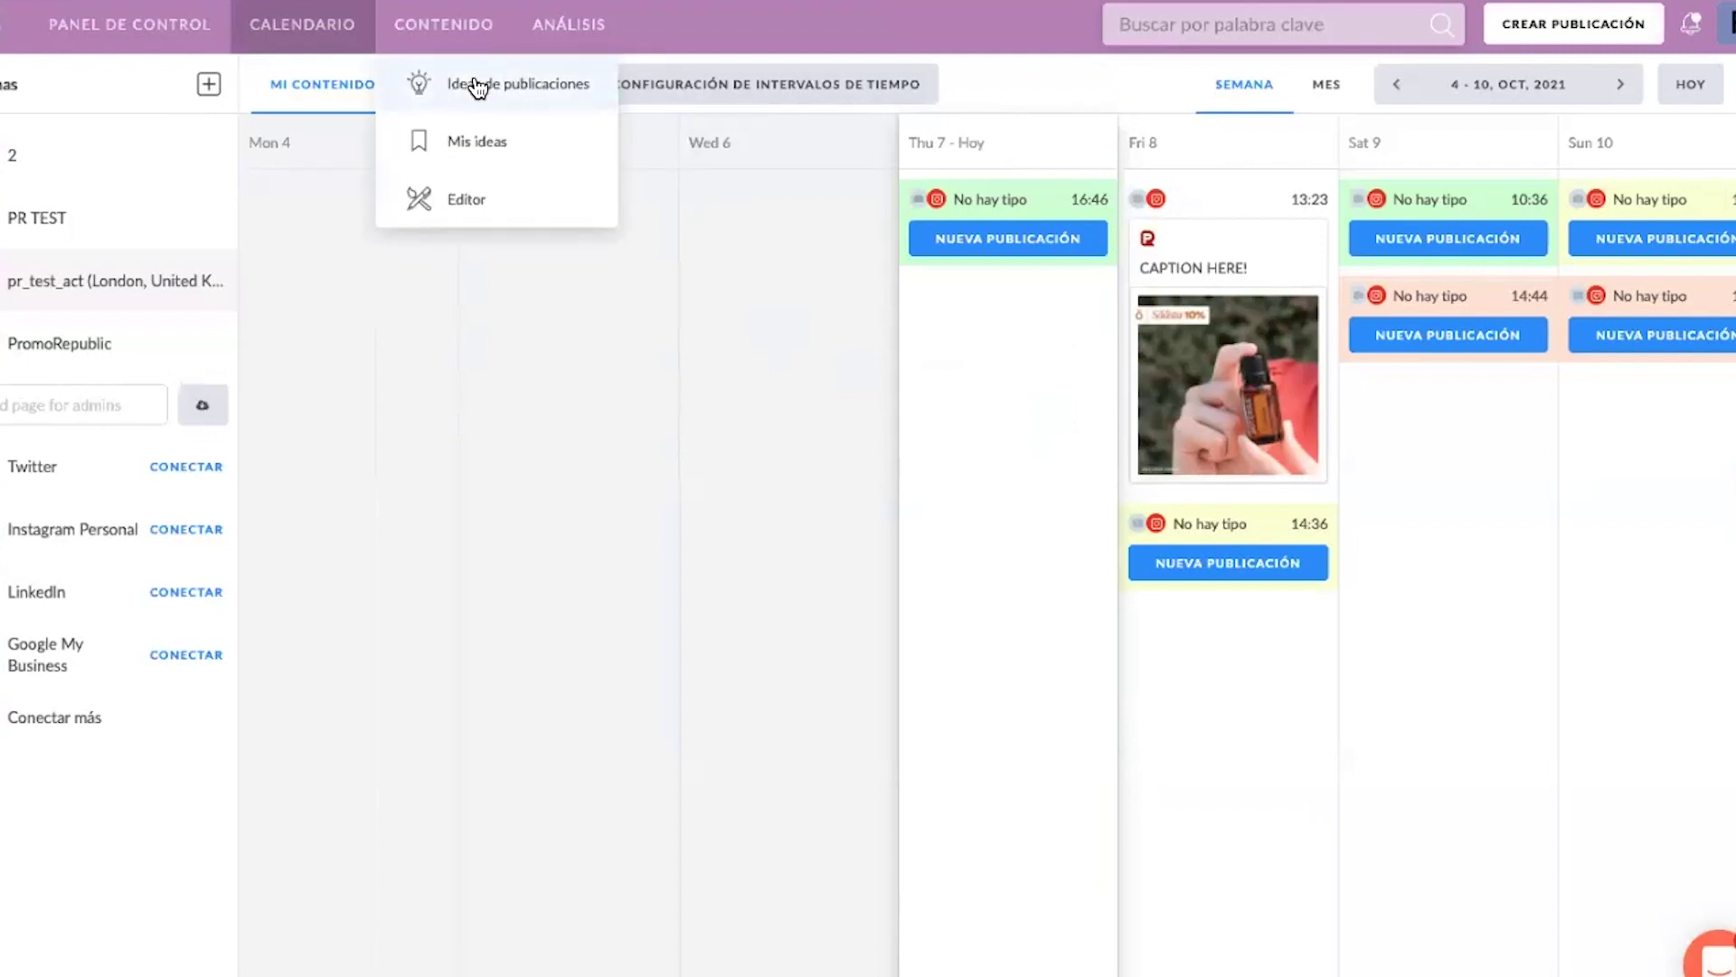
left_click(476, 85)
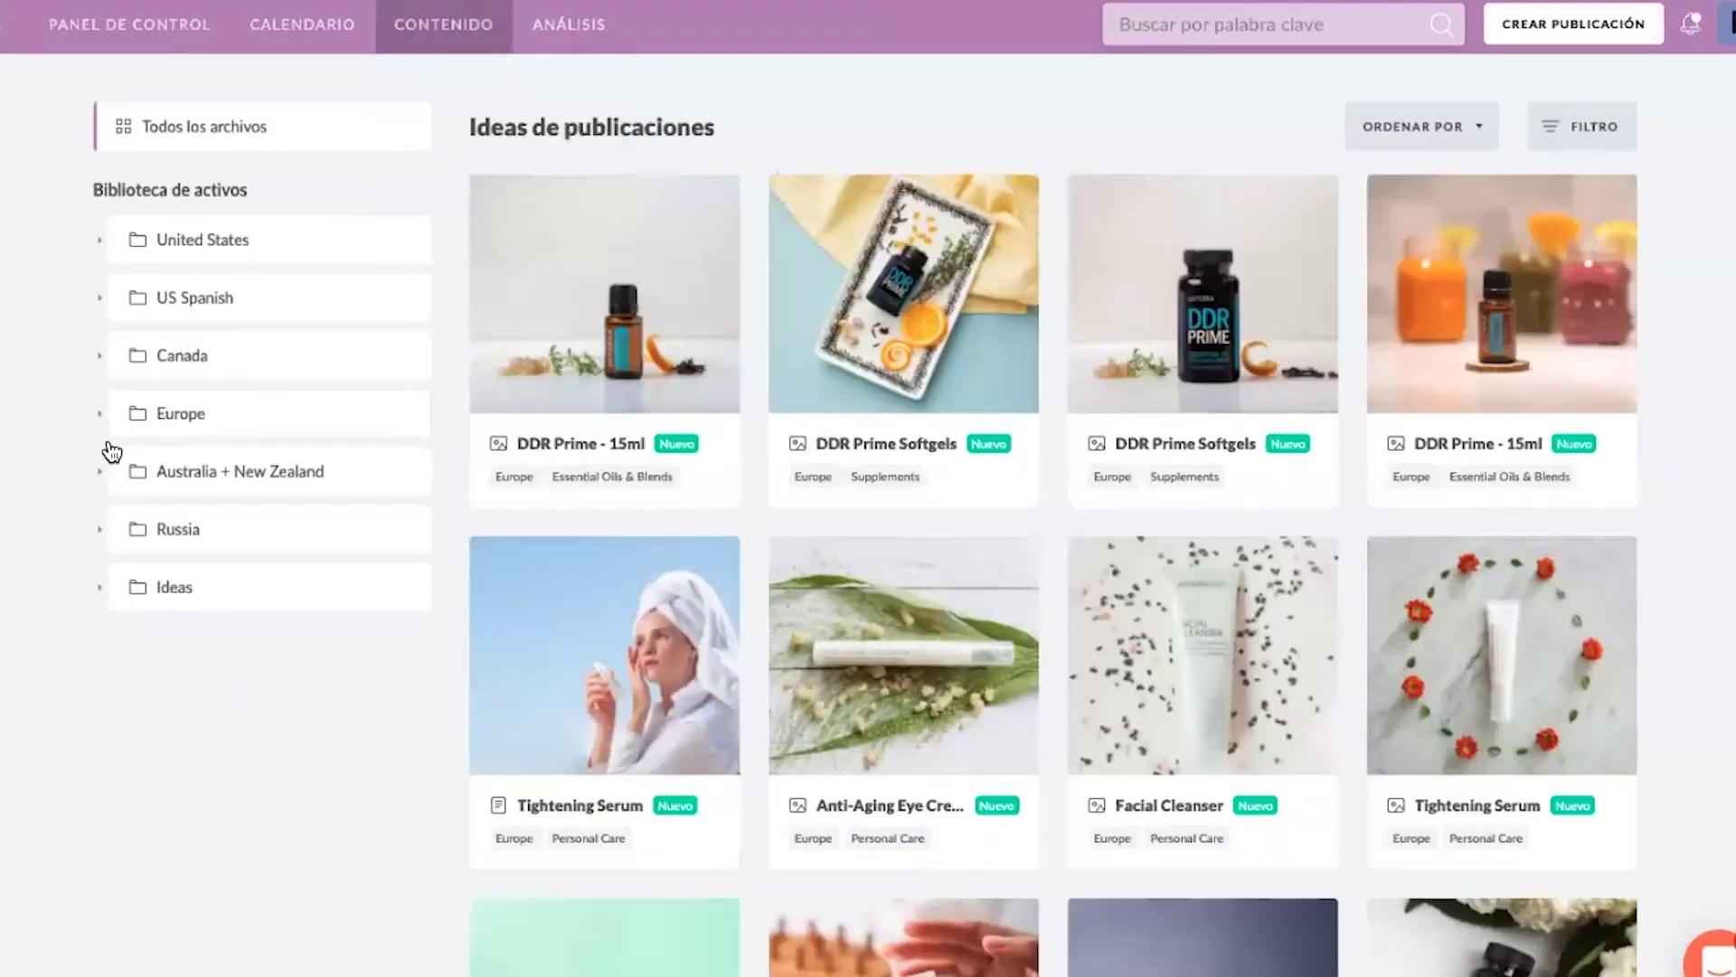
left_click(111, 443)
left_click(281, 483)
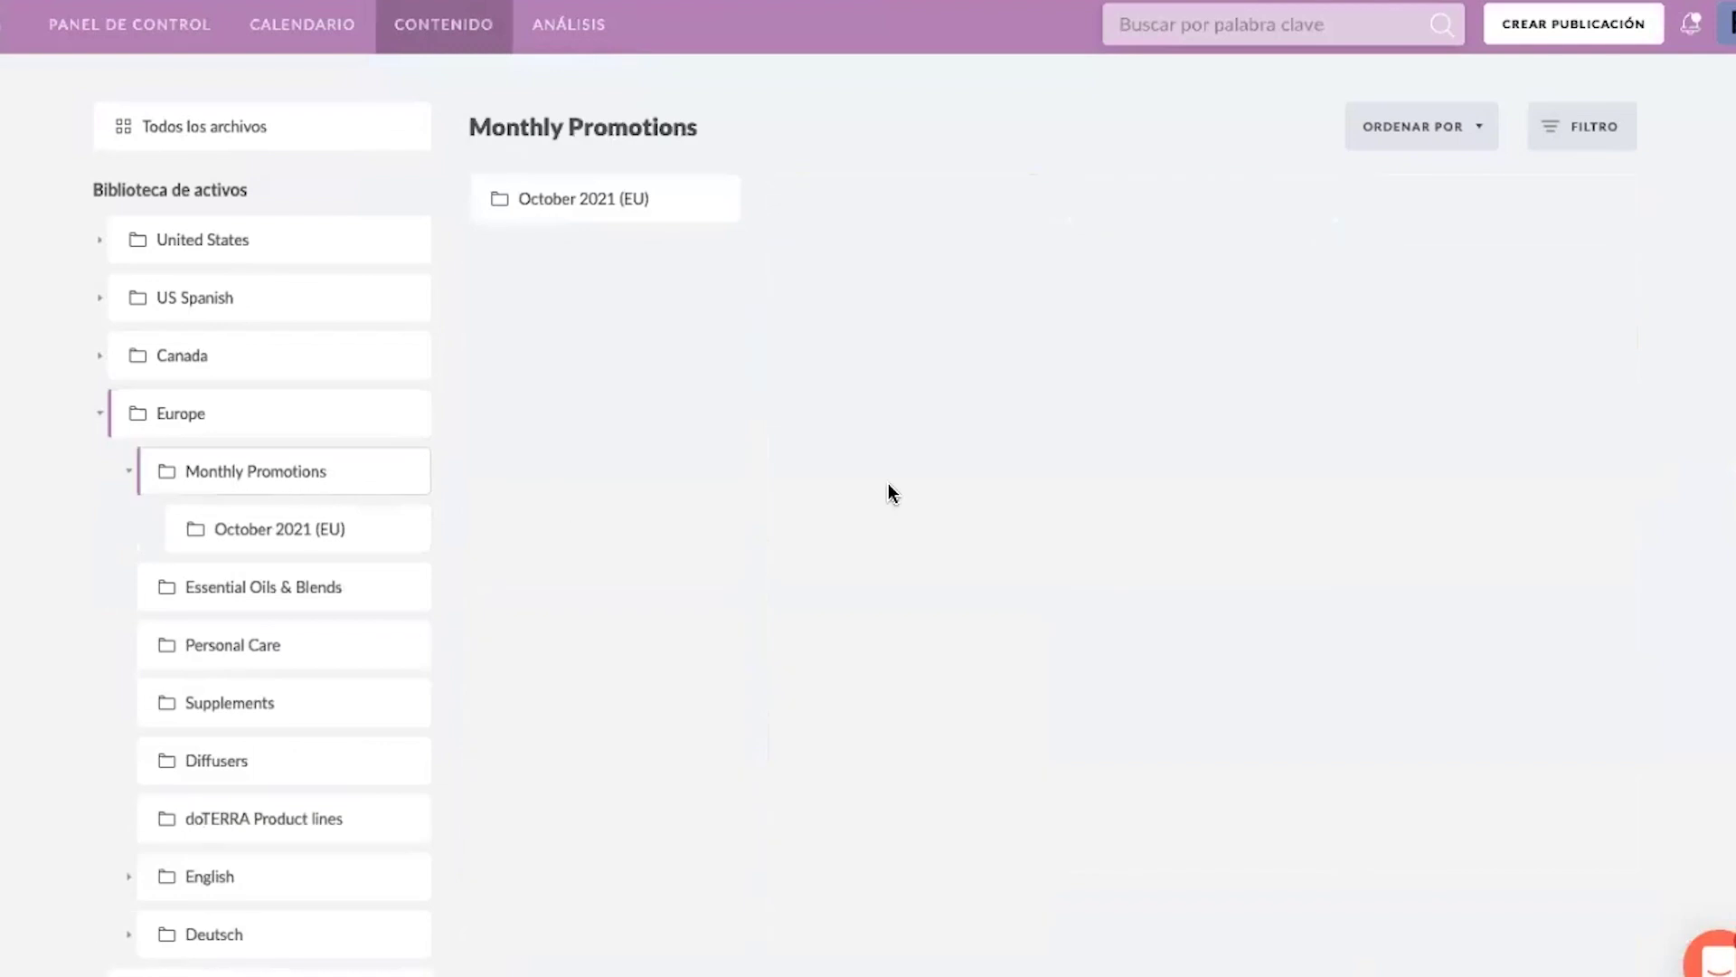
left_click(700, 188)
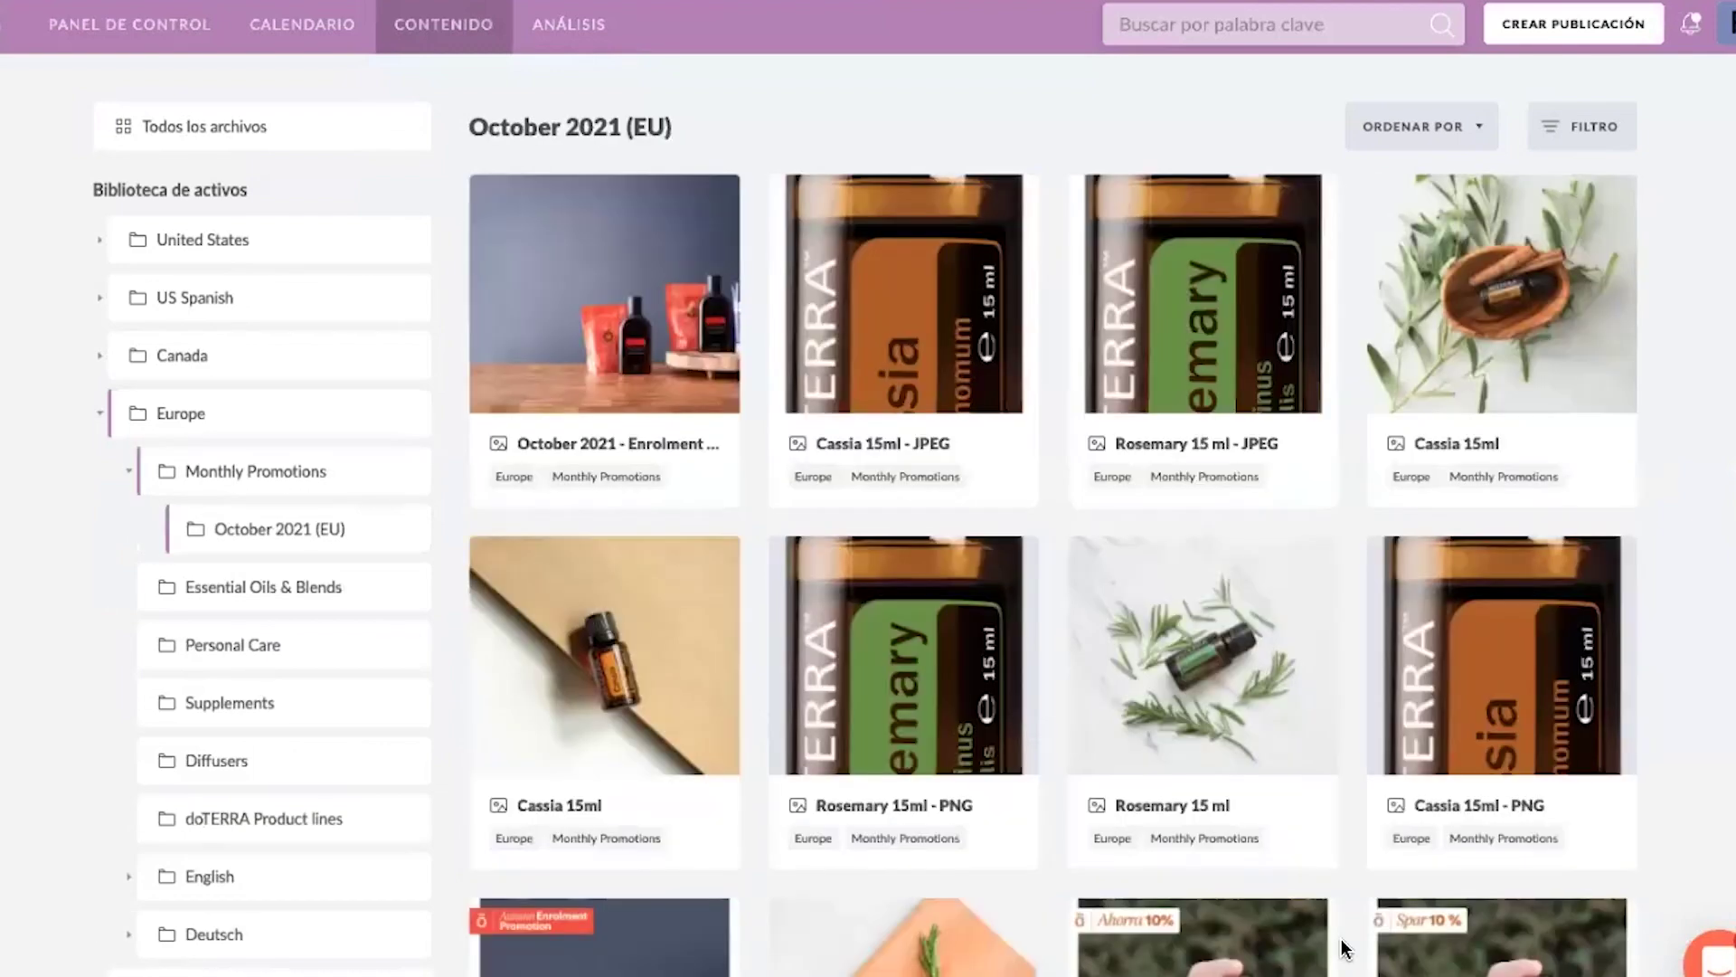
scroll(1341, 947, "down", 4)
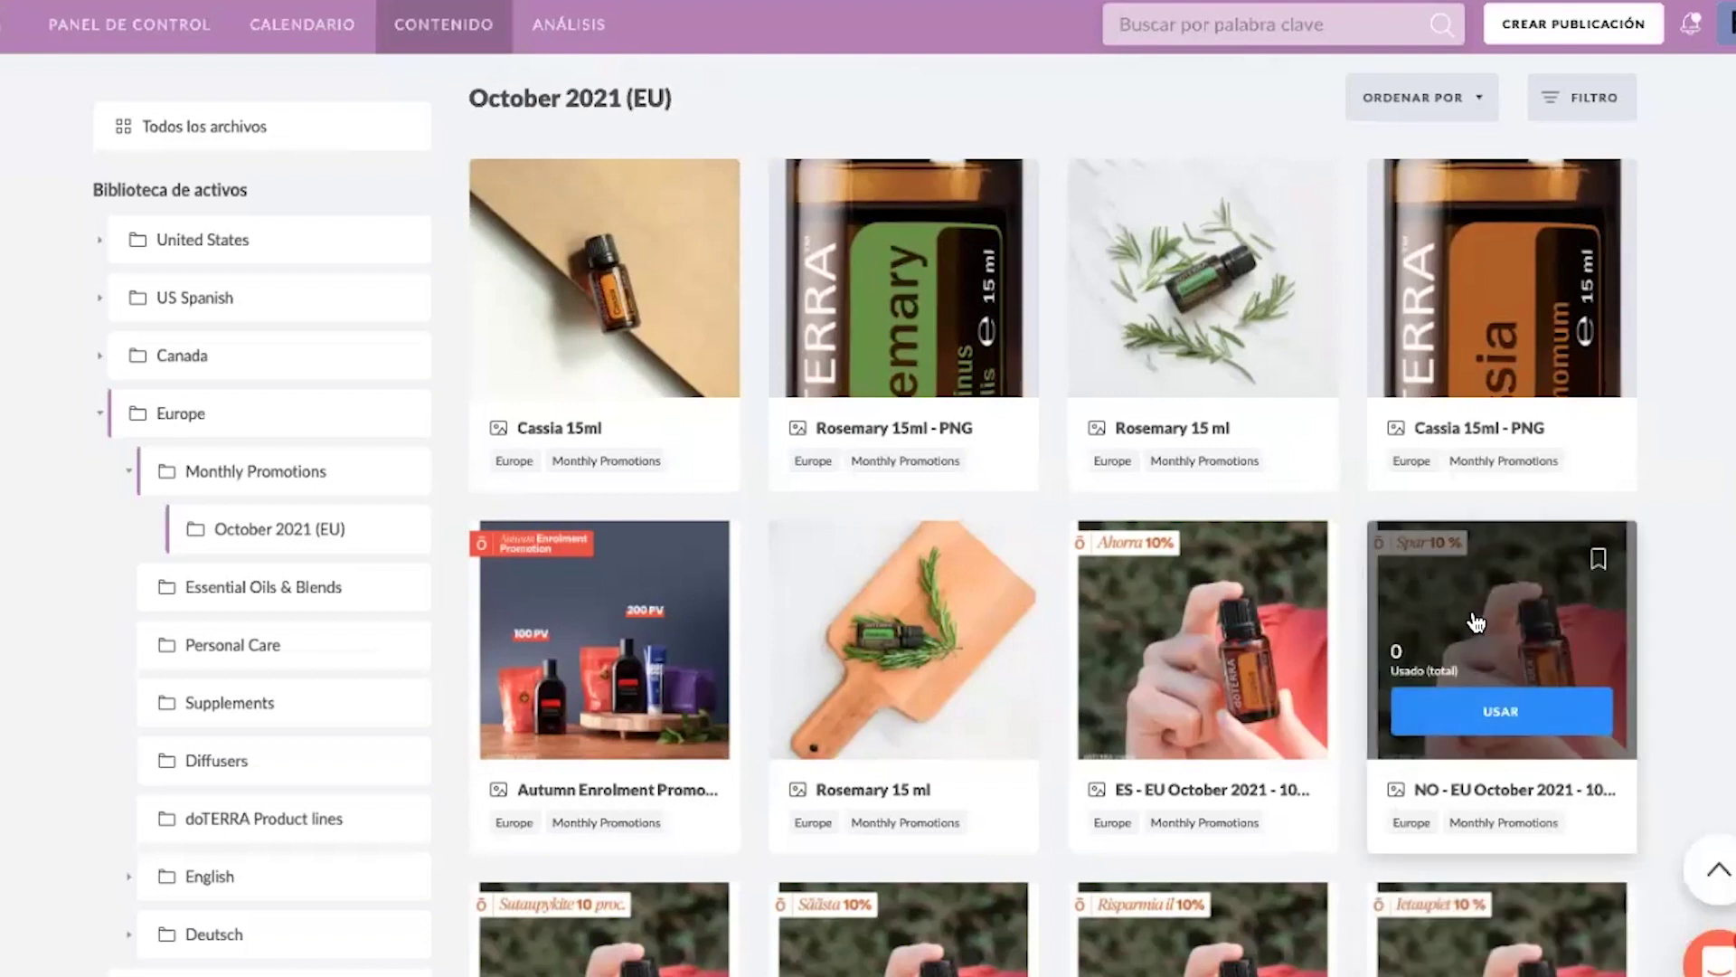
left_click(1184, 342)
- Open the post's Rosemary image for editing and resize the canvas to the Instagram post format (1080 x 1080)
mouse_move(554, 344)
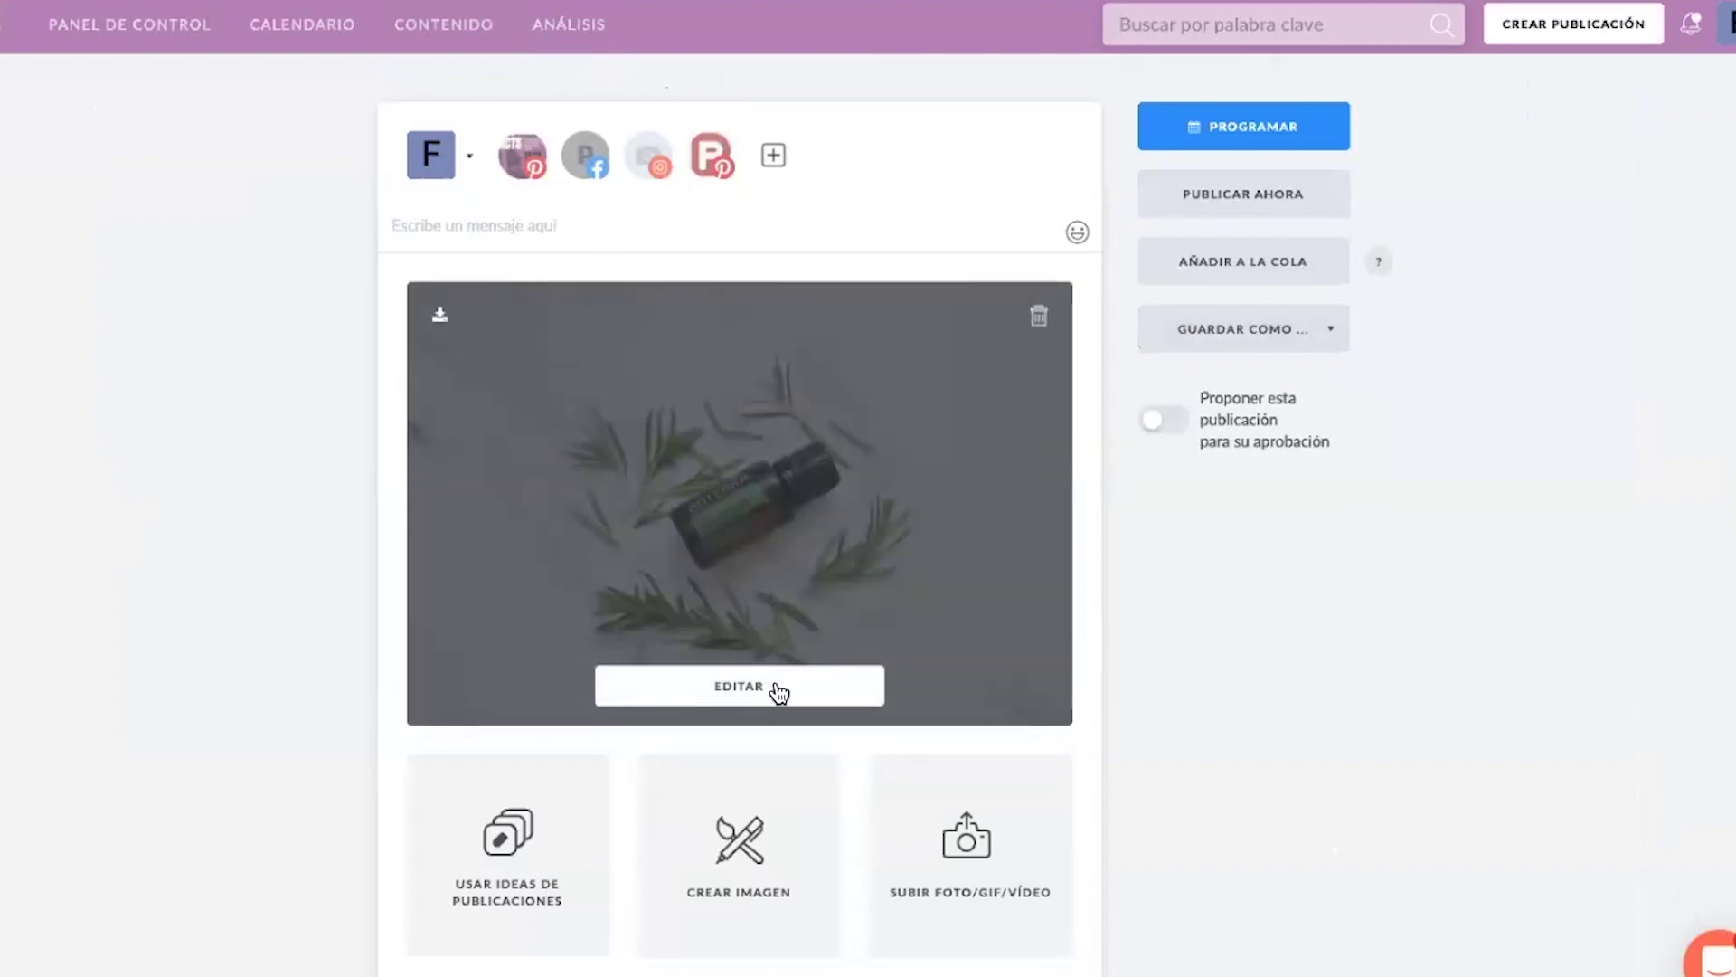
left_click(776, 689)
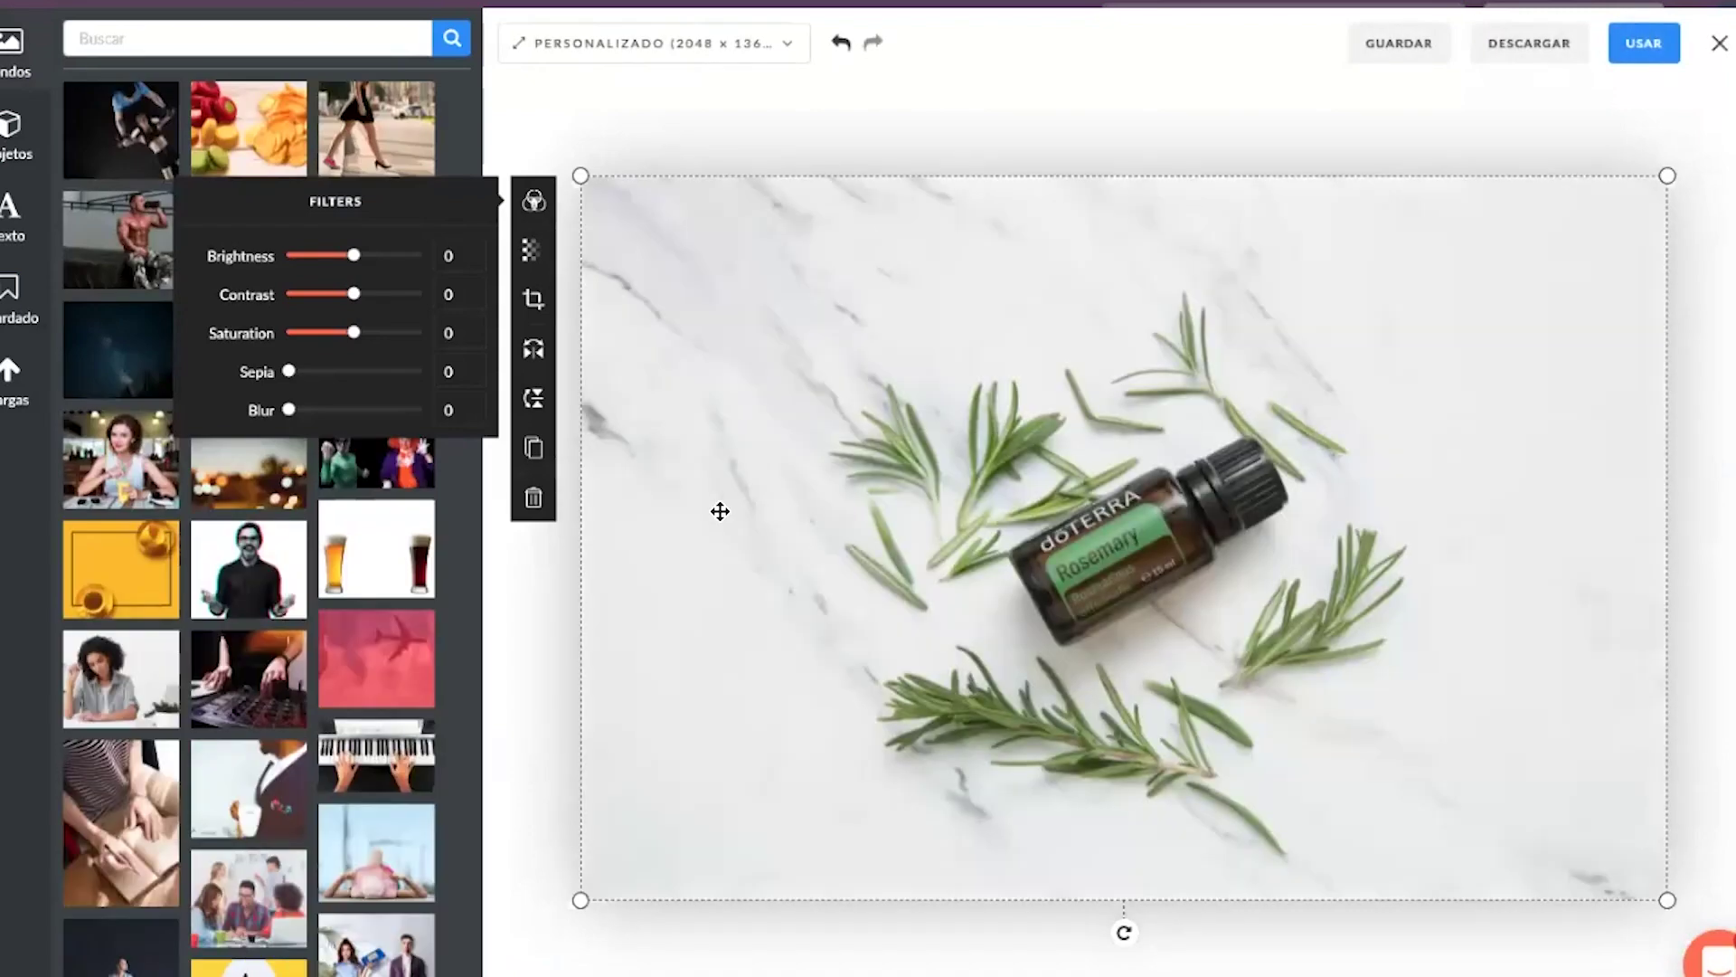
left_click(696, 43)
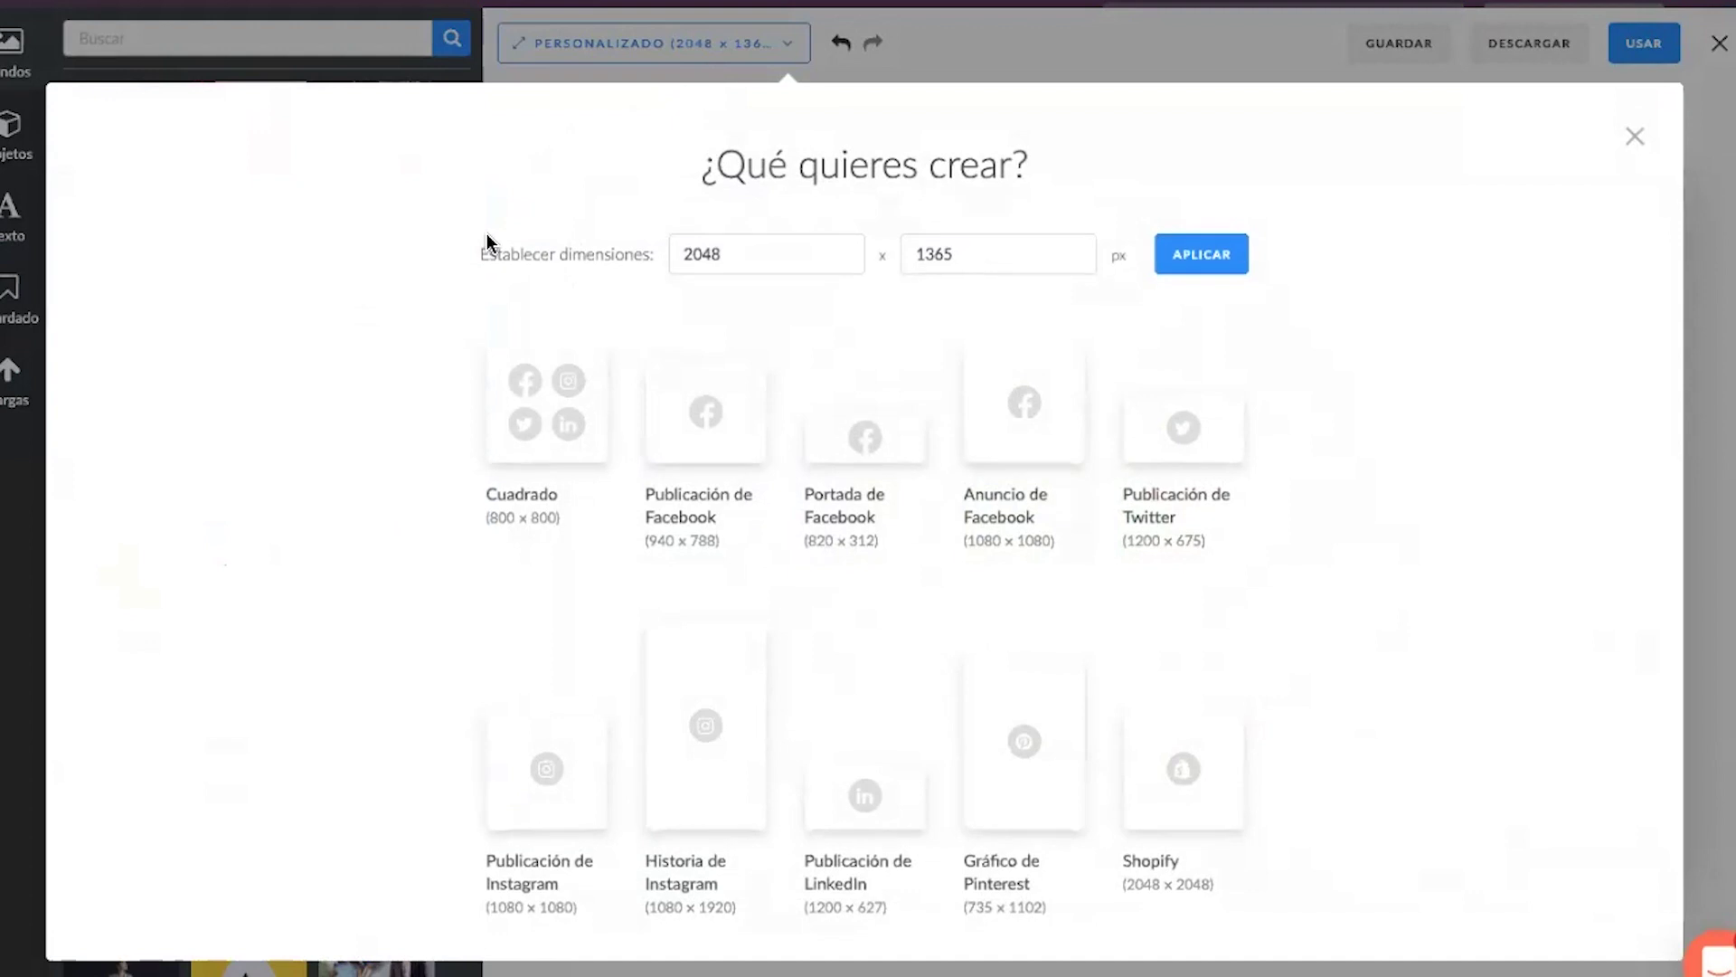
scroll(488, 243, "down", 1)
left_click(538, 728)
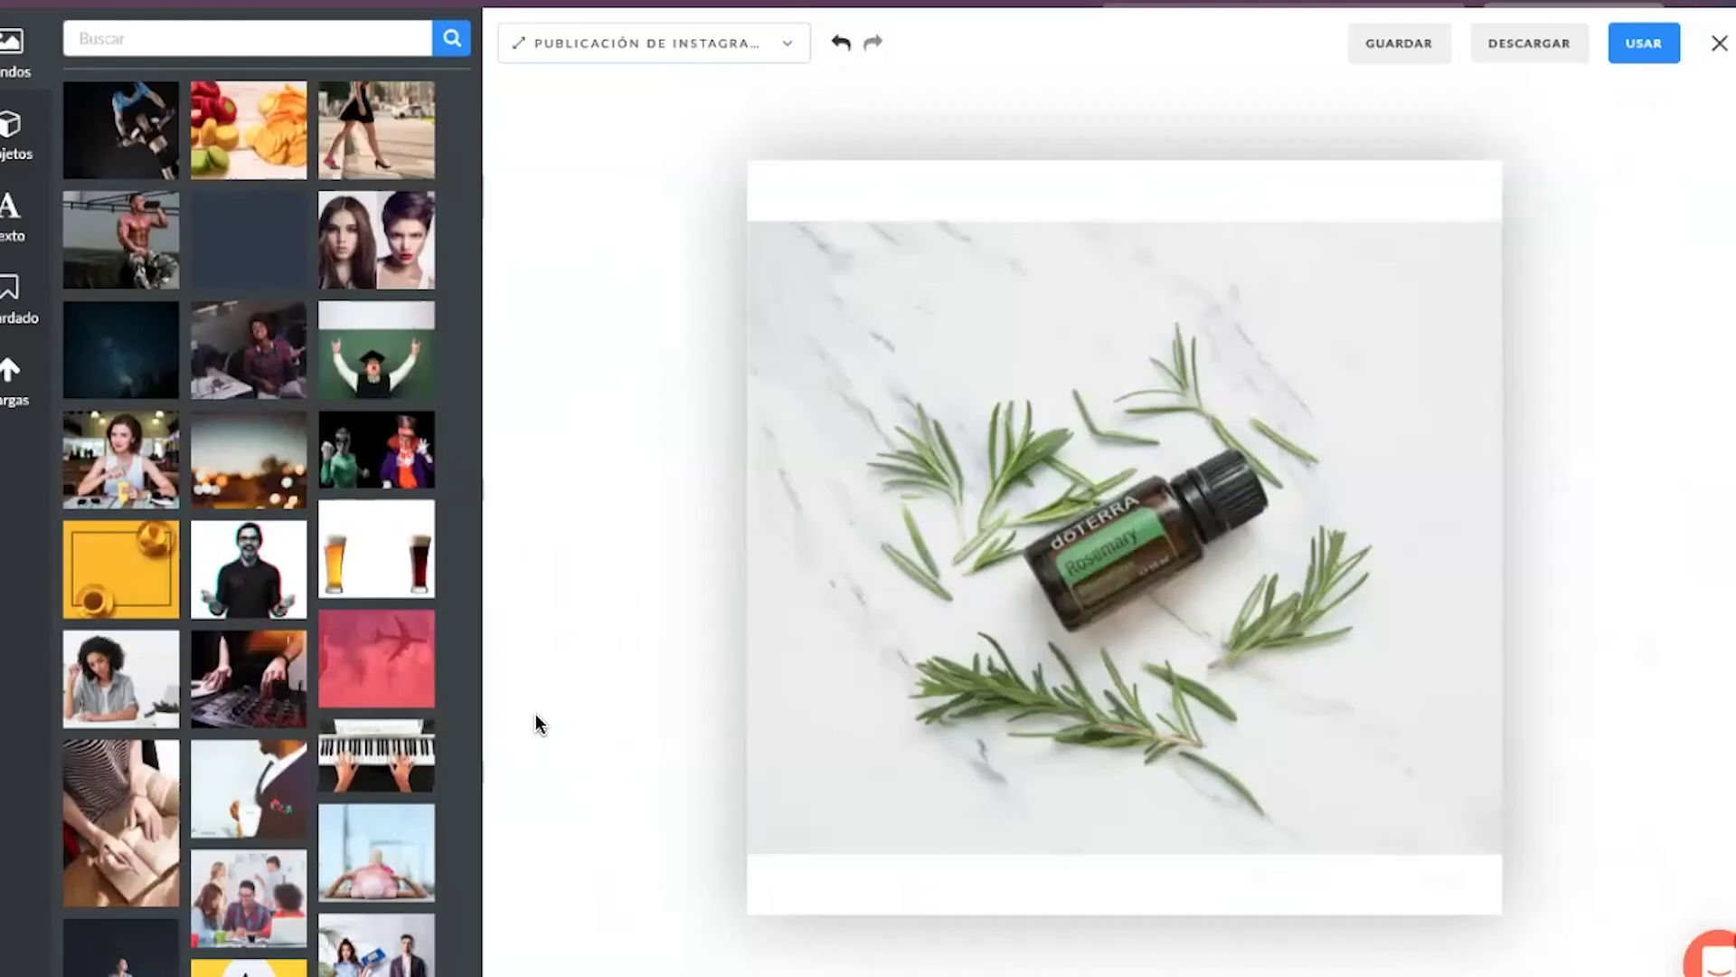
- Enlarge and reposition the Rosemary photo so that it fills the whole square canvas
left_click_drag(648, 854, 481, 936)
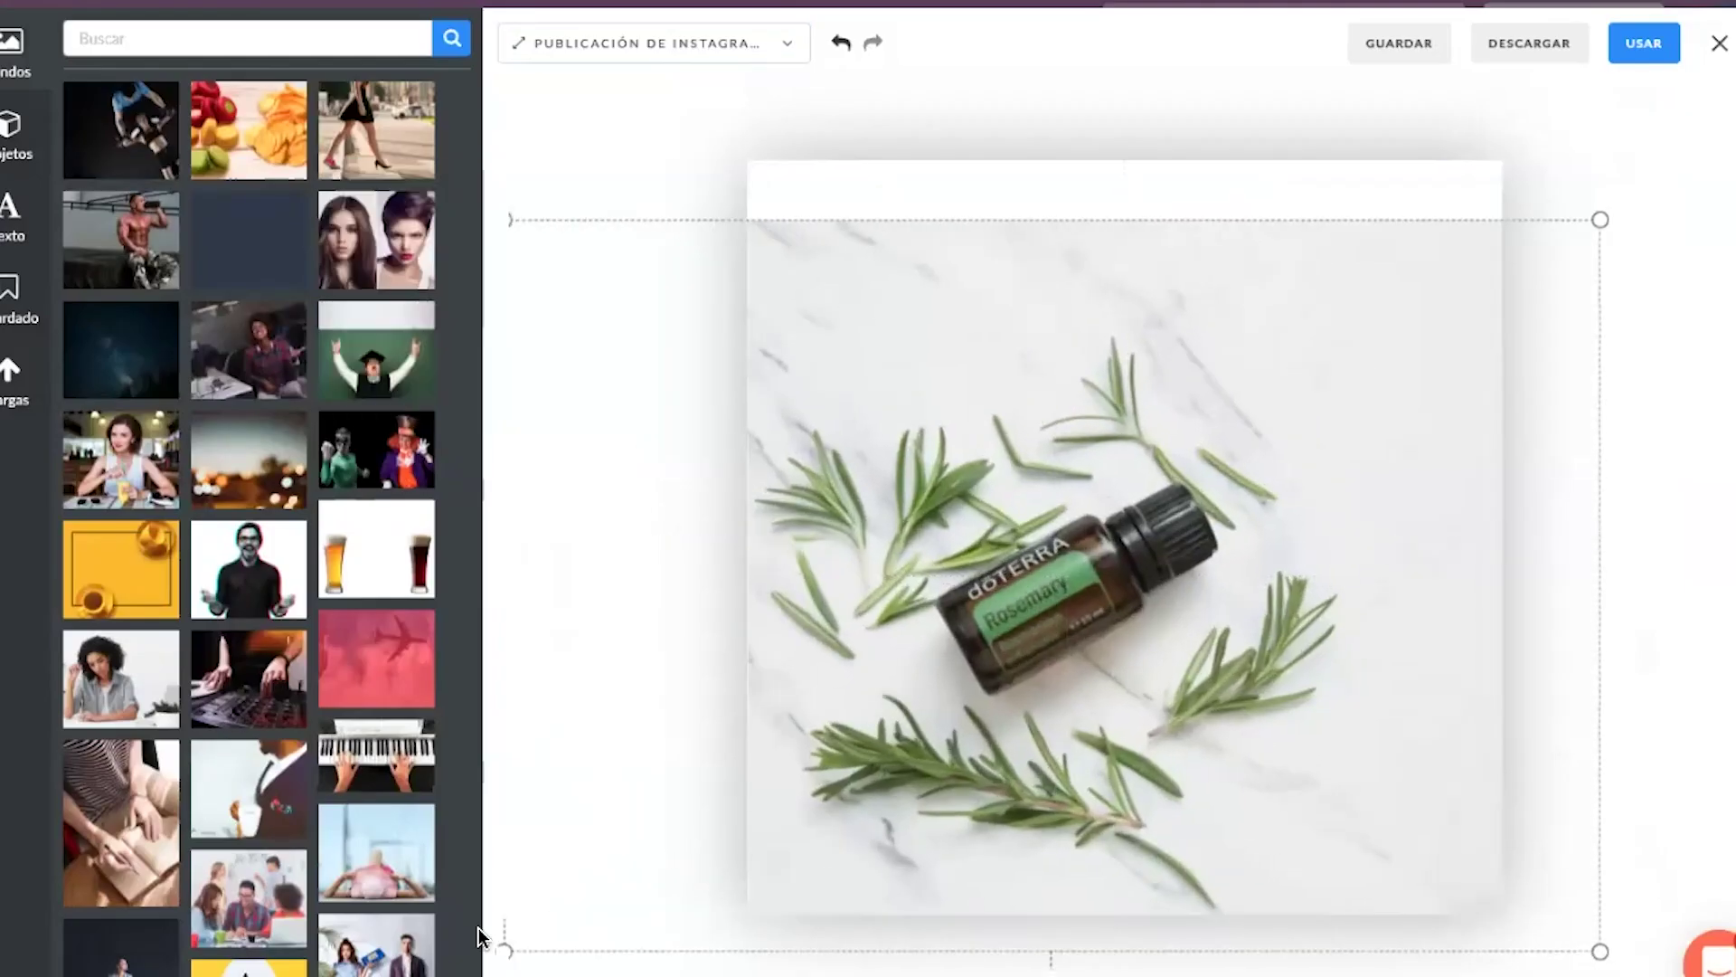
left_click_drag(1307, 683, 1464, 612)
left_click_drag(1234, 836, 1232, 800)
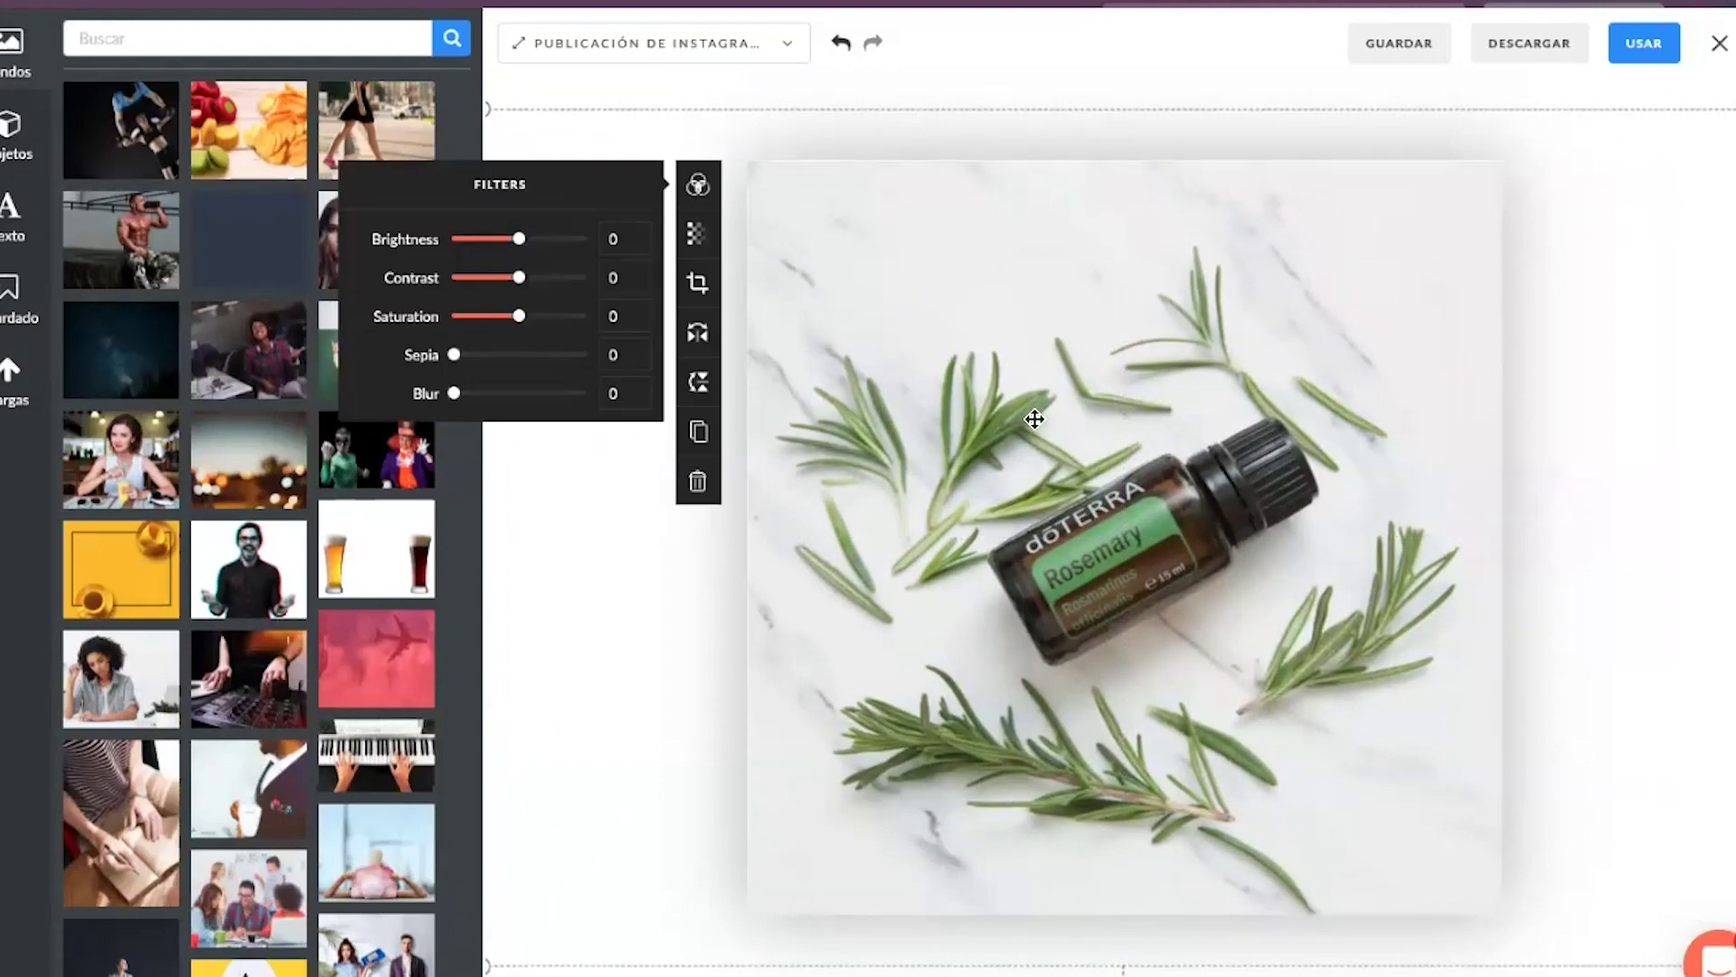
- Add the Sandalwood bottle from the Single Oils (EU) objects to the design
left_click(10, 147)
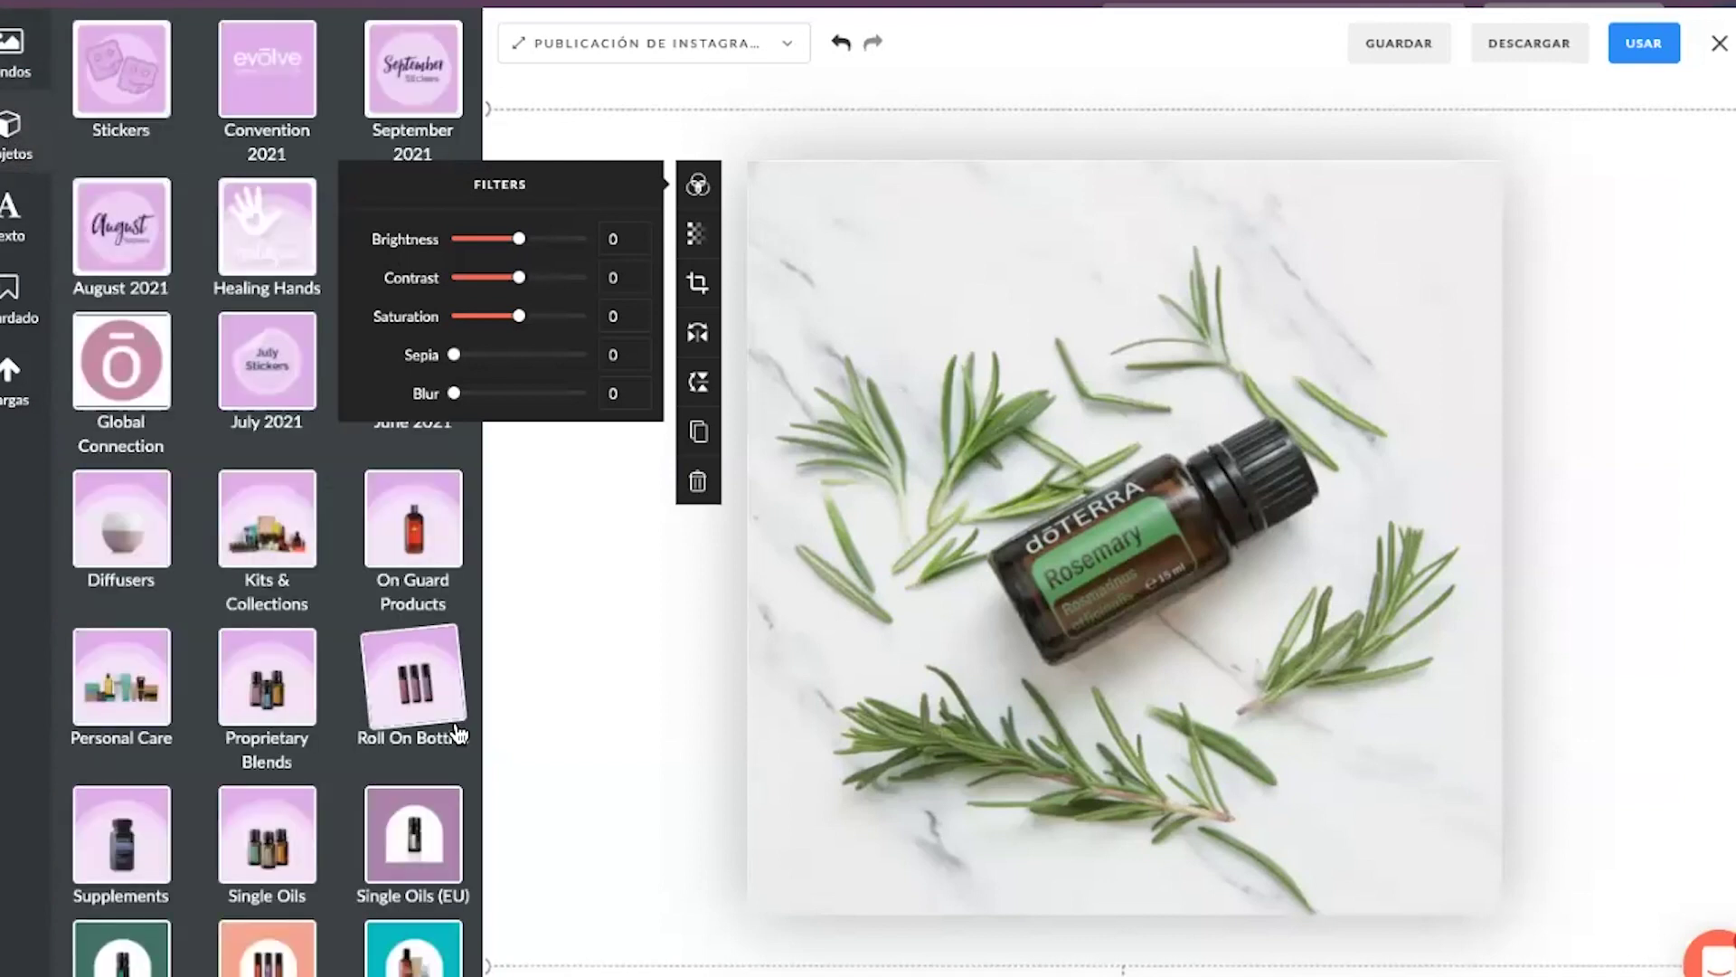
scroll(459, 732, "down", 4)
scroll(458, 732, "down", 1)
scroll(458, 732, "up", 1)
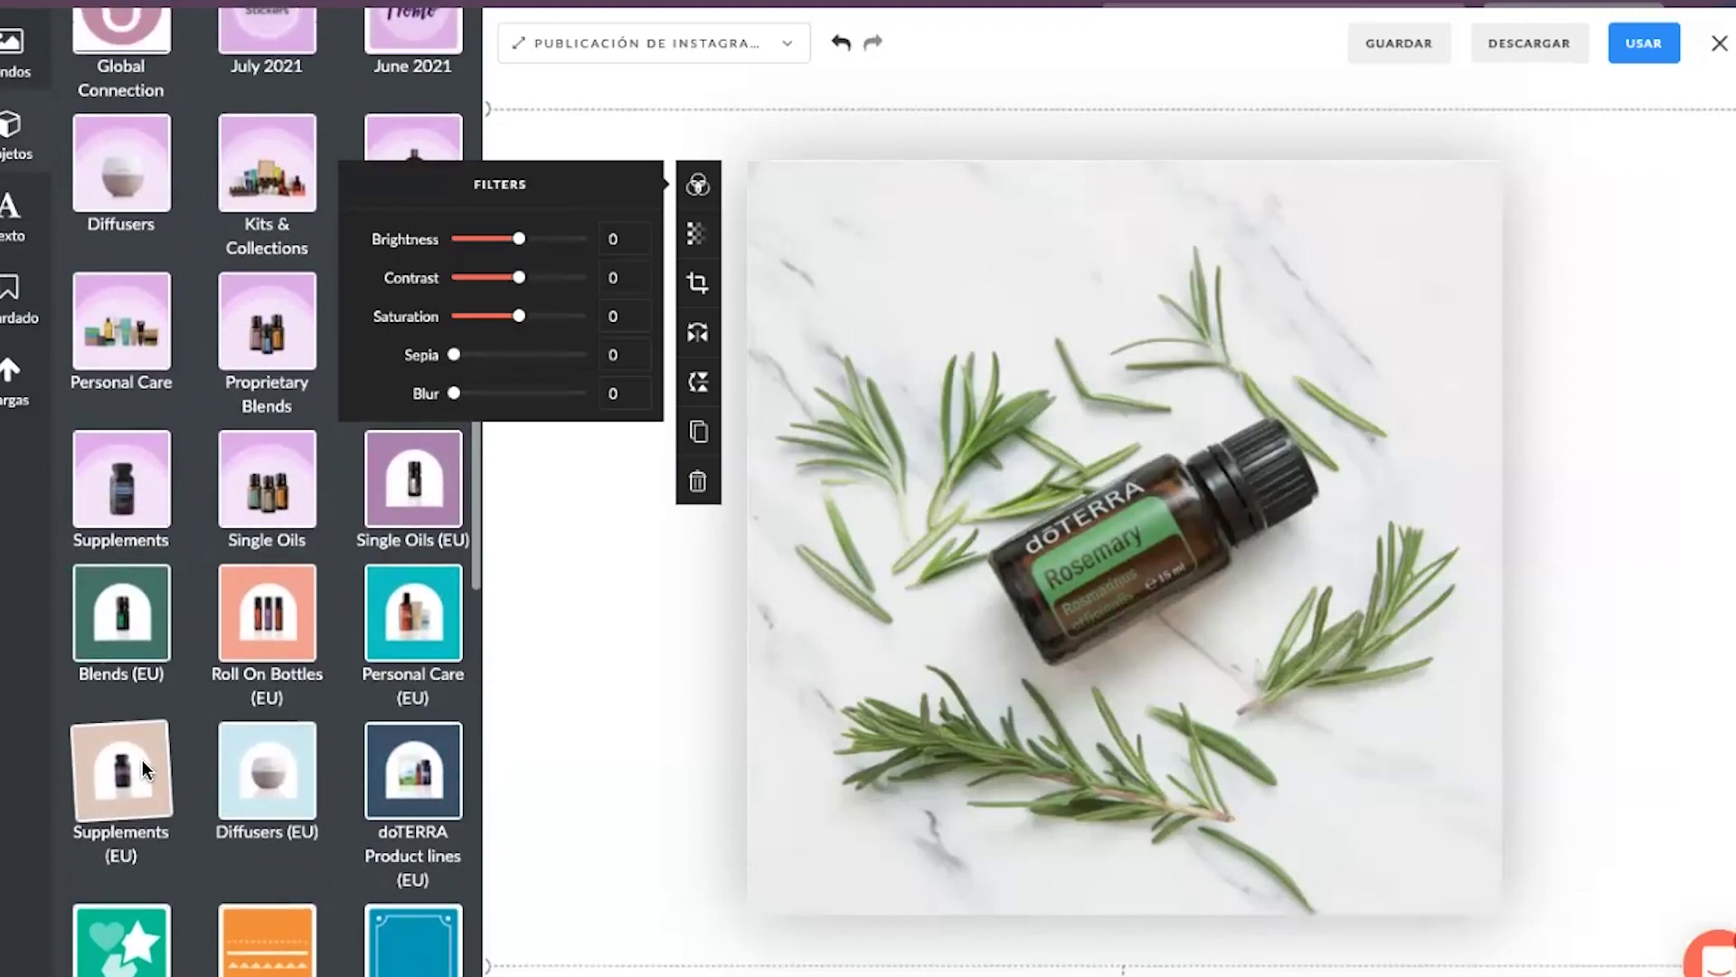
left_click(425, 543)
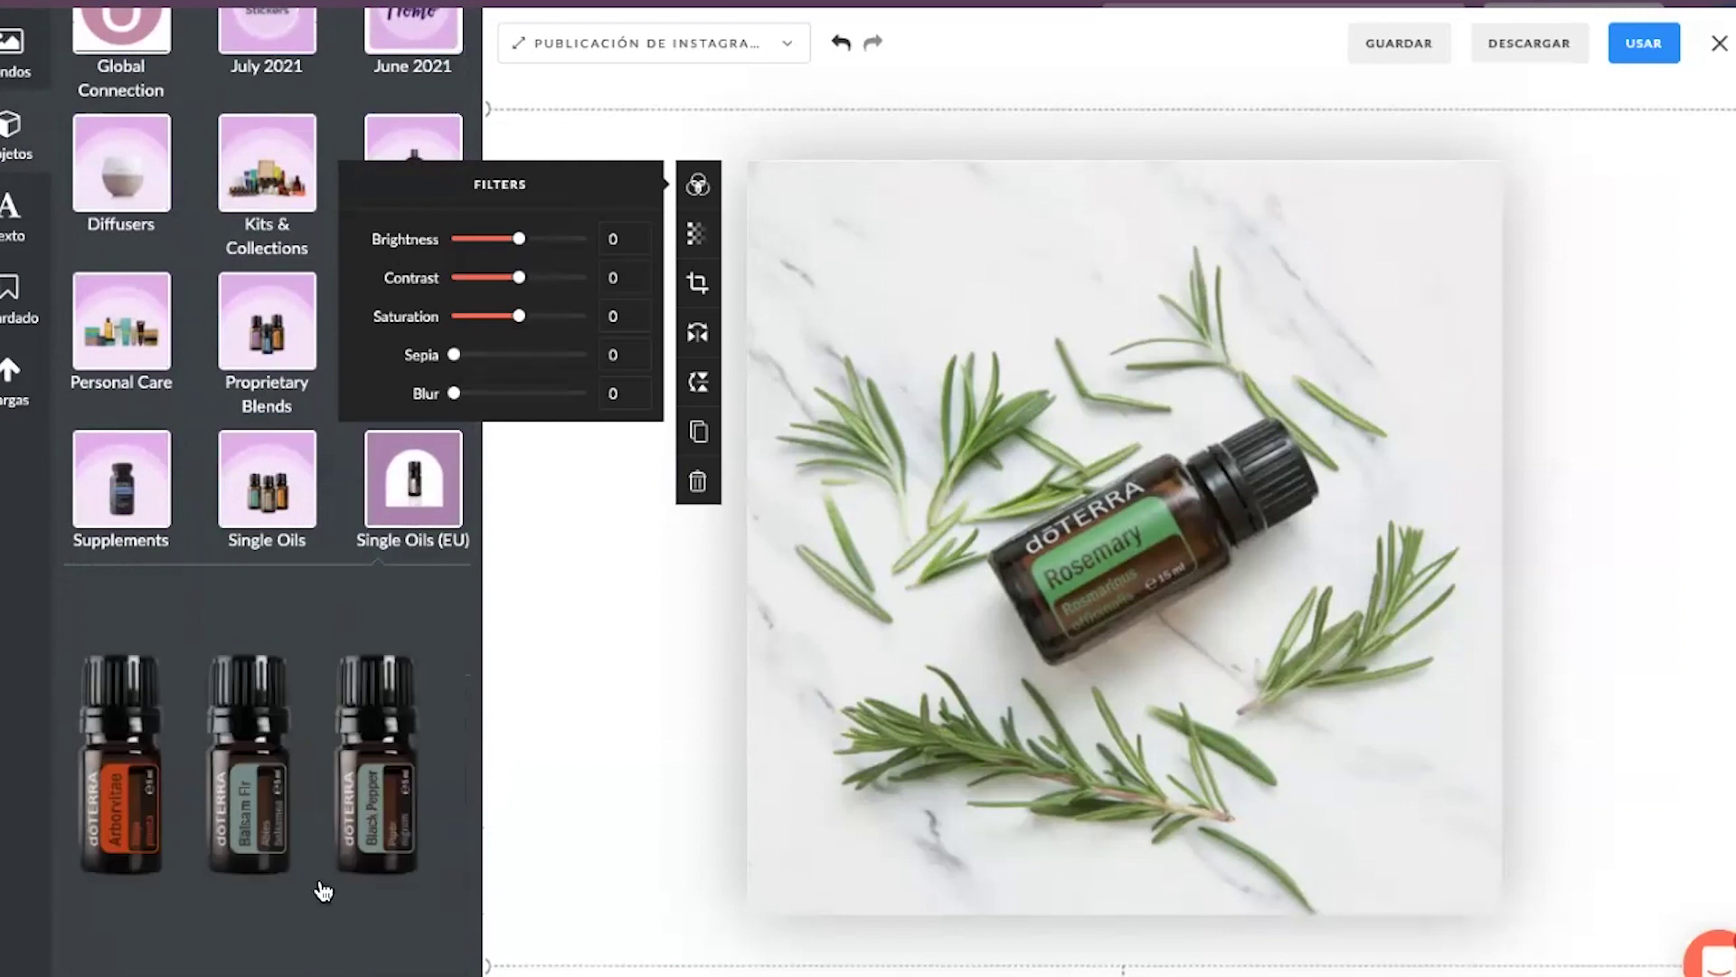
scroll(321, 887, "down", 10)
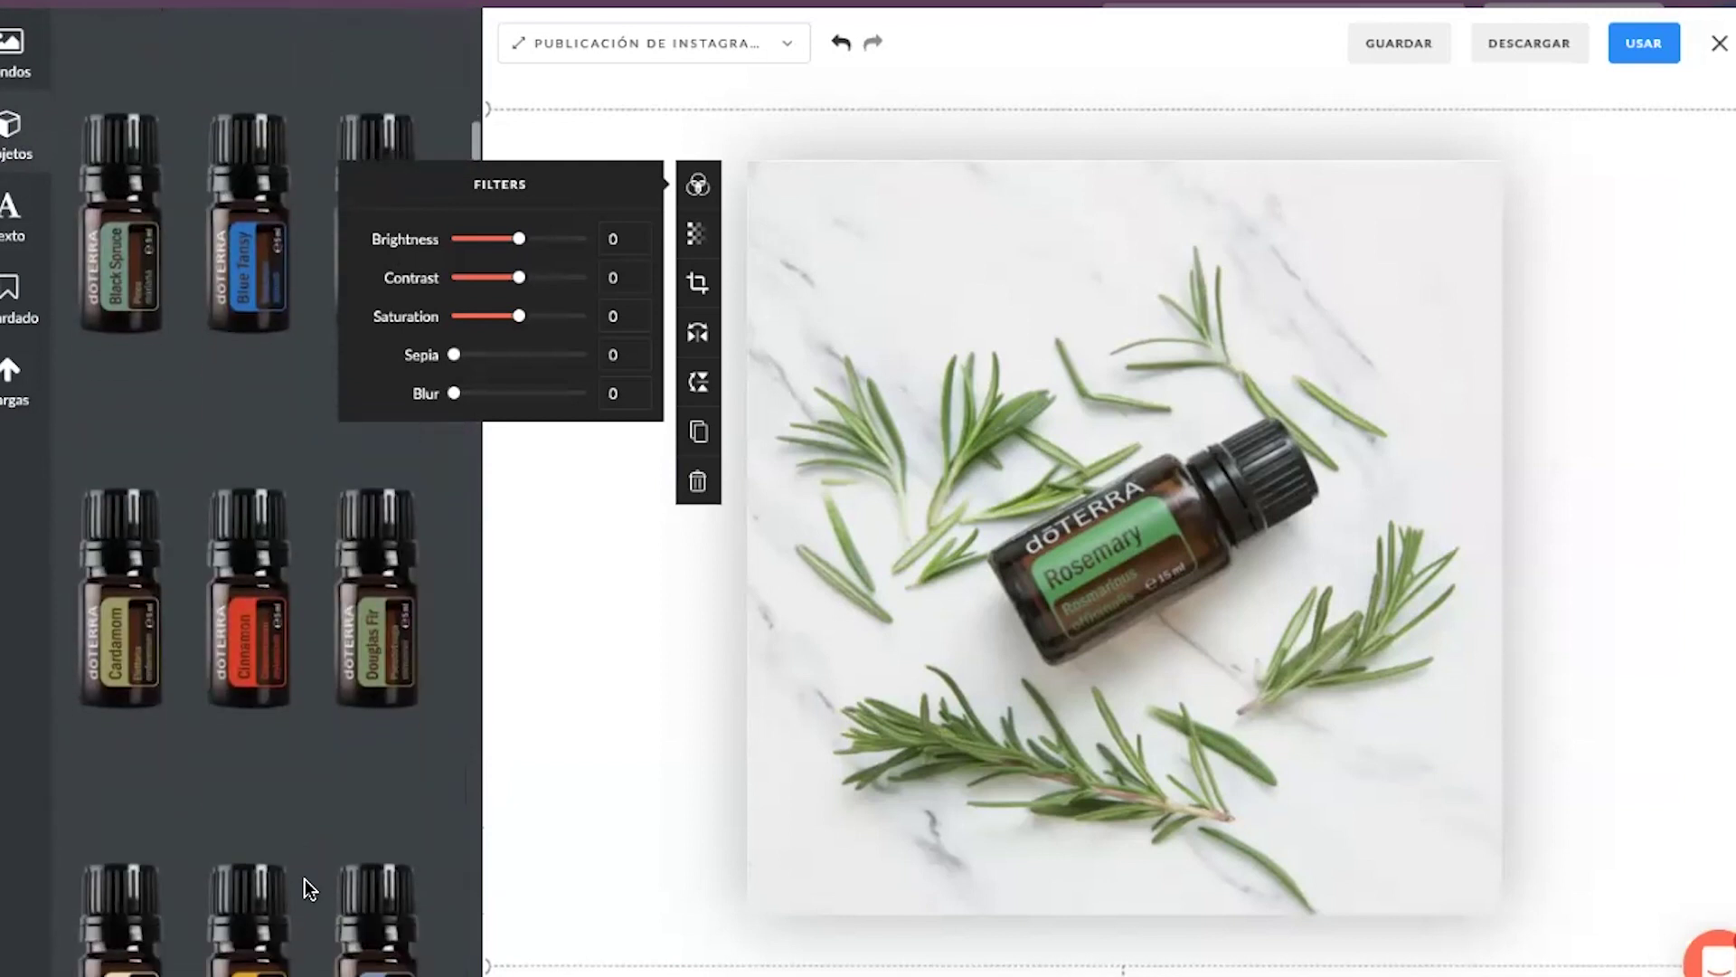
scroll(305, 878, "down", 5)
scroll(342, 877, "down", 5)
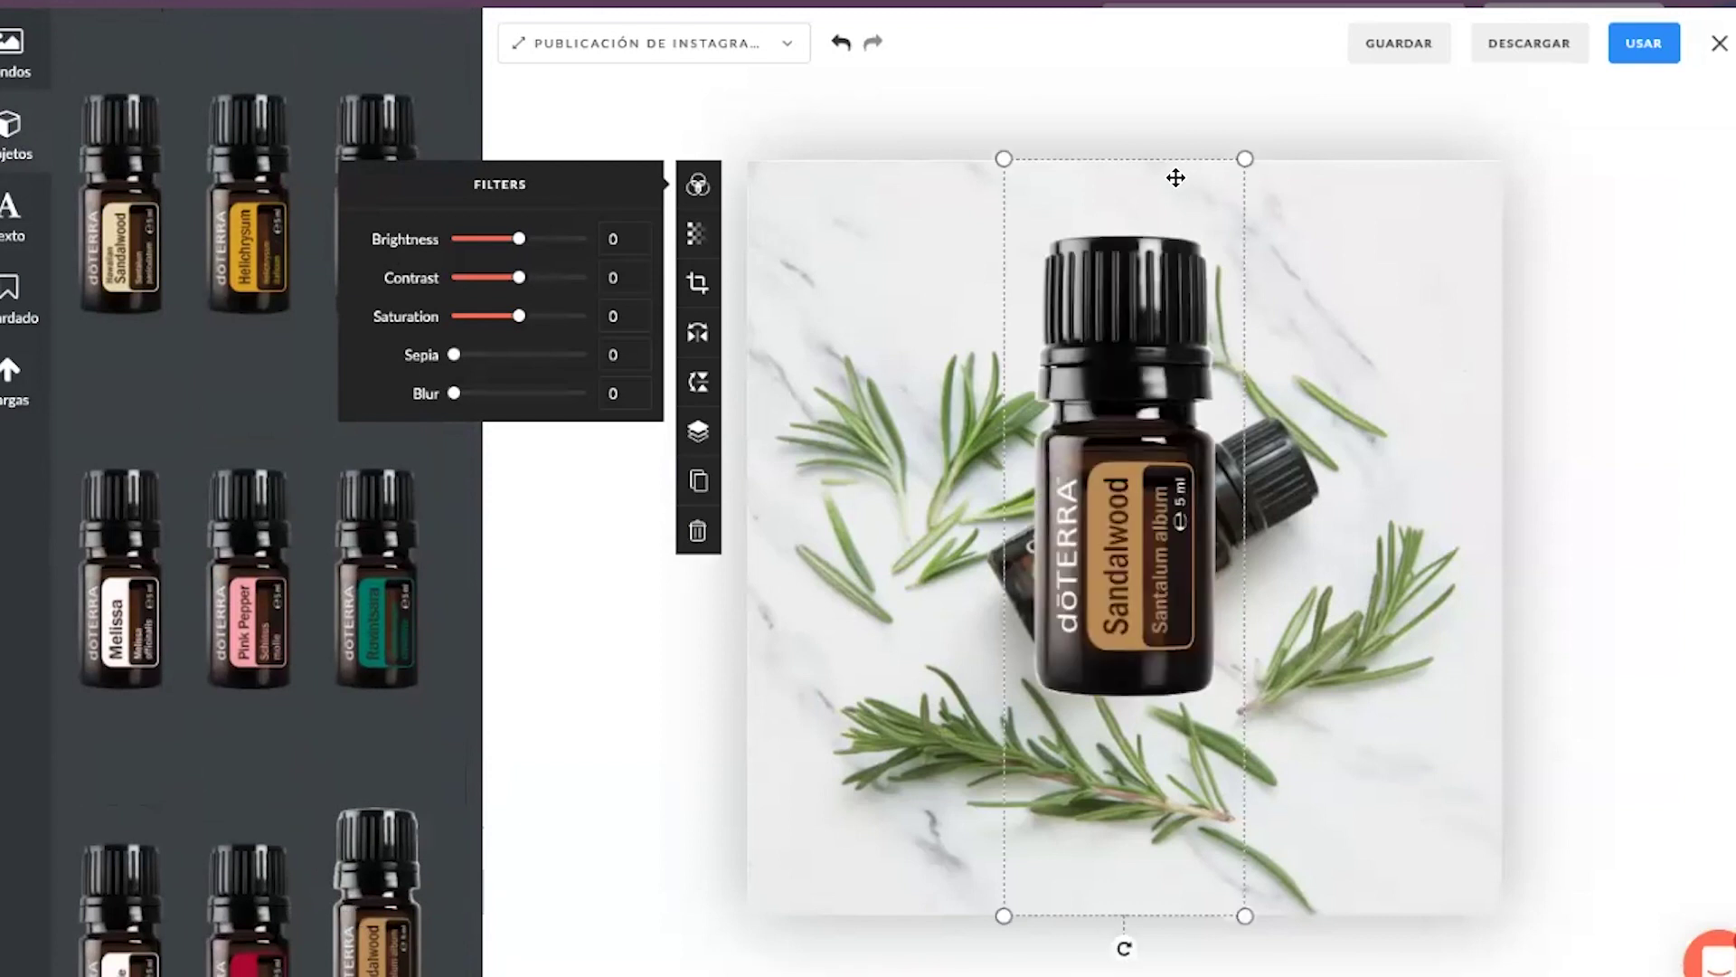
- Shrink the Sandalwood bottle beside the Rosemary cap and place a second, larger one on the opposite side
left_click_drag(1248, 159, 1151, 443)
left_click_drag(1095, 623, 1326, 543)
left_click_drag(1176, 427, 944, 509)
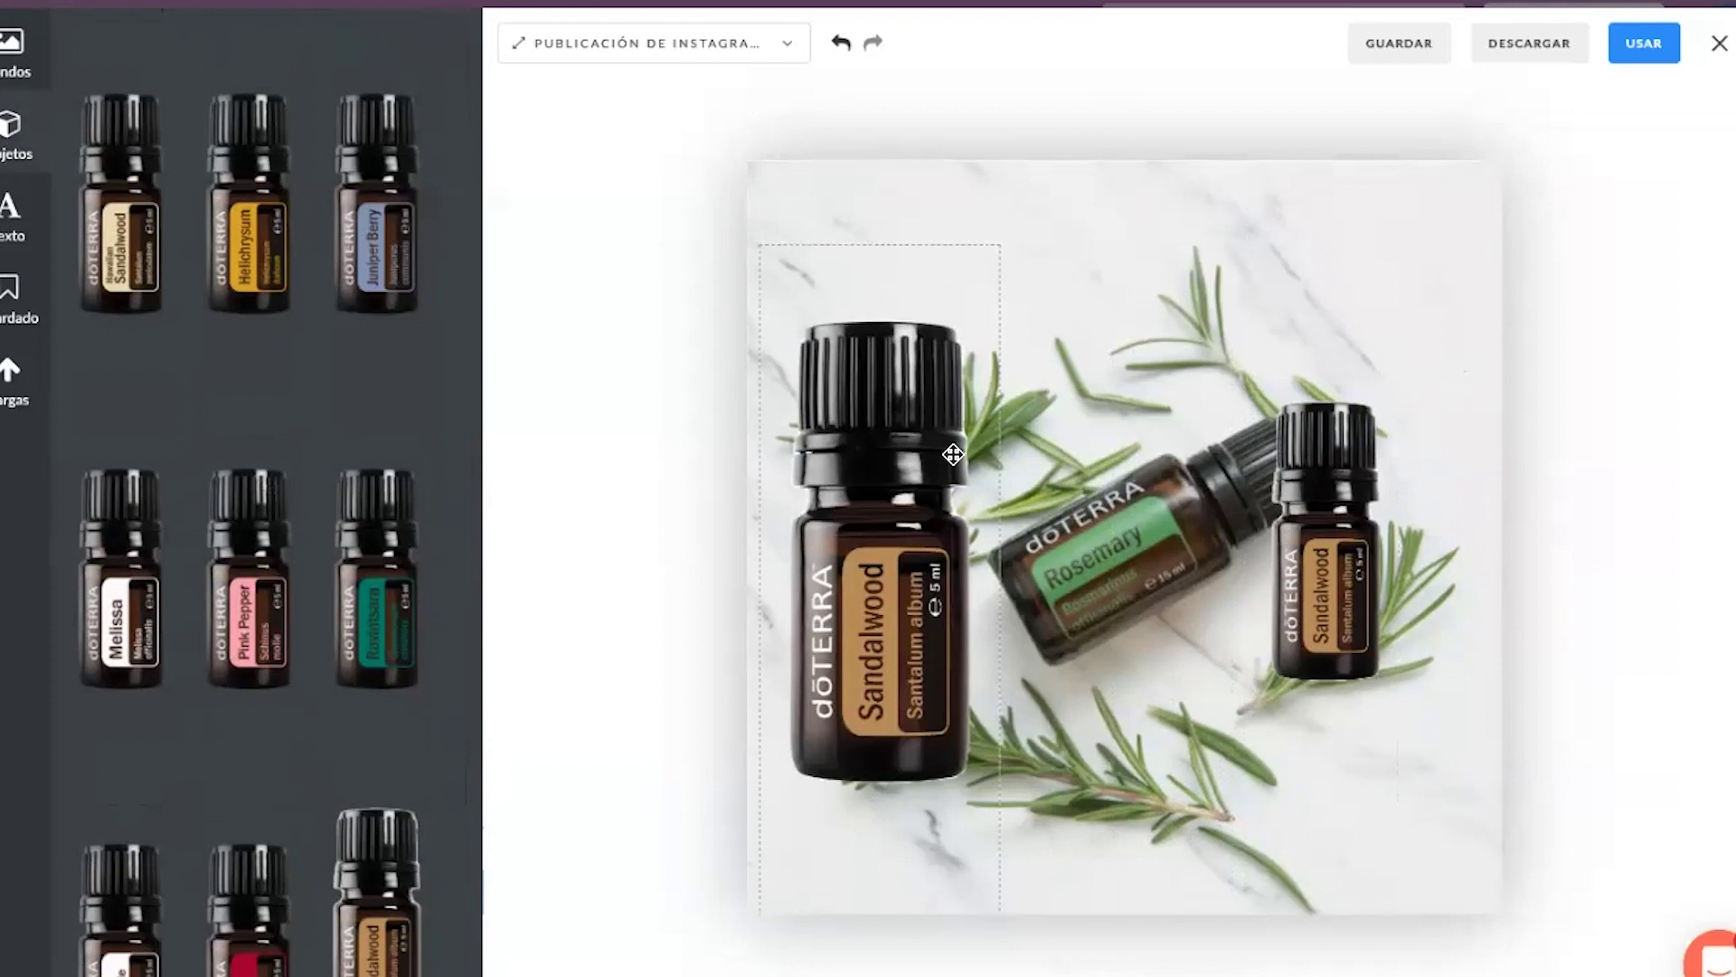
- Delete both Sandalwood bottles from the design
left_click(1345, 543)
key("Delete")
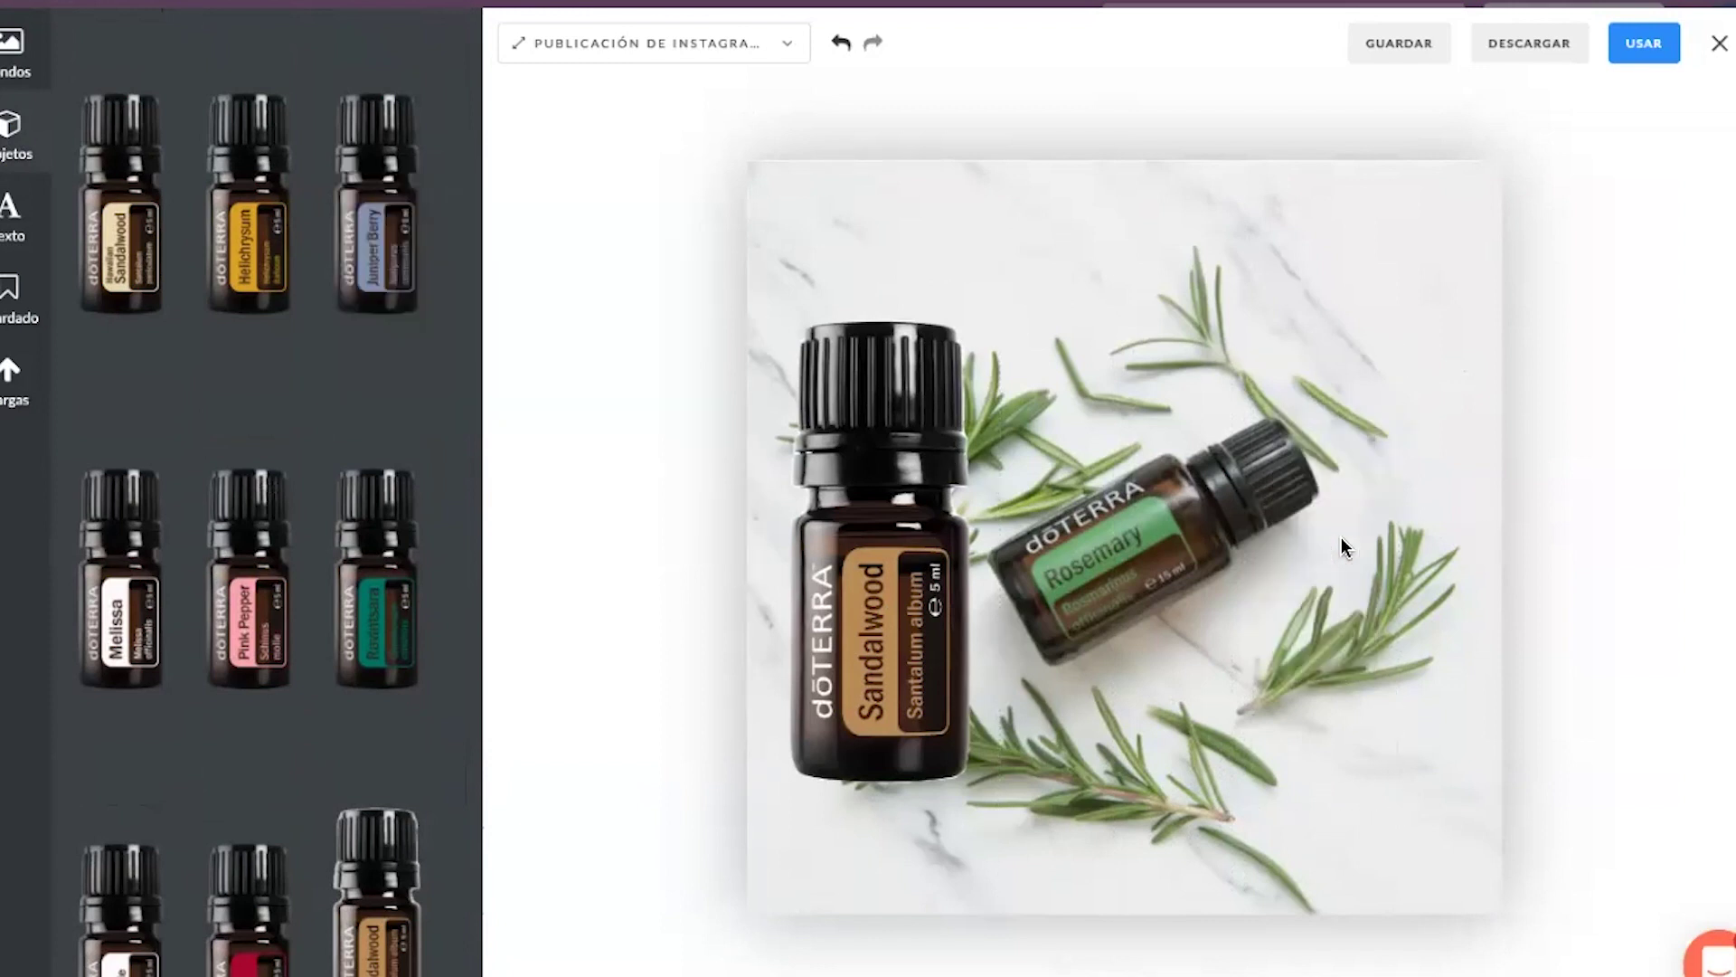
left_click(882, 553)
key("Delete")
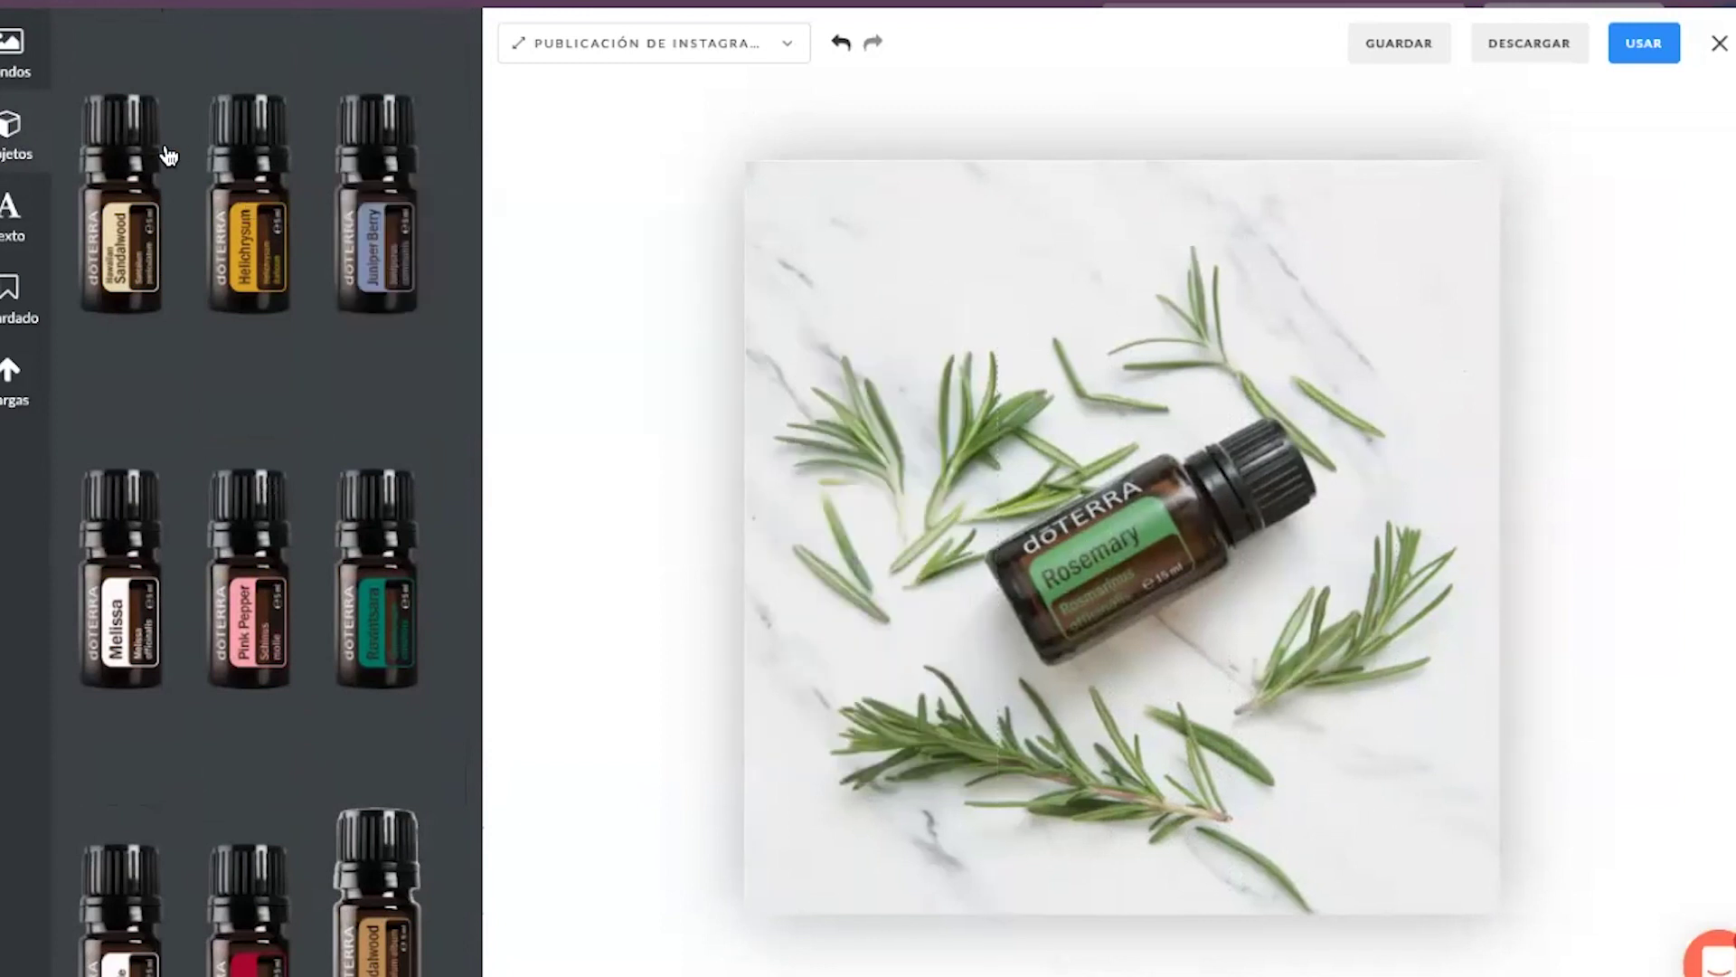
- Add the text "TYPE TEXT" and place it centred near the upper edge of the photo
left_click(25, 217)
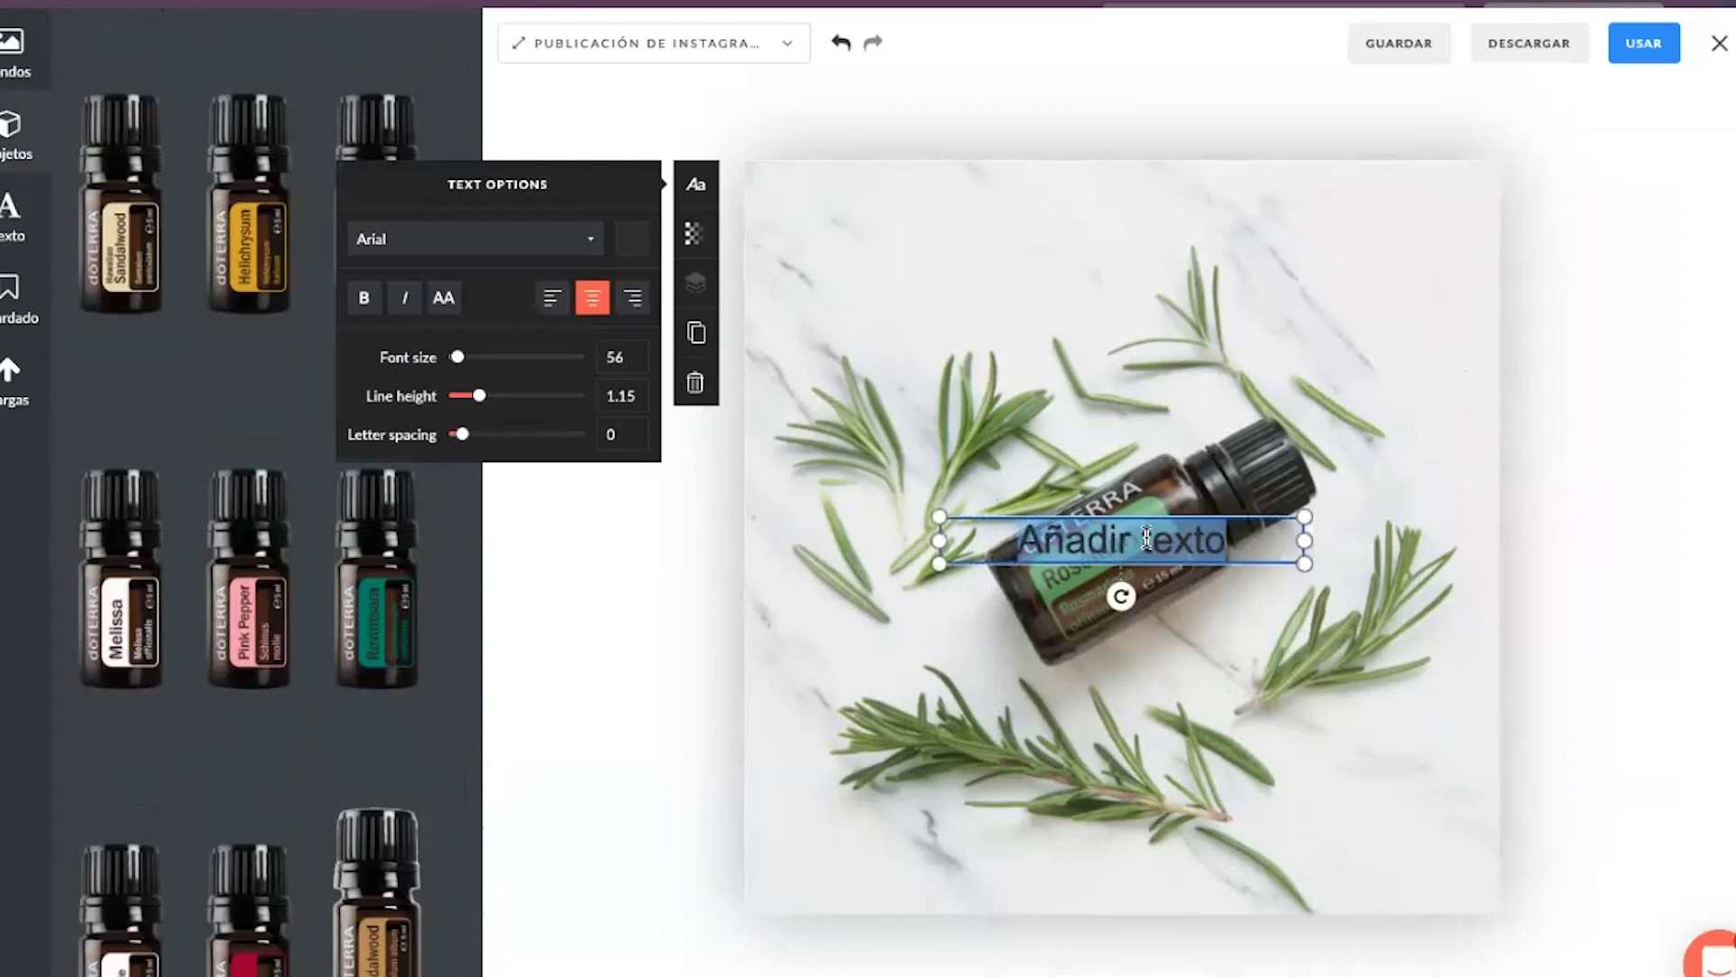
type("TYPE TE")
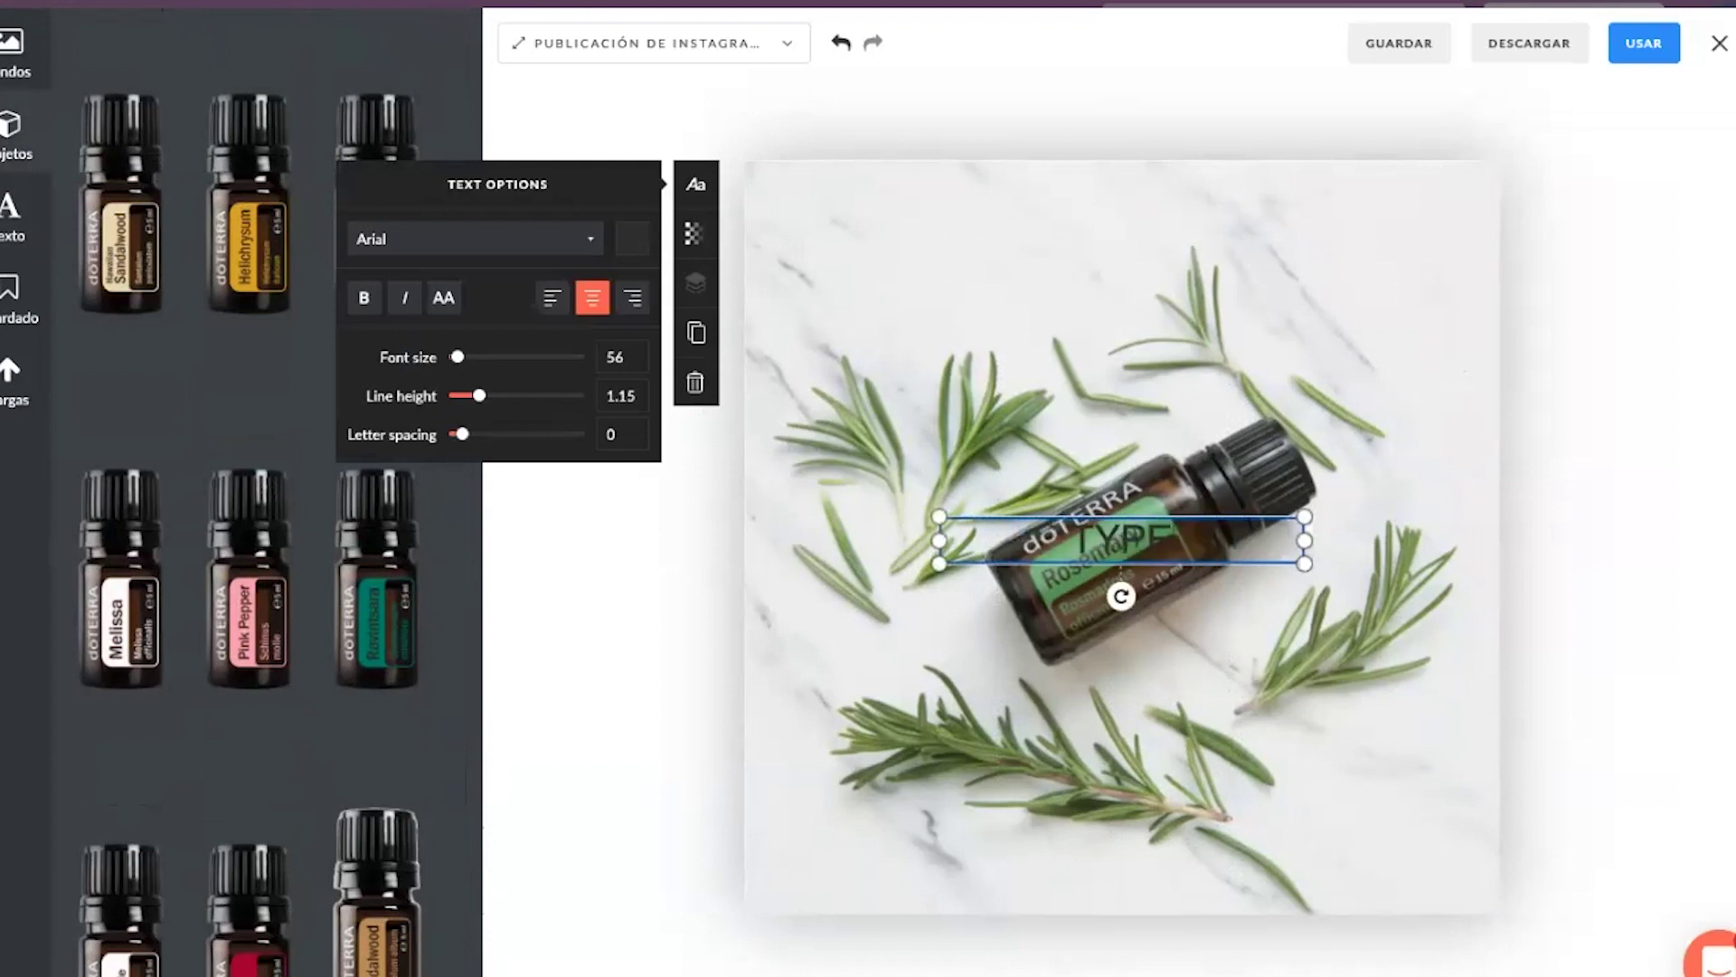
left_click(1314, 641)
left_click_drag(1221, 556, 1162, 227)
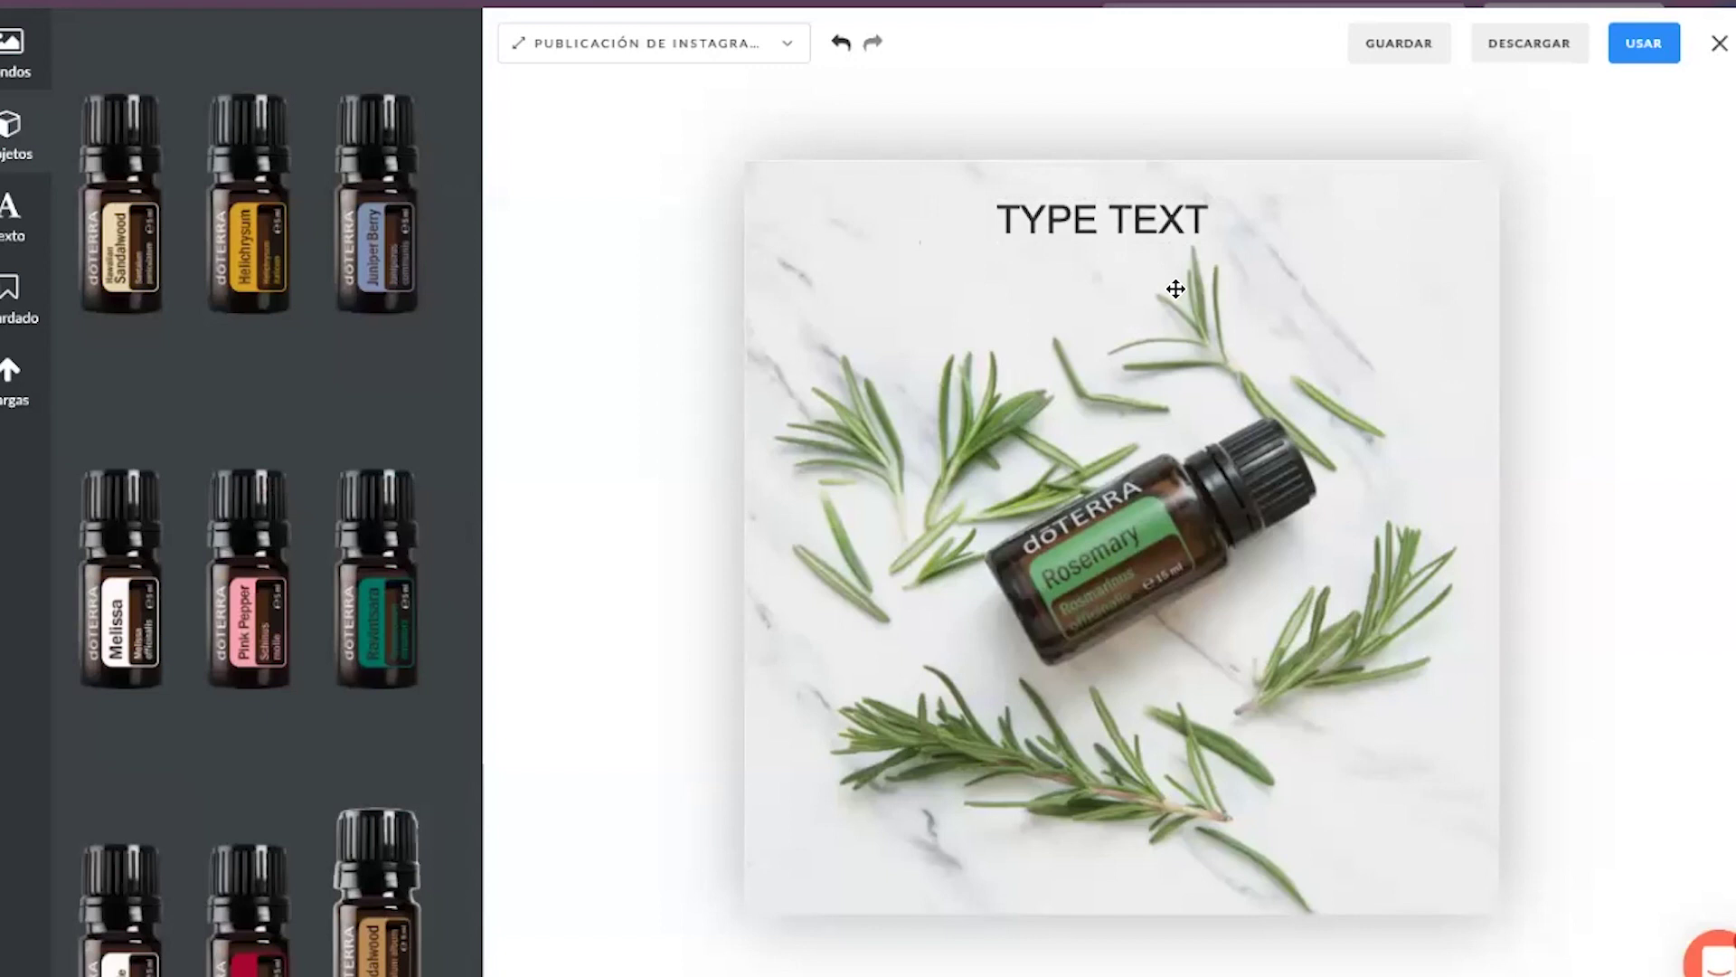
- Scale the Rosemary background photo down slightly and reposition it beneath the text
left_click_drag(1193, 376, 1291, 375)
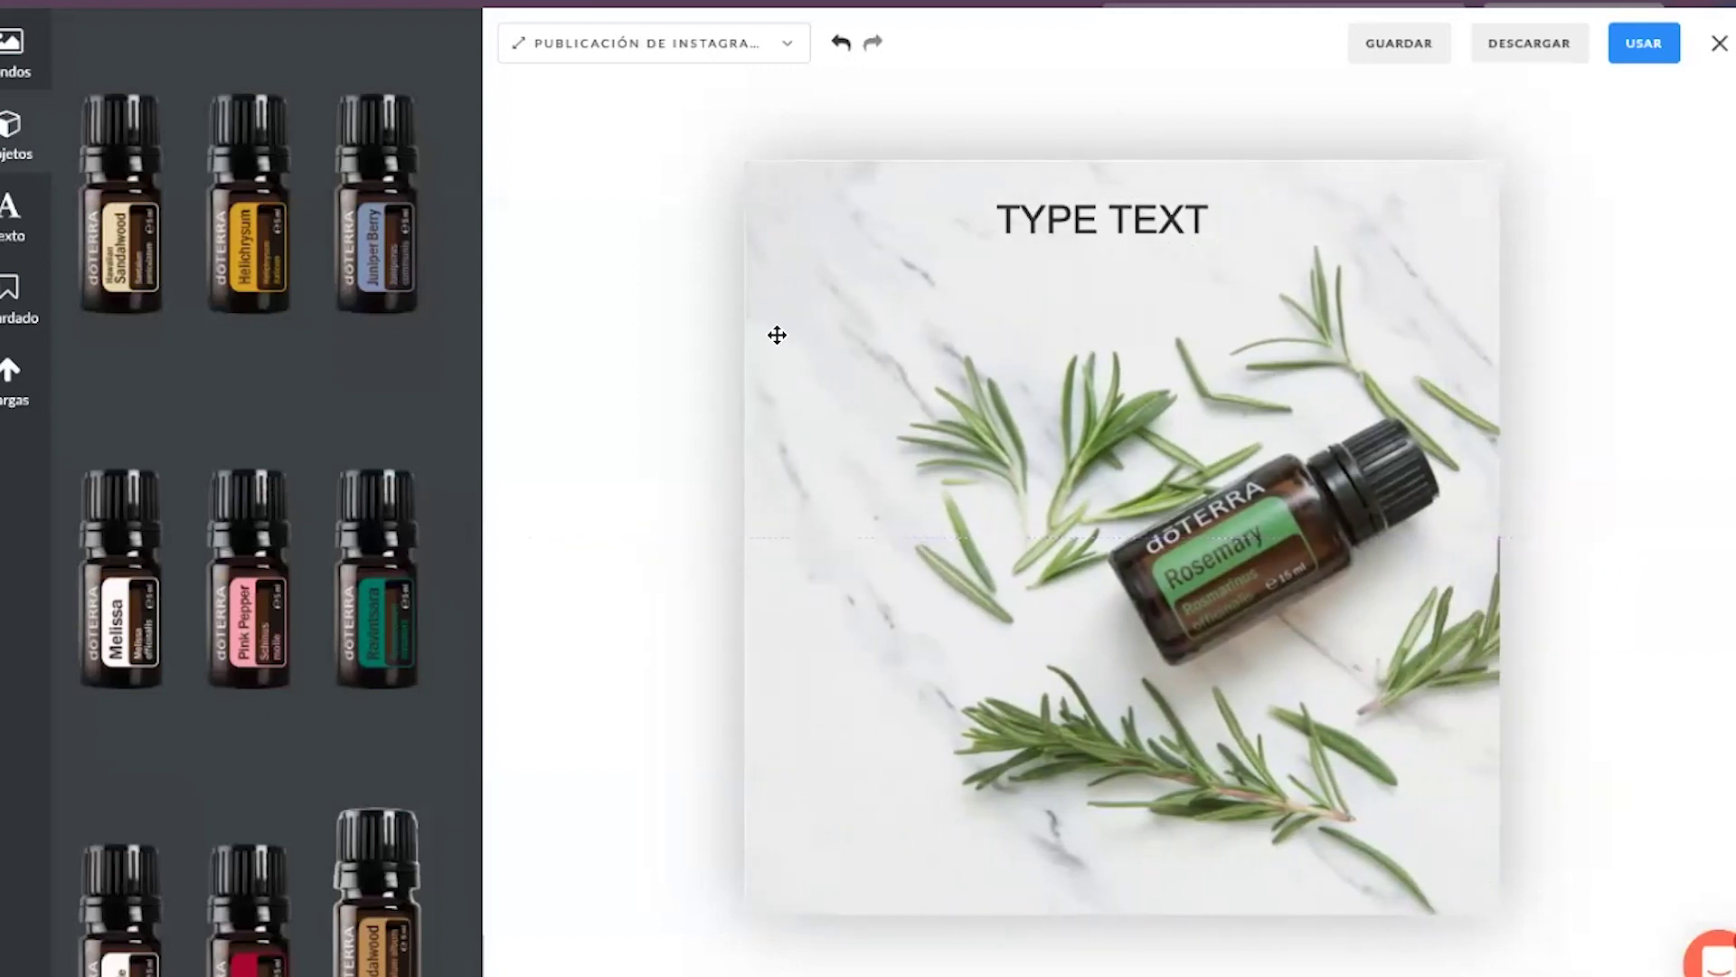
left_click_drag(1277, 720, 1188, 714)
left_click(1200, 625)
left_click_drag(521, 120, 686, 224)
left_click_drag(1125, 612, 1017, 538)
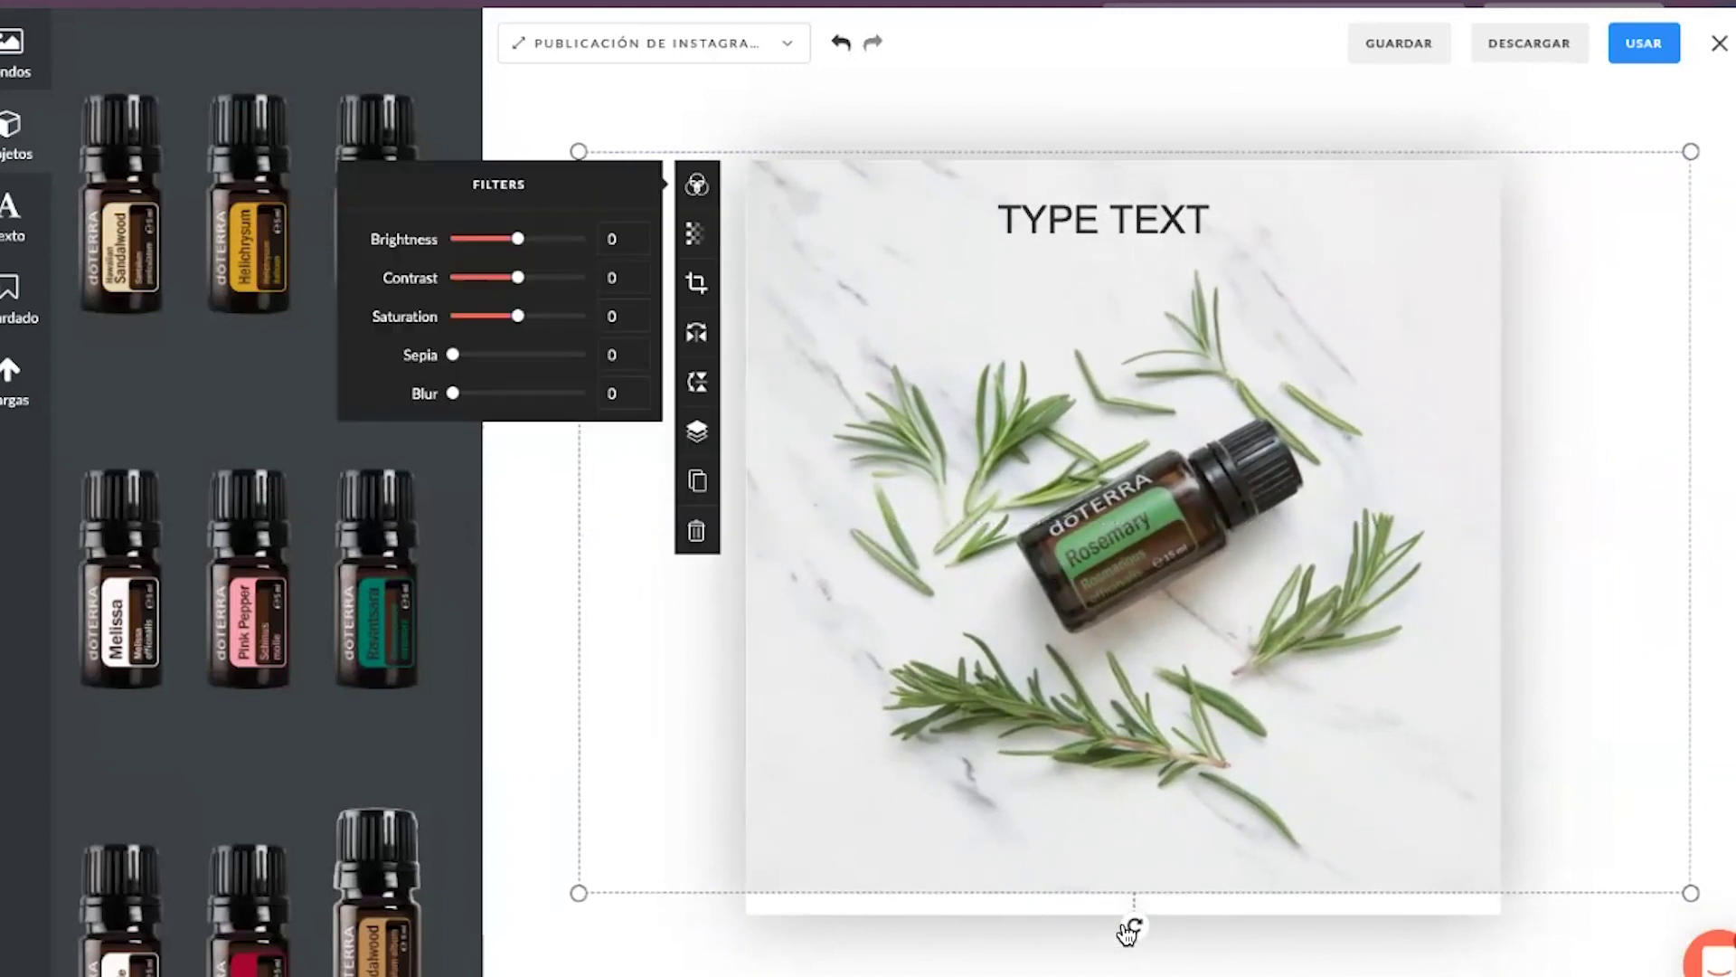
- Enlarge the Rosemary background photo until it covers the whole canvas, and return to the post composer
left_click_drag(579, 893, 496, 945)
mouse_move(1248, 609)
left_mouse_down()
mouse_move(1311, 611)
mouse_move(1281, 603)
left_mouse_up()
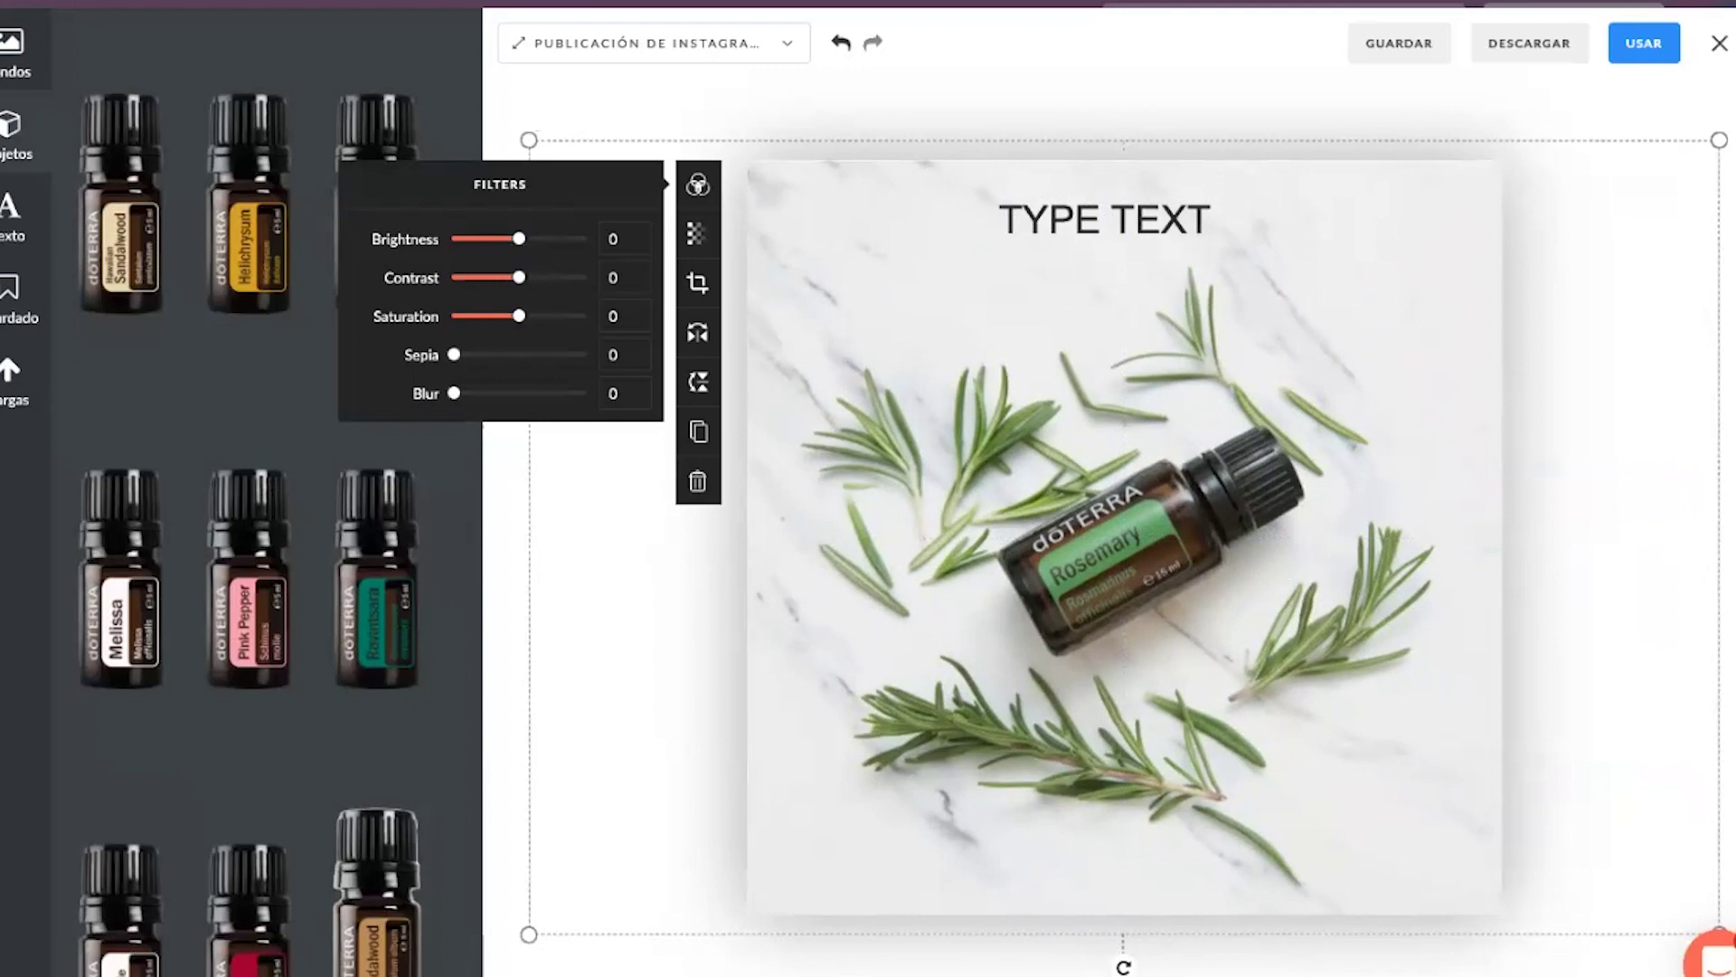
left_click(1644, 42)
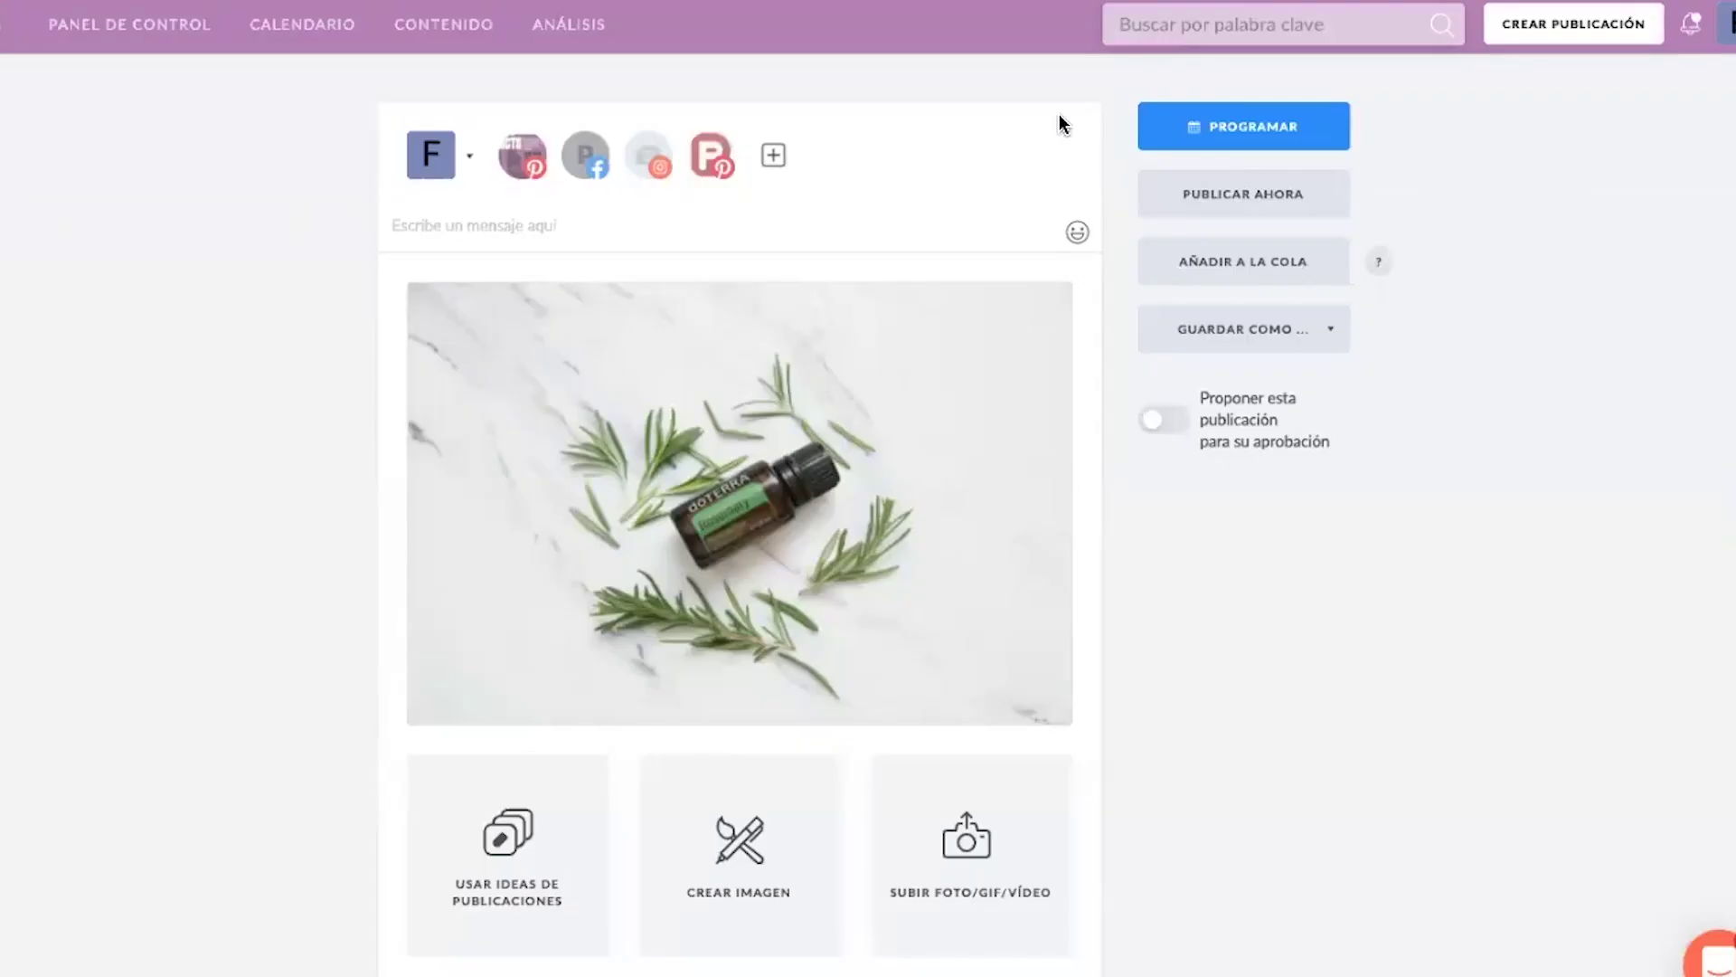
- Schedule the Rosemary post to the Instagram account for Sat, 9 Oct 2021 at 13:26 and view it in the calendar
left_click(644, 158)
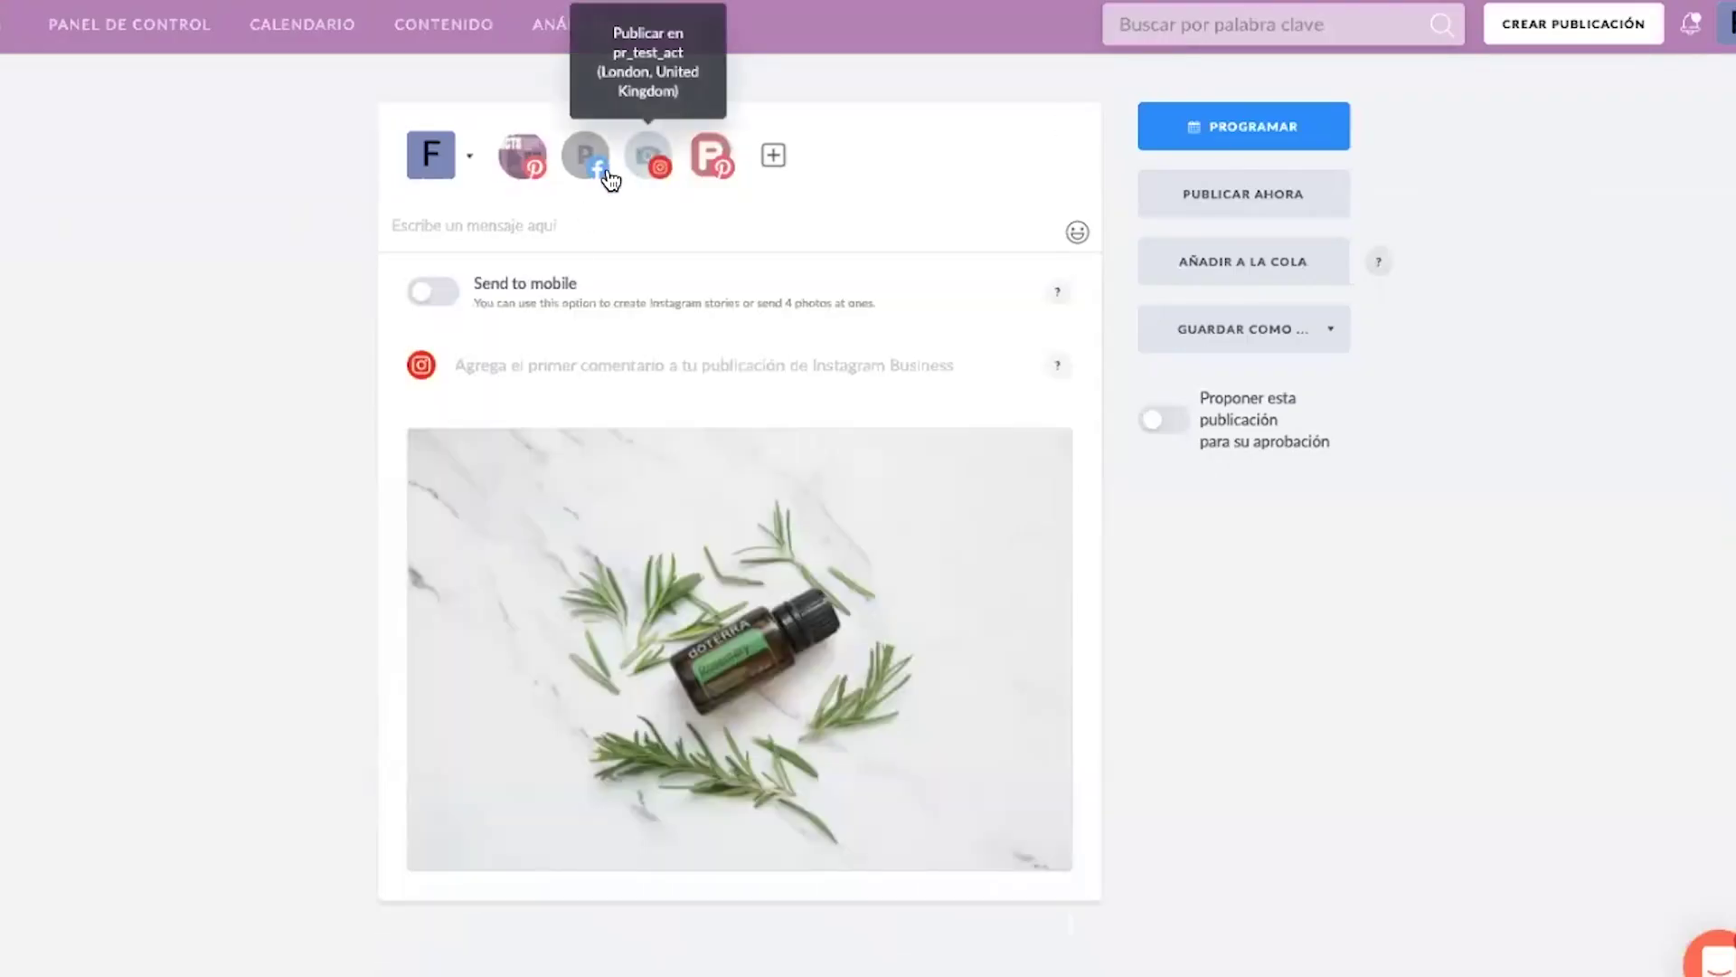
left_click(1234, 135)
left_click(619, 232)
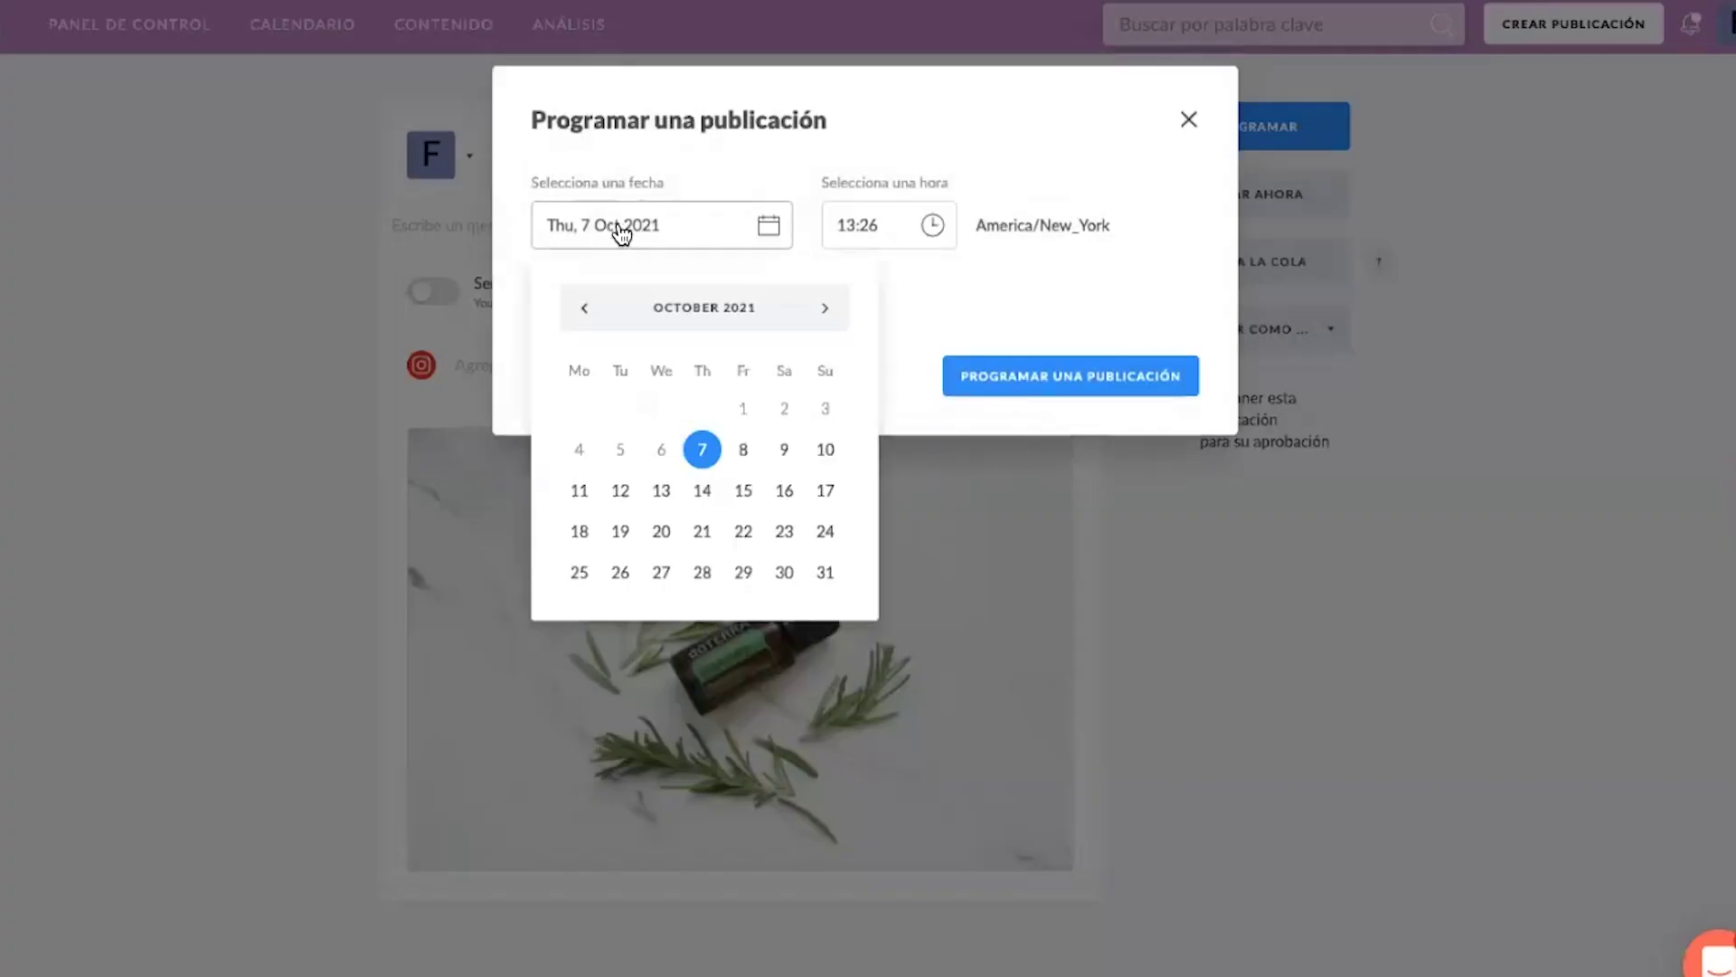
left_click(784, 449)
left_click(1147, 376)
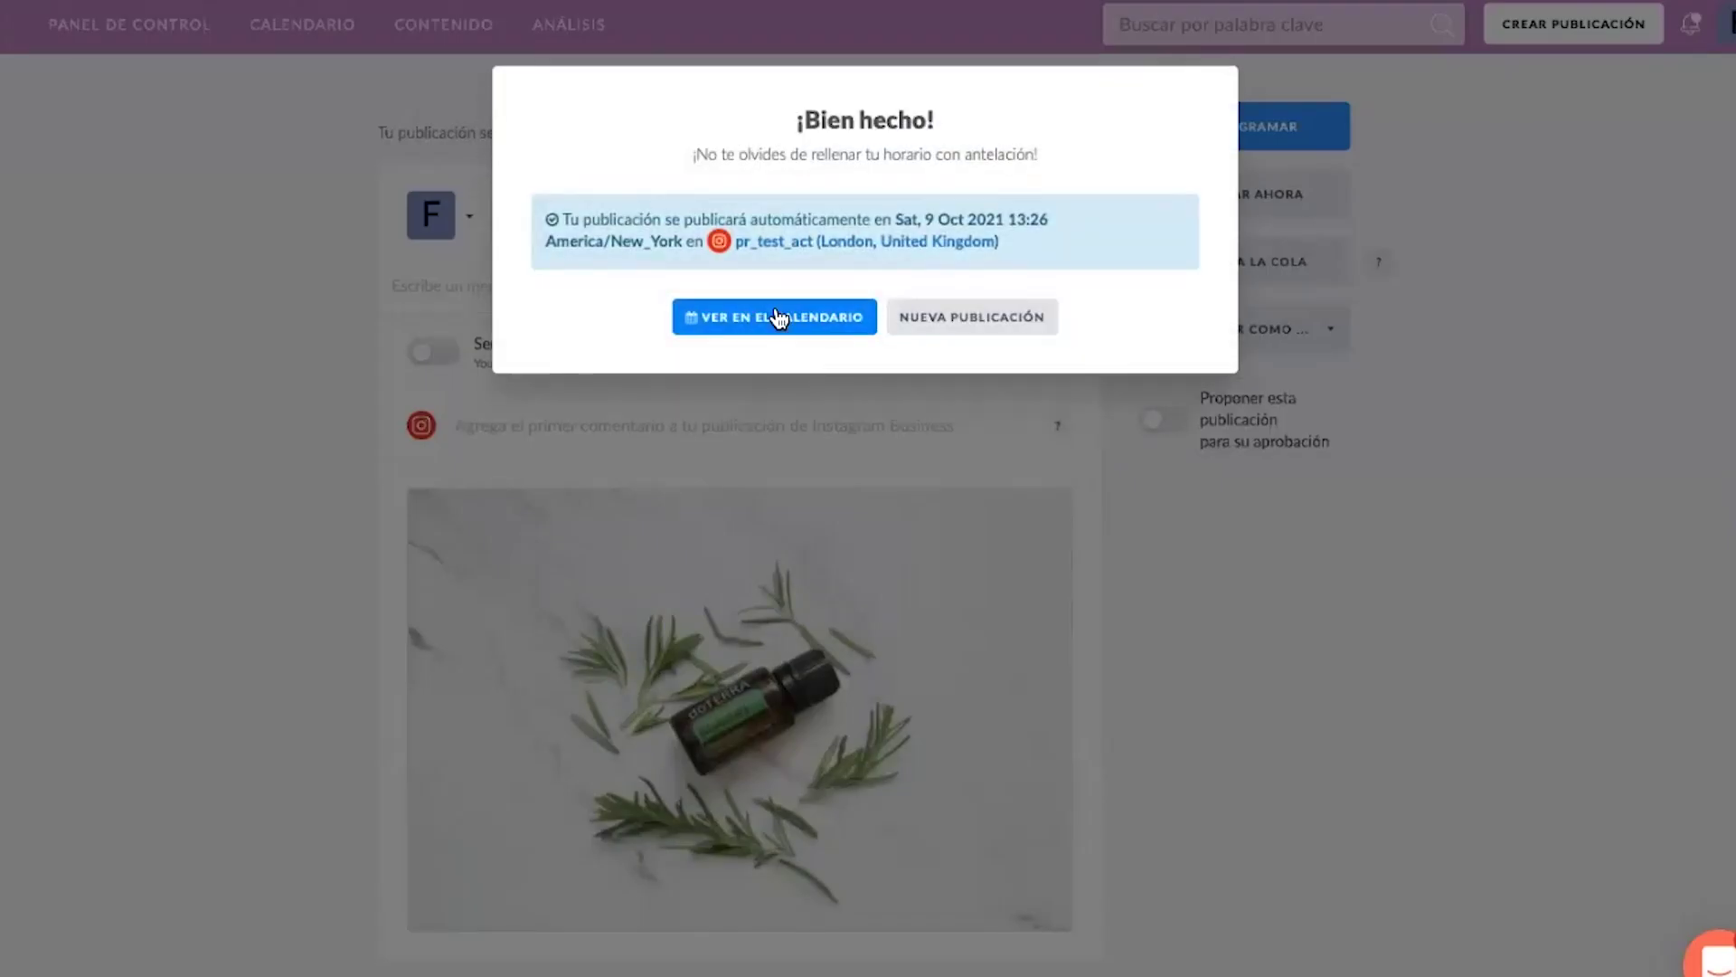
left_click(807, 312)
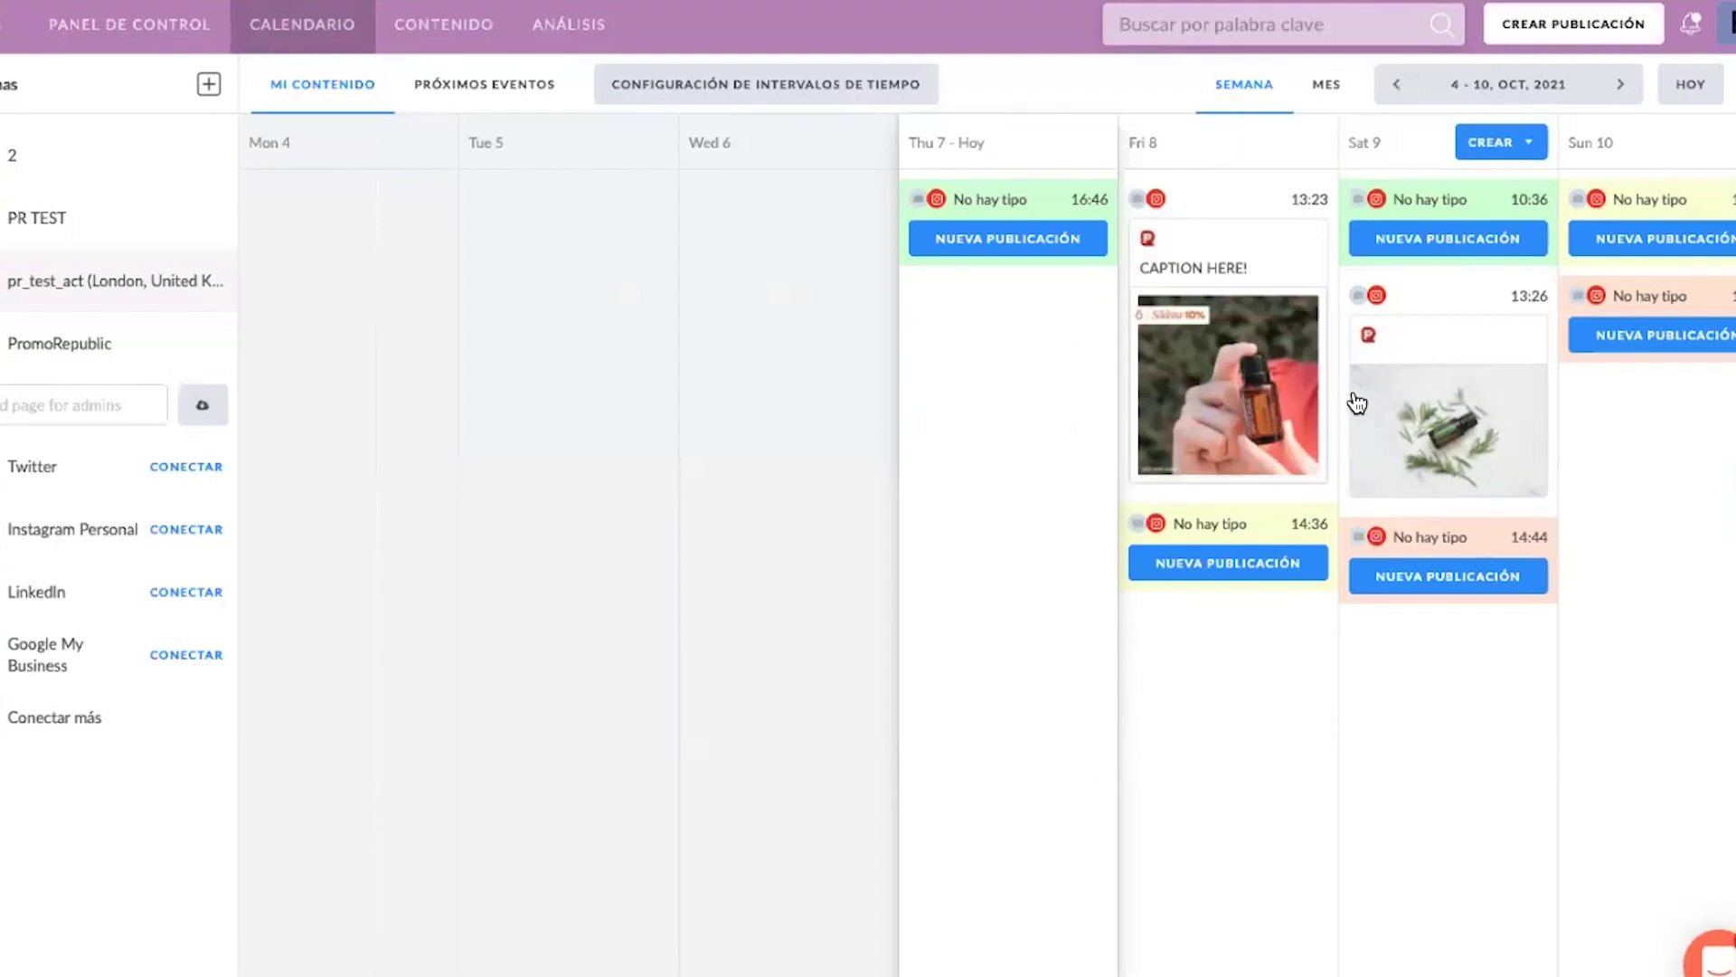
- Open the October 2021 (EU) folder under Europe's Monthly Promotions in the post ideas library and browse its images
mouse_move(443, 29)
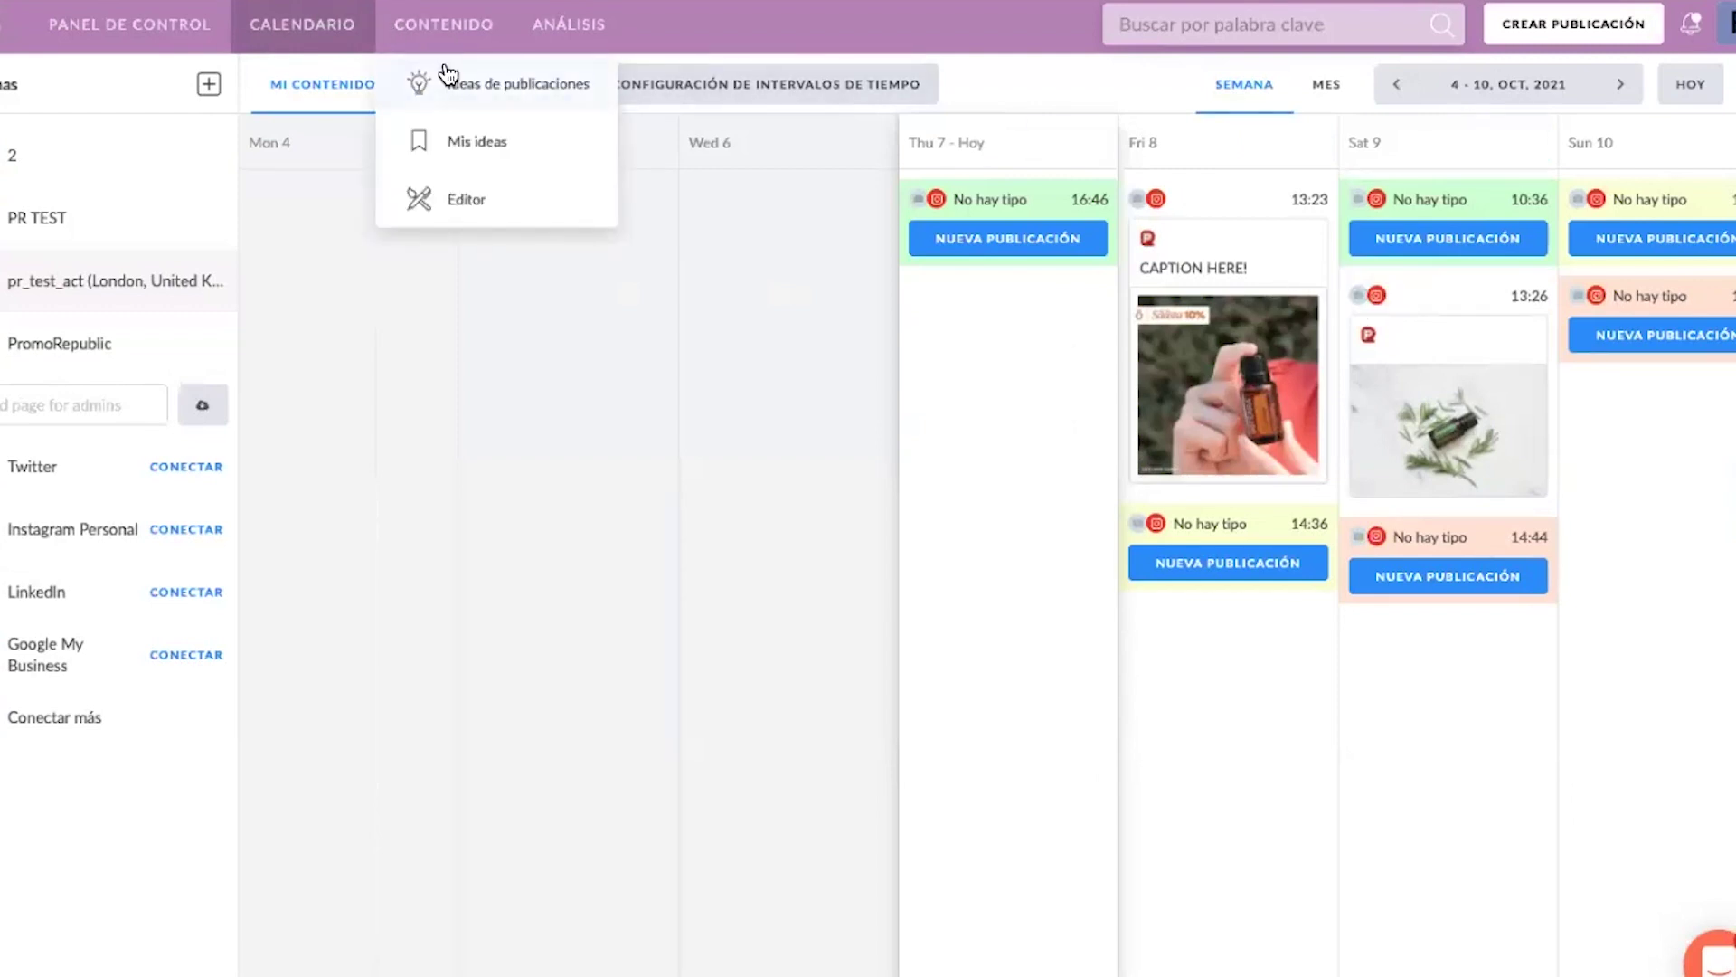
left_click(448, 82)
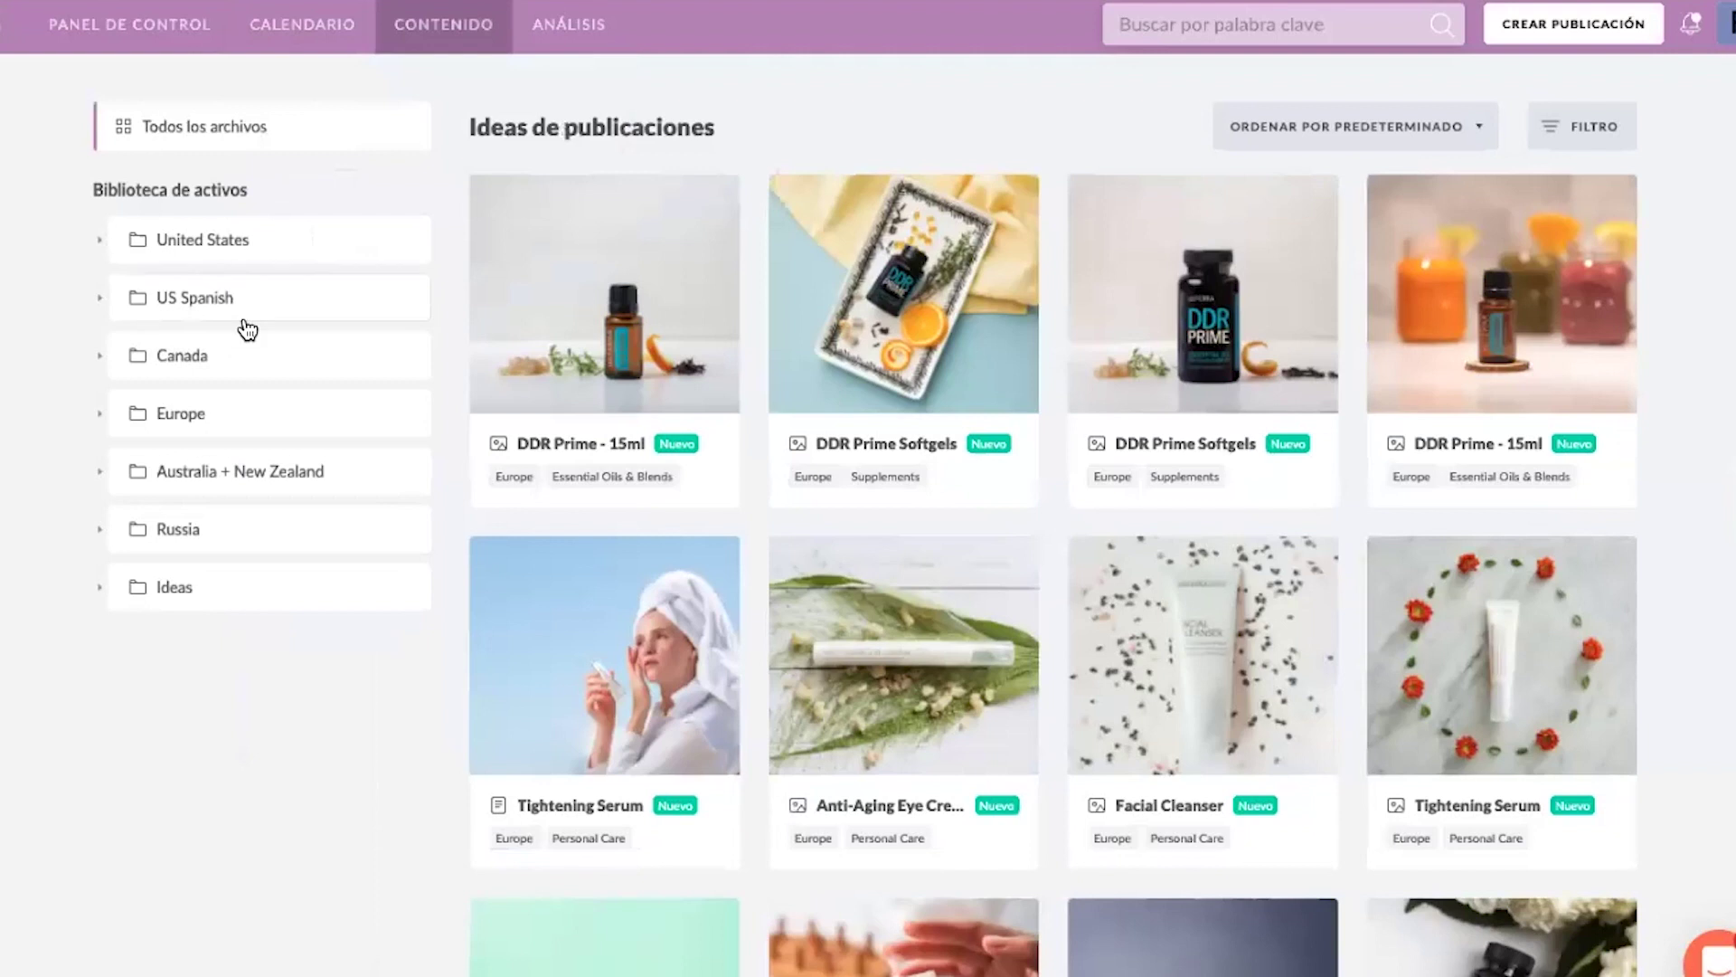
left_click(192, 419)
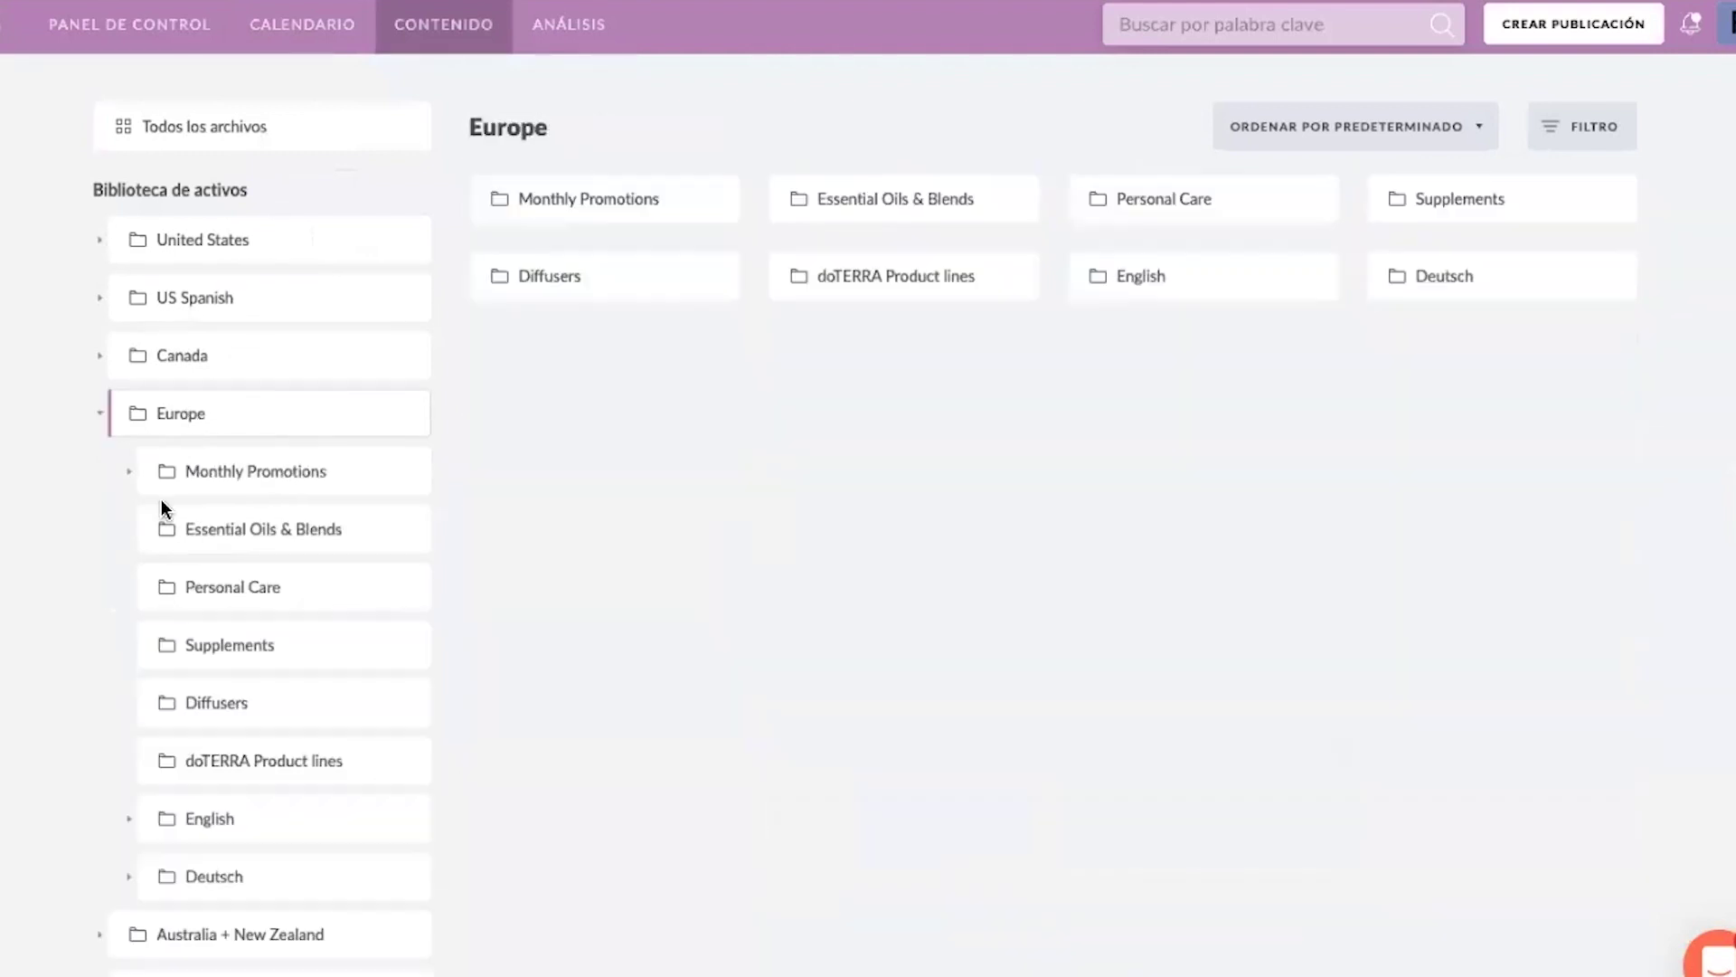
left_click(225, 491)
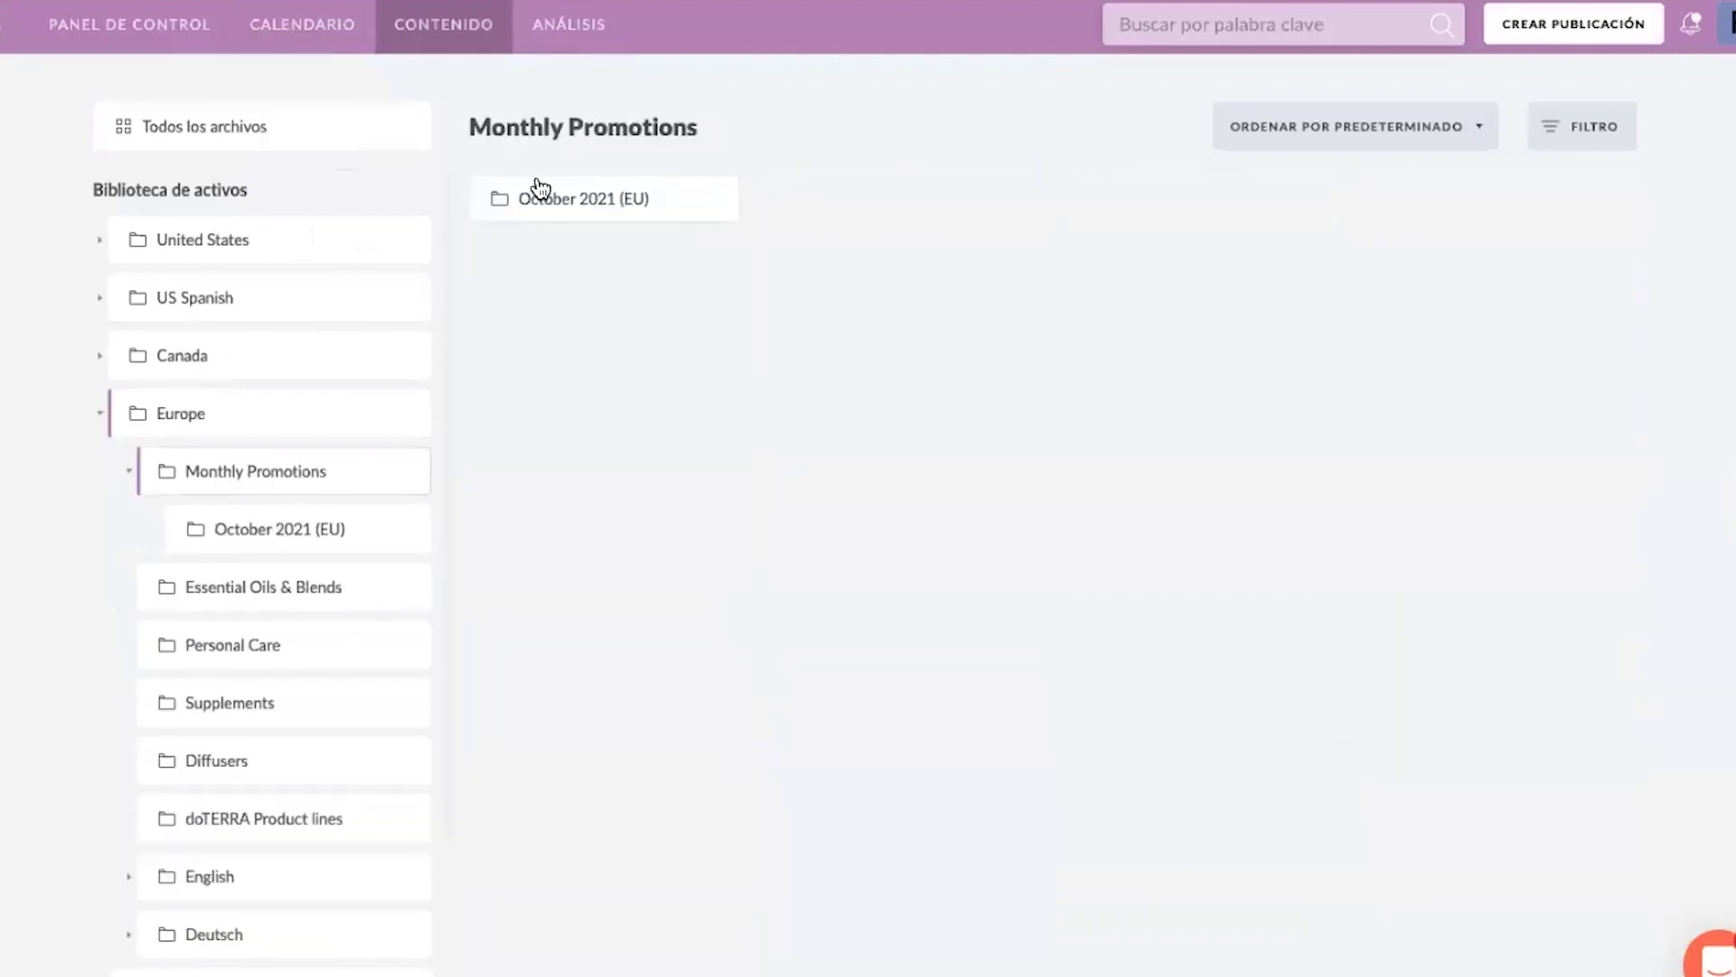
left_click(507, 199)
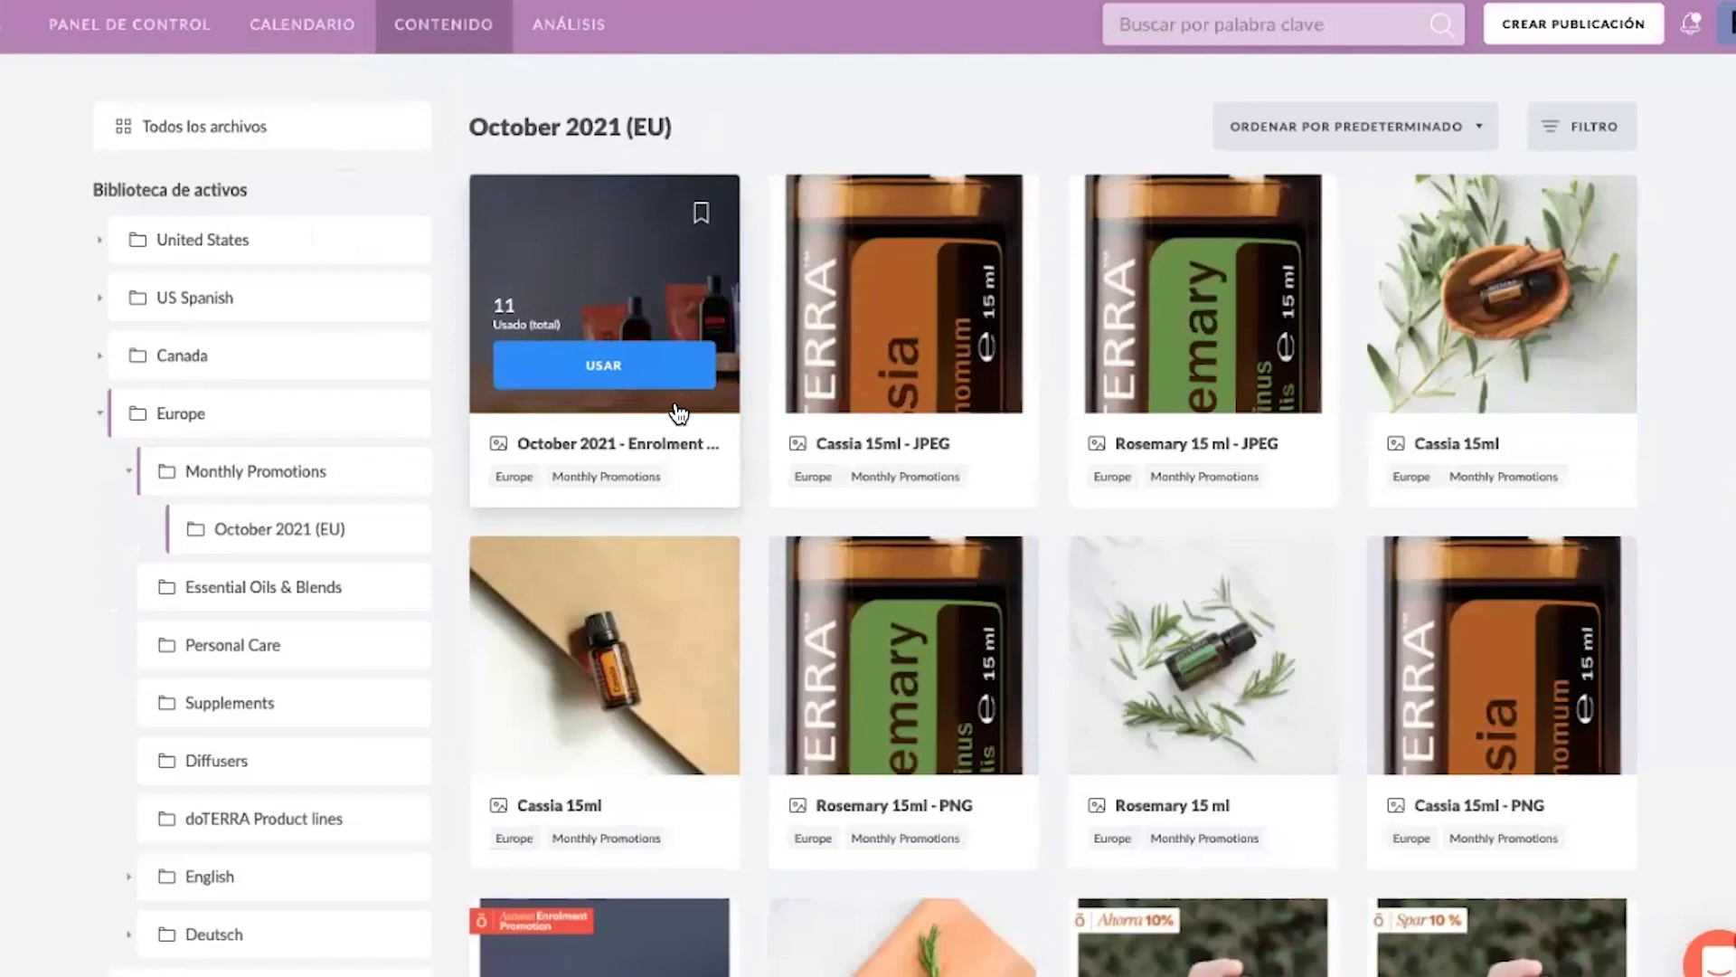
scroll(678, 414, "down", 1)
scroll(678, 413, "down", 9)
scroll(678, 413, "down", 10)
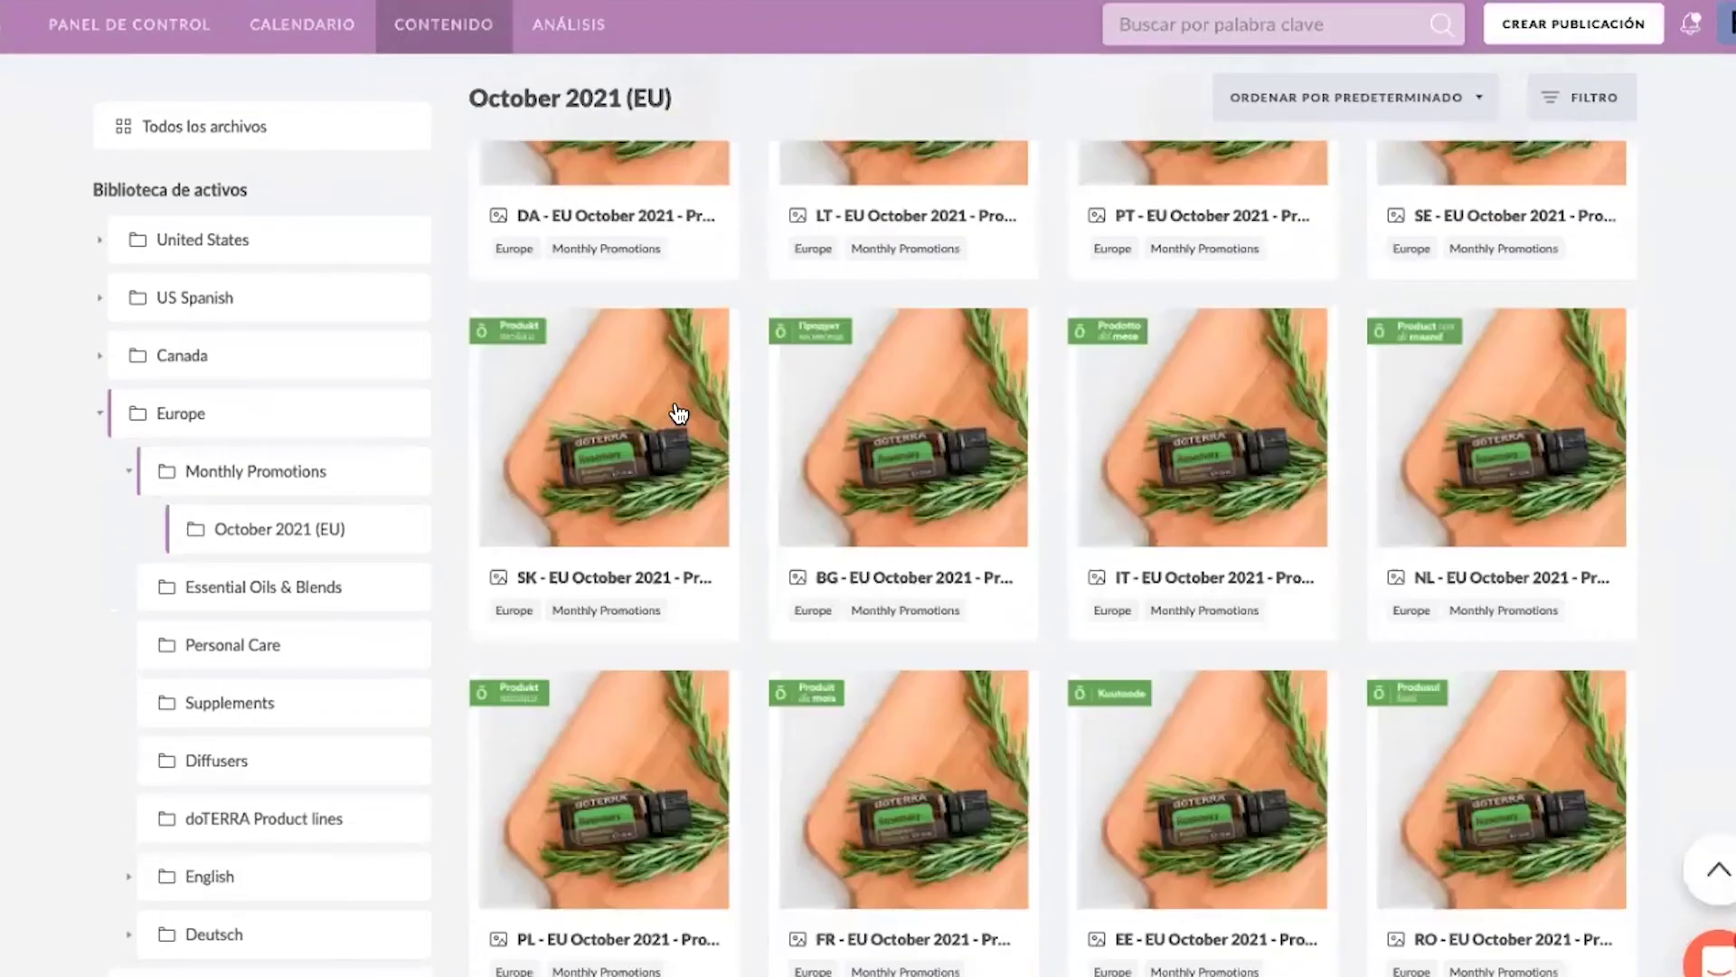
- Browse the images in Europe's Essential Oils & Blends and Personal Care folders
left_click(305, 607)
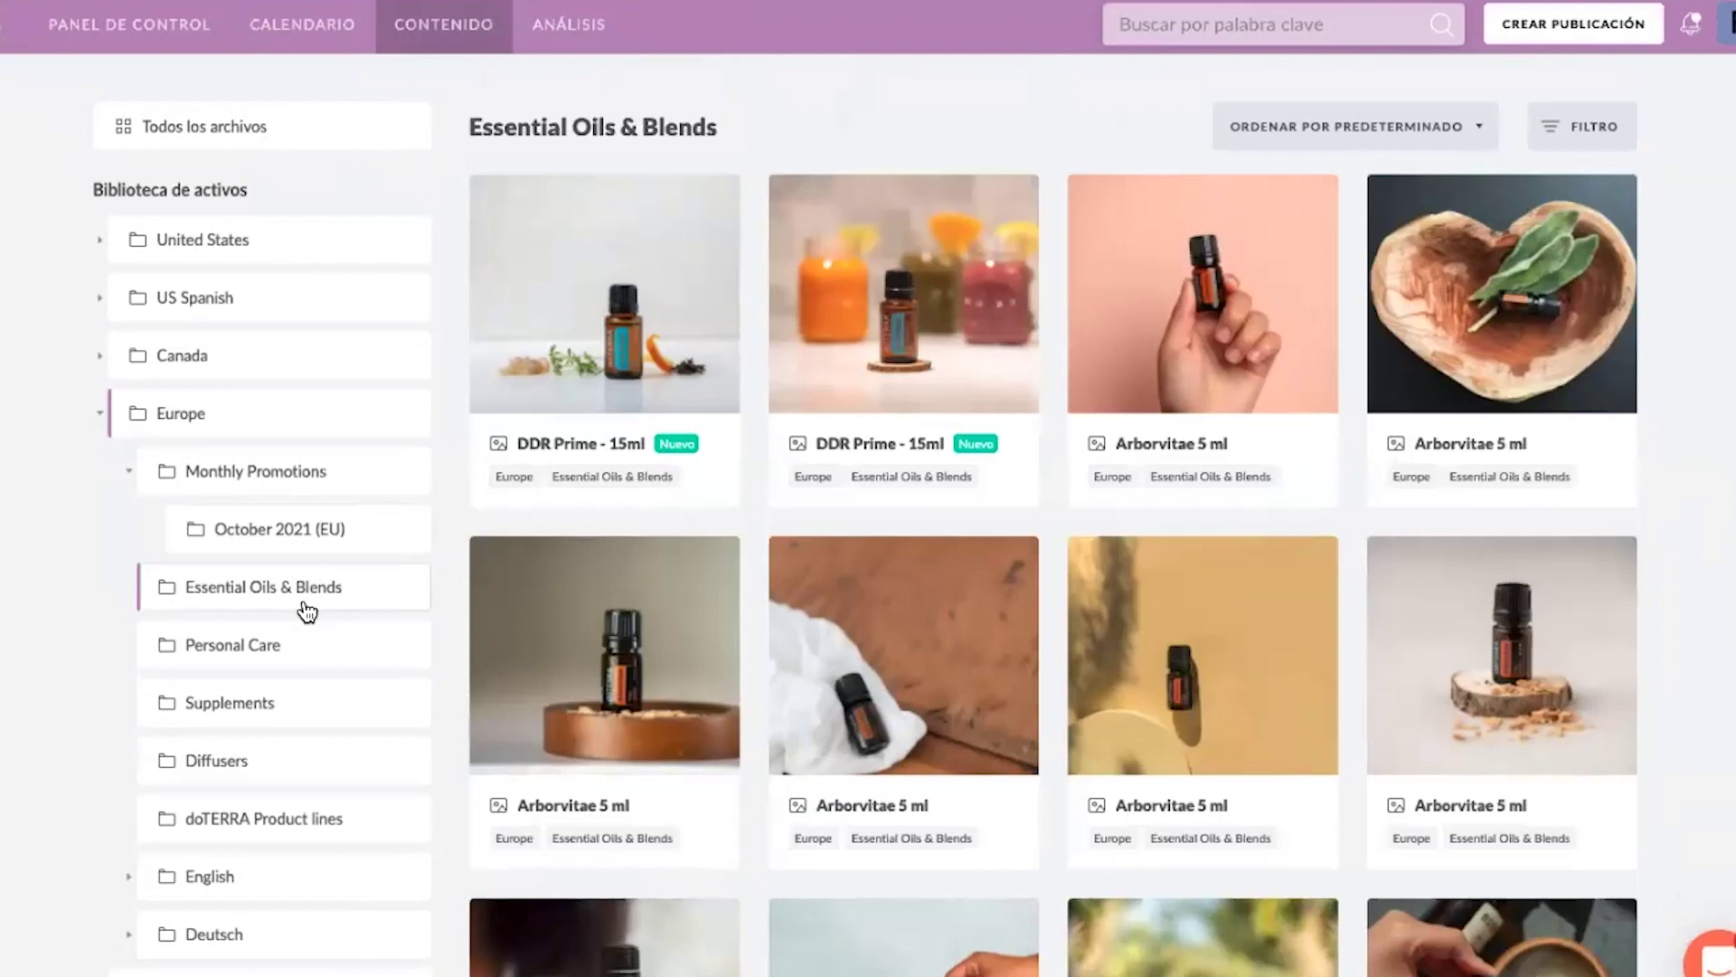
scroll(306, 610, "down", 2)
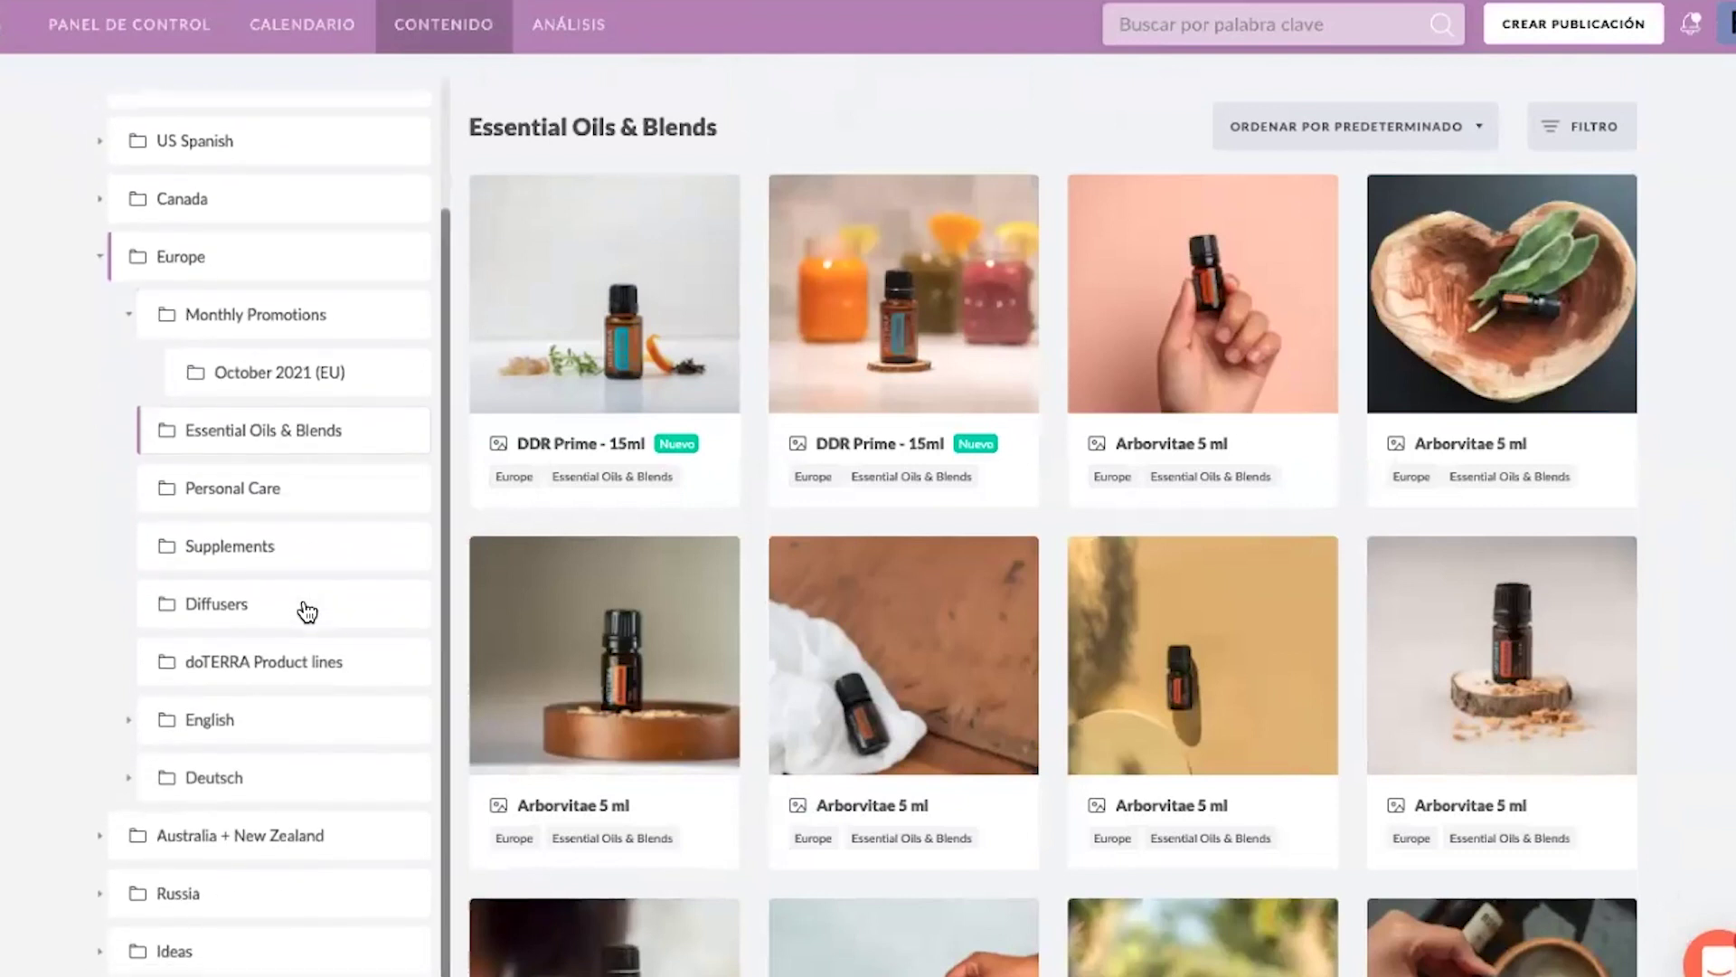
left_click(334, 508)
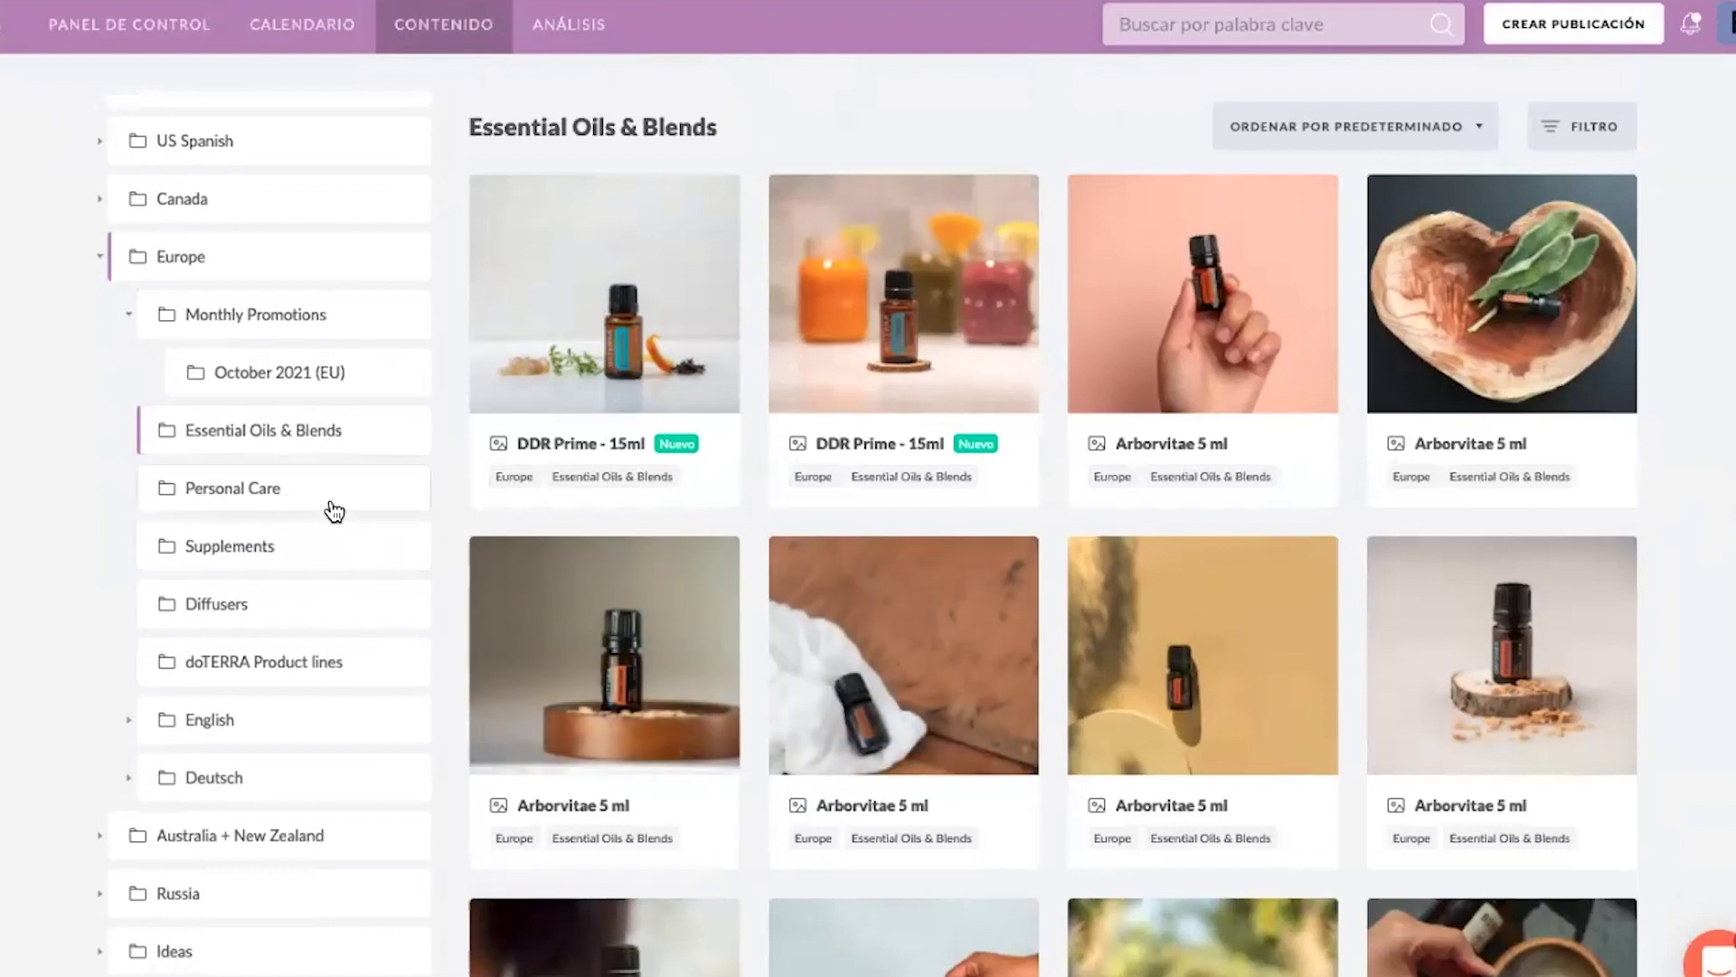
scroll(1098, 799, "down", 14)
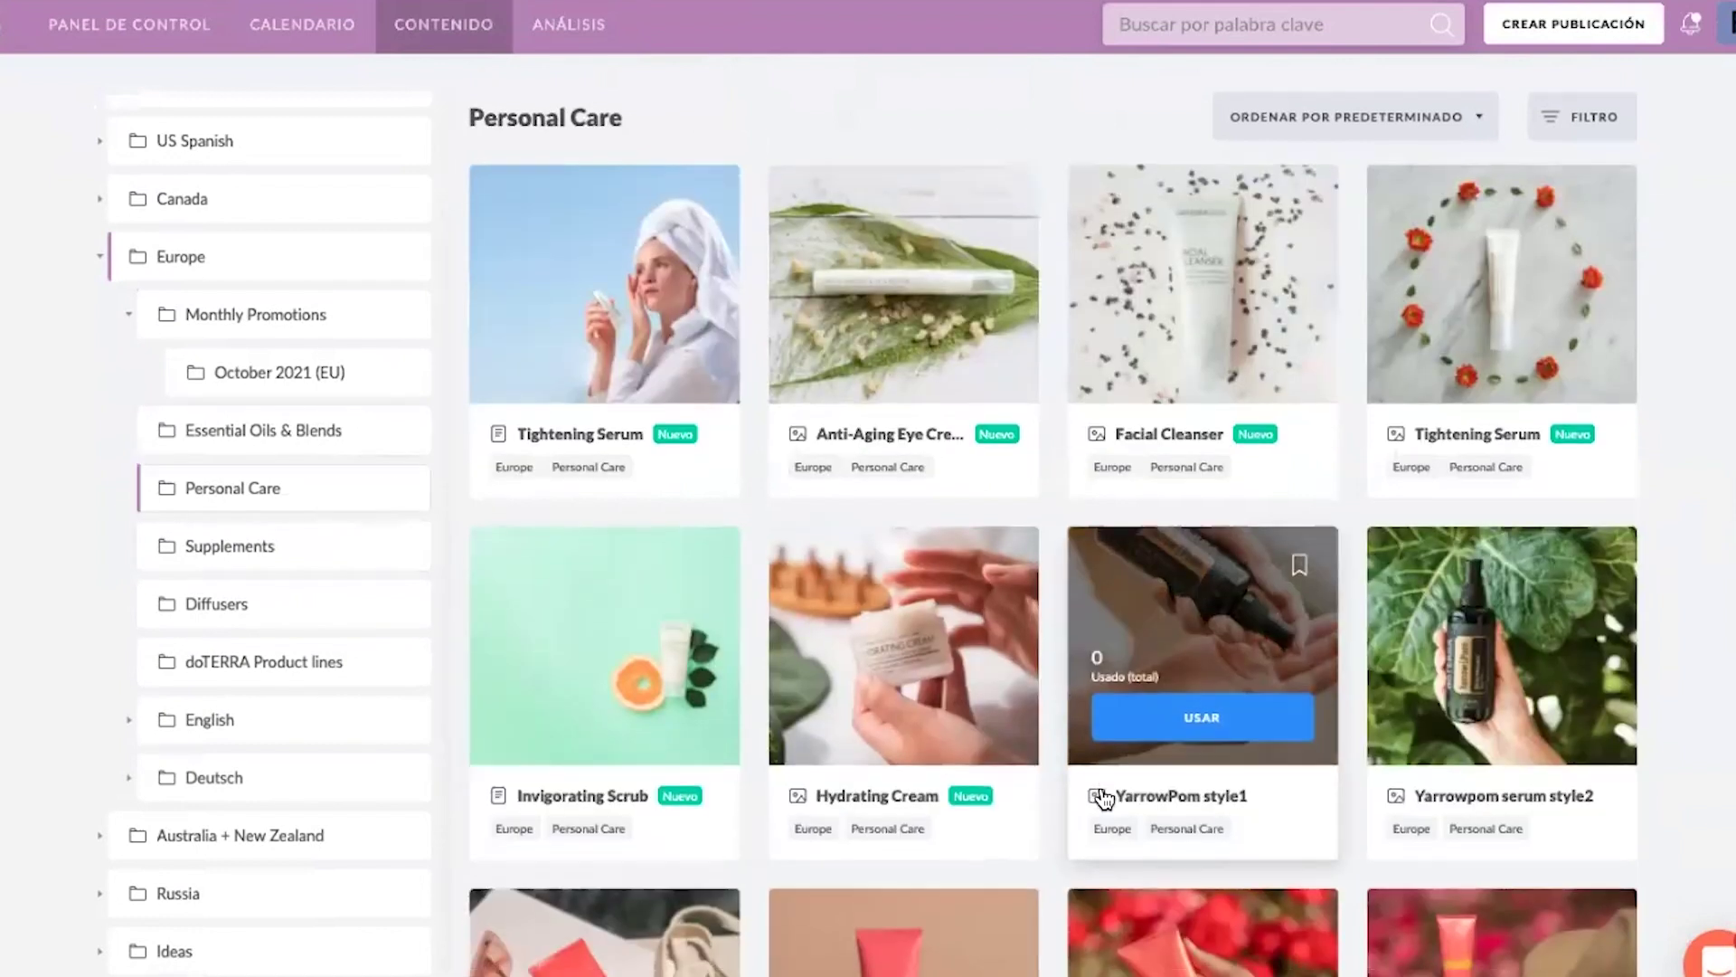
scroll(1104, 799, "down", 8)
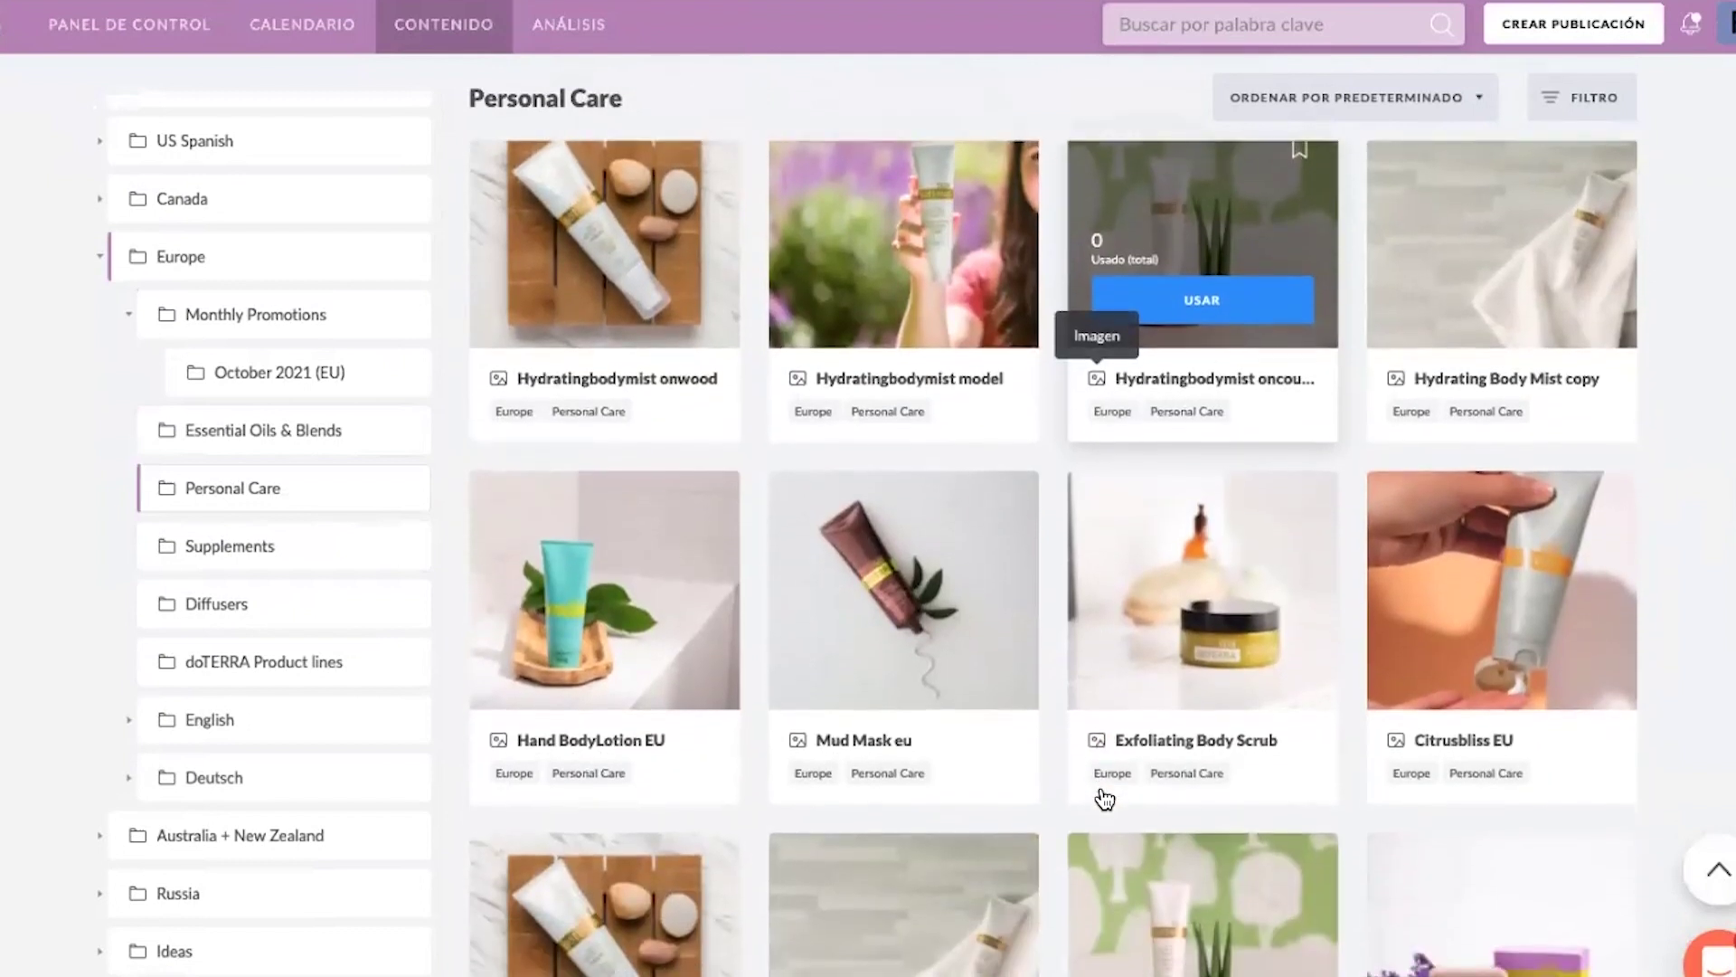
scroll(1313, 813, "down", 3)
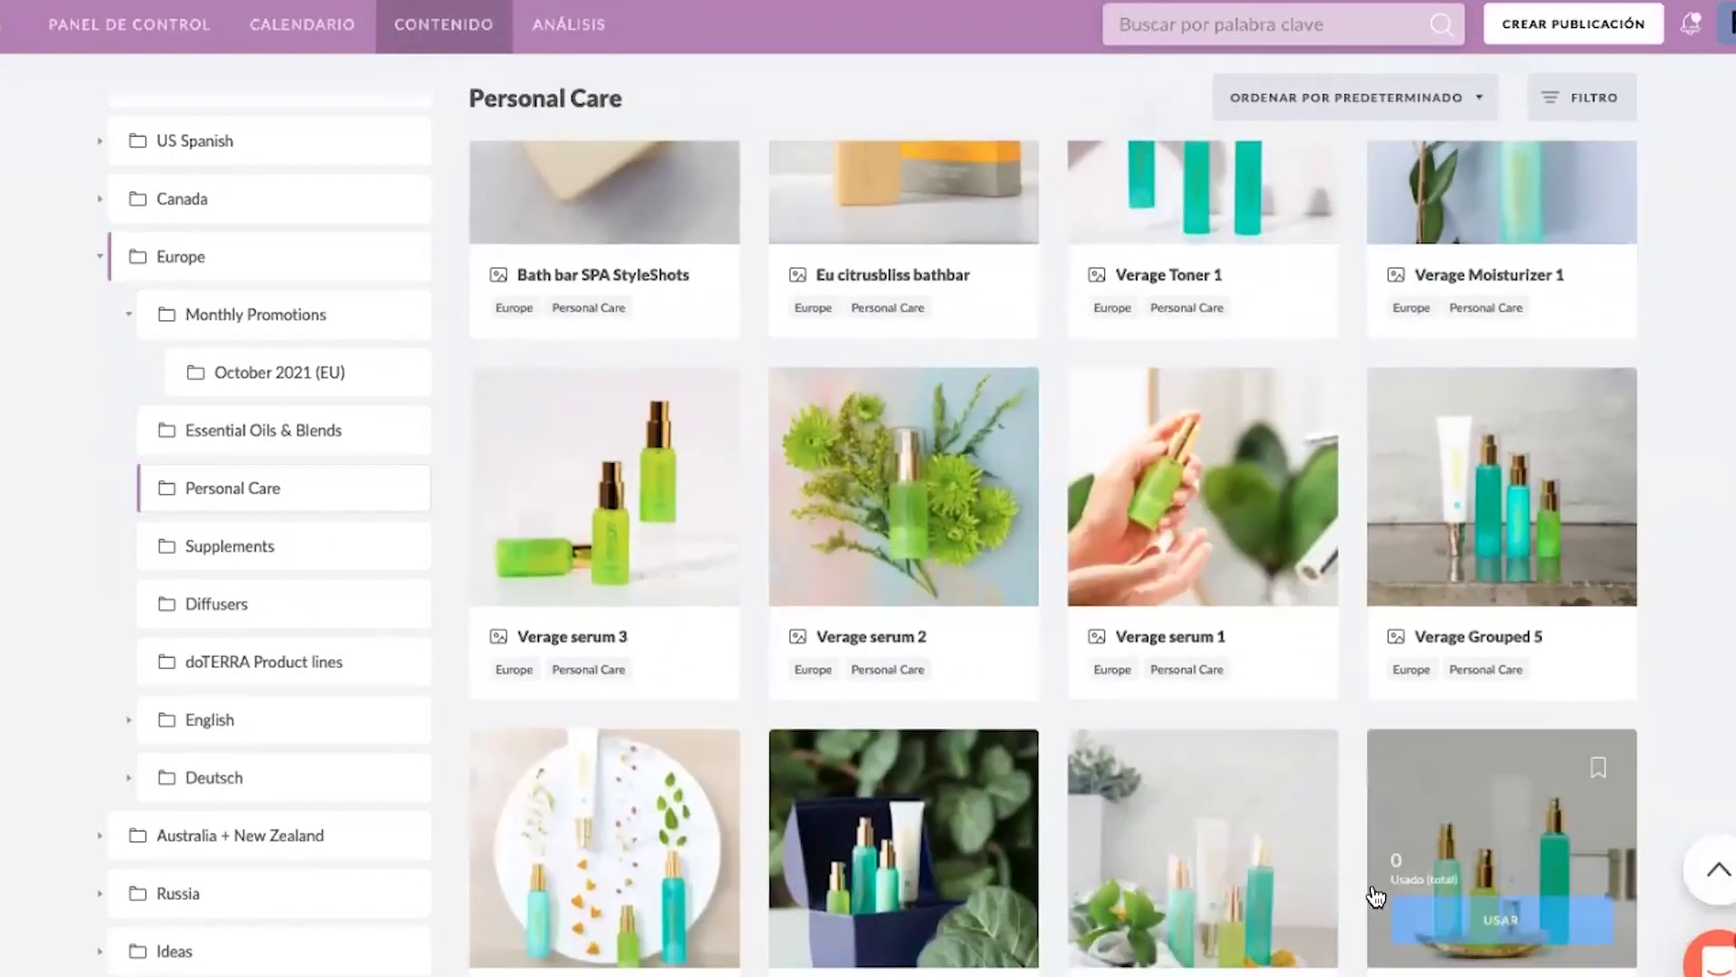
- Browse the images in Europe's Supplements and Diffusers folders
left_click(301, 547)
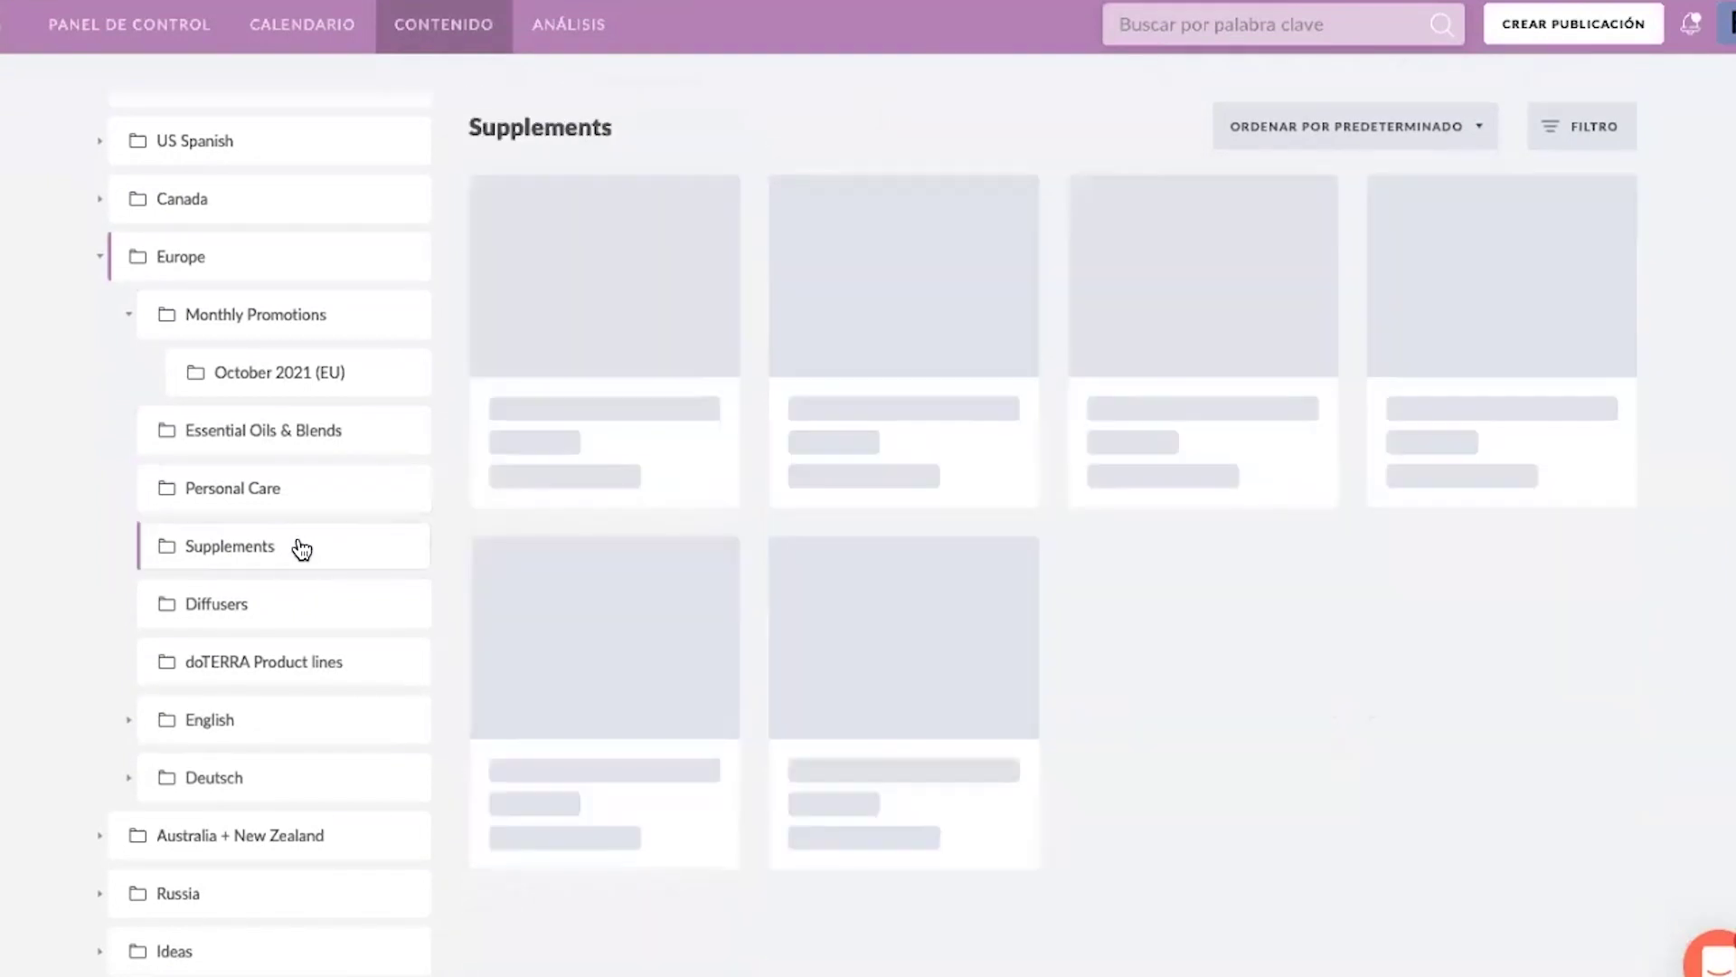
scroll(1194, 808, "down", 6)
scroll(1196, 809, "down", 6)
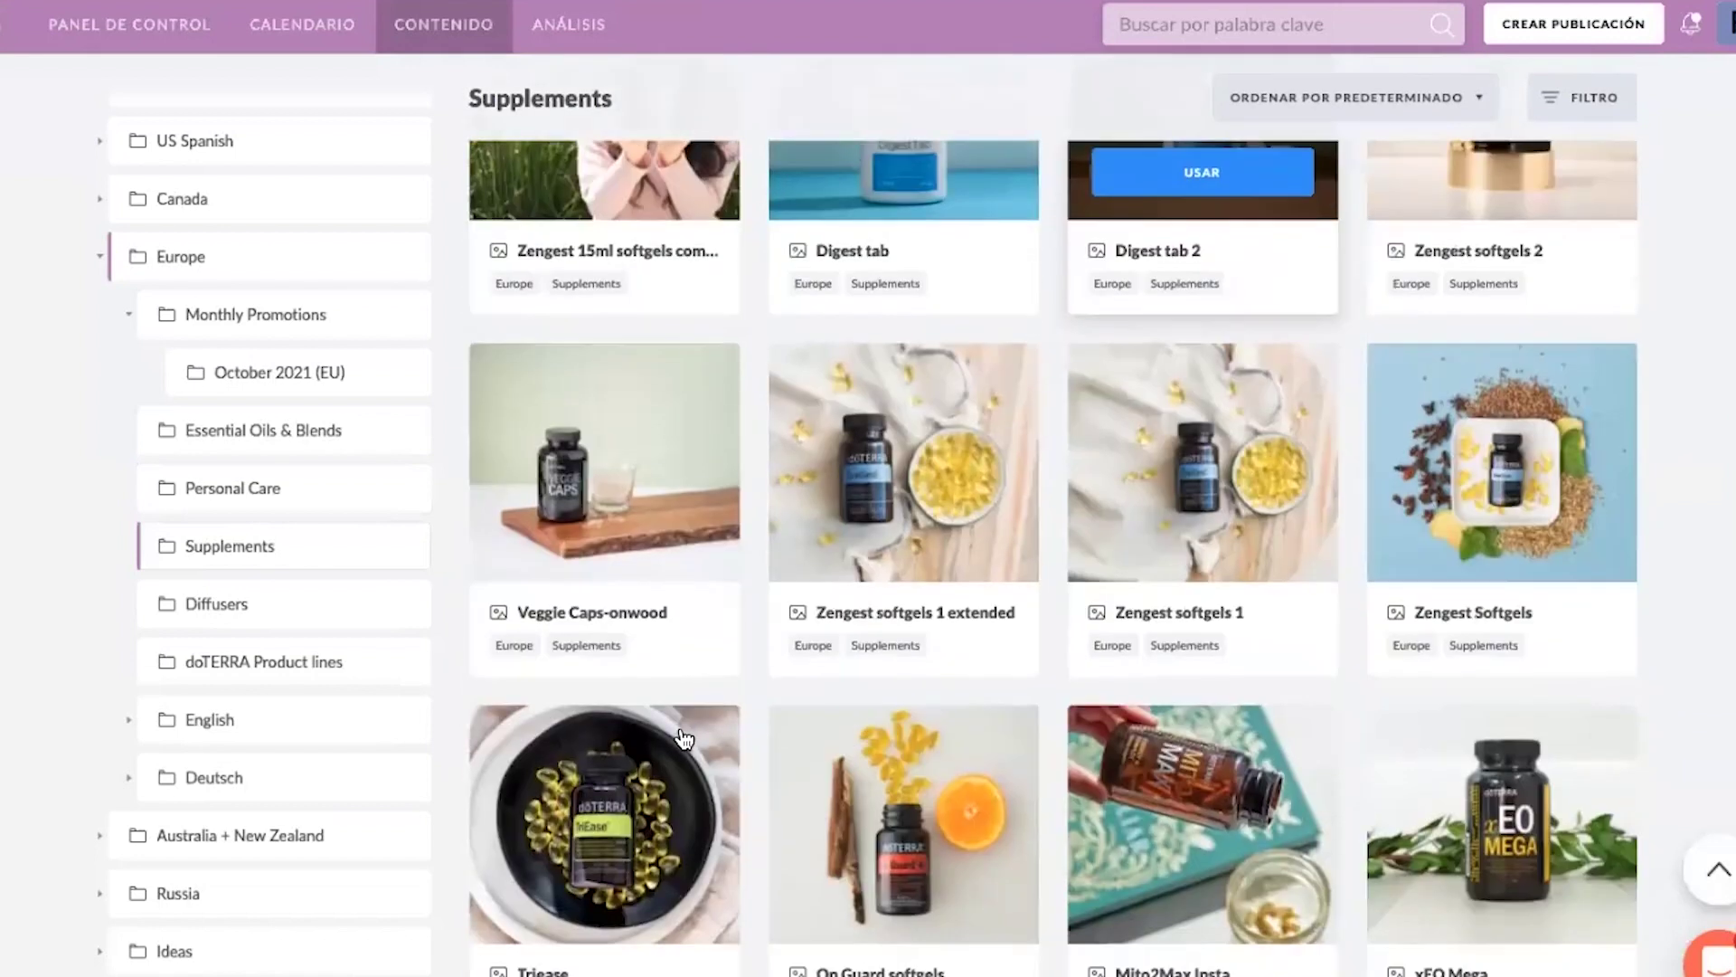
left_click(241, 608)
scroll(454, 678, "down", 8)
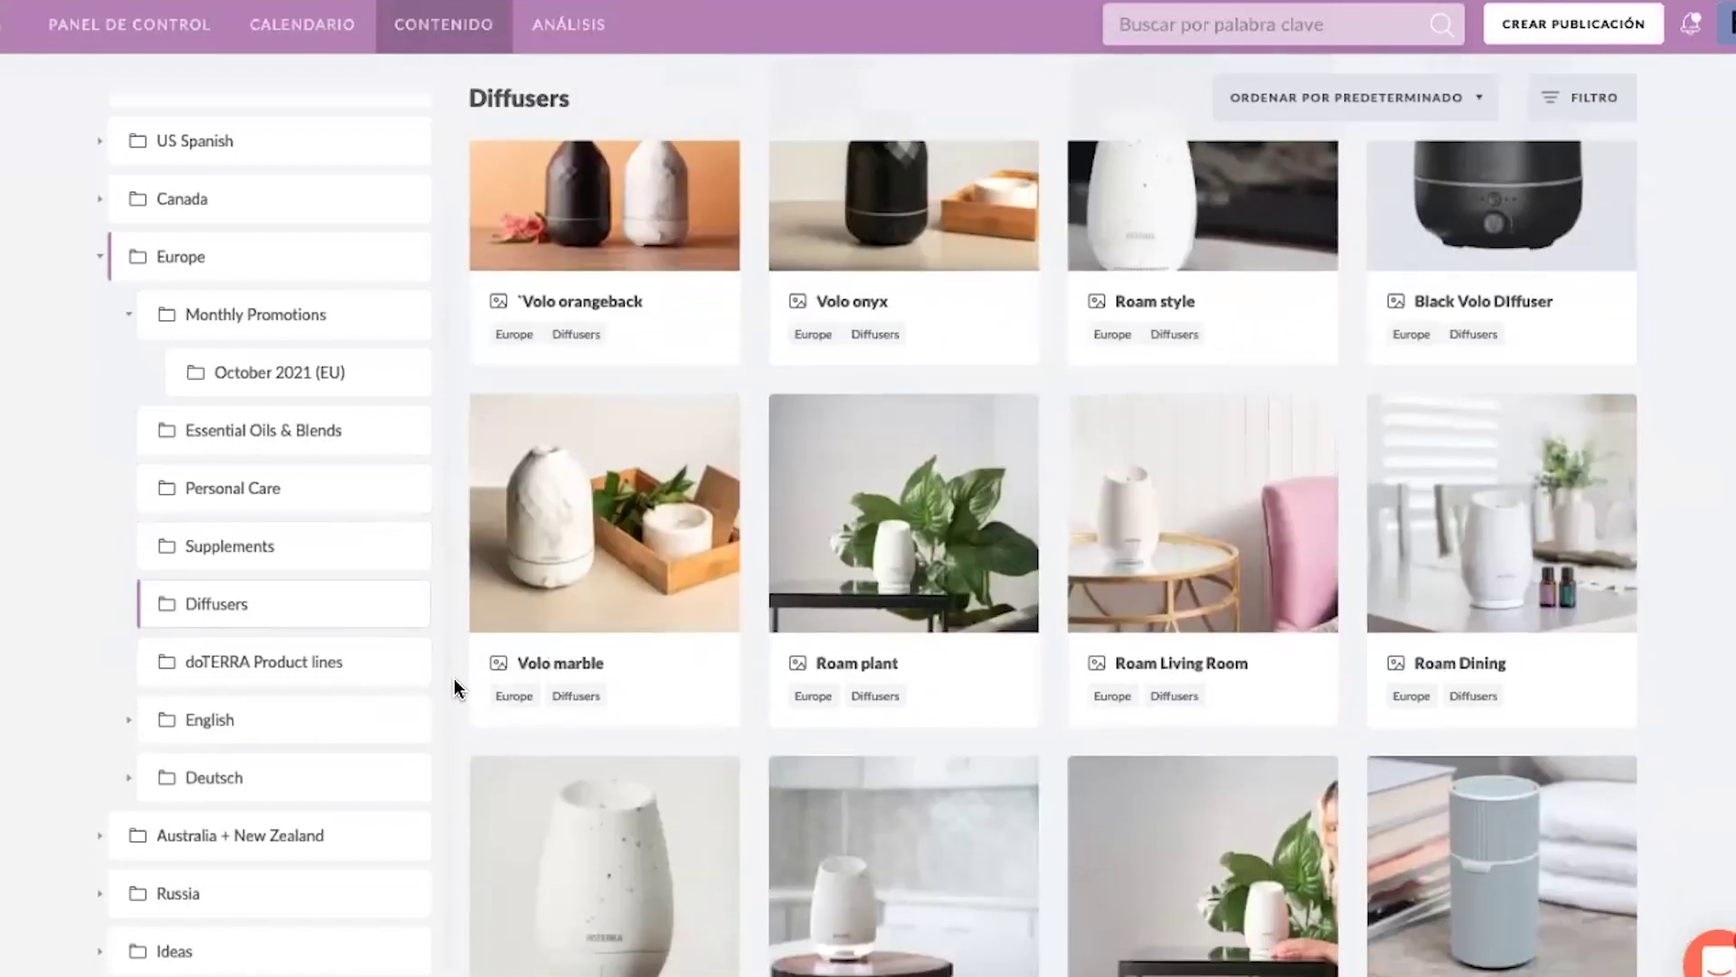
- Look through the images in Europe's doTERRA Product lines folder
left_click(279, 680)
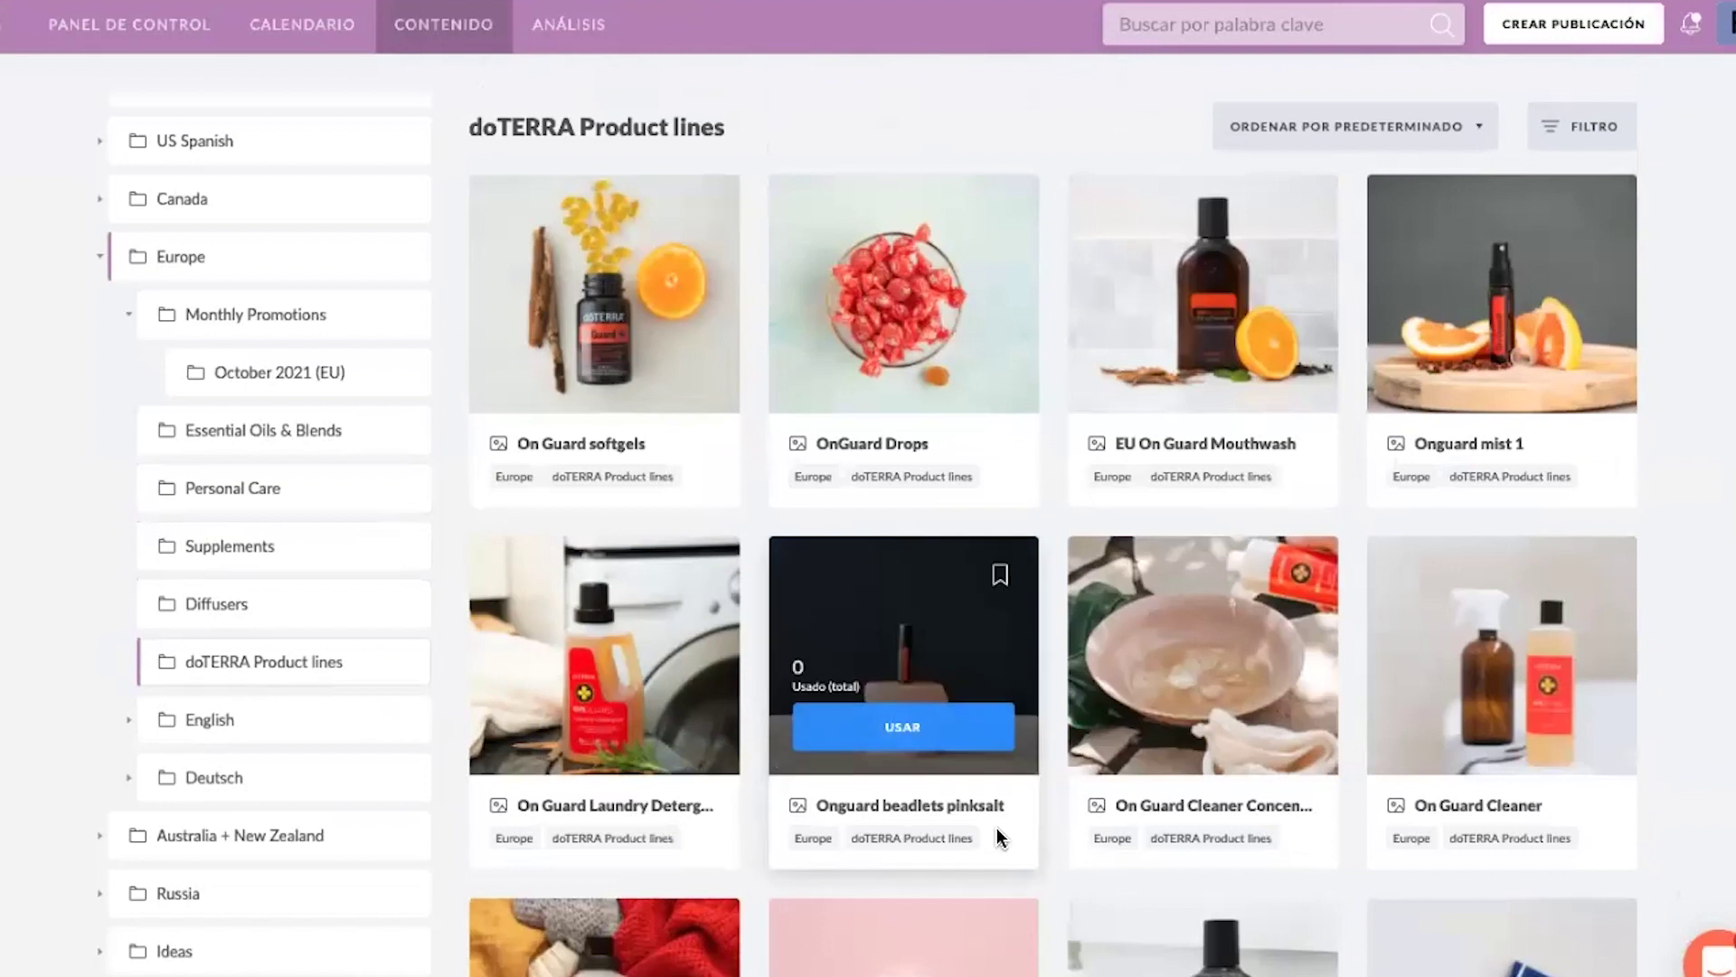
scroll(996, 828, "down", 7)
scroll(648, 784, "up", 1)
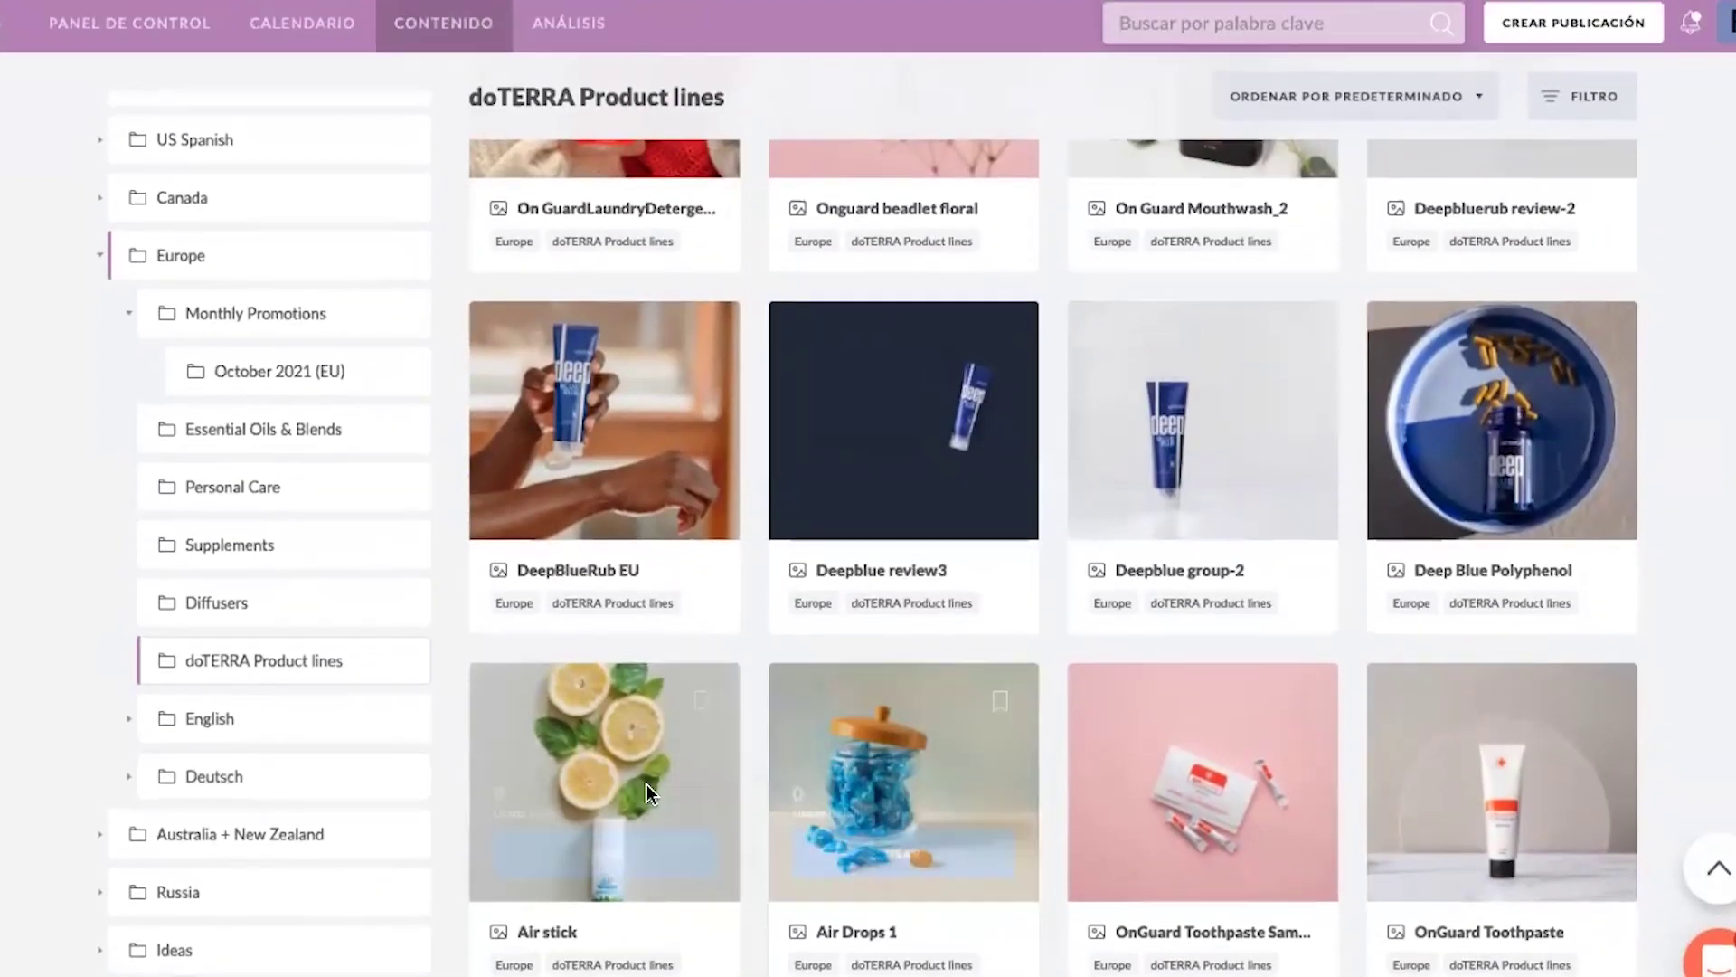
- Open October 2021 (EN) in Europe's English Monthly Templates and start a post from the On Guard Hand Purifying Mist template
left_click(256, 723)
scroll(242, 764, "down", 3)
scroll(247, 764, "down", 1)
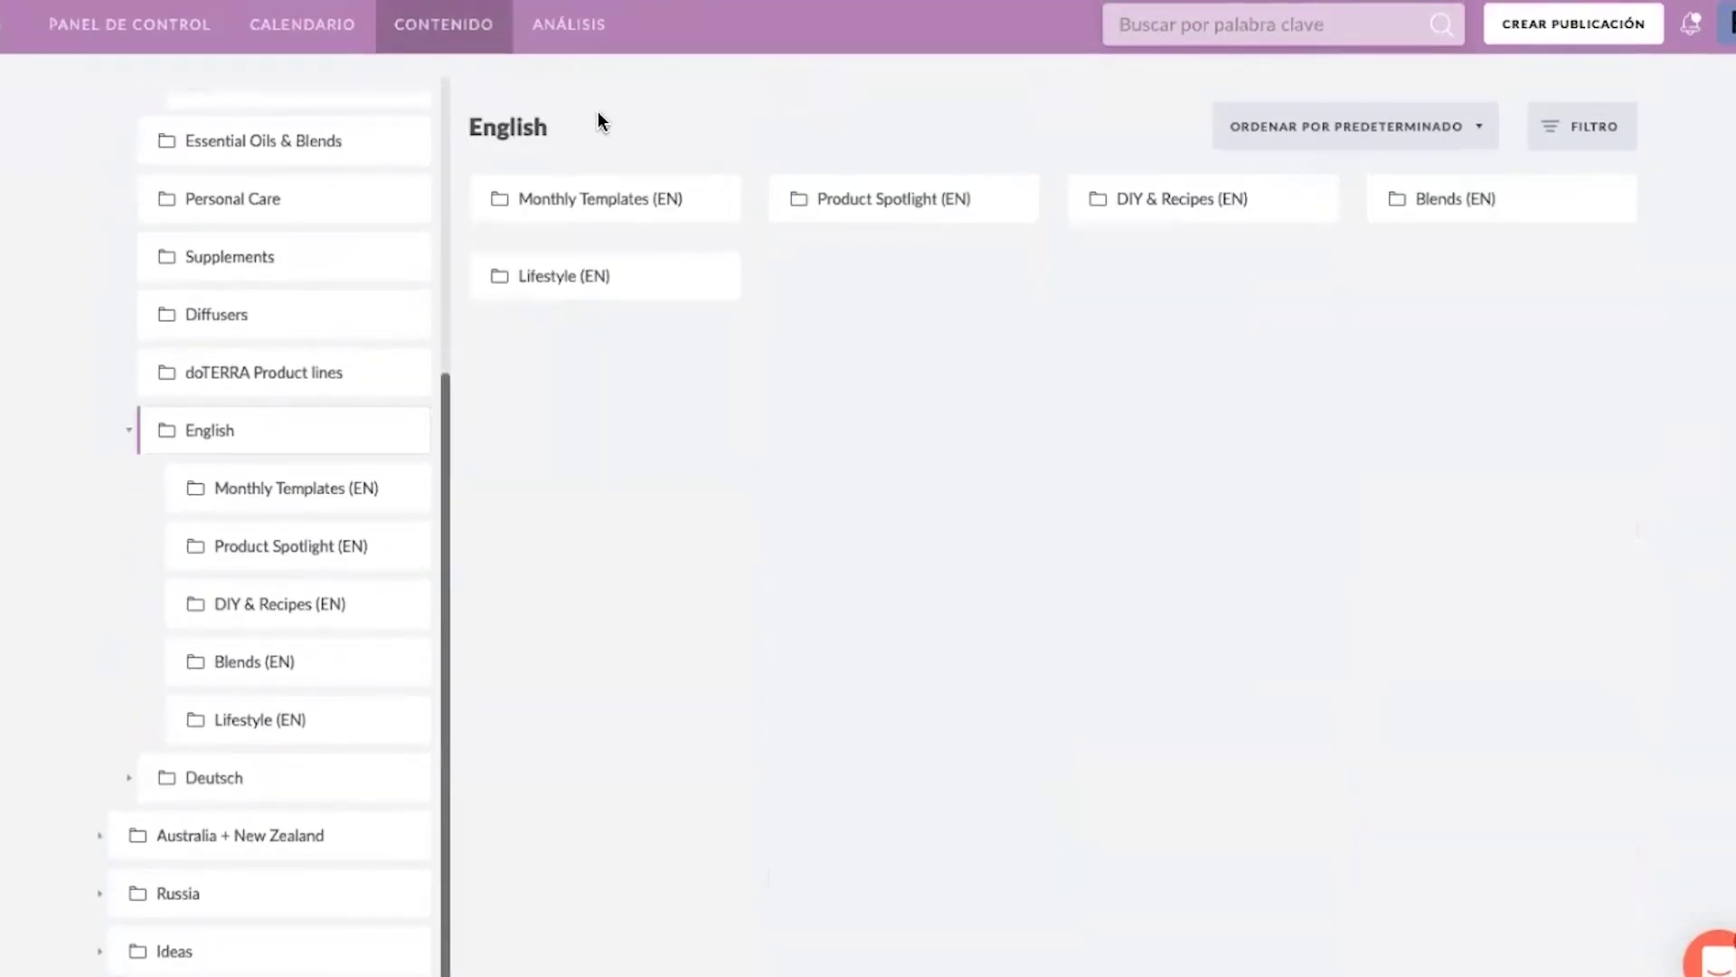
left_click(597, 198)
left_click(597, 196)
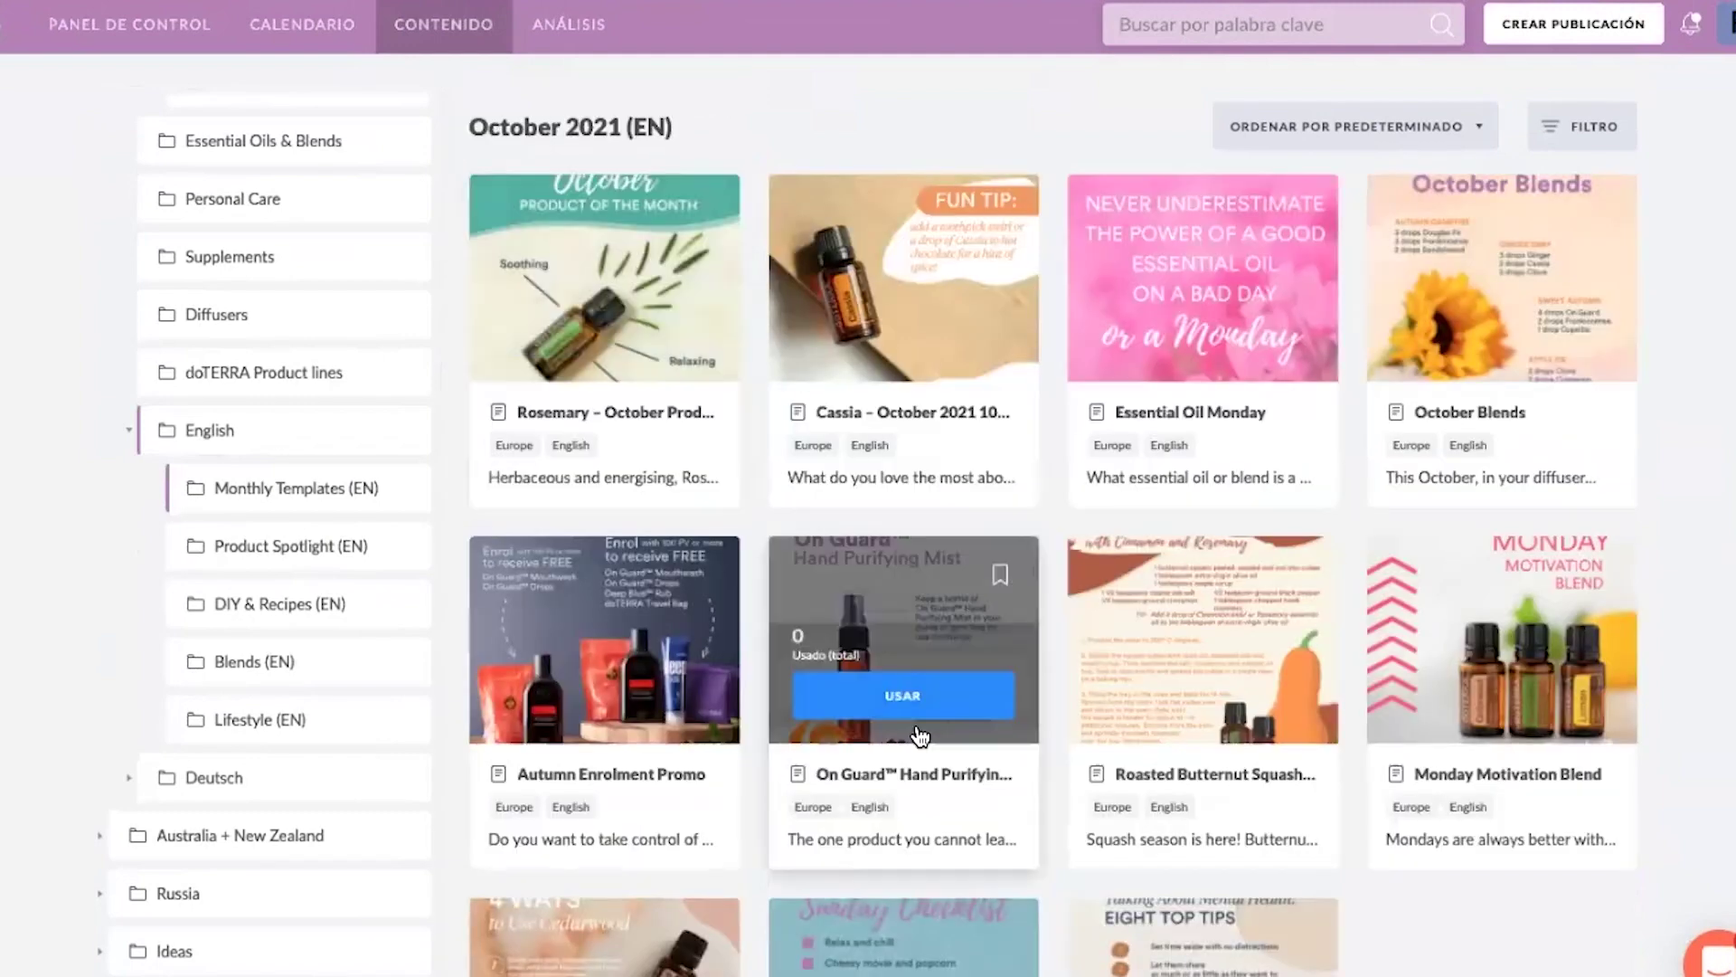
left_click(953, 700)
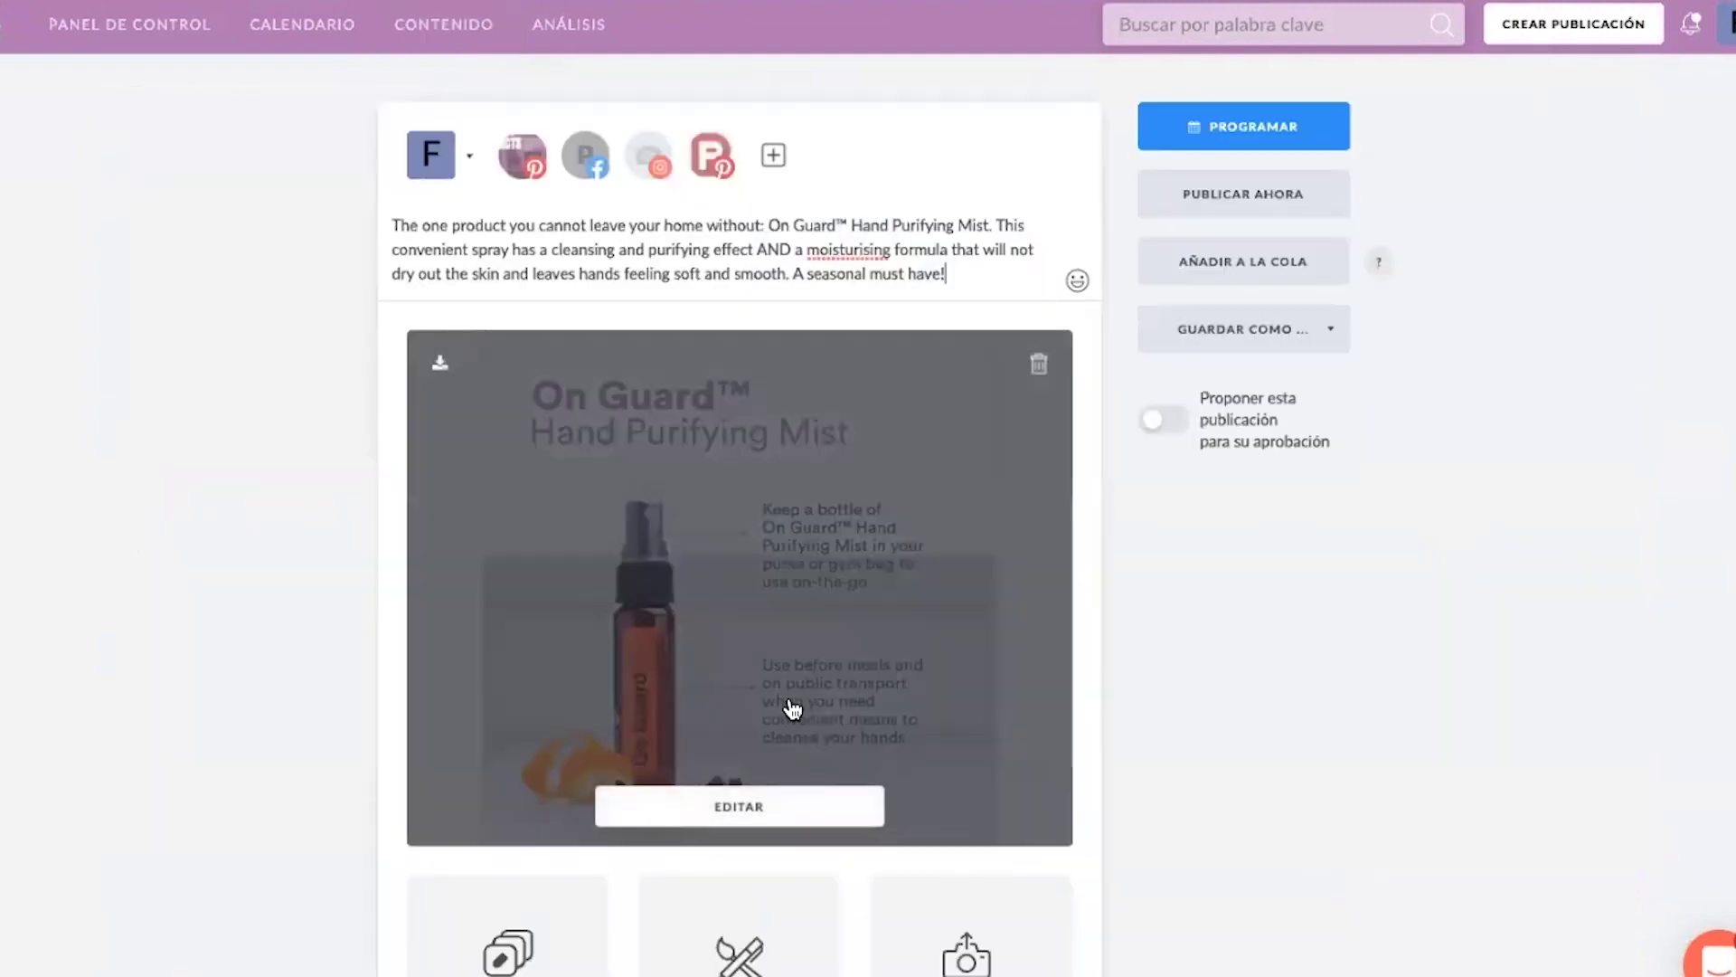
- Open the On Guard template in the image editor, shift the bottle photo slightly down and left, and show the object categories
left_click(737, 806)
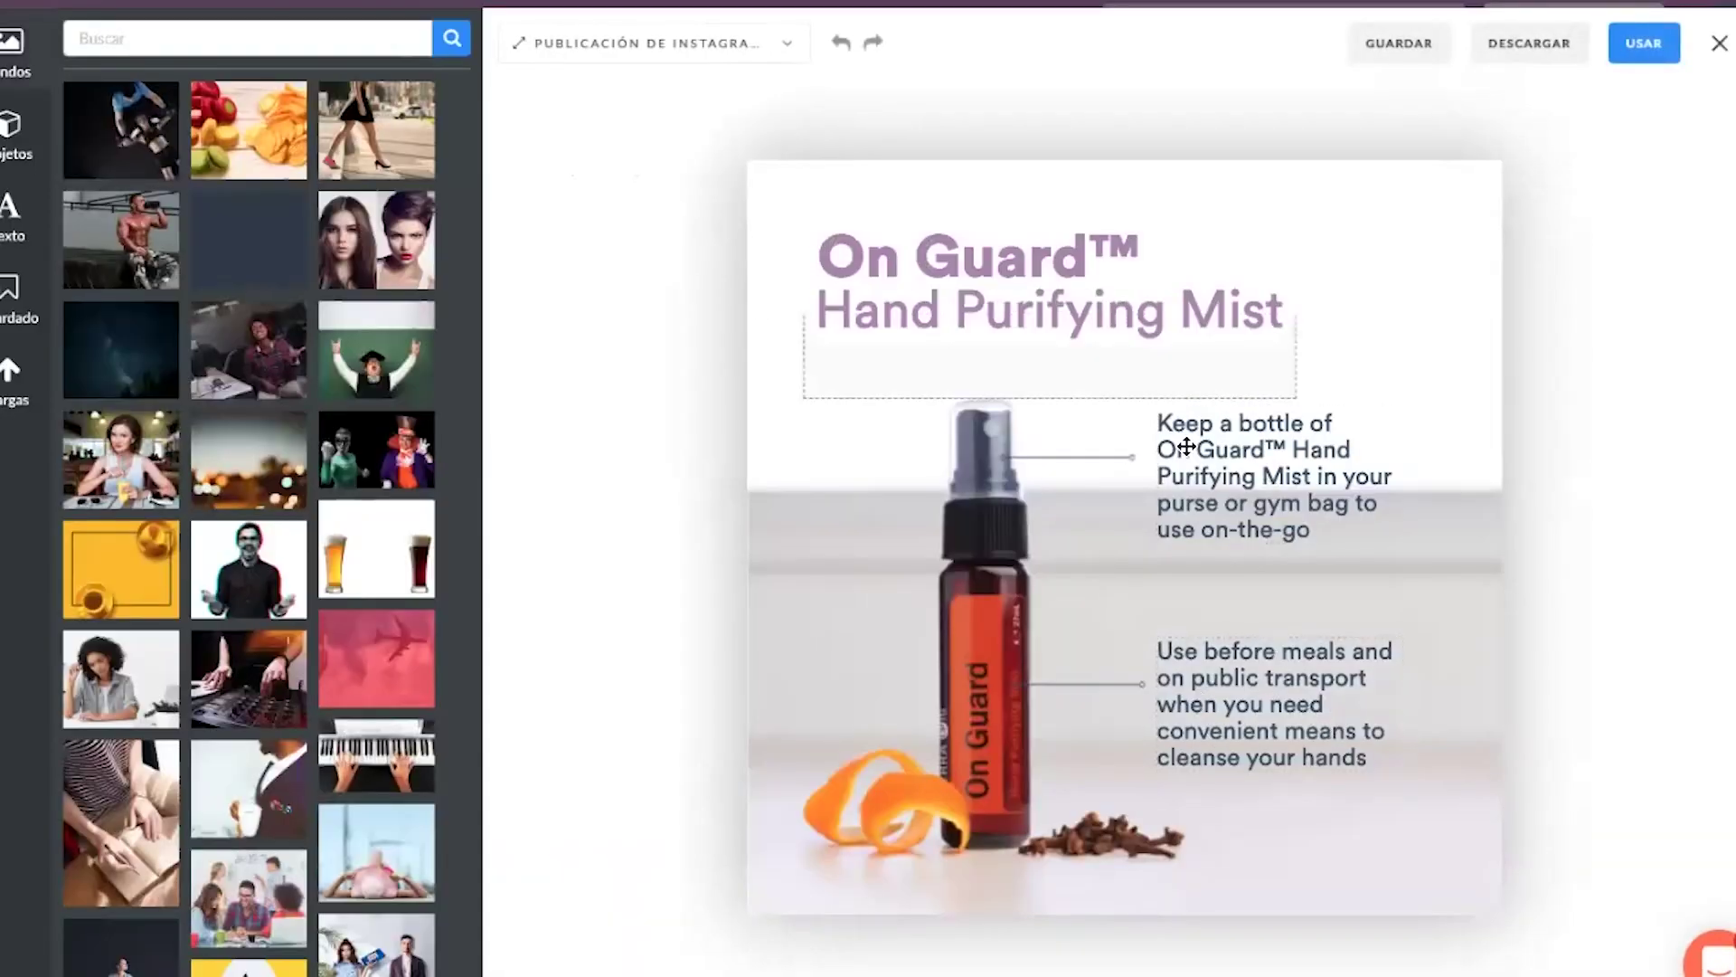
left_click(915, 282)
left_click_drag(959, 507, 853, 639)
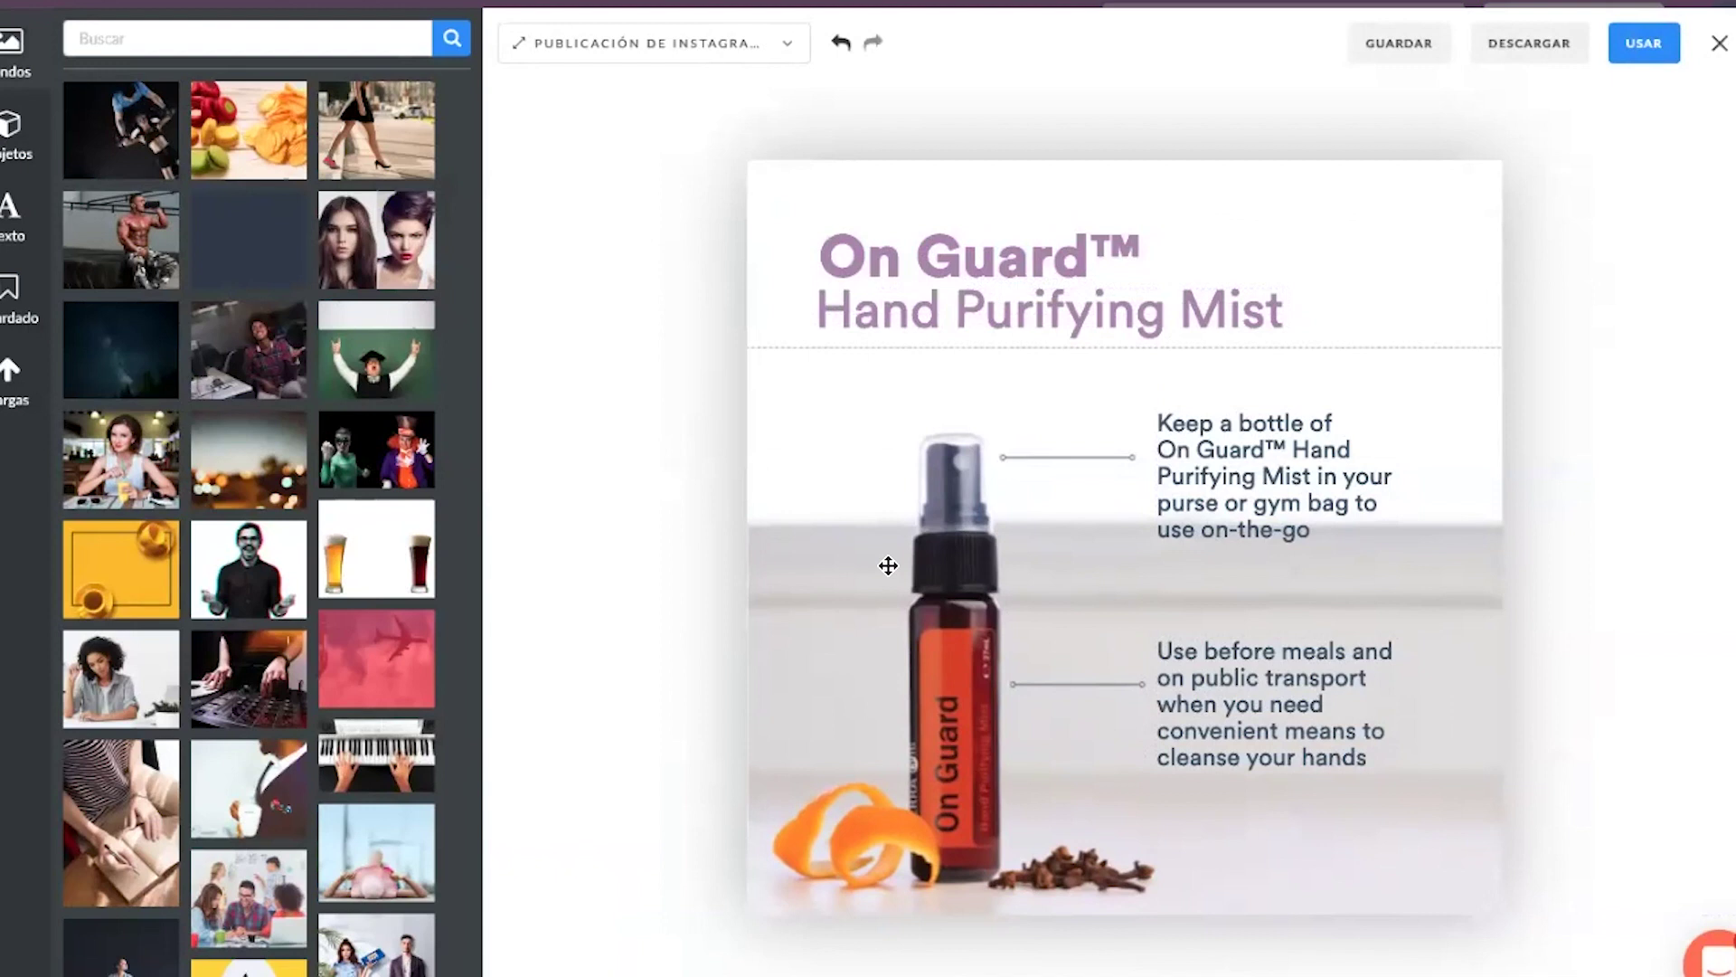
left_click(11, 127)
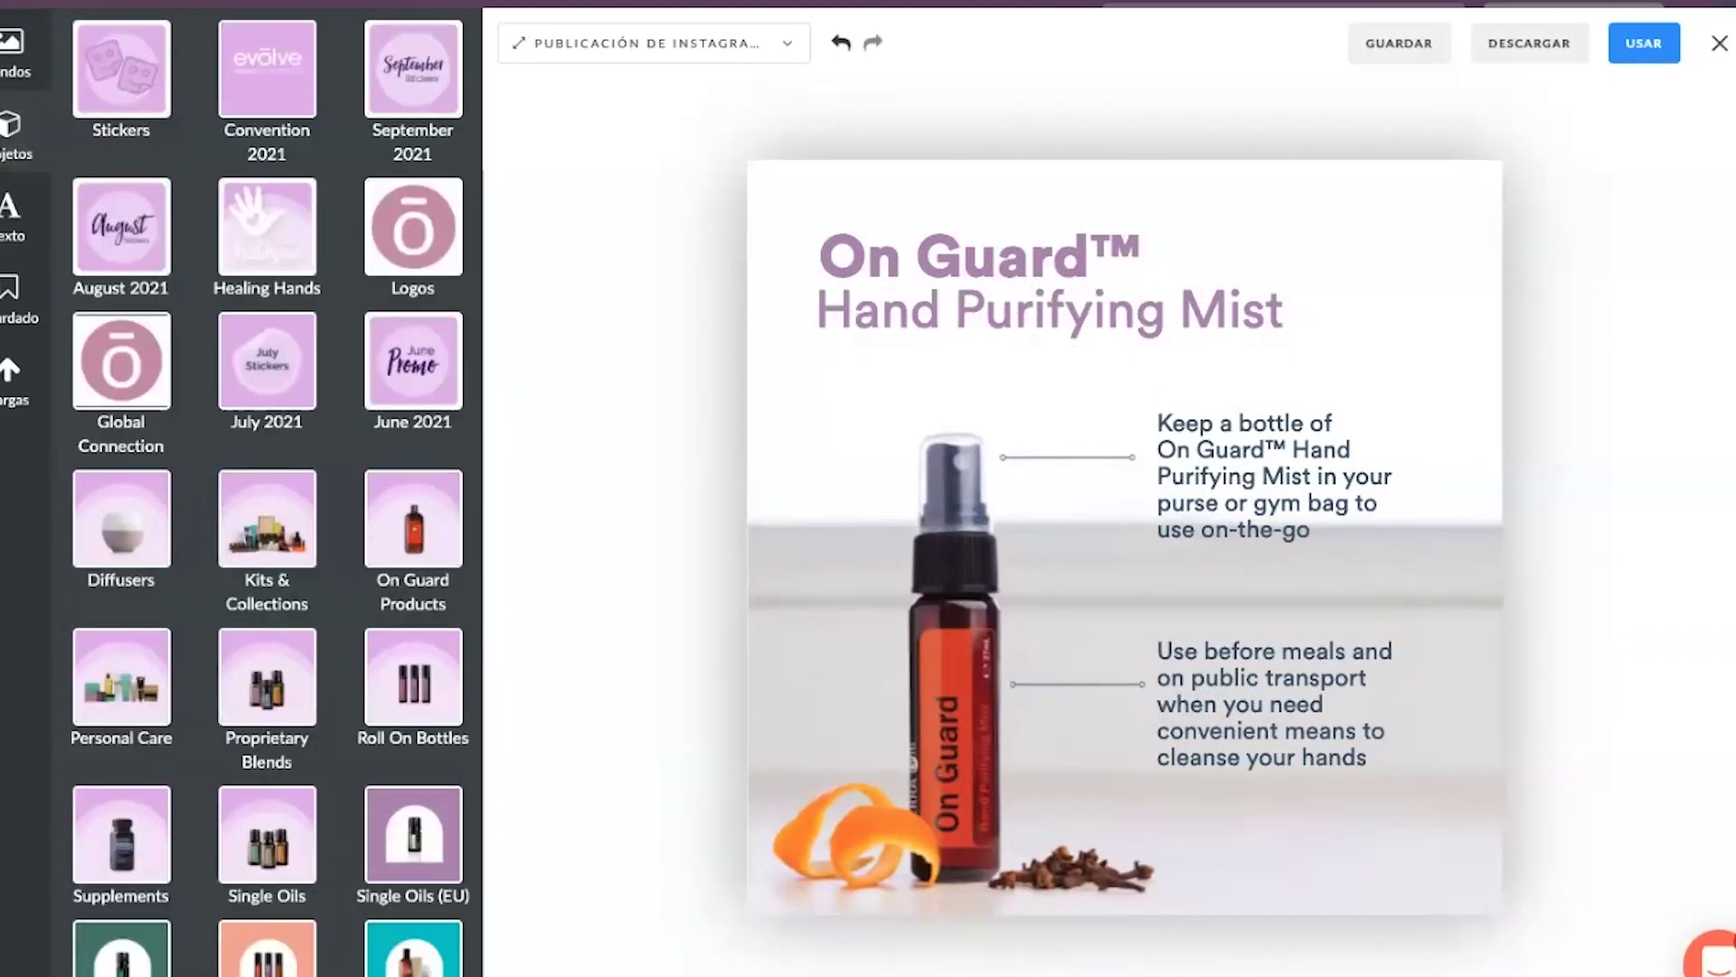
left_click(1005, 294)
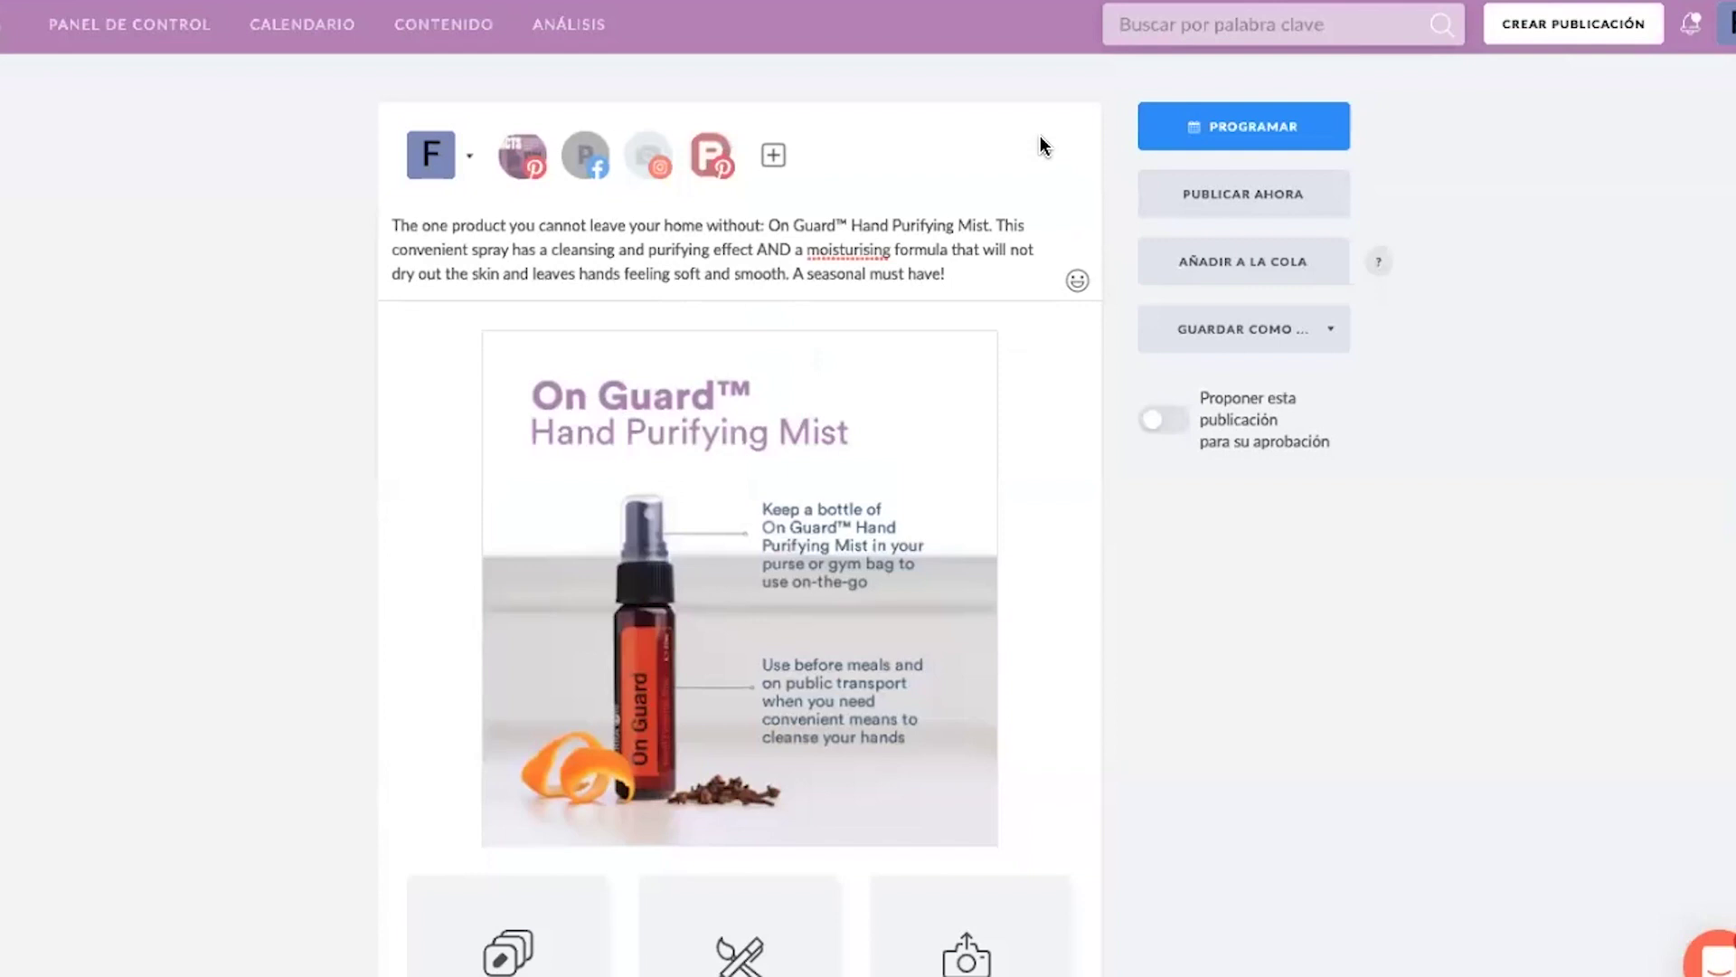
- Open the Oktober 2021 collection in Monthly Templates (DE), inside Europe's Deutsch folder of the post ideas library
mouse_move(458, 46)
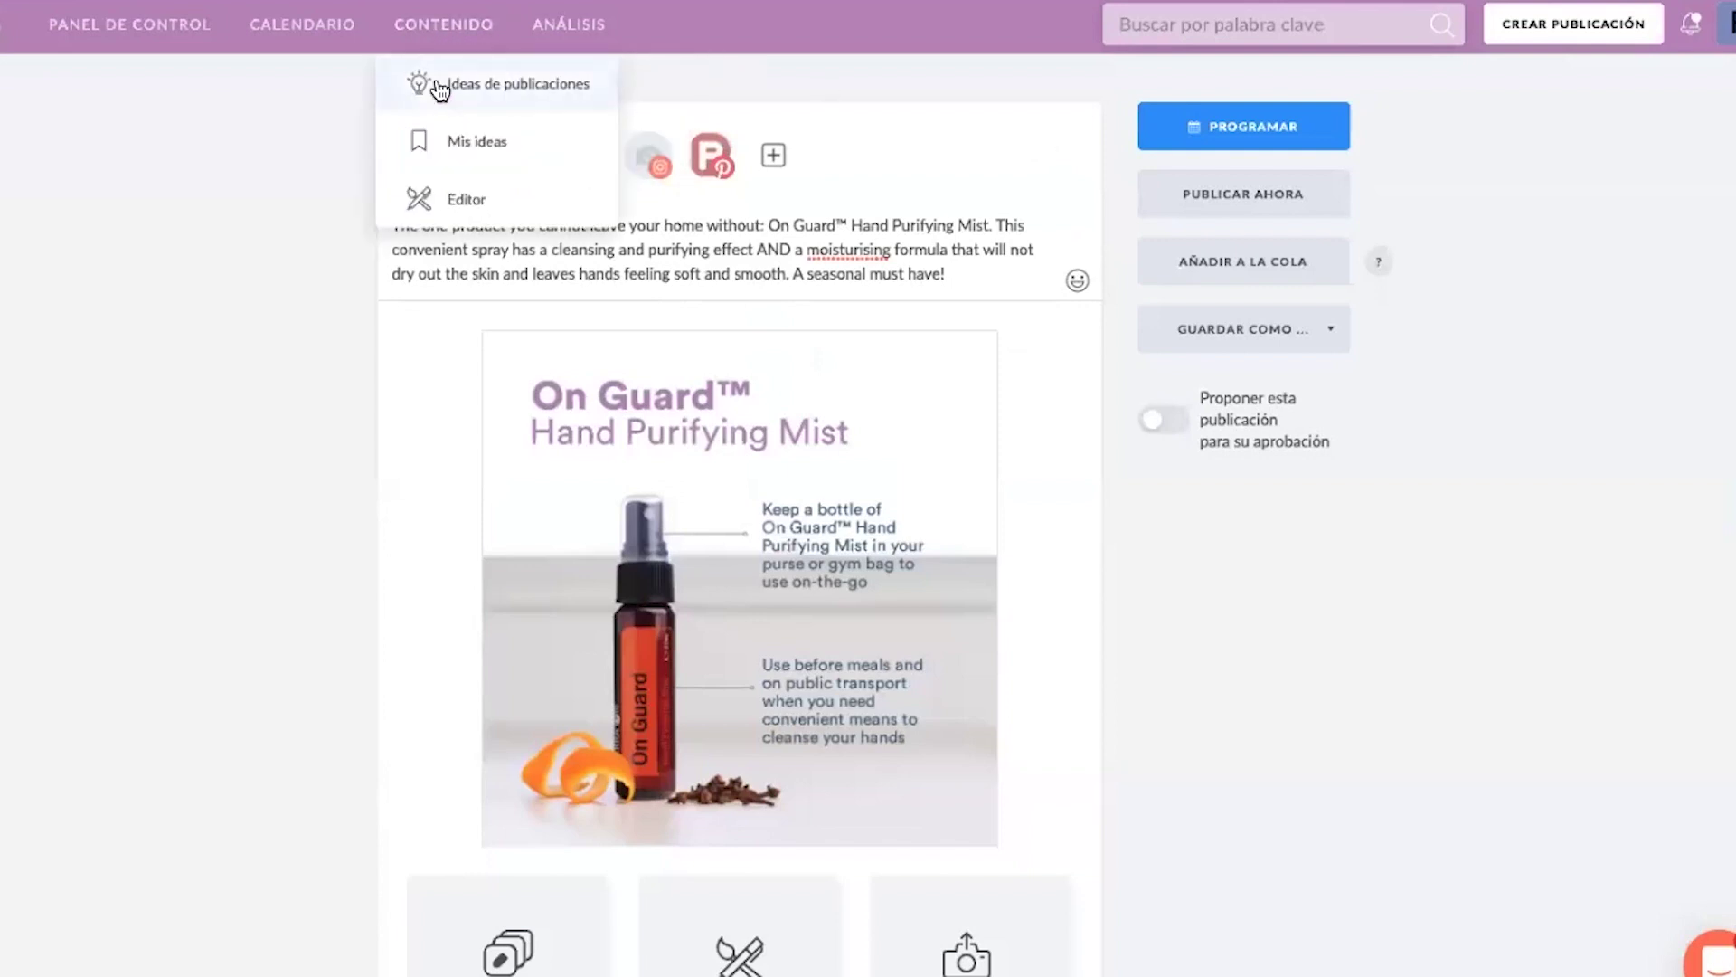
left_click(436, 83)
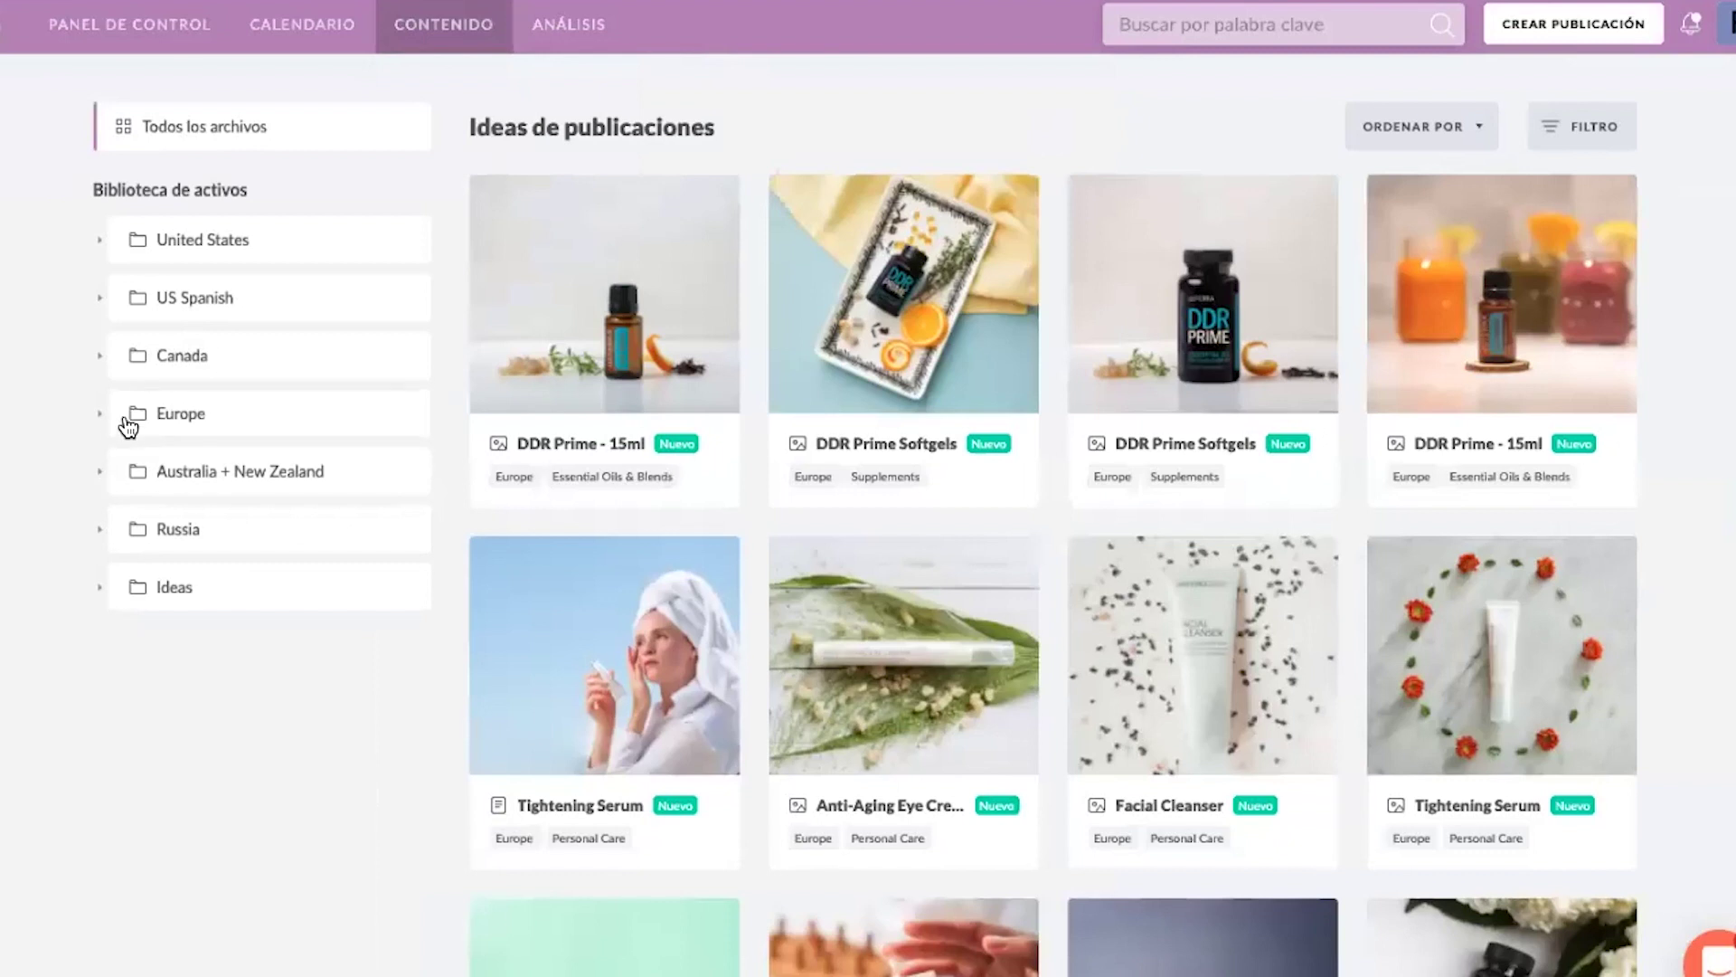
left_click(99, 413)
scroll(145, 588, "down", 2)
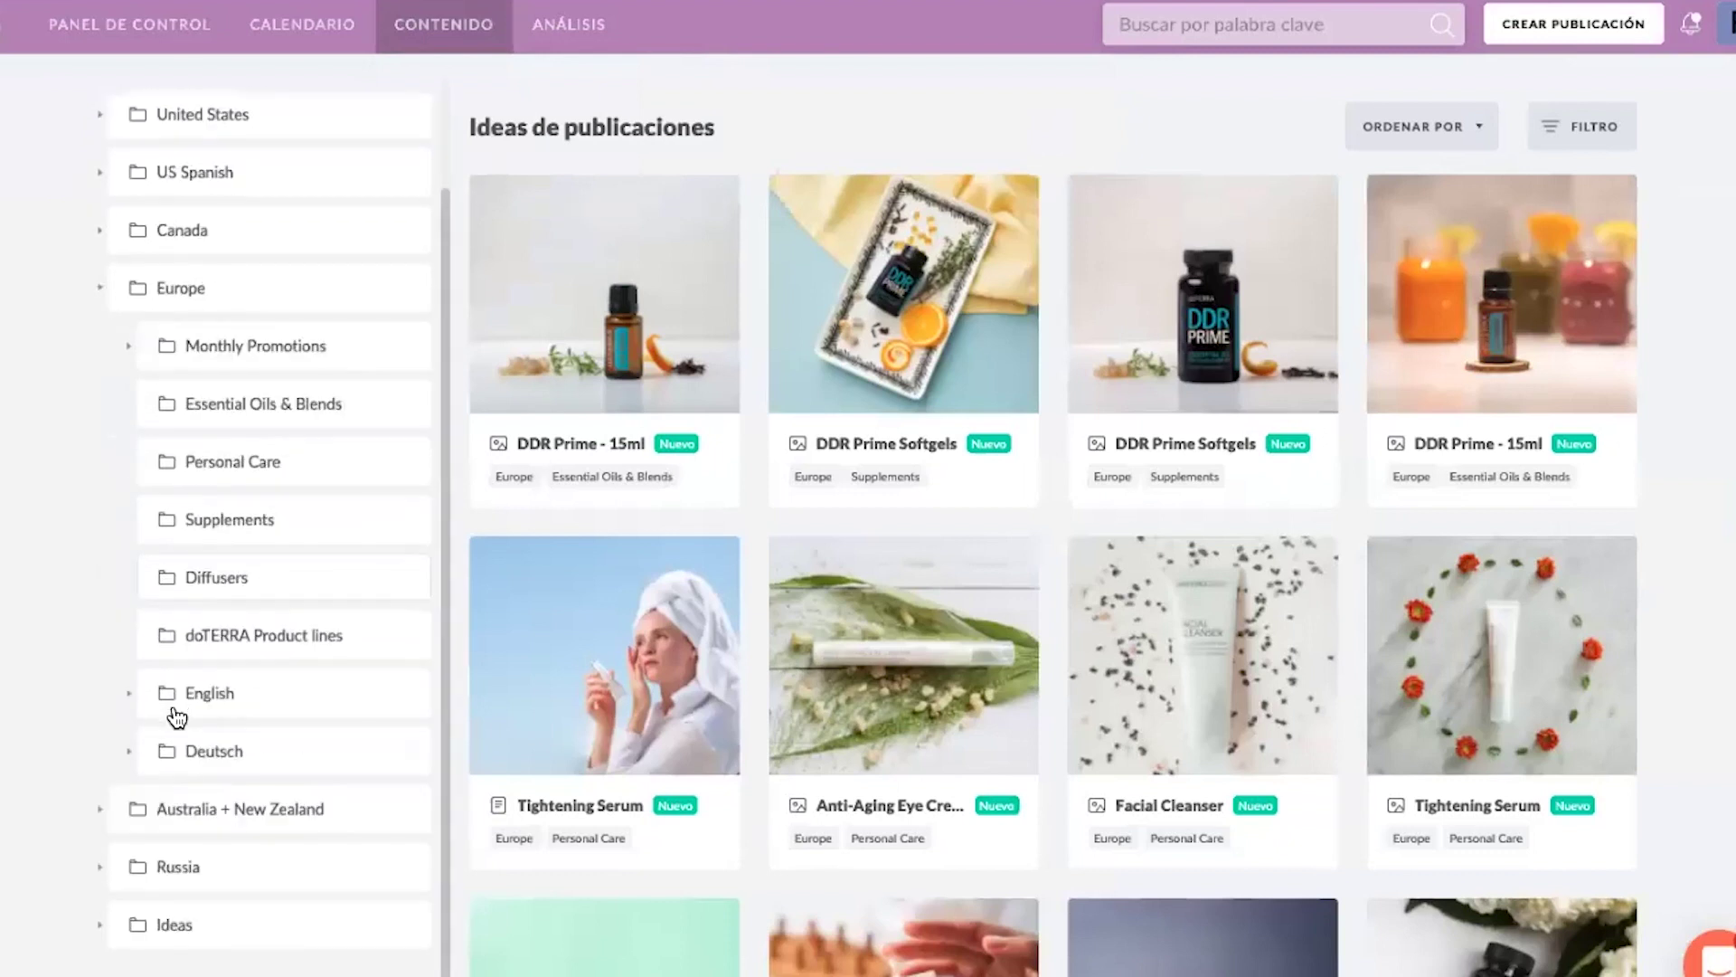
left_click(152, 756)
scroll(411, 721, "down", 3)
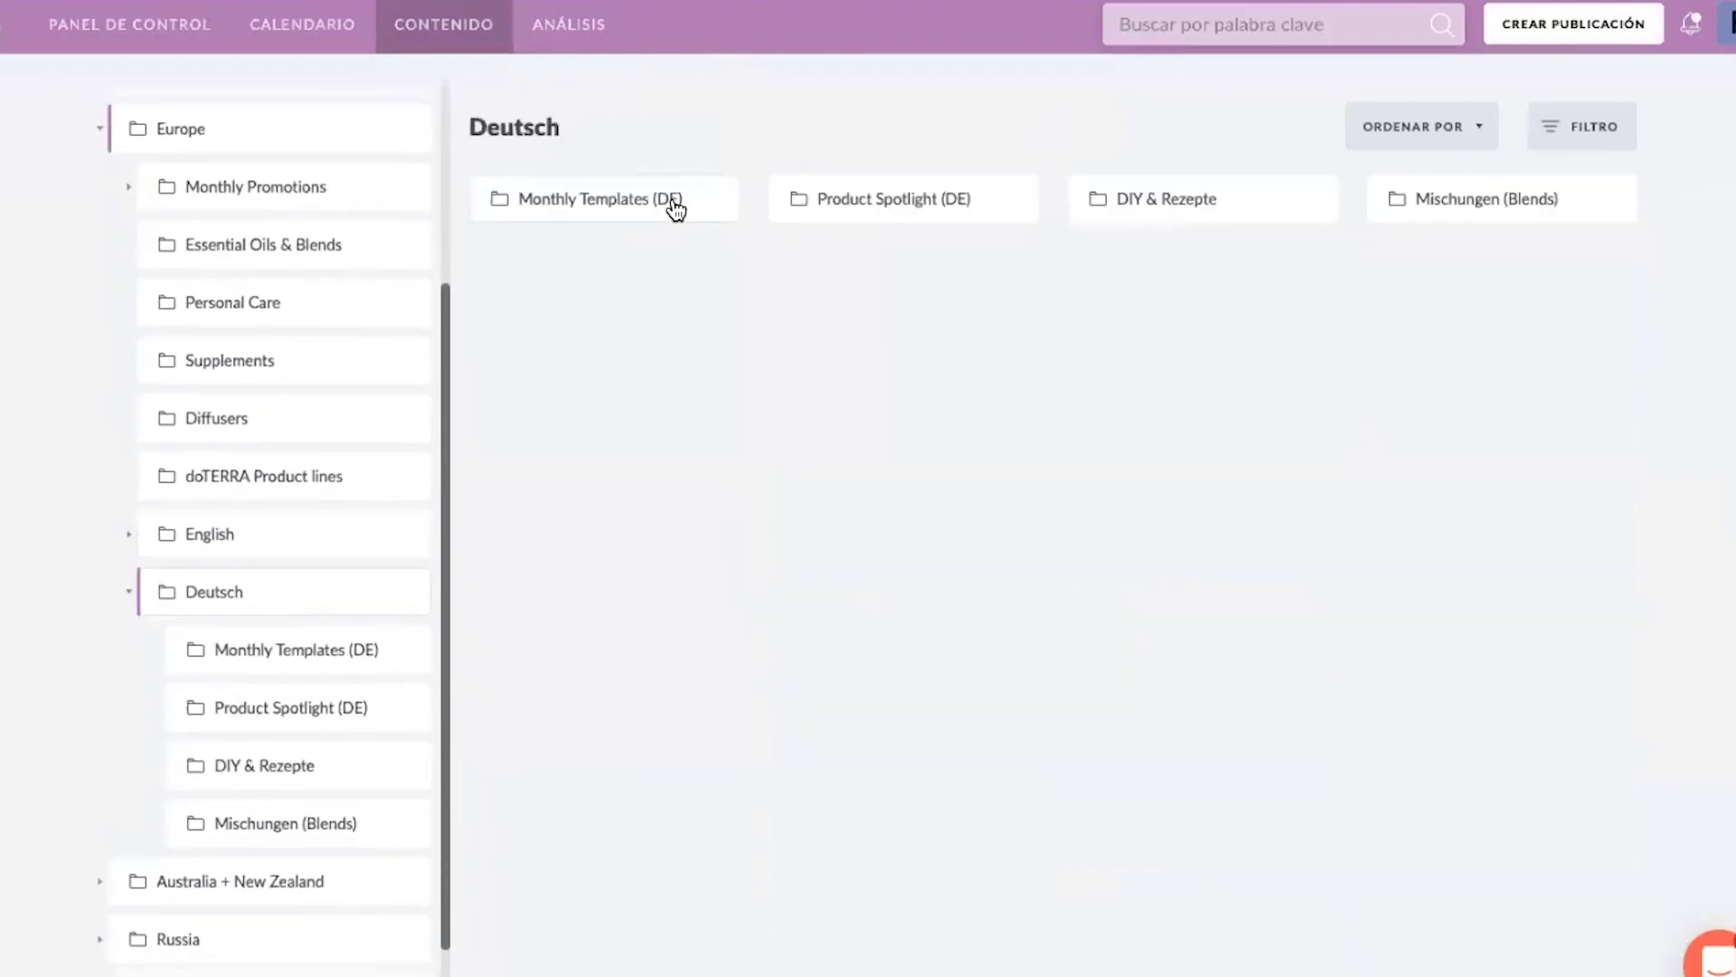
left_click(671, 205)
left_click(640, 198)
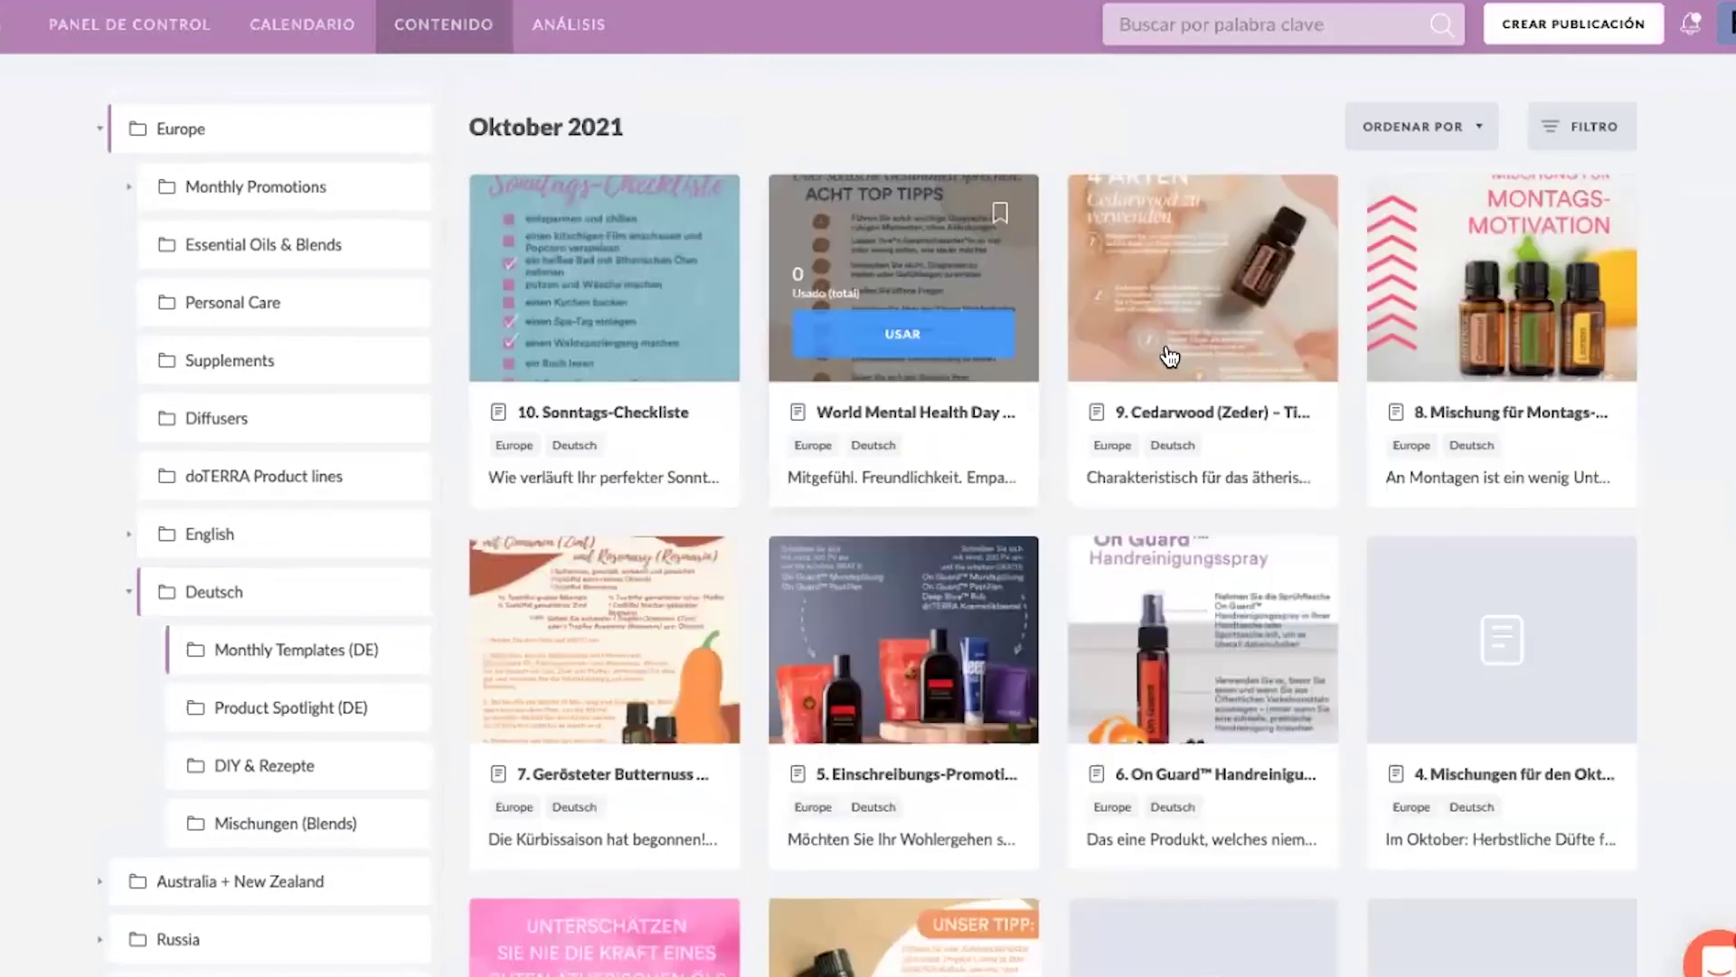
- Start a post from the On Guard Handreinigungsspray template in the Oktober 2021 collection
scroll(1417, 565, "down", 1)
scroll(1417, 566, "down", 2)
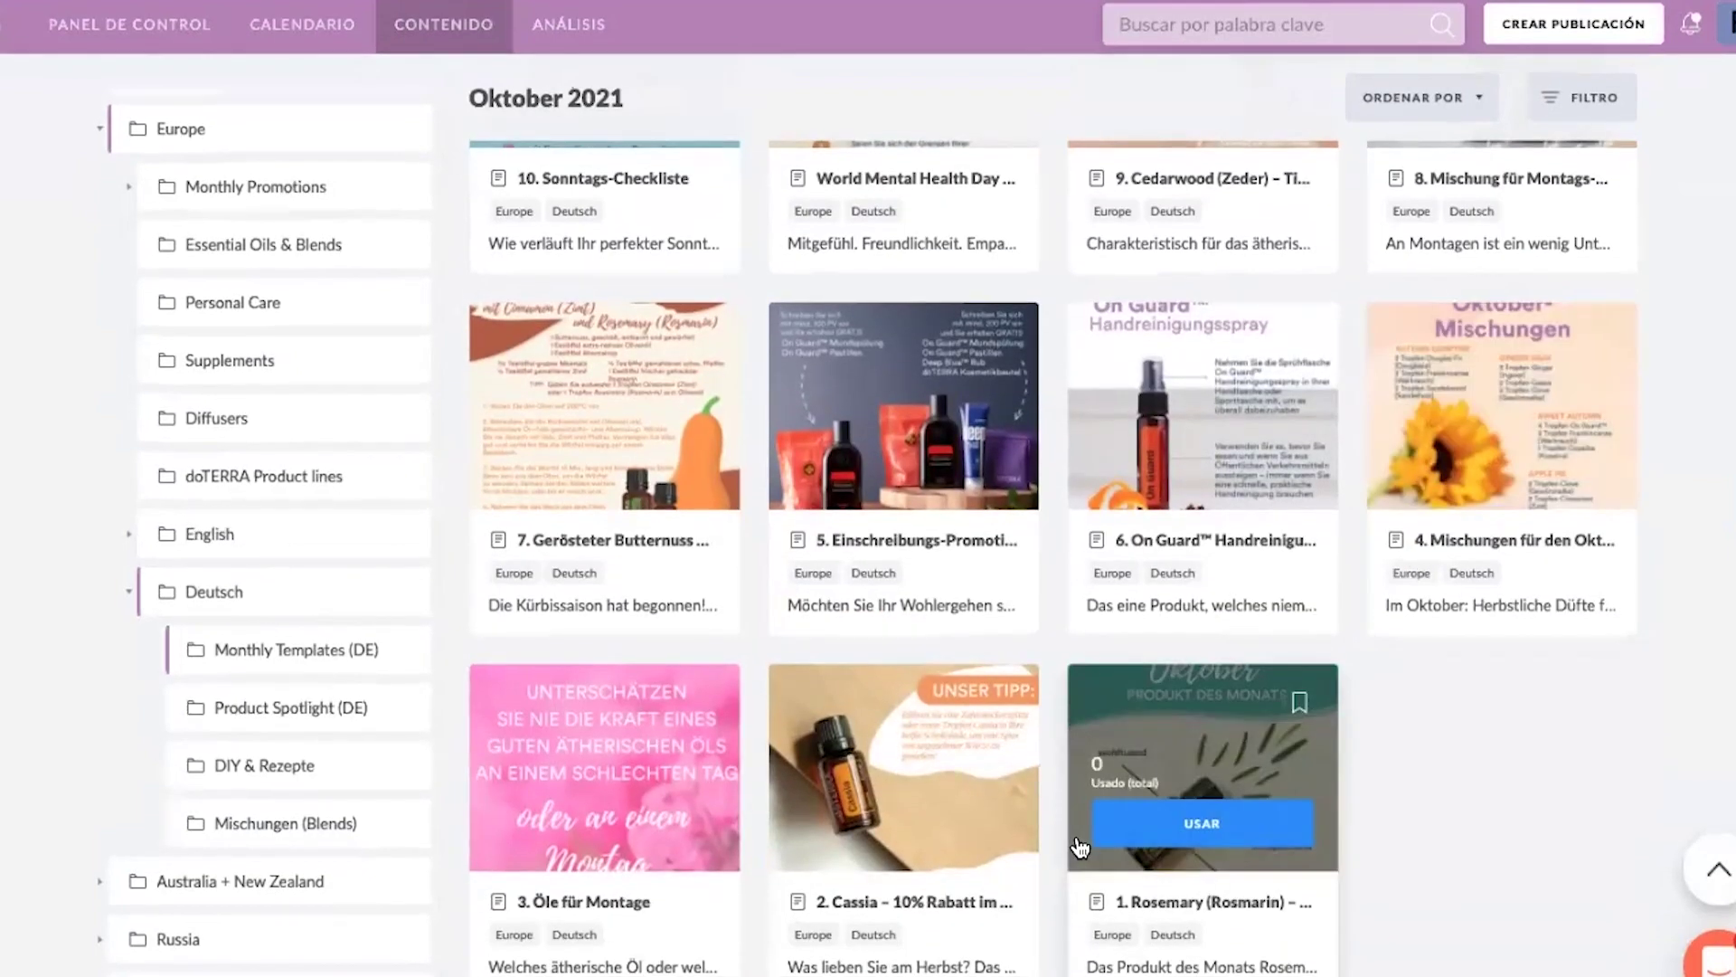
left_click(1228, 464)
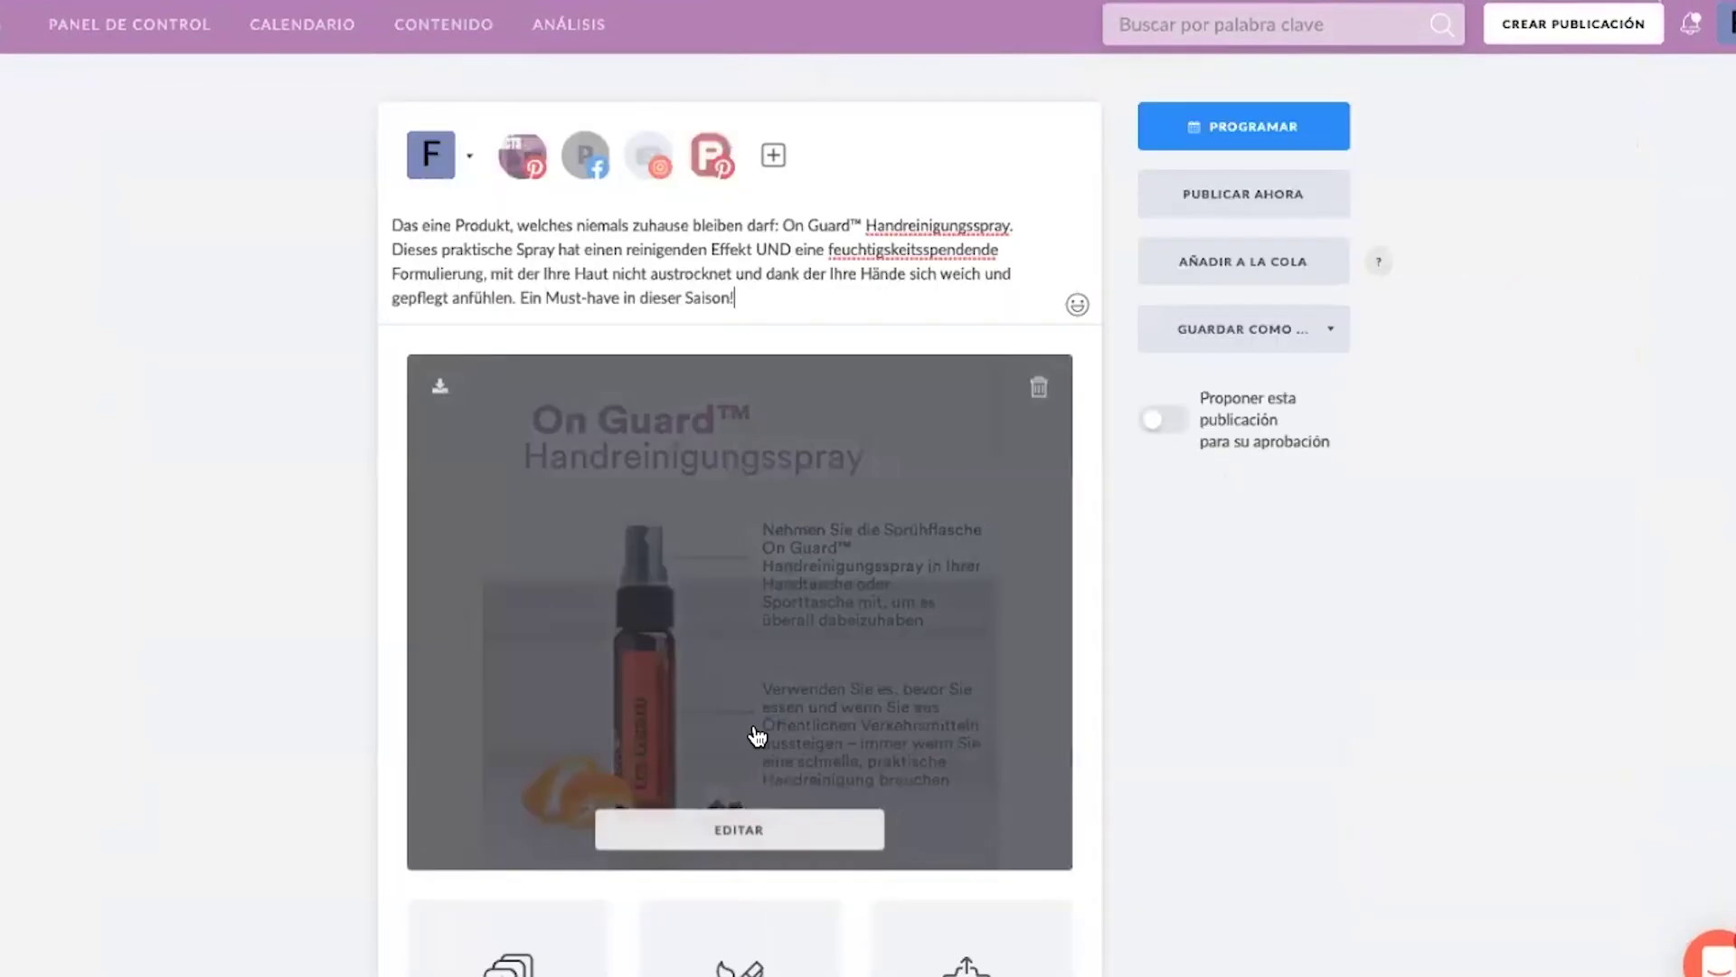
- Open the post's image in the image editor, show the object categories, and use the design in the post
left_click(736, 826)
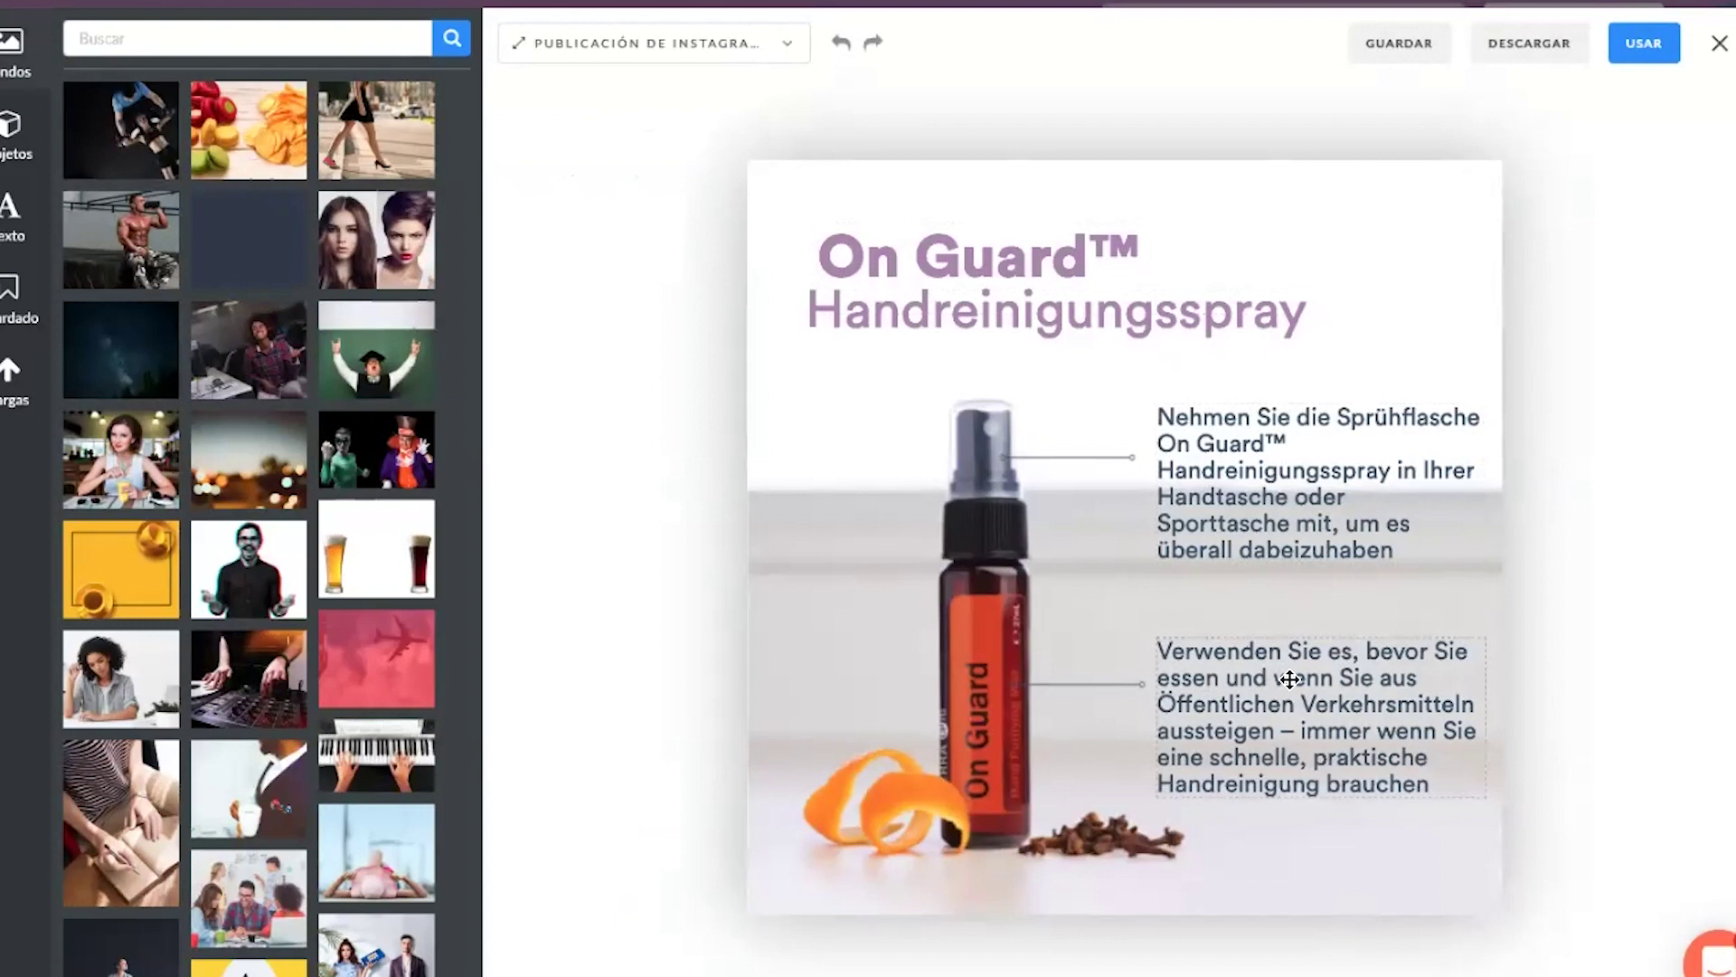
left_click(11, 135)
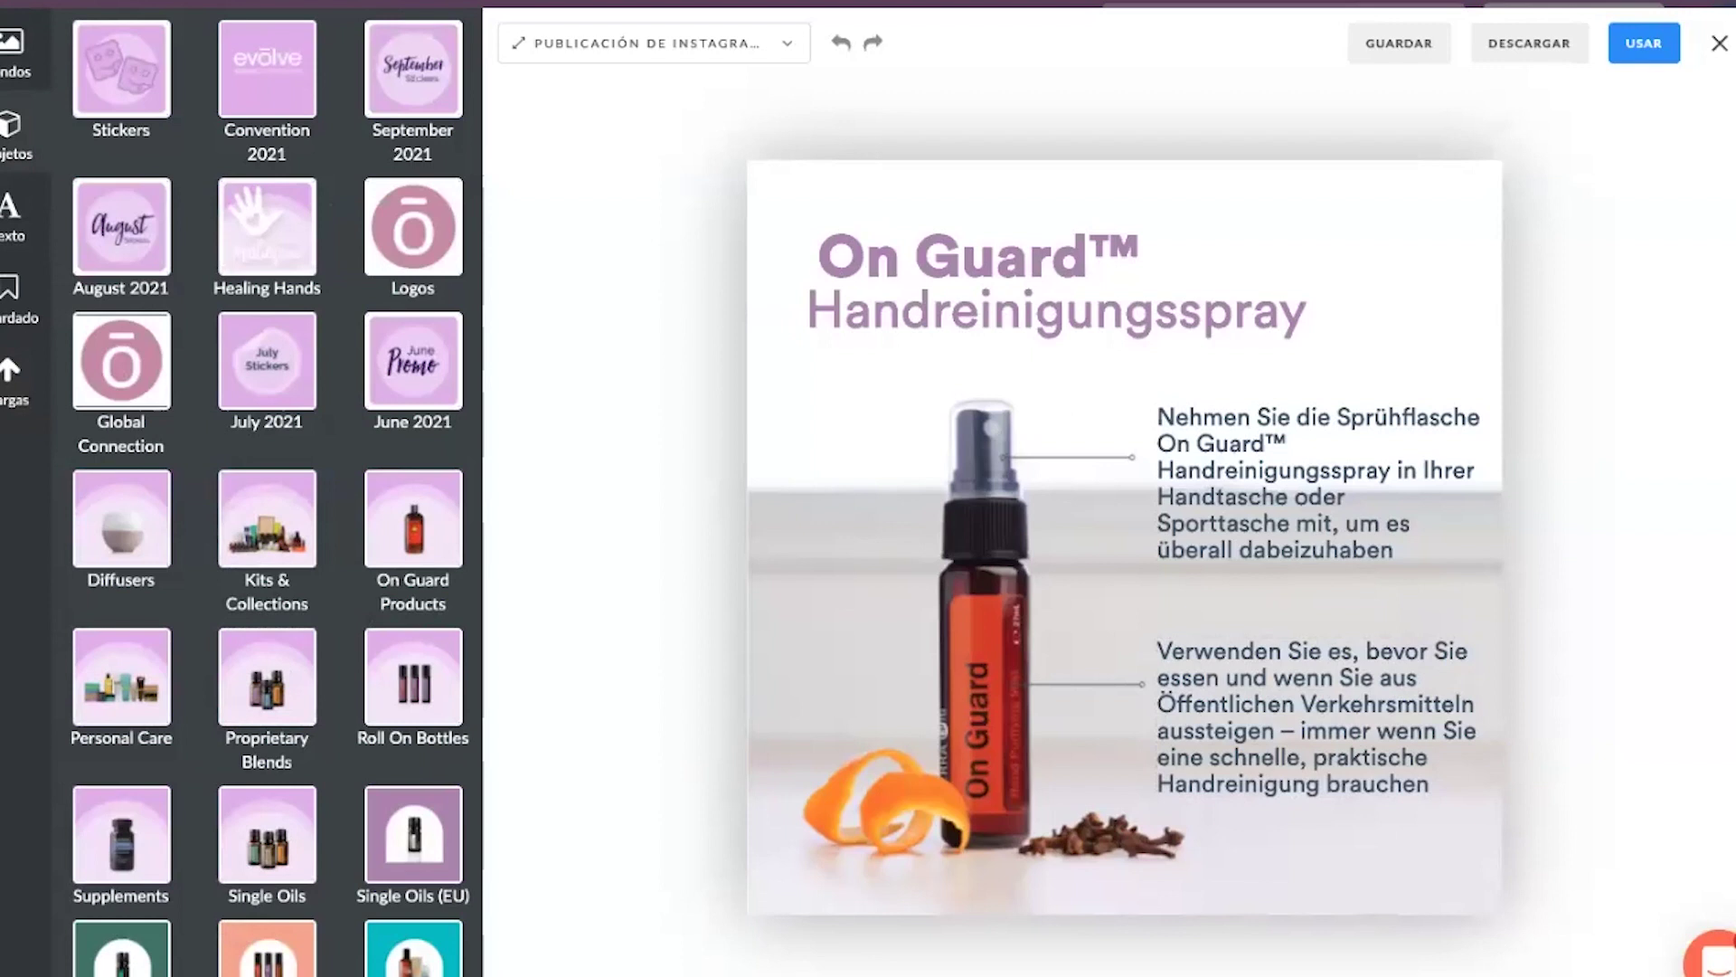
left_click(1644, 42)
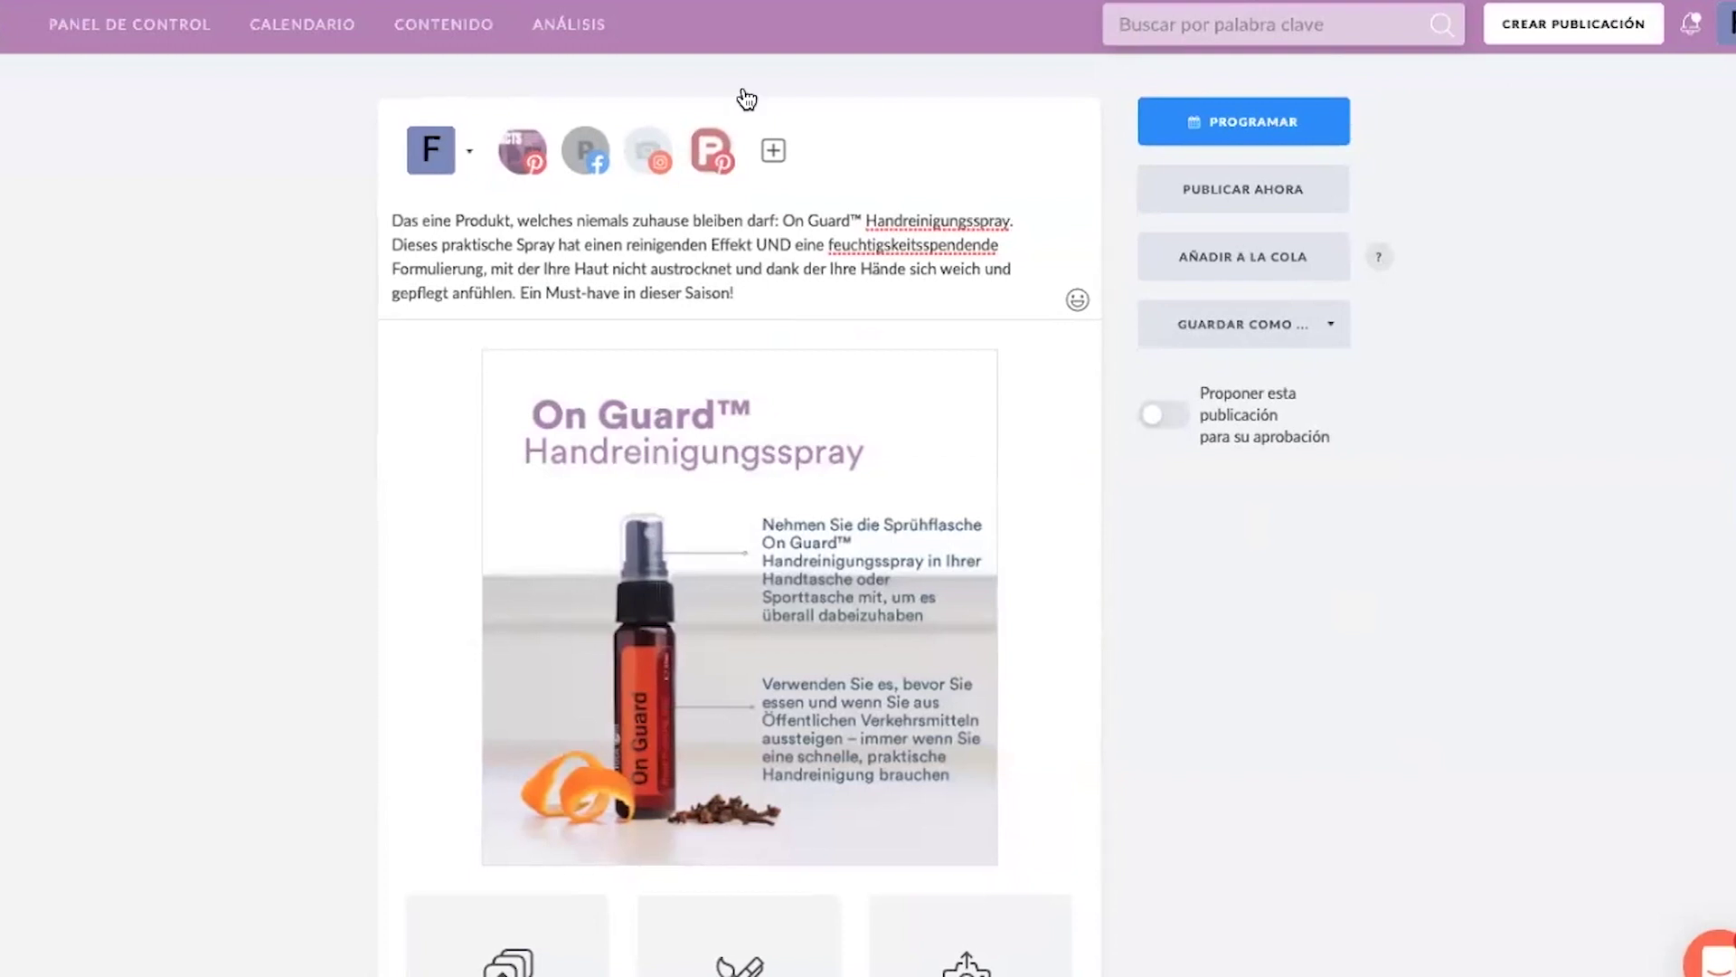
- Schedule the On Guard post to the Instagram account for Sun, 10 Oct 2021 at 13:28 and view it in the calendar
left_click(651, 154)
left_click(1175, 122)
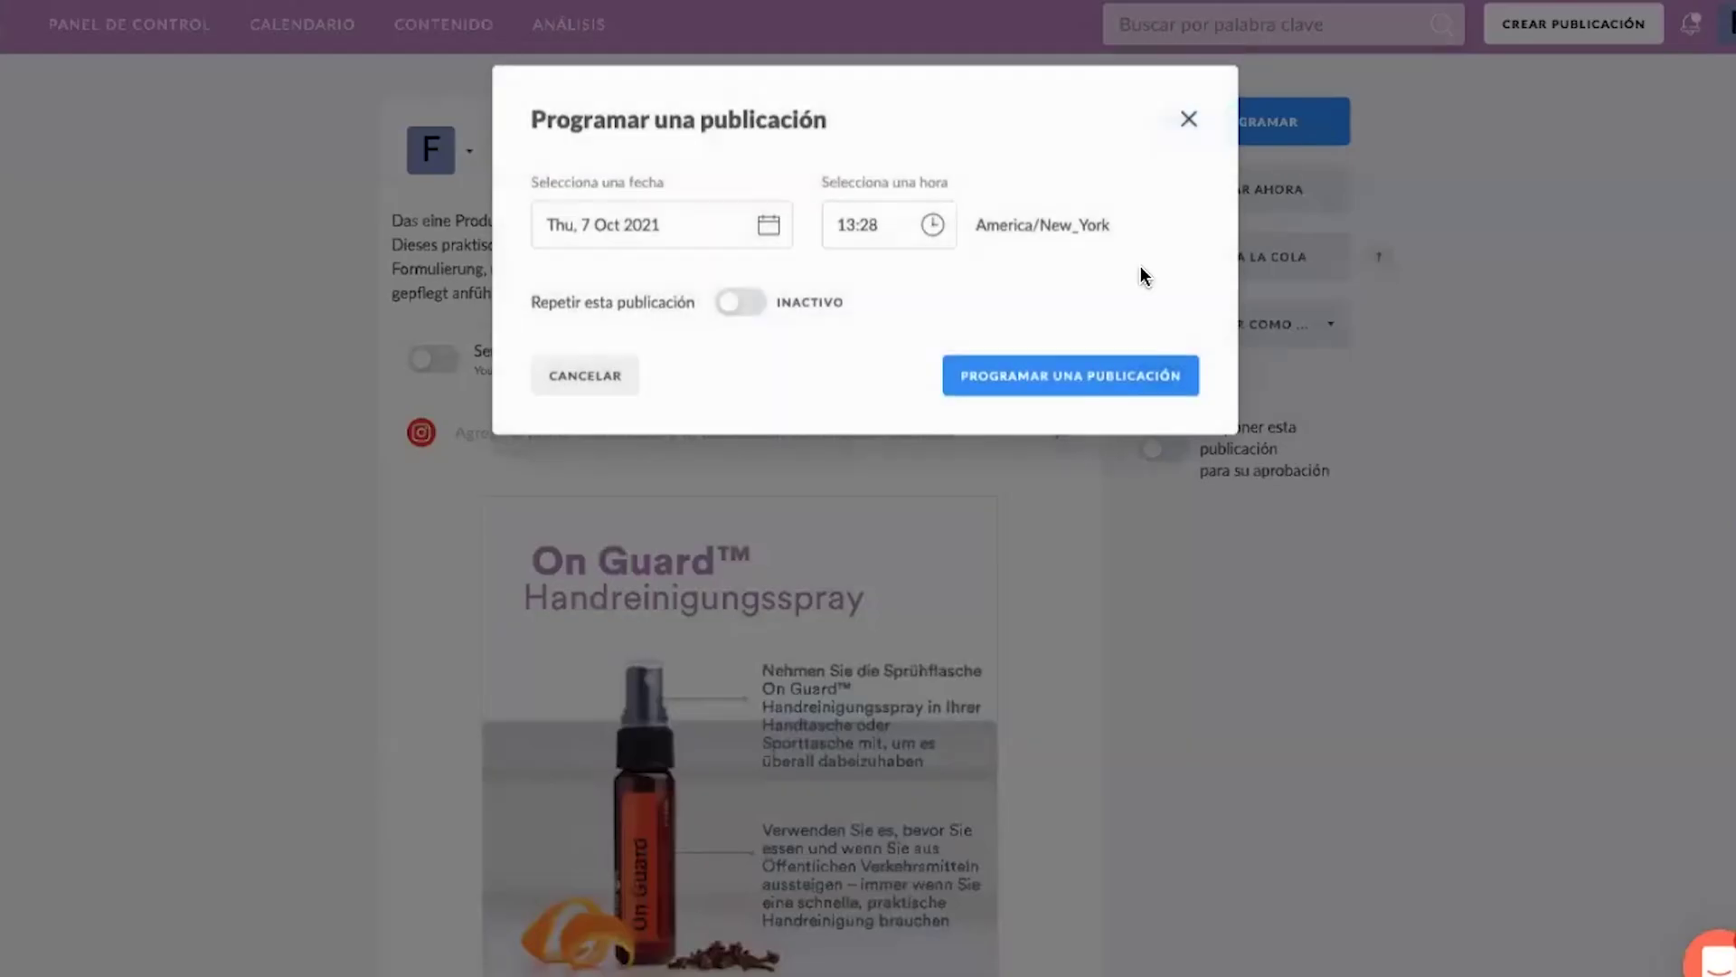
left_click(719, 240)
left_click(822, 451)
left_click(1087, 389)
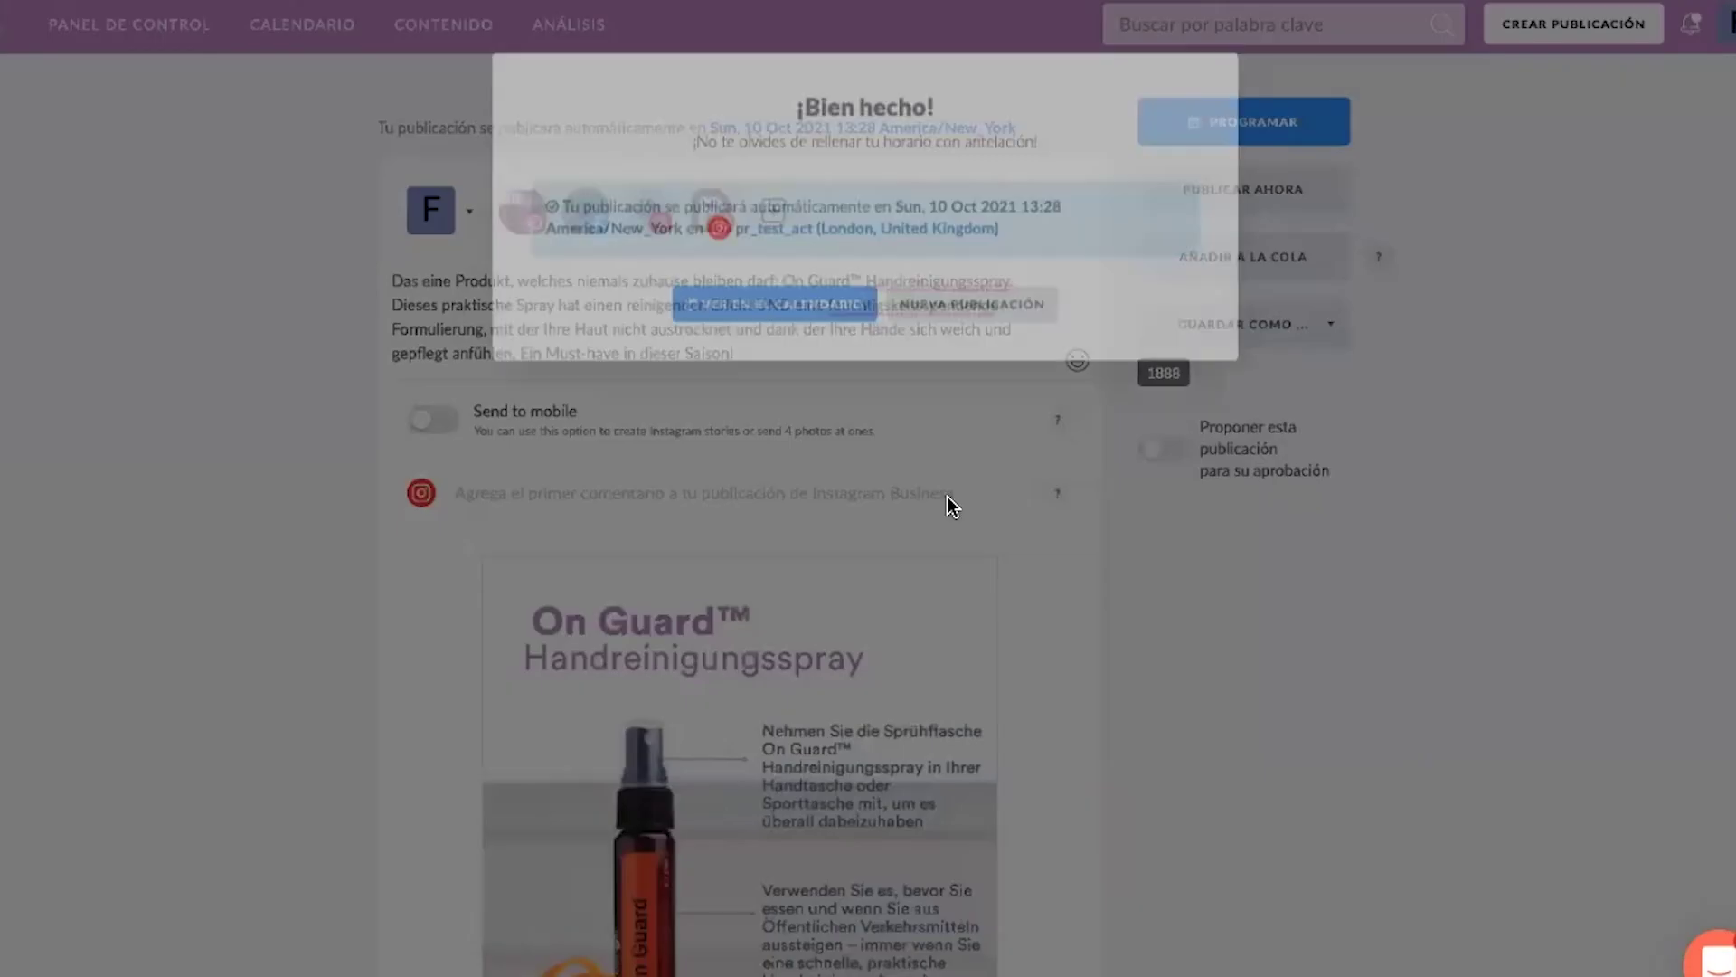
left_click(686, 314)
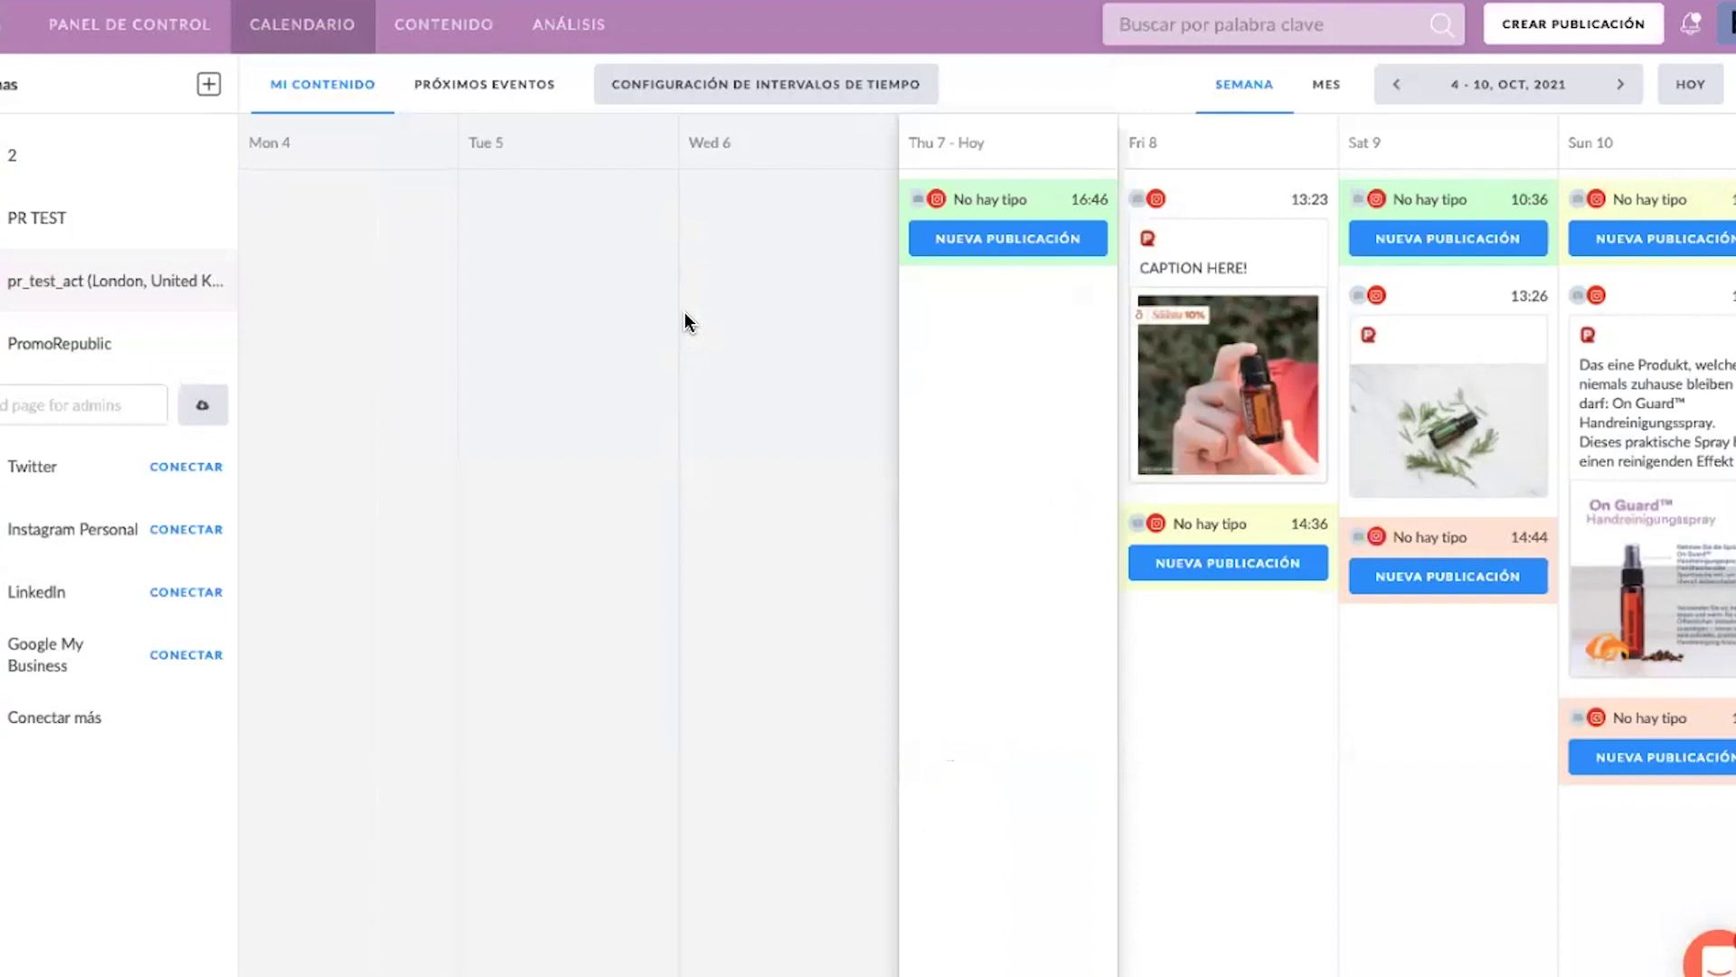
- Return to the post ideas library and expand the Europe folder
mouse_move(443, 27)
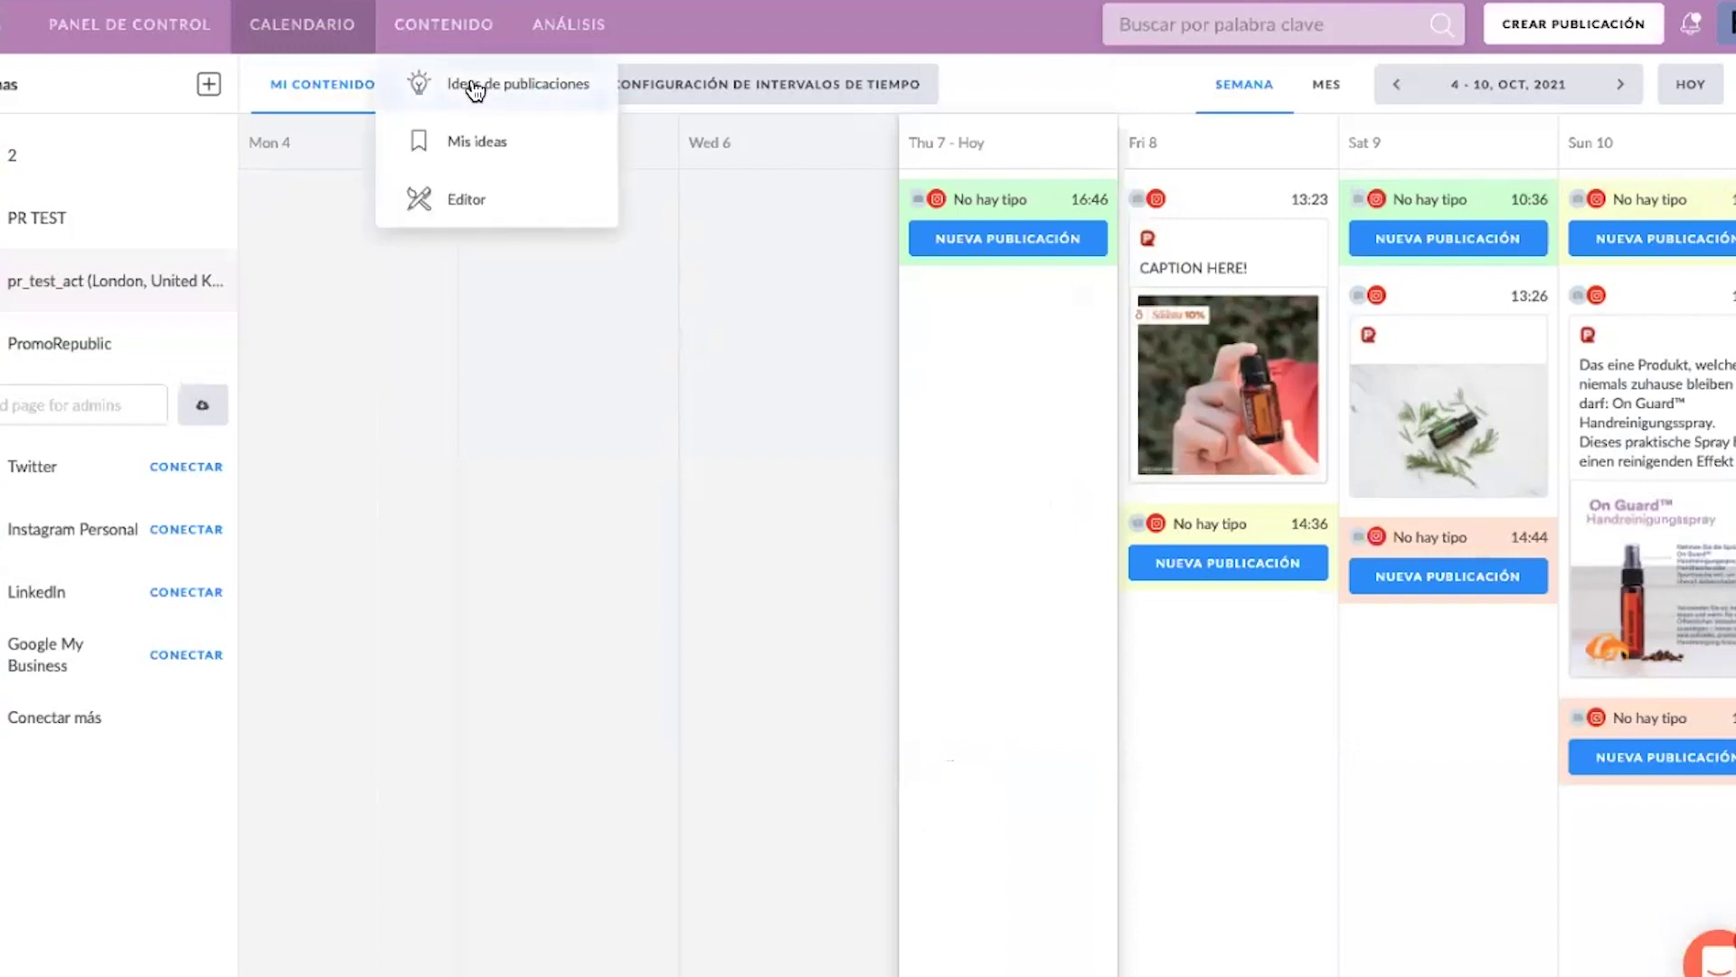
left_click(472, 83)
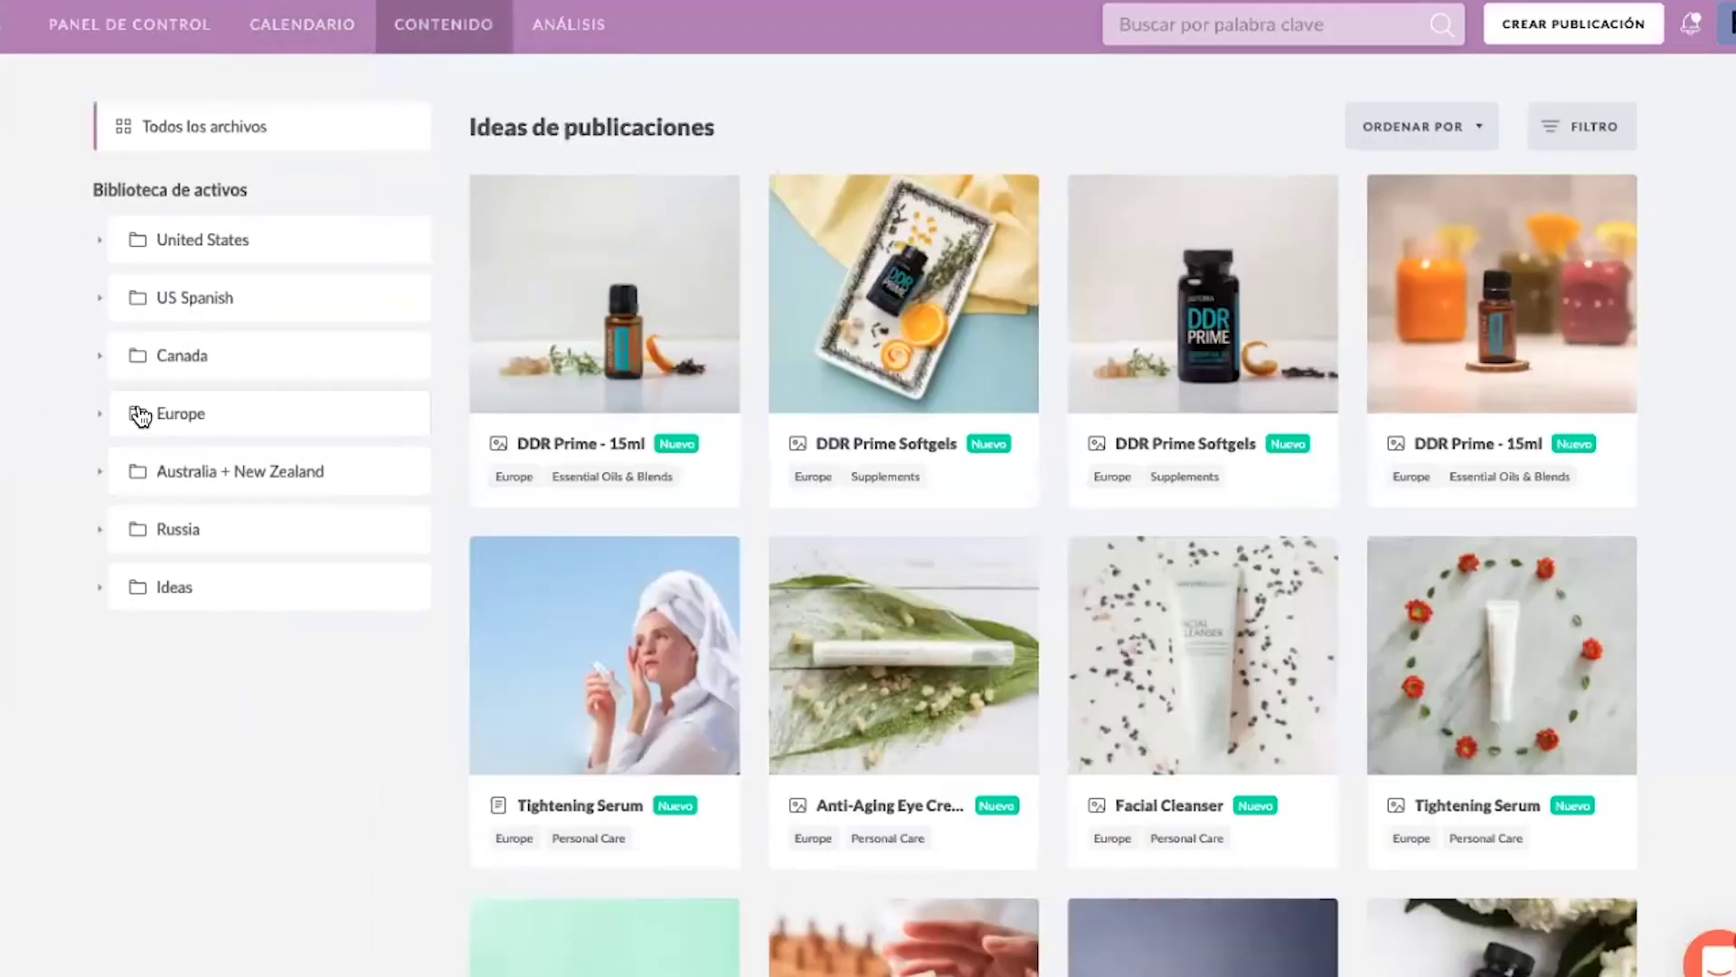
left_click(99, 413)
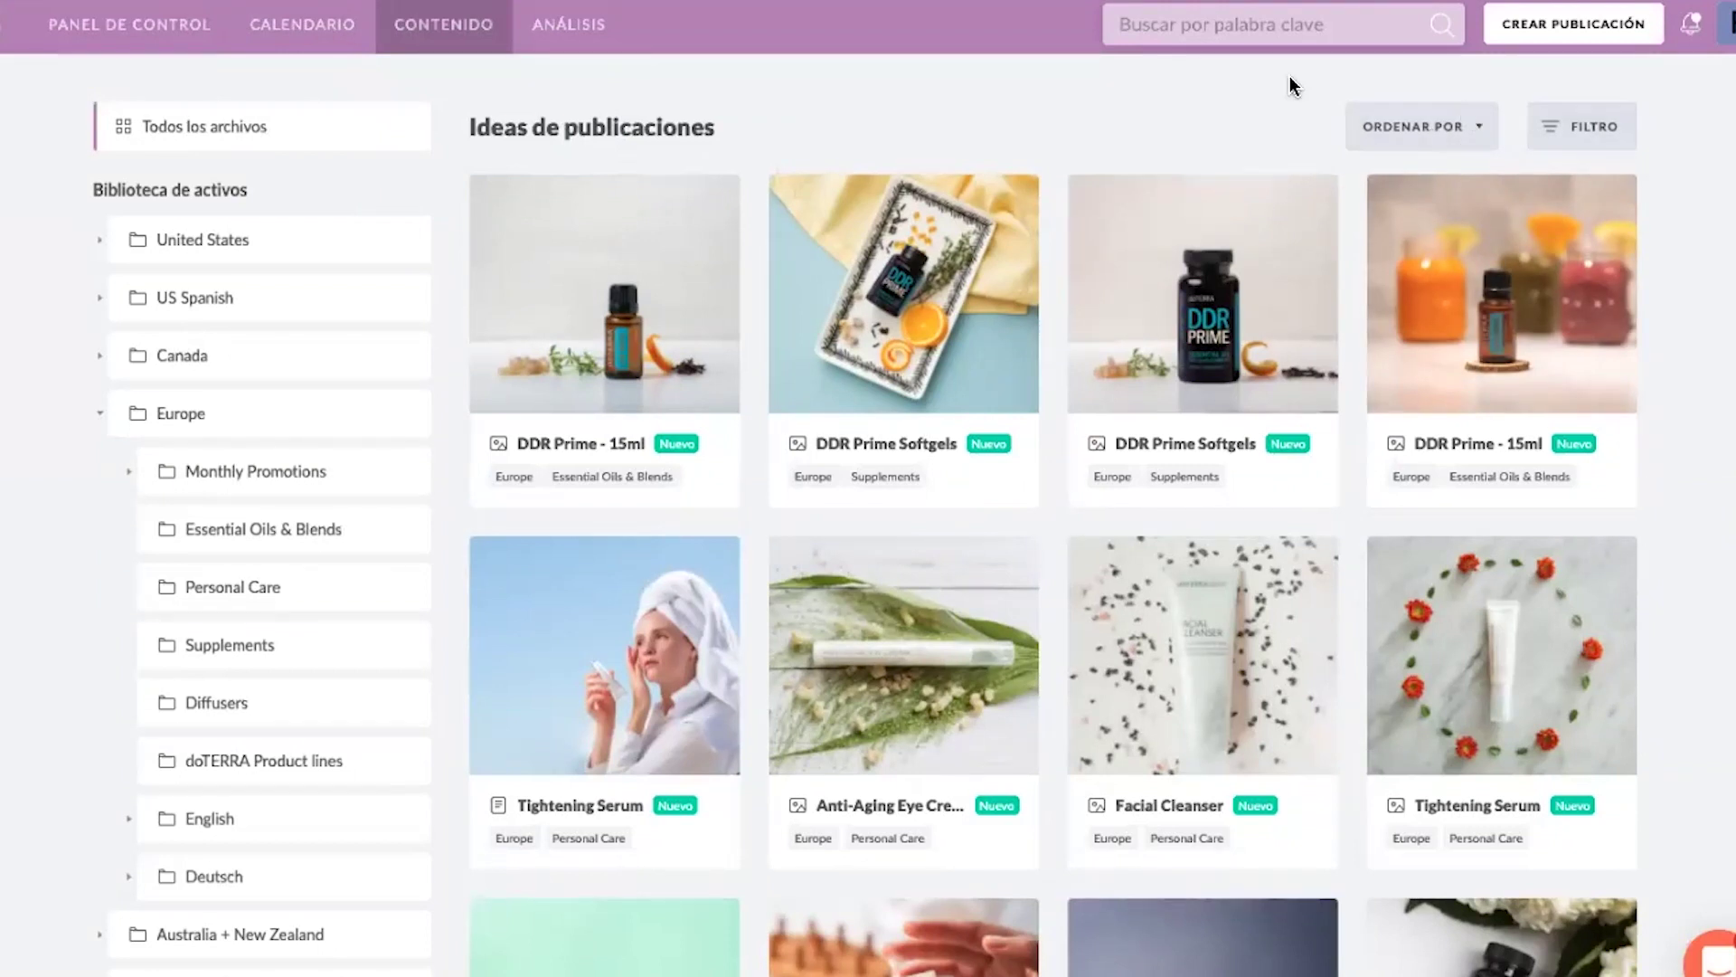
- Search the content by the keyword "europe" and look through the resulting templates
left_click(1201, 24)
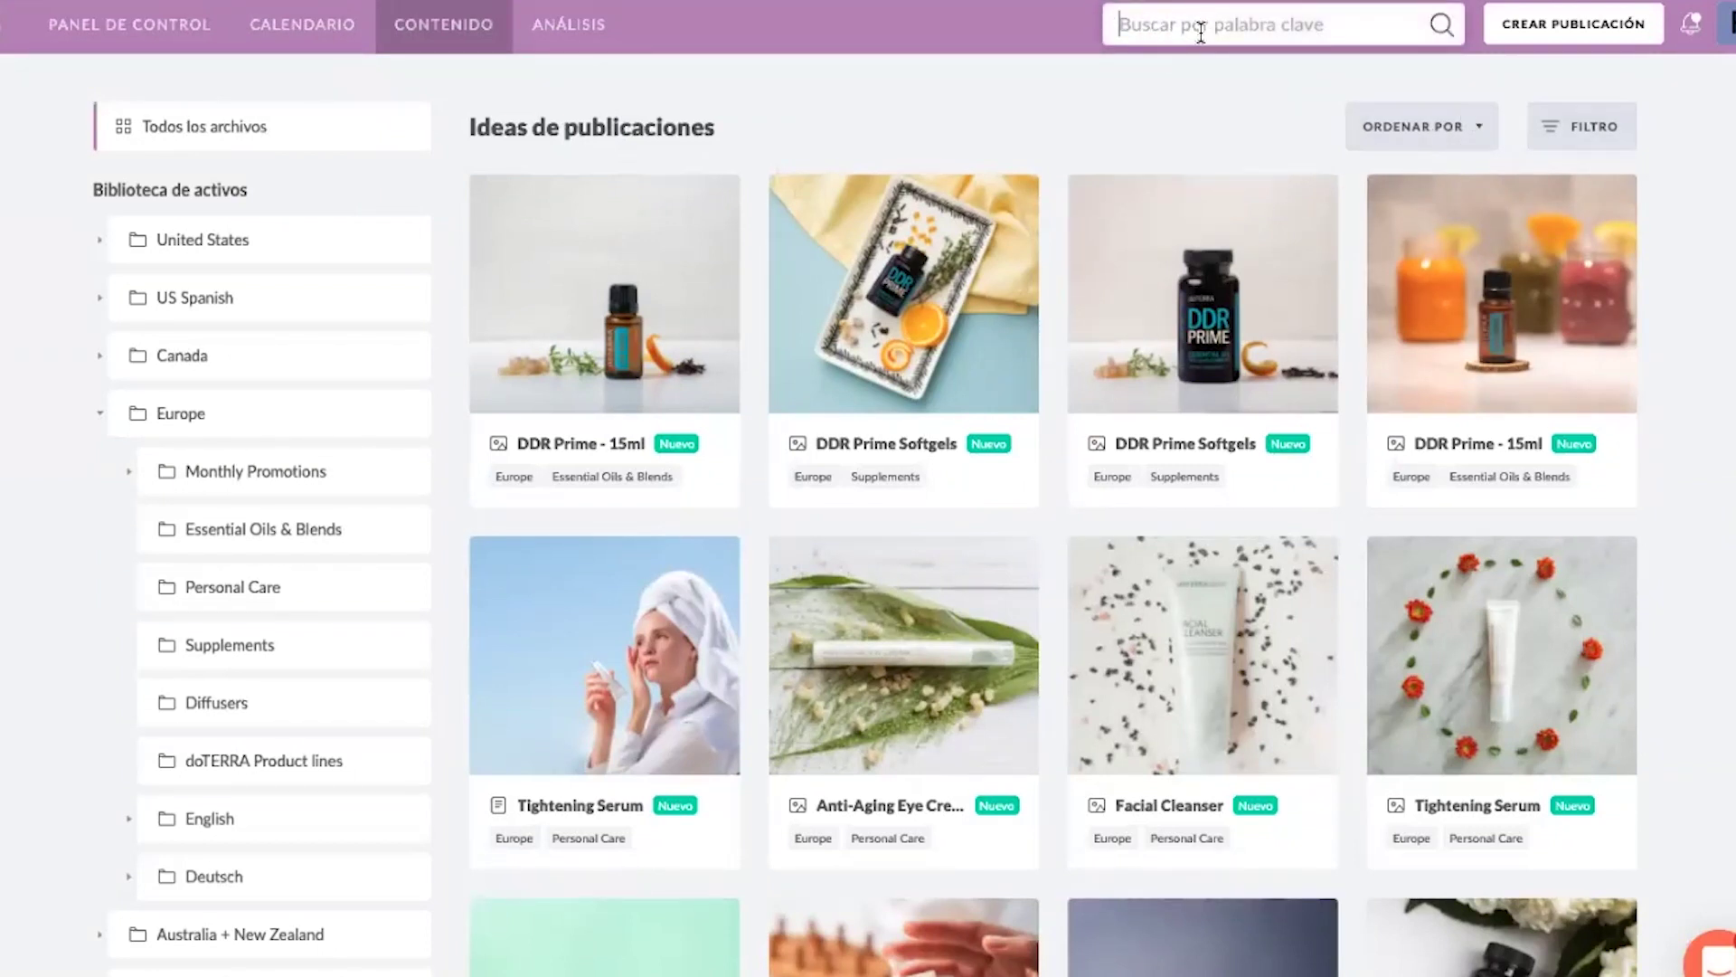
type("europe")
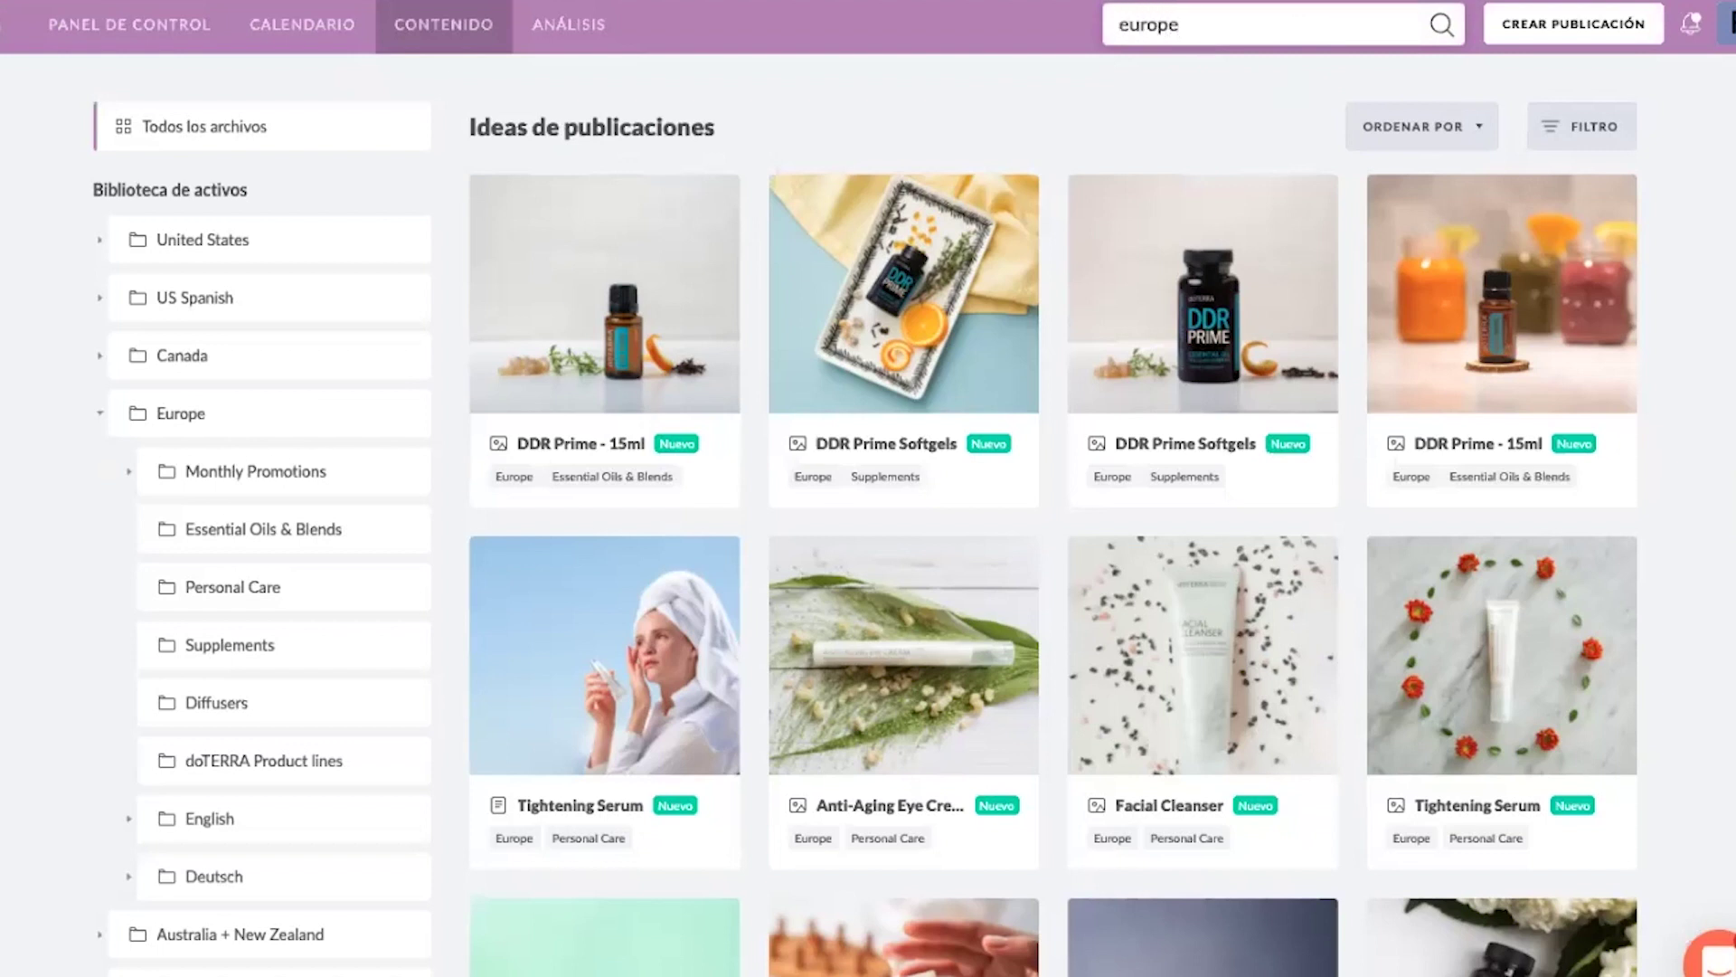
key("Return")
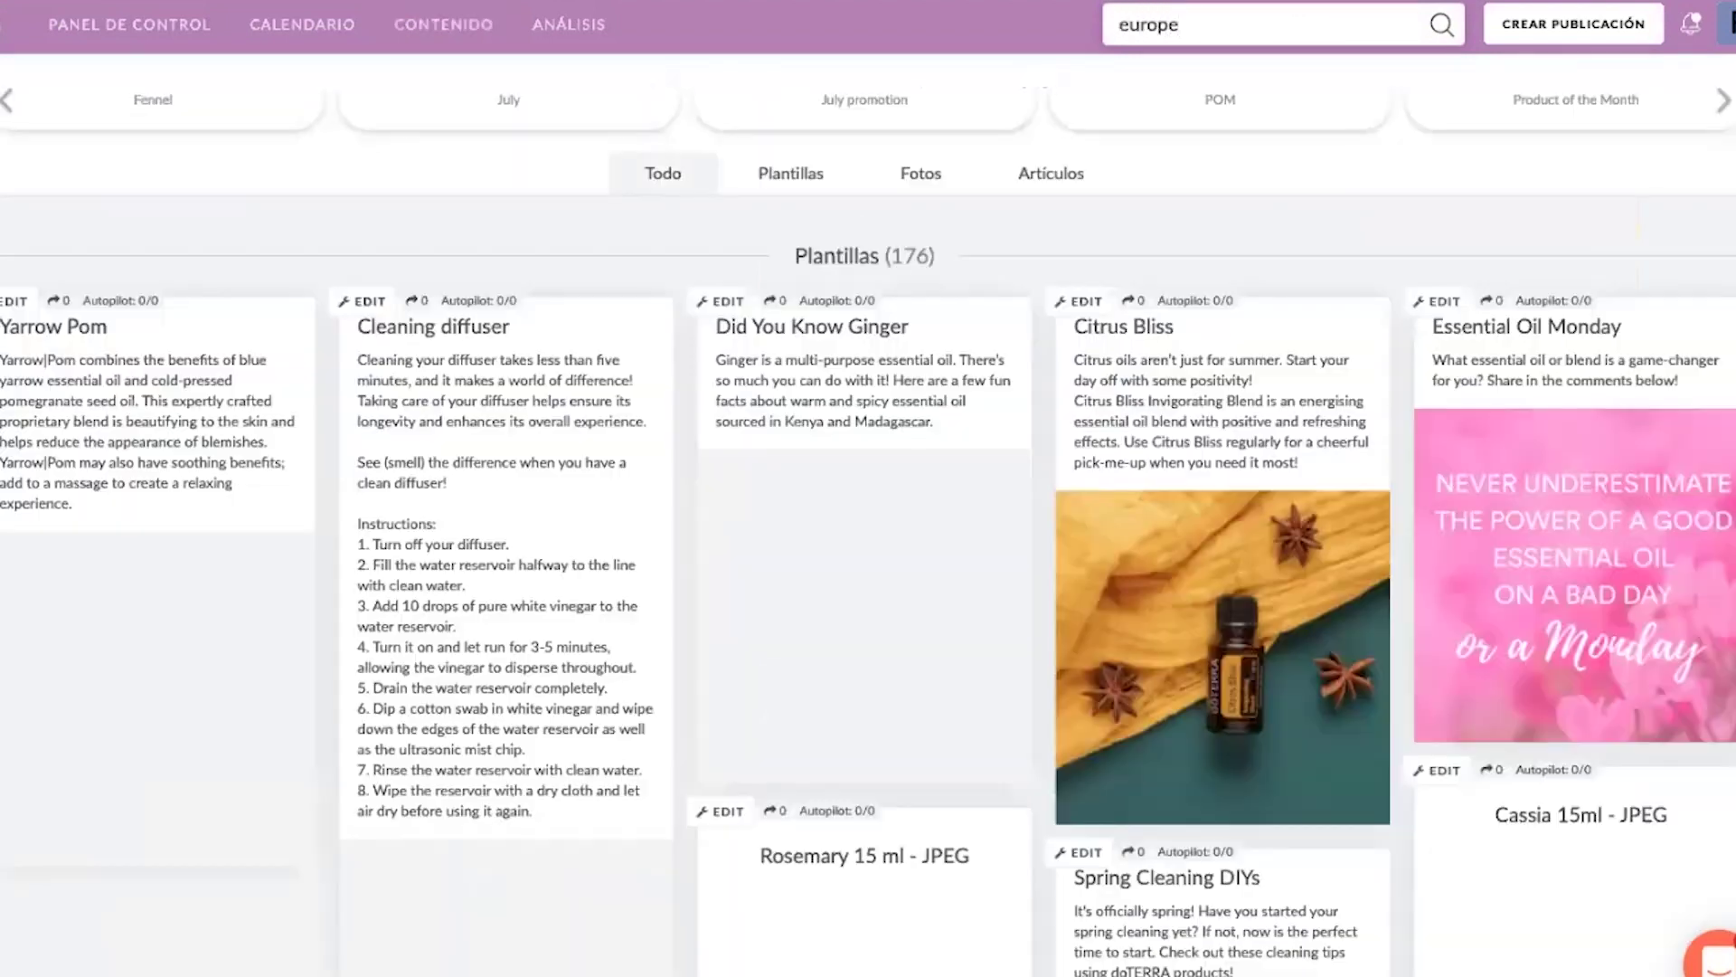
scroll(864, 479, "down", 10)
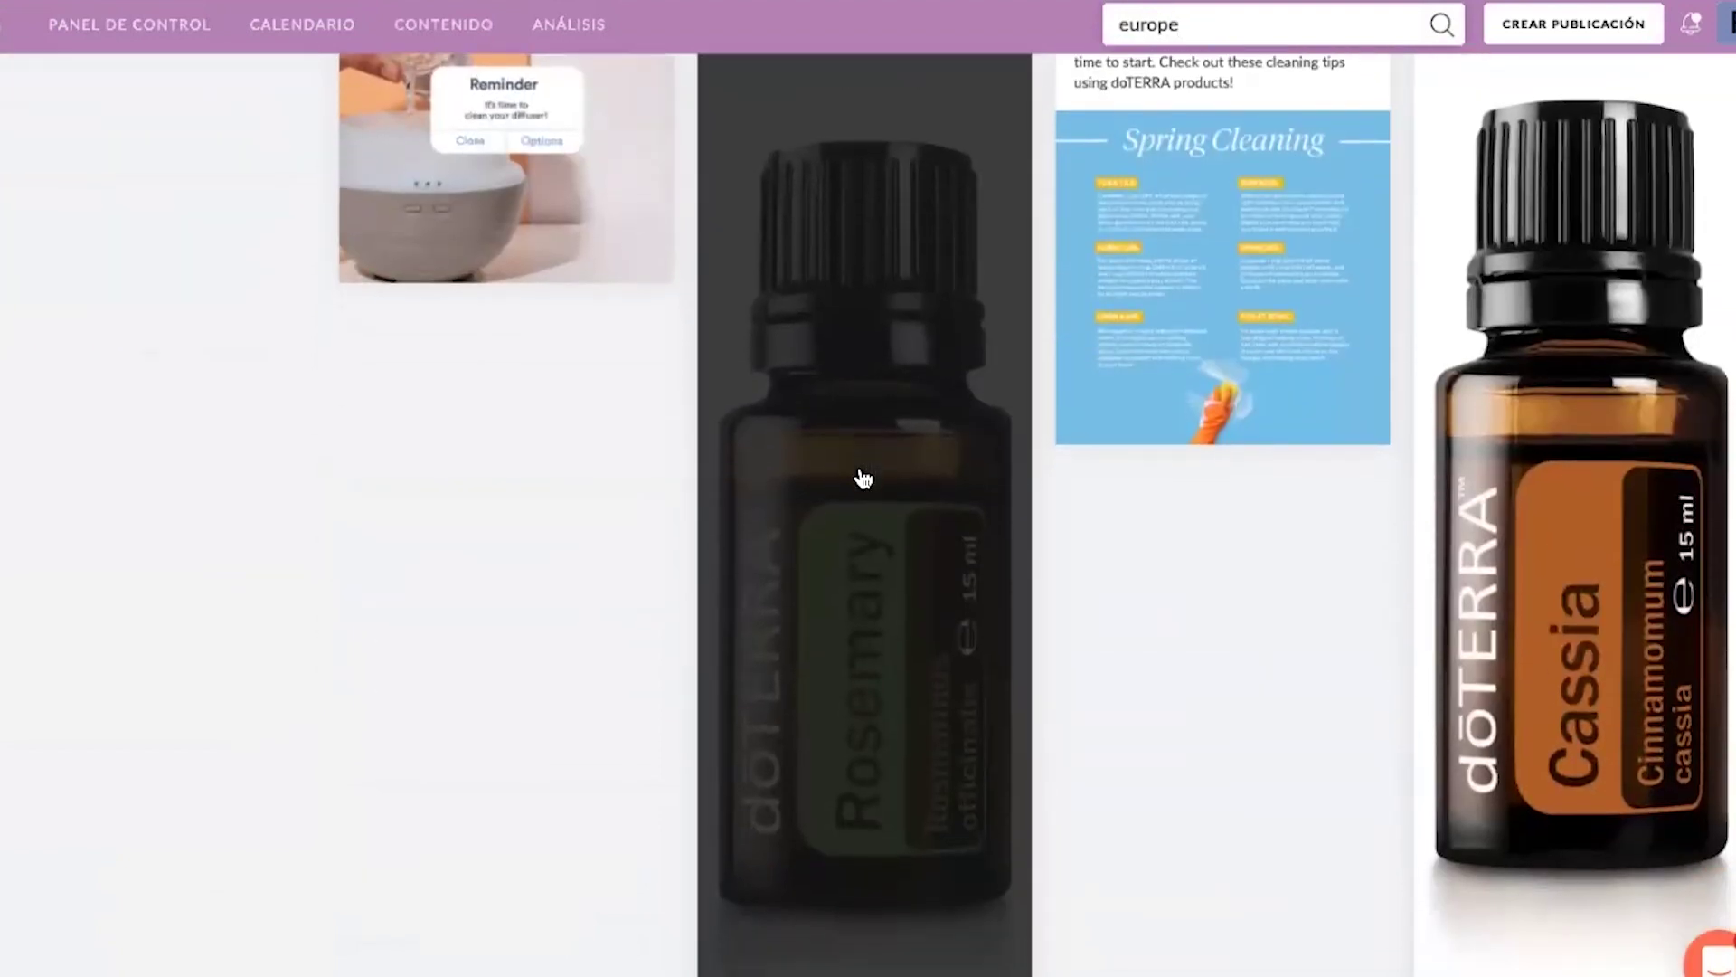
scroll(1402, 271, "up", 10)
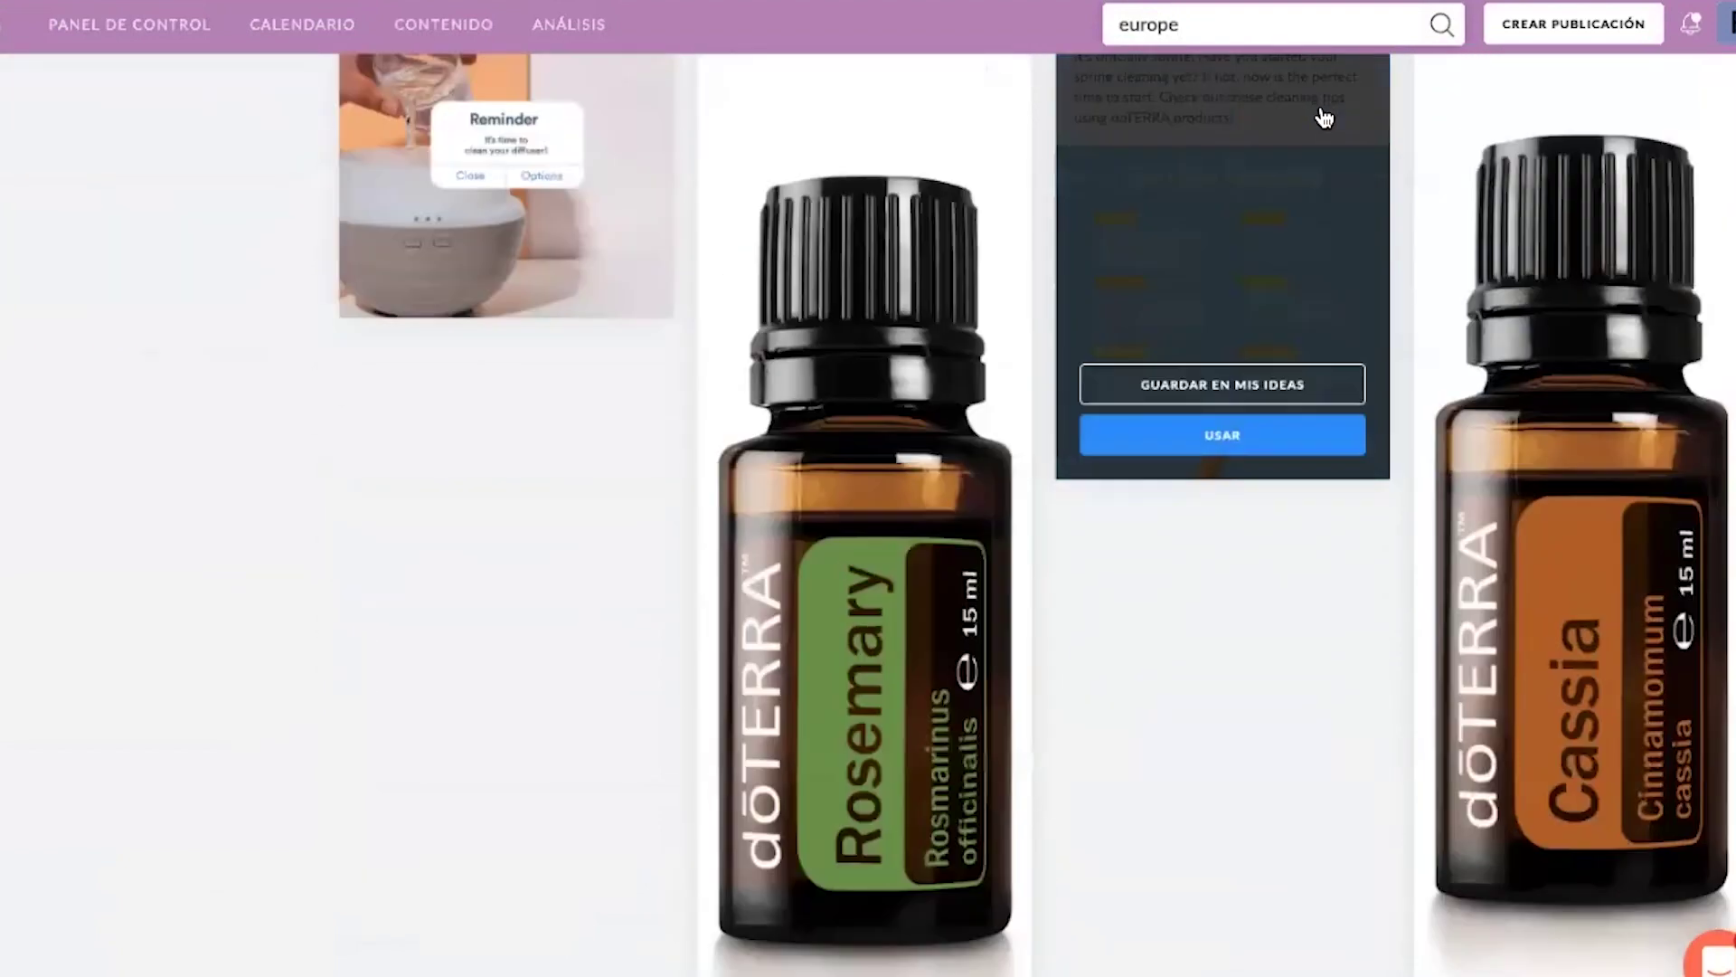
- Return to the post ideas library and filter the assets by the Vídeo type
mouse_move(421, 36)
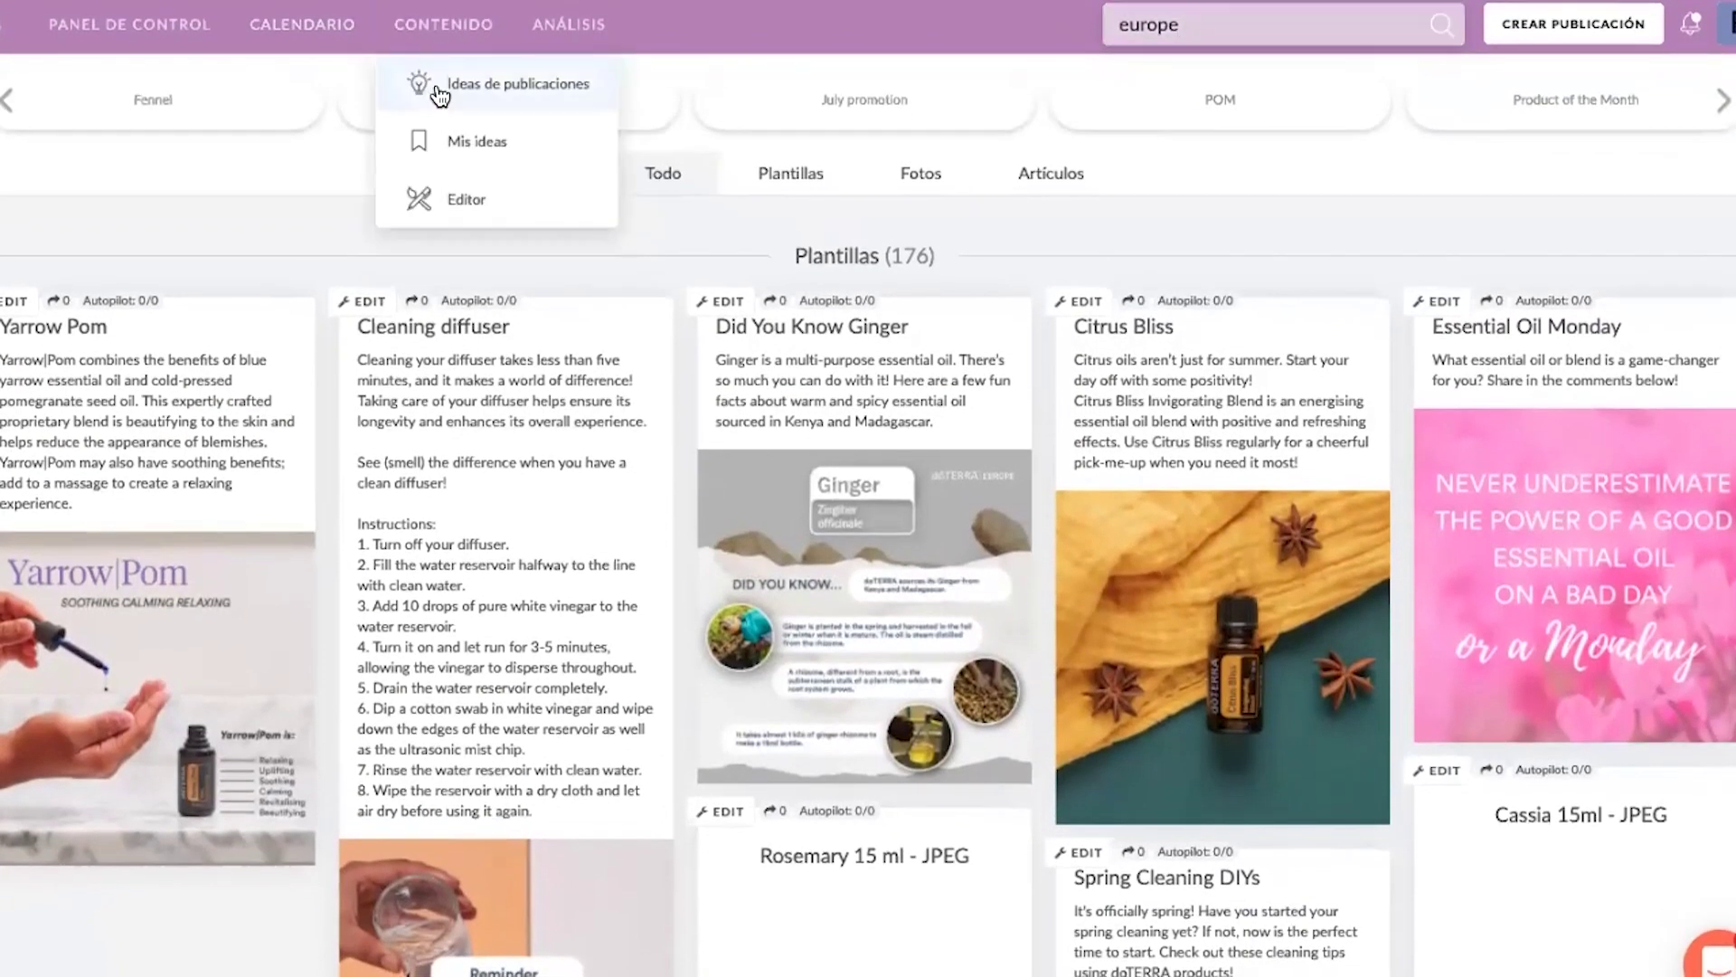
left_click(402, 79)
left_click(1580, 127)
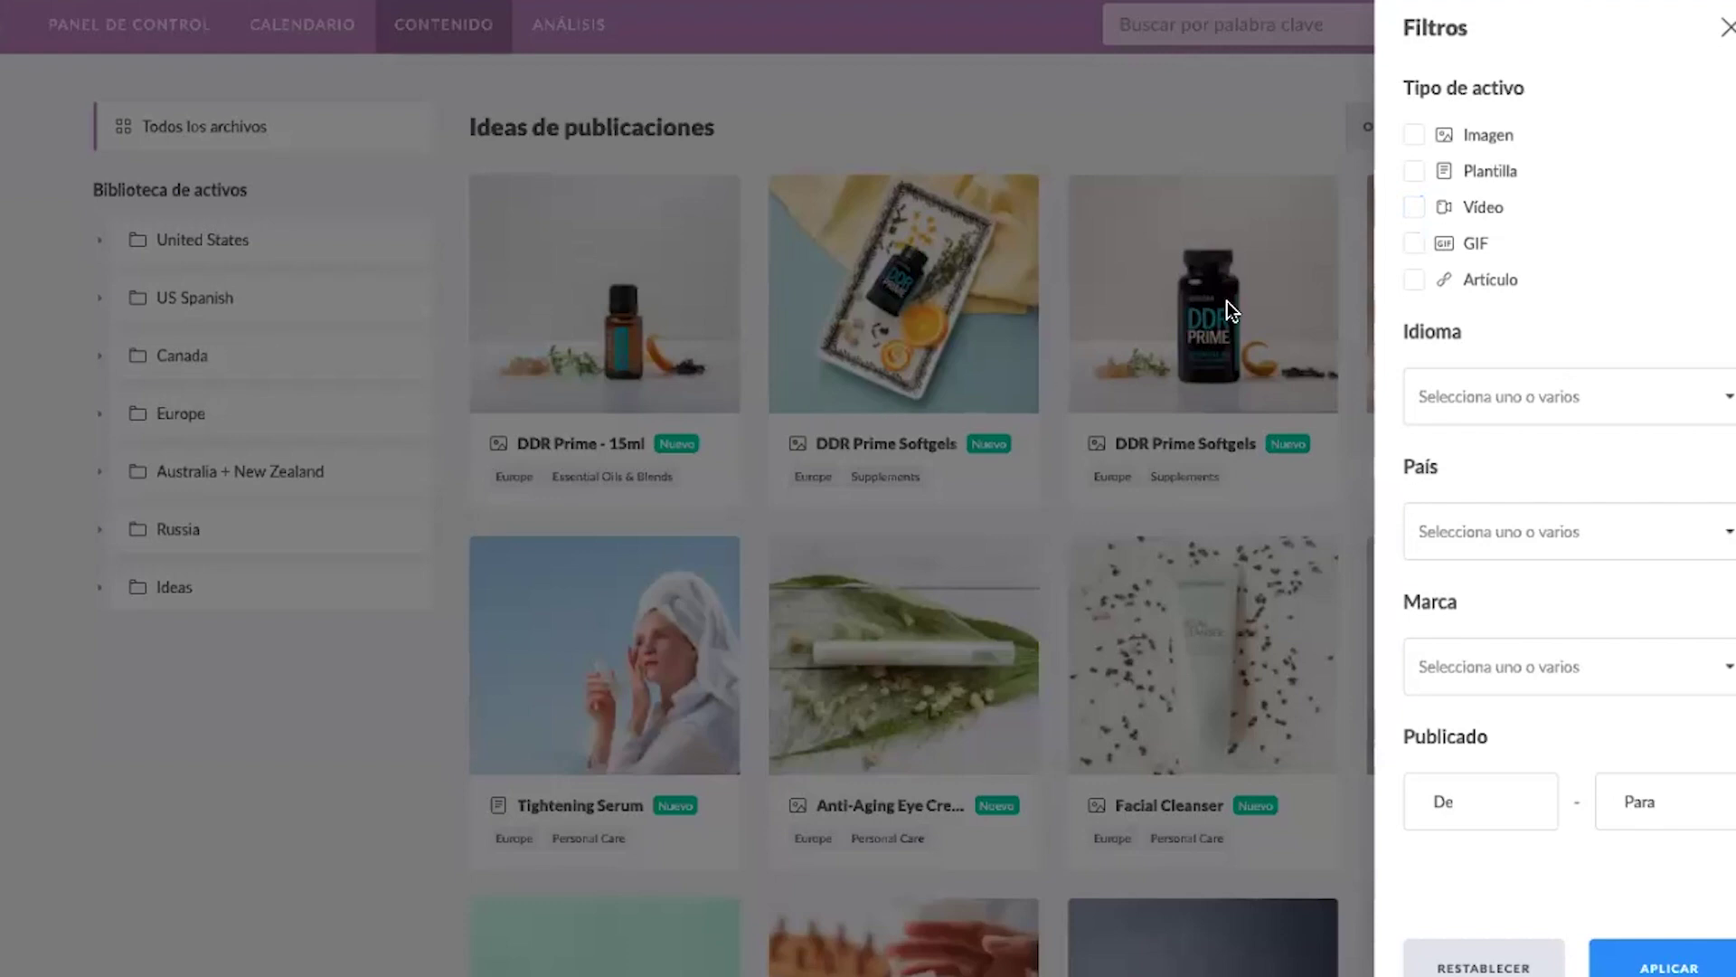
left_click(1413, 207)
left_click(1668, 964)
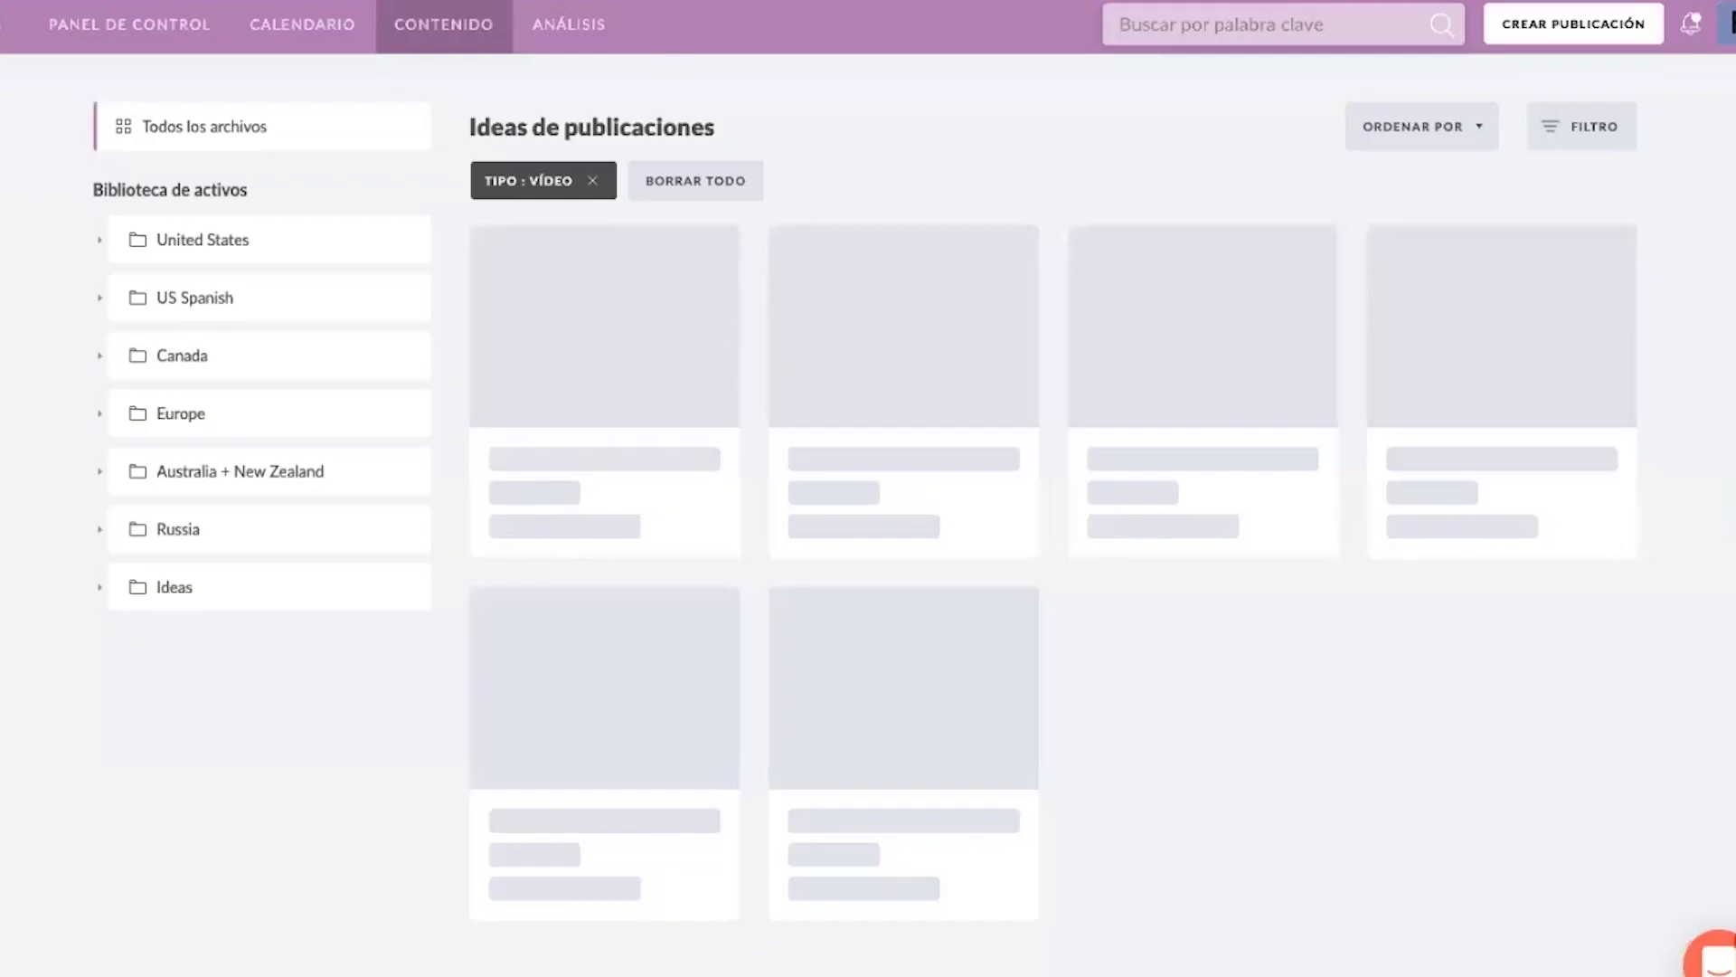
- Start a post from the Espuma para Manos con Citrus Bloom video, play its preview, and close the preview
mouse_move(616, 310)
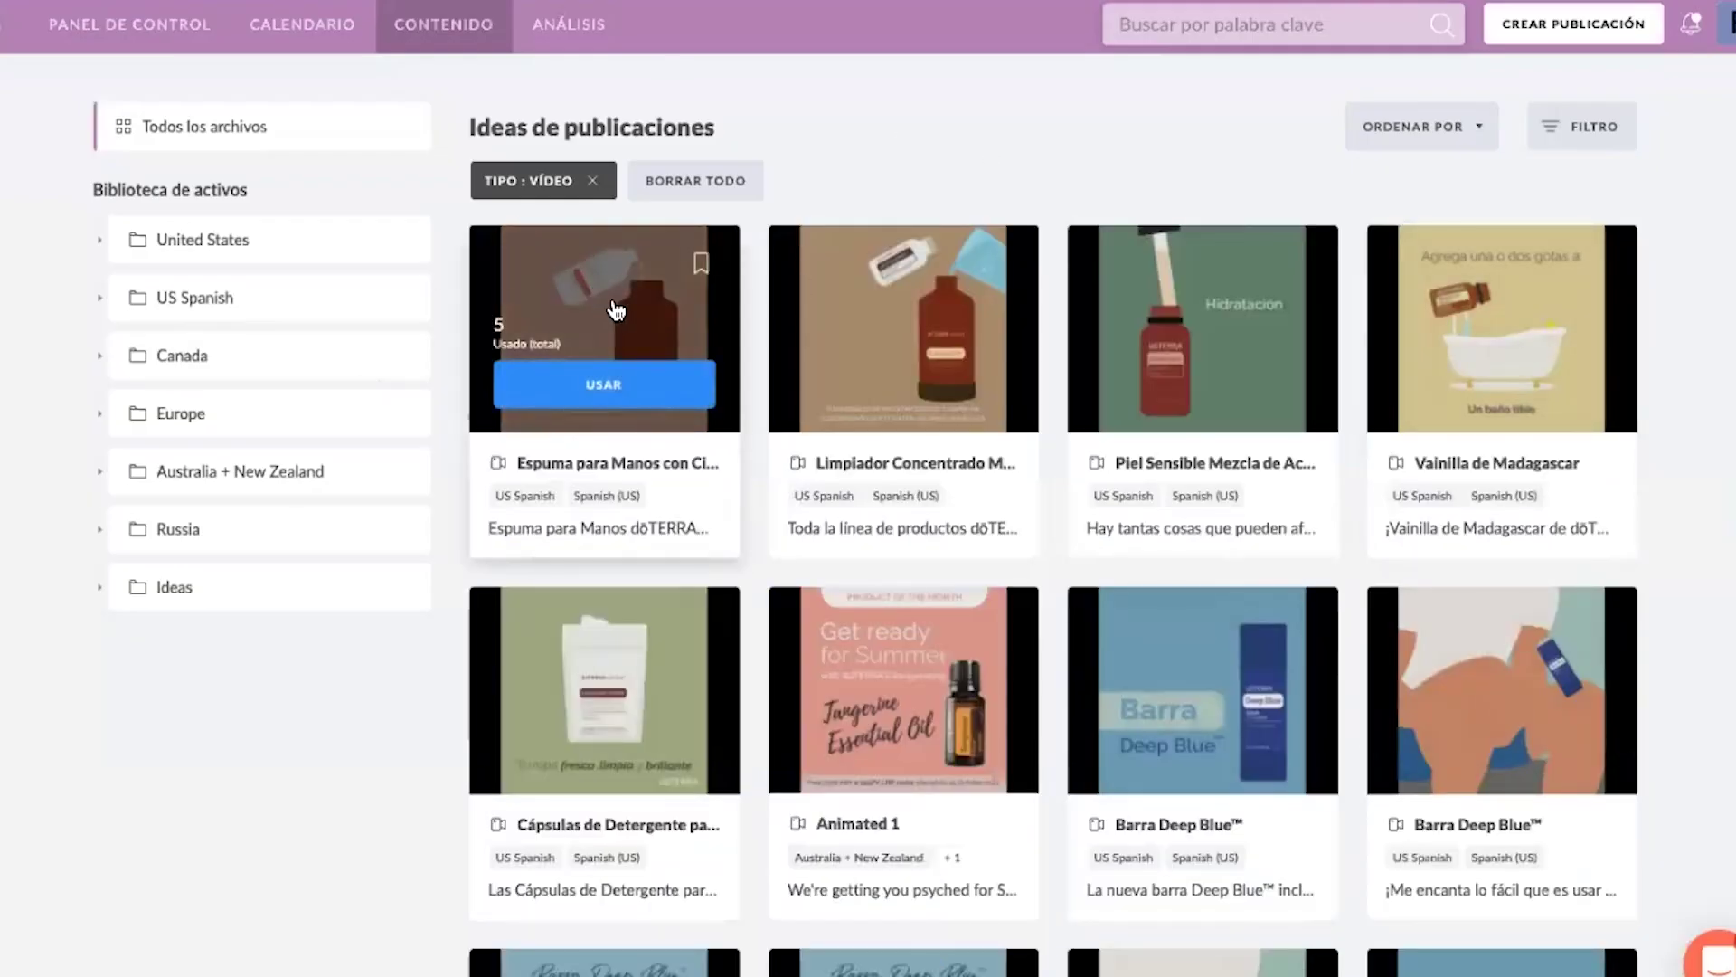
left_click(604, 384)
left_click(770, 542)
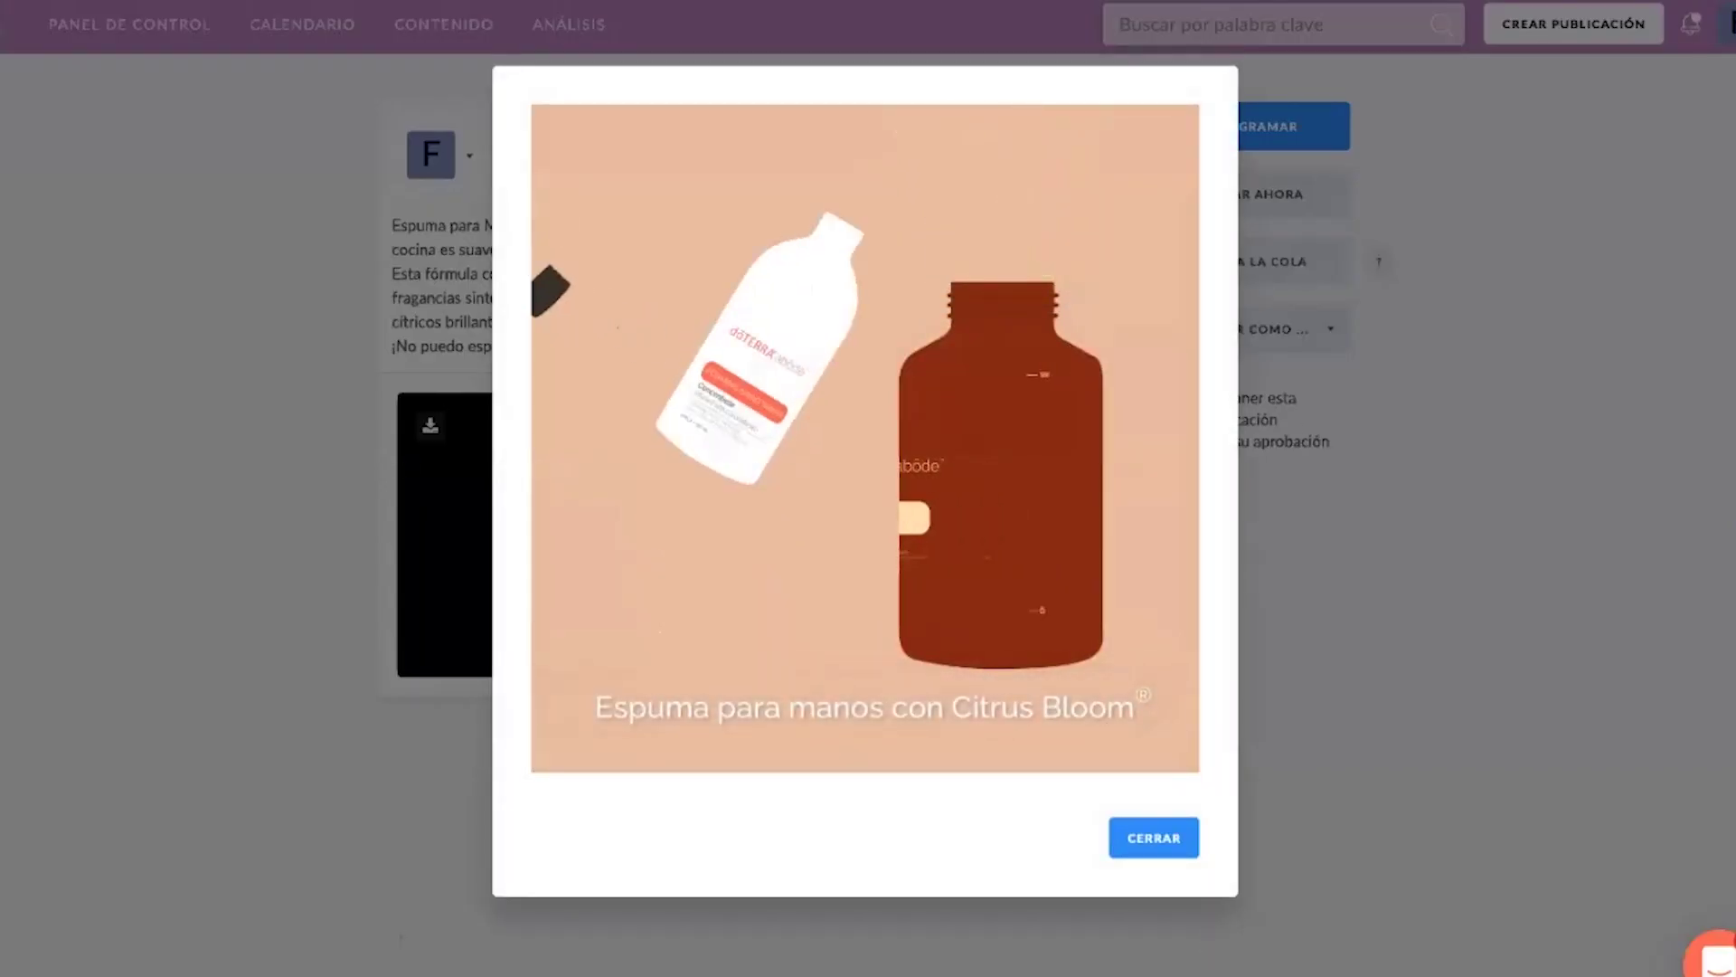
left_click(1173, 857)
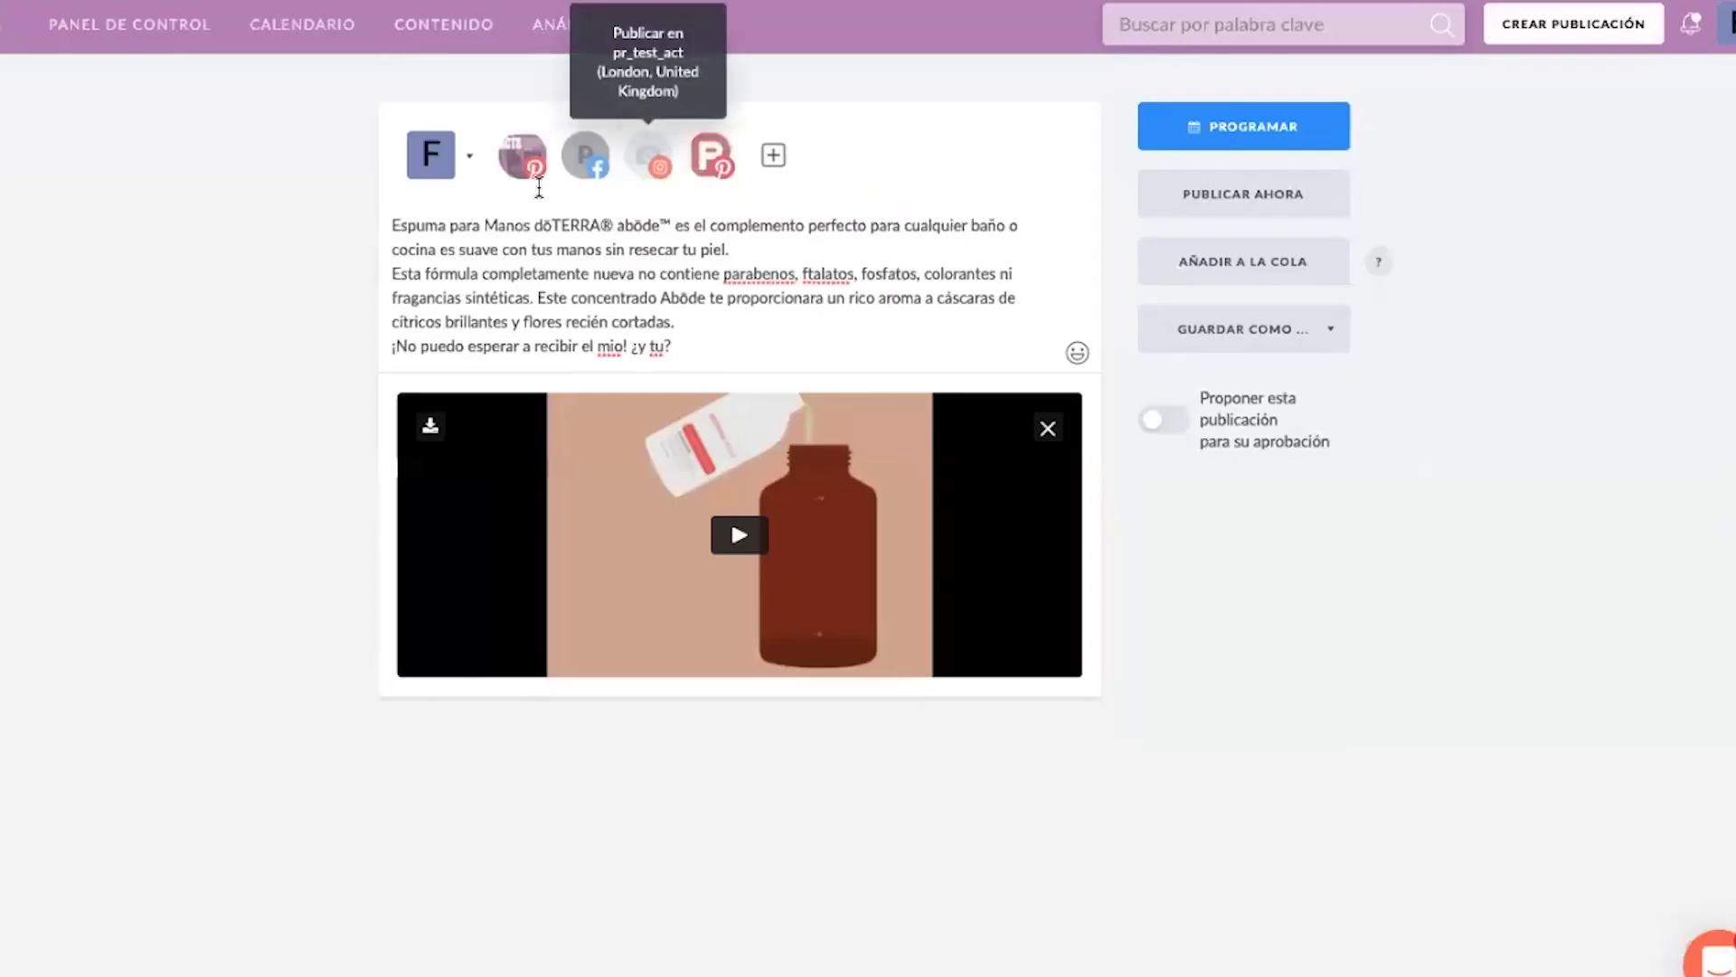
- Return to the post ideas library and open Product Spotlight (EN) in Europe's English folder
mouse_move(404, 41)
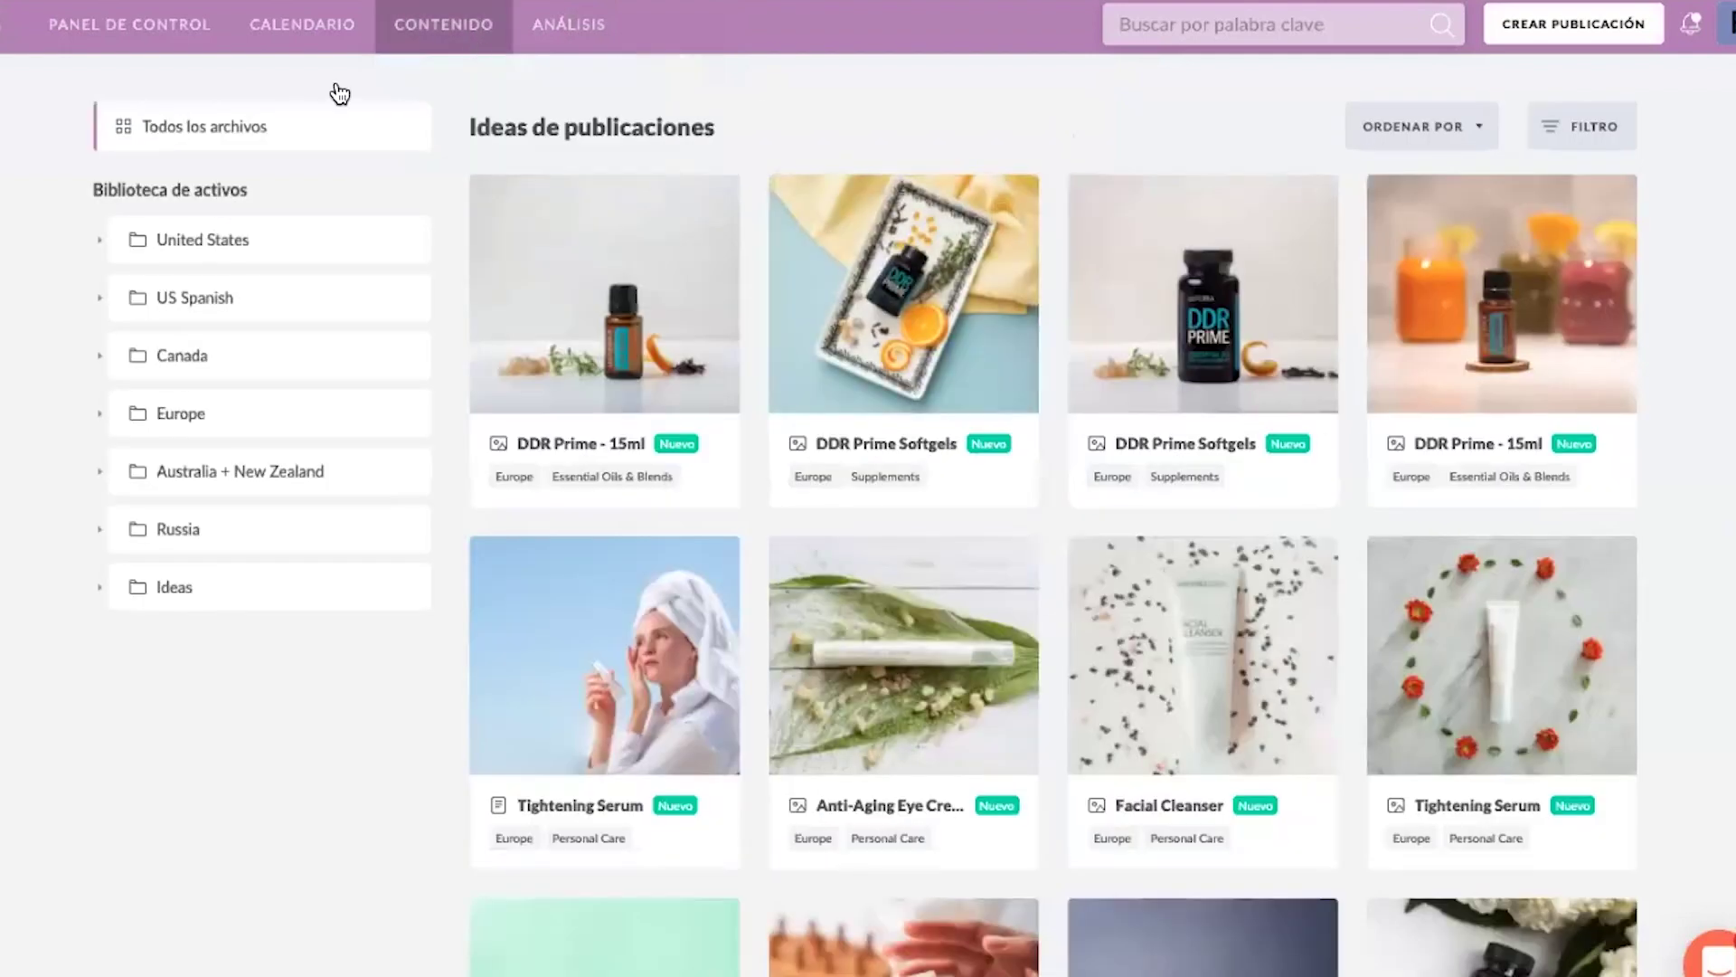
mouse_move(1299, 417)
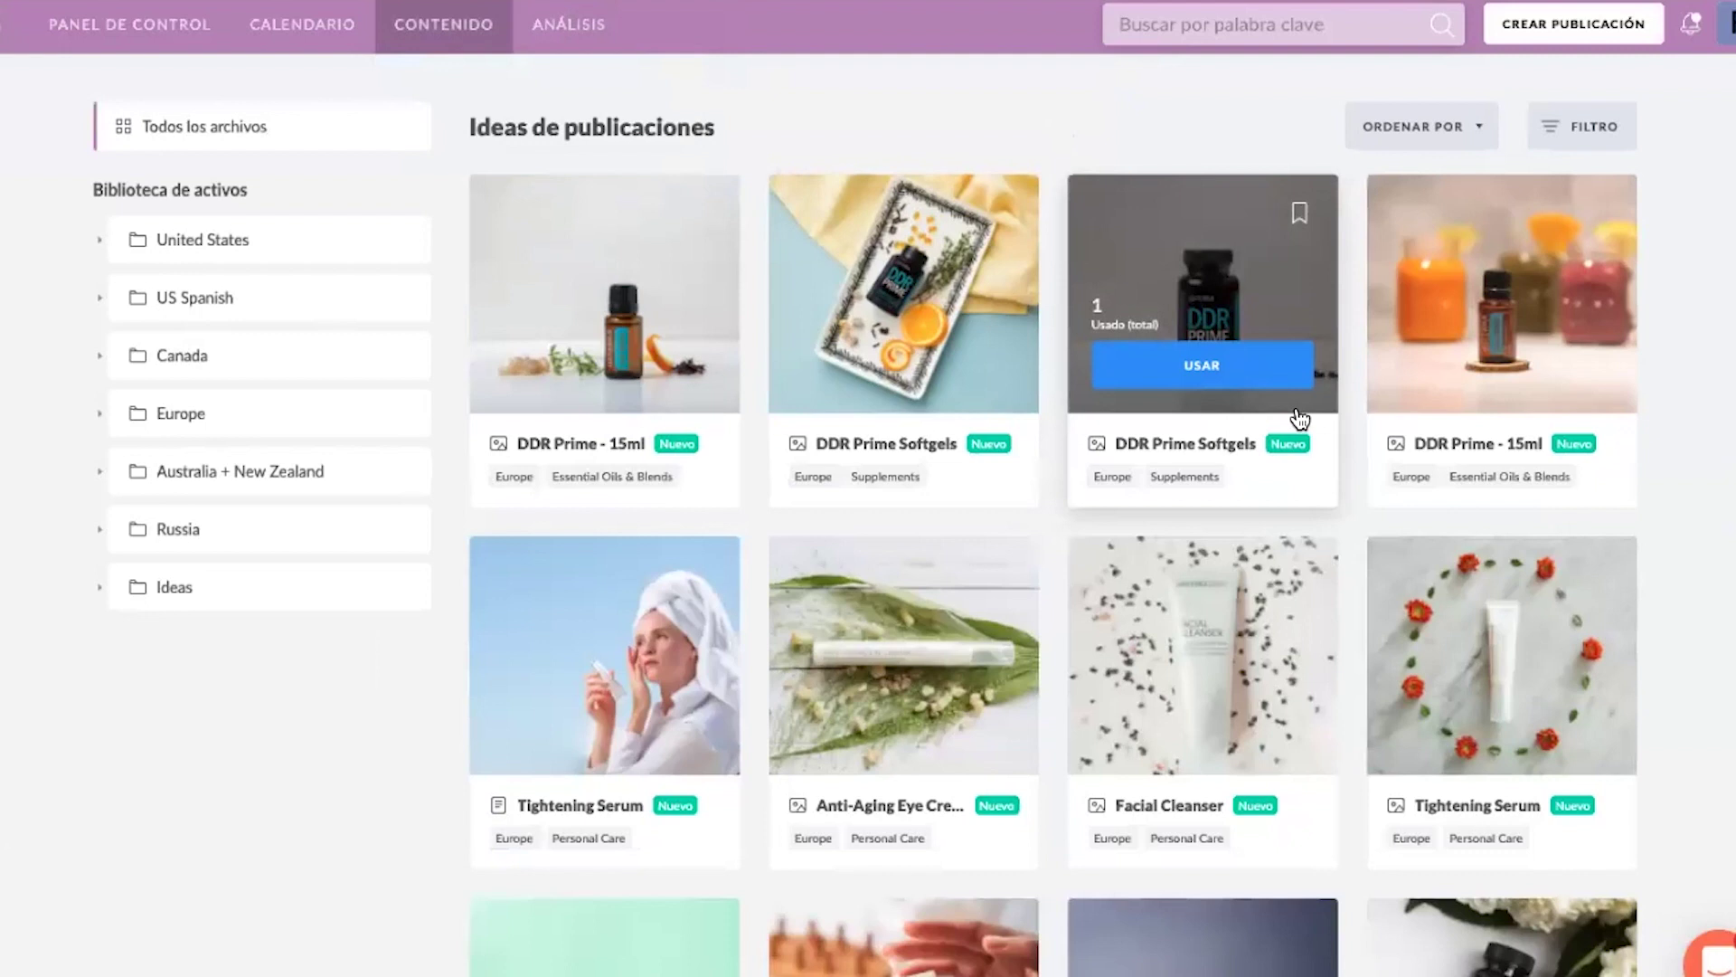
left_click(275, 423)
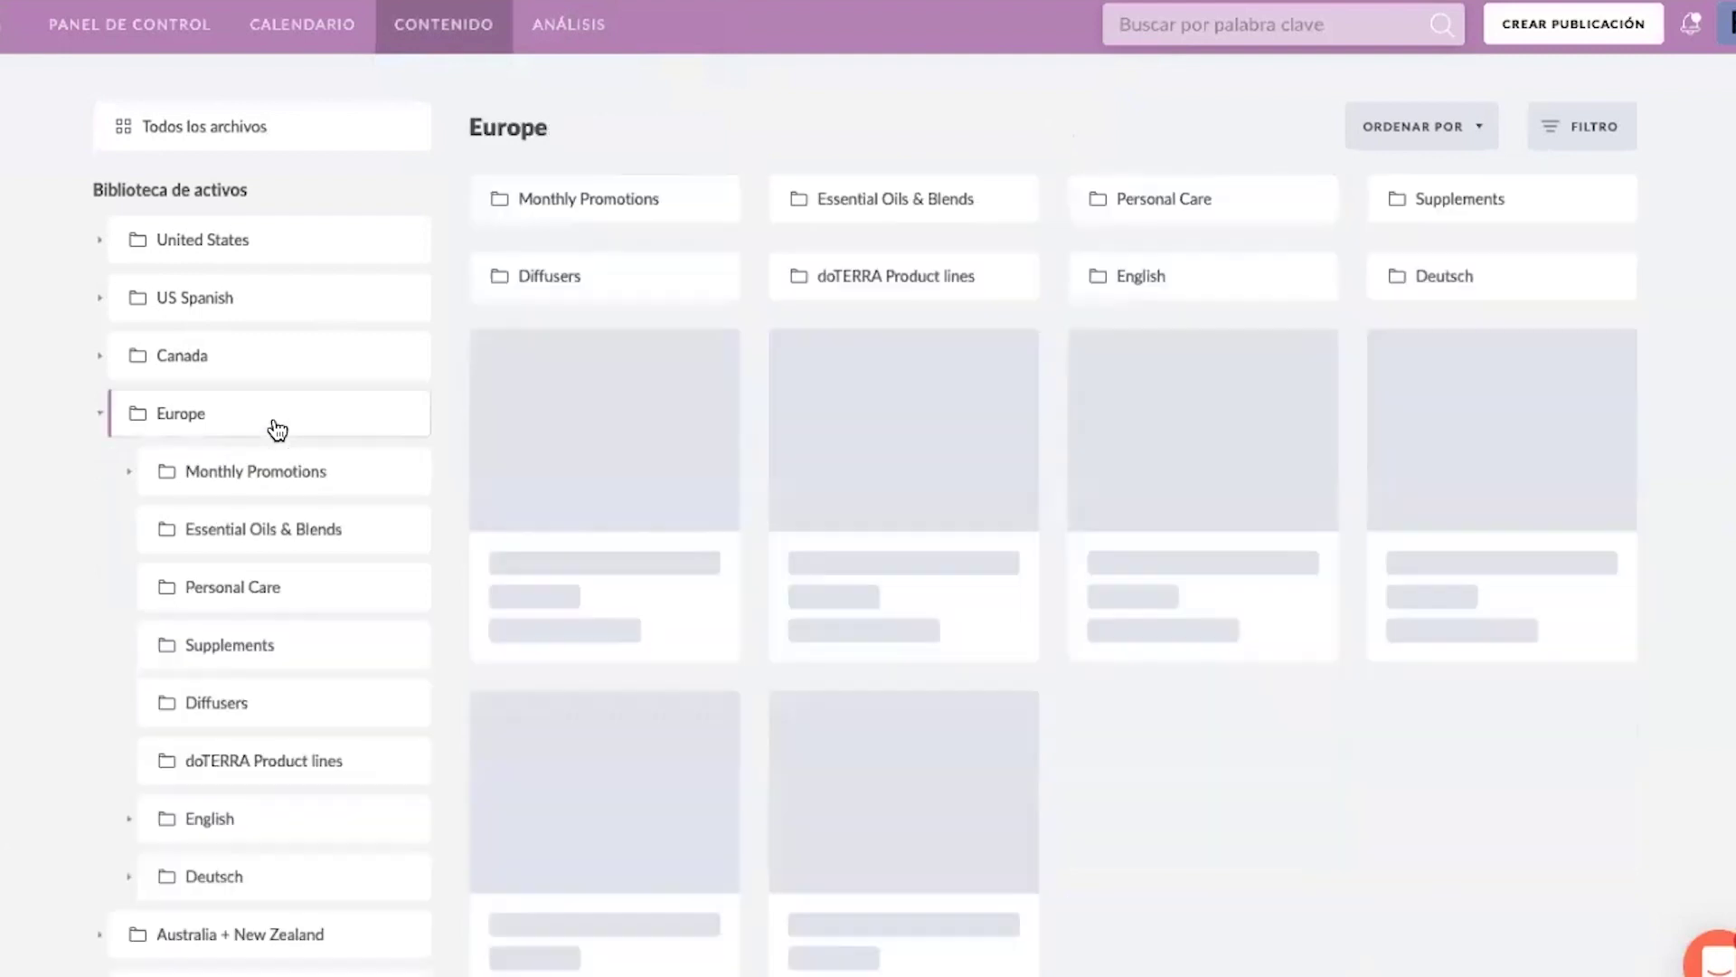
scroll(340, 731, "down", 1)
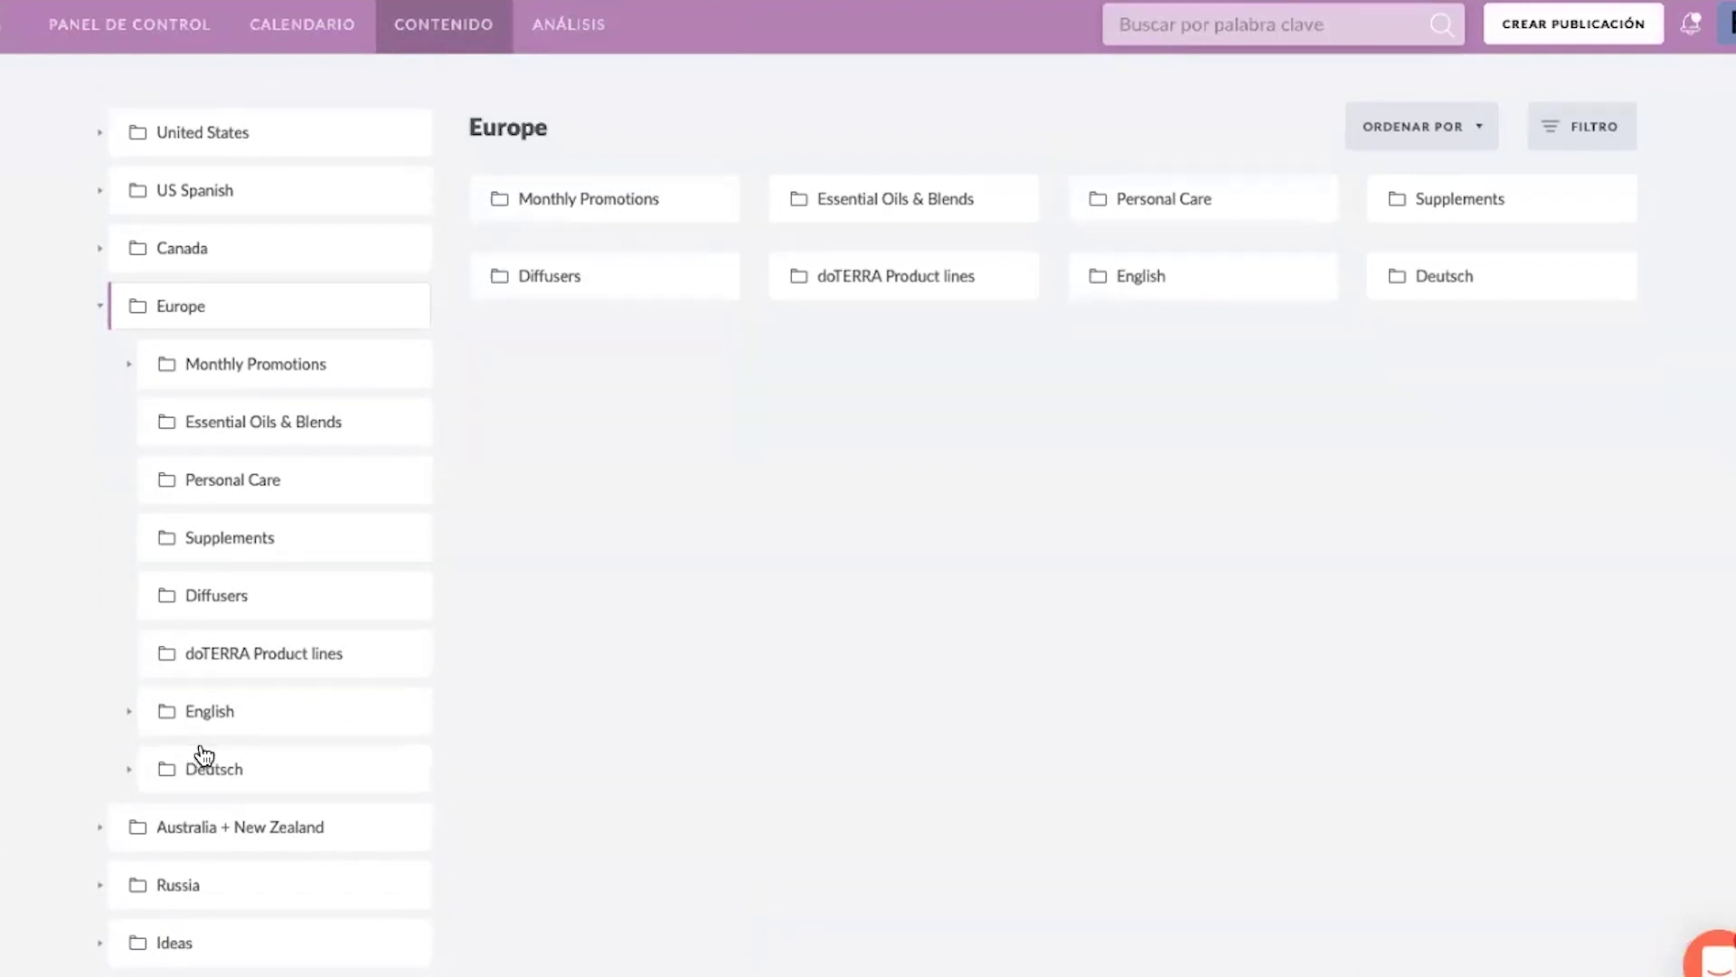
left_click(206, 713)
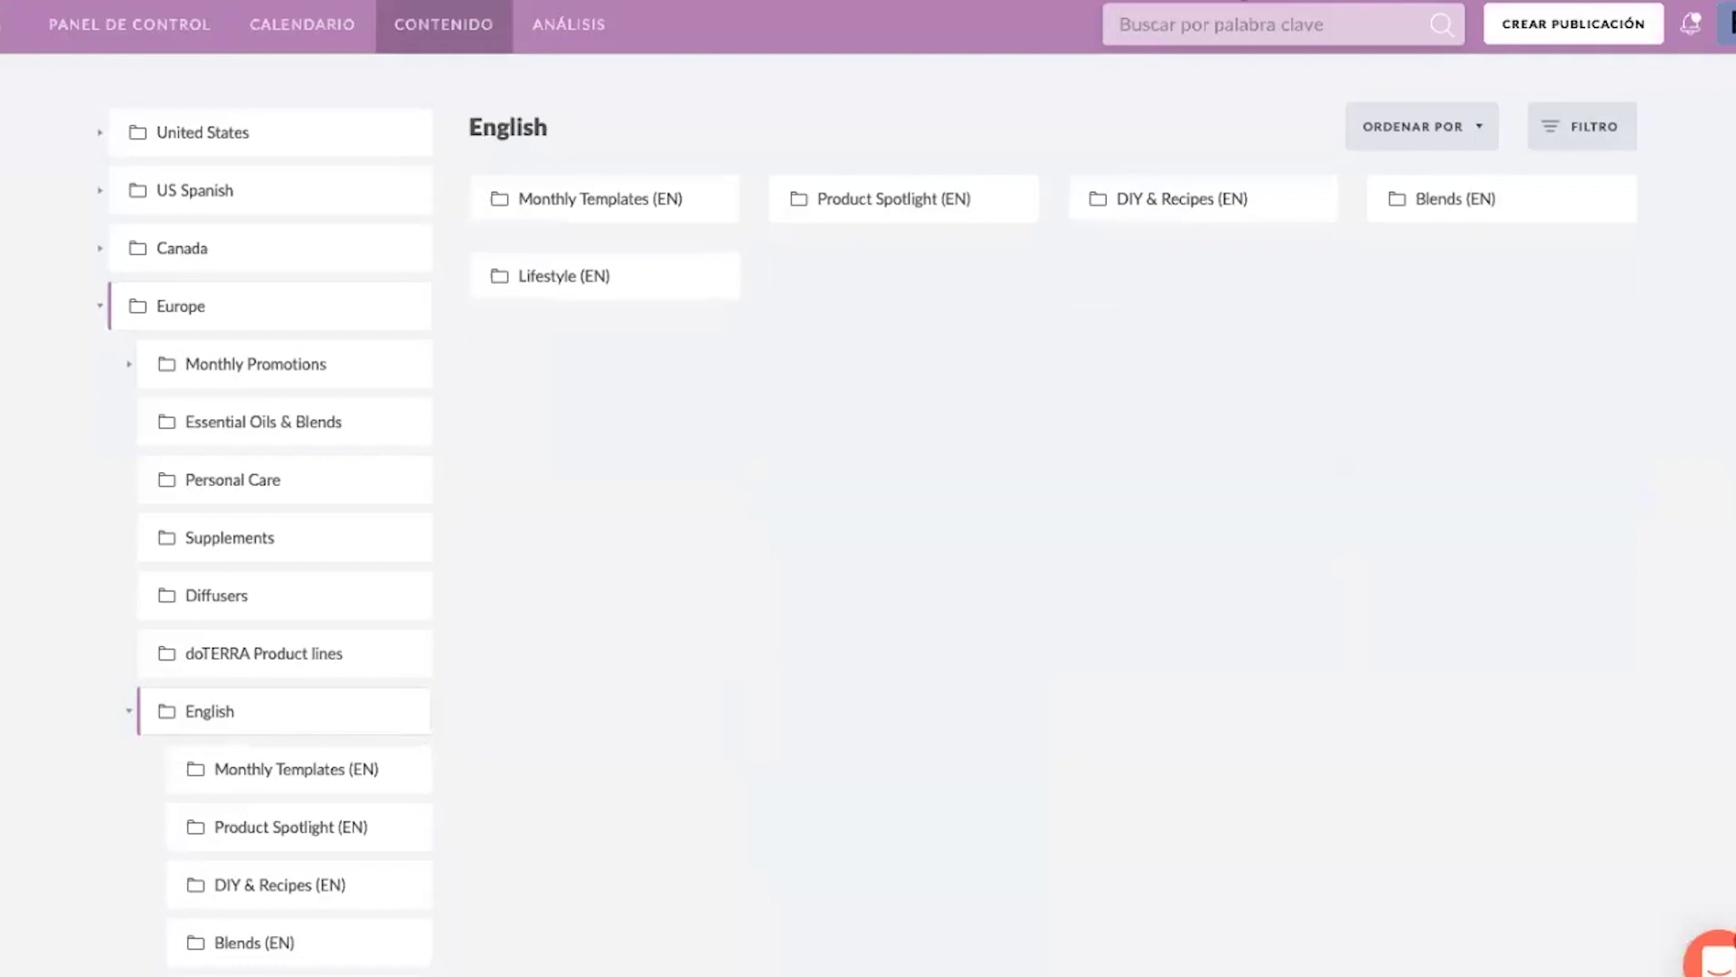
left_click(924, 189)
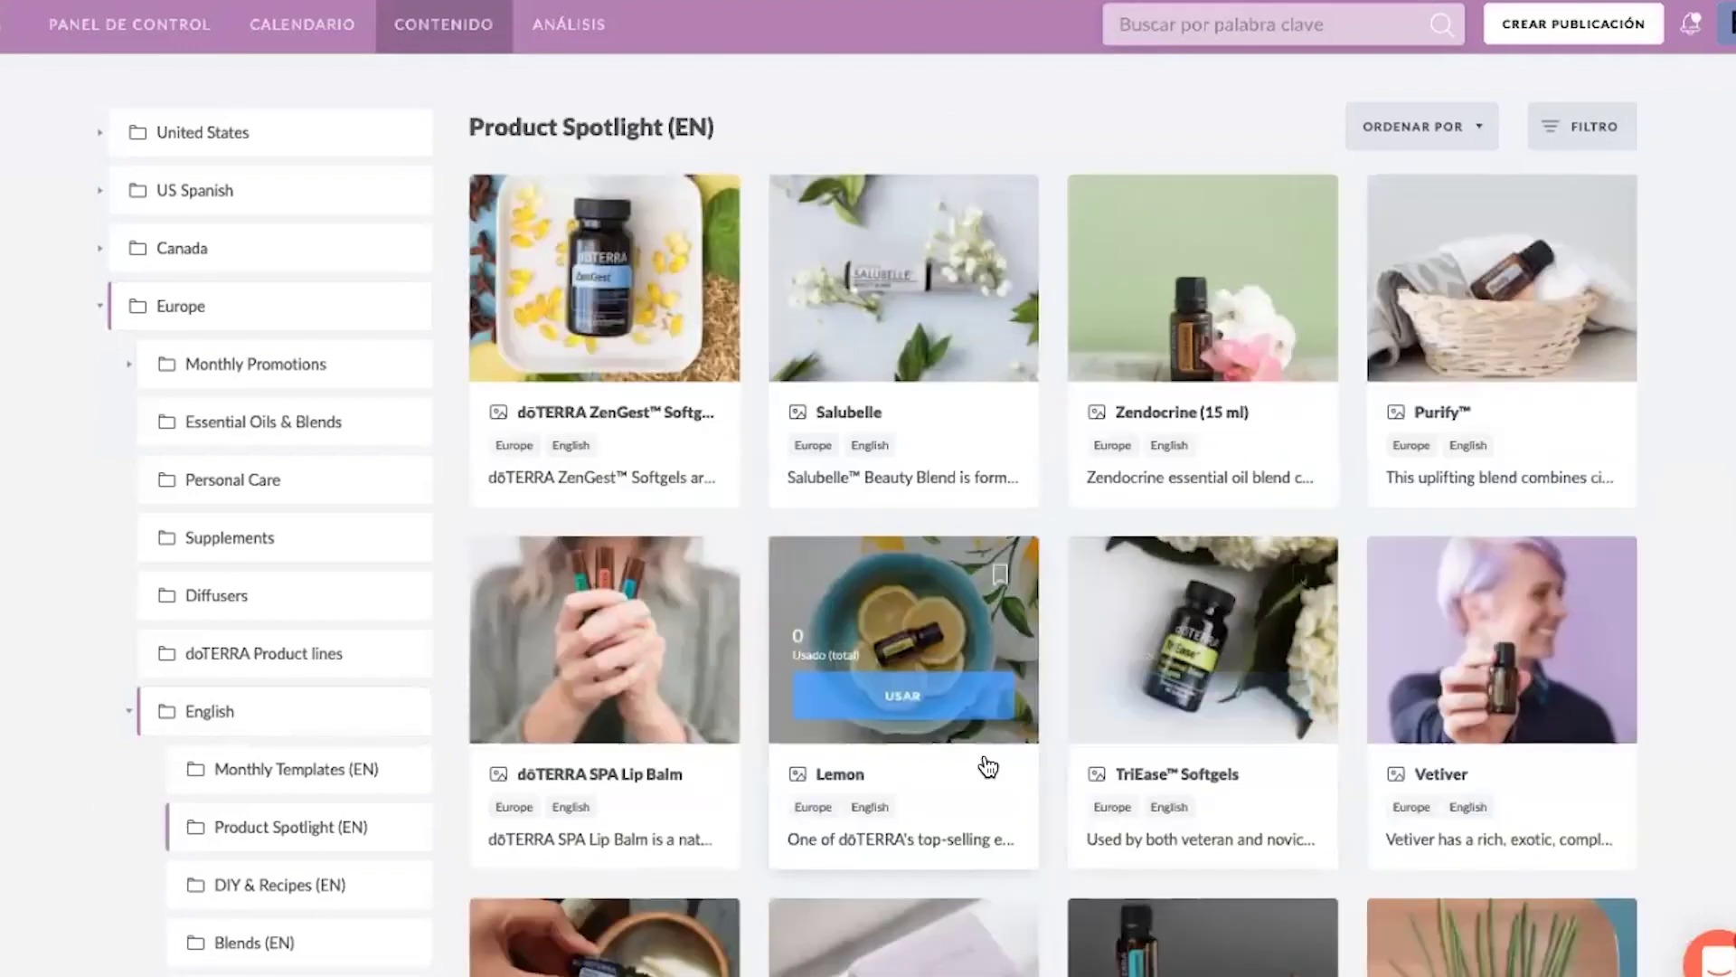
- Browse the Product Spotlight (EN) images and start a post from Rose & Jasmine Touch
scroll(983, 764, "down", 3)
scroll(989, 767, "down", 8)
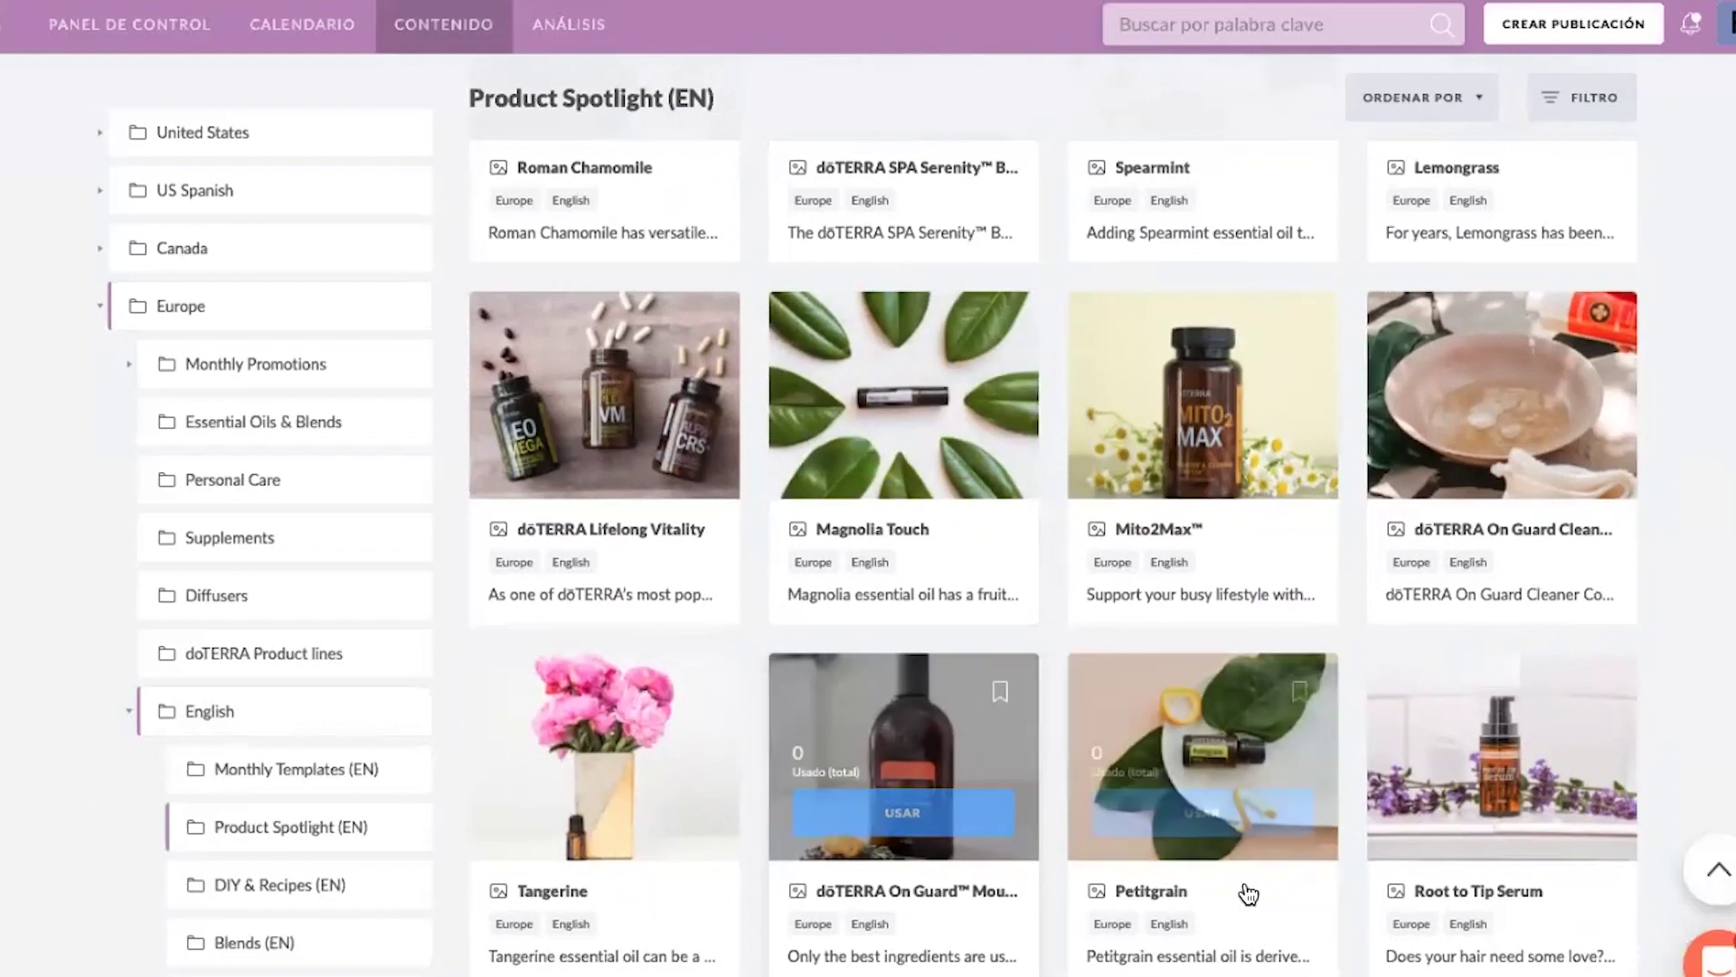
scroll(1073, 855, "down", 8)
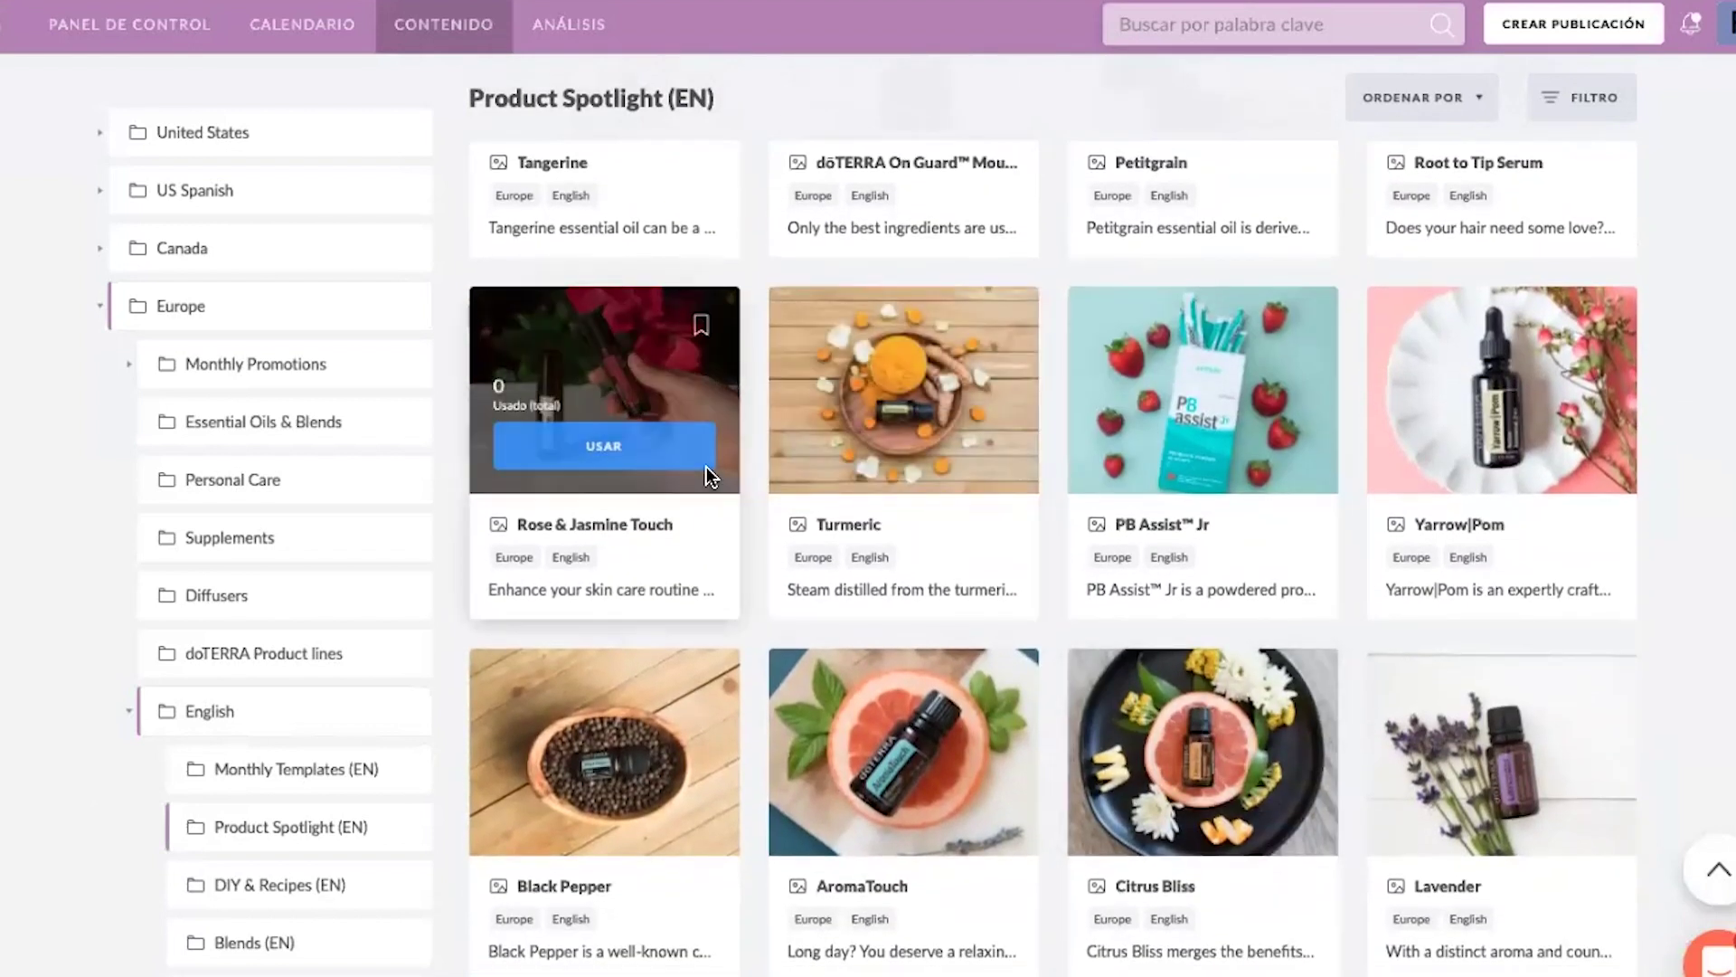
left_click(642, 436)
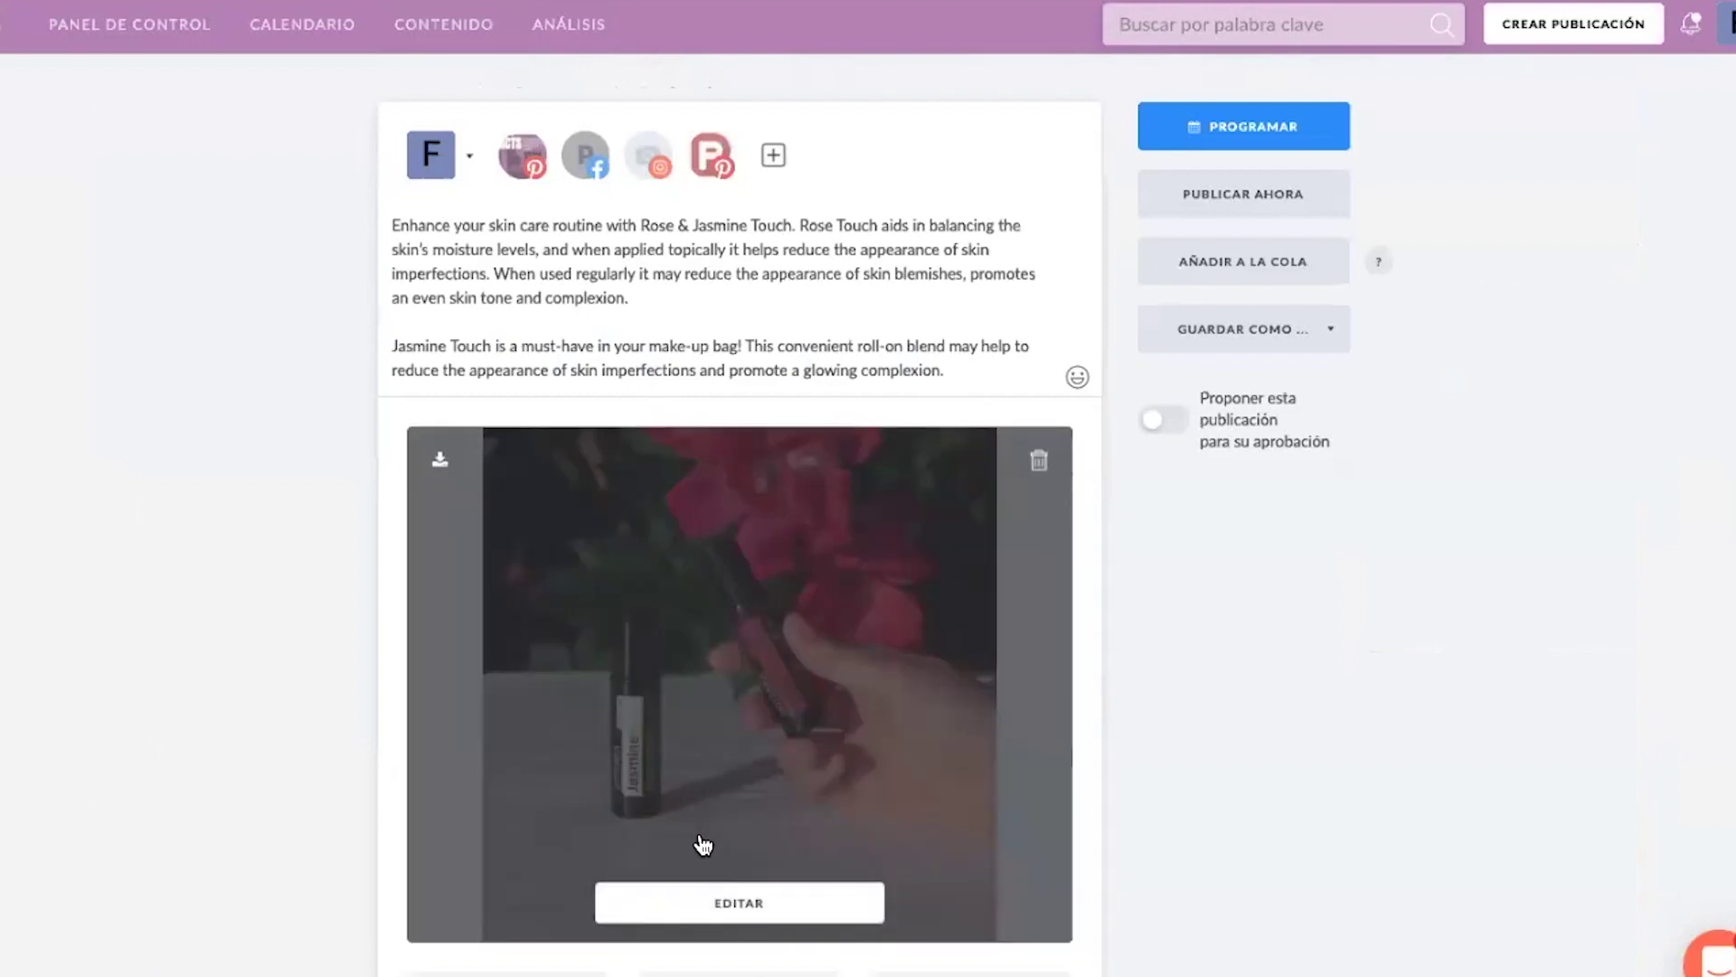
- Open the Rose & Jasmine Touch image for editing, review the available canvas size presets, and close the size chooser
left_click(767, 907)
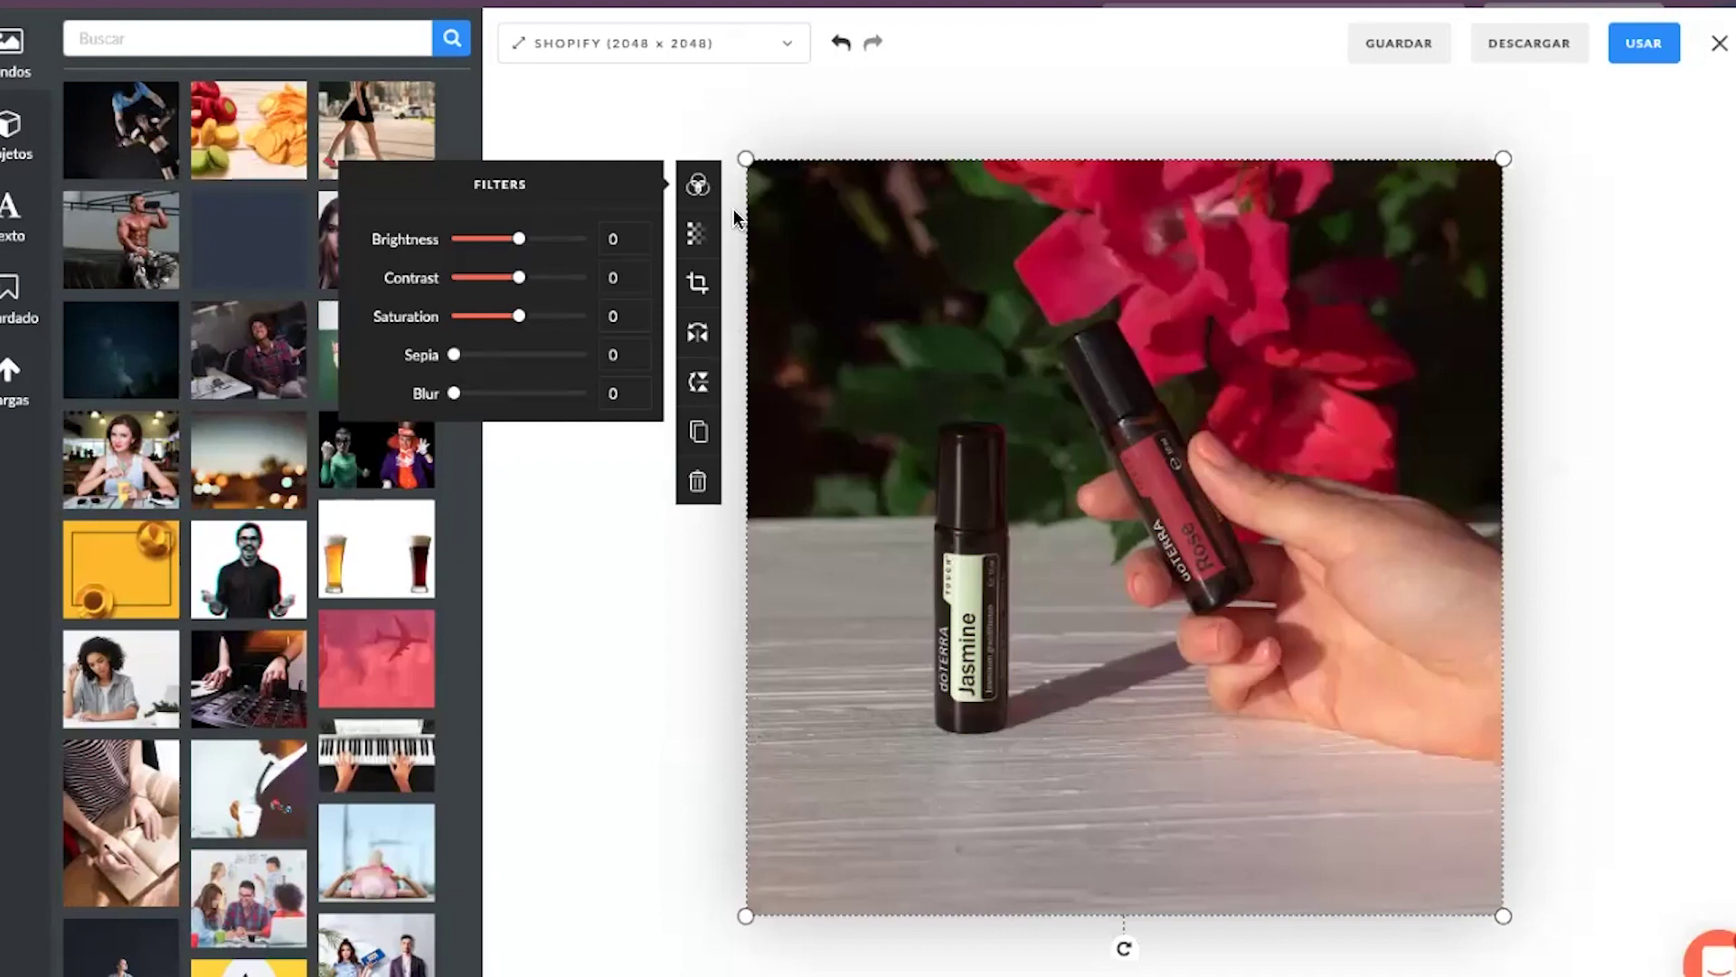
left_click(581, 44)
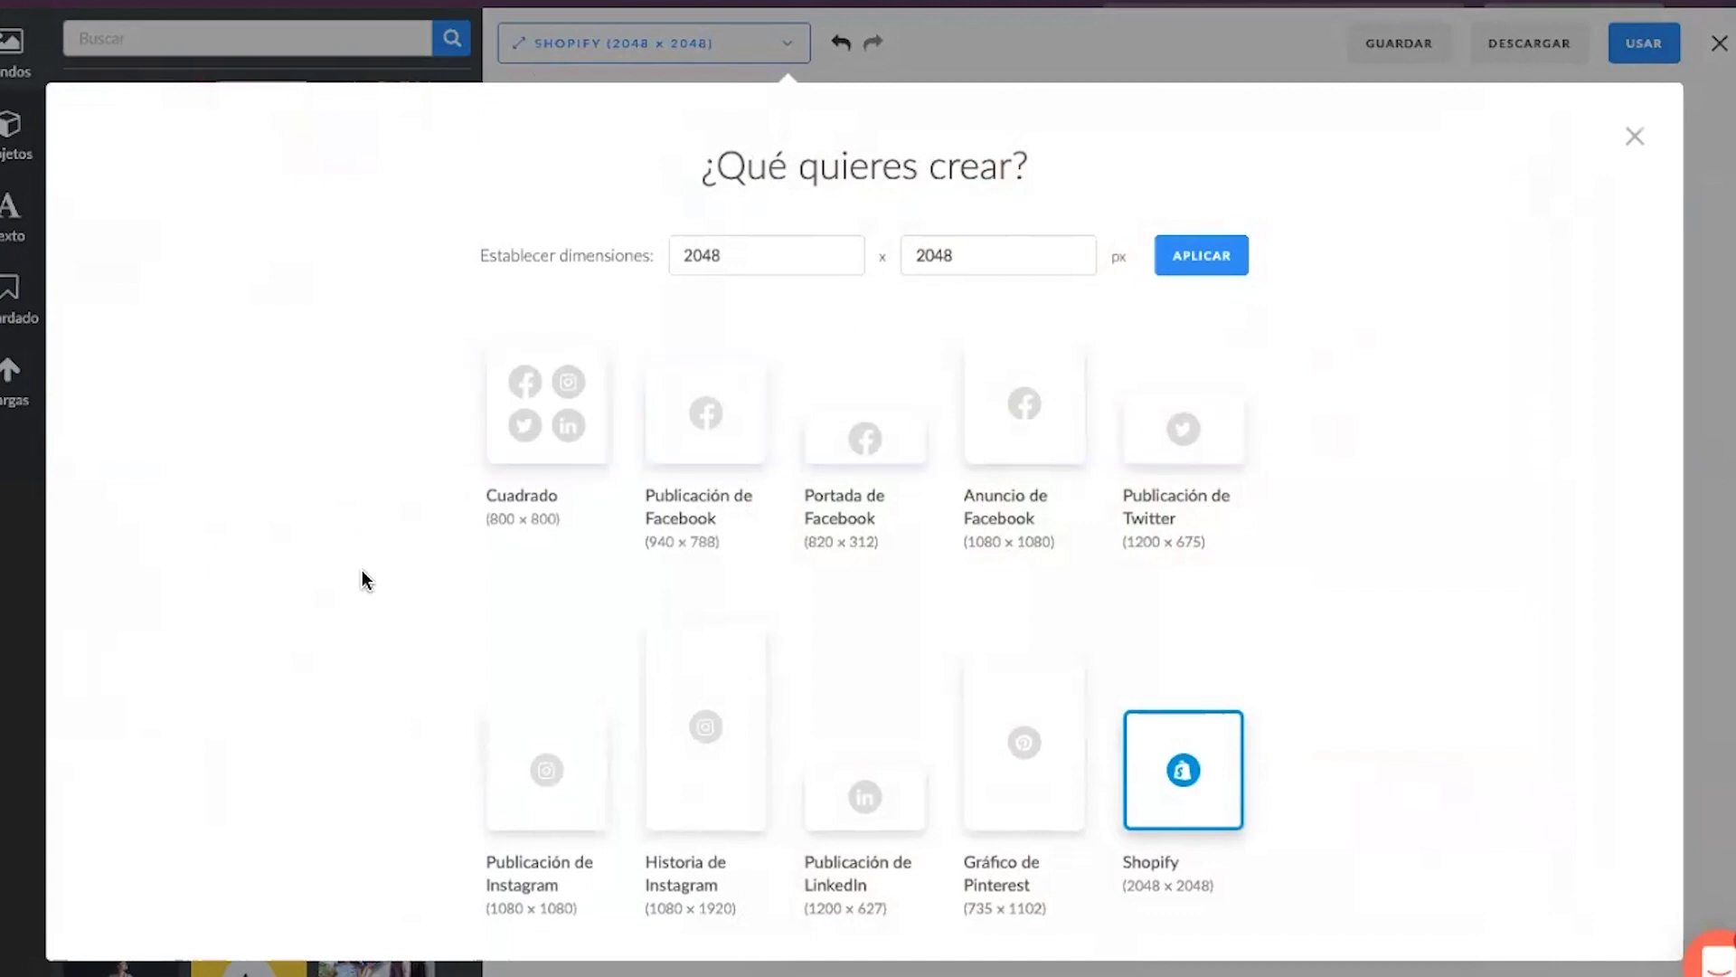
scroll(330, 588, "down", 1)
scroll(330, 588, "up", 1)
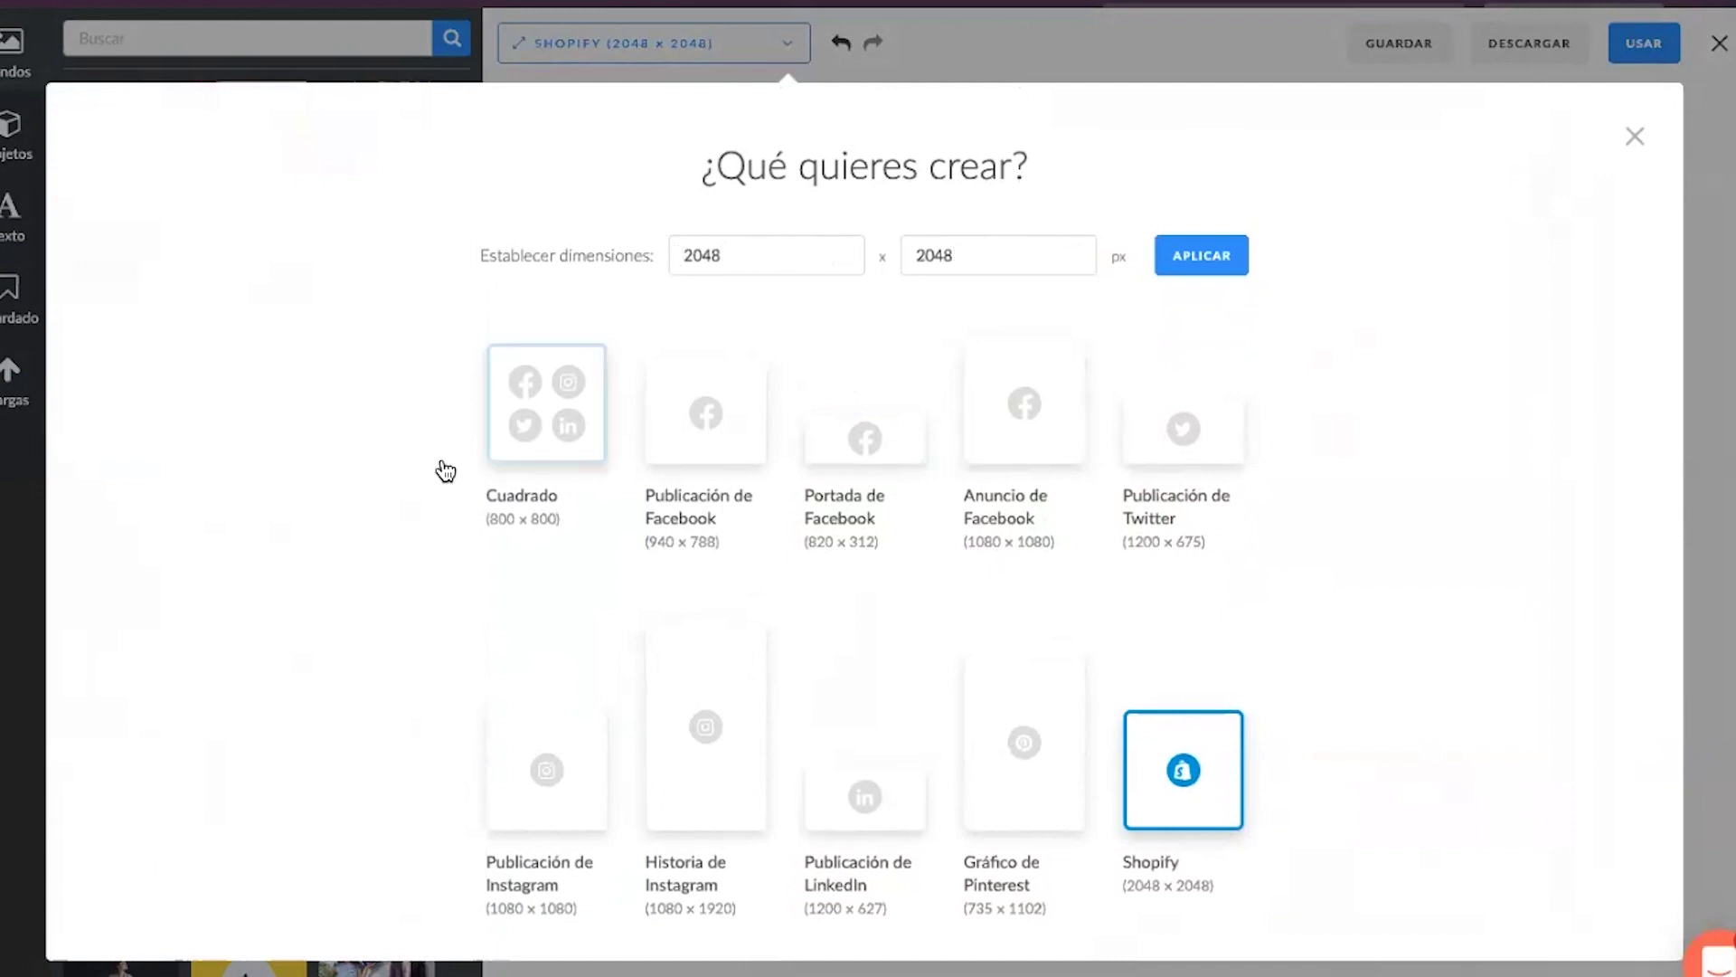
scroll(886, 714, "down", 2)
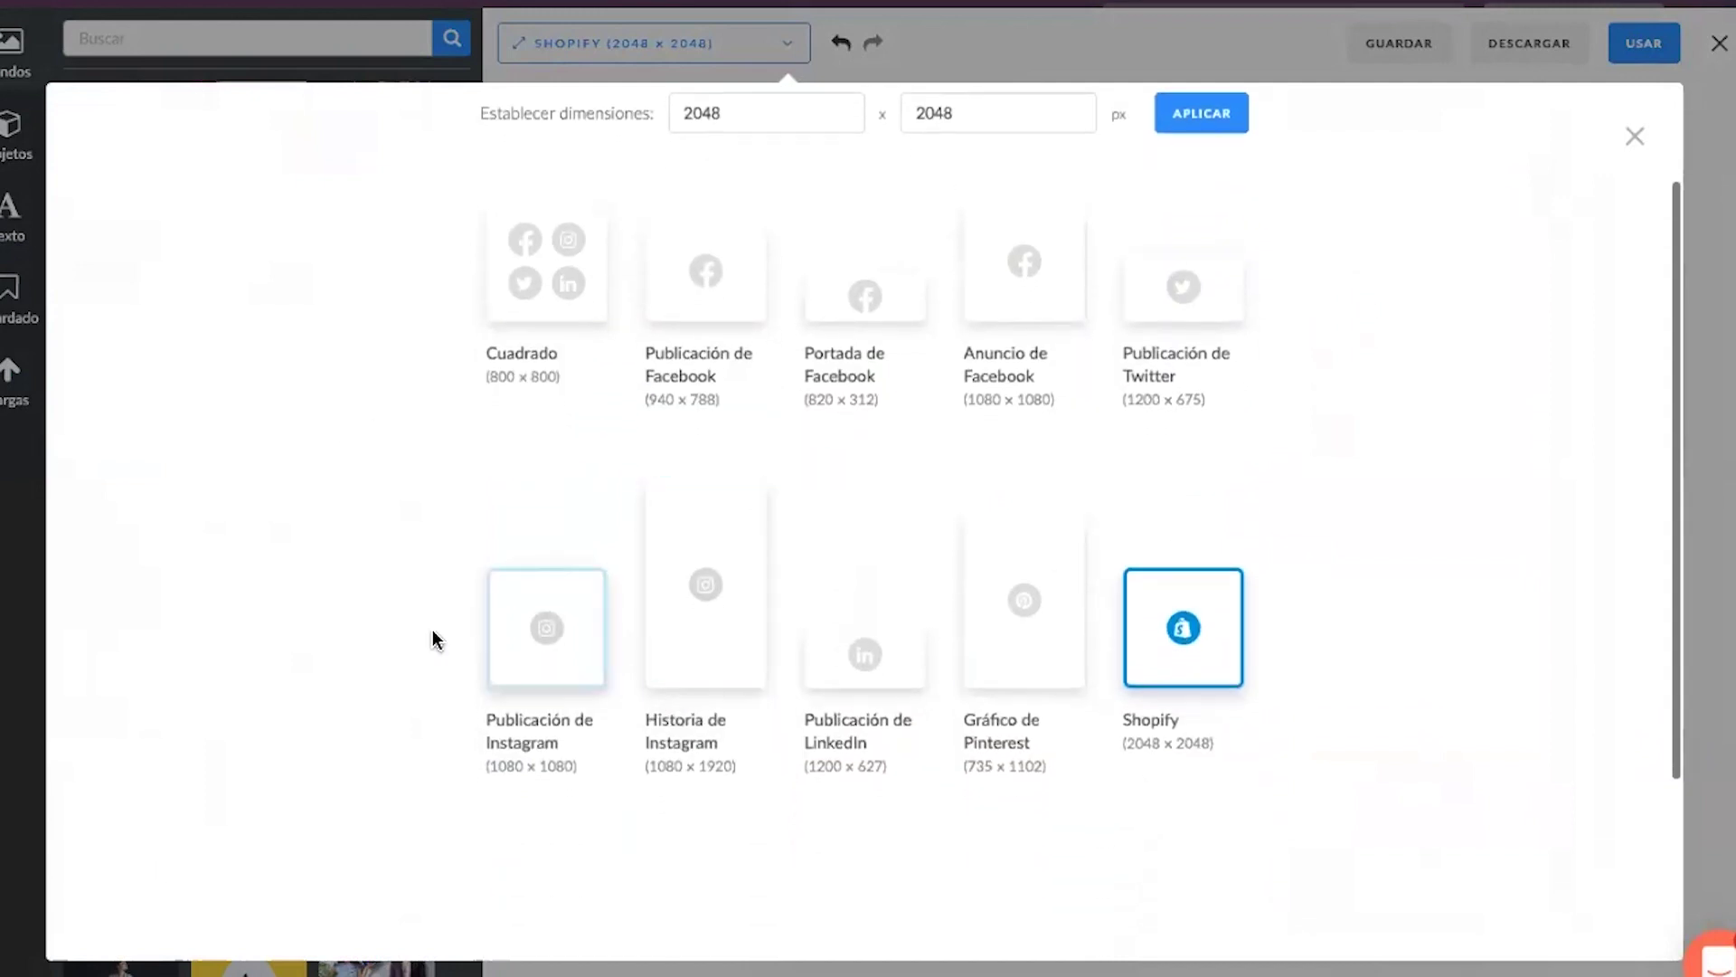
left_click(1635, 136)
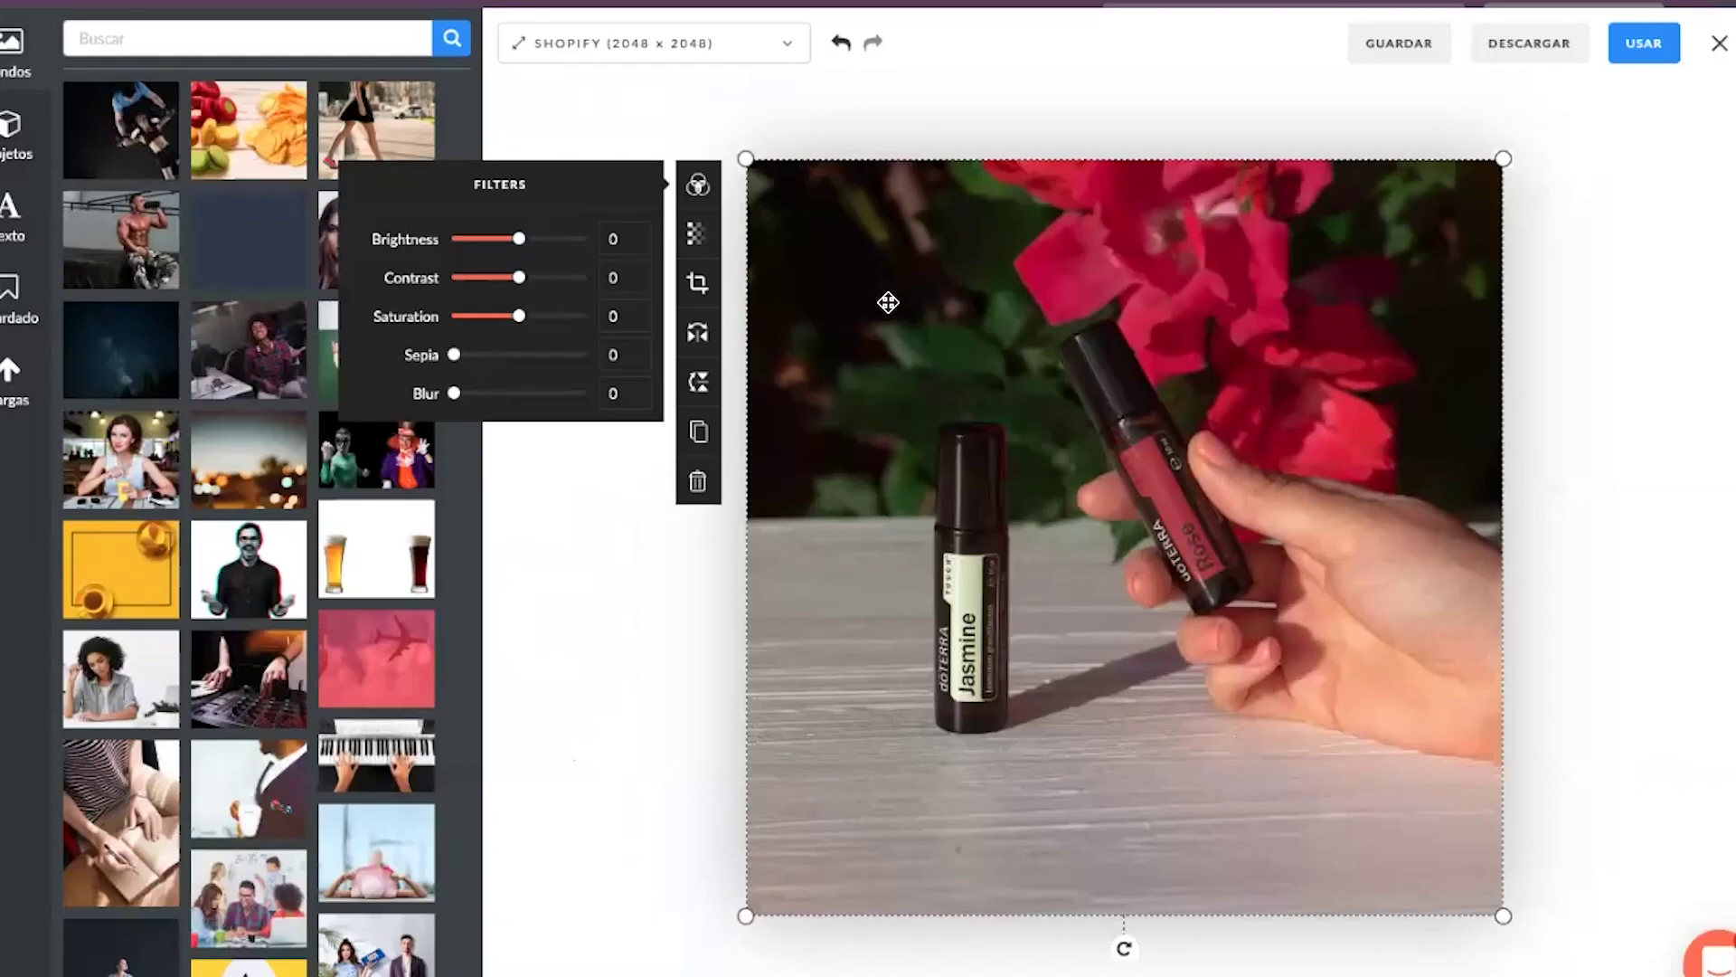
- Set the image's brightness to -2 and saturation to -10, and check its opacity setting
mouse_move(860, 356)
left_mouse_down()
mouse_move(845, 376)
mouse_move(868, 356)
left_mouse_up()
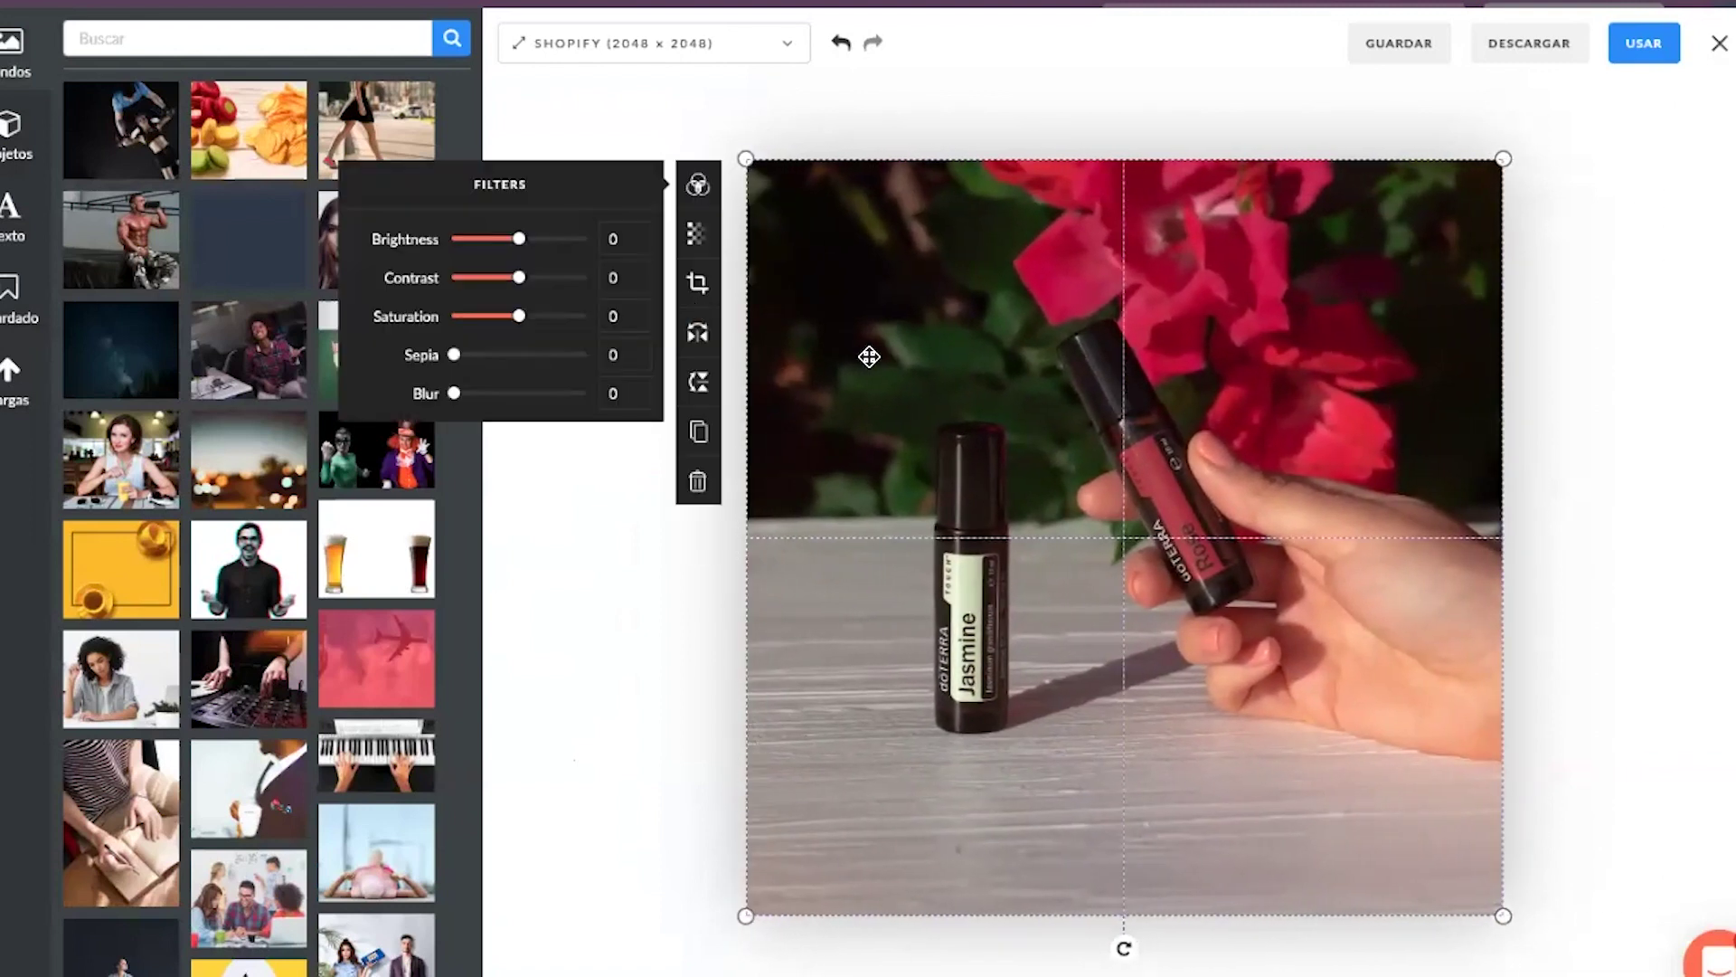
mouse_move(518, 239)
left_mouse_down()
mouse_move(555, 239)
mouse_move(511, 240)
left_mouse_up()
mouse_move(518, 316)
left_mouse_down()
mouse_move(547, 322)
mouse_move(511, 317)
left_mouse_up()
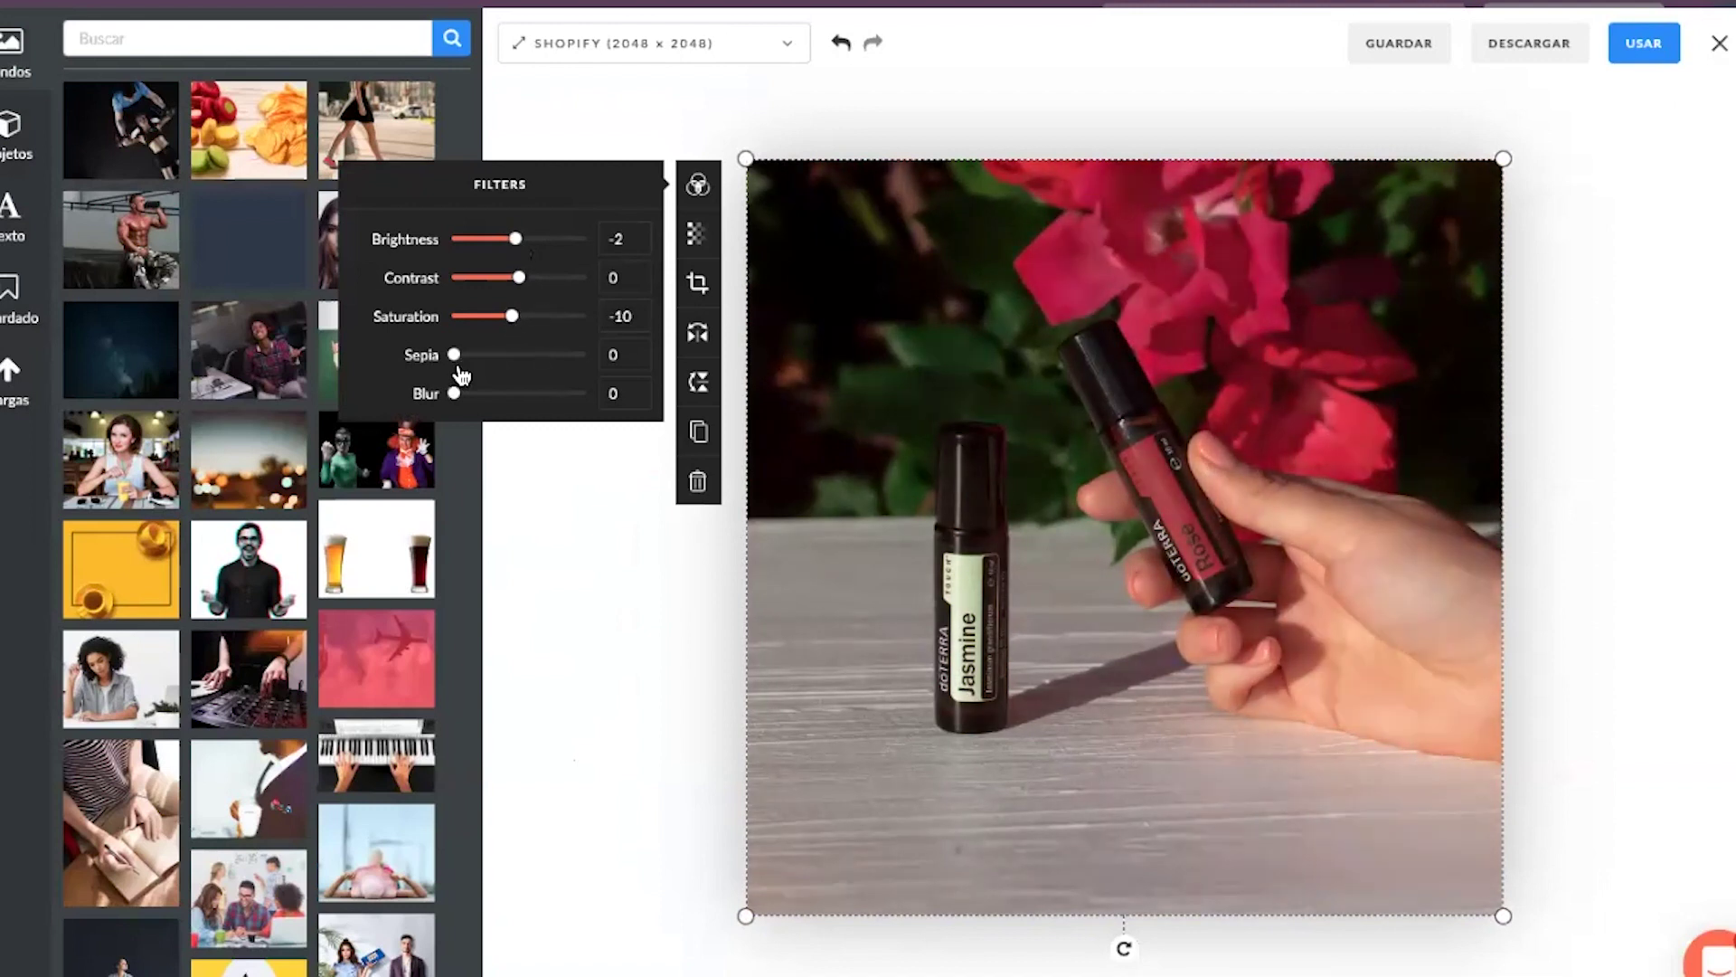
left_click(696, 235)
left_click_drag(578, 271, 620, 298)
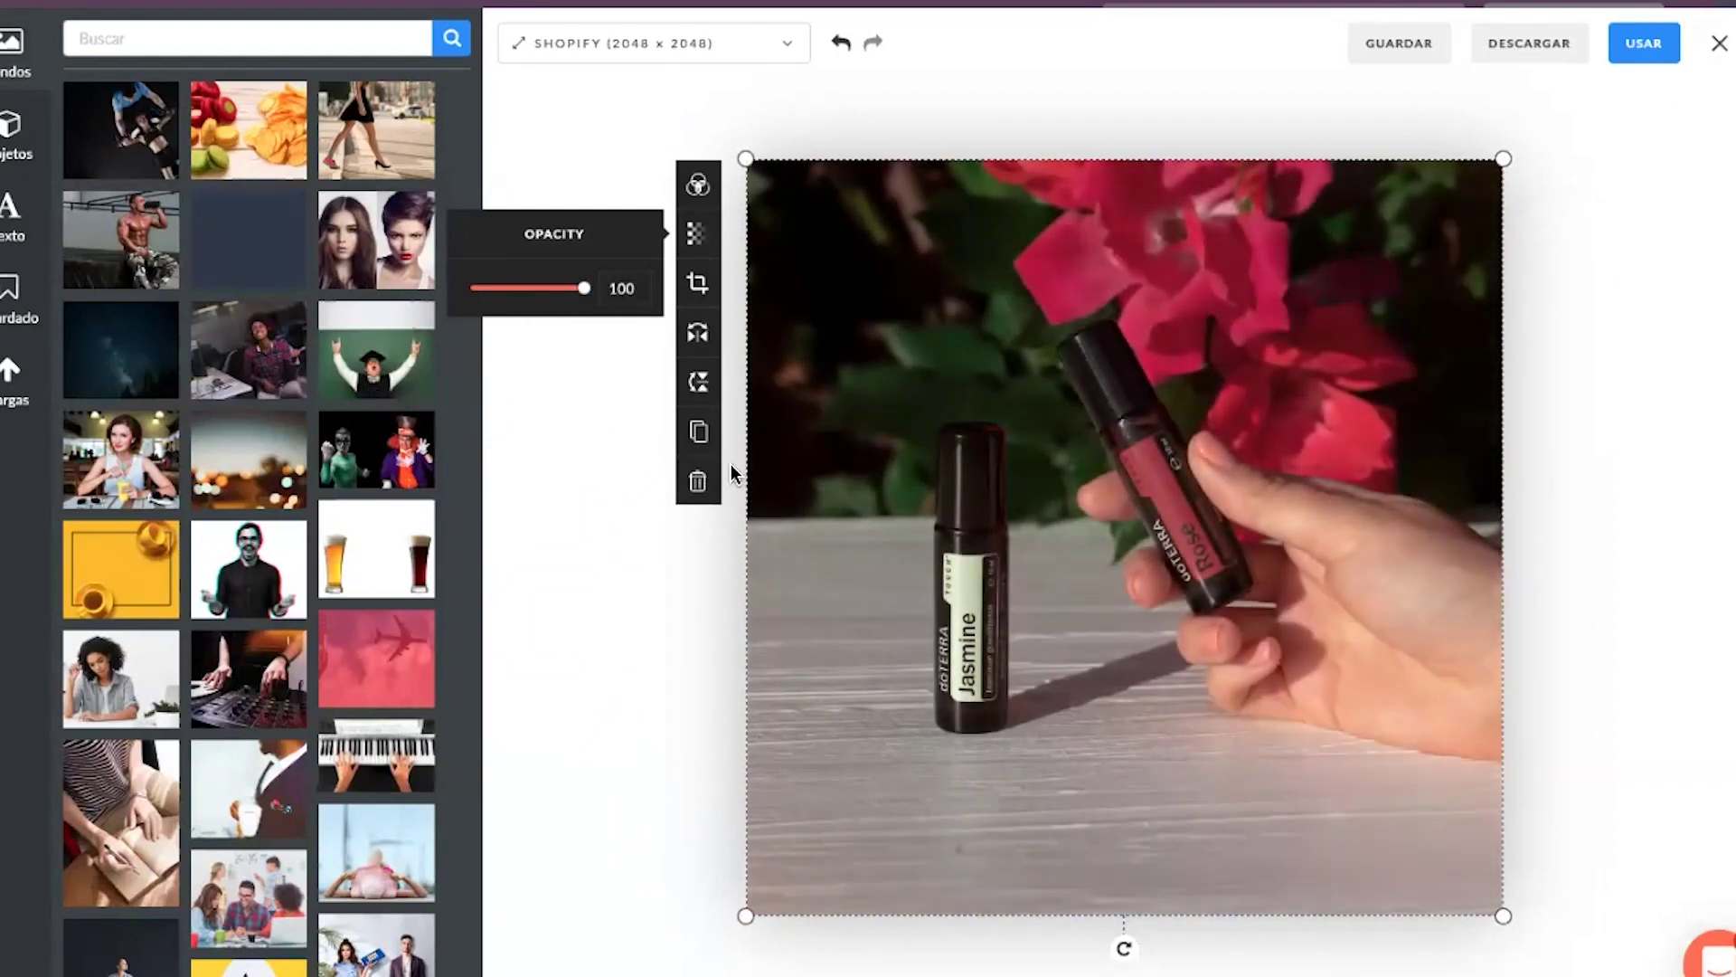
- Duplicate the Rose & Jasmine Touch image on the canvas and delete the copy
left_click(709, 433)
mouse_move(826, 473)
left_mouse_down()
mouse_move(887, 443)
mouse_move(839, 452)
left_mouse_up()
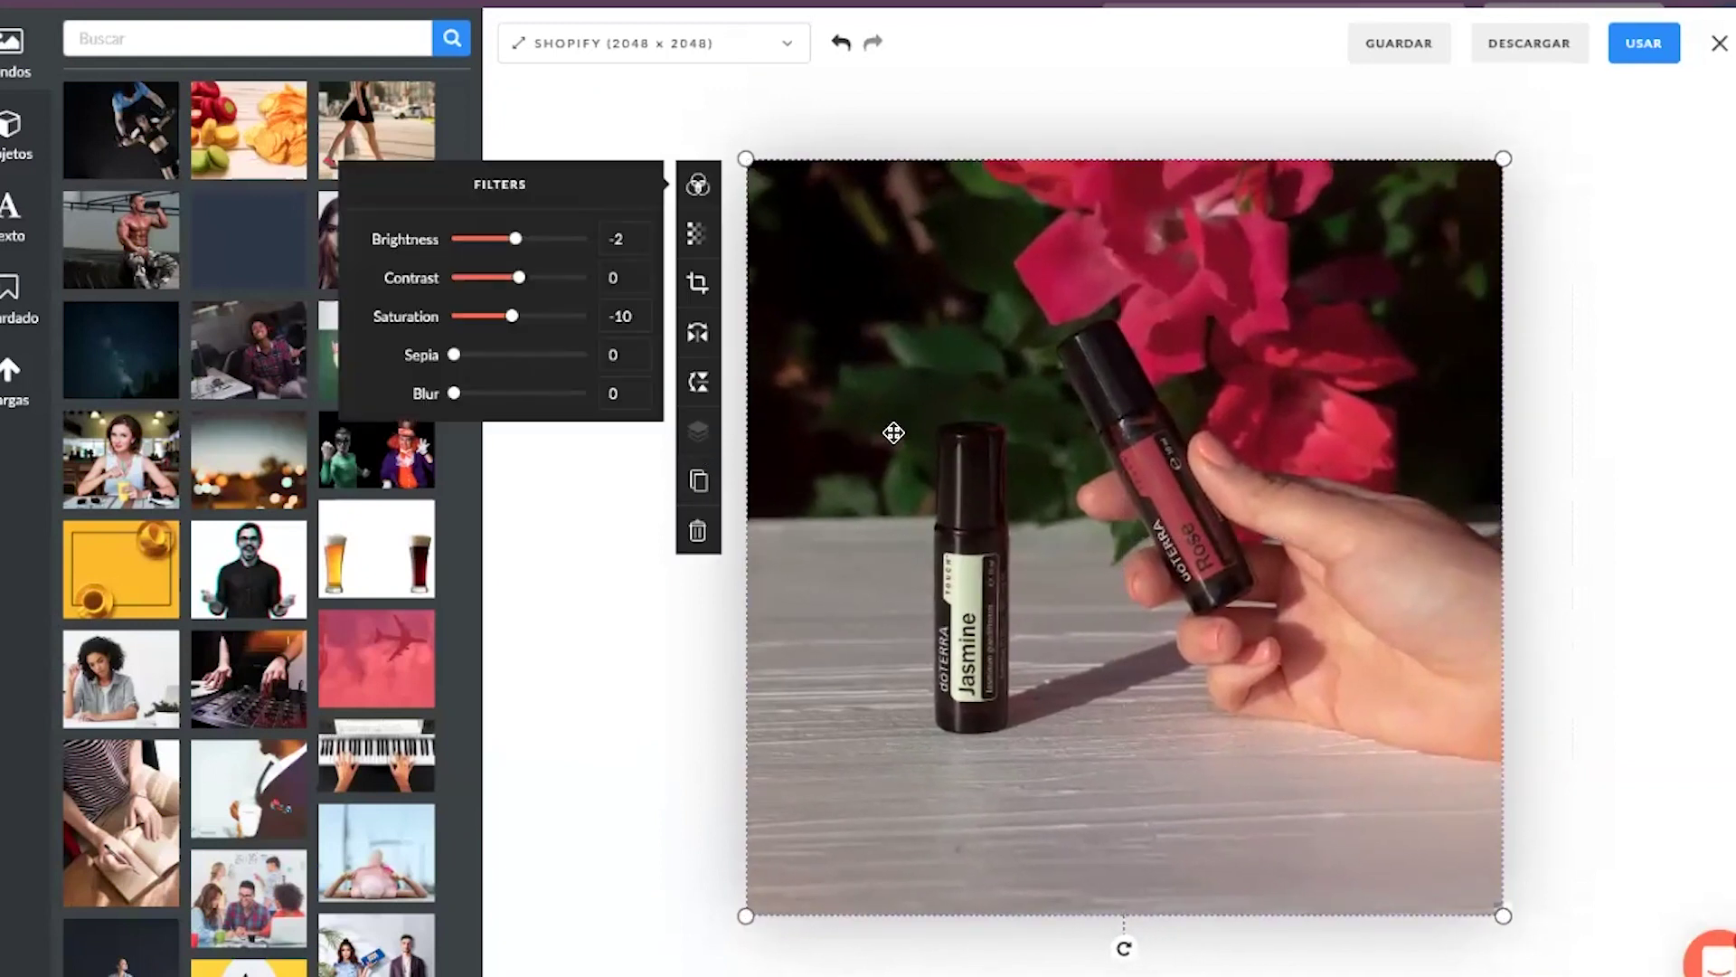
key("Delete")
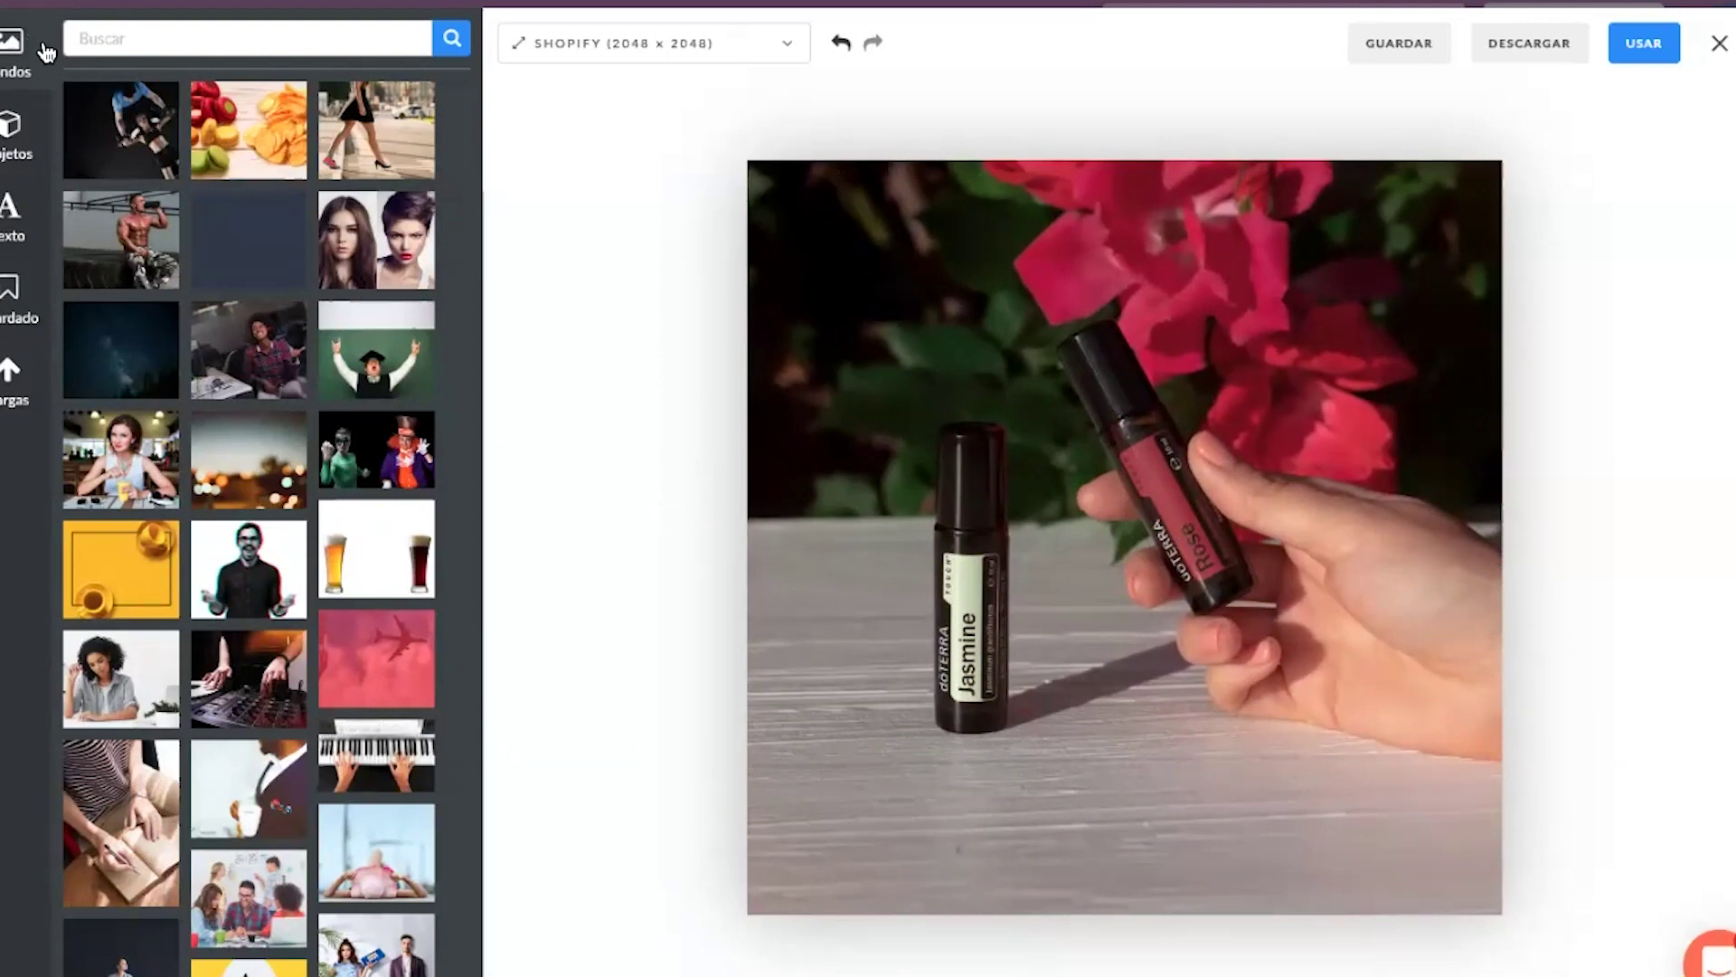
- Search the backgrounds for "rosemary" and place the photo of a hand holding a rosemary sprig on the canvas
left_click(110, 38)
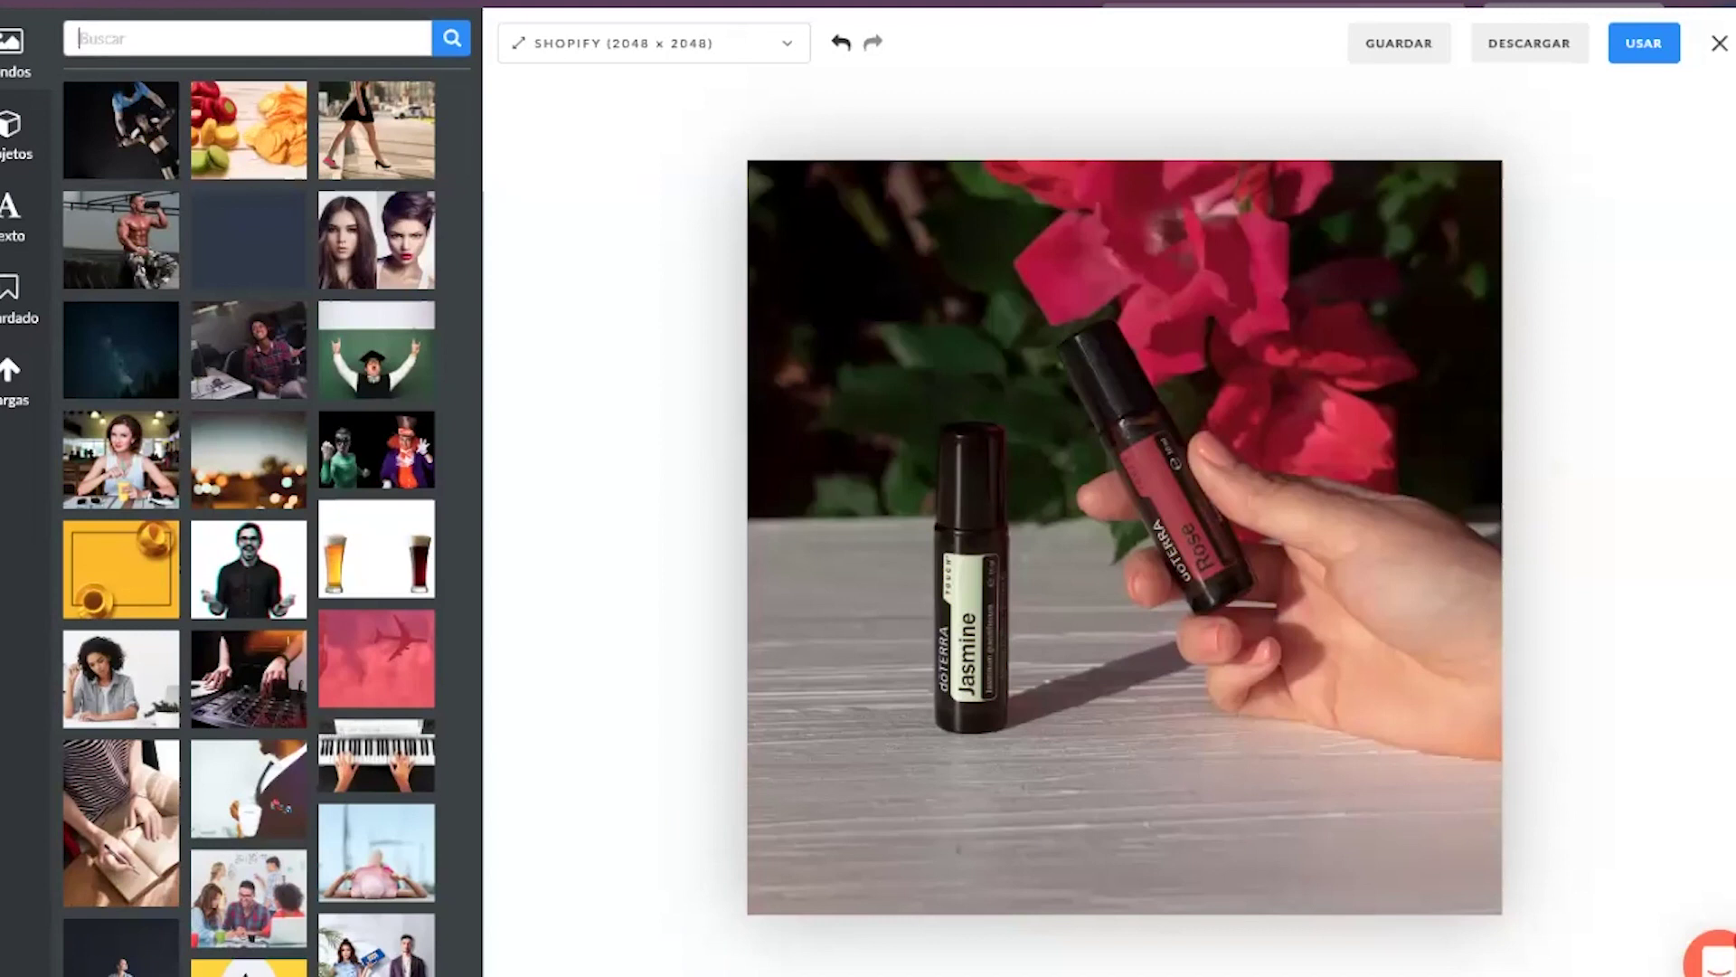
type("rosemary")
key("Return")
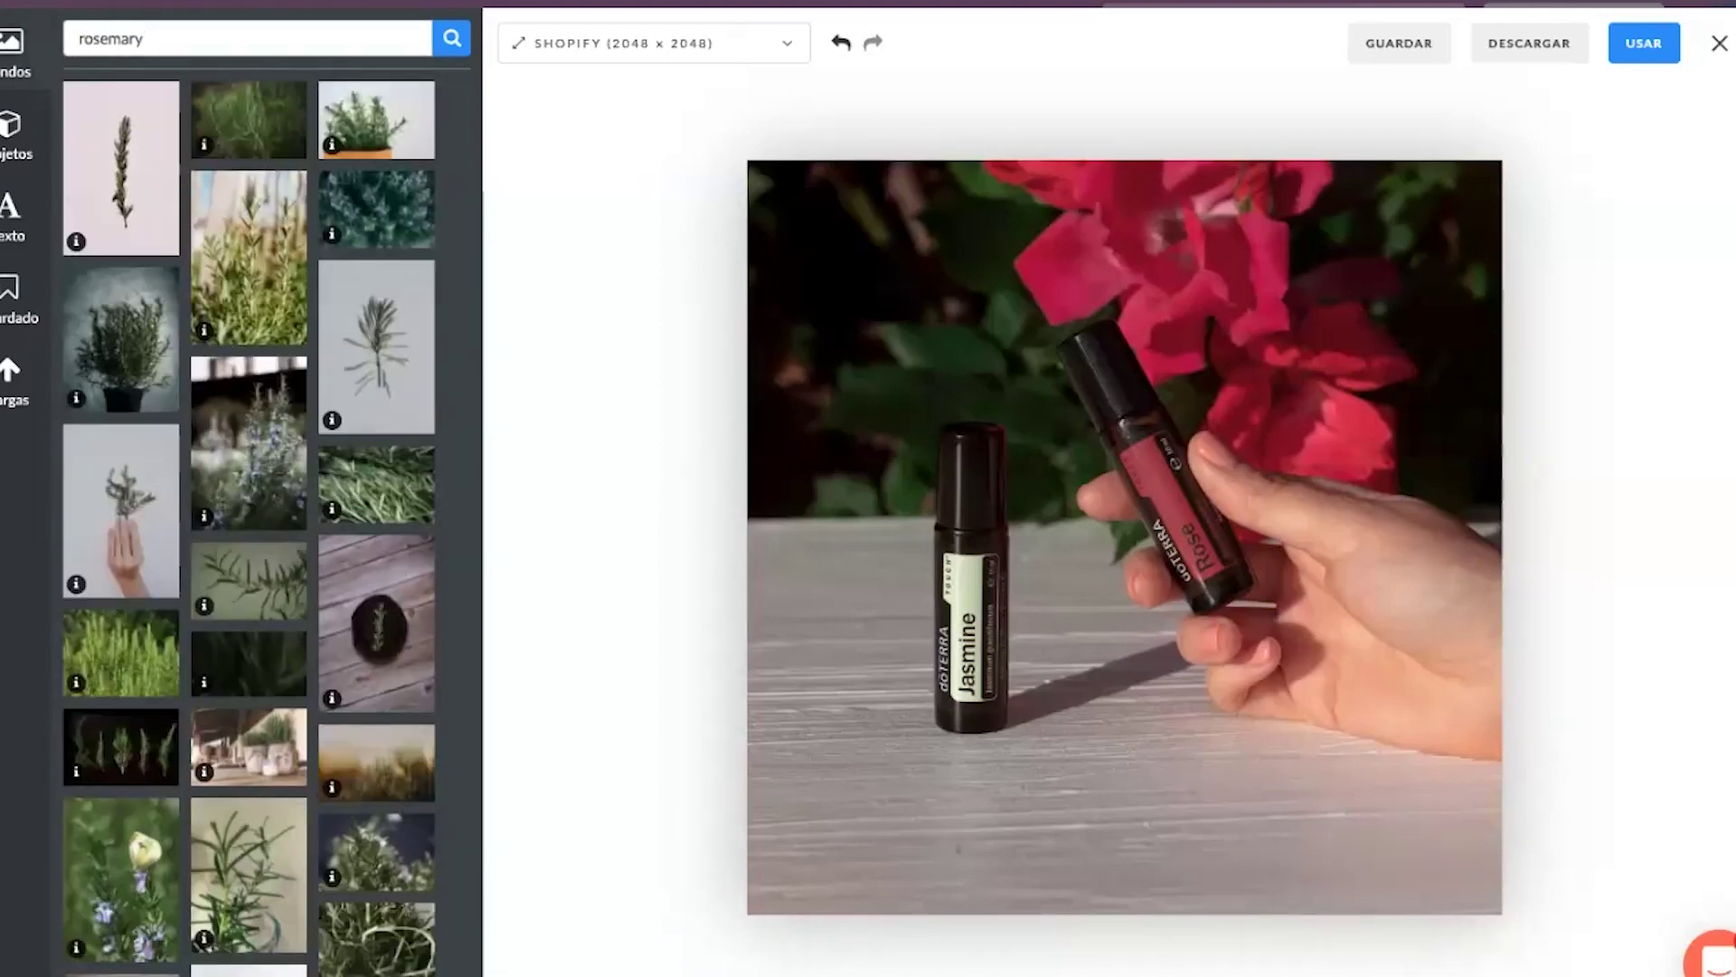
scroll(244, 488, "down", 5)
scroll(244, 488, "up", 3)
left_click(136, 362)
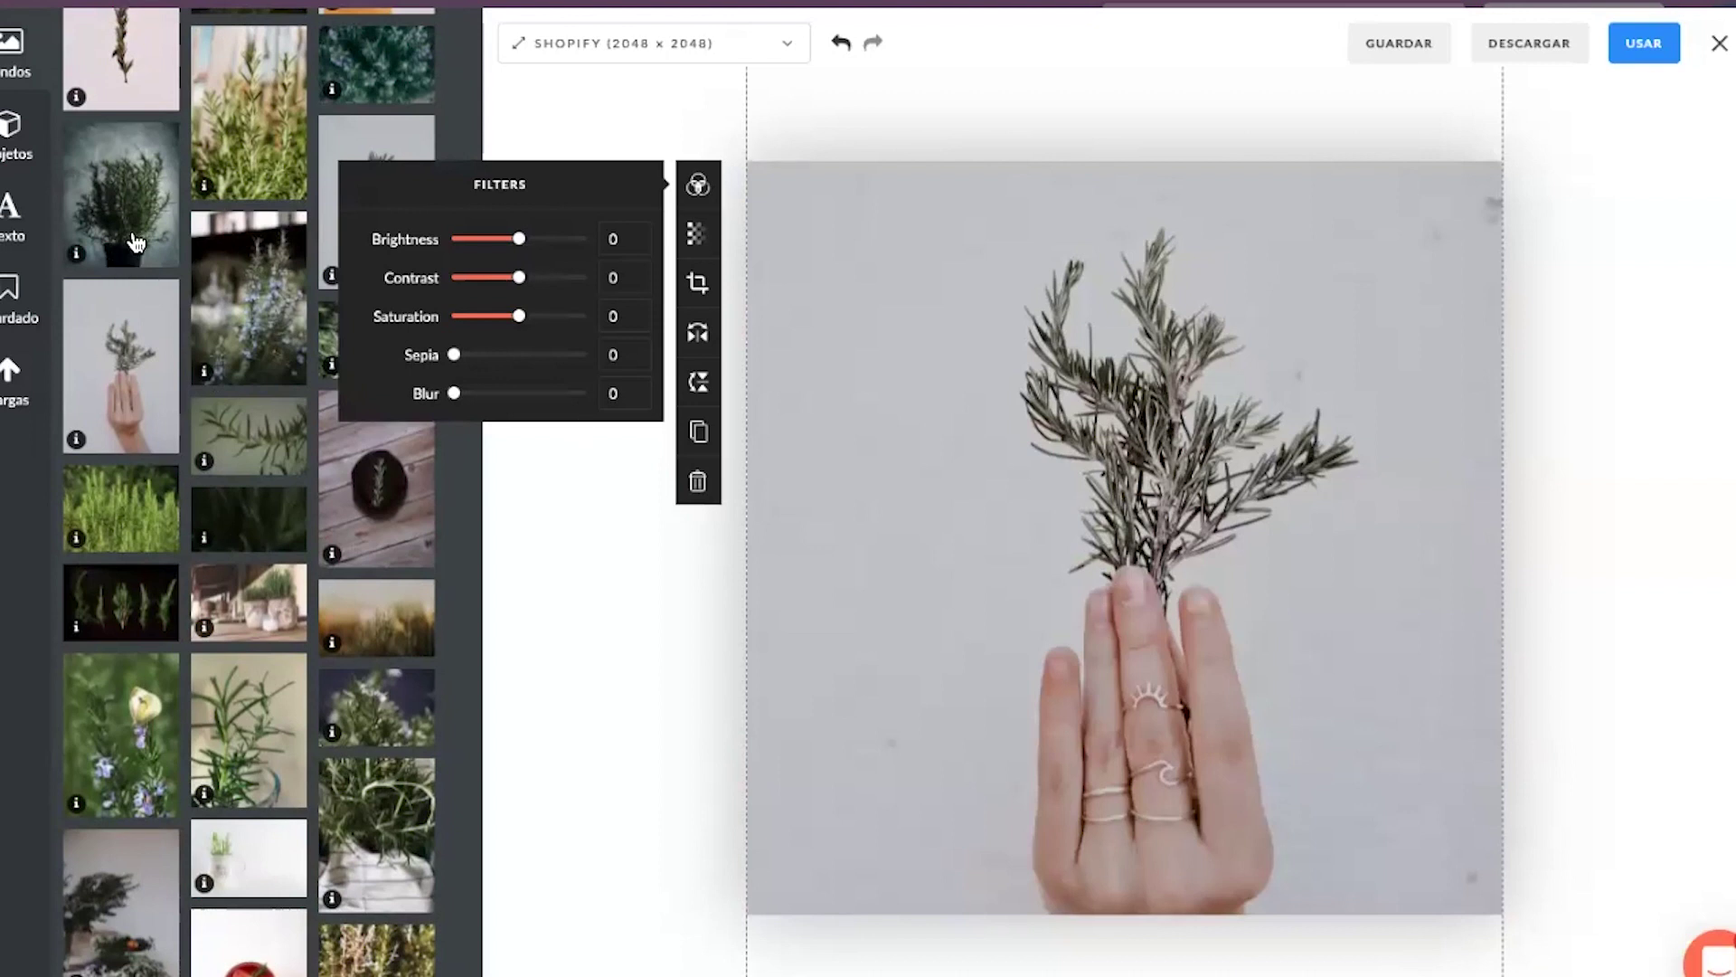
- Add the Rosemary bottle from the Single Oils (EU) object category to the canvas
left_click(13, 137)
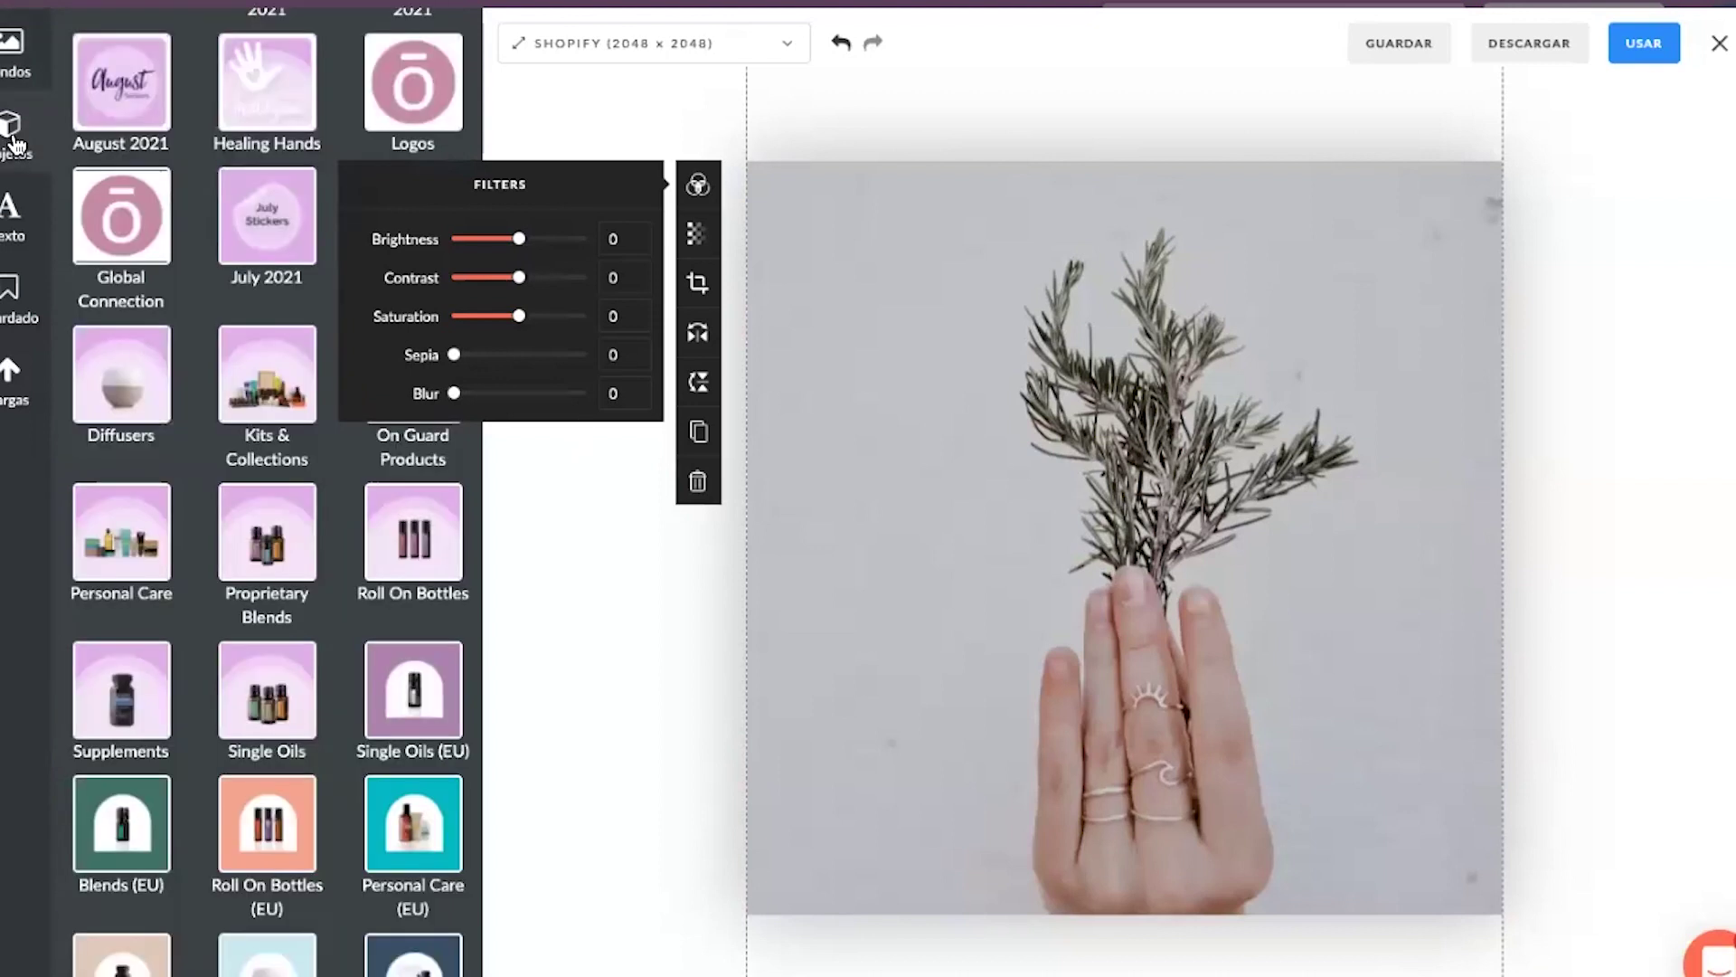
scroll(109, 244, "up", 2)
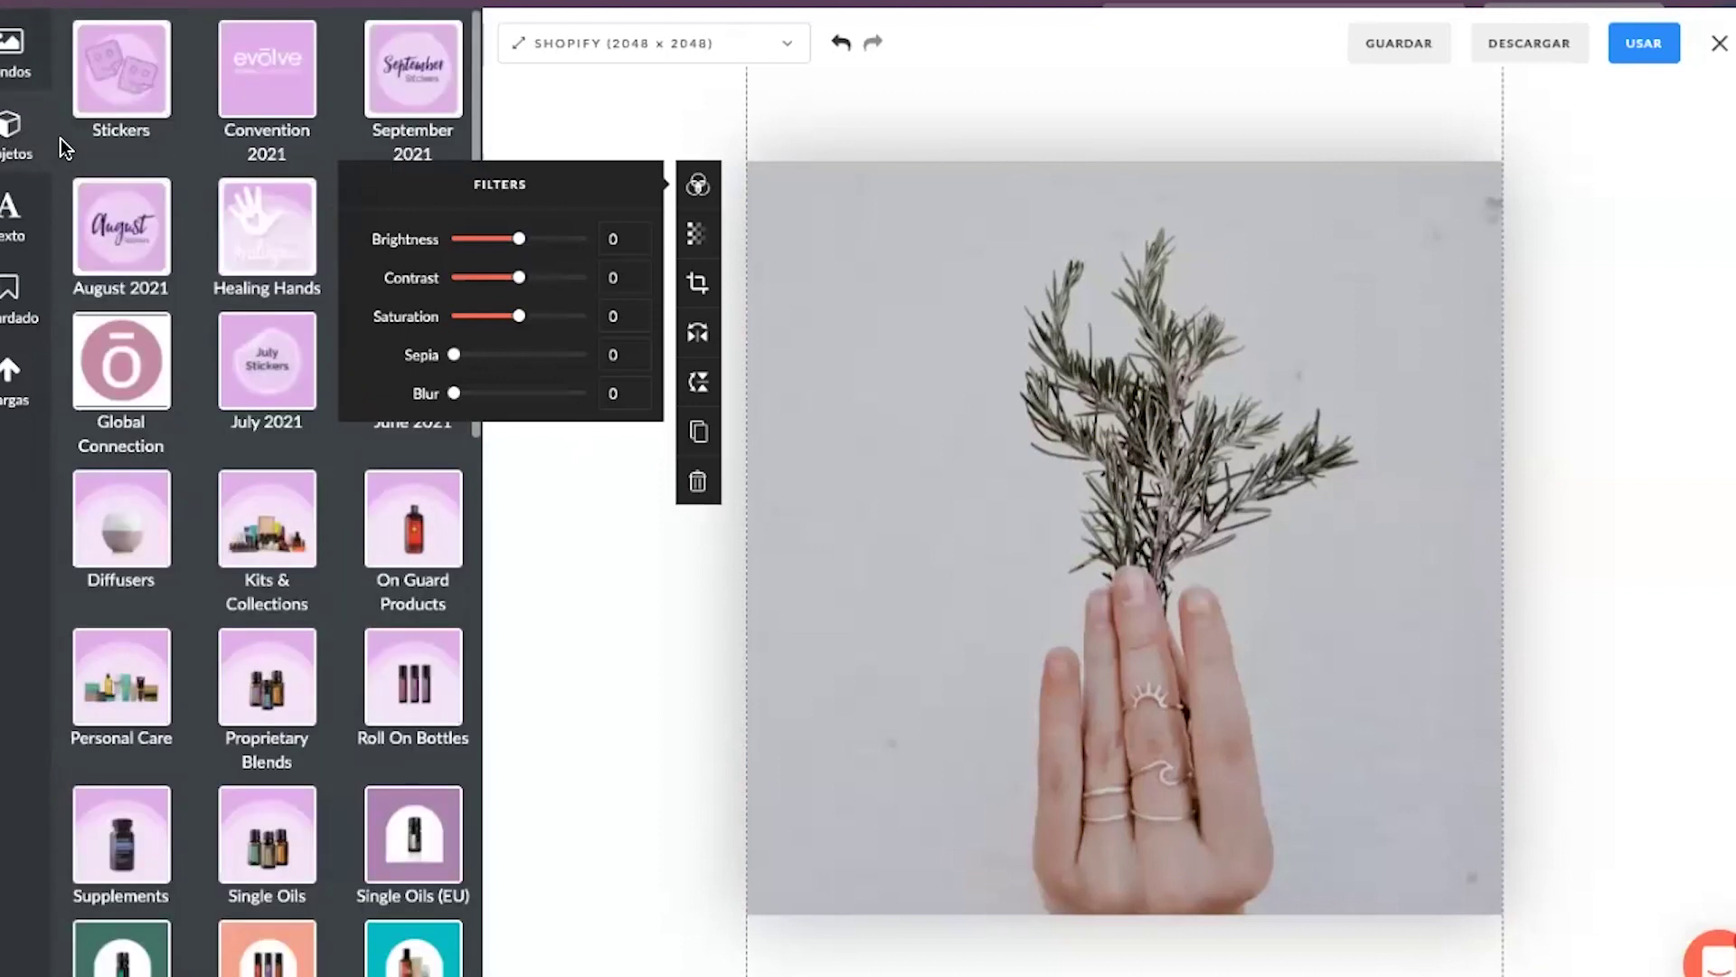
scroll(283, 759, "down", 5)
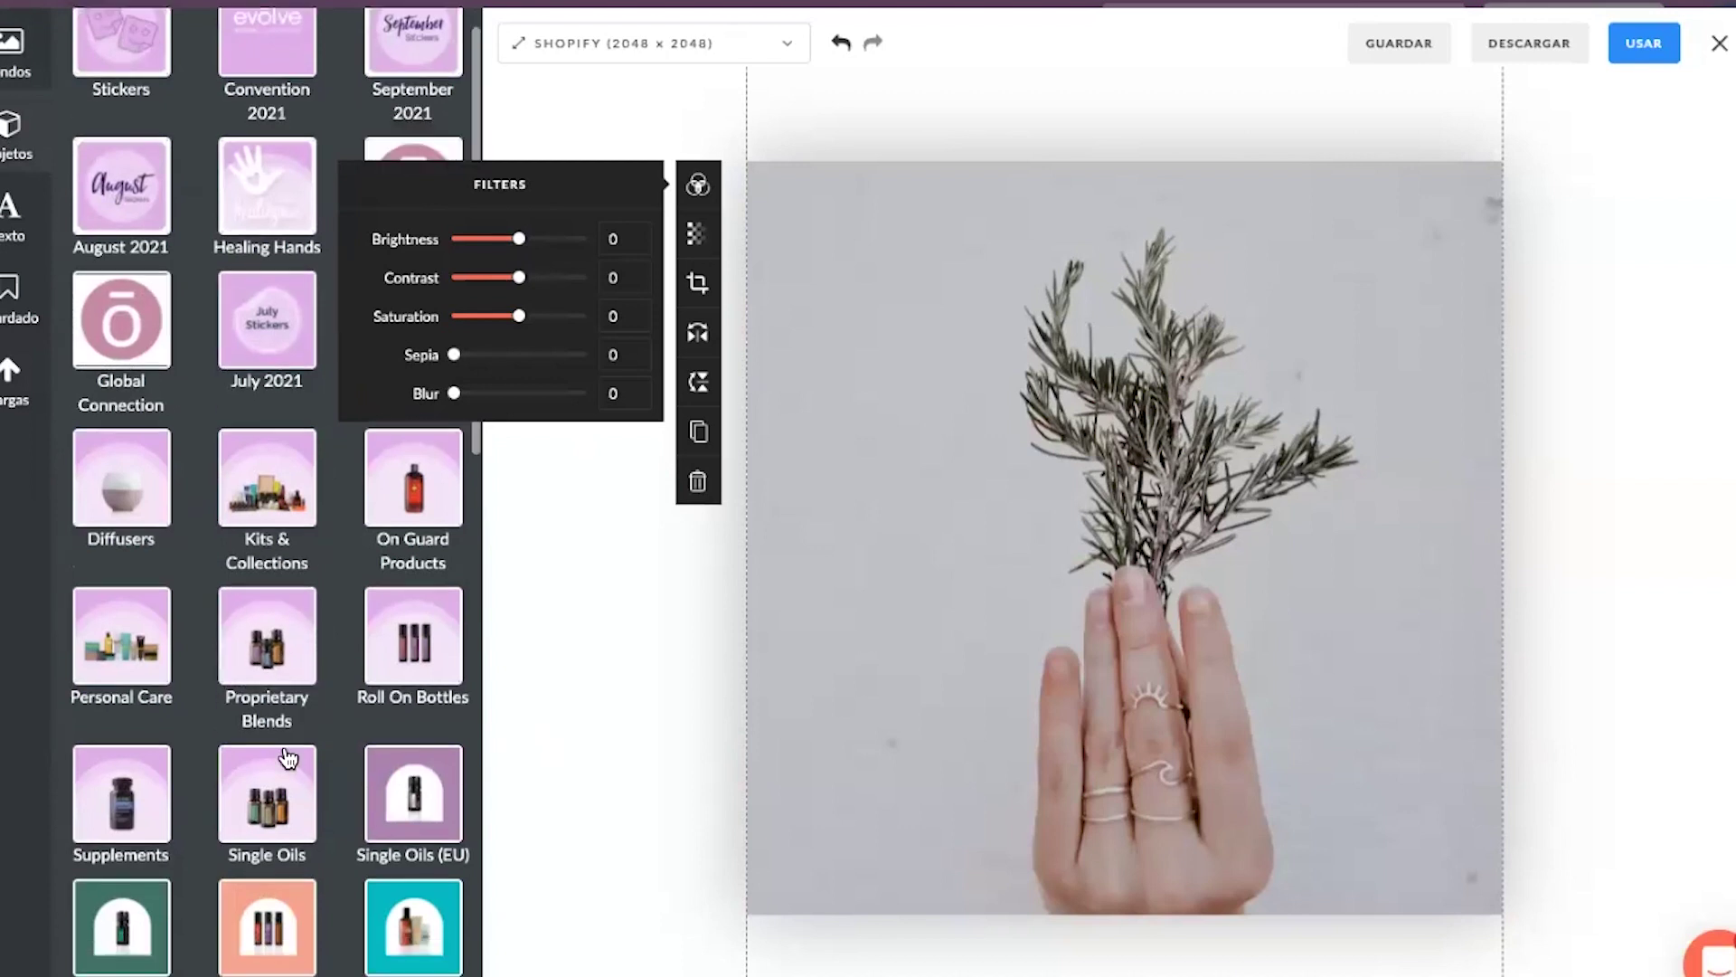
left_click(417, 513)
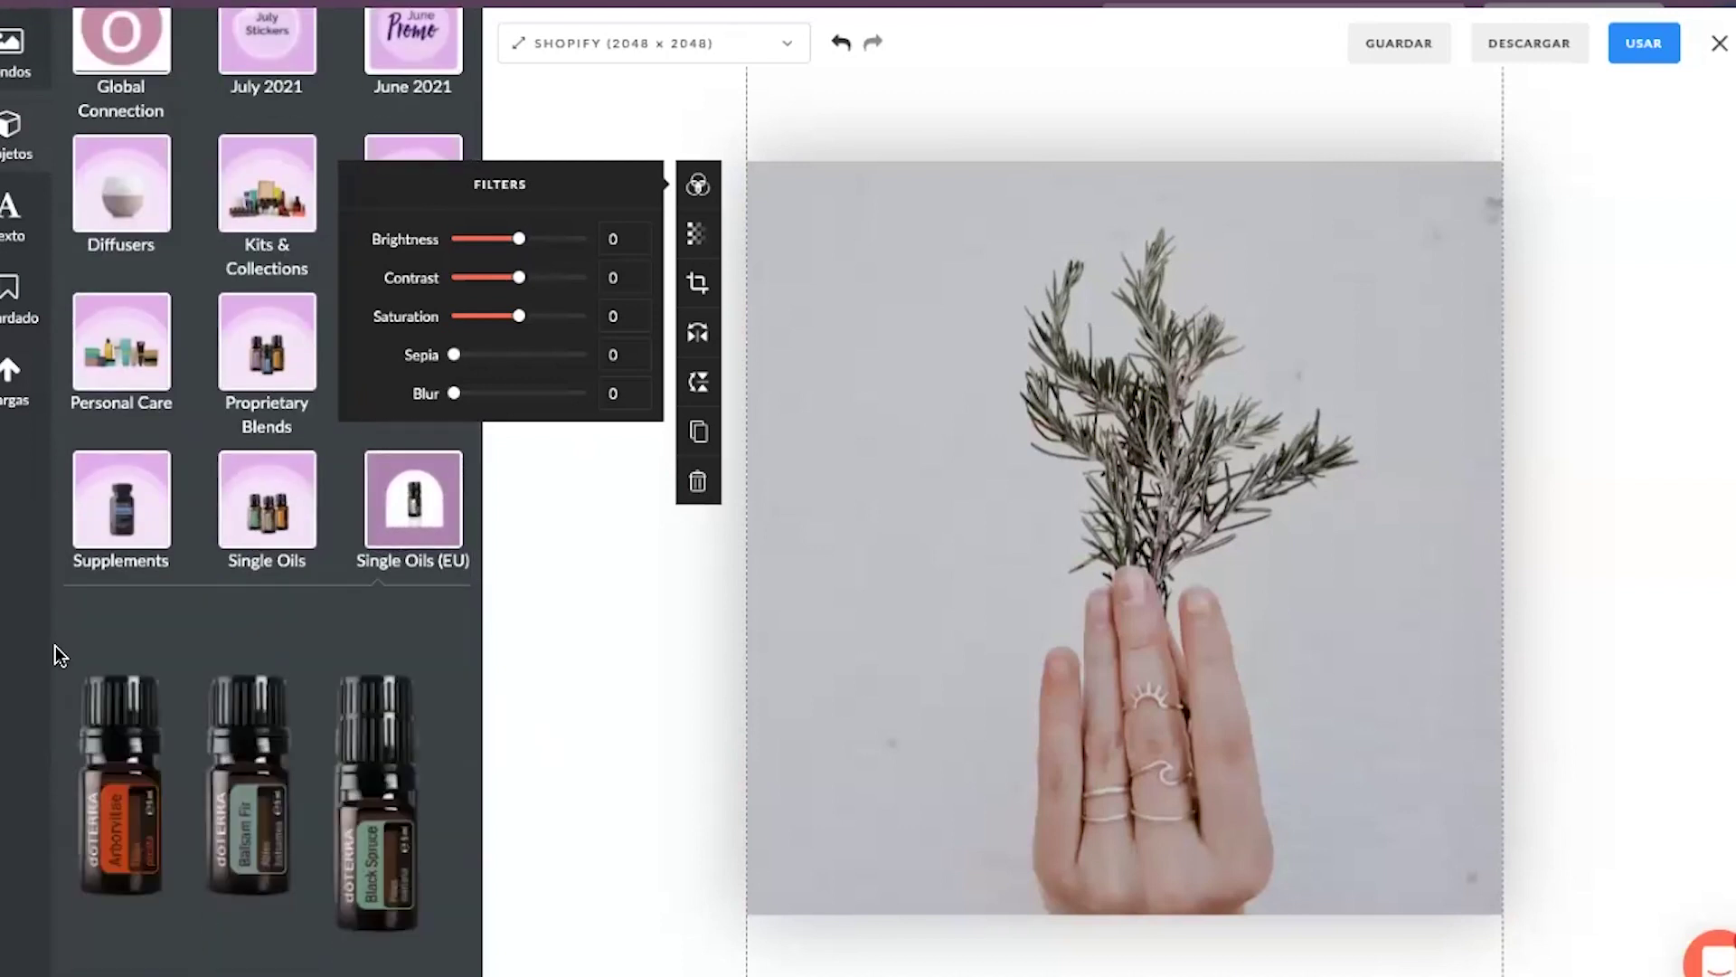
scroll(180, 739, "down", 5)
scroll(182, 743, "down", 20)
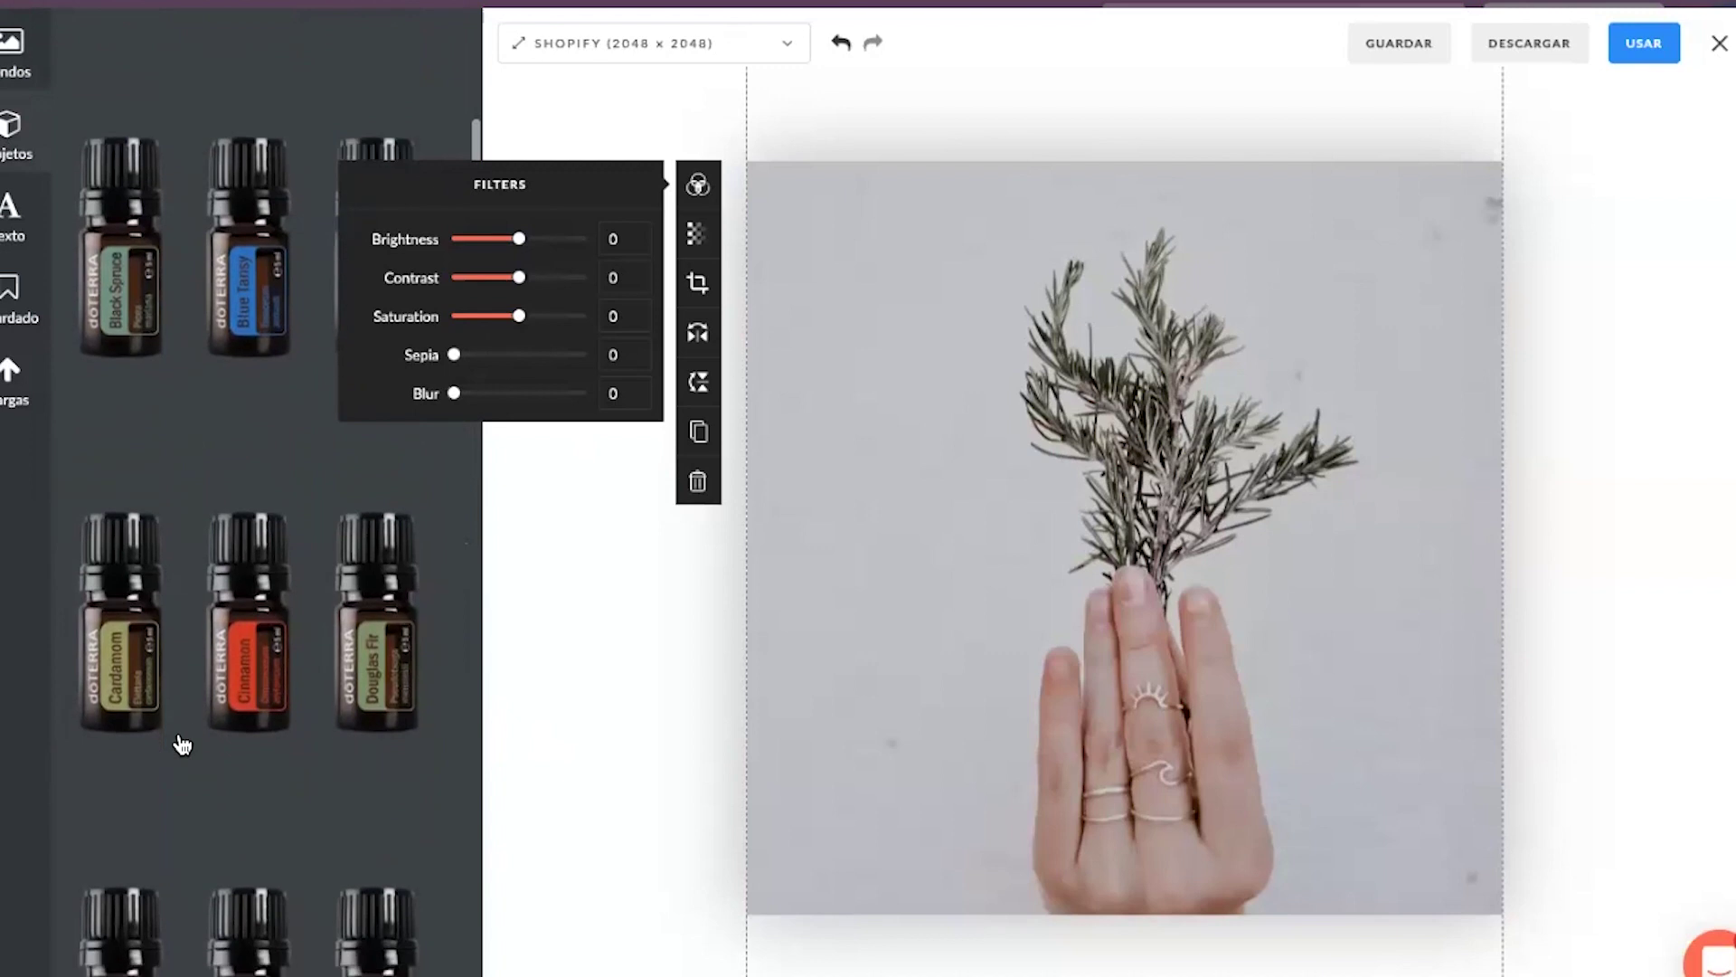
scroll(183, 743, "down", 5)
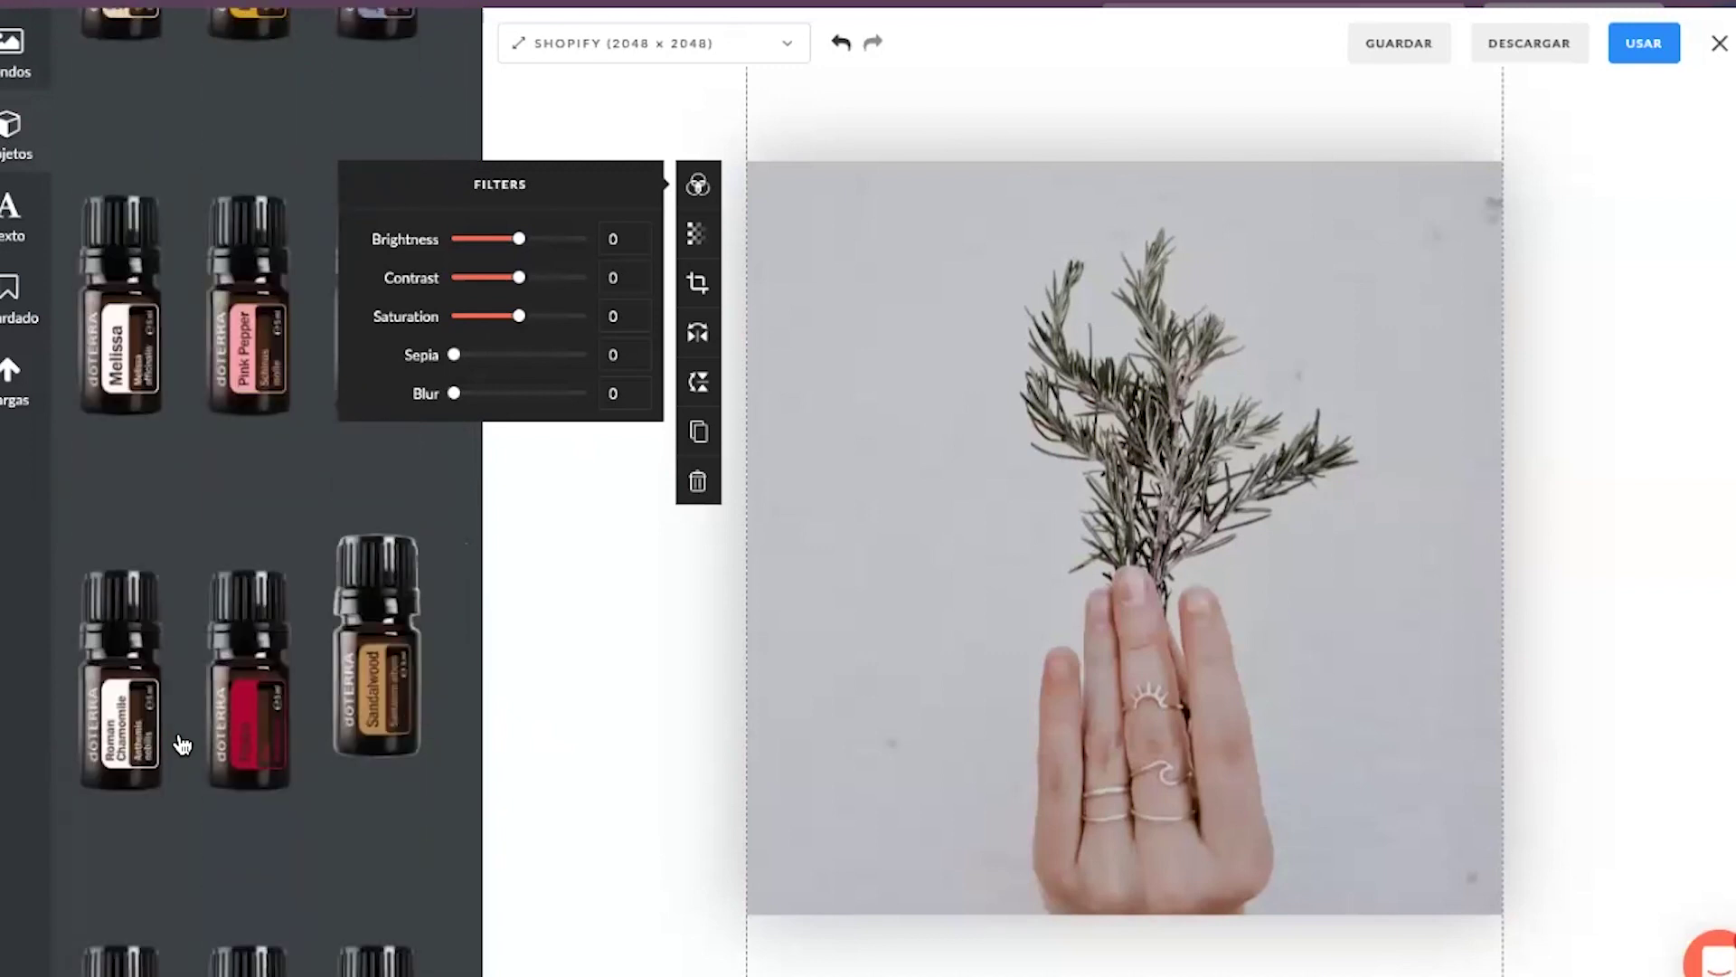
scroll(220, 791, "down", 10)
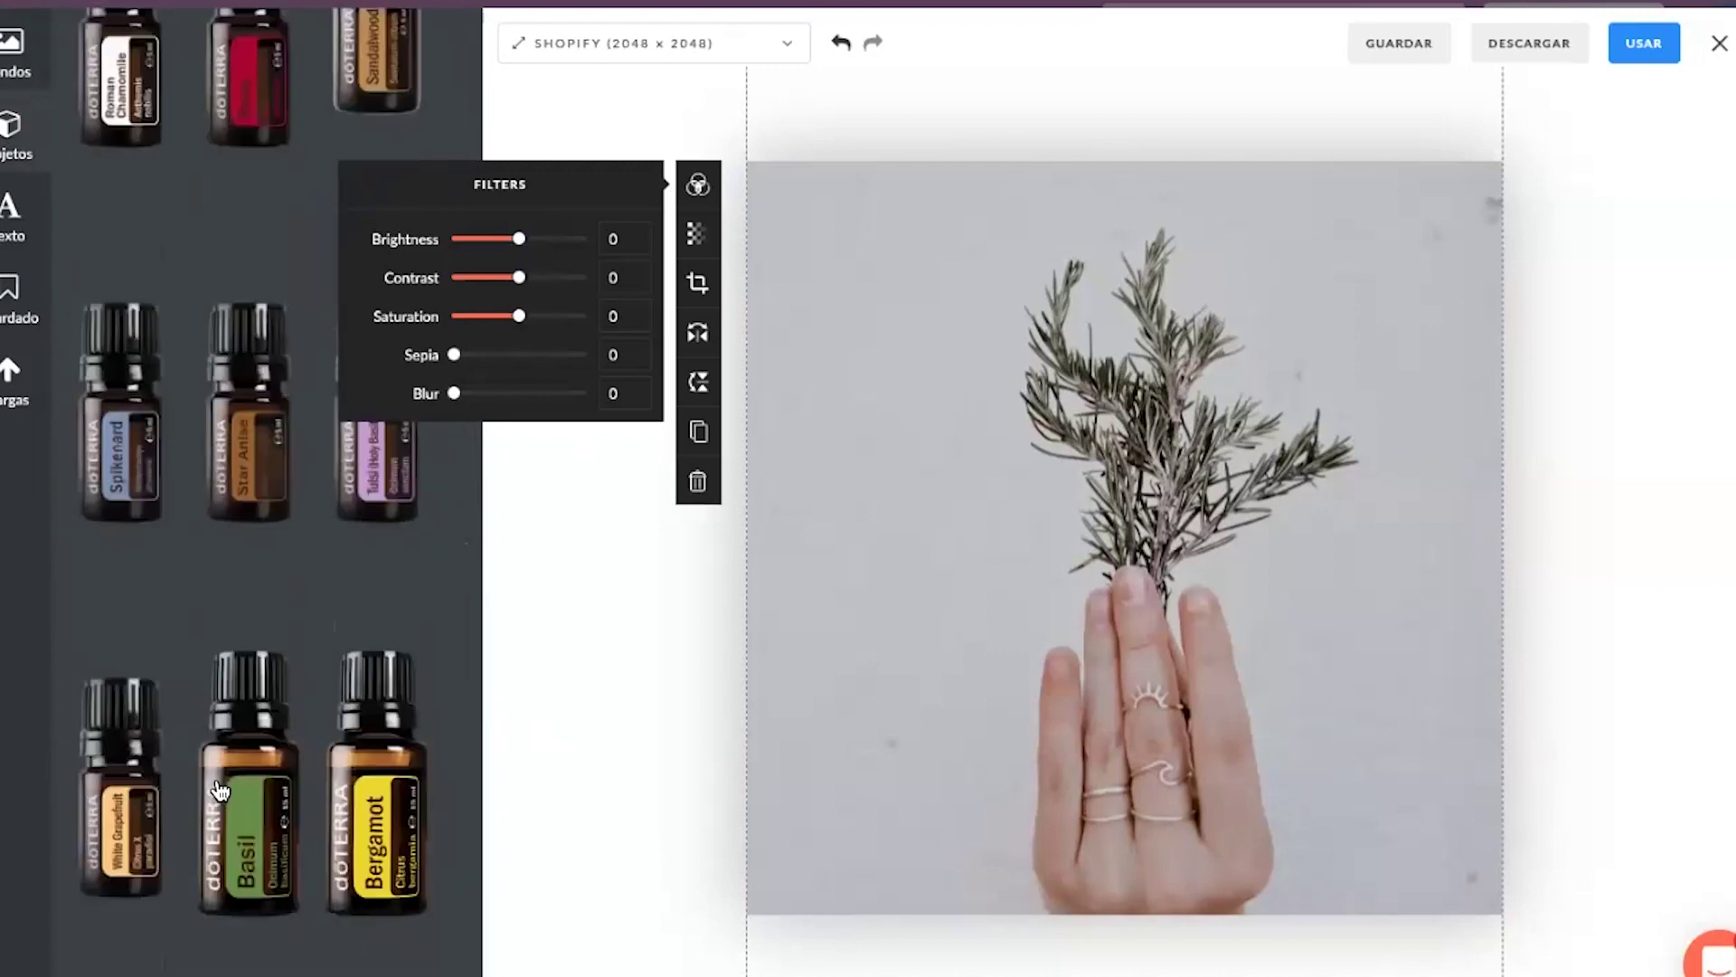
scroll(221, 791, "down", 10)
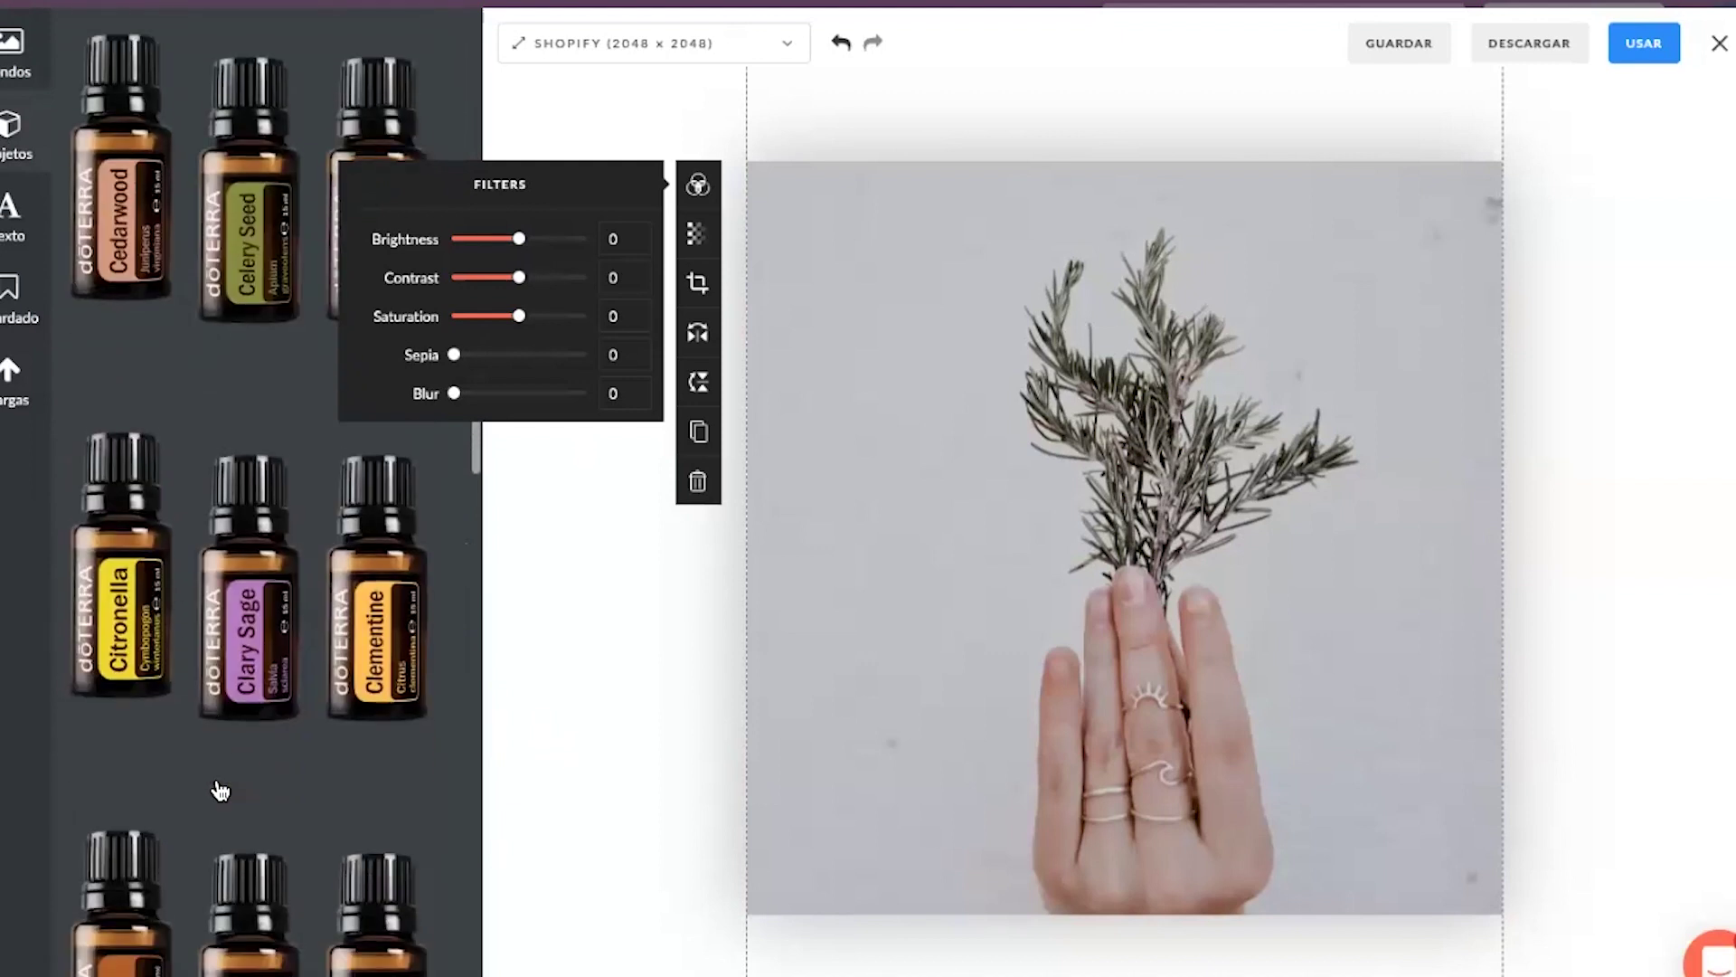
scroll(221, 790, "down", 10)
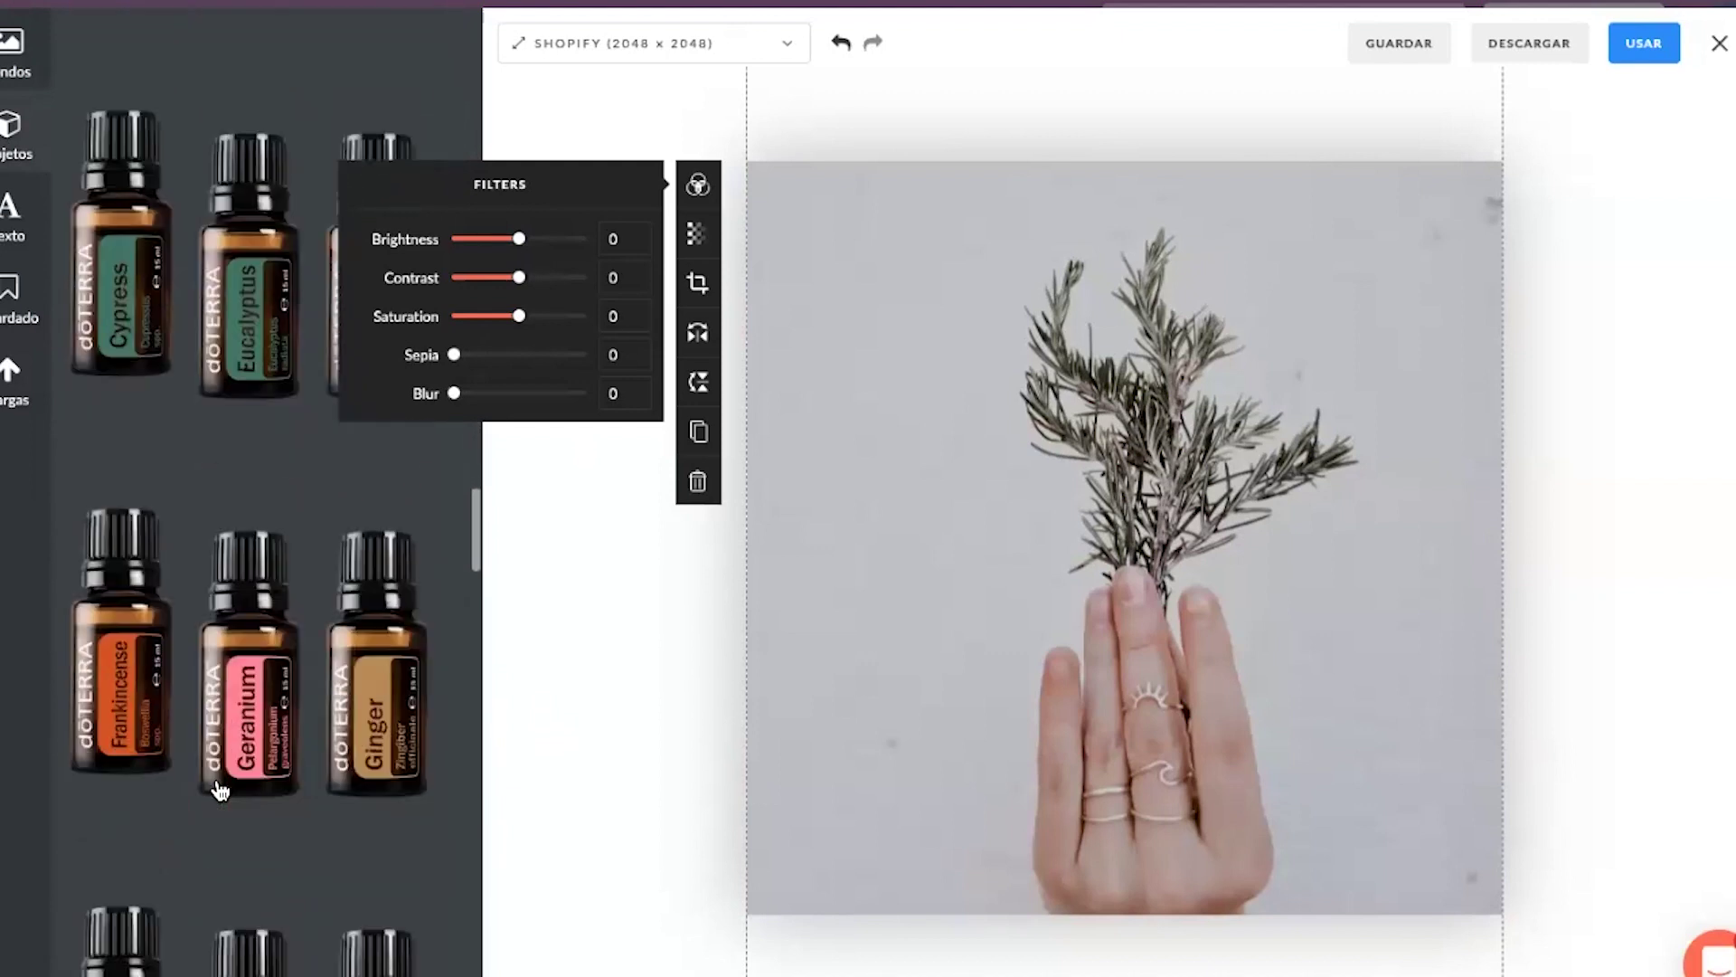
scroll(220, 790, "down", 10)
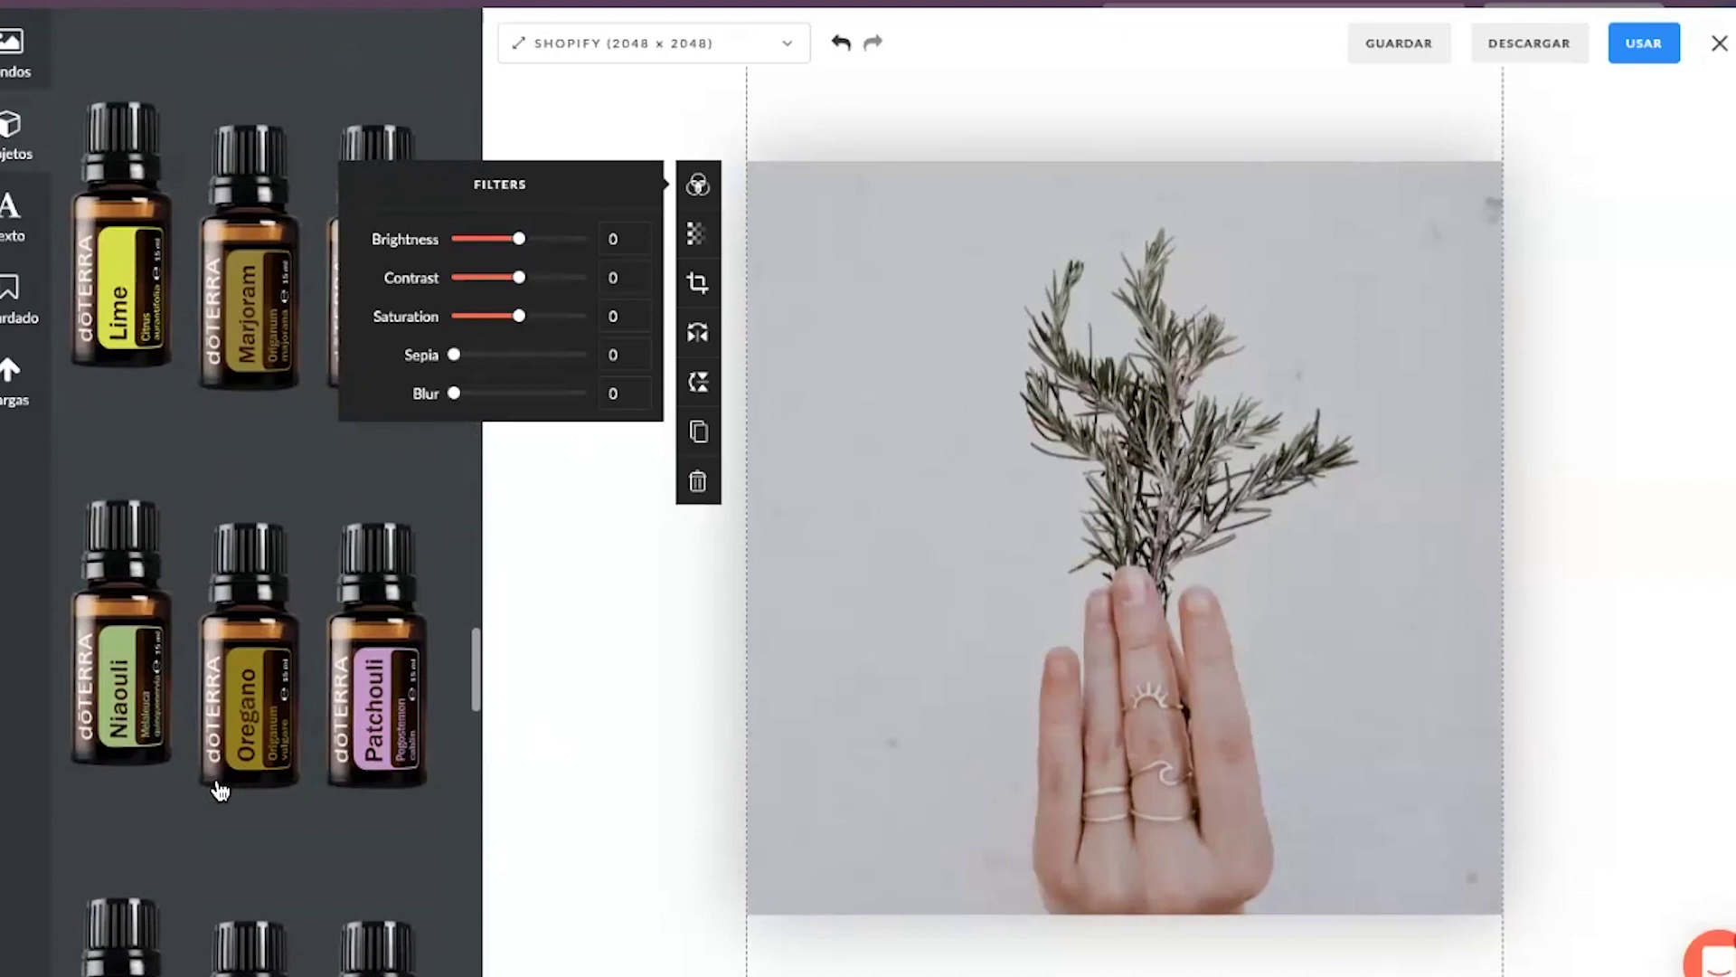
scroll(221, 791, "down", 2)
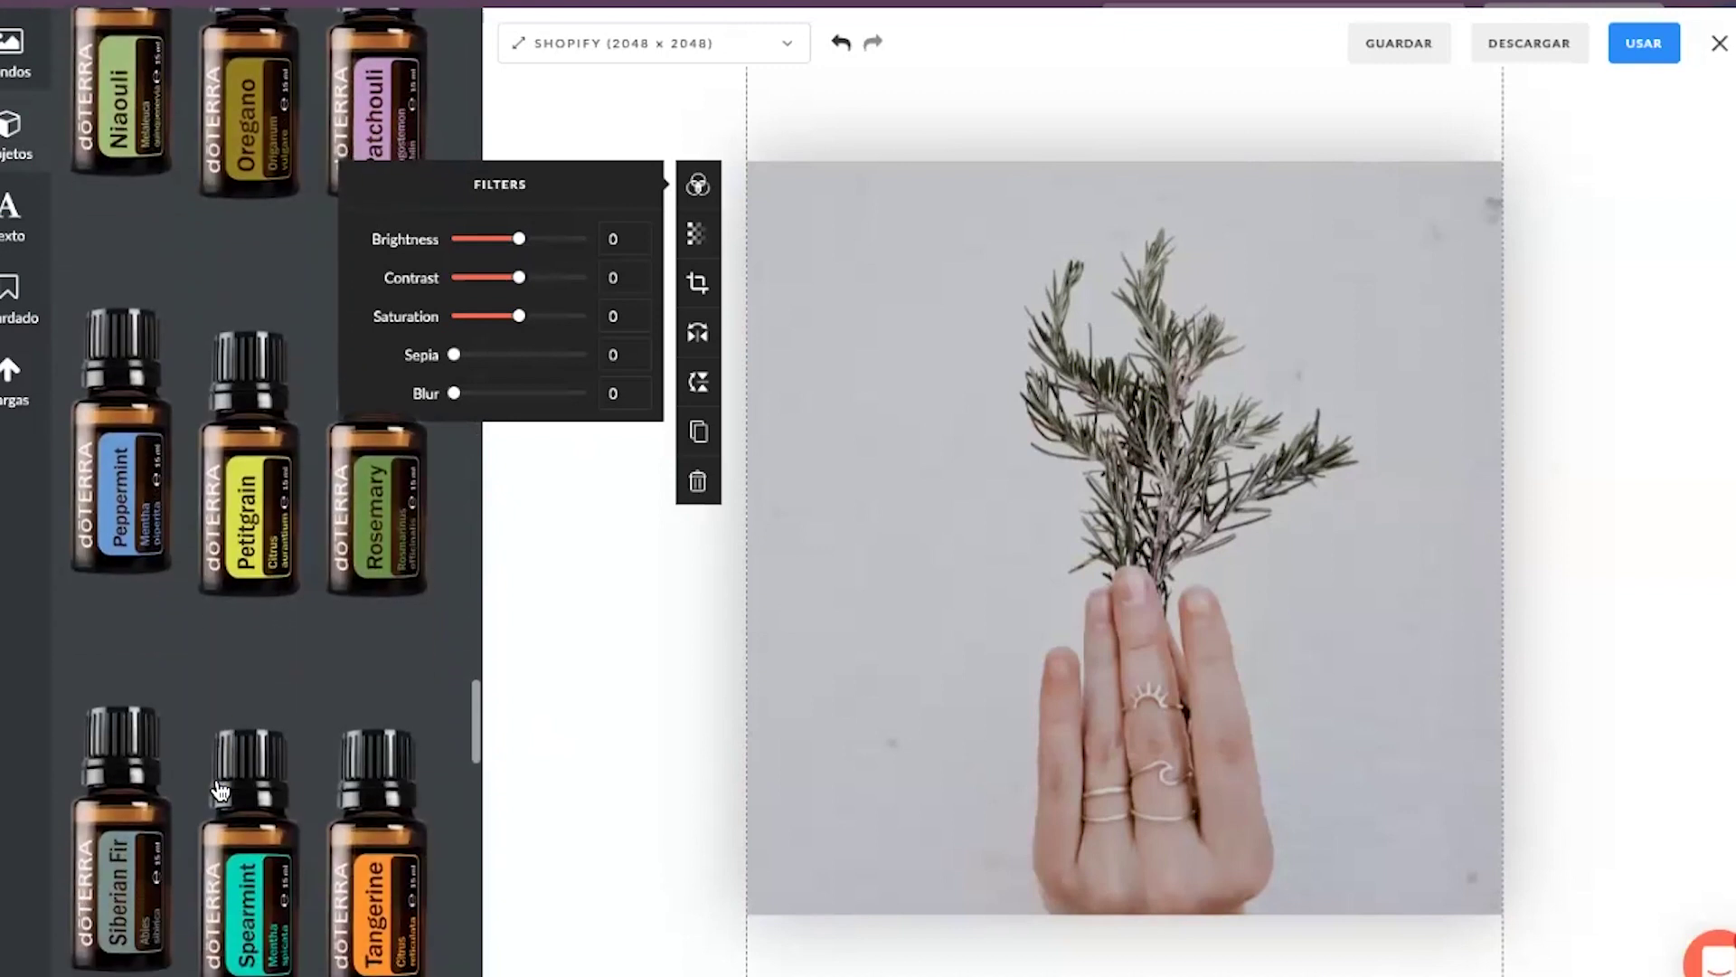
left_click(399, 540)
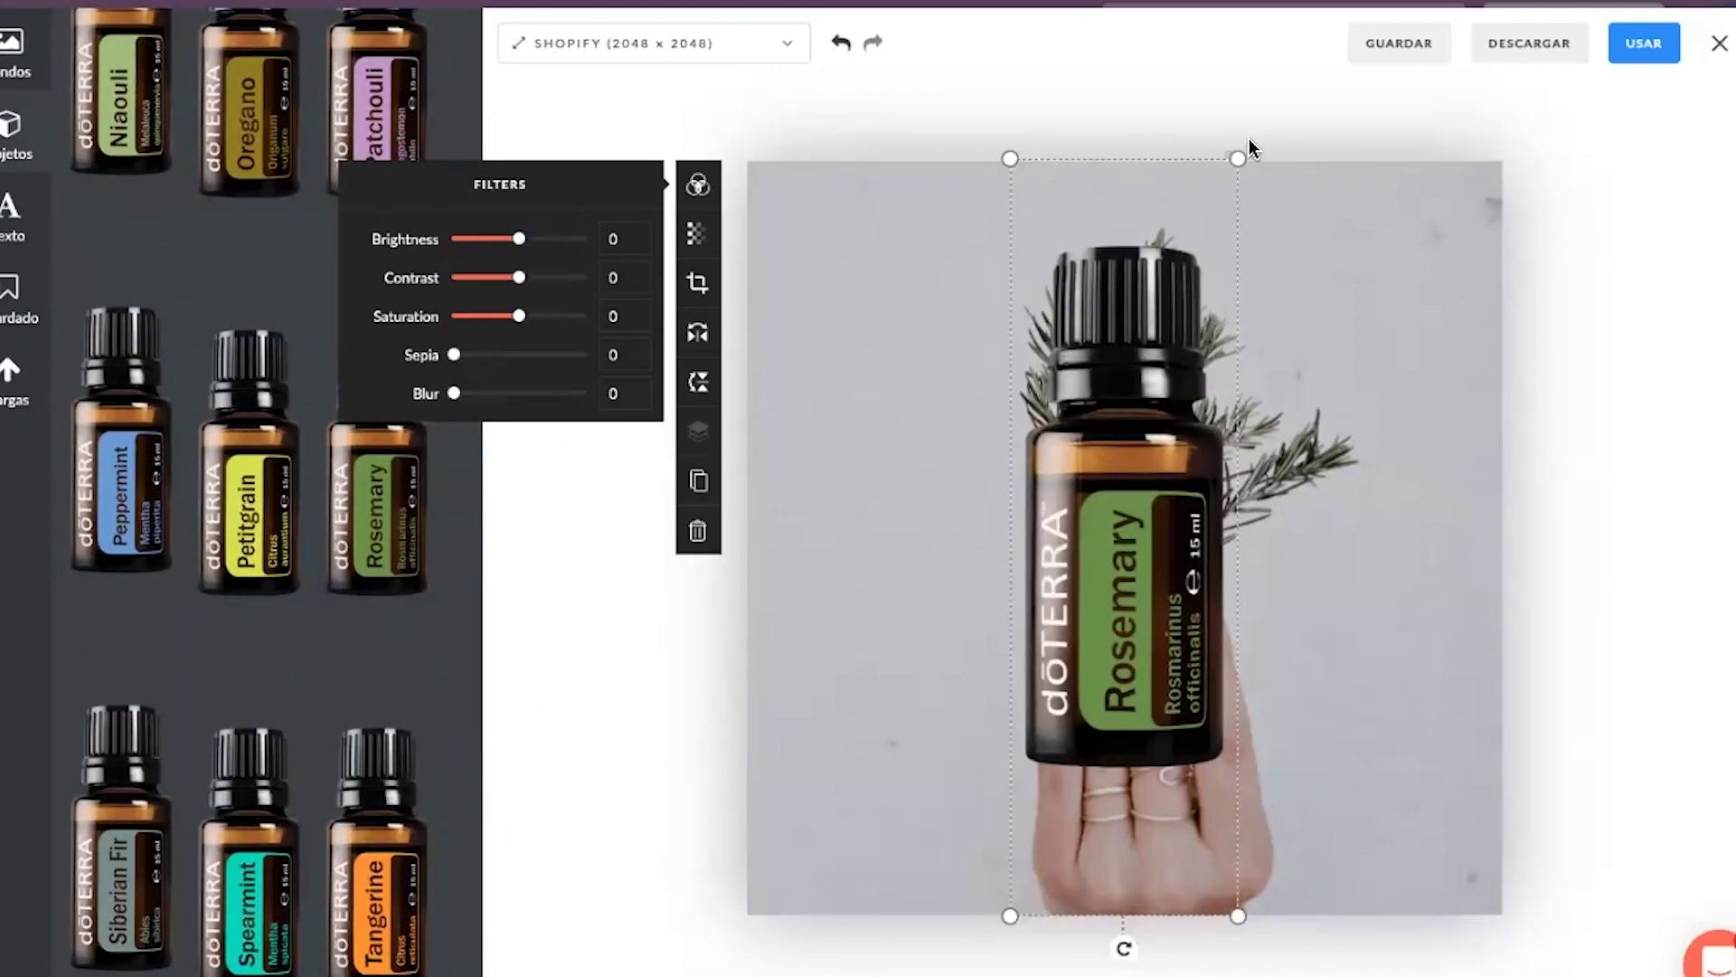
- Shrink the Rosemary bottle to about a third of the canvas height and place it to the left of the hand
left_click_drag(1238, 159, 985, 509)
left_click_drag(1069, 755, 931, 628)
mouse_move(1076, 646)
left_mouse_down()
mouse_move(1130, 649)
mouse_move(1048, 652)
left_mouse_up()
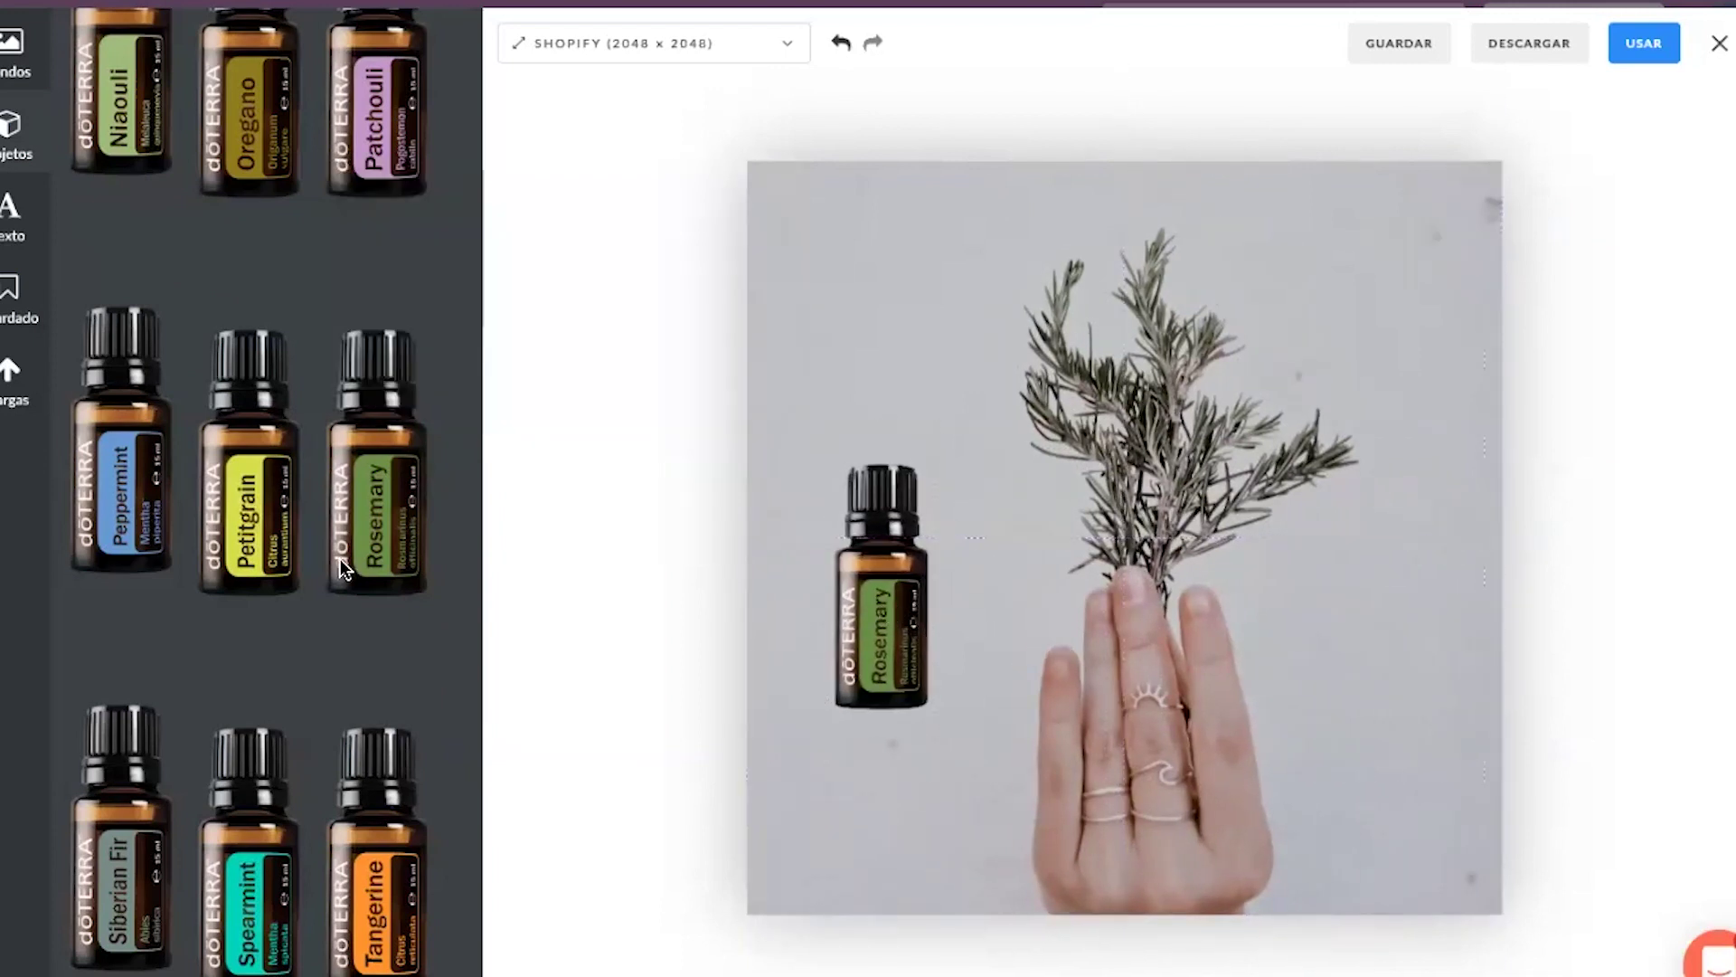
scroll(271, 345, "up", 20)
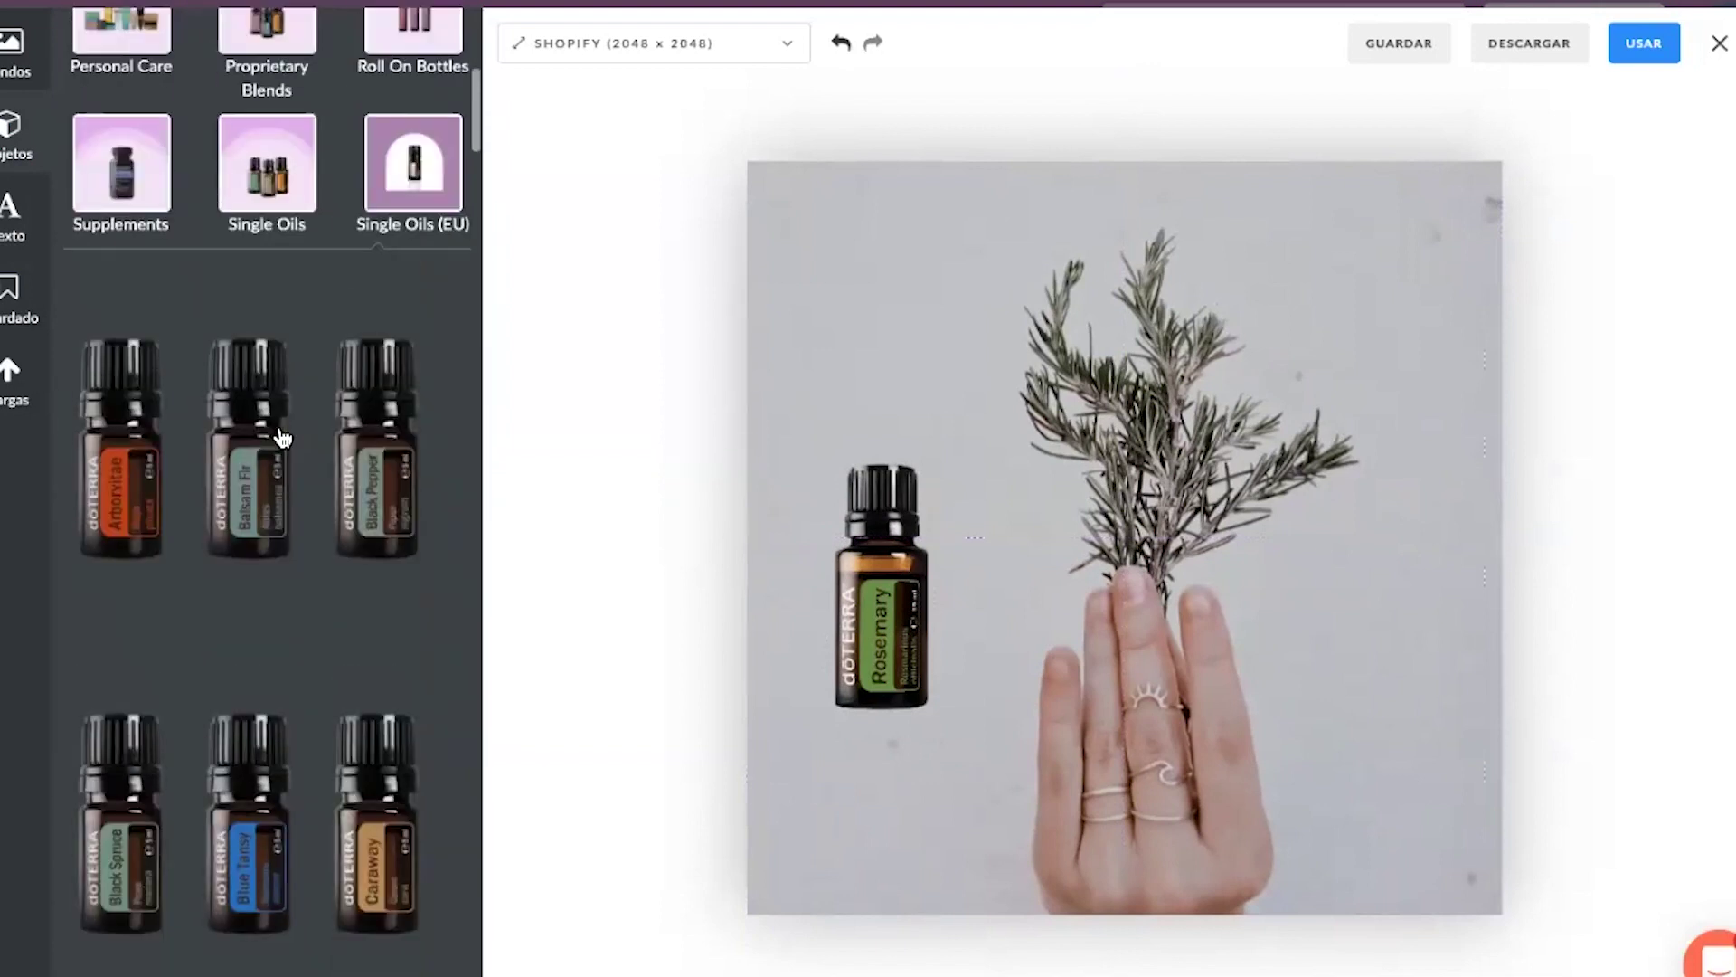
scroll(283, 438, "up", 5)
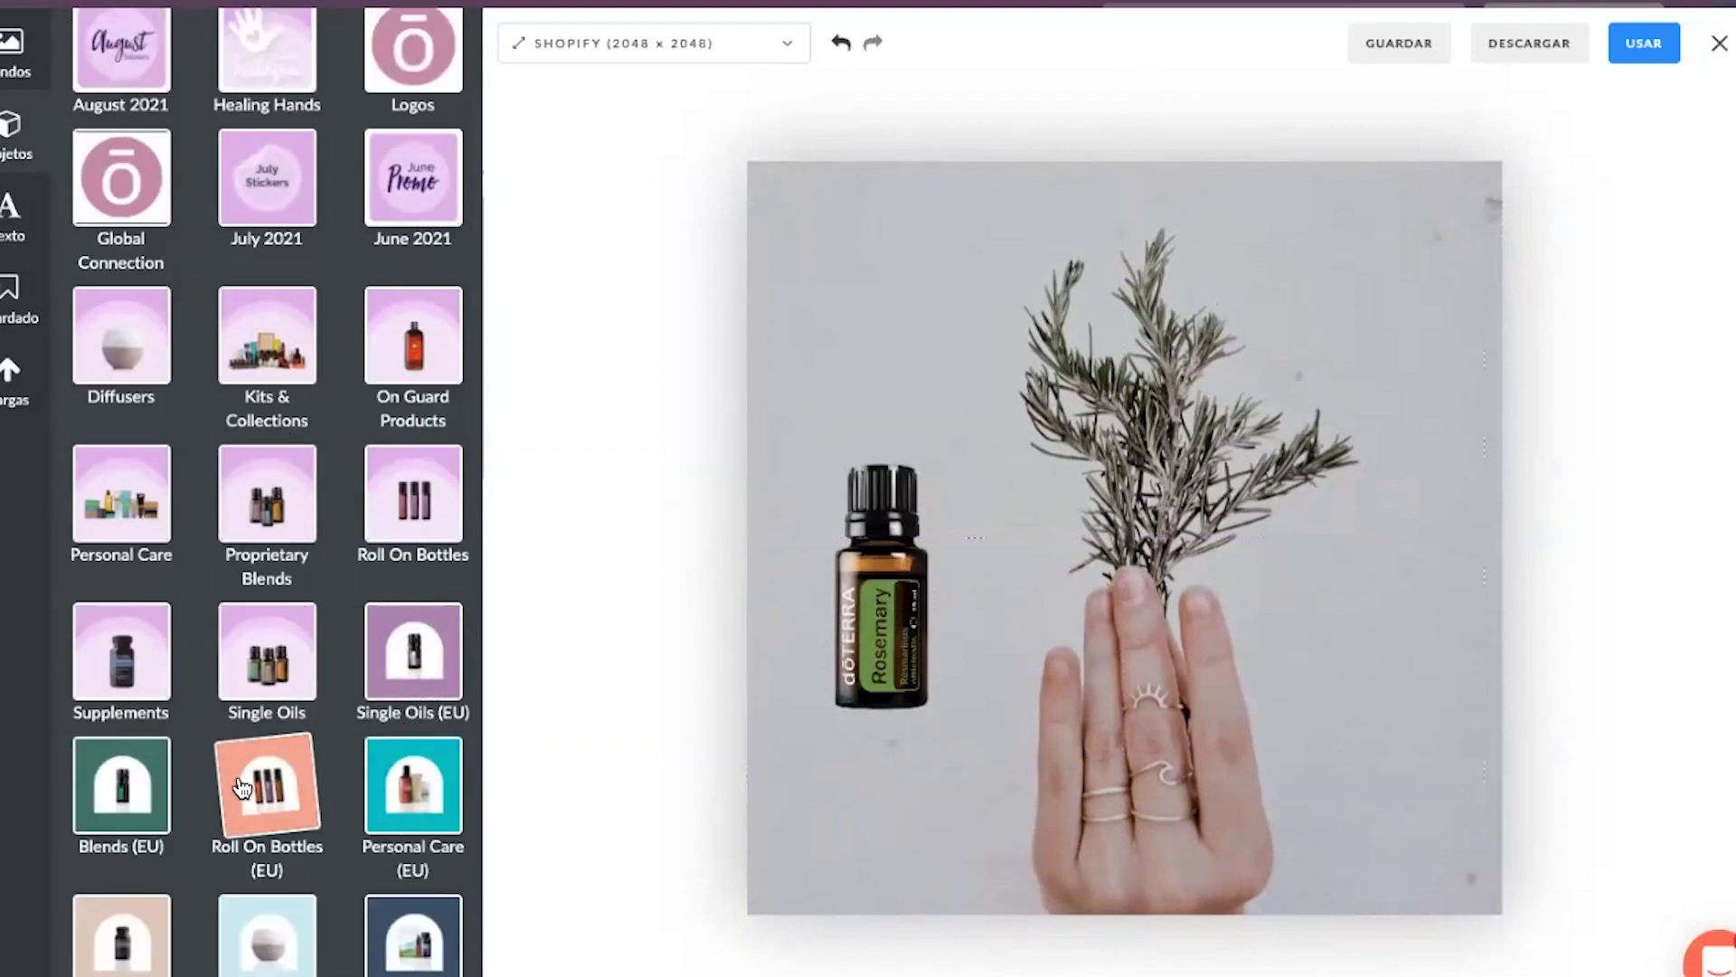
scroll(242, 789, "down", 5)
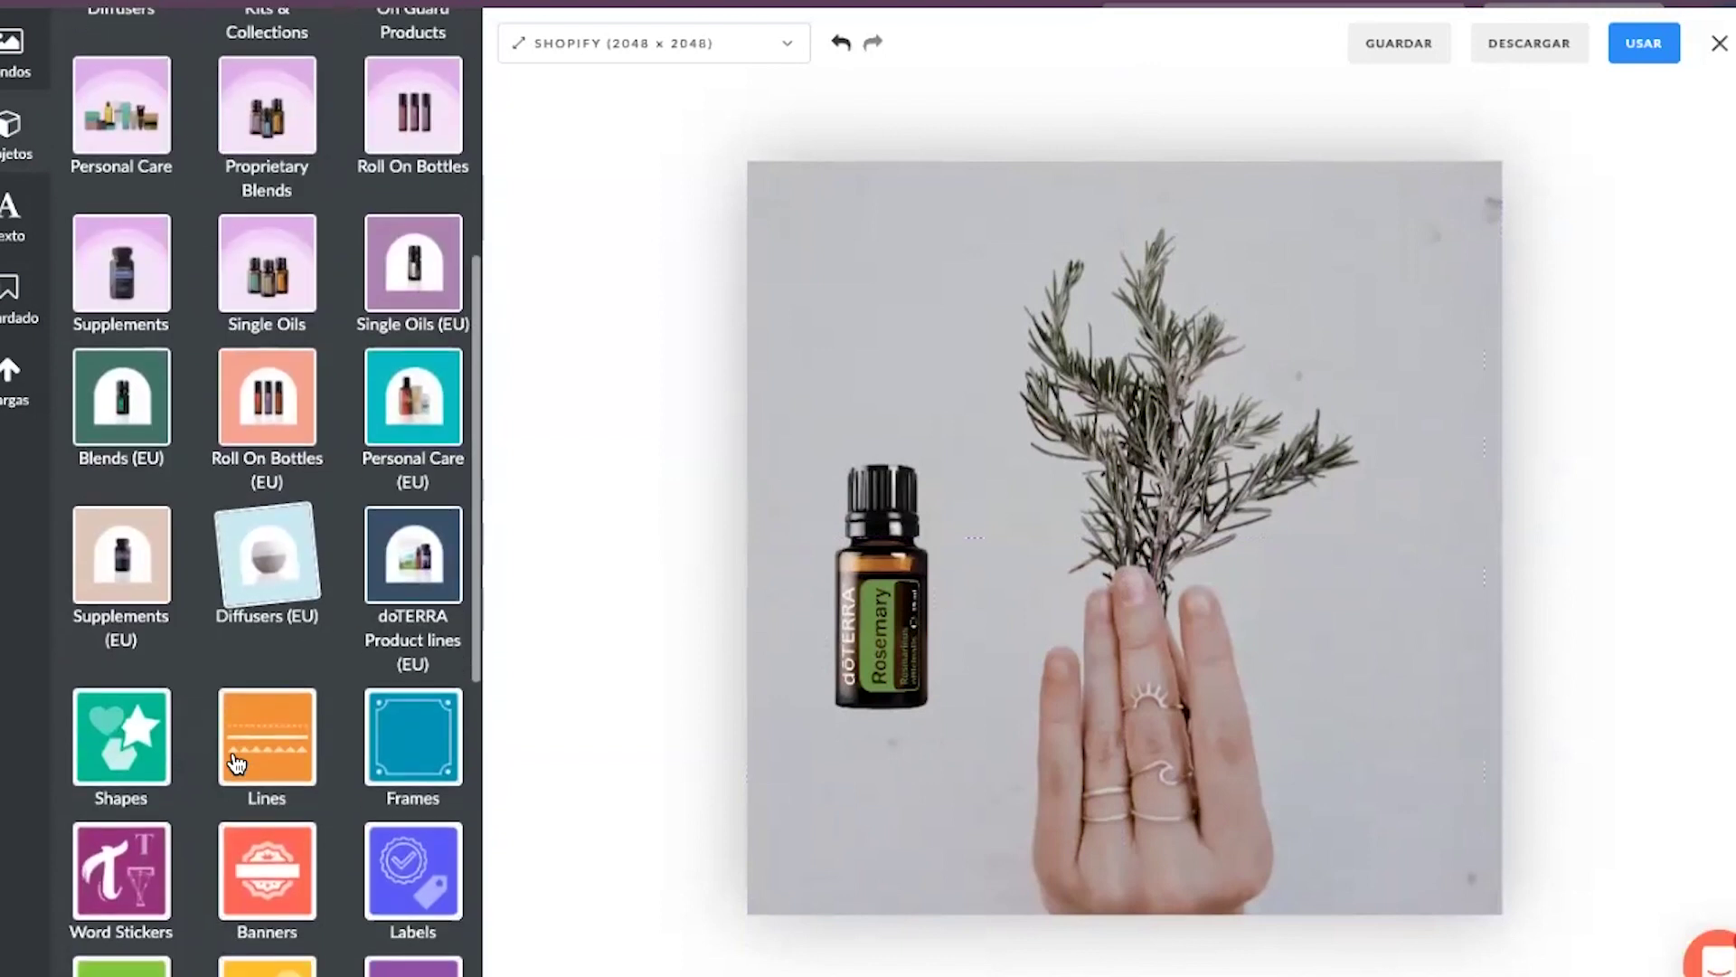
- Add a text box to the design and move it to the upper-left area of the image, above the bottle
left_click(14, 217)
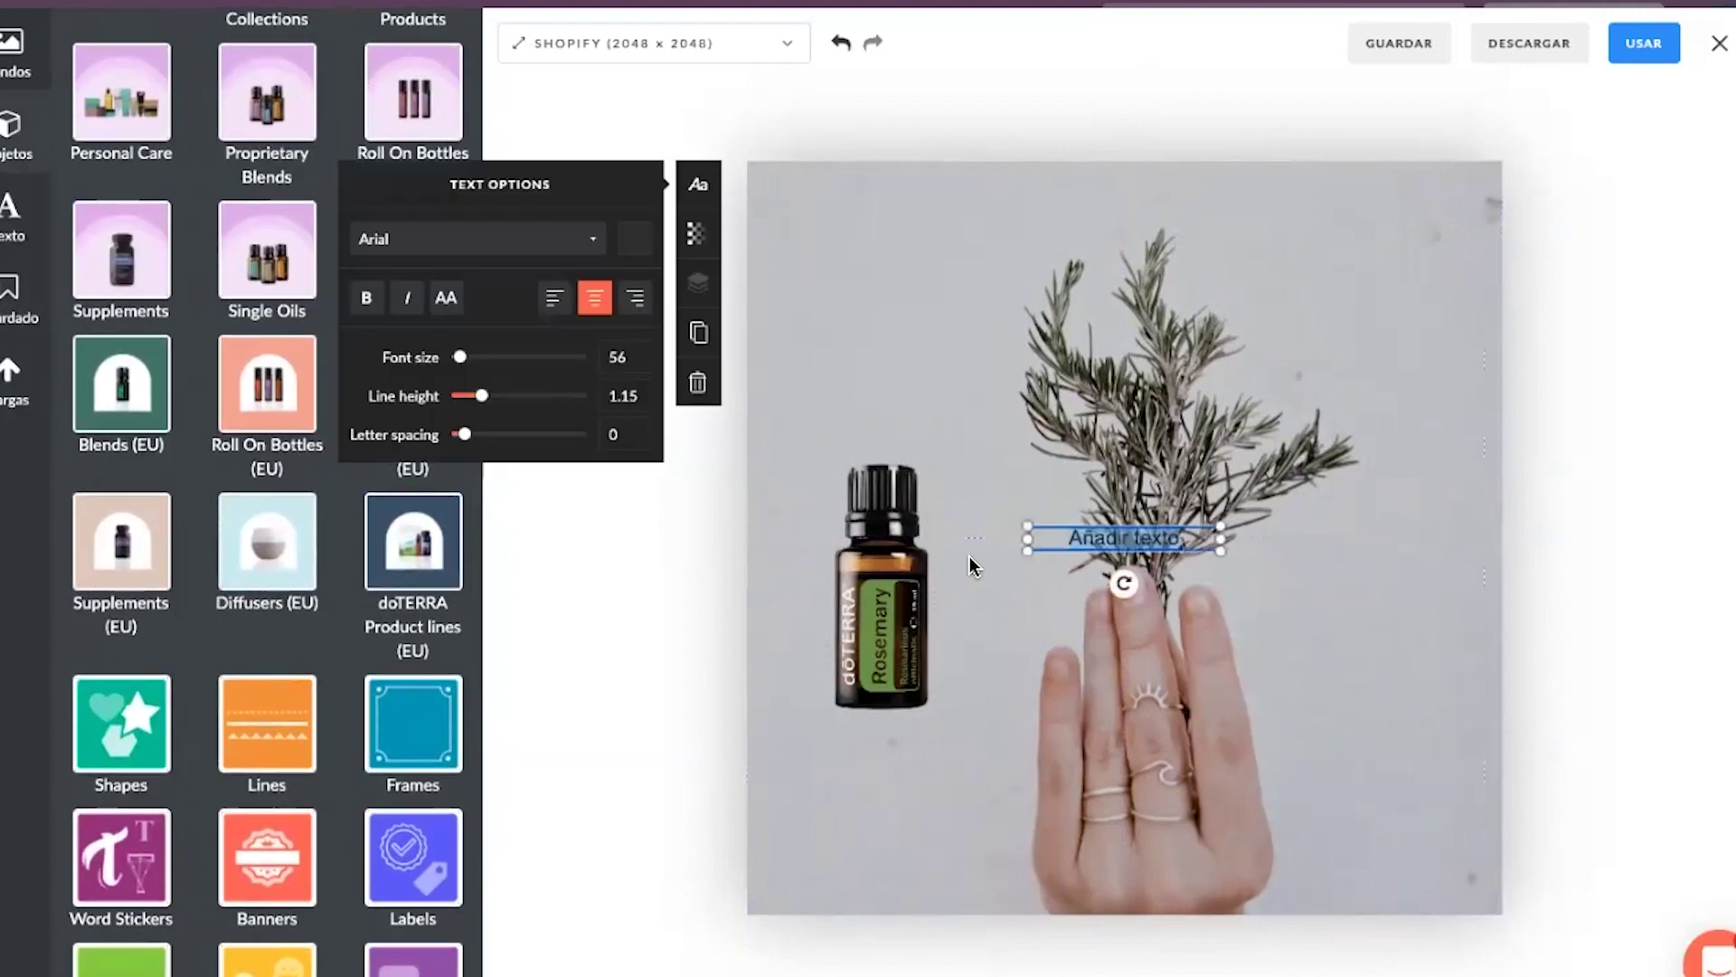
left_click(1071, 523)
left_click_drag(1071, 537, 866, 226)
left_click(928, 231)
left_click(793, 227)
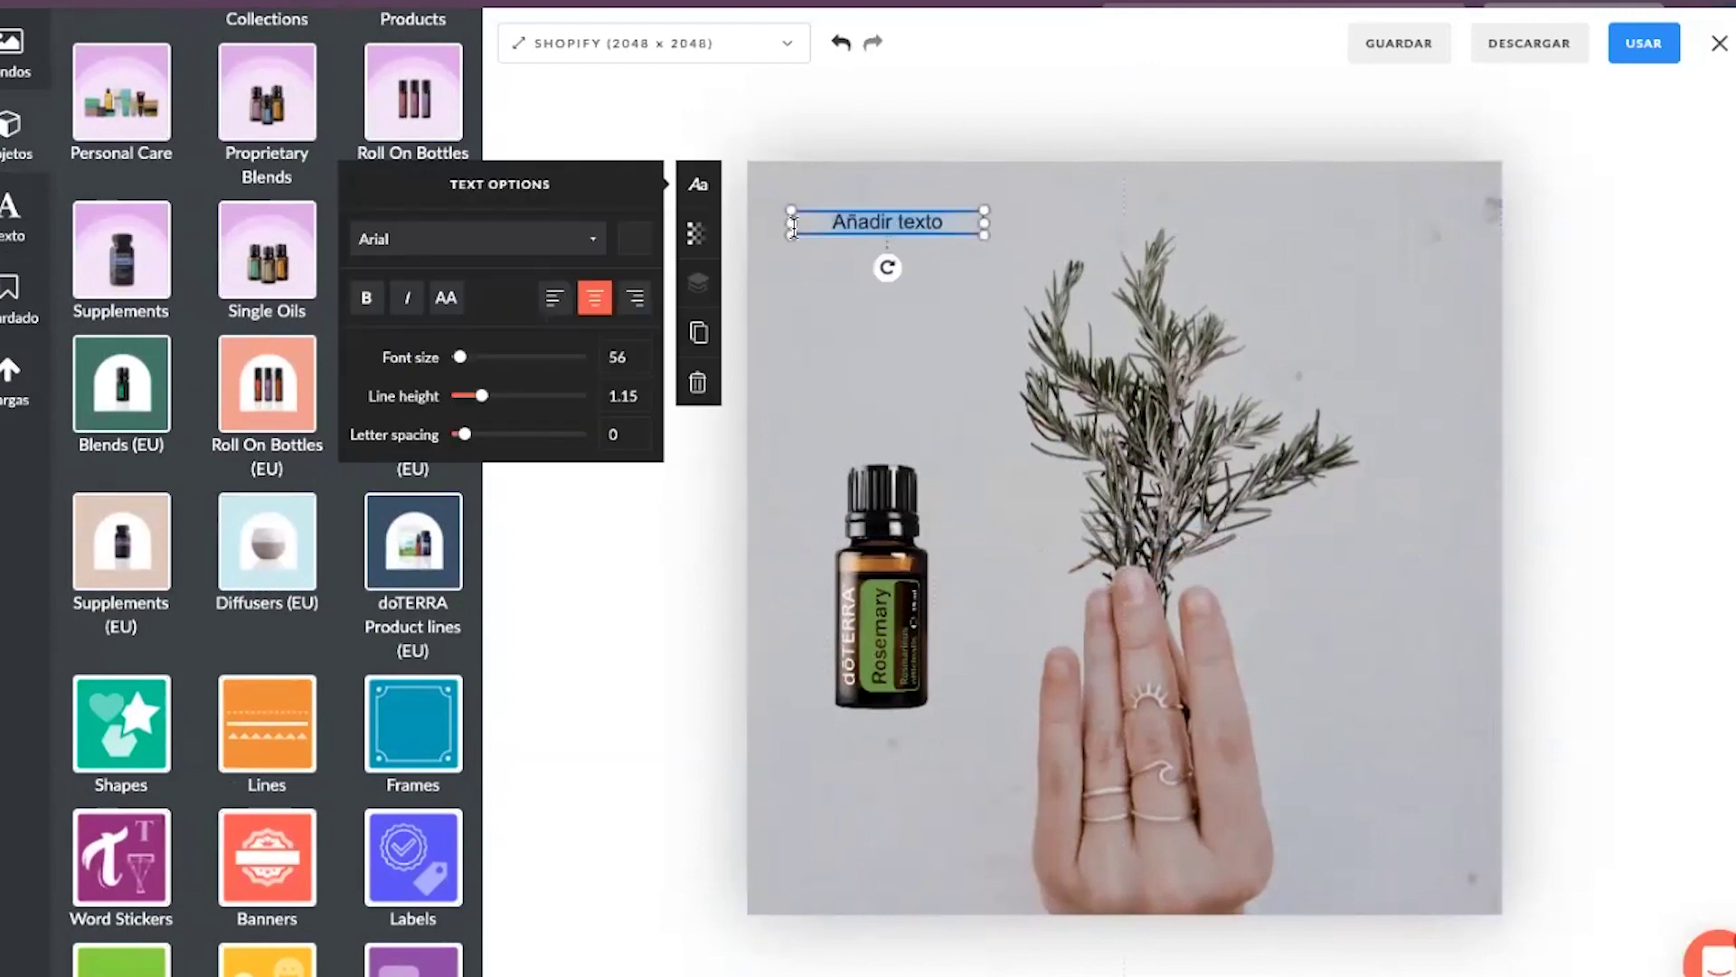
- Review the available fonts and the palette and custom colour options for the text, and close them
left_click(561, 237)
scroll(540, 426, "down", 10)
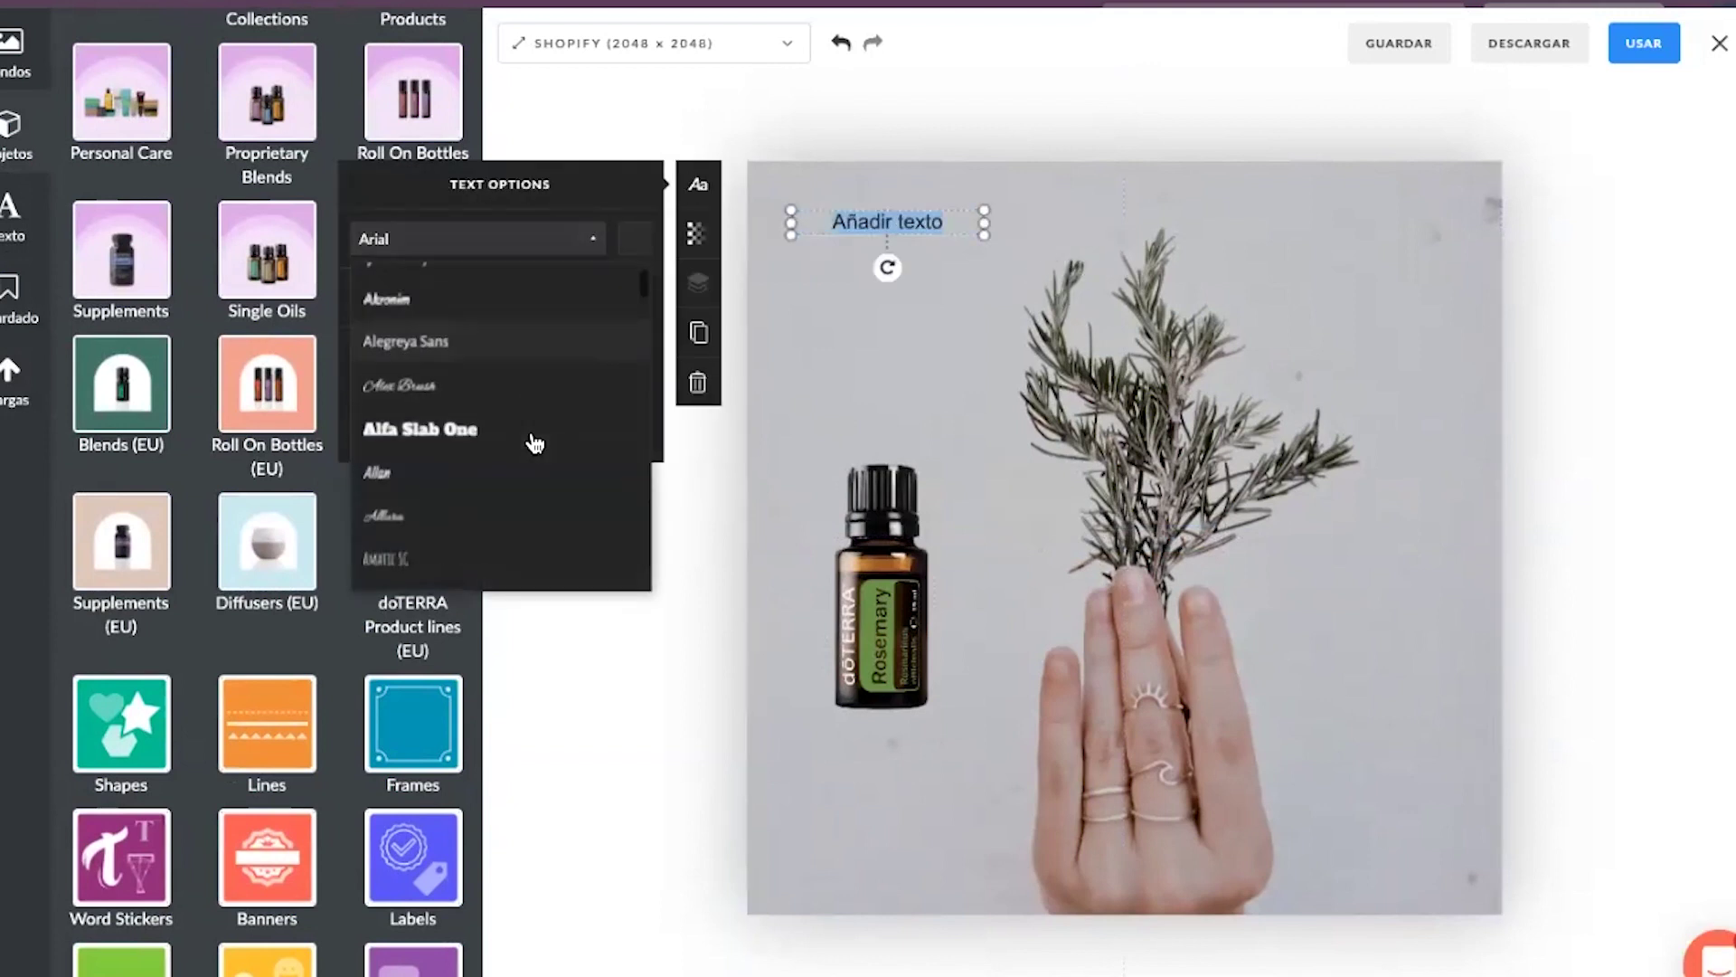
left_click(430, 170)
left_click(637, 242)
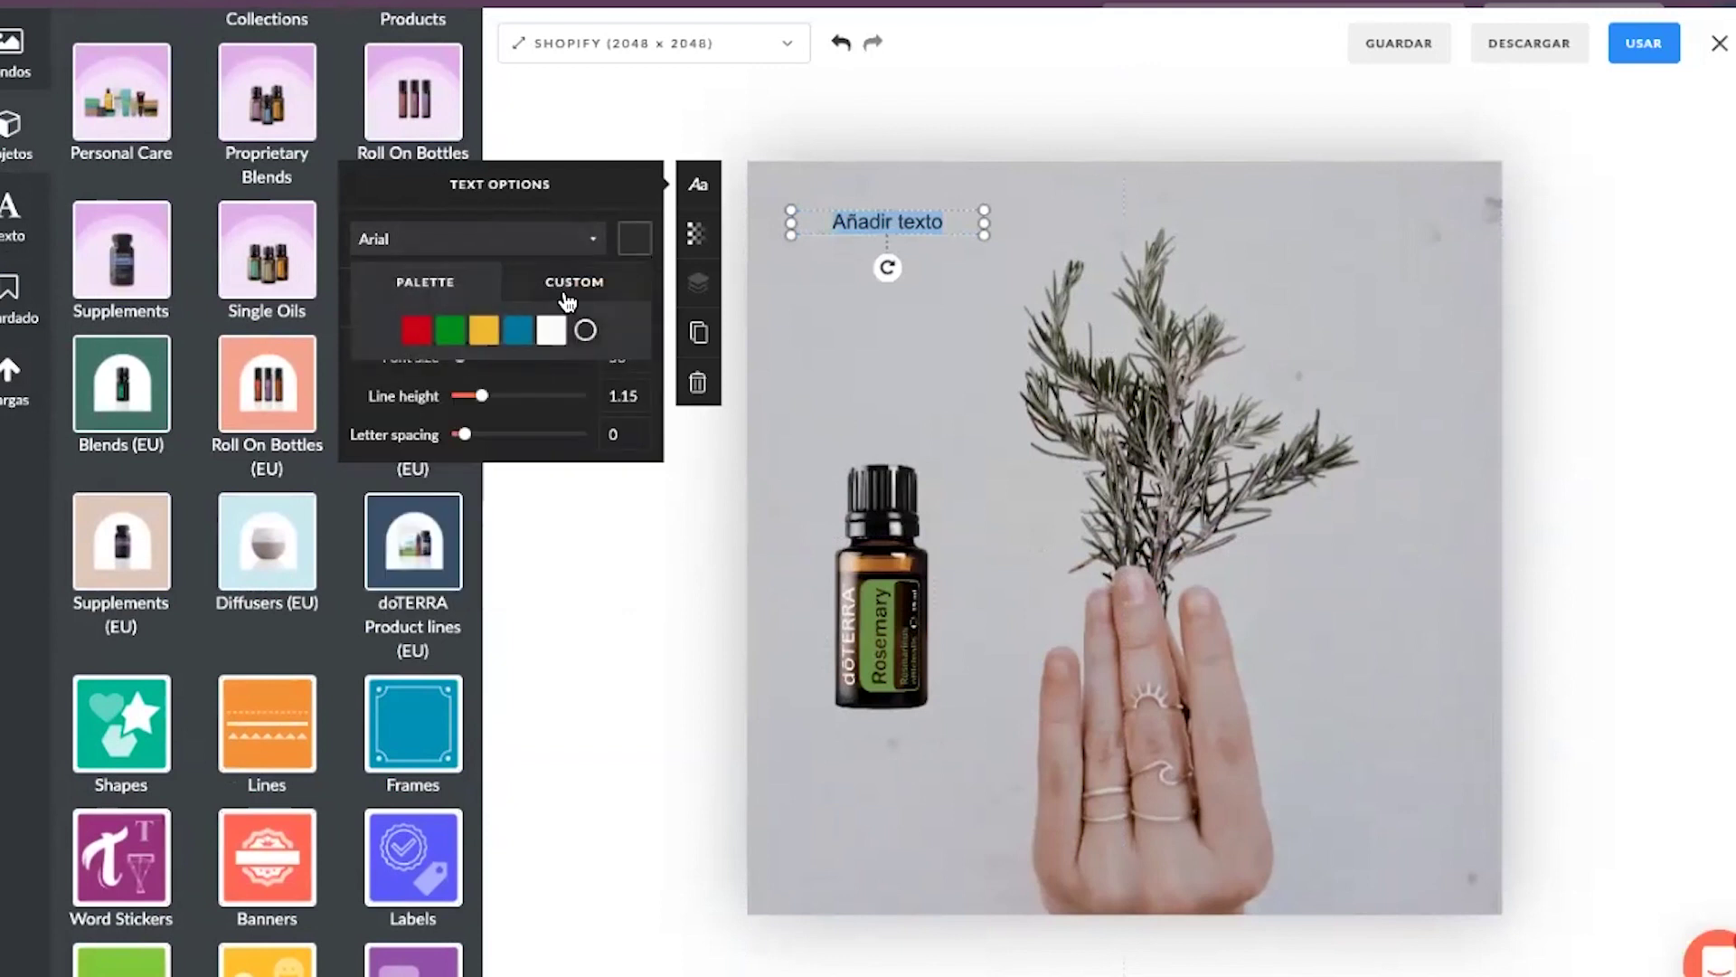
left_click(564, 293)
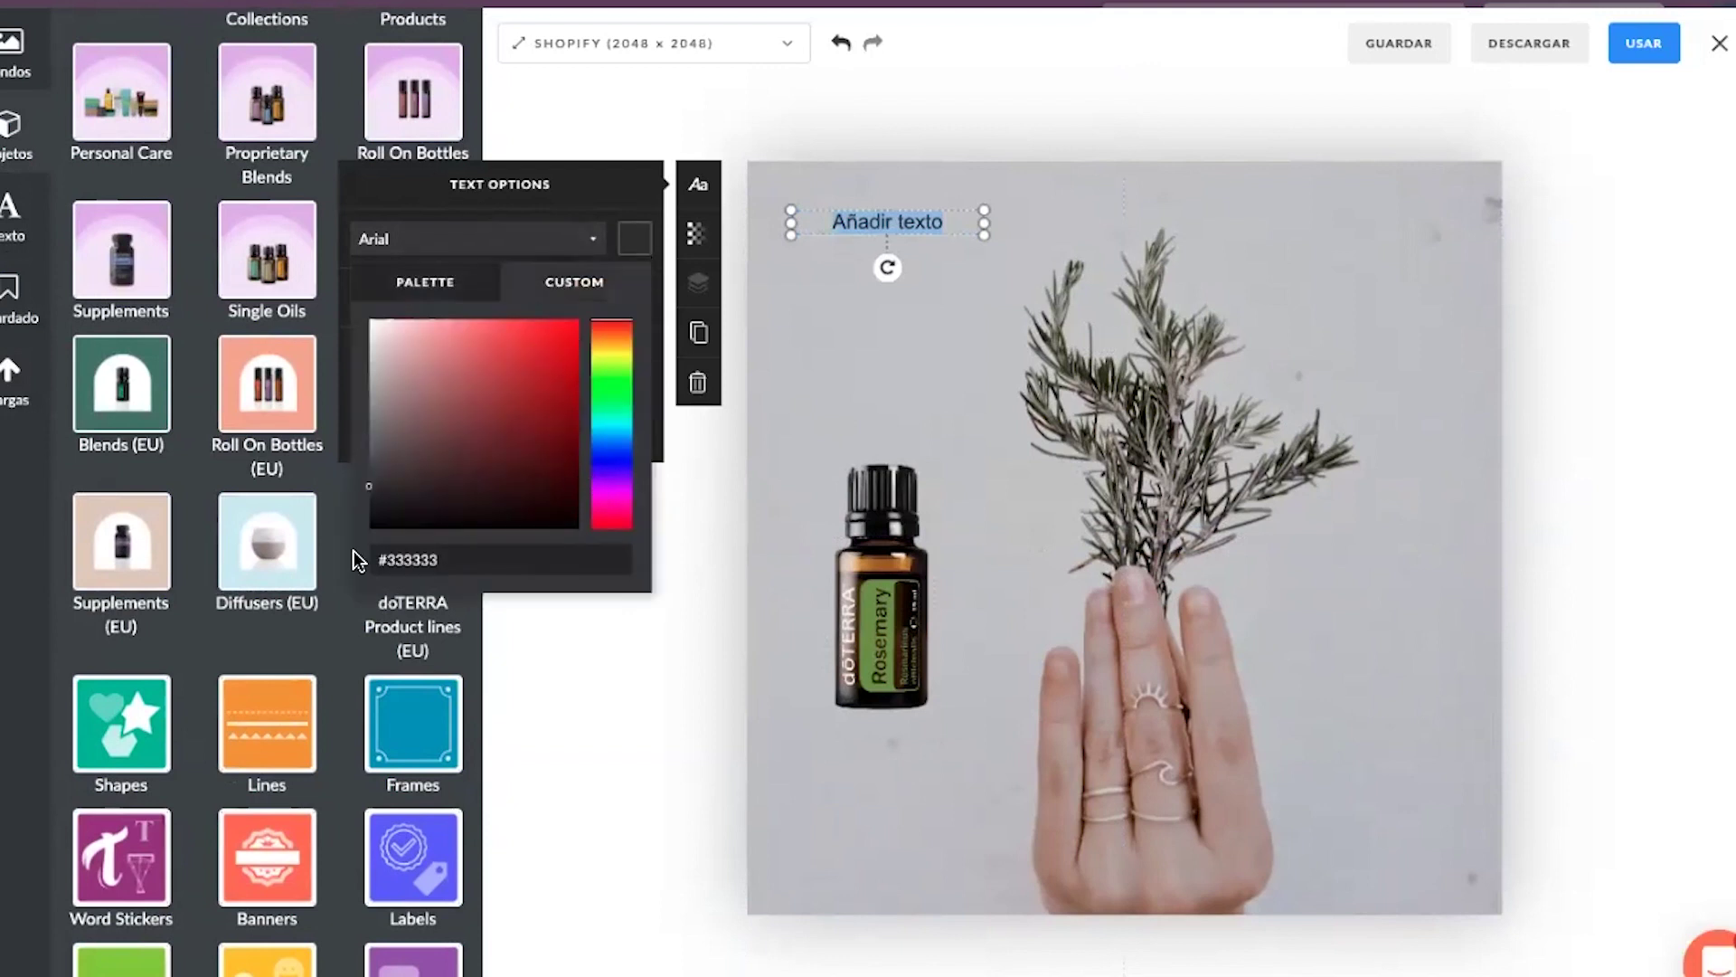
double_click(415, 560)
left_click(475, 204)
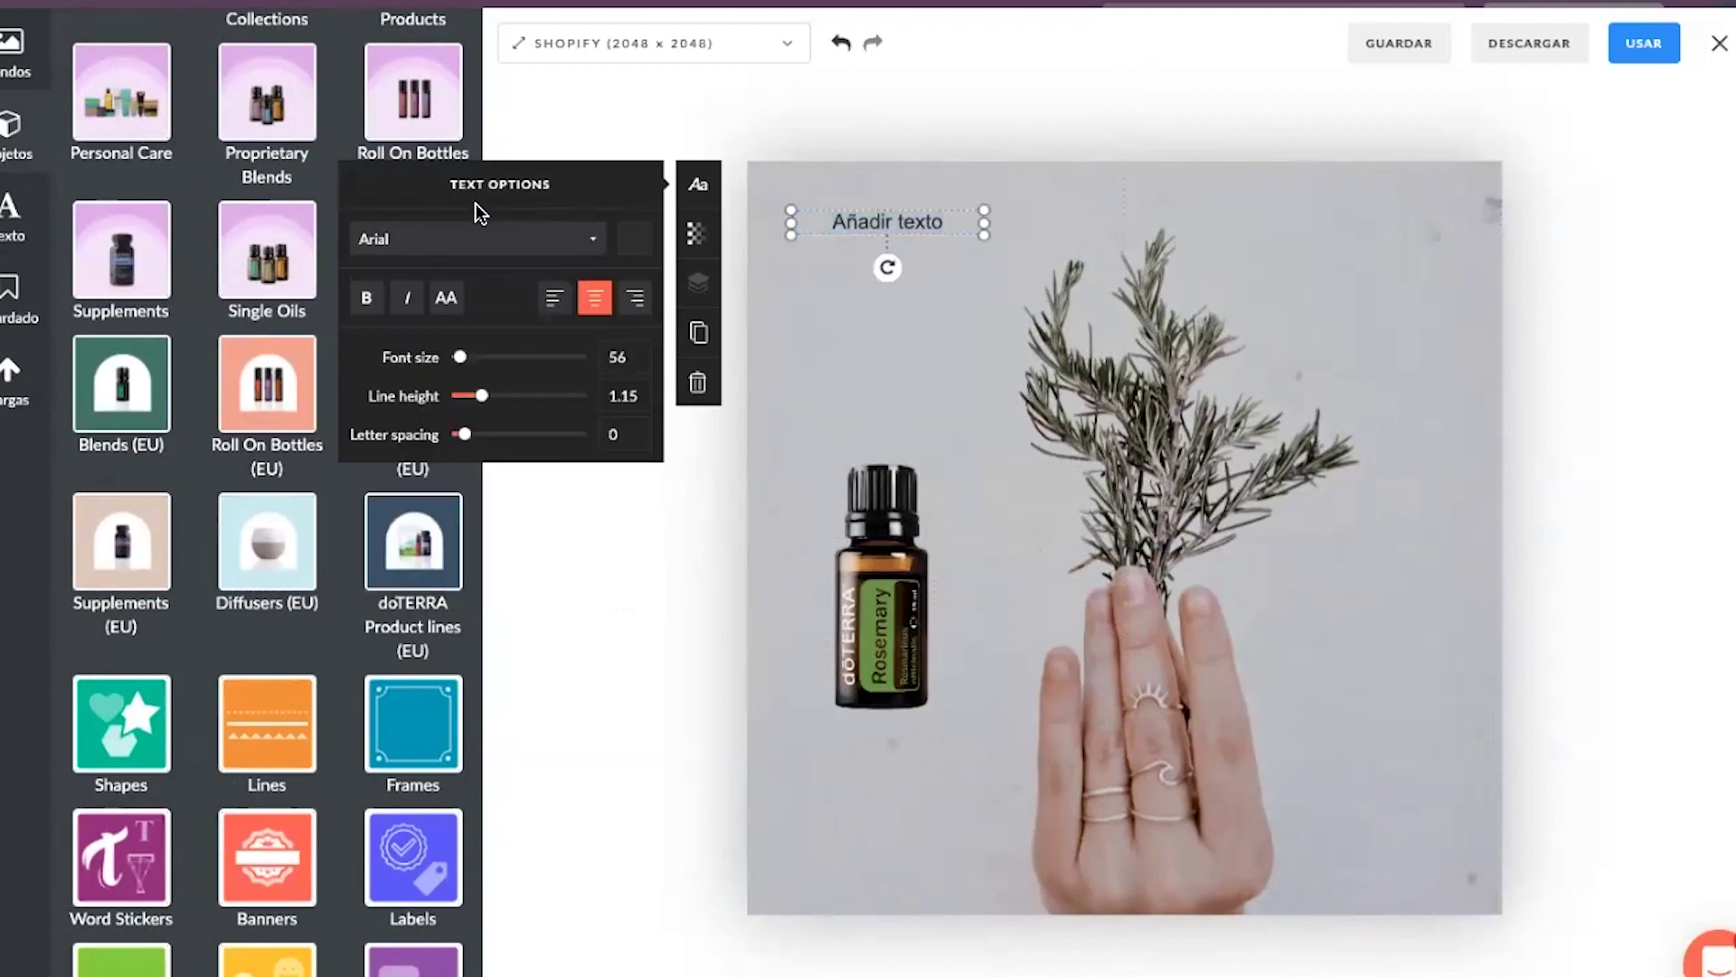
- Set the text's font size to 157, line height to 1.04 and letter spacing to -0.01, and view the saved designs
left_click_drag(458, 362, 470, 444)
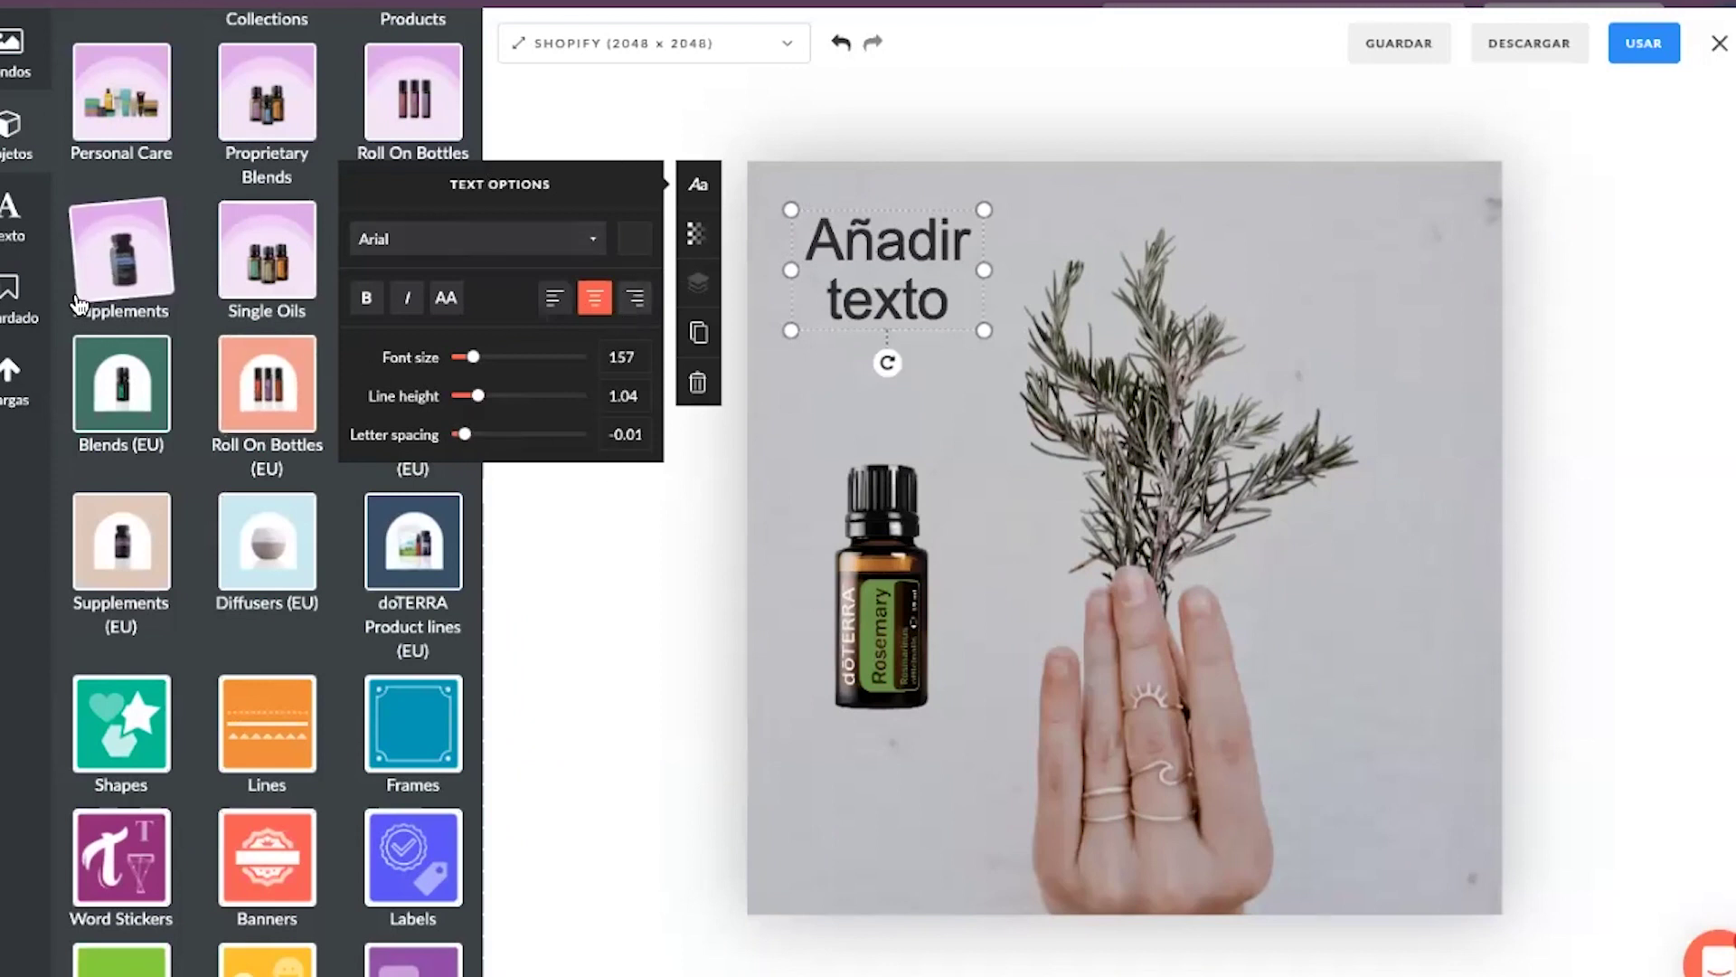
left_click(20, 299)
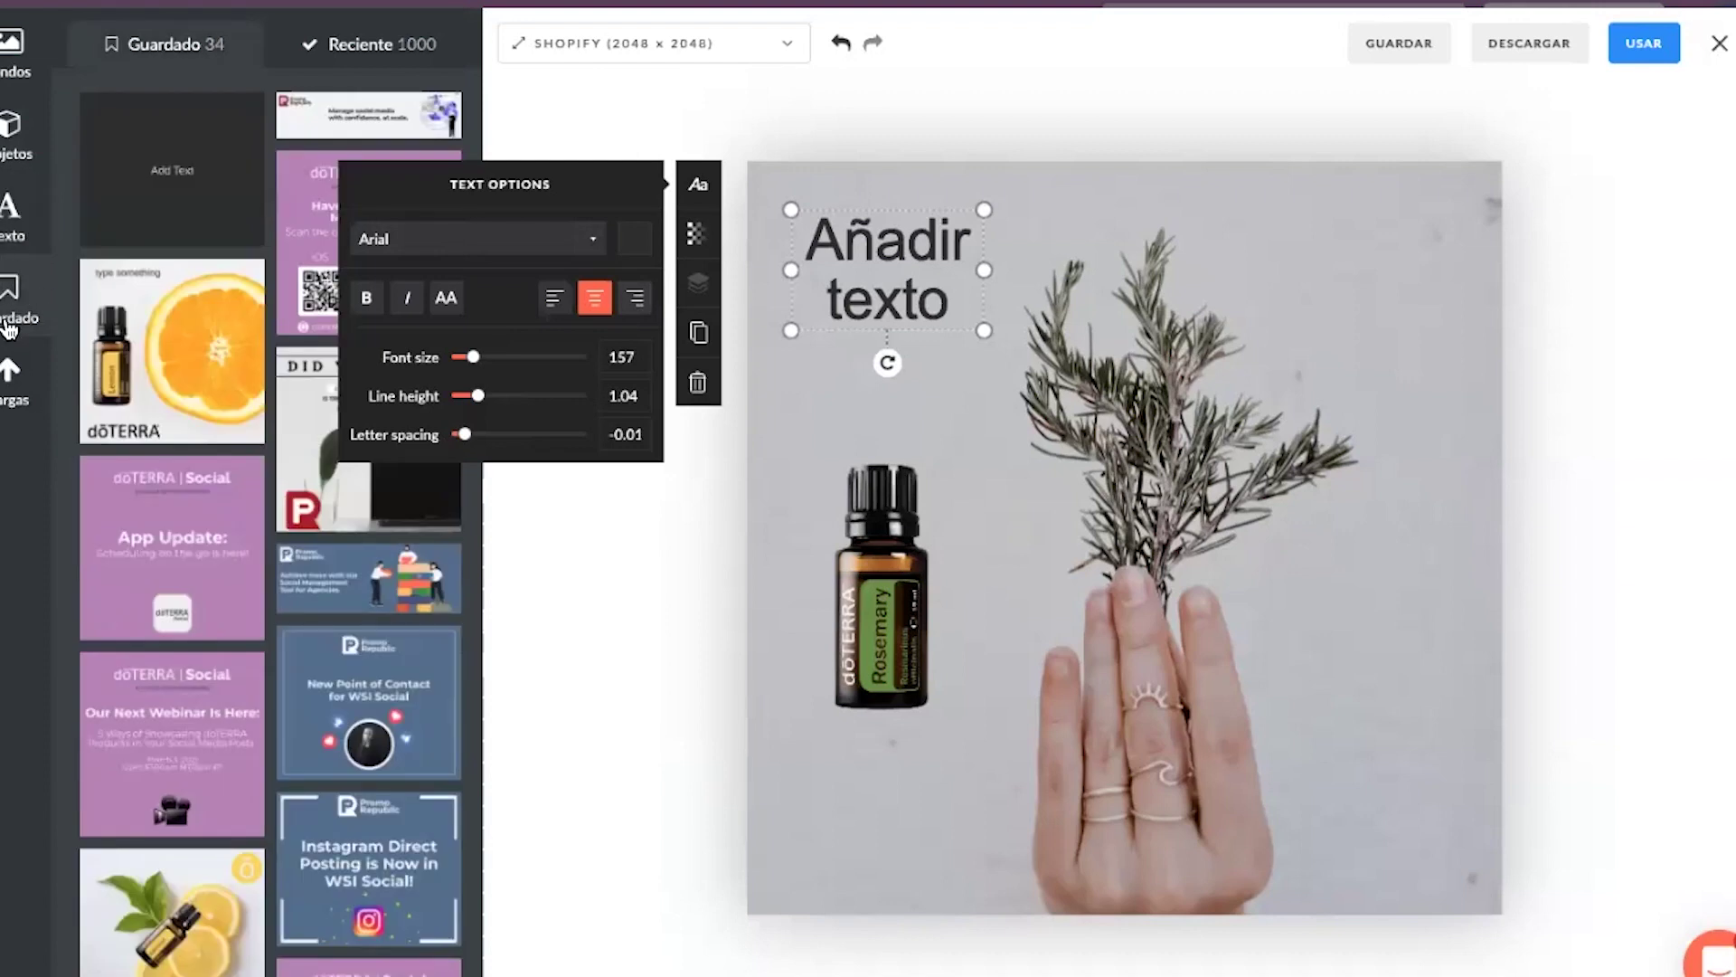
mouse_move(359, 884)
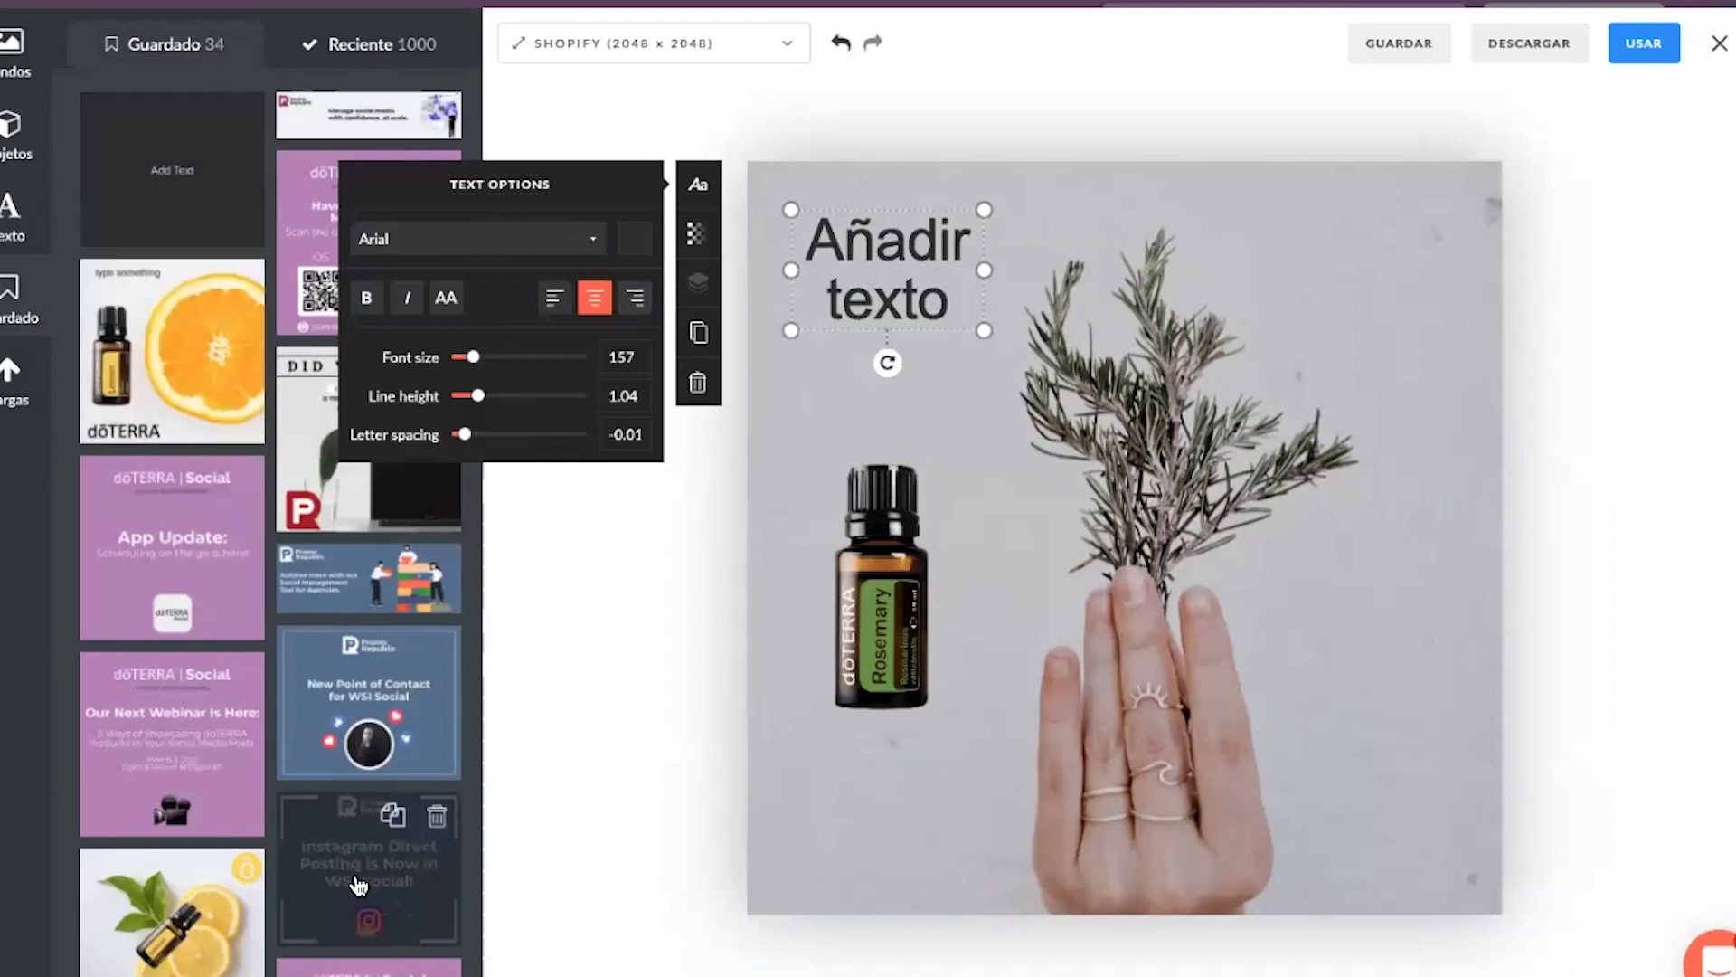
- Try to save the design, and reload the editor page without keeping the changes
left_click(1372, 52)
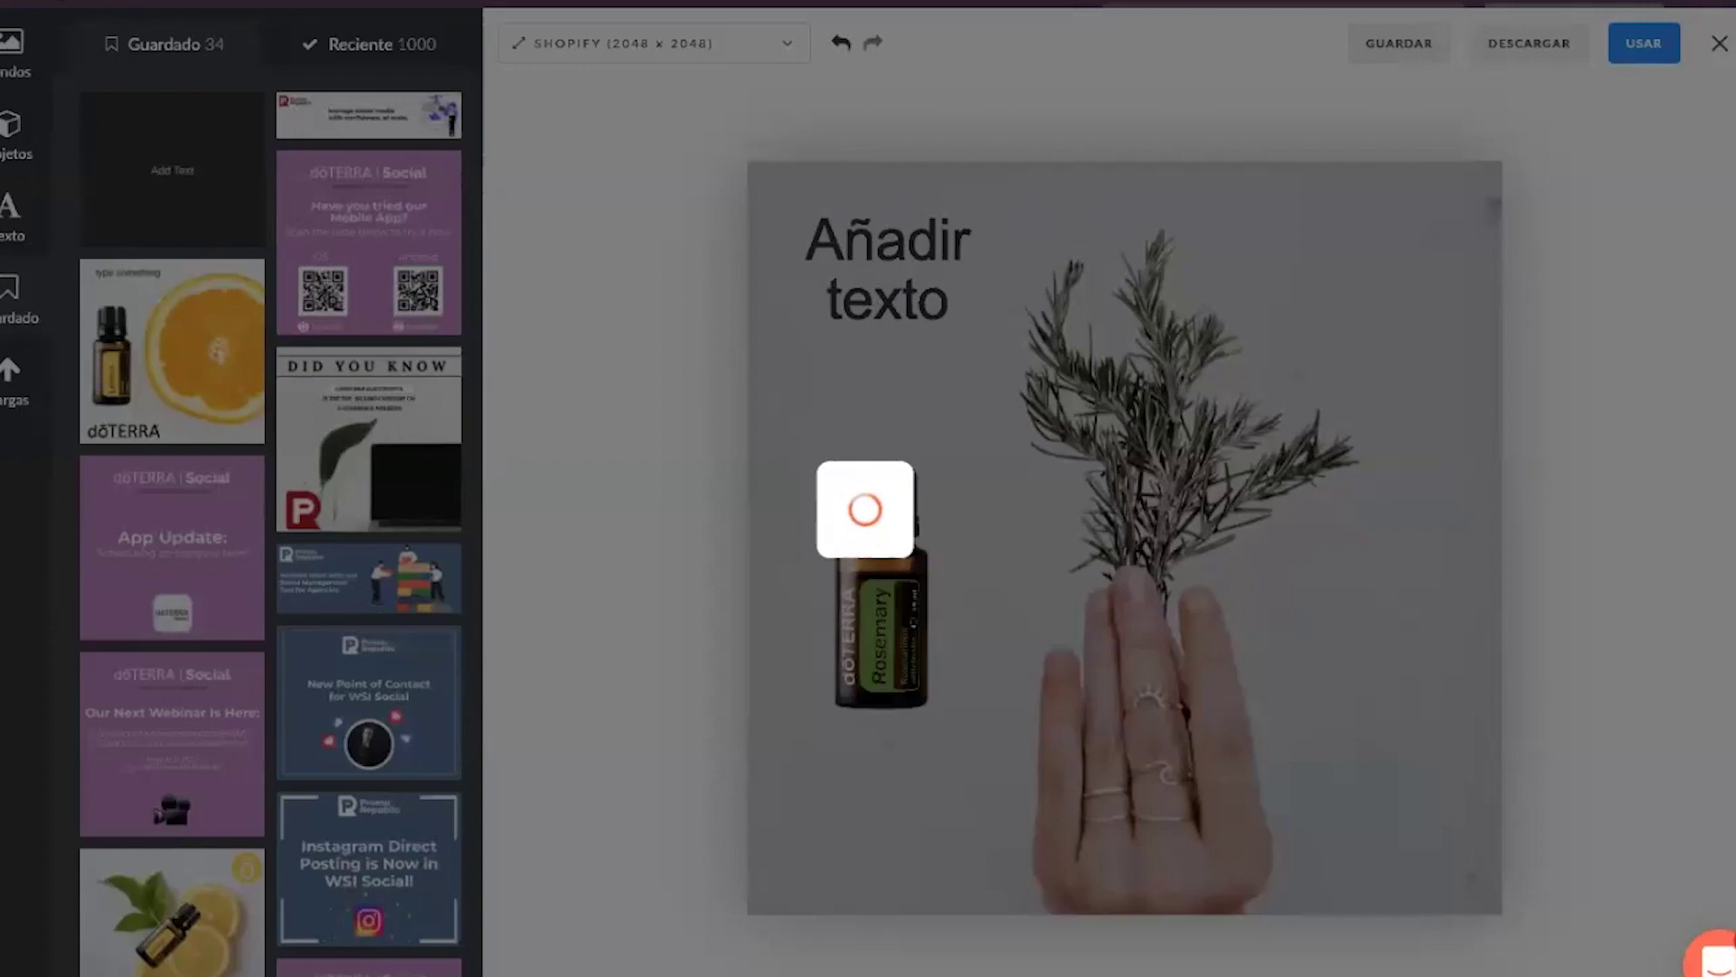
key("super+r")
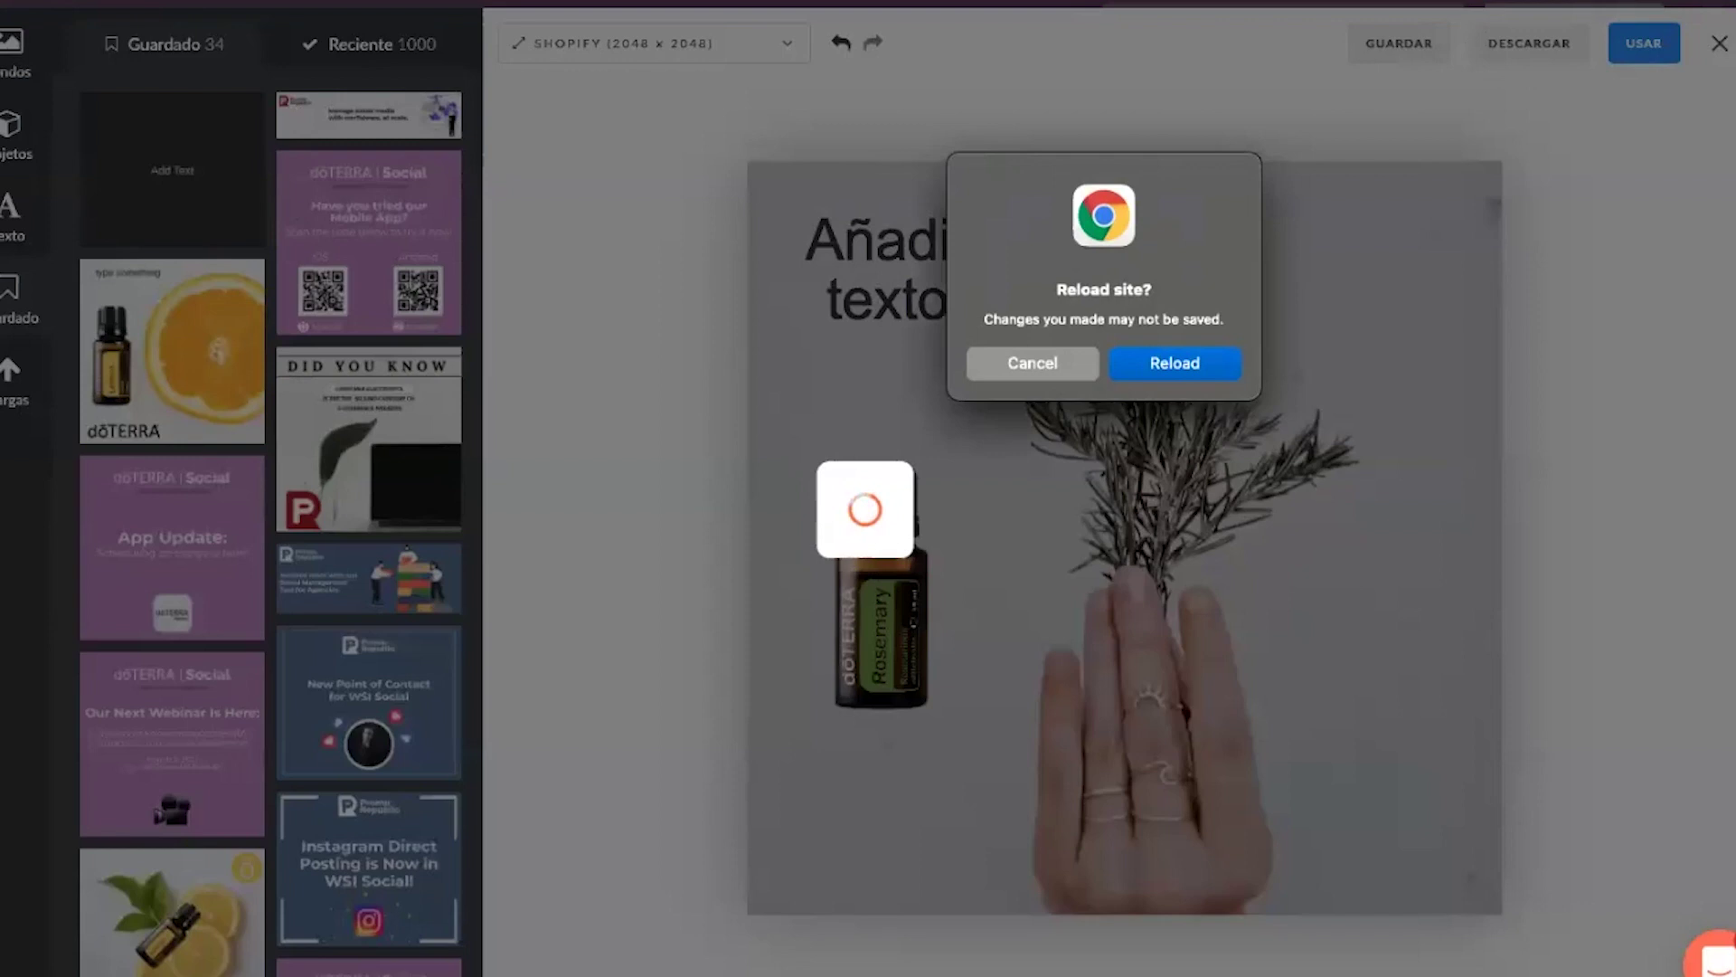
key("Return")
- Add the large red P logo from the personal uploads to the canvas, shrink it, and delete it
left_click(149, 186)
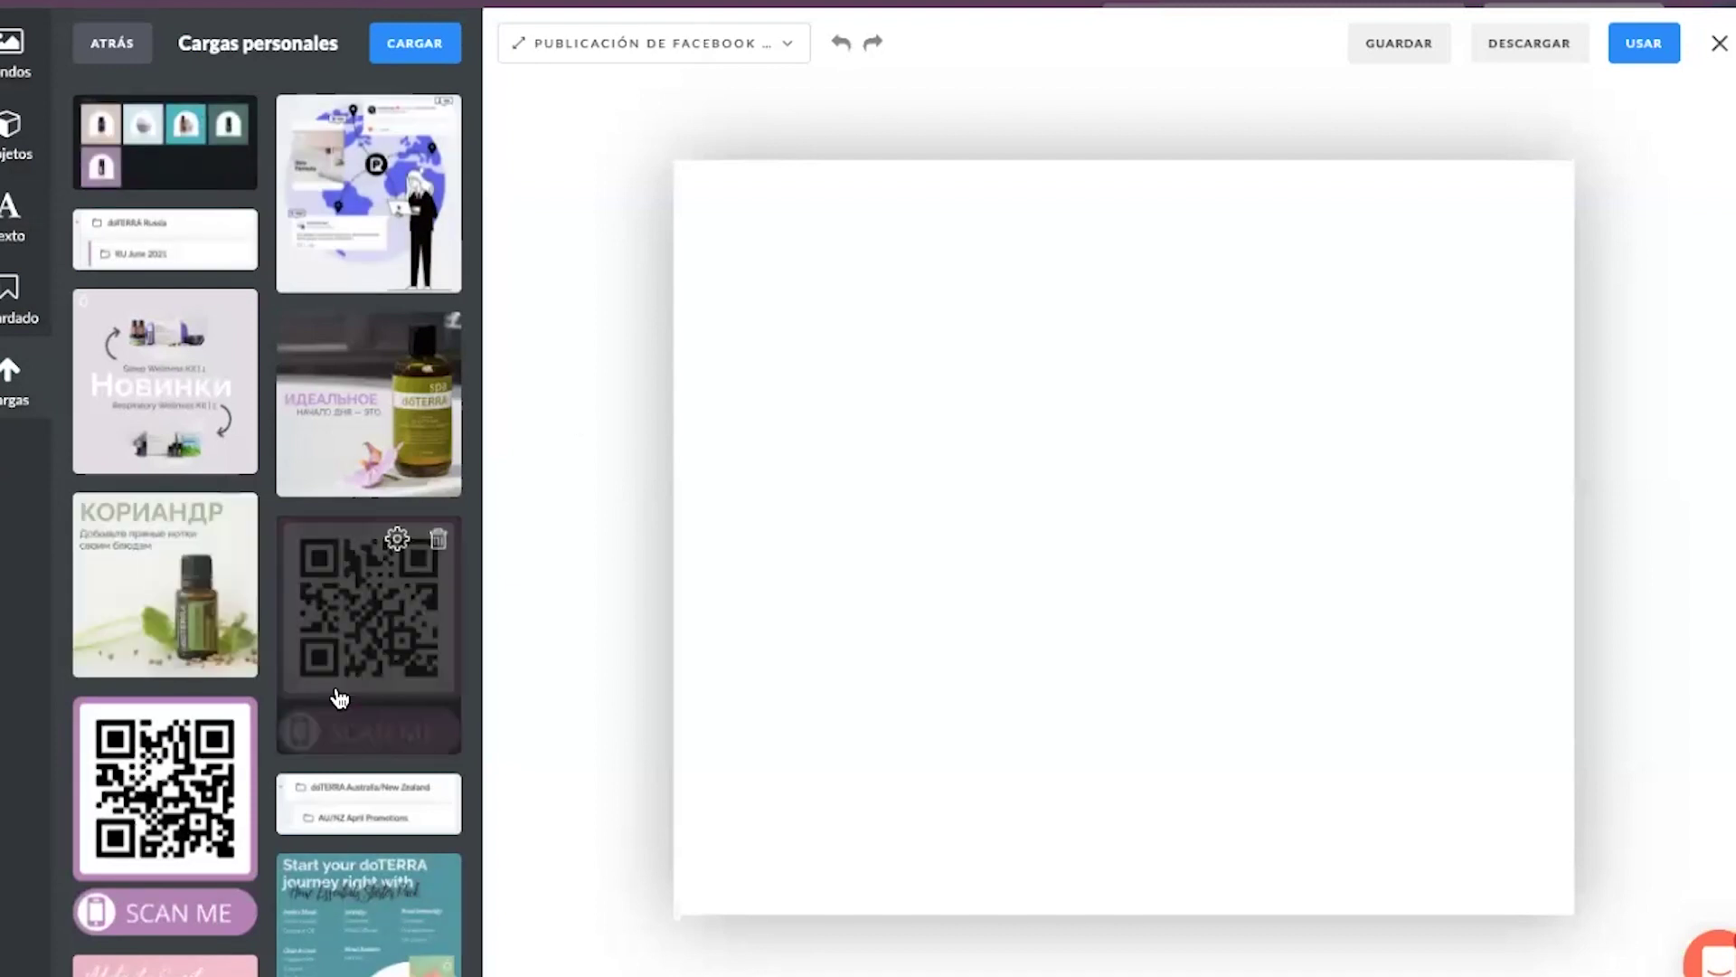
scroll(339, 697, "down", 8)
scroll(339, 698, "down", 2)
left_click(163, 728)
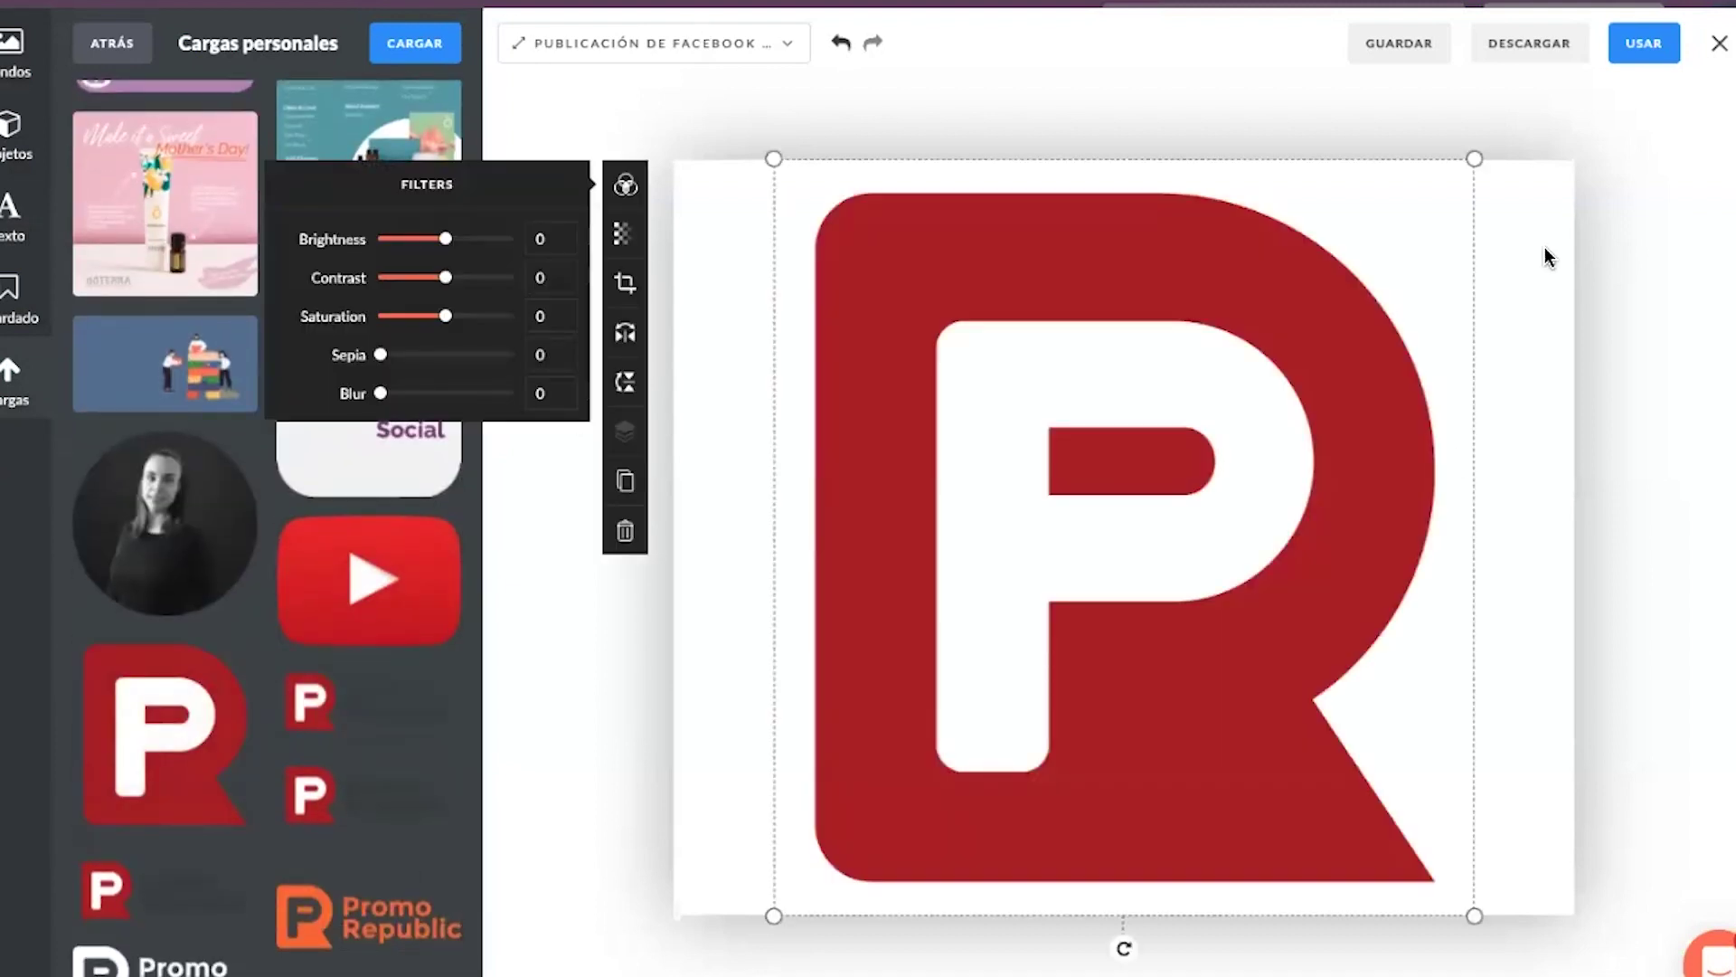
left_click_drag(1472, 158, 984, 533)
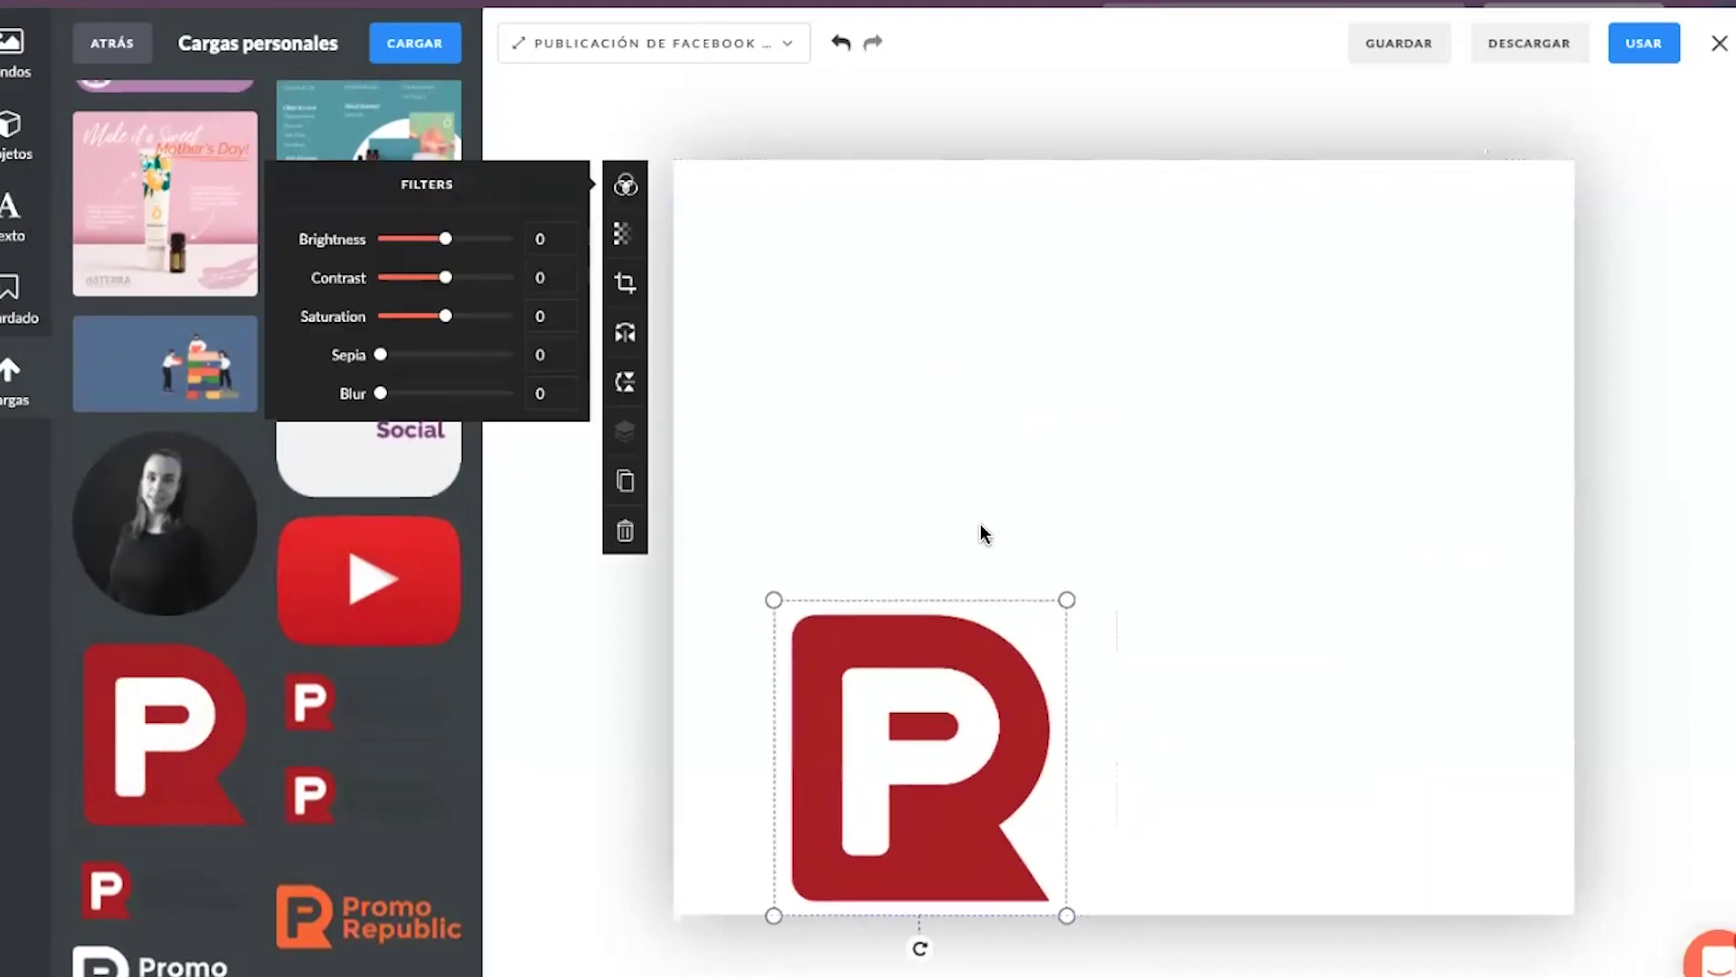
key("Delete")
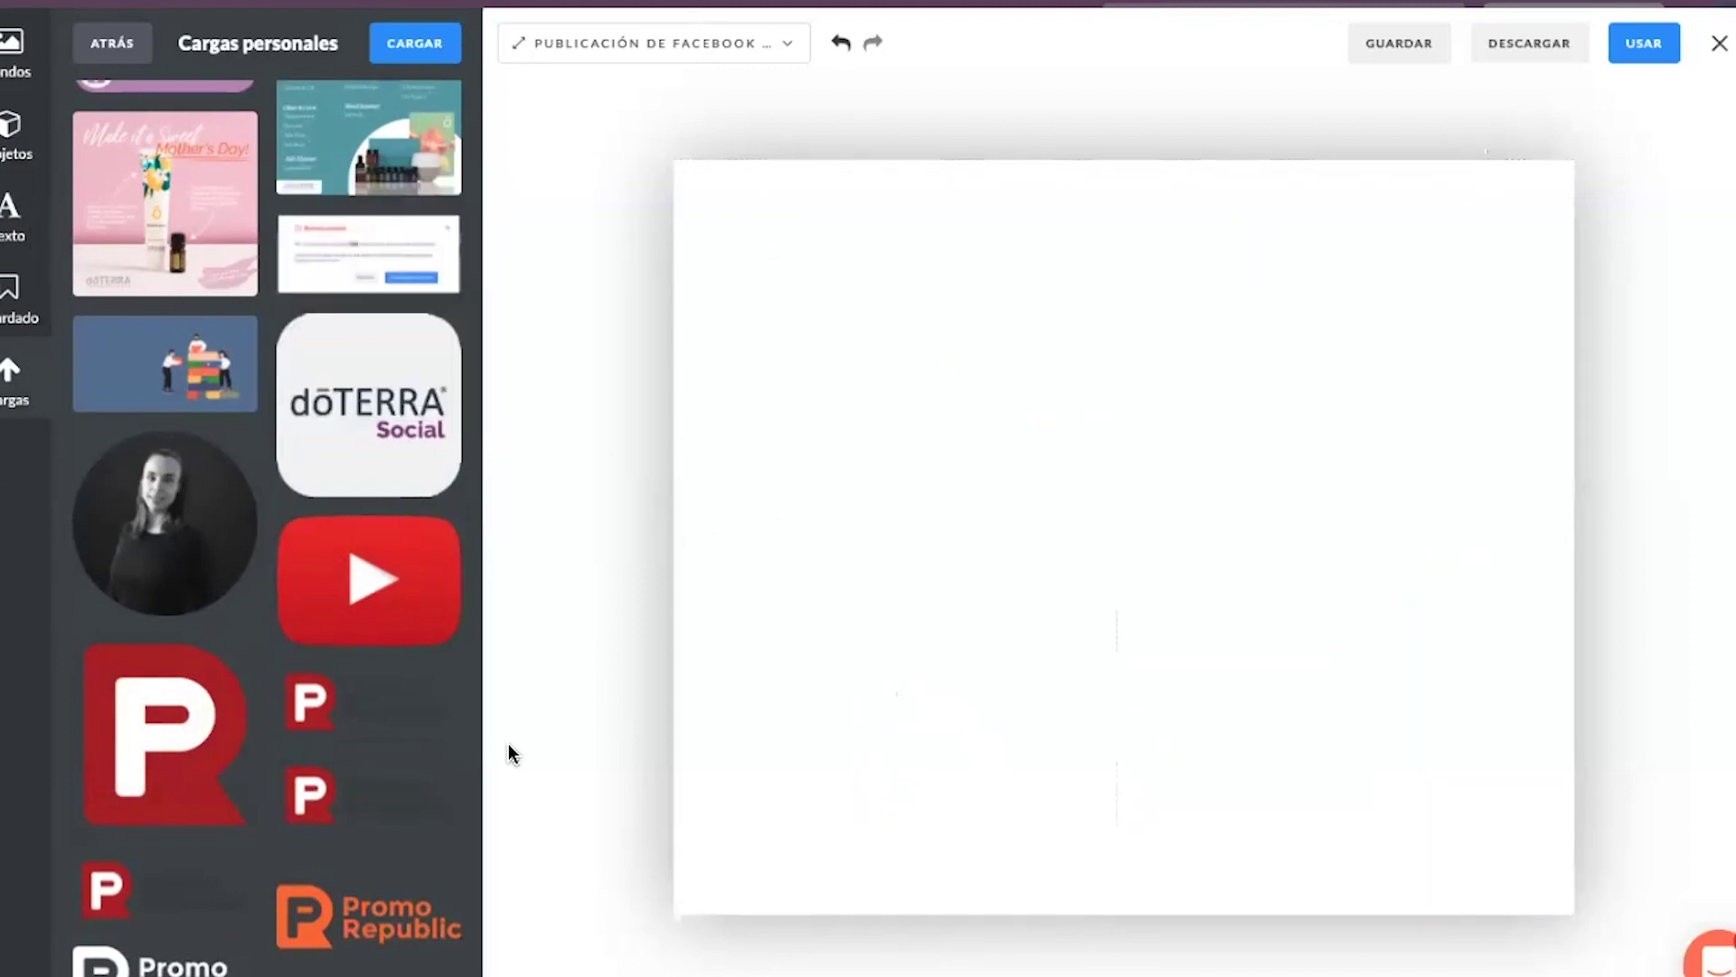
- Add the uploaded doTERRA Social logo to the canvas, shrink it, and place it in the canvas's lower-left corner
left_click(425, 357)
left_click(1188, 119)
left_click(410, 446)
left_click_drag(1123, 486, 864, 680)
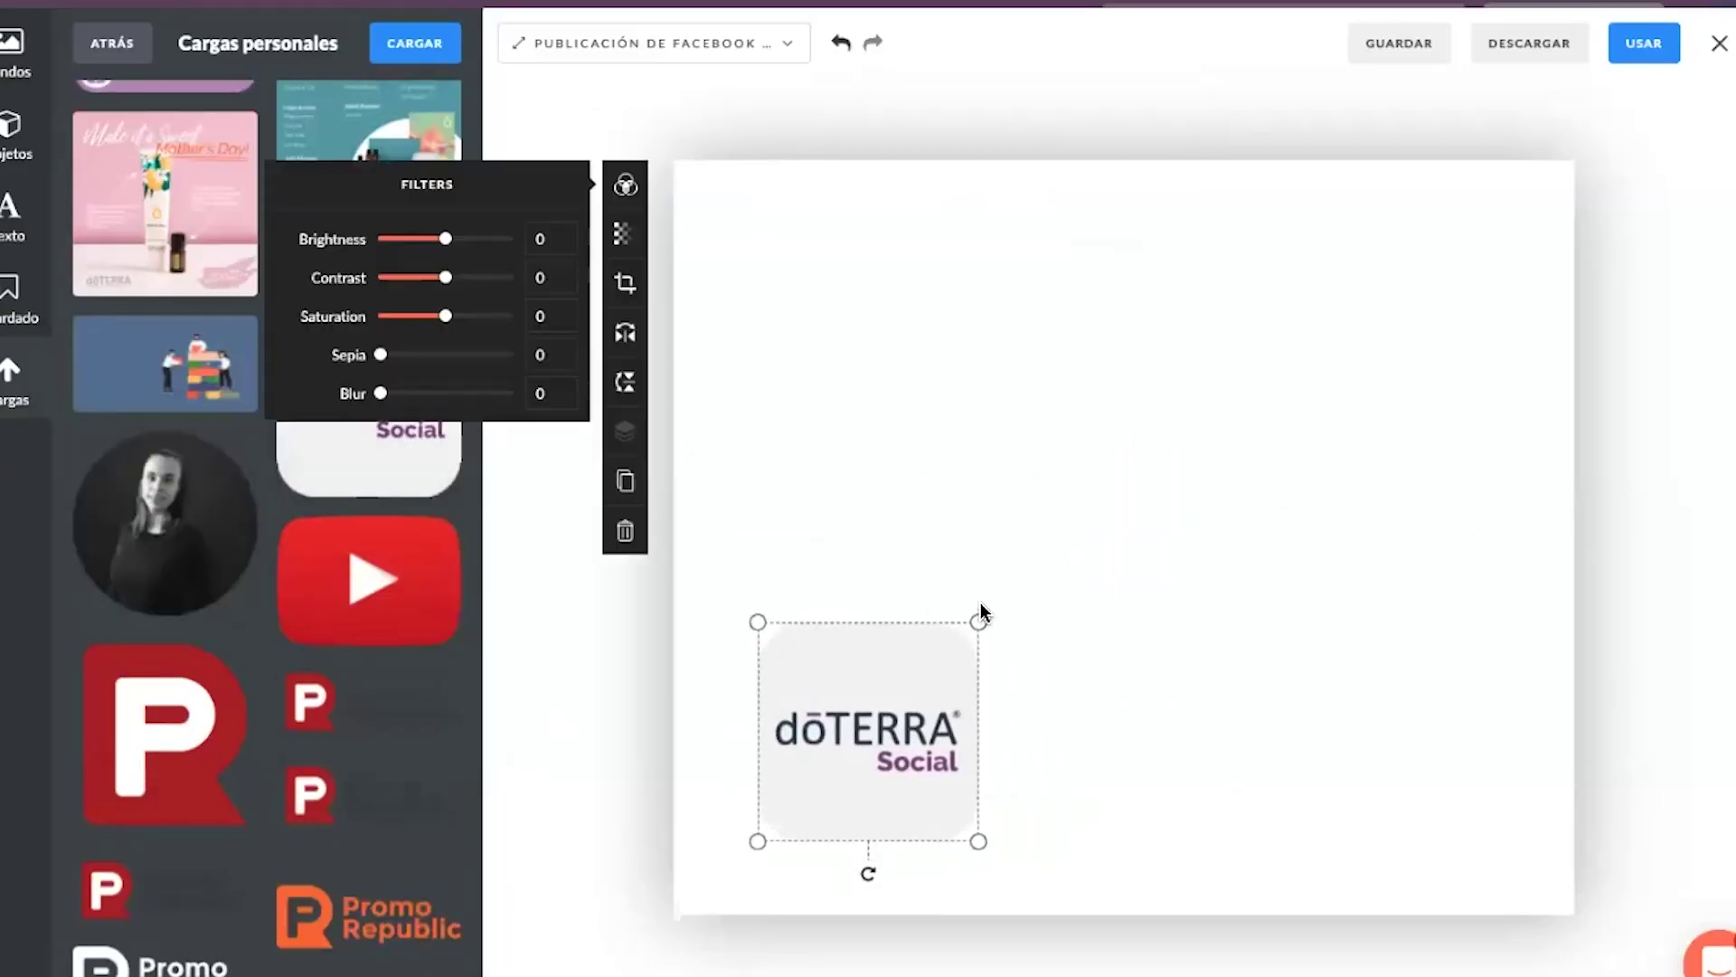
left_click_drag(977, 621, 796, 784)
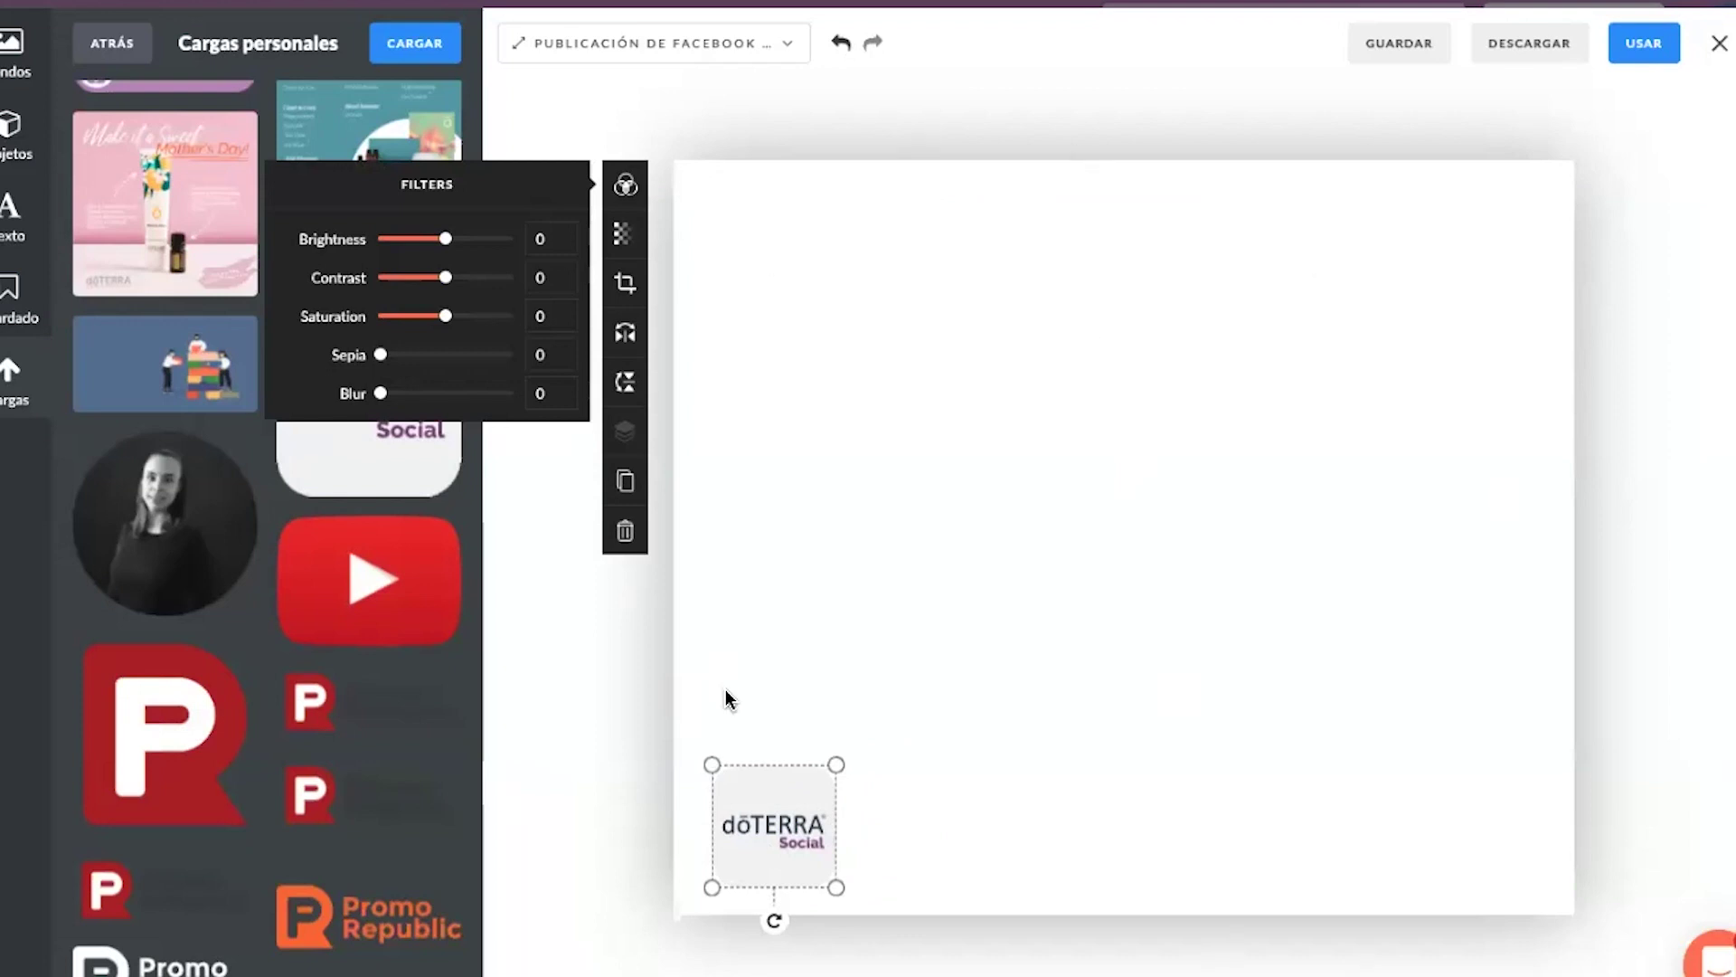
scroll(190, 589, "down", 1)
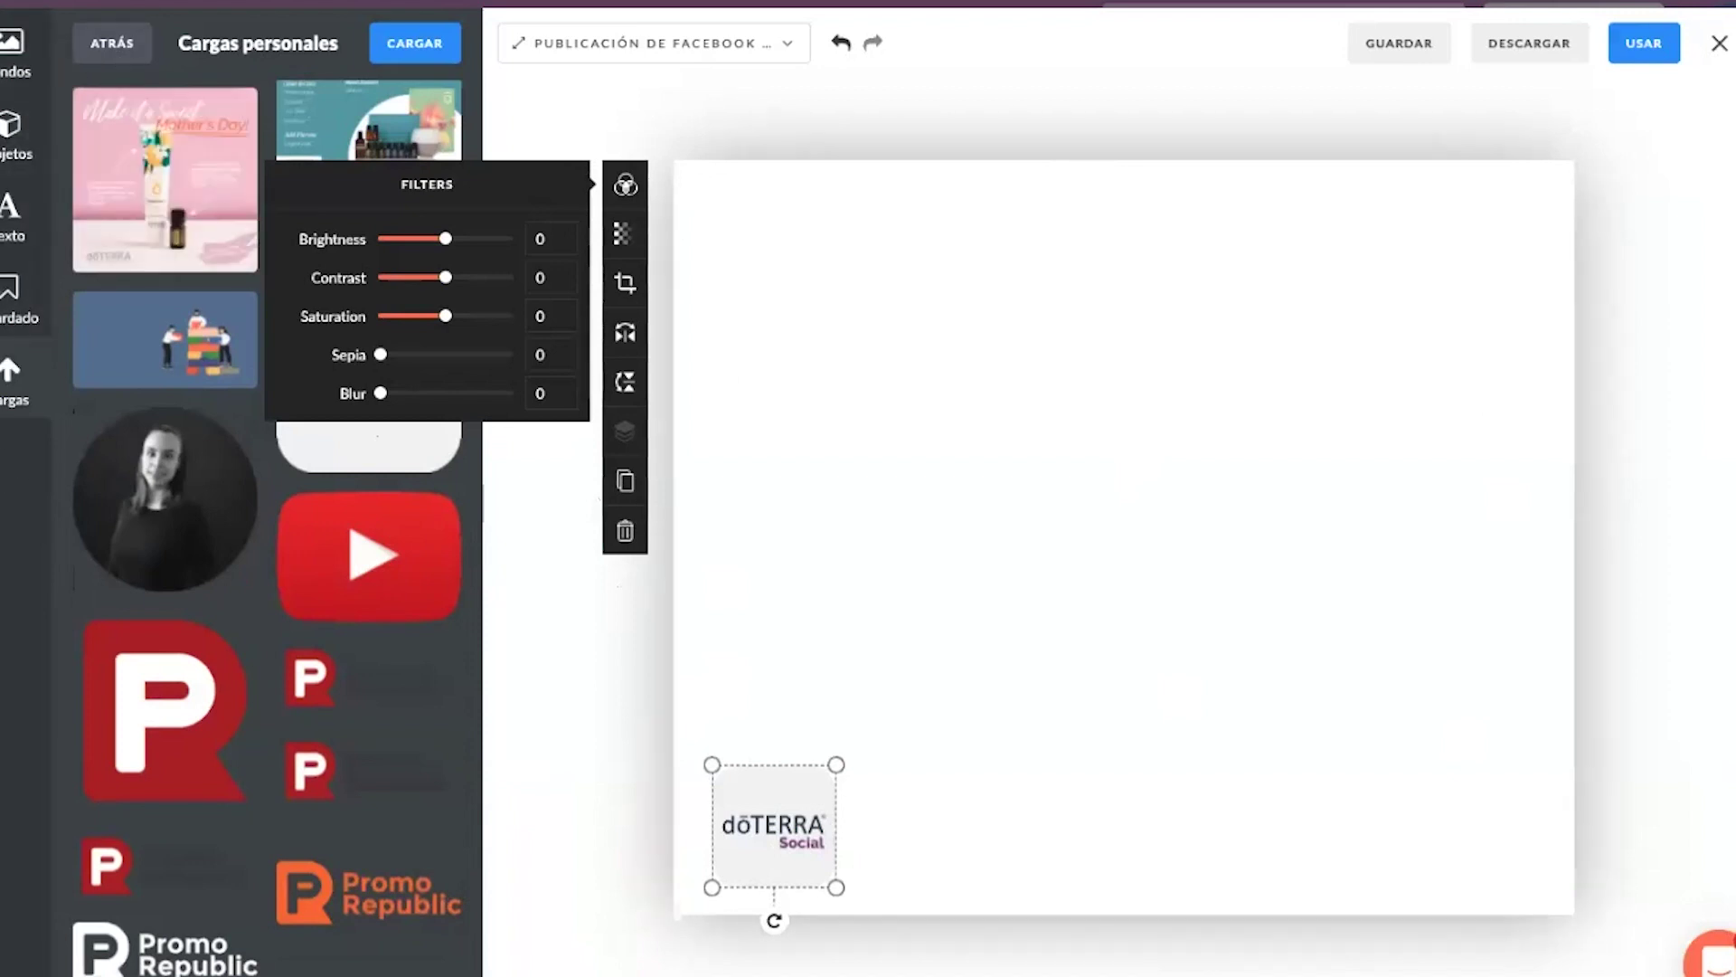
- Close the image editor without using the design, and review the Rose & Jasmine Touch post and its image options
left_click(1719, 42)
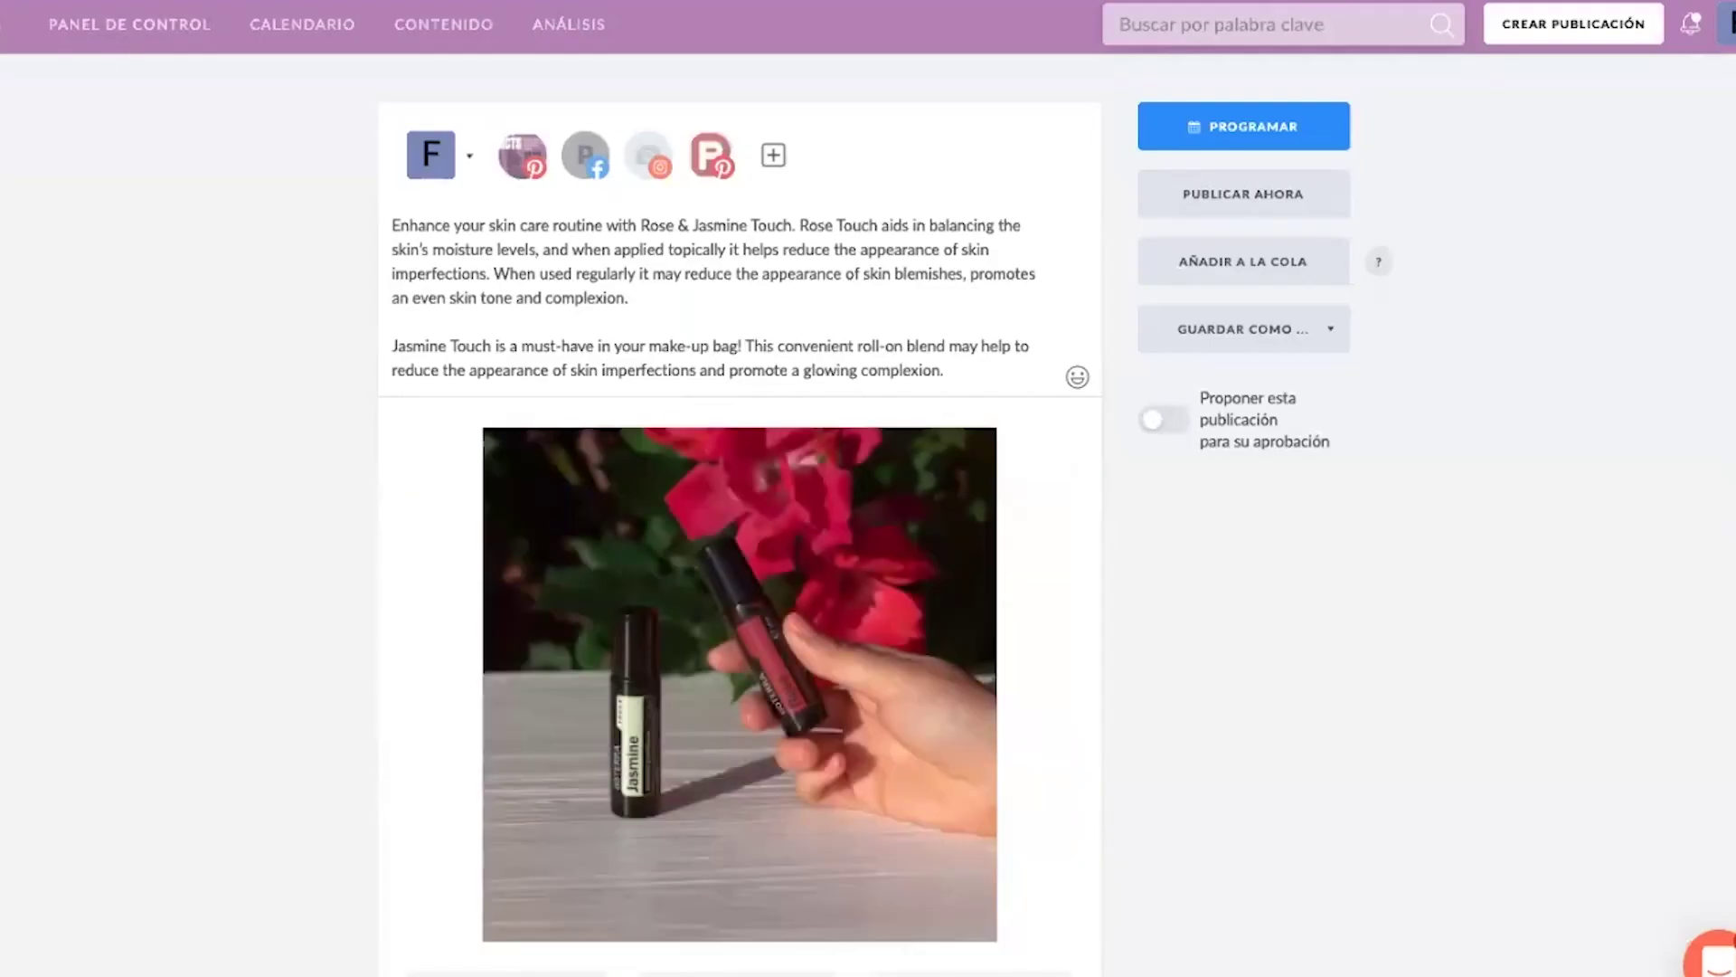
scroll(733, 722, "down", 2)
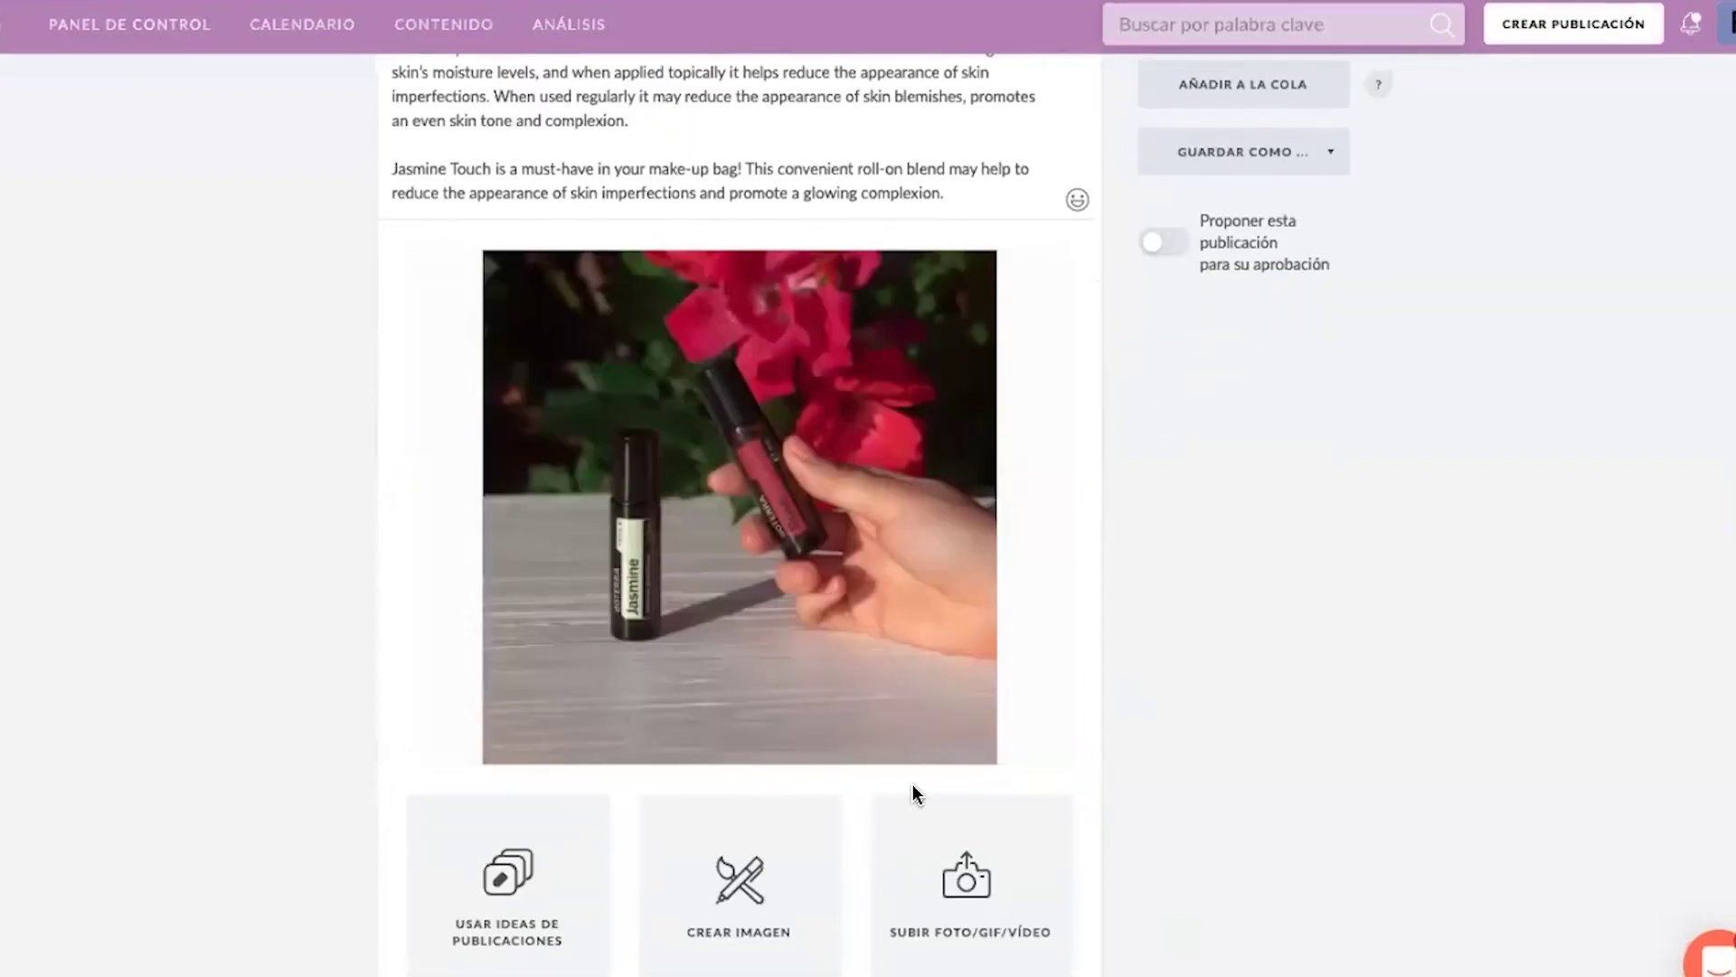
scroll(1225, 895, "up", 2)
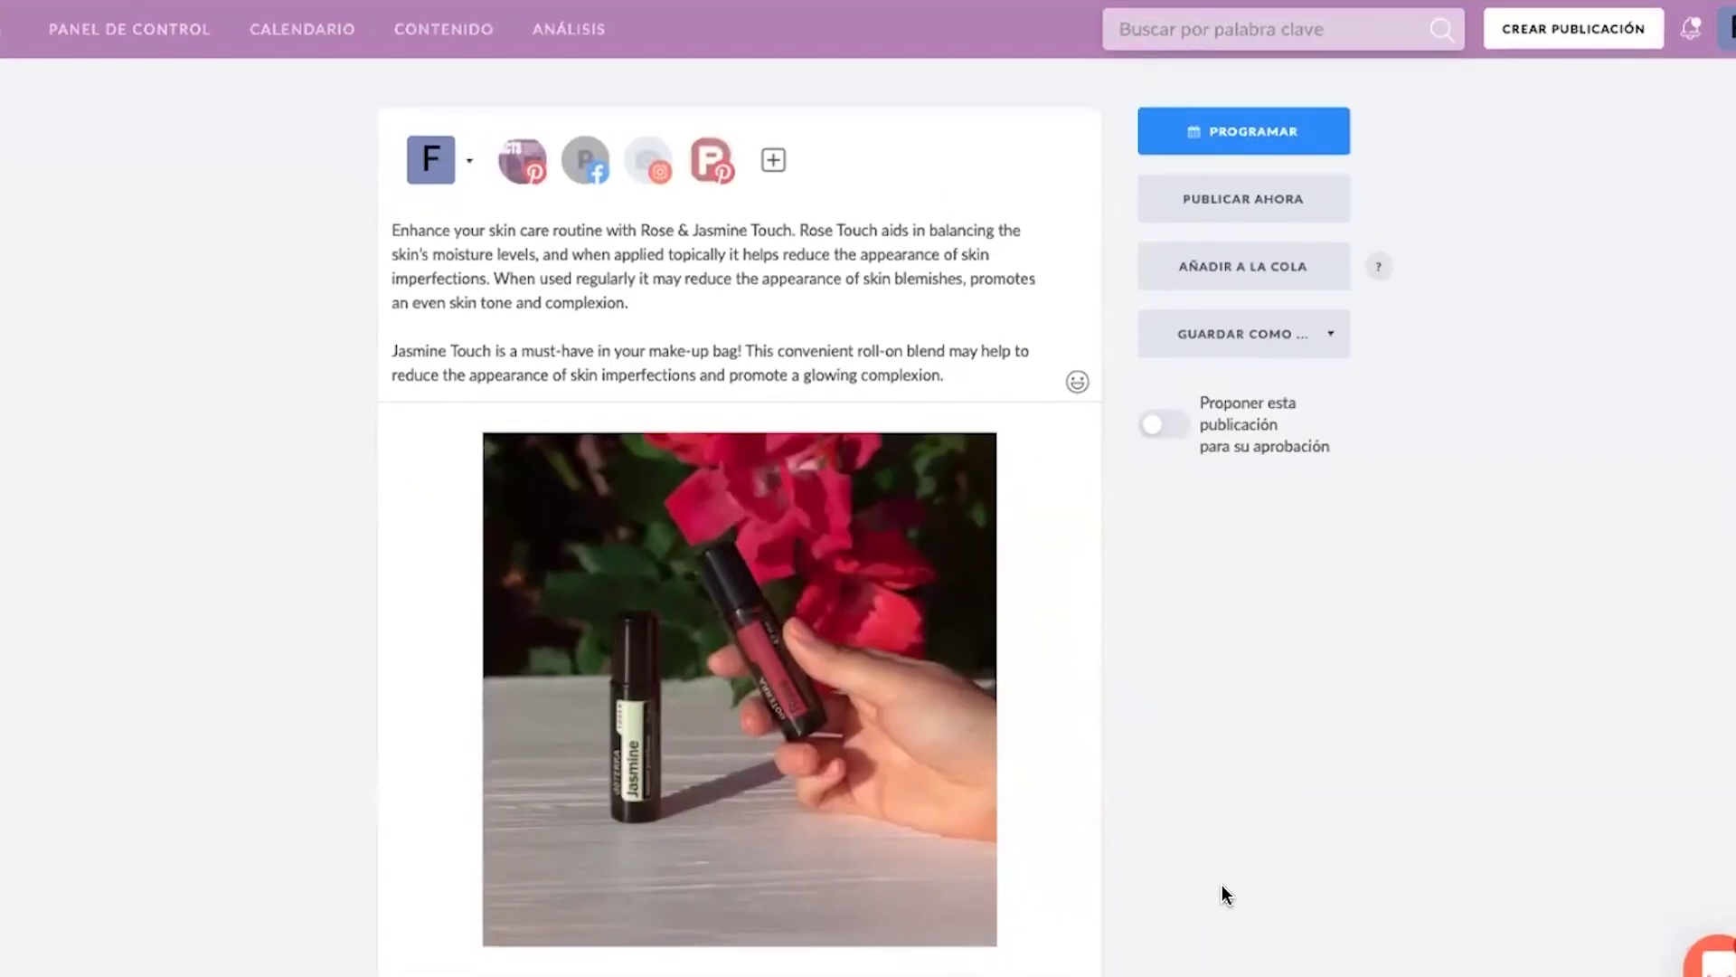
mouse_move(768, 875)
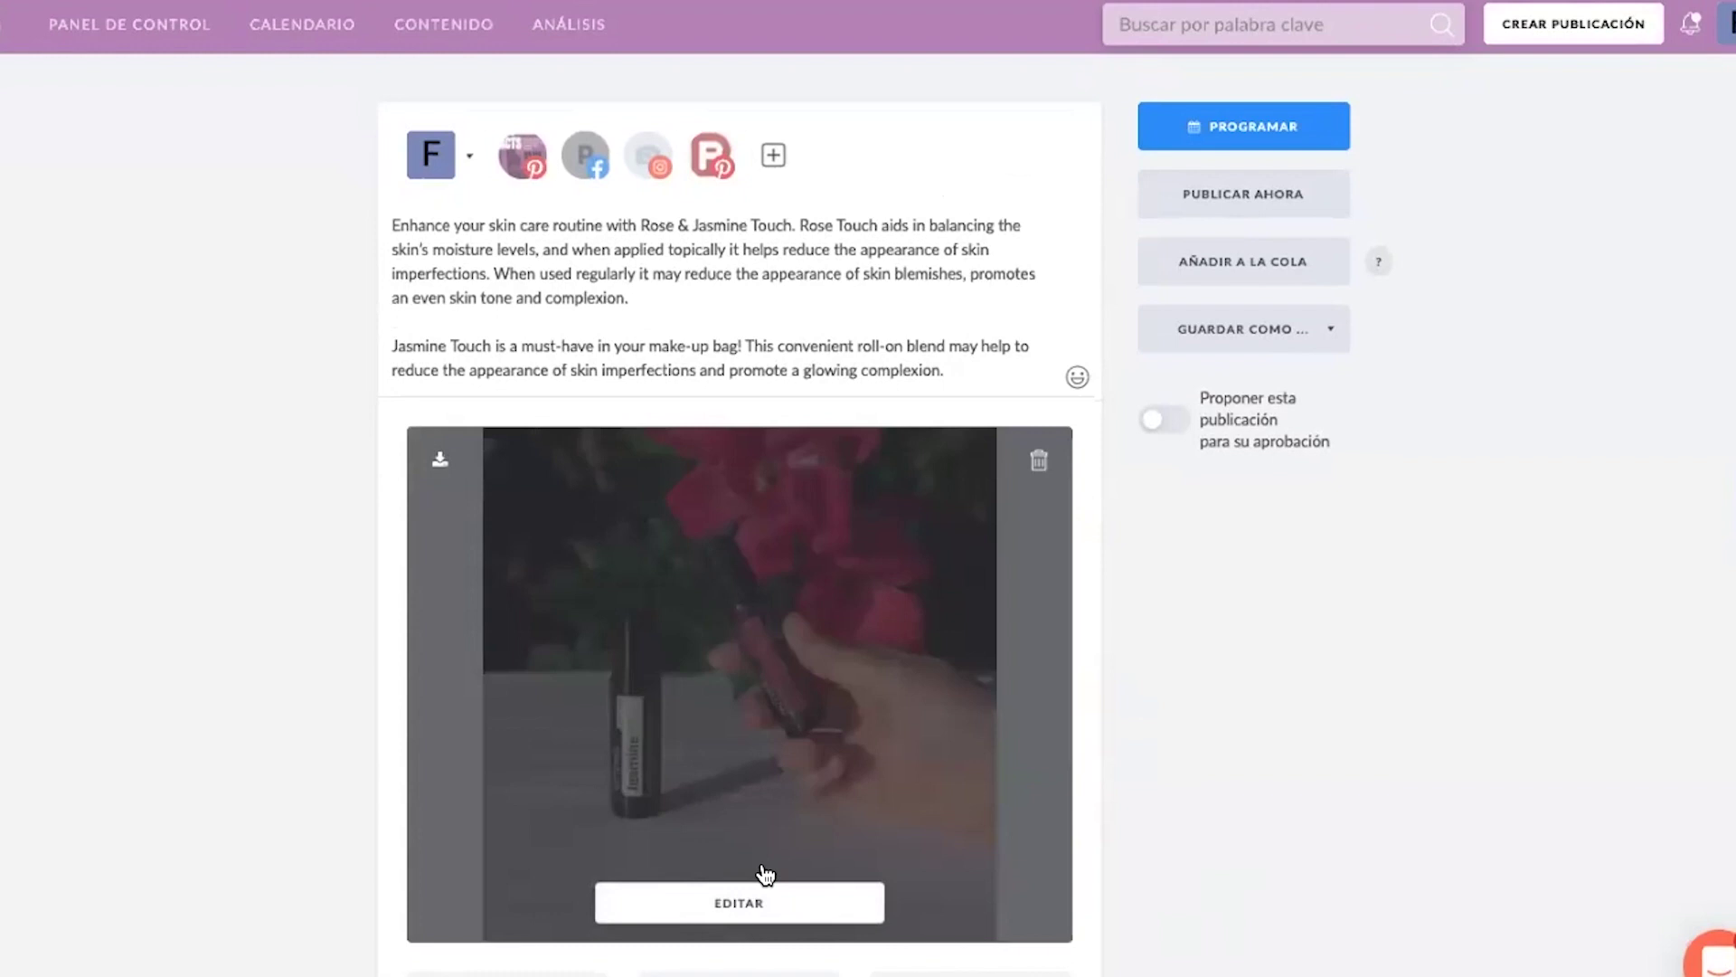
mouse_move(414, 32)
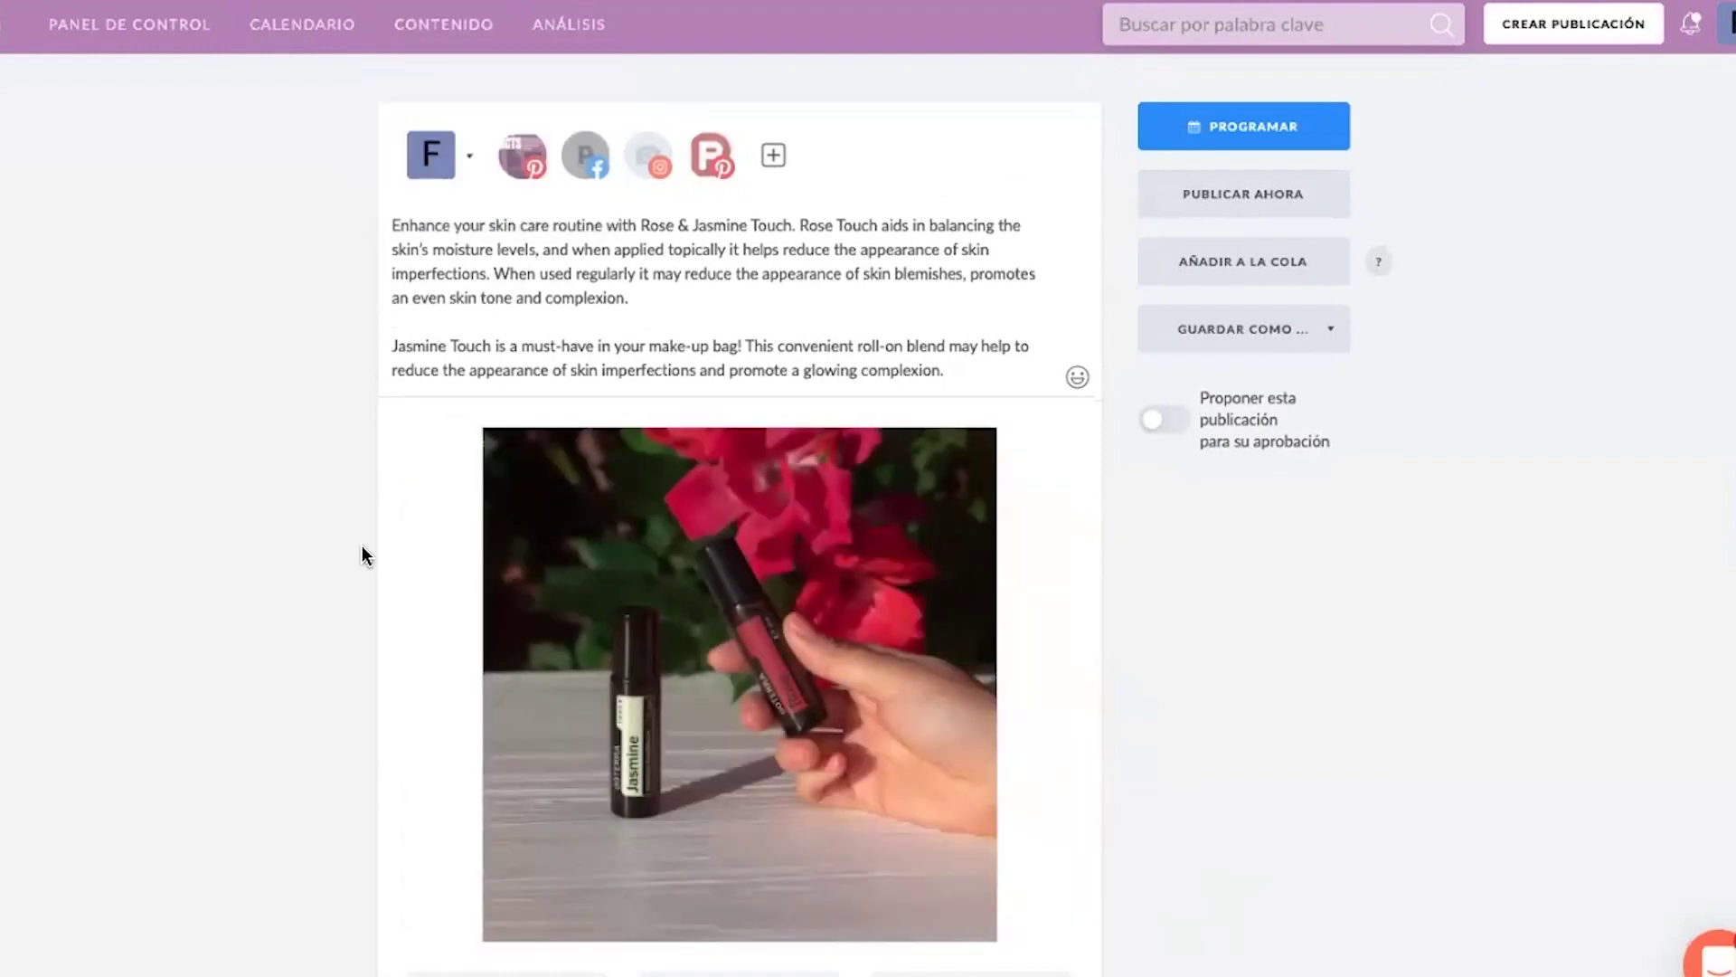
scroll(361, 546, "down", 2)
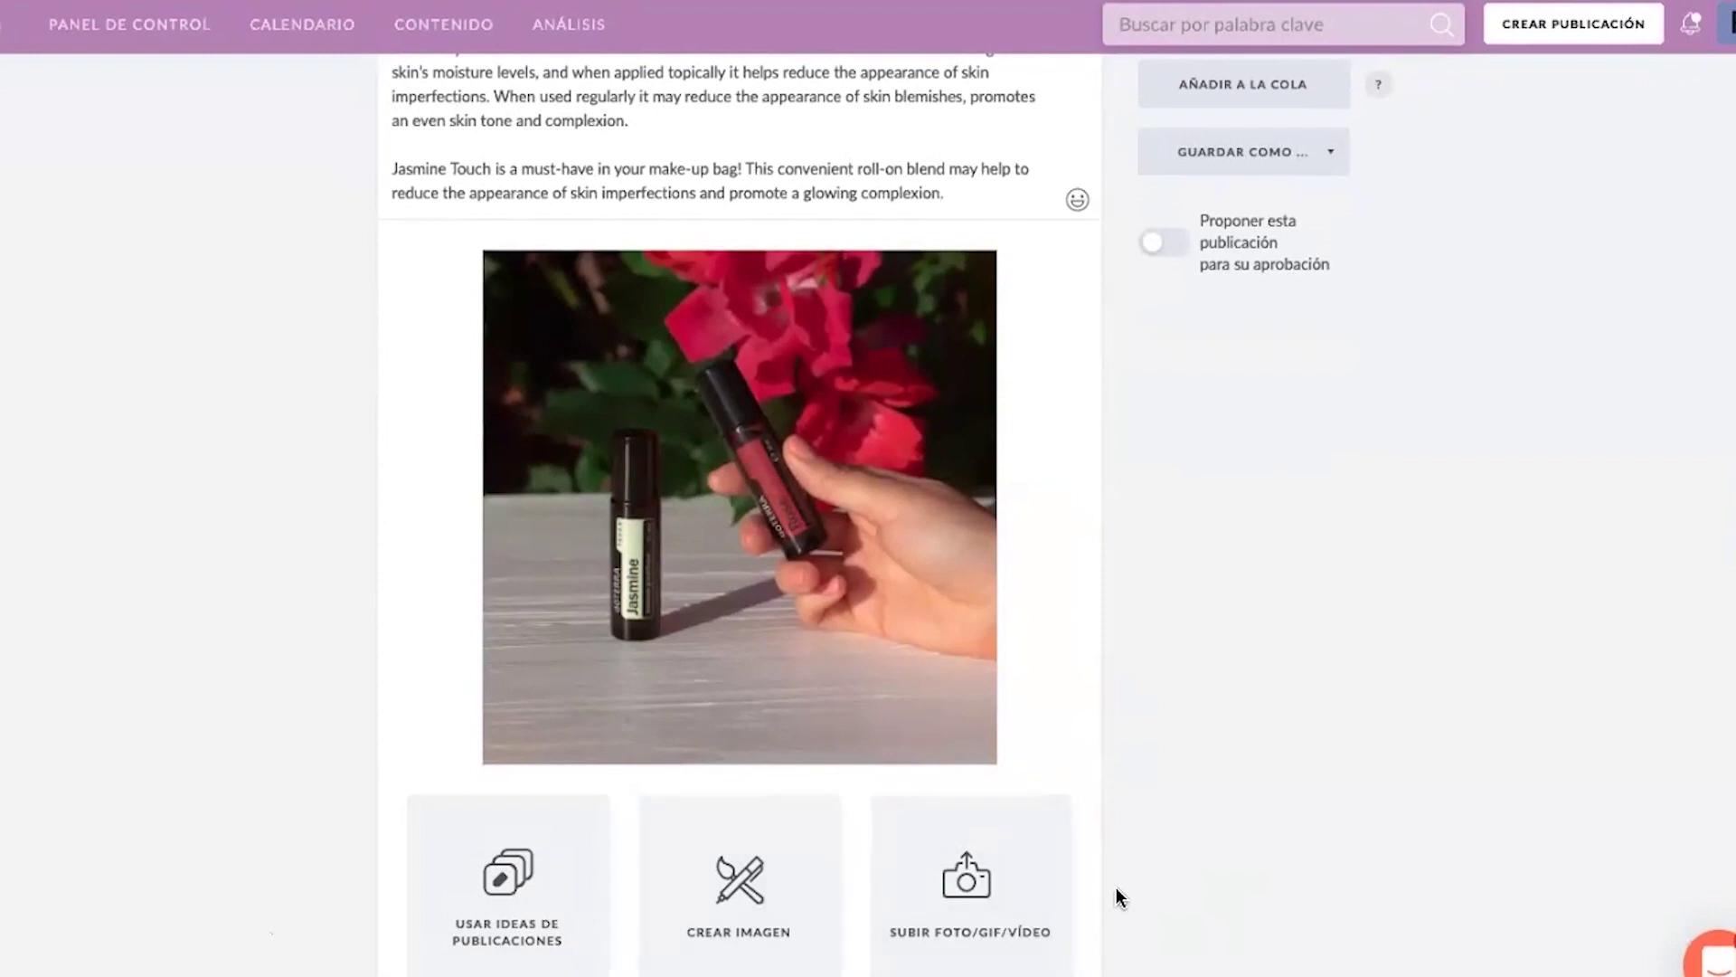
- Add the DDR Prime Softgels bottle and Anti-Aging Eye Cream images from the post ideas to the post
left_click(553, 939)
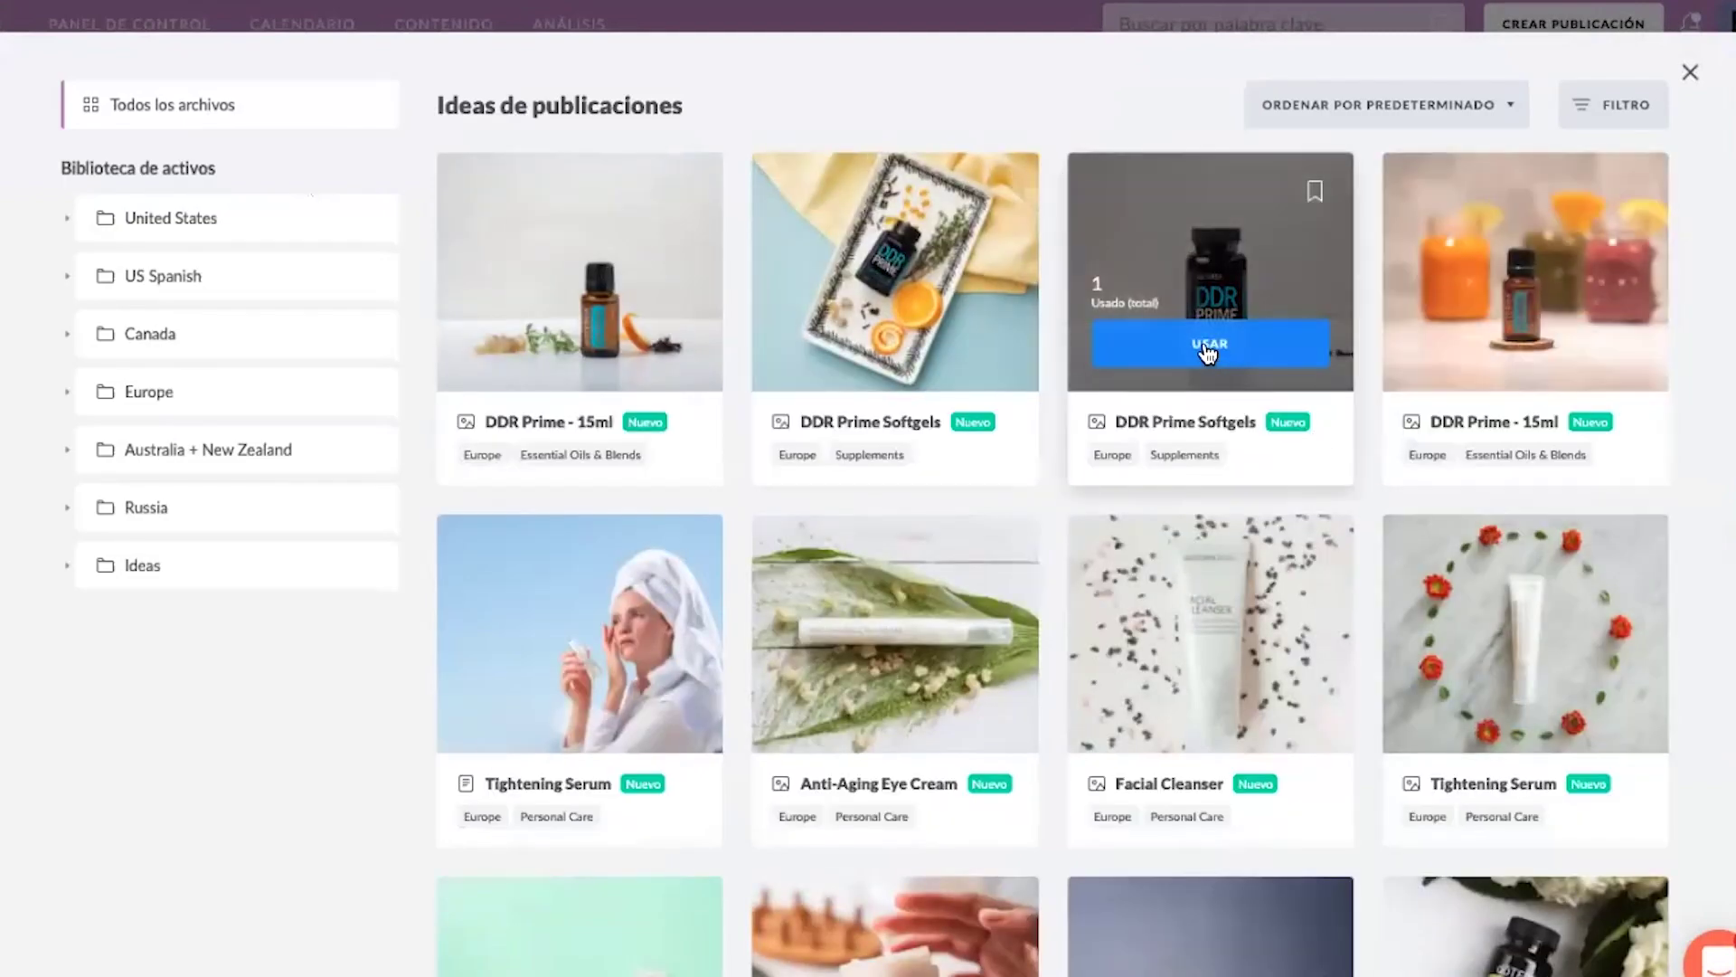
left_click(1207, 353)
left_click(529, 908)
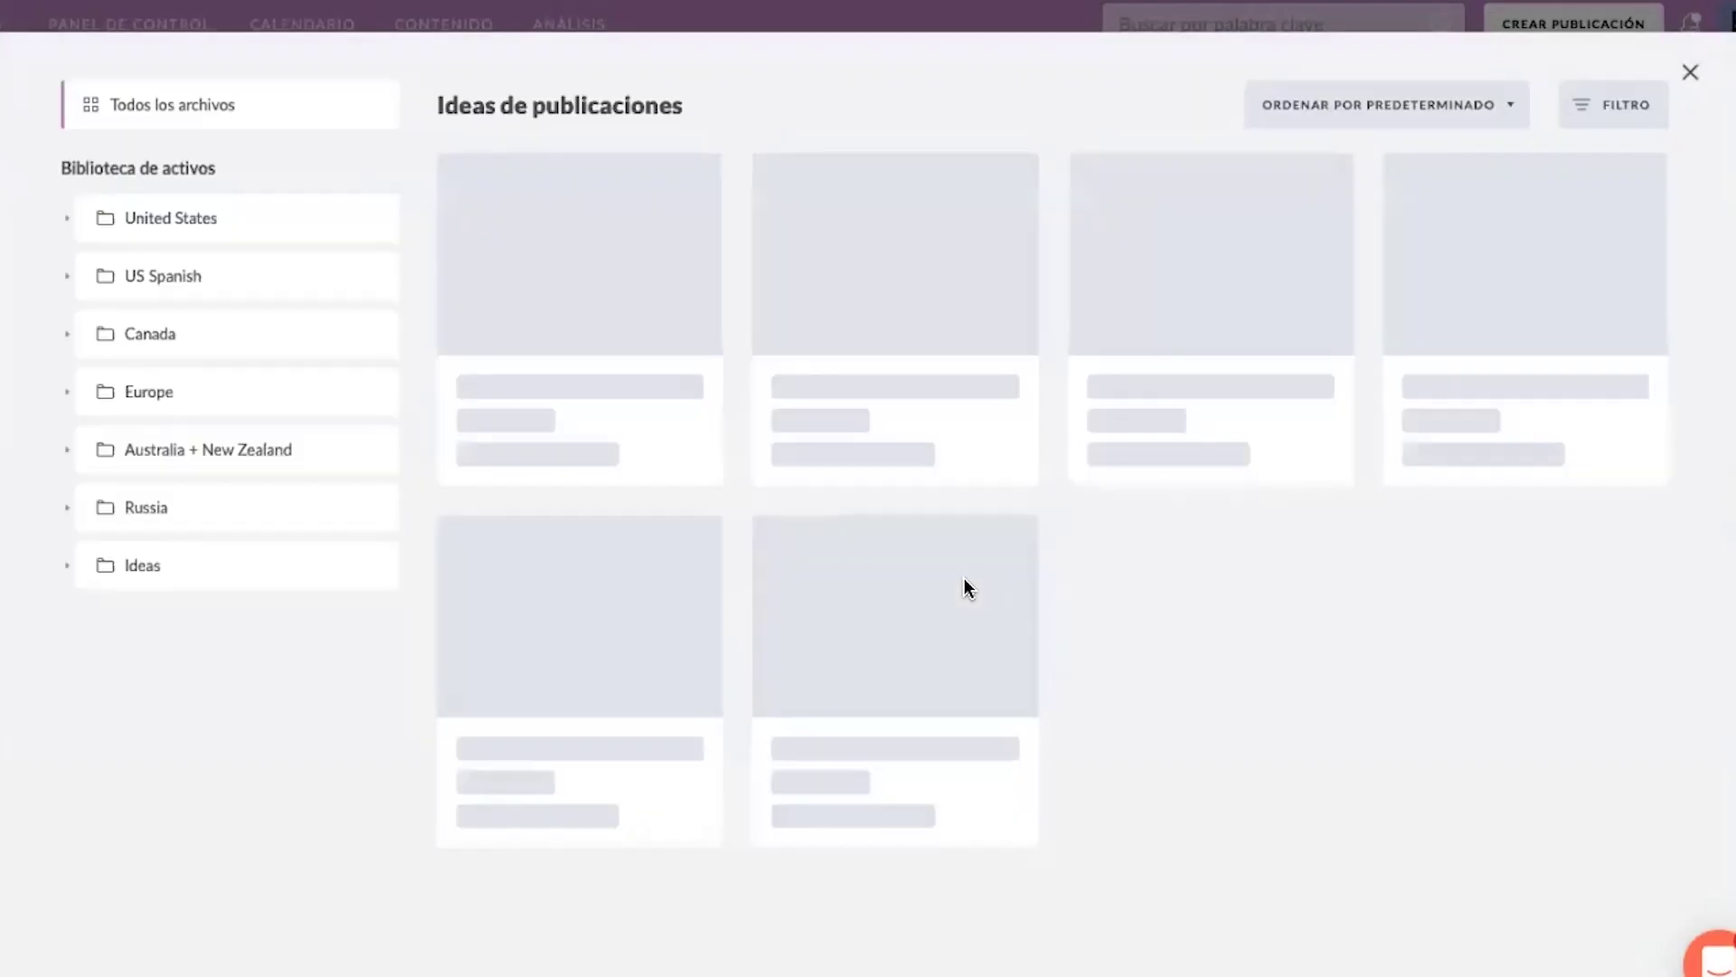
left_click(957, 696)
scroll(1290, 678, "down", 3)
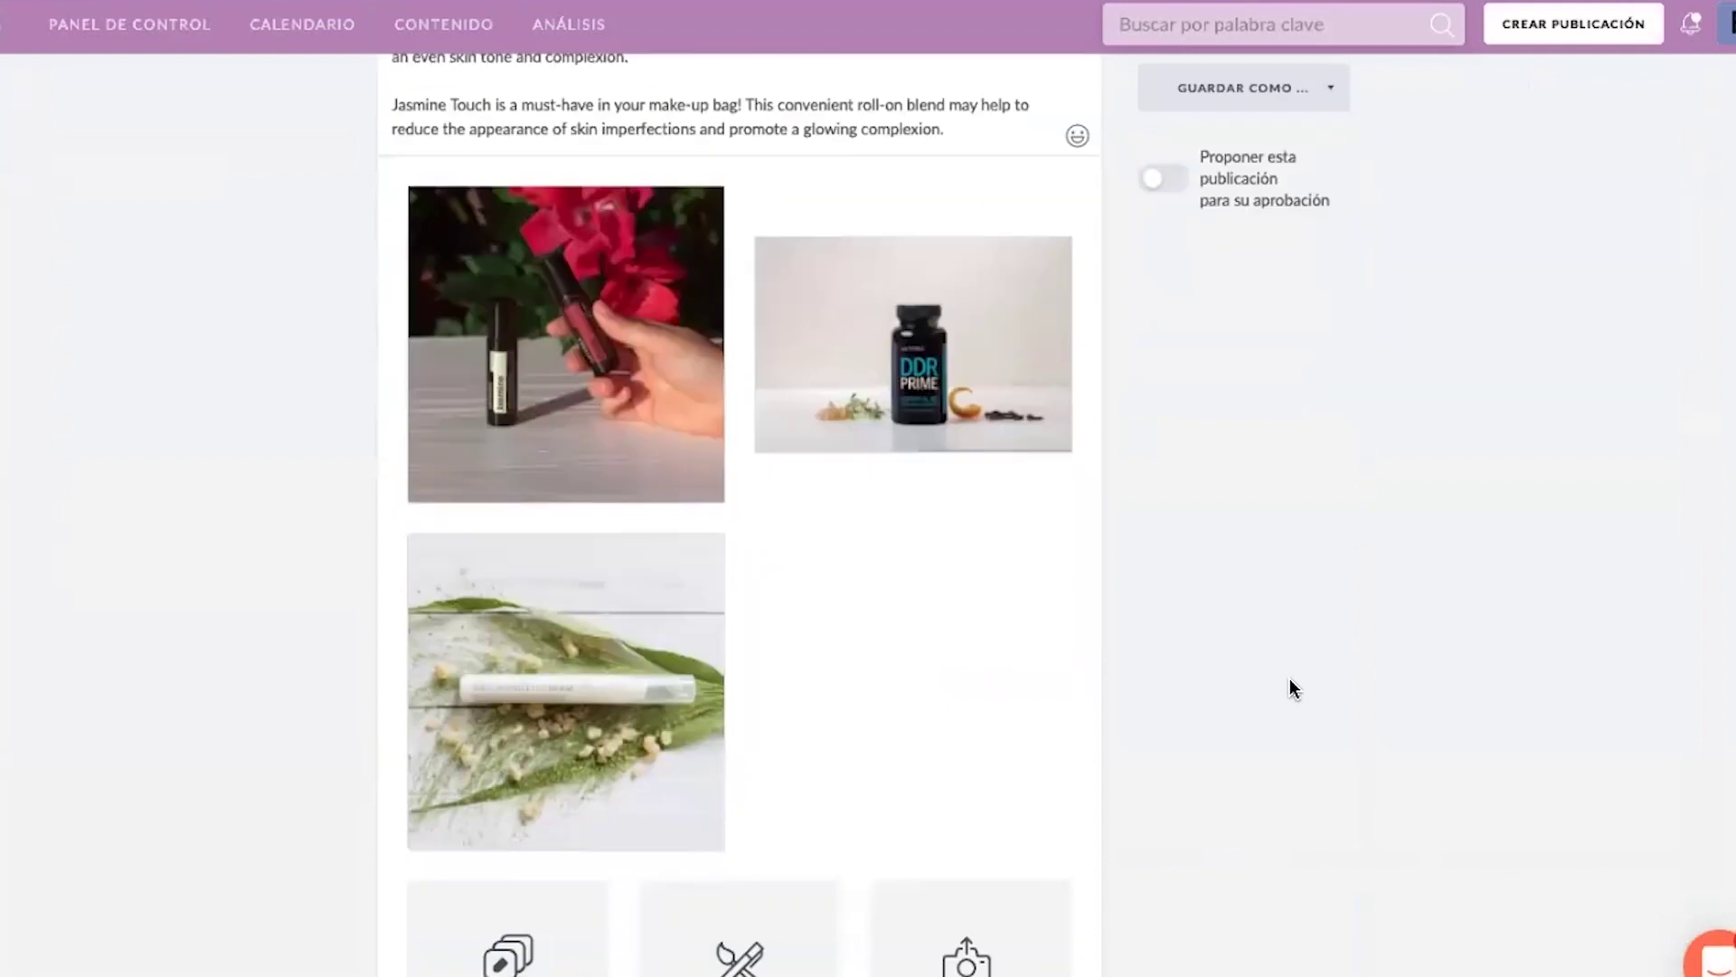
- Choose the PR TEST Facebook page as the destination of the post and look over its images
scroll(1290, 678, "down", 1)
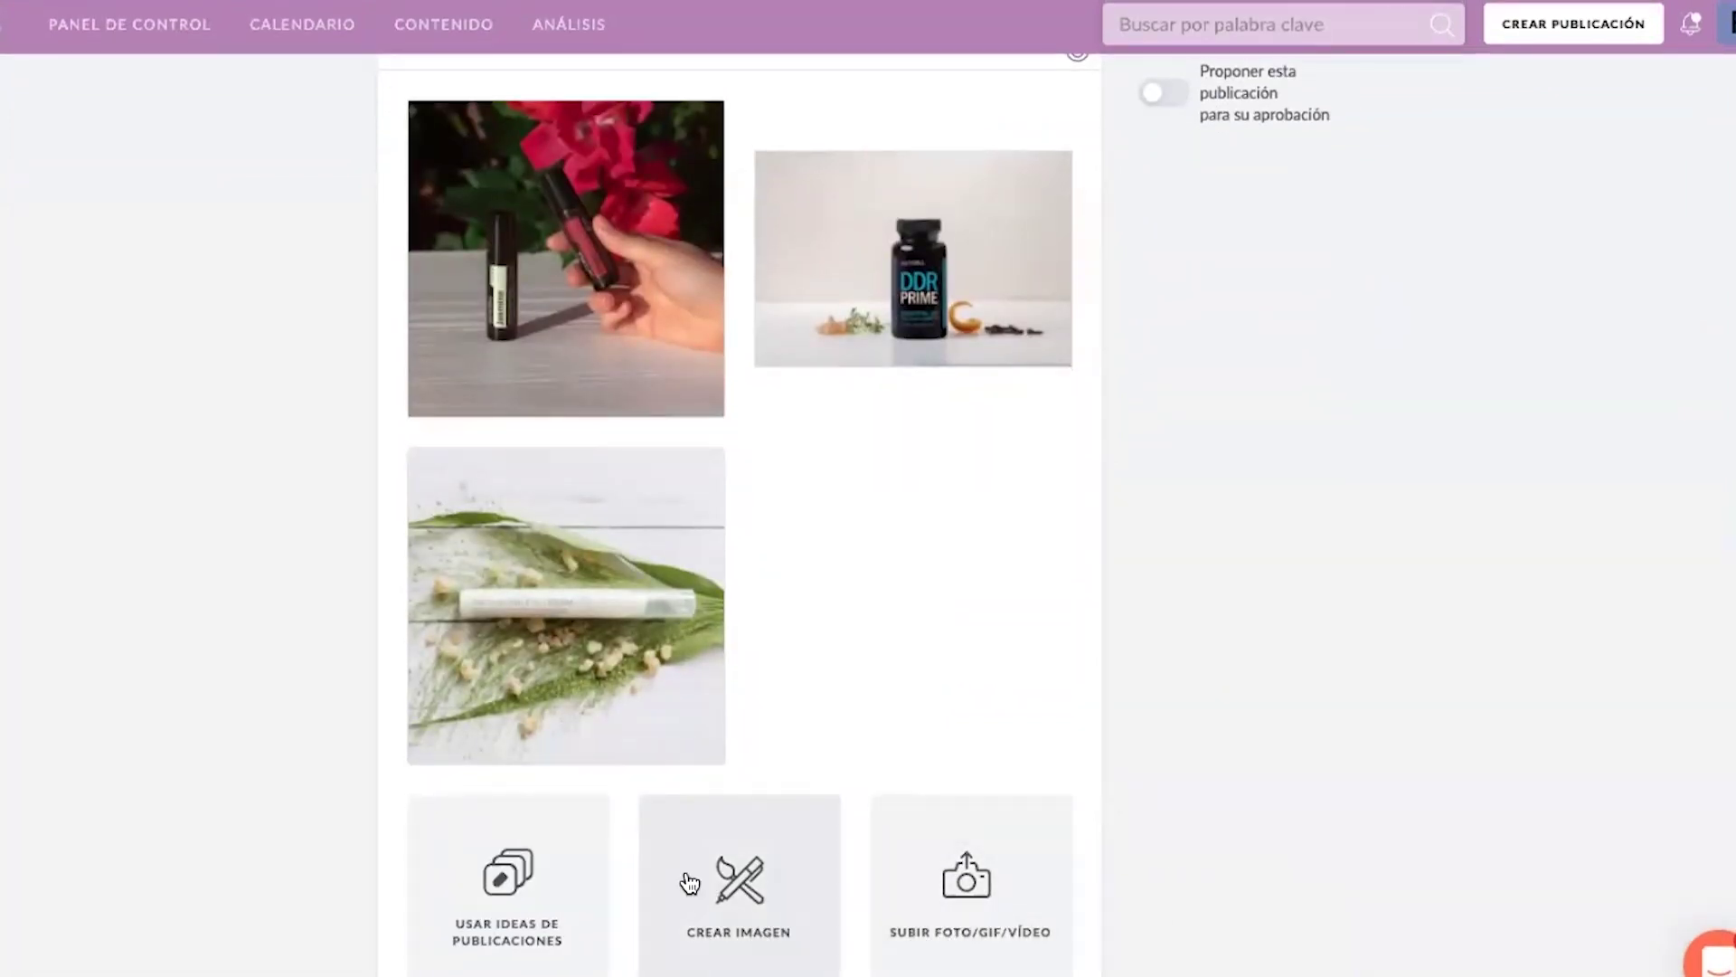
scroll(689, 884, "up", 4)
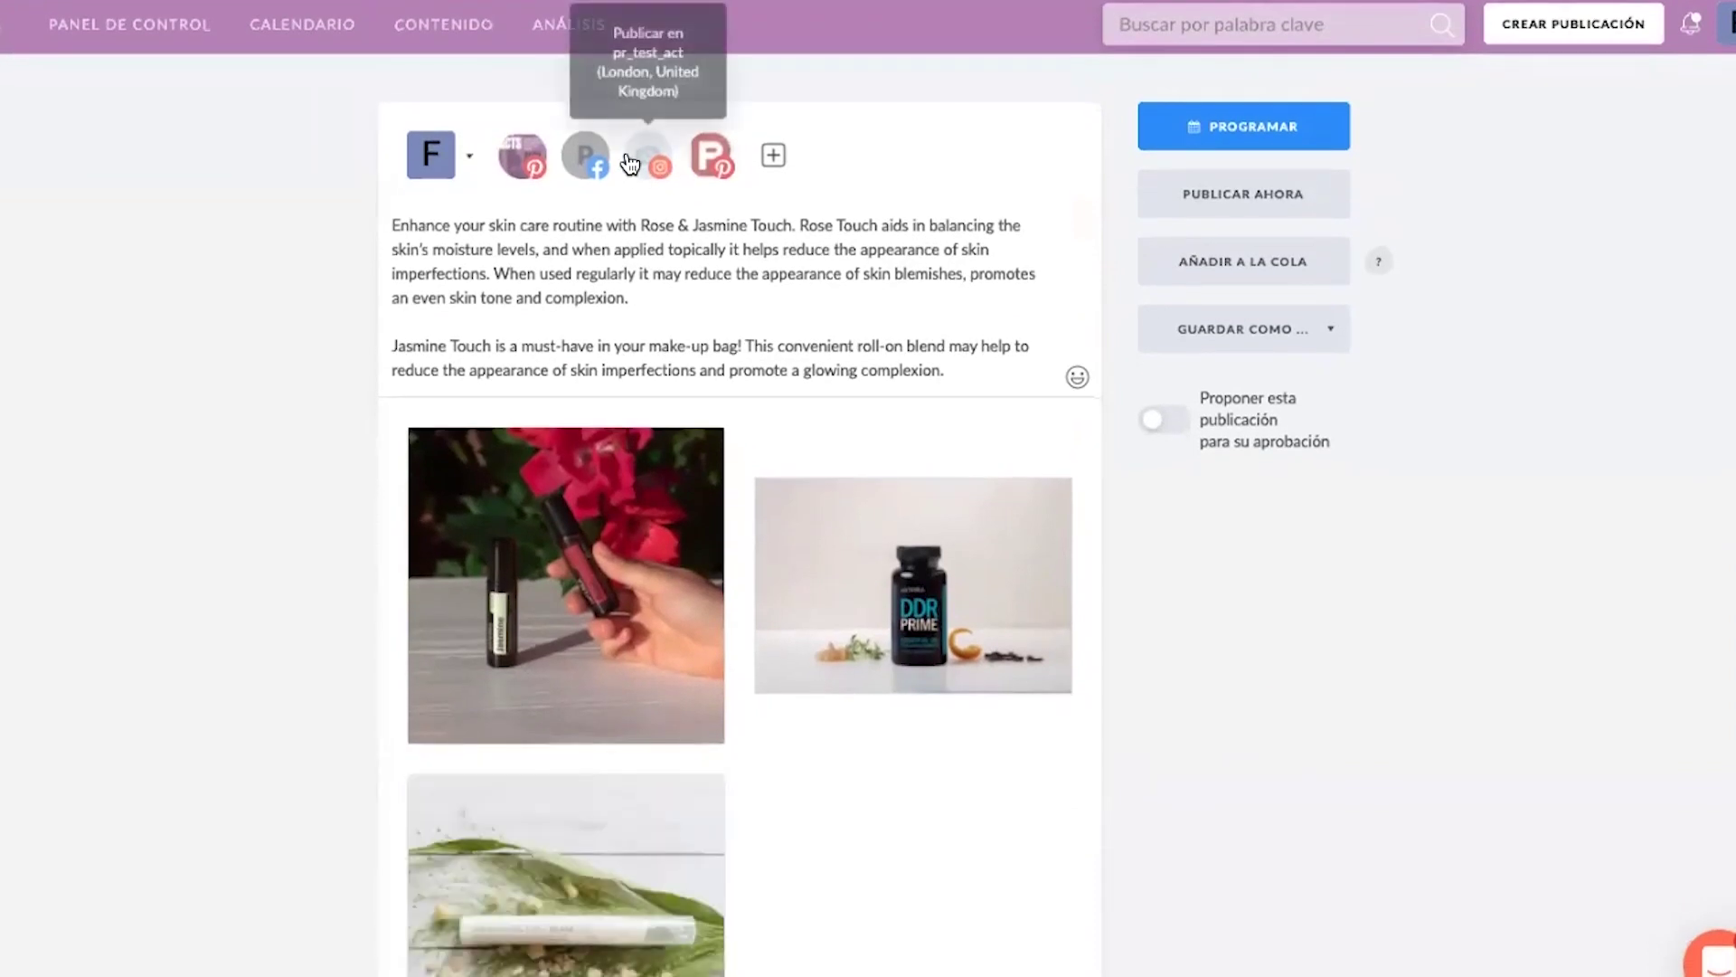
left_click(585, 156)
scroll(1131, 891, "down", 2)
scroll(1131, 886, "down", 3)
scroll(1130, 886, "up", 4)
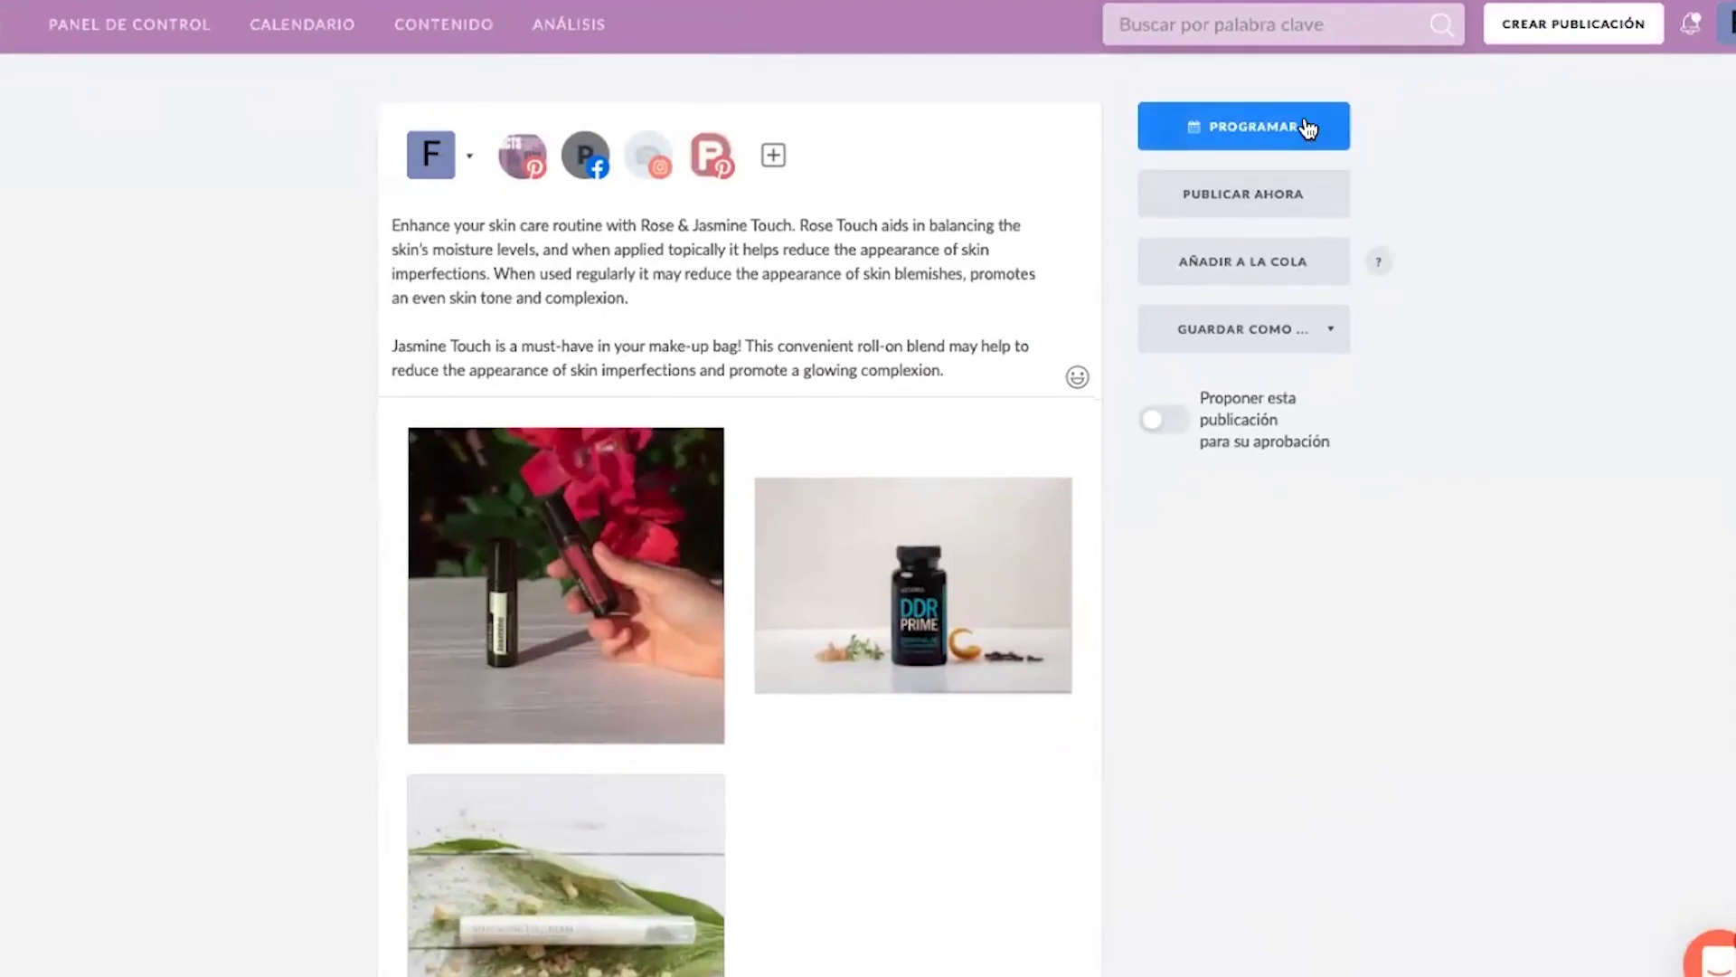
- Review the post's scheduling date and daily repeat options, and close them without scheduling
left_click(1232, 147)
left_click(643, 225)
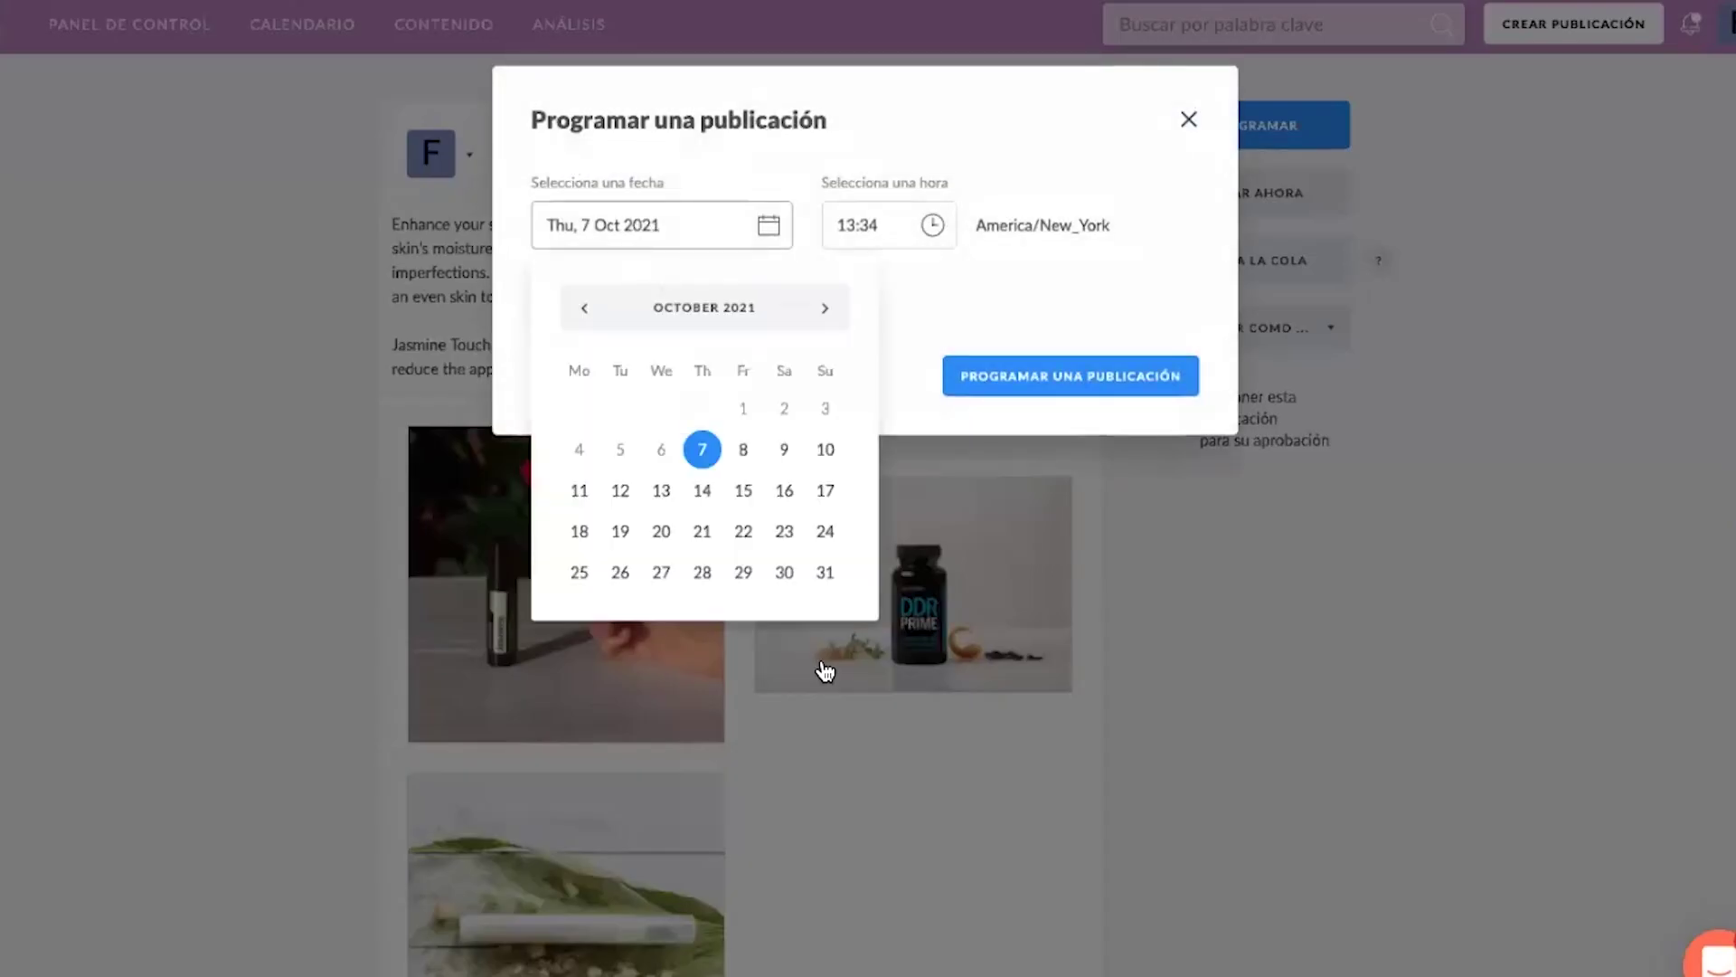
left_click(892, 154)
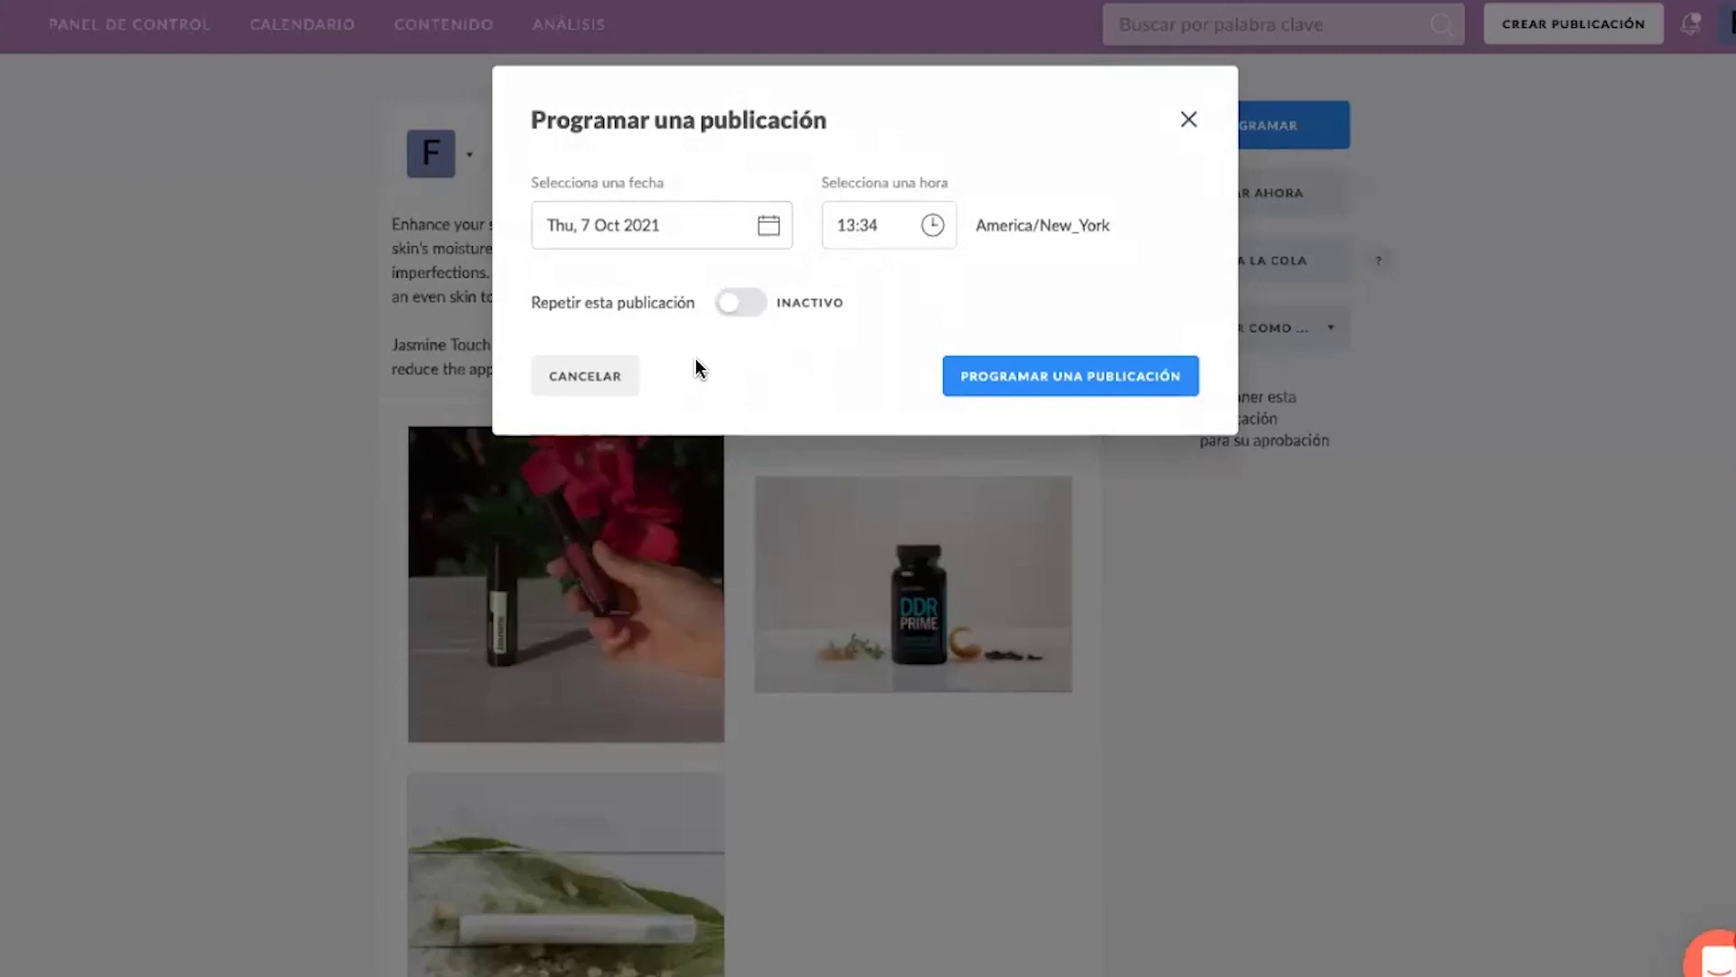
left_click(743, 306)
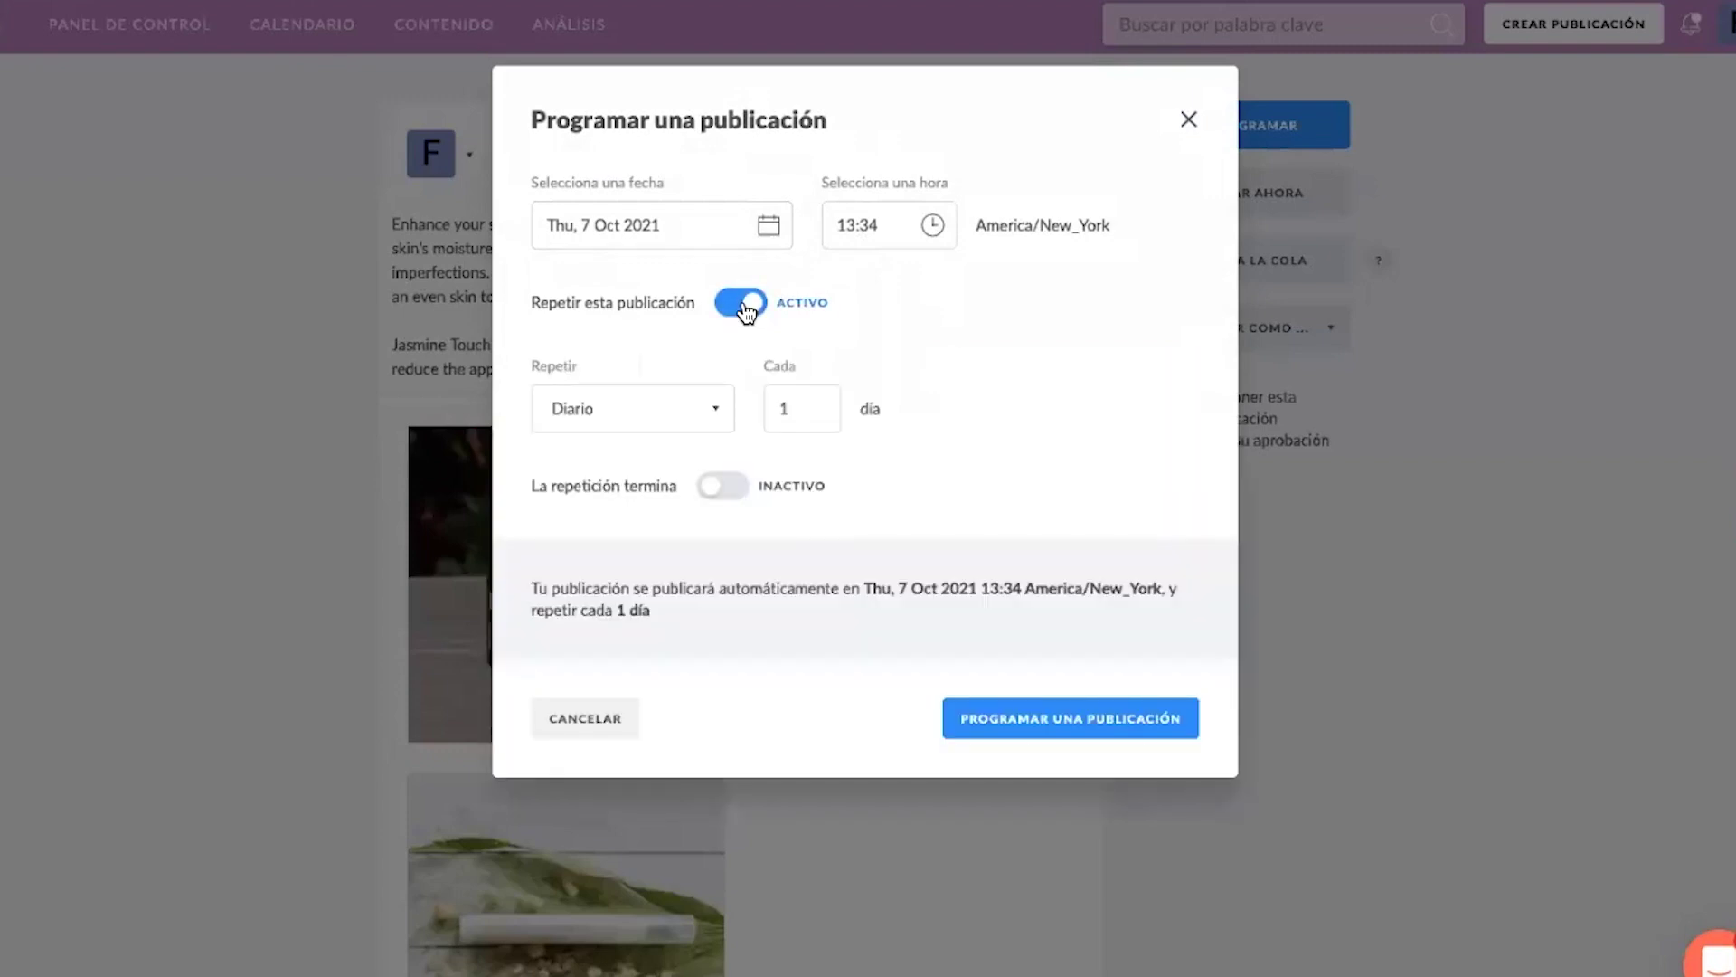
left_click(745, 306)
left_click(1189, 119)
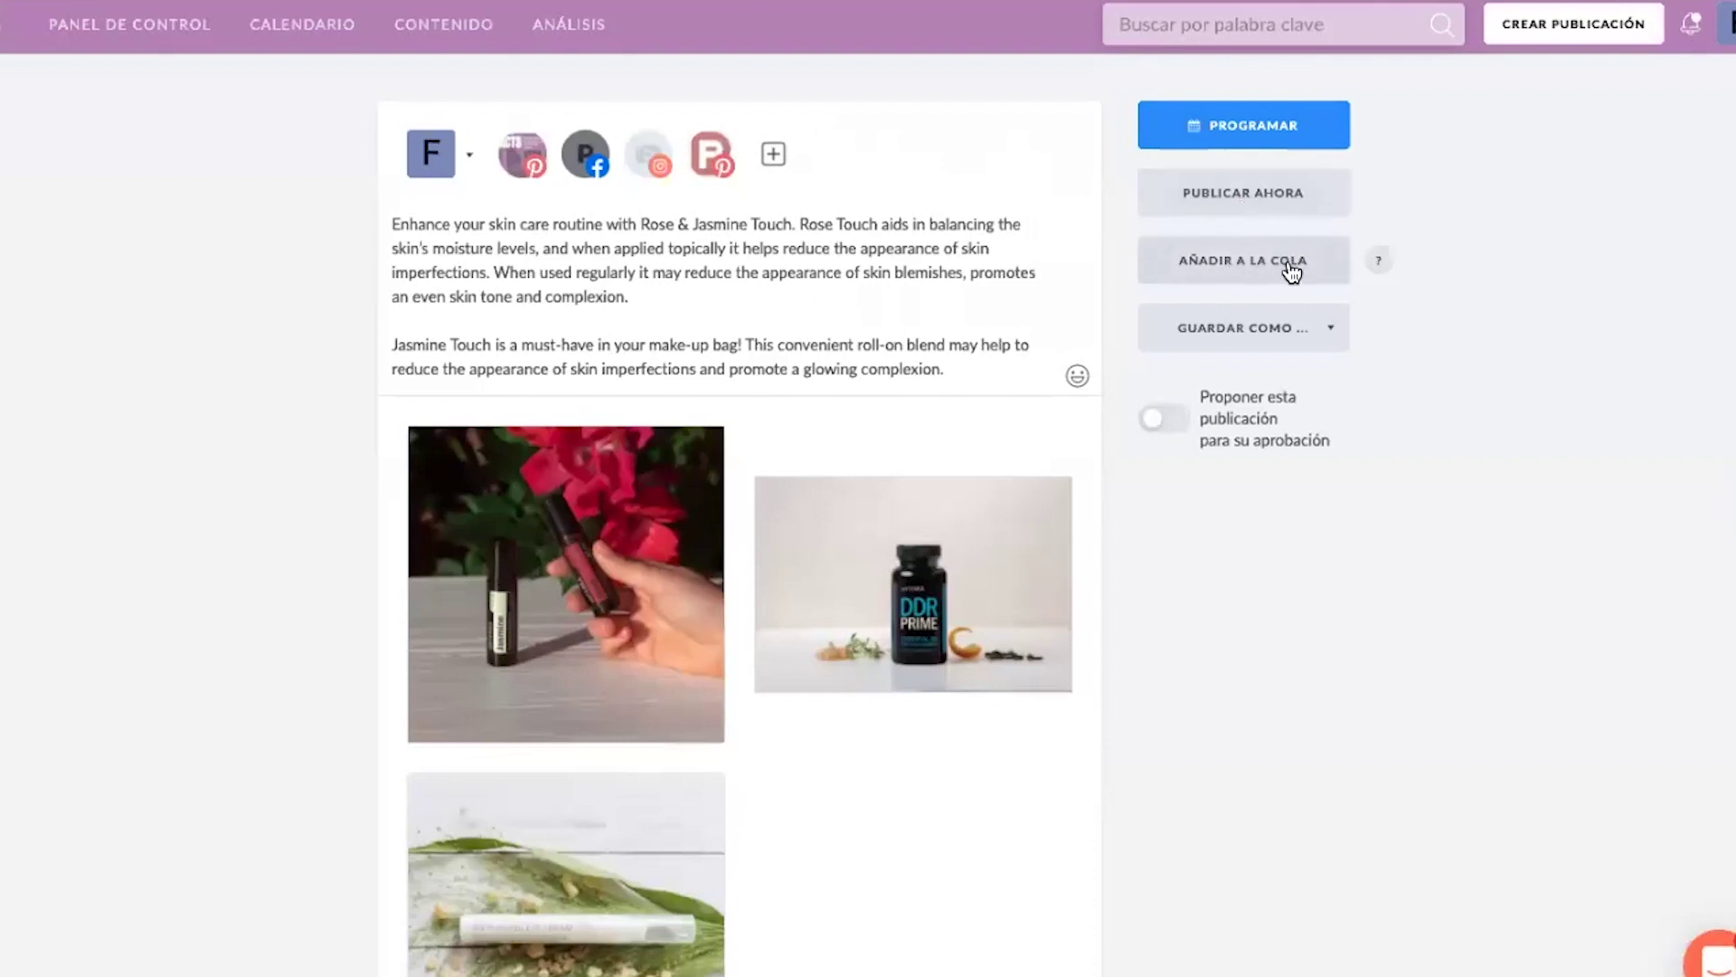
- Add the post to the queue and view it in the weekly calendar
left_click(1218, 264)
left_click(818, 291)
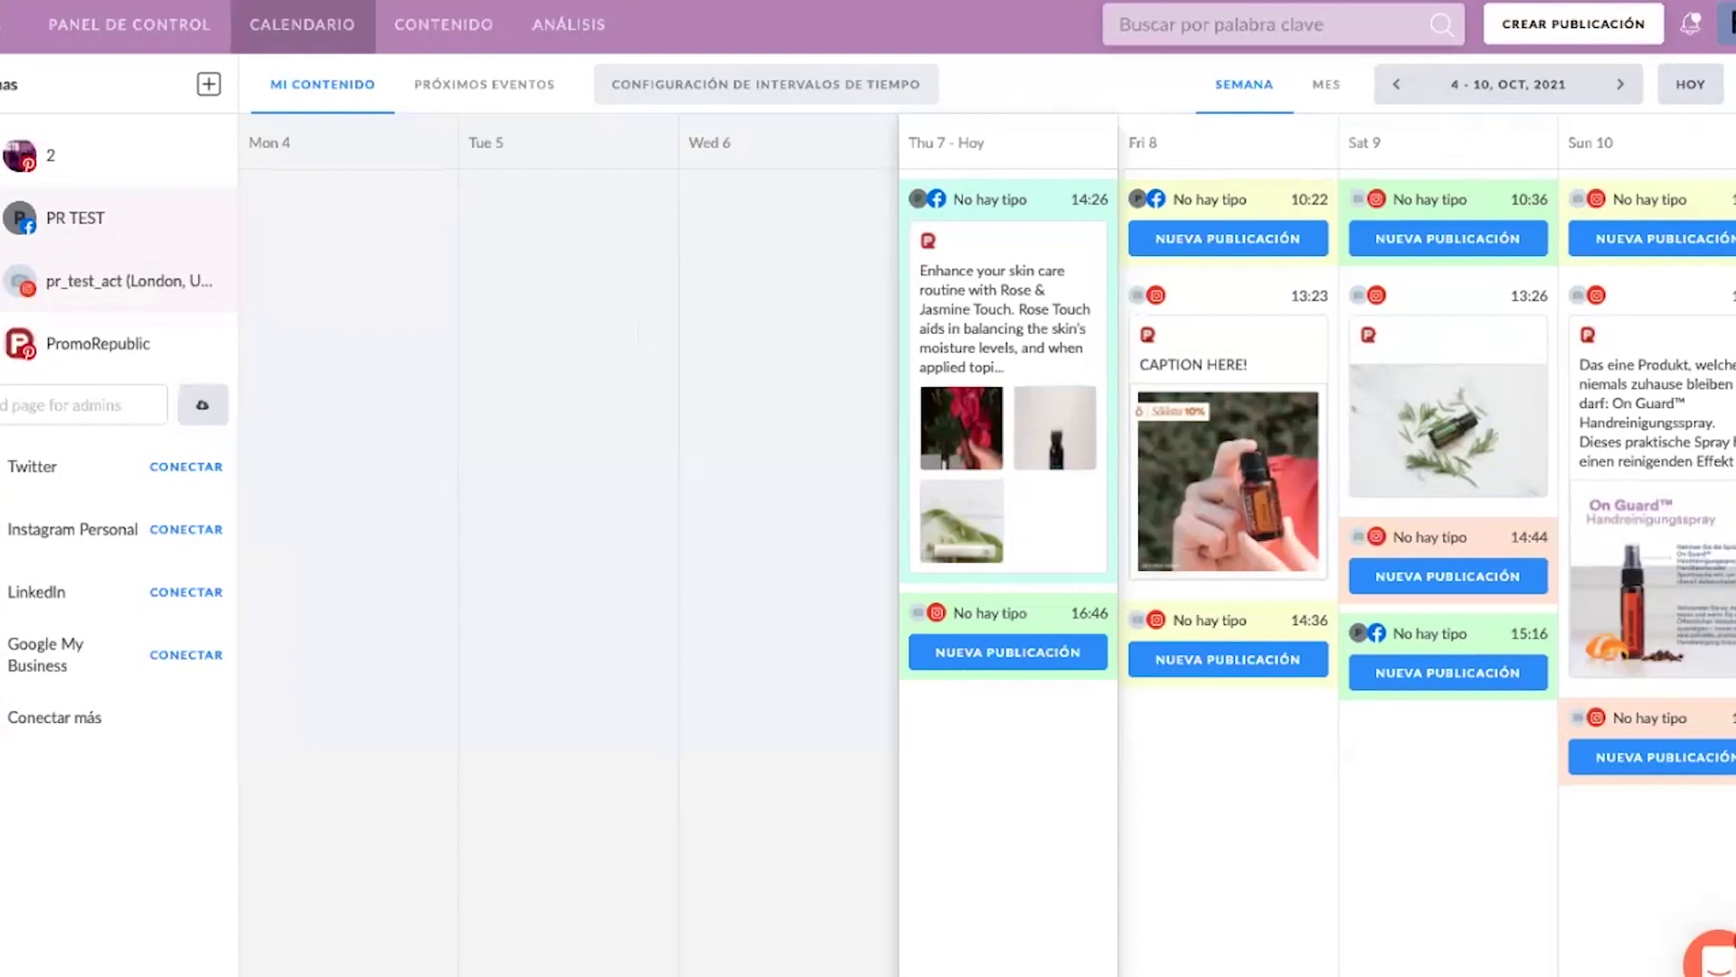
- Change the interface language to English (UK) in the profile settings and return to the calendar
left_click(1727, 25)
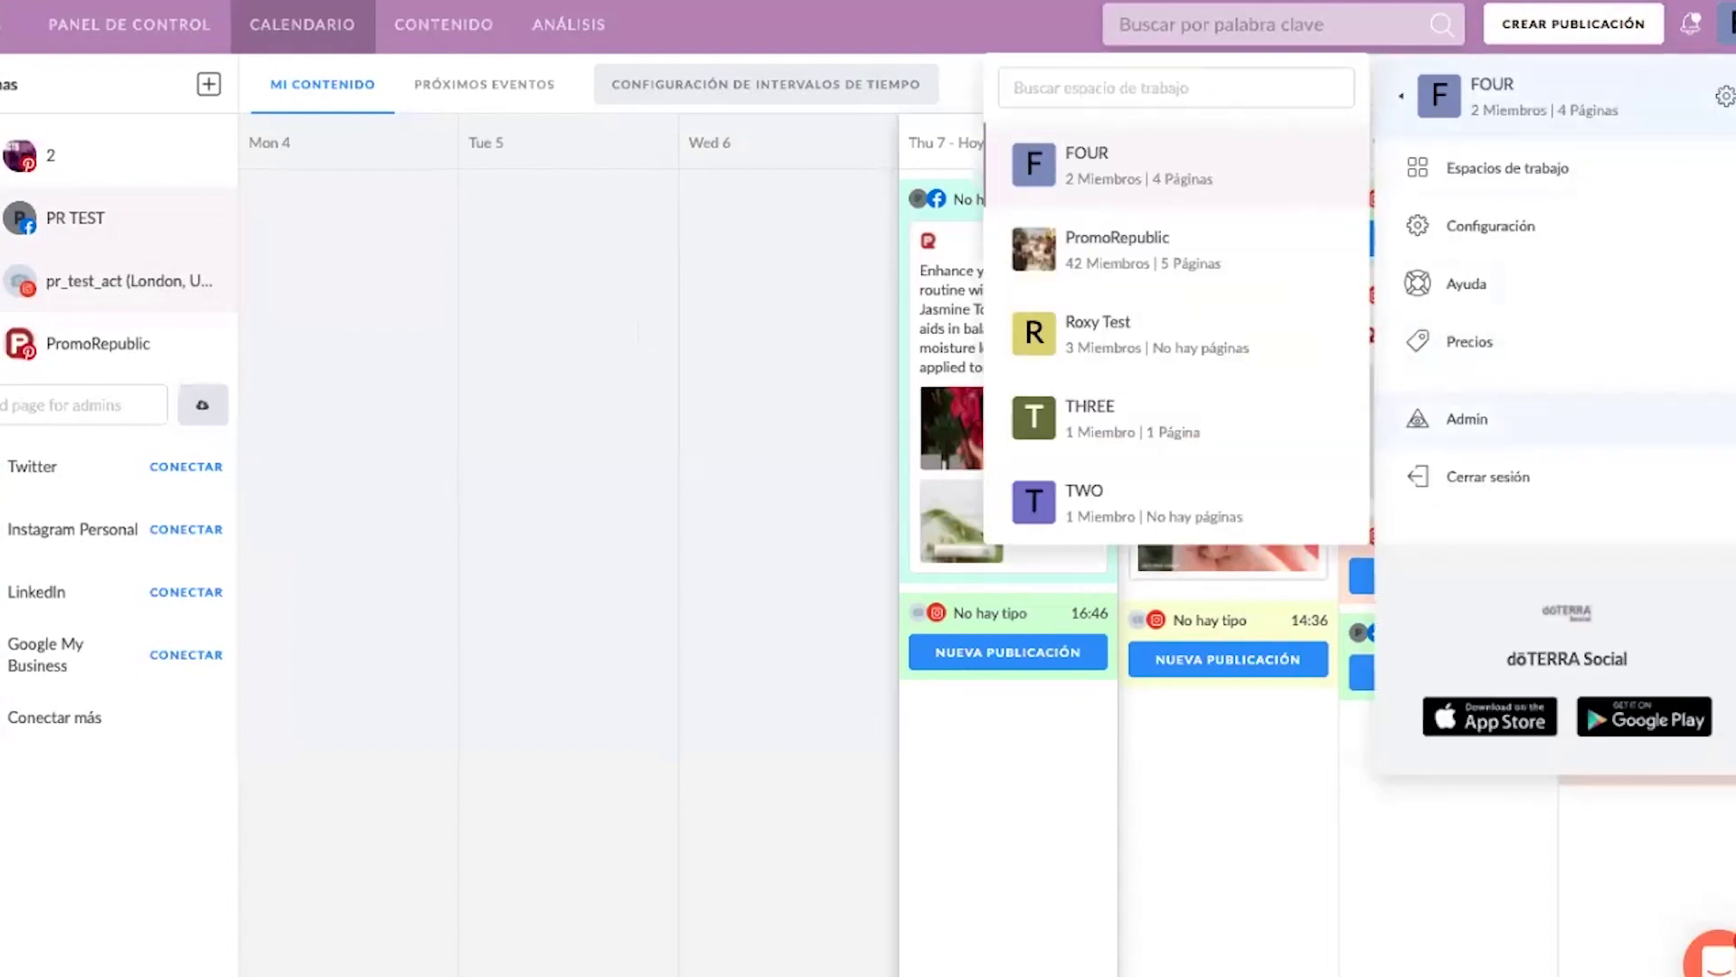
left_click(1490, 226)
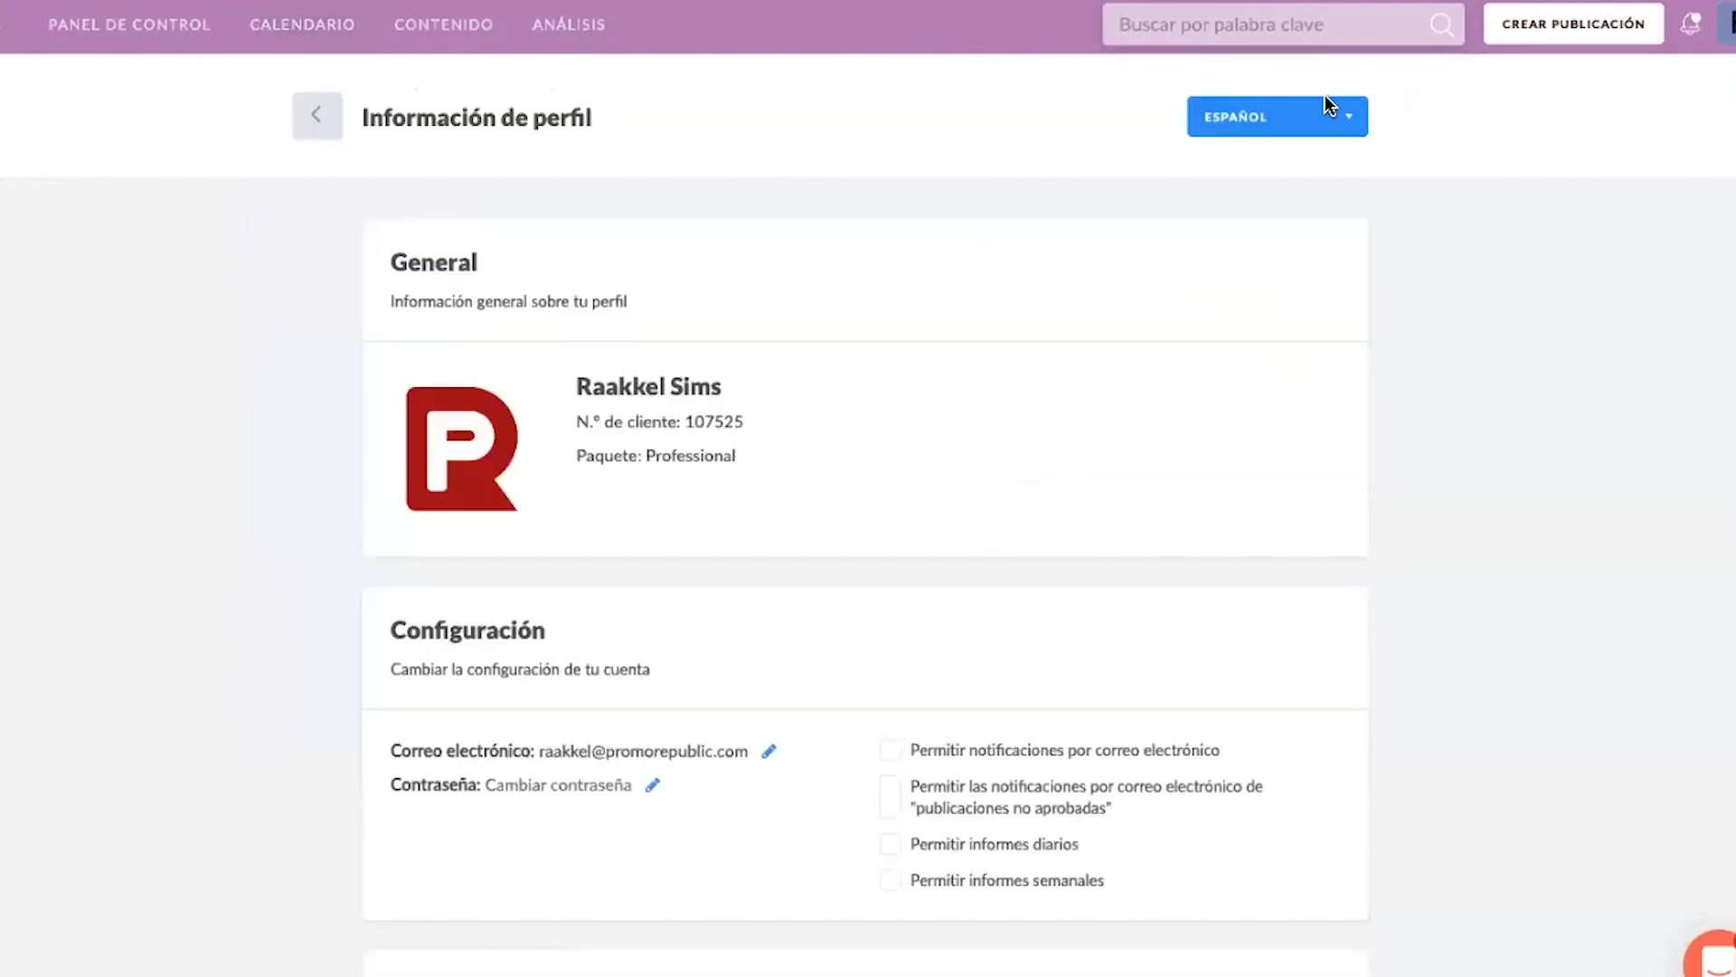
left_click(1247, 116)
left_click(1279, 219)
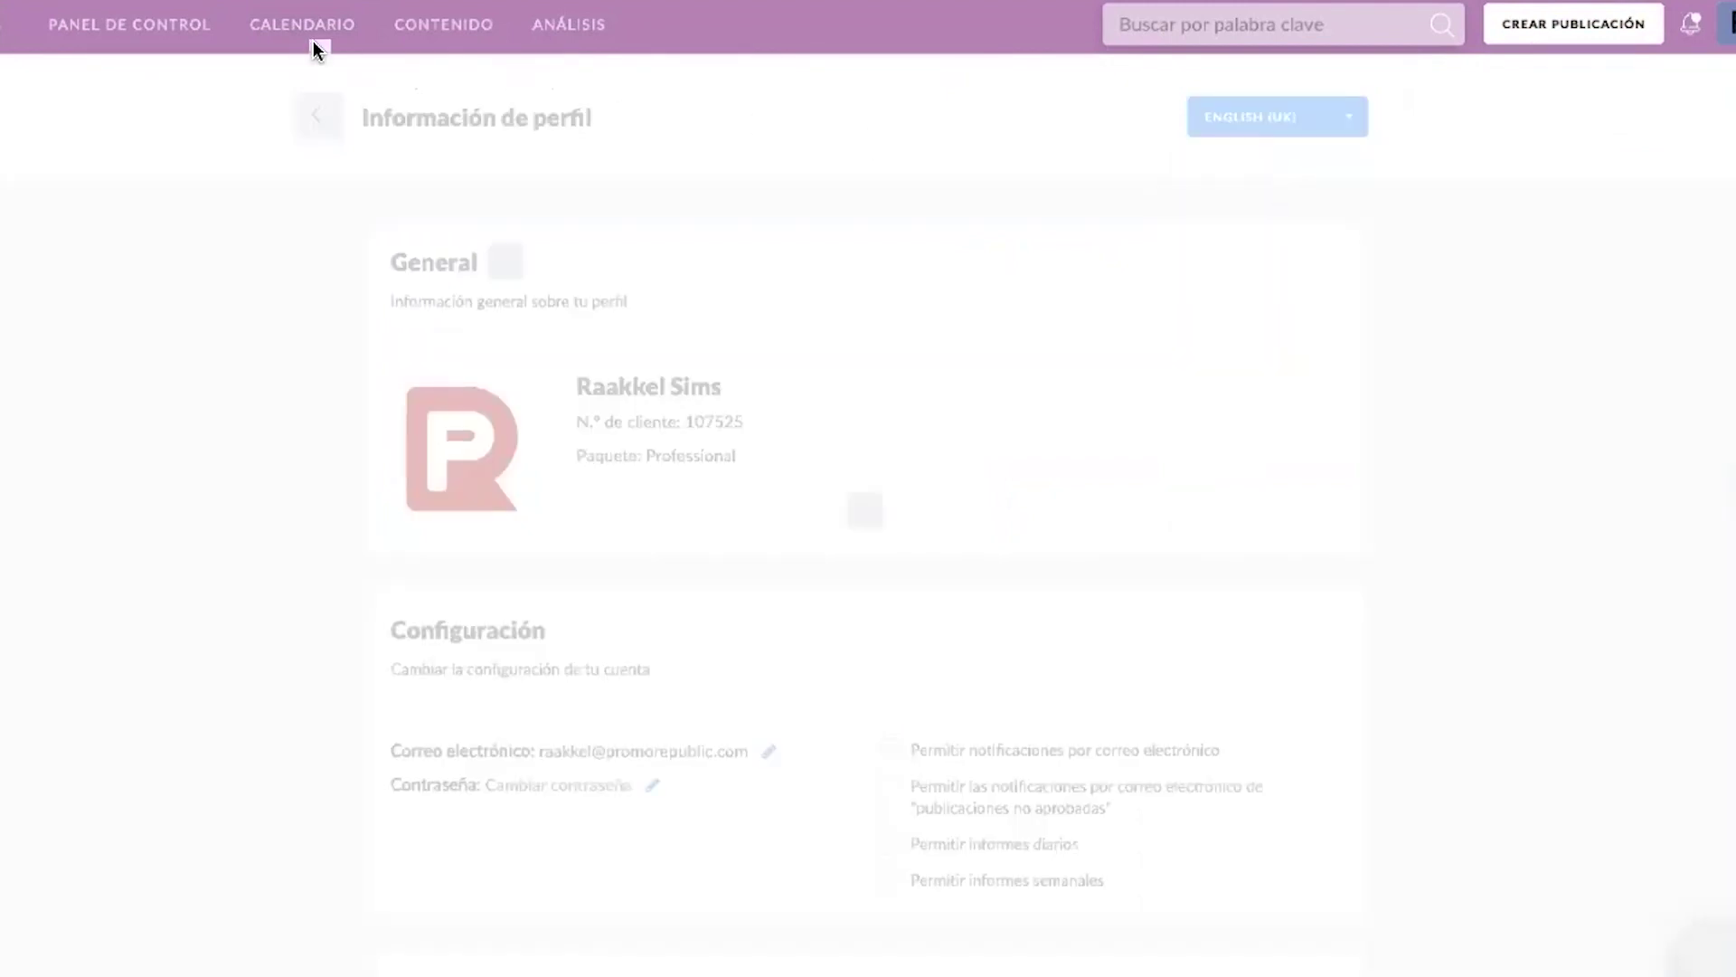
left_click(258, 35)
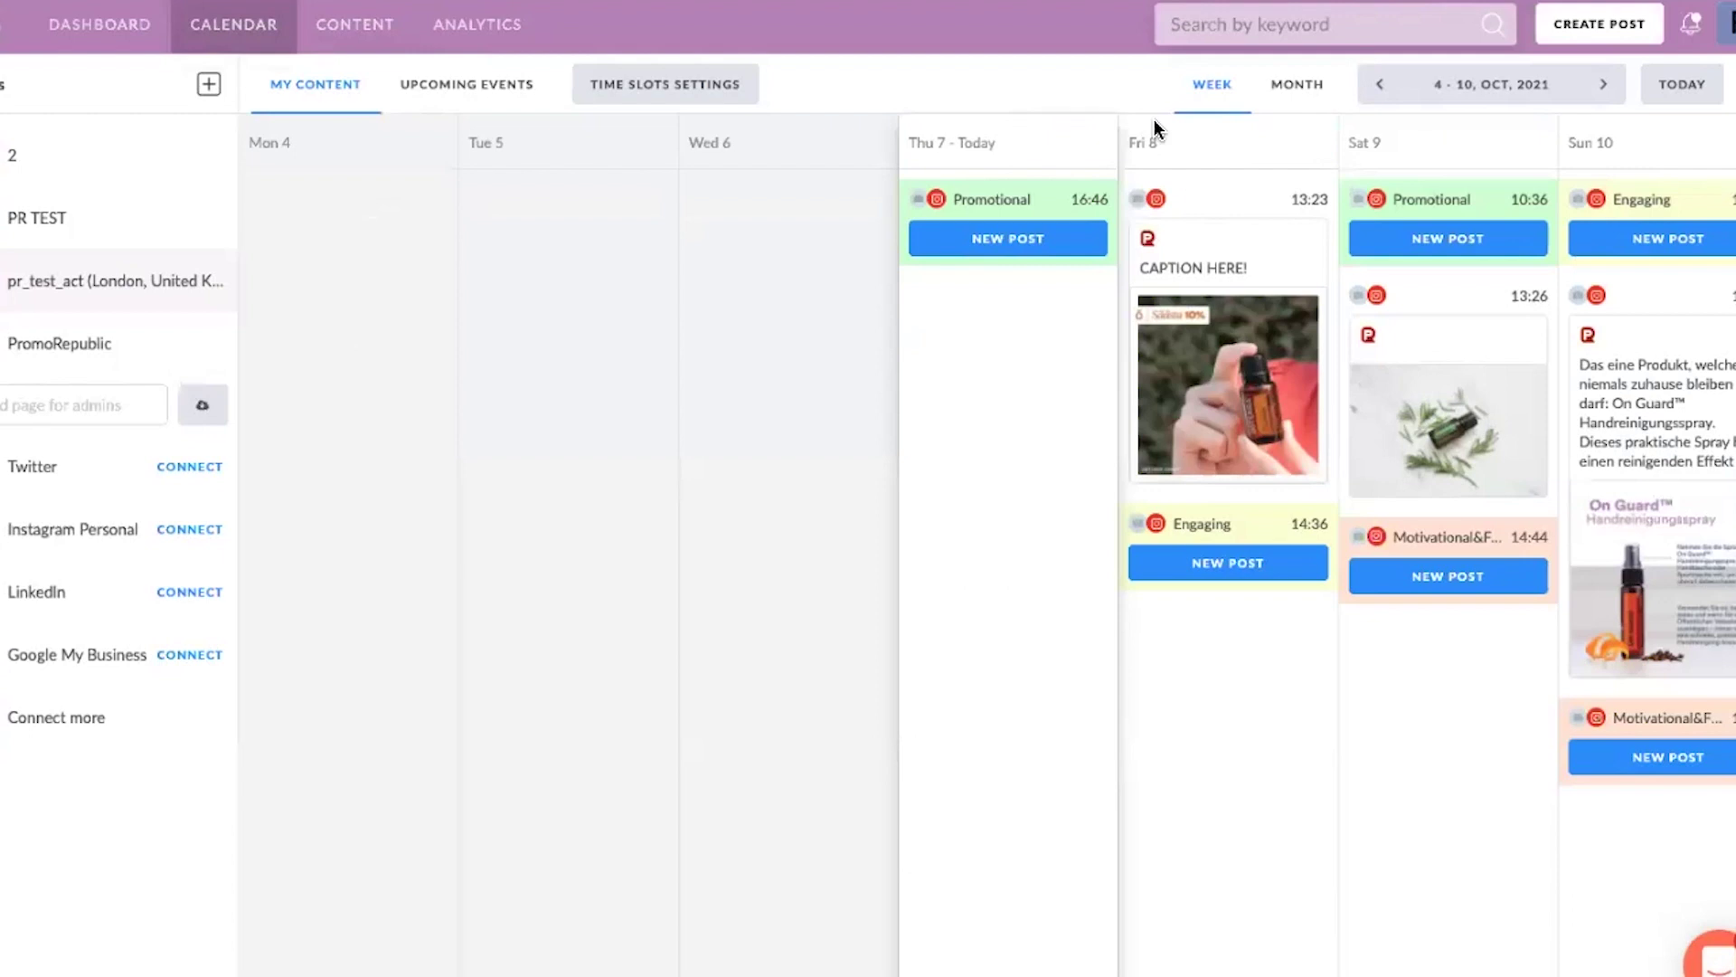
- Open a blank new post, and switch to the analytics report to look over the Instagram business profile's audience metrics
mouse_move(1216, 146)
left_click(1598, 24)
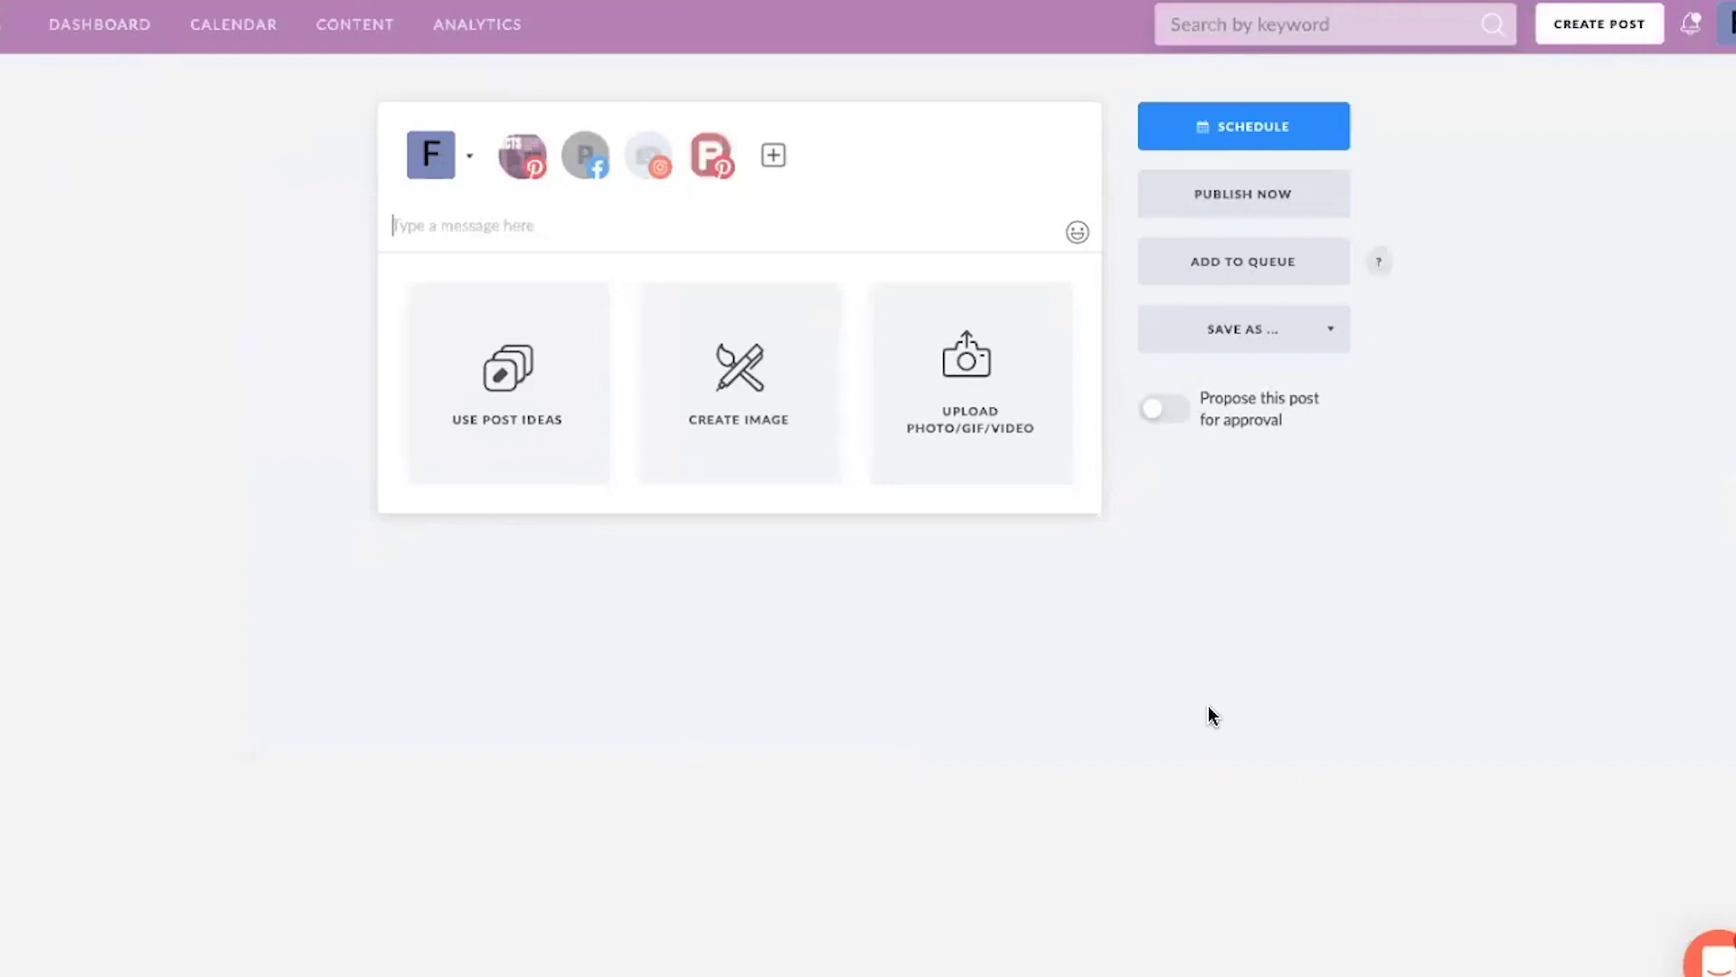
mouse_move(471, 49)
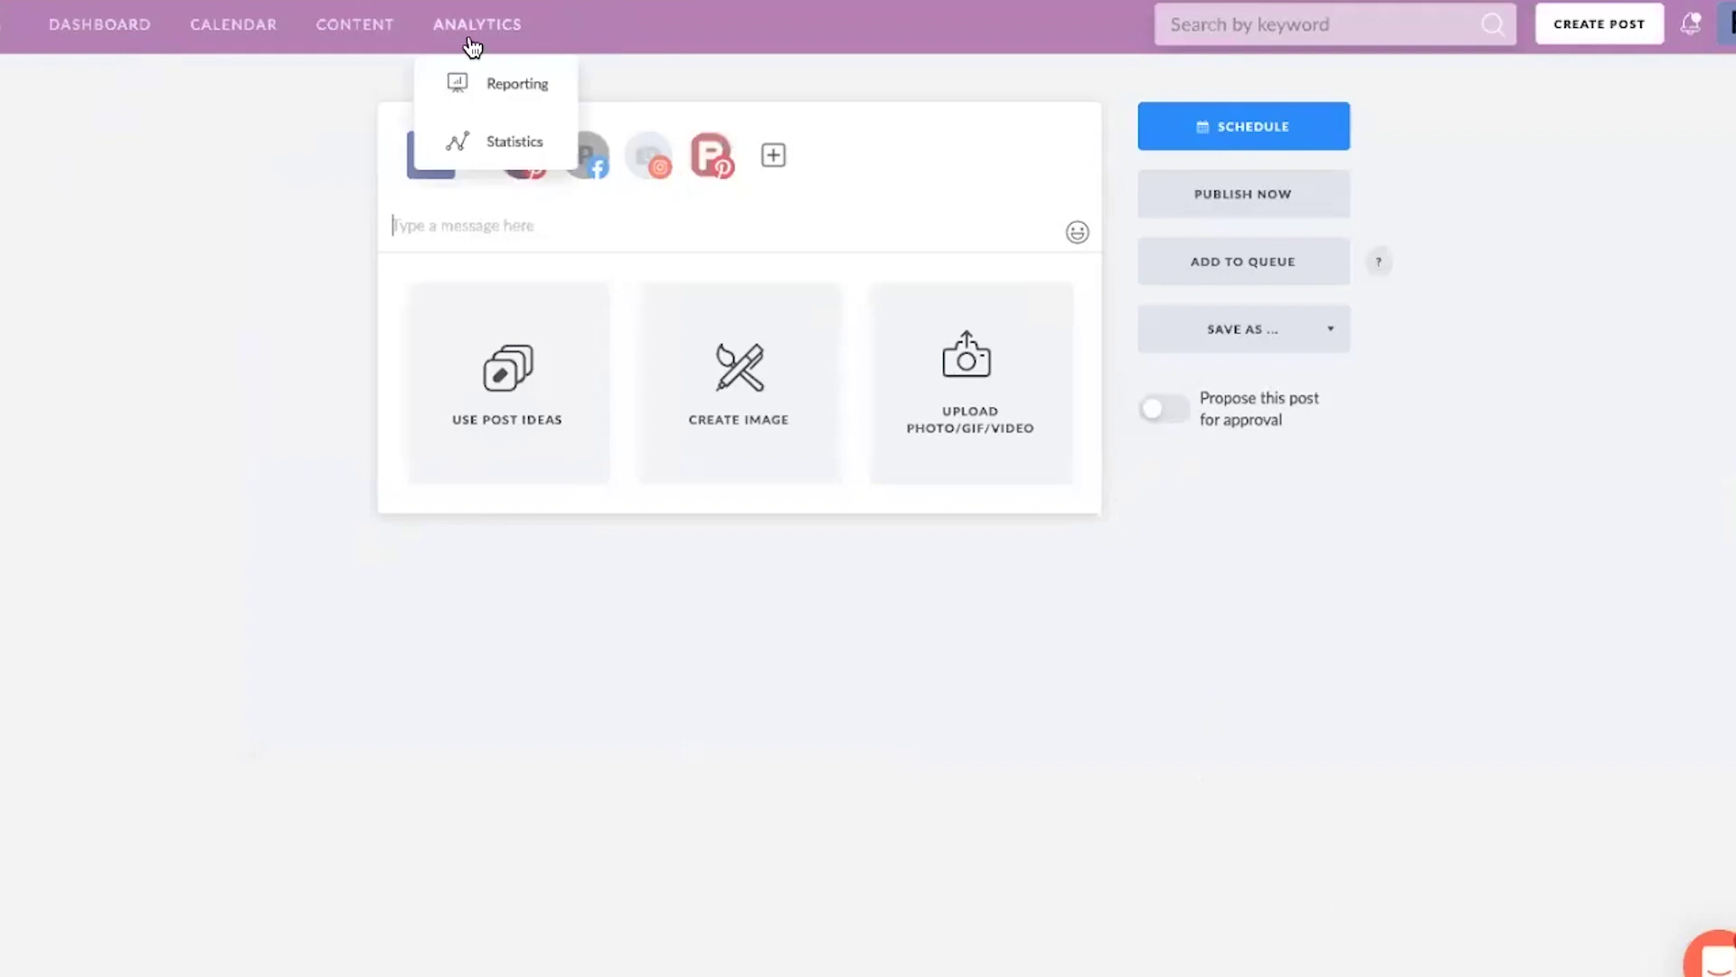
left_click(476, 97)
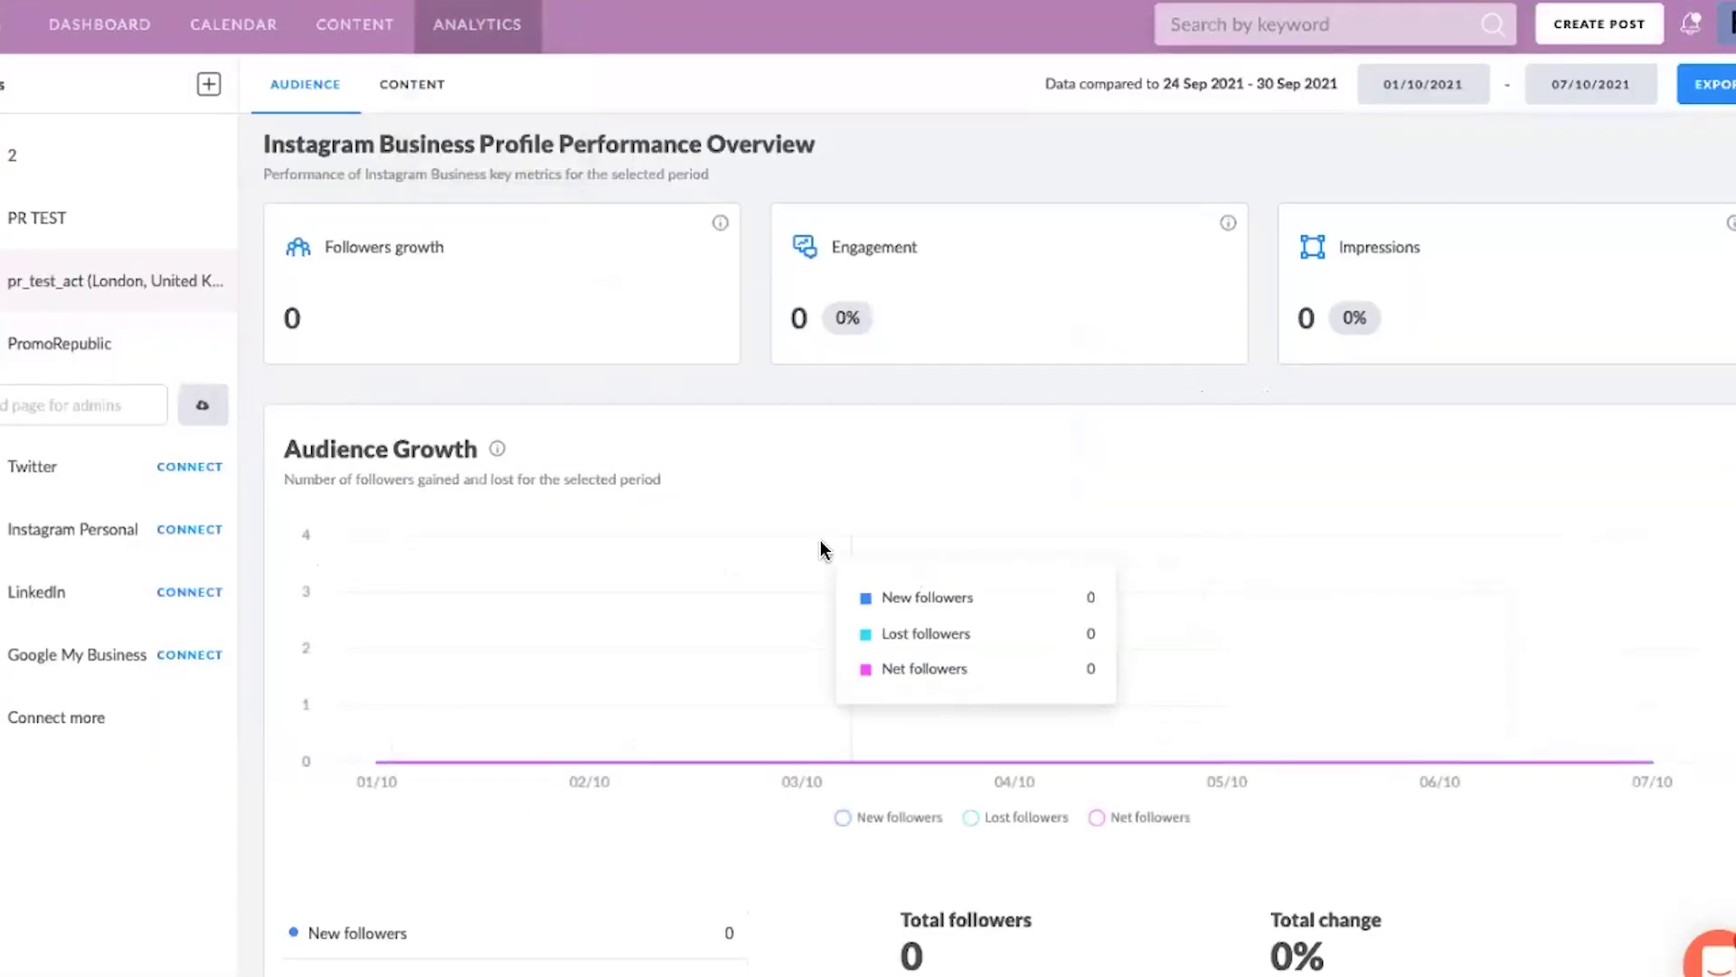
scroll(821, 540, "down", 6)
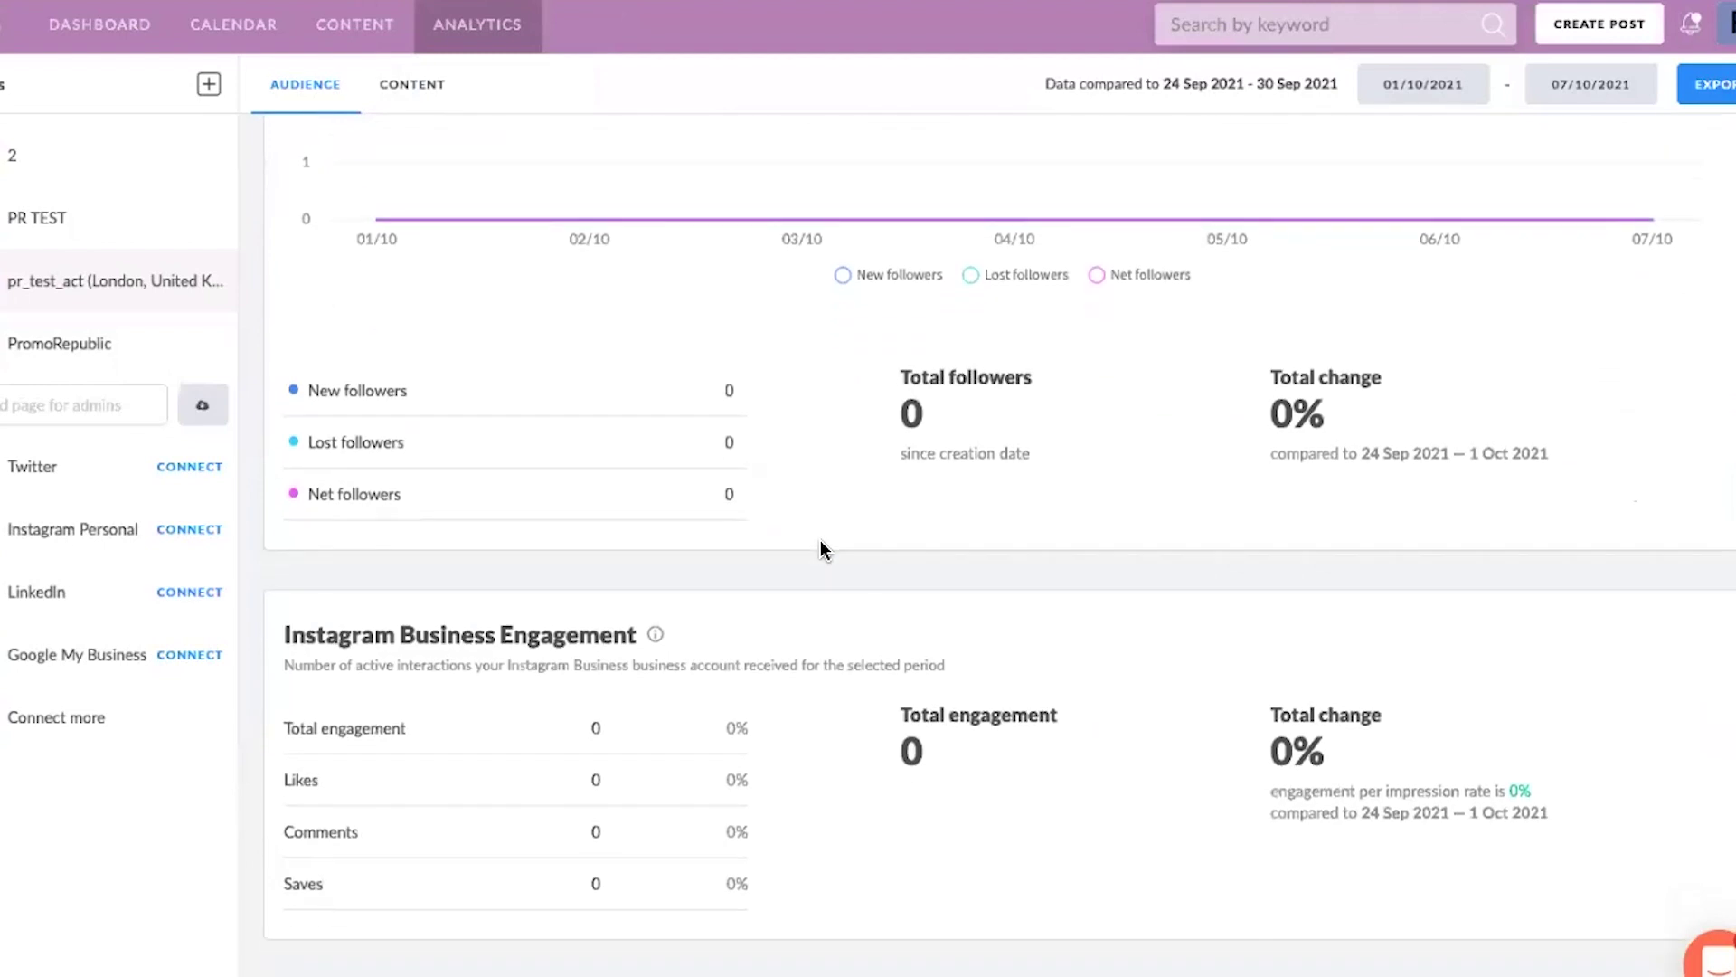
scroll(821, 540, "down", 10)
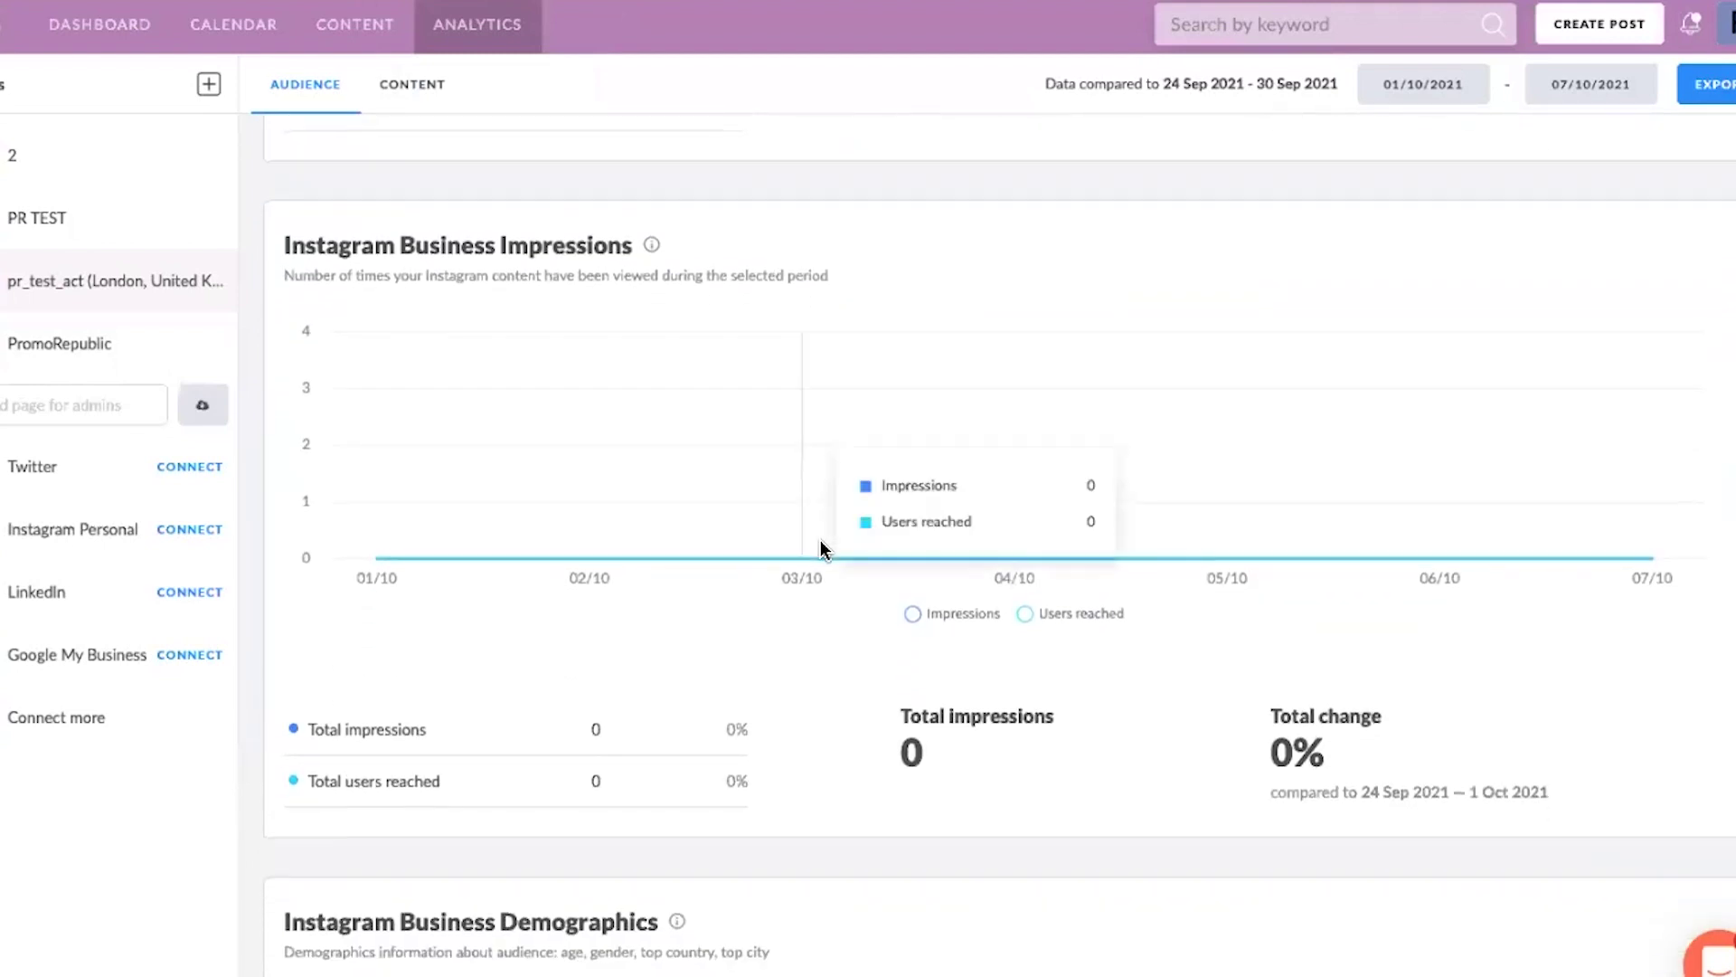
scroll(821, 540, "up", 16)
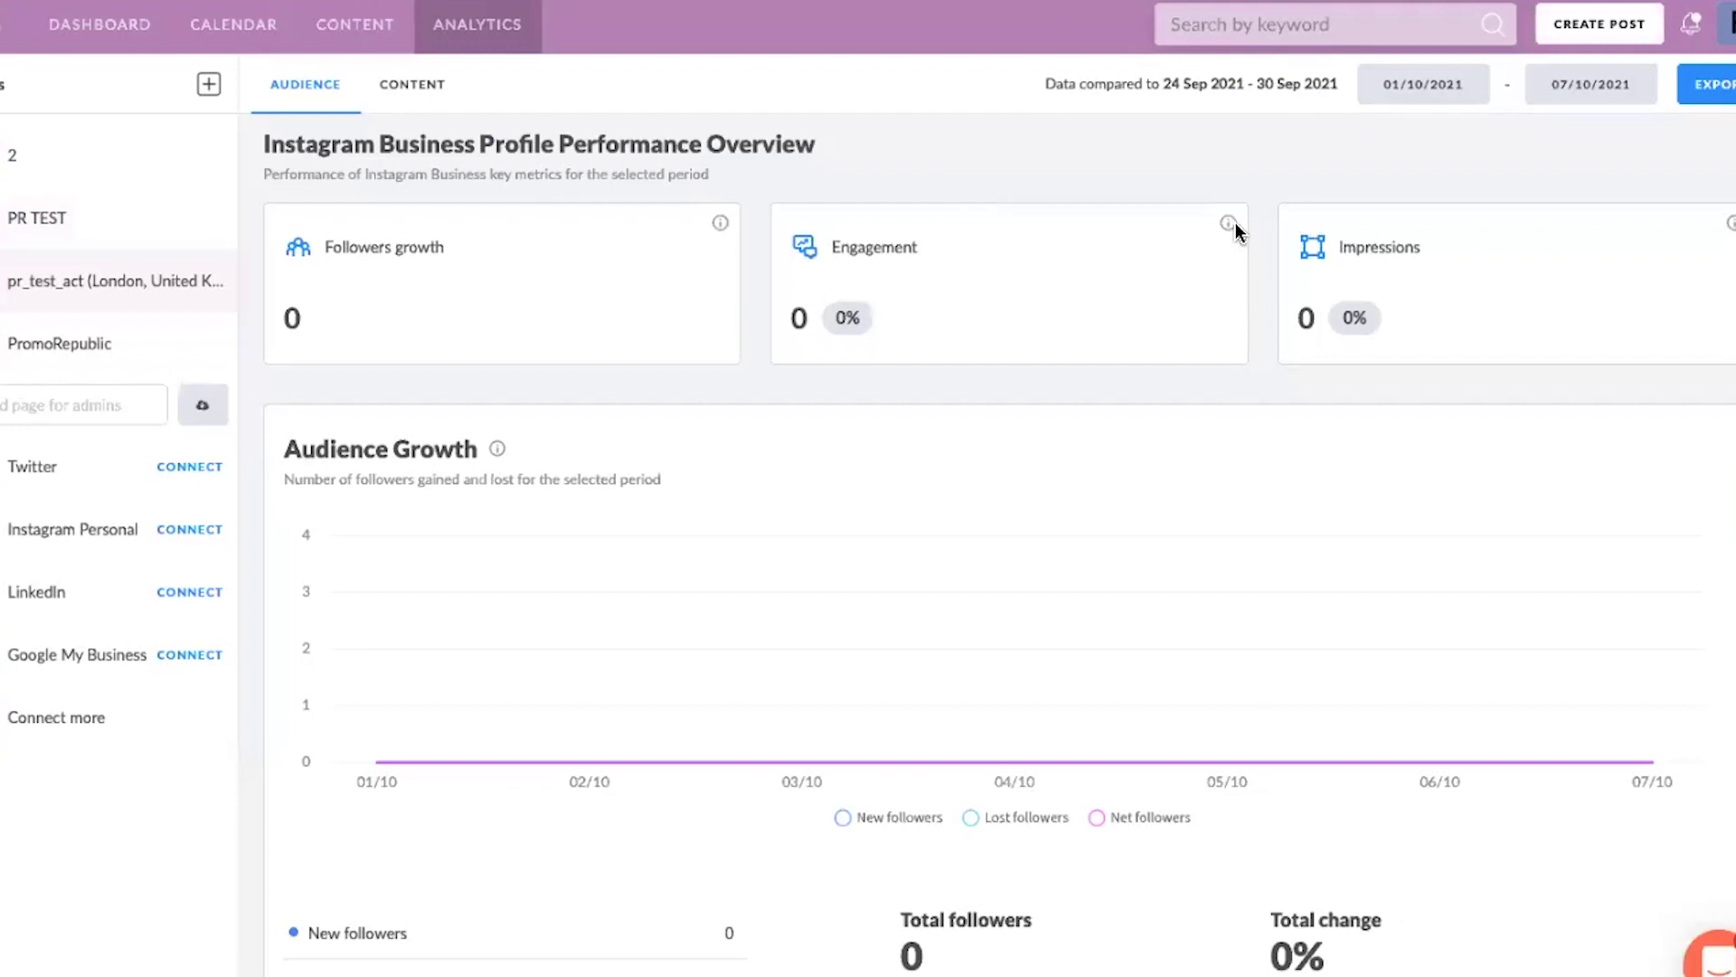
- Read the explanations of the Engagement and Followers growth metrics and review the report's engagement section
mouse_move(1225, 218)
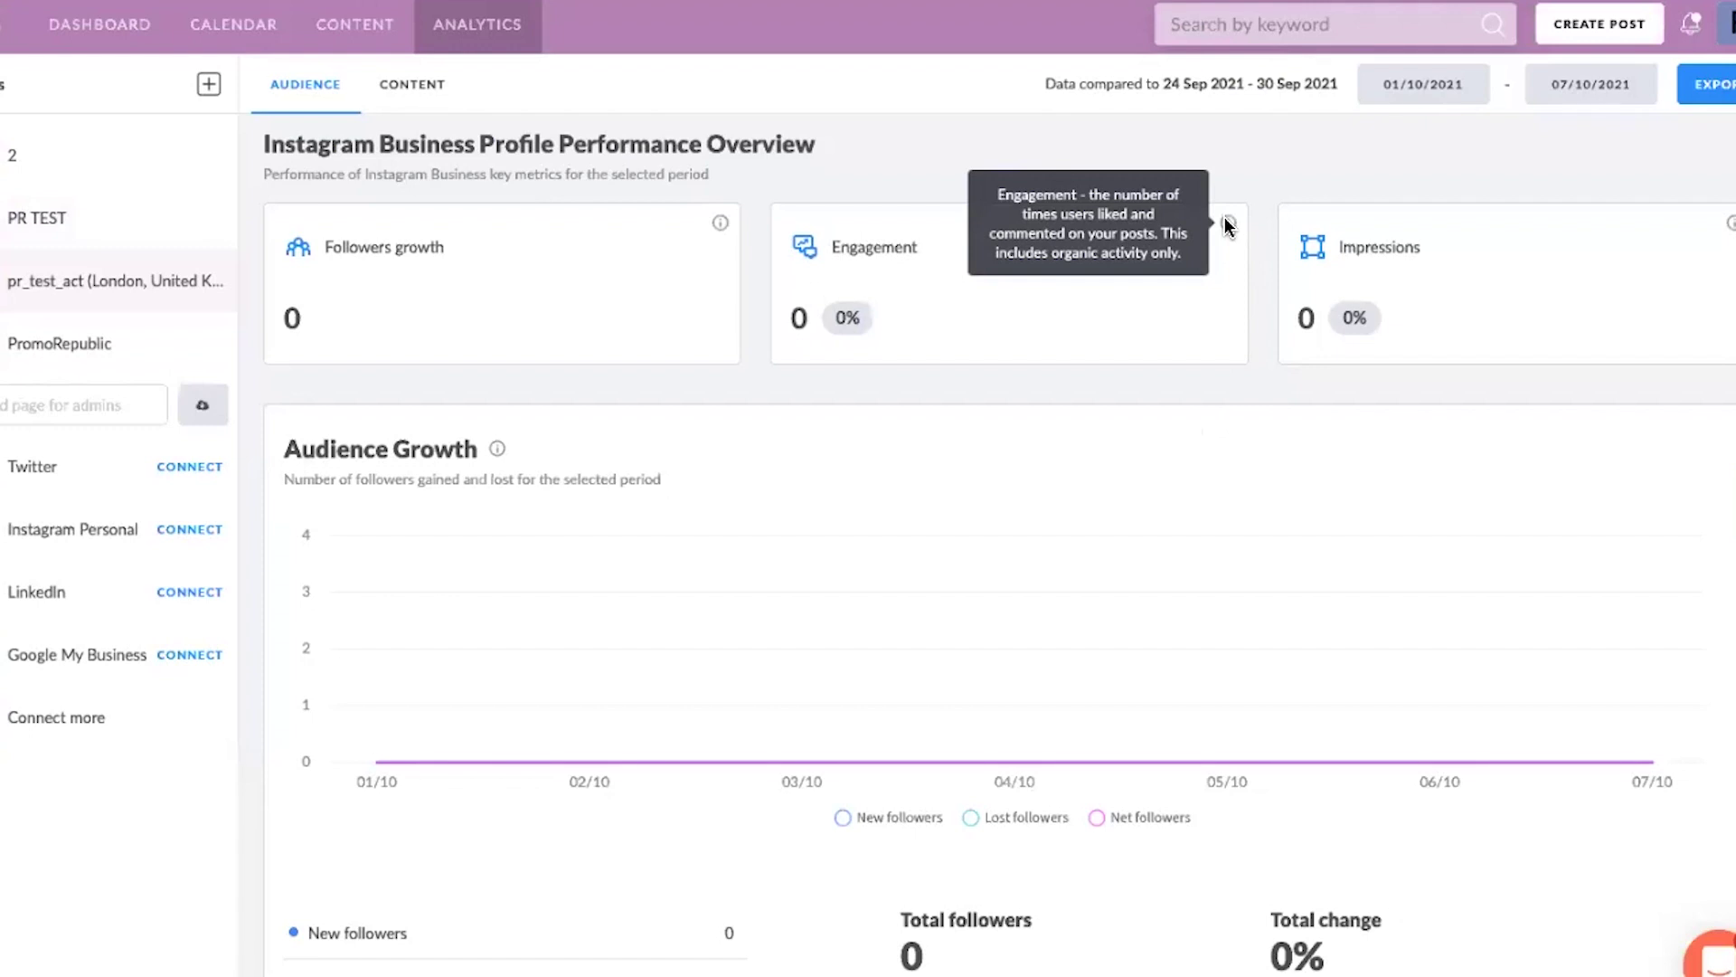
mouse_move(719, 226)
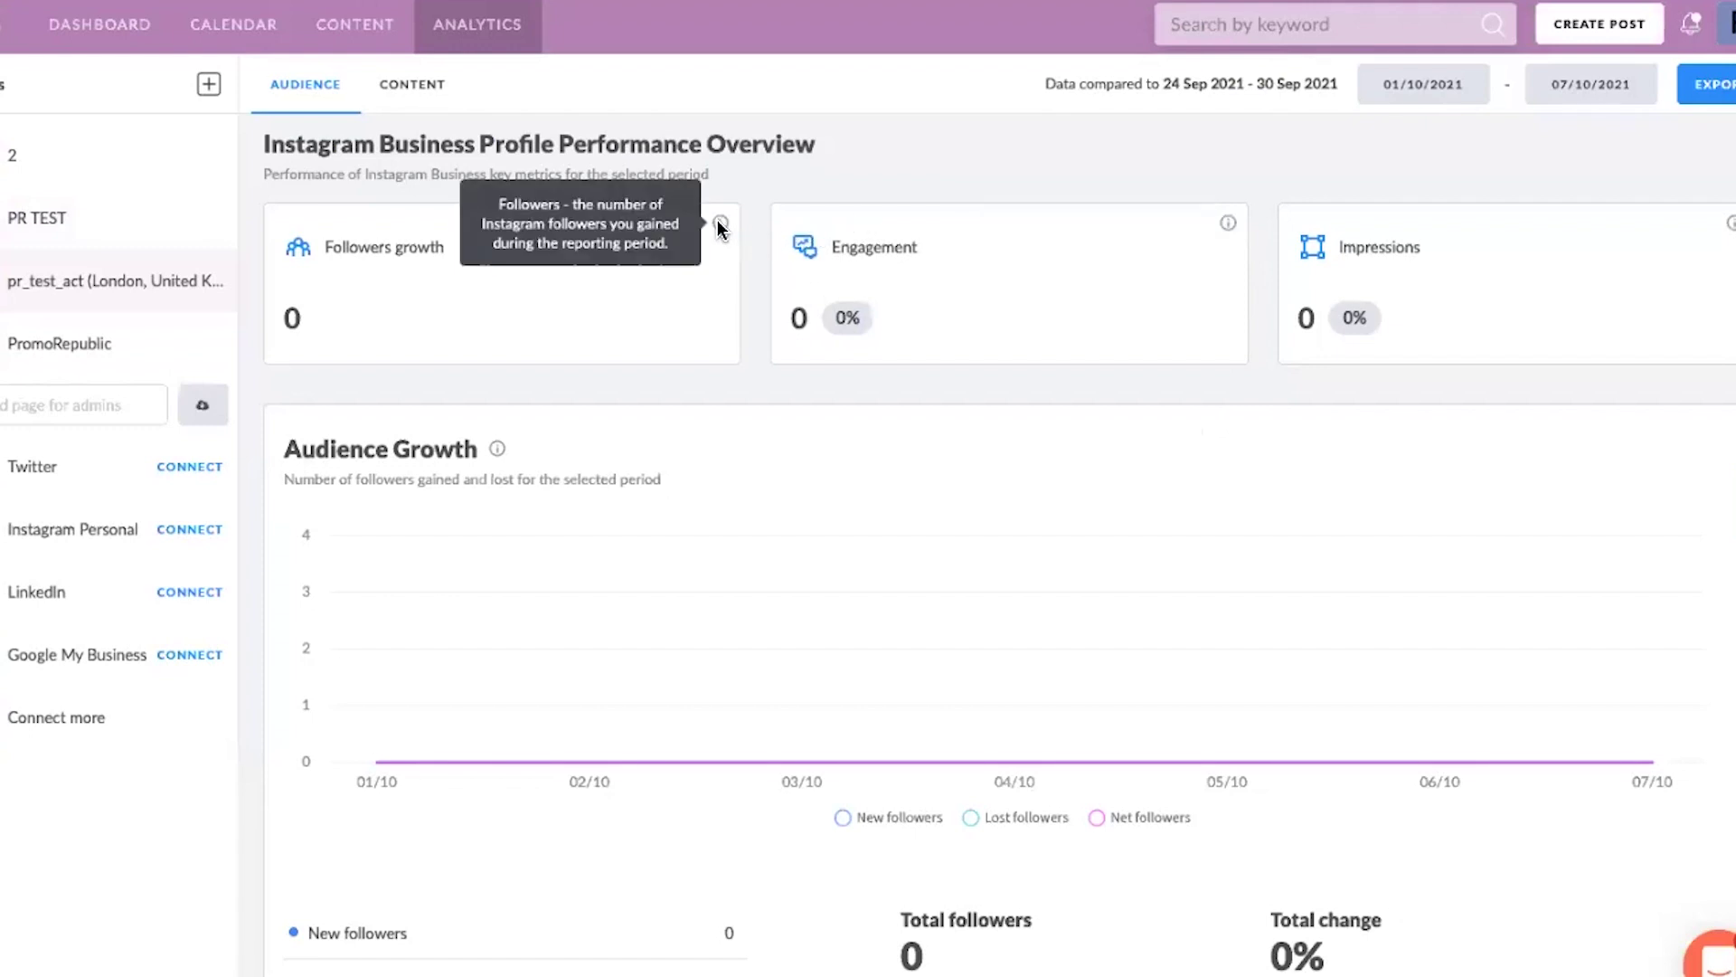
scroll(612, 579, "down", 6)
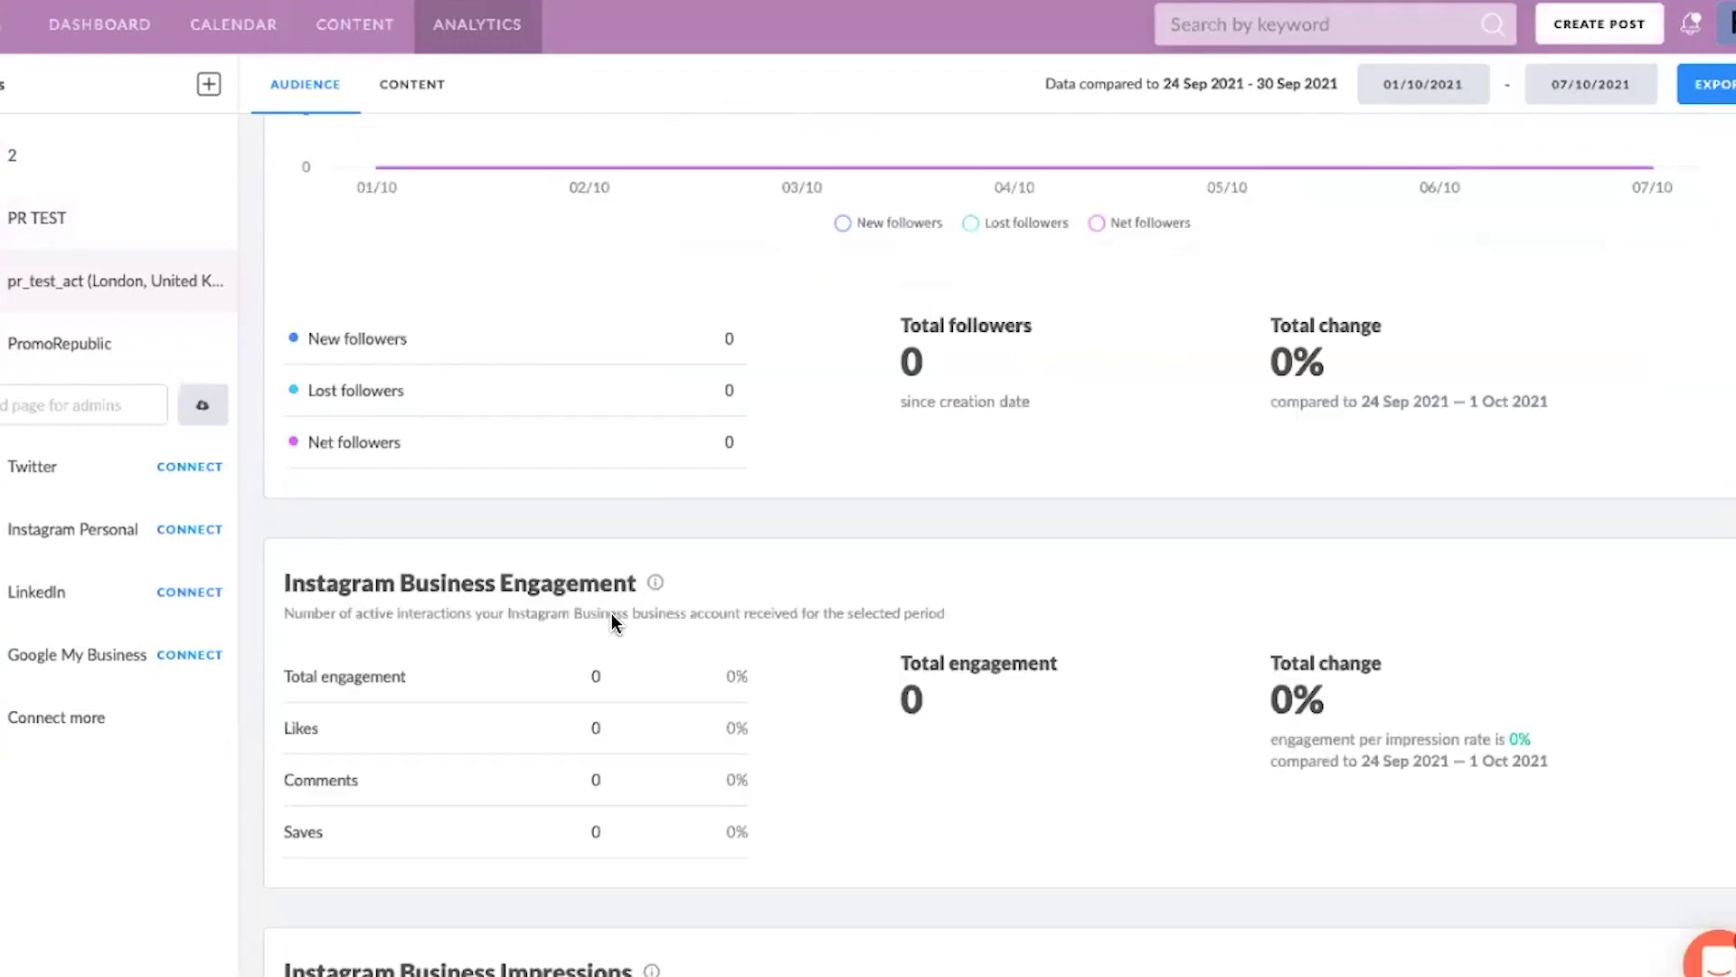
scroll(612, 617, "up", 10)
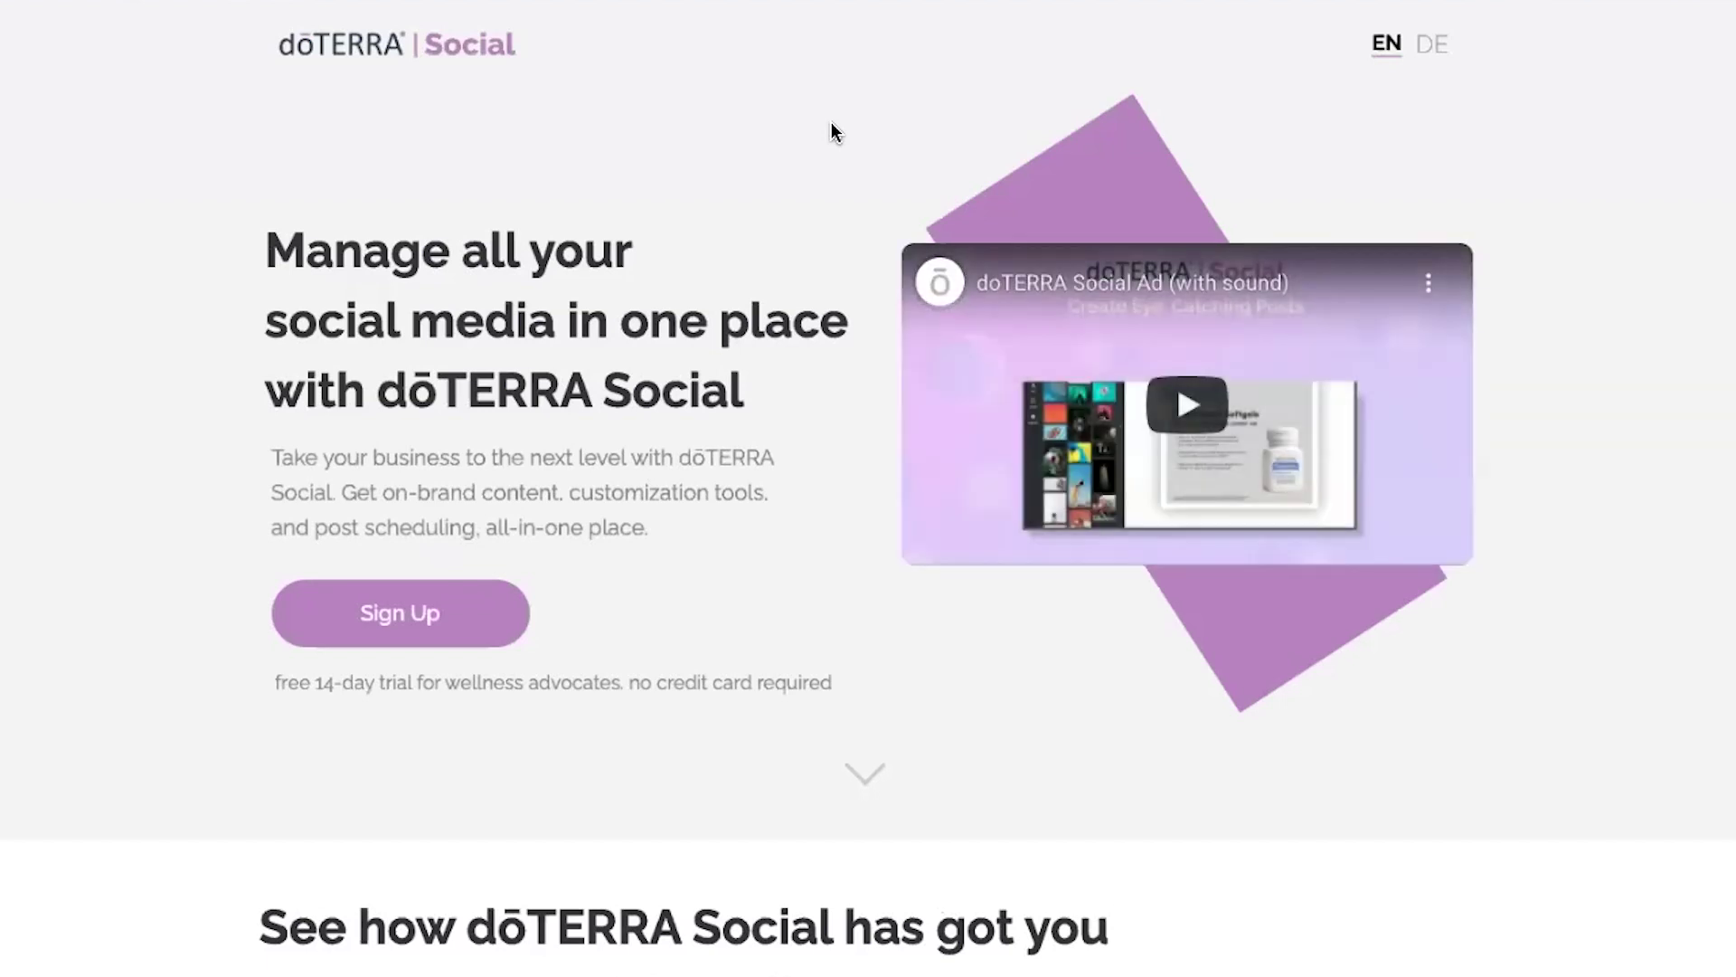
- Switch the doTERRA Social landing page to German and look through its webinars, support, academy and video tutorial sections
left_click(1430, 47)
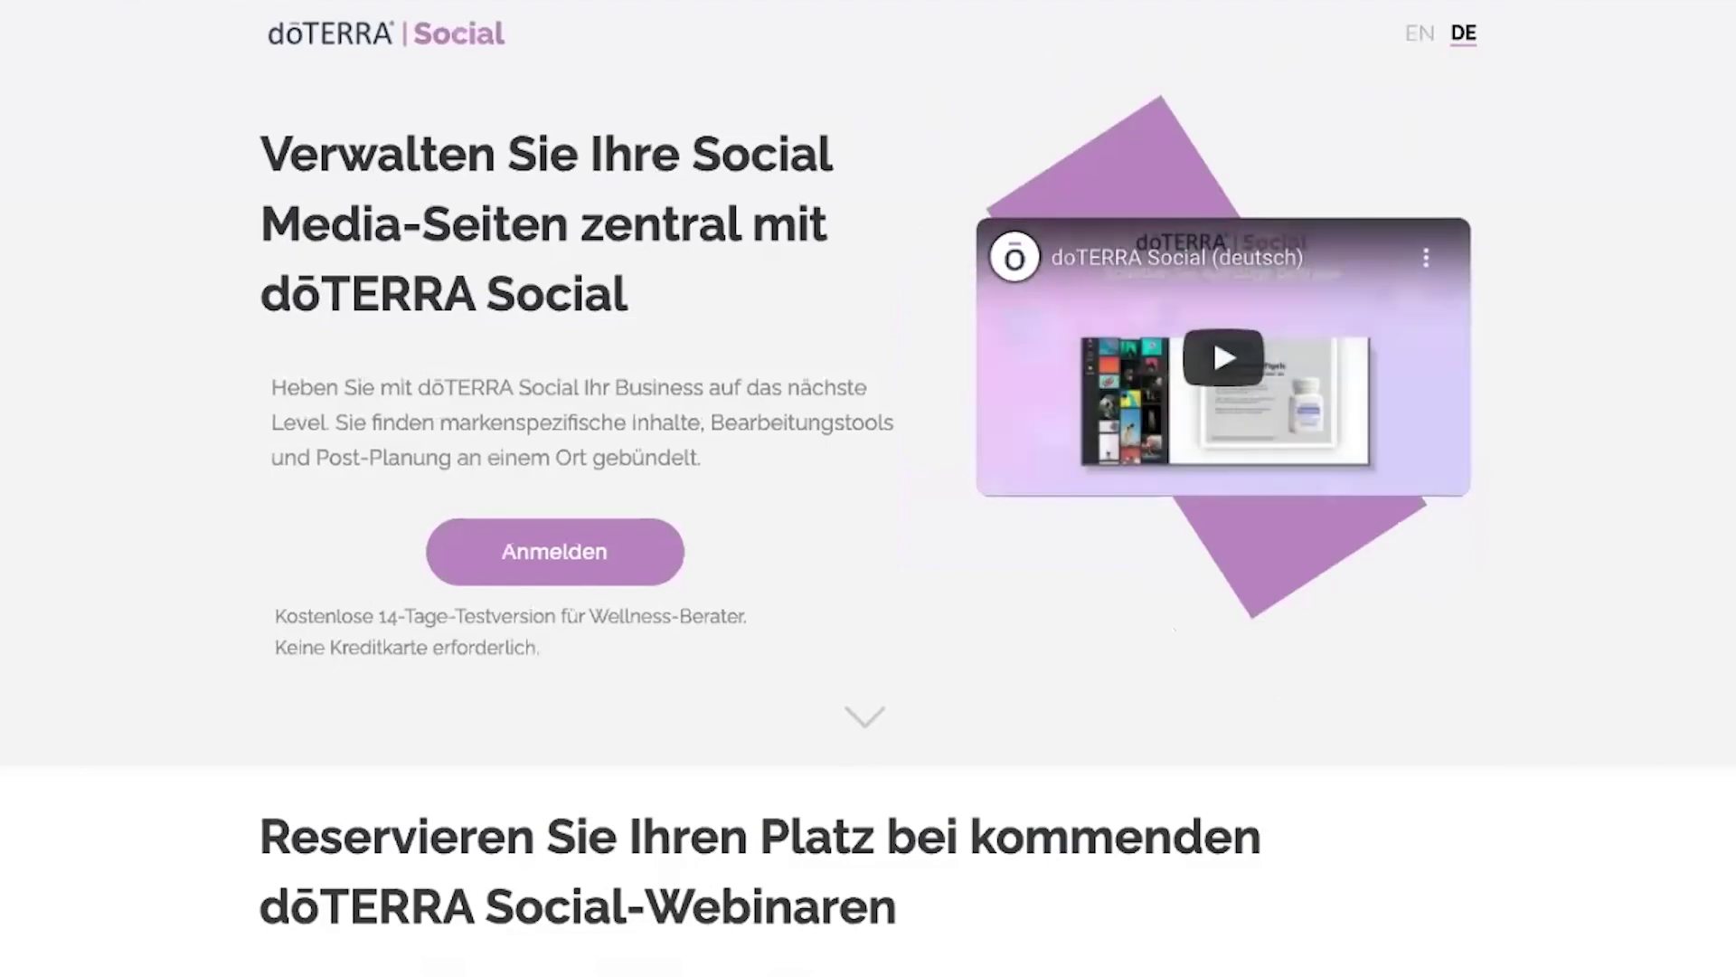
scroll(1235, 440, "down", 3)
scroll(1235, 439, "down", 10)
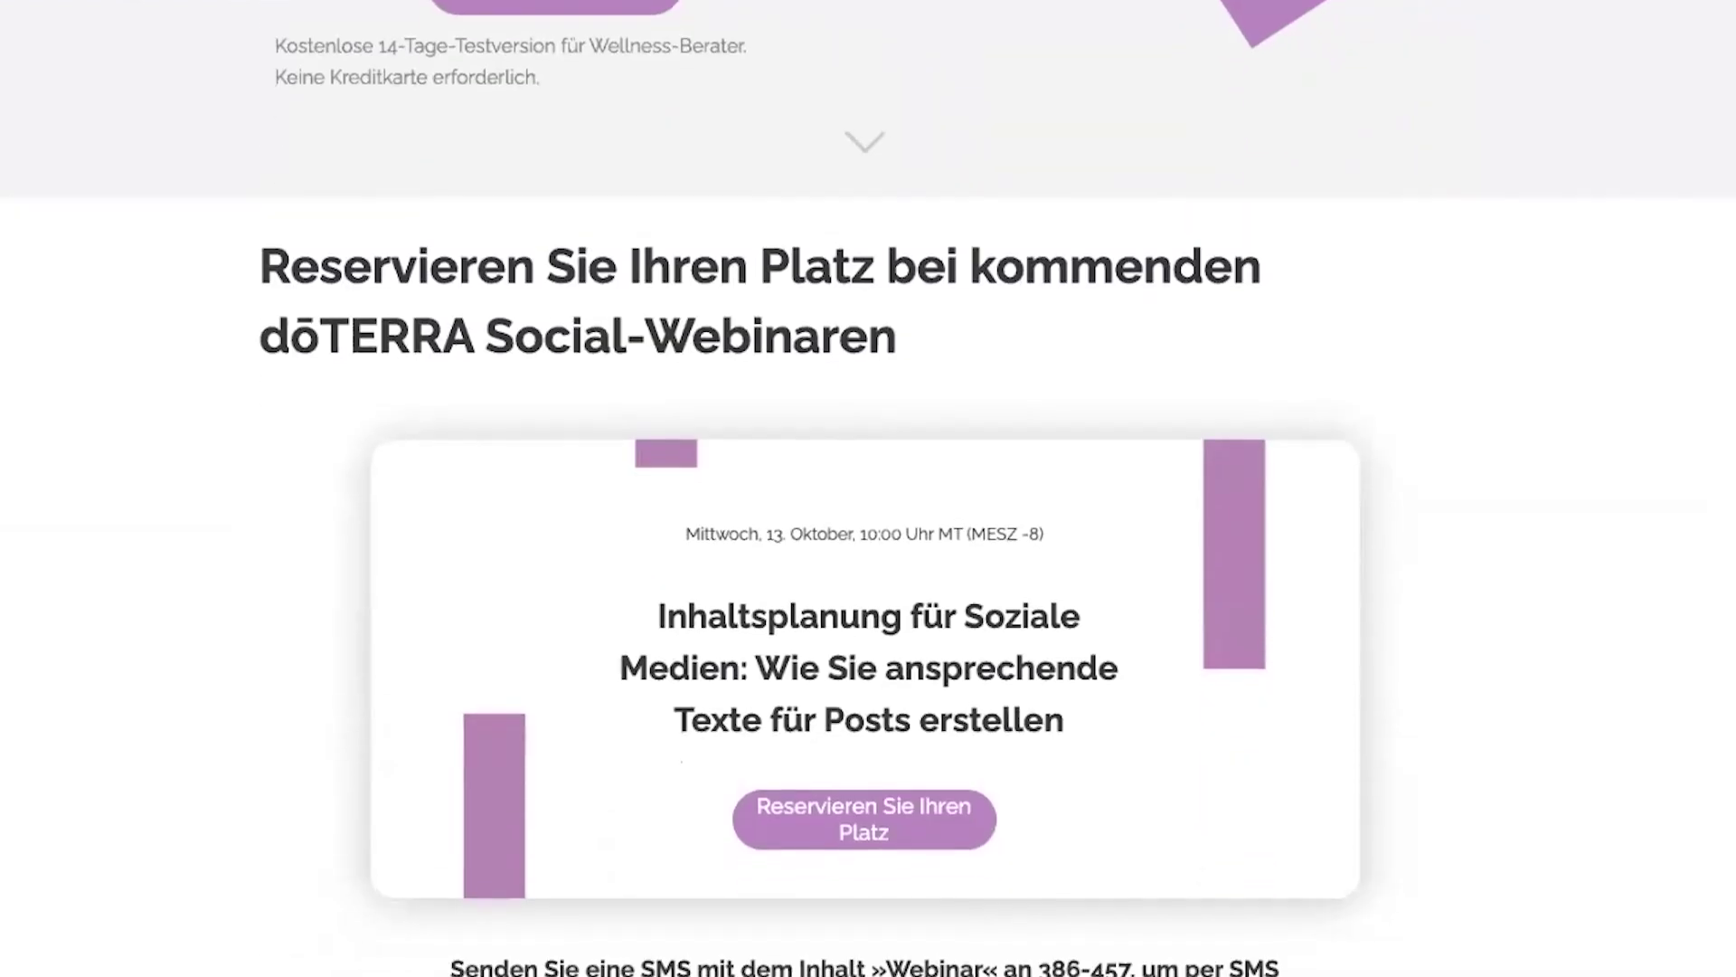
scroll(1463, 543, "down", 4)
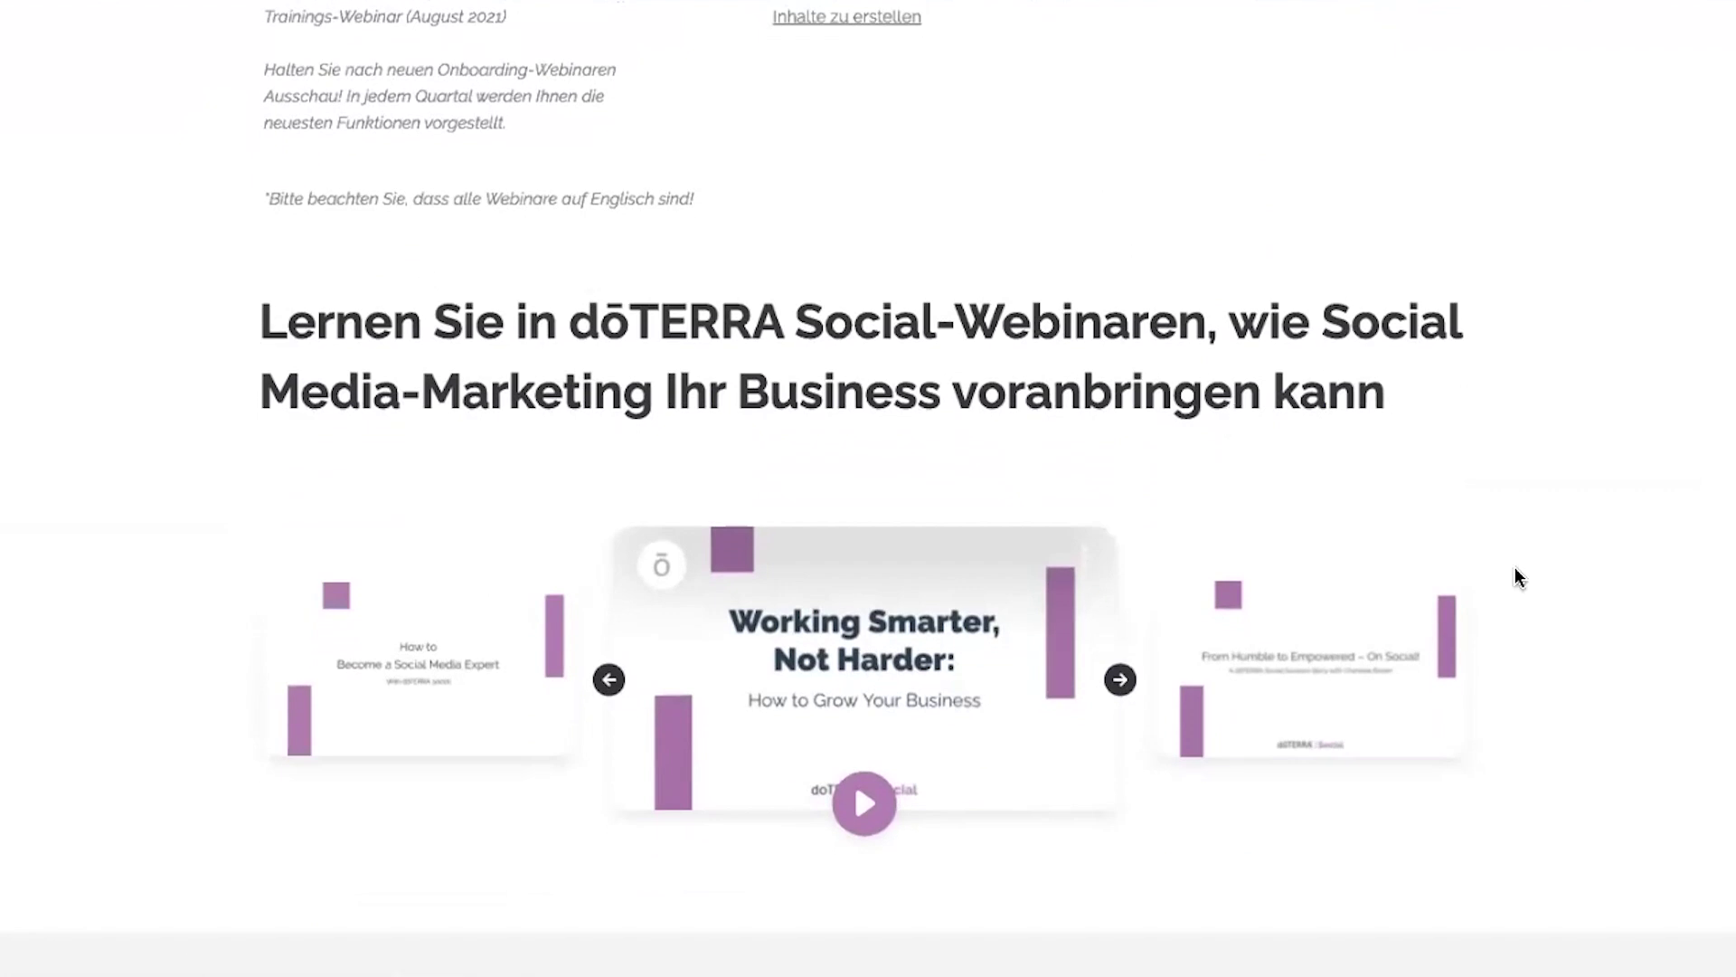
scroll(1516, 569, "down", 5)
scroll(1515, 571, "down", 7)
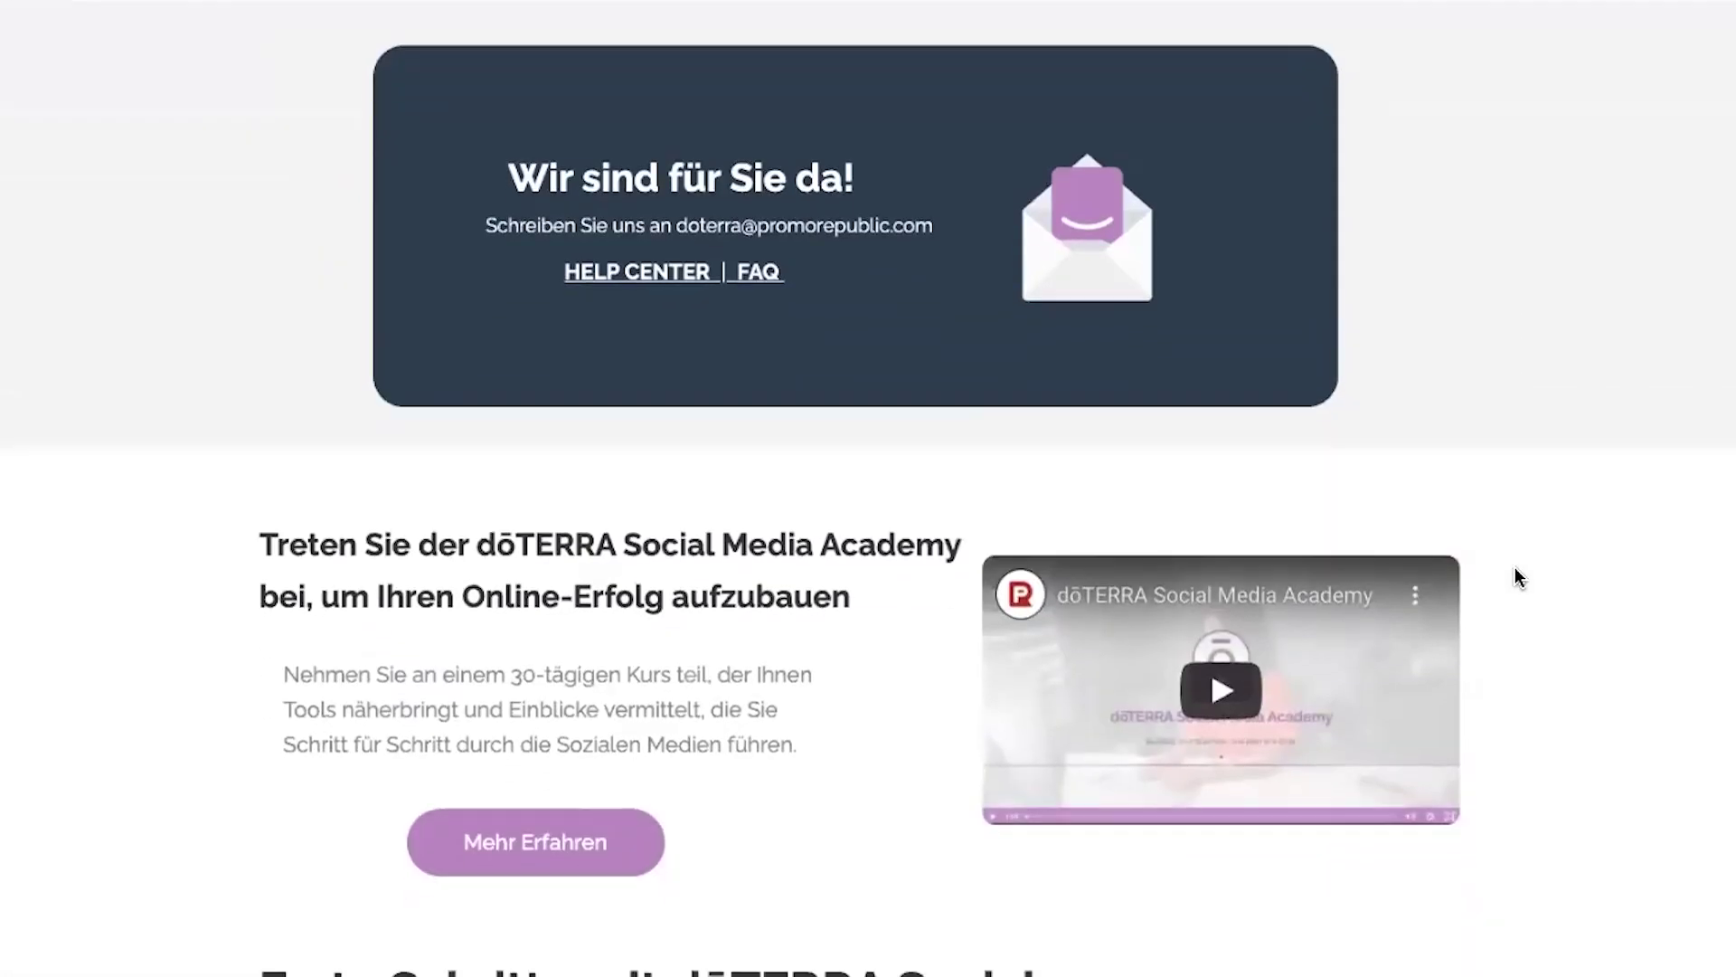
scroll(1515, 569, "down", 1)
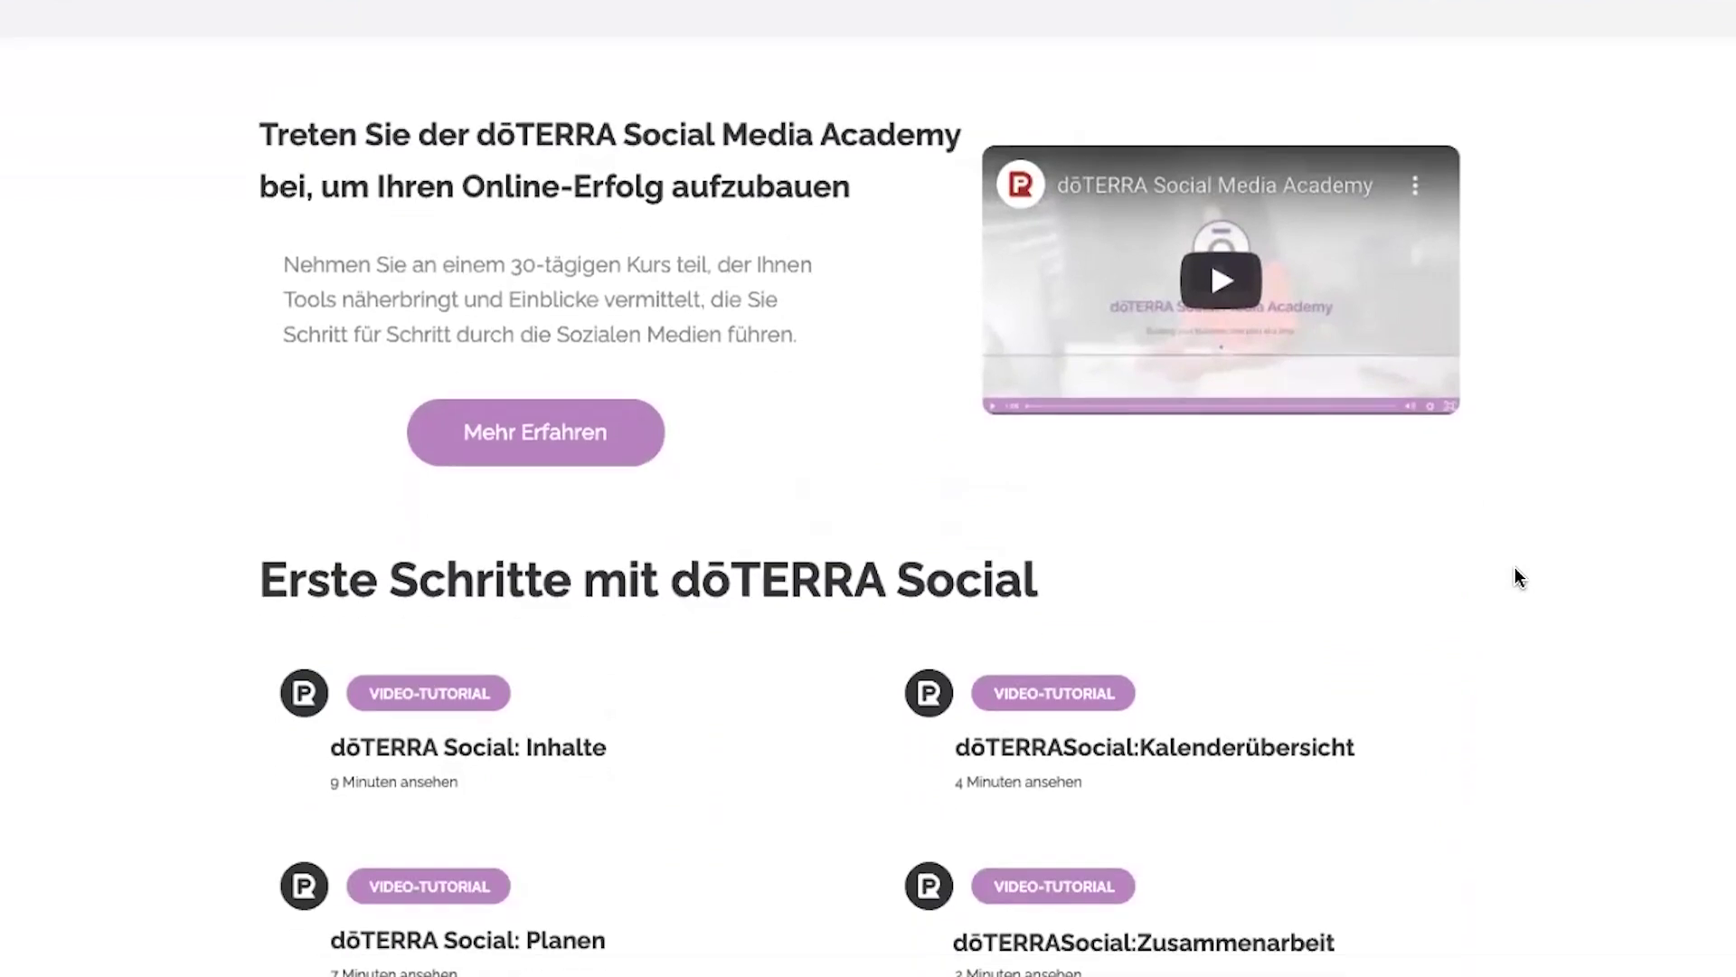
scroll(1516, 569, "up", 6)
scroll(1515, 576, "up", 7)
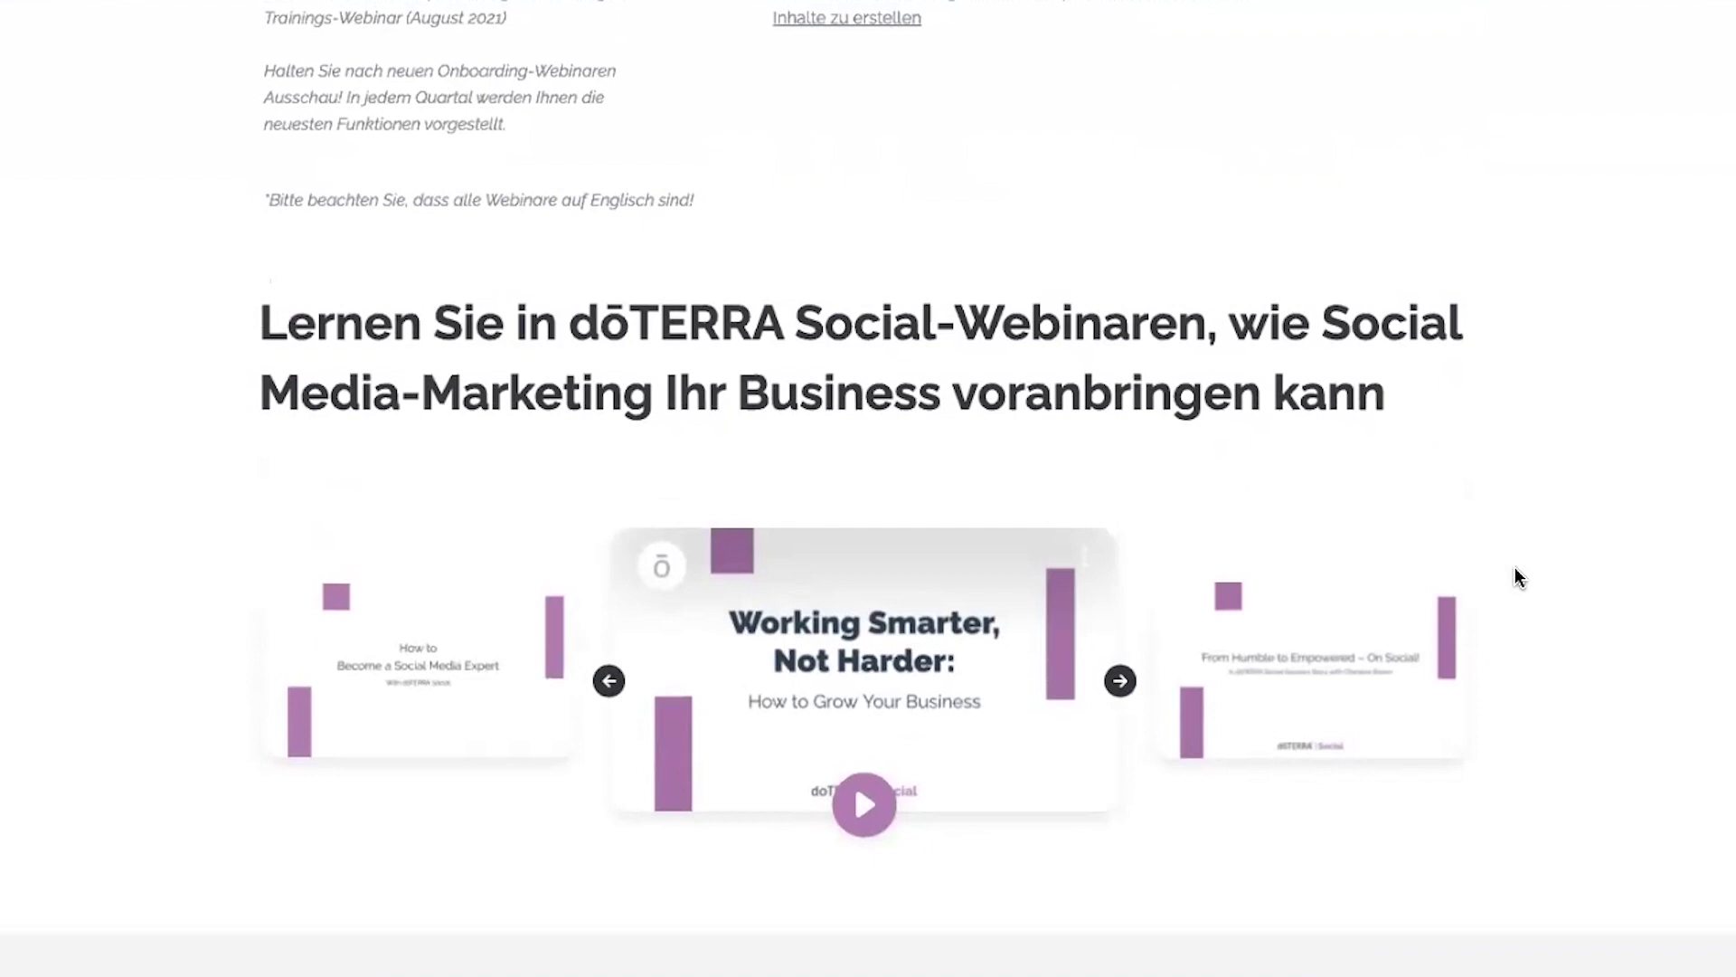
scroll(1518, 577, "up", 15)
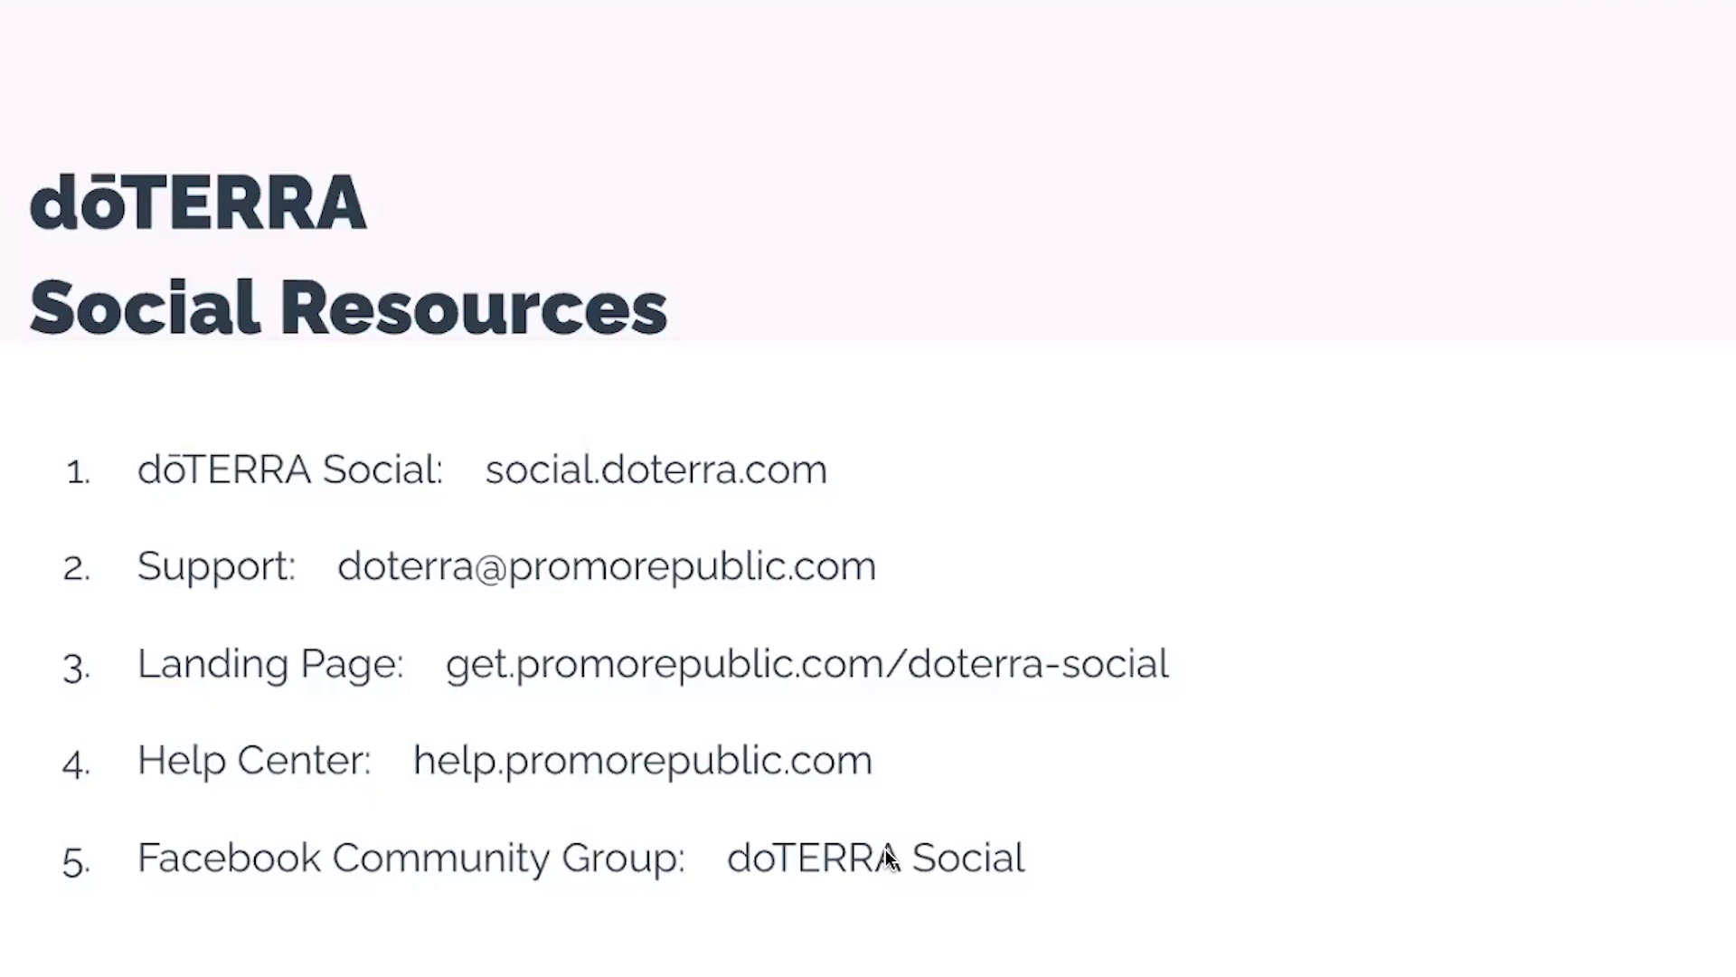
key("Right")
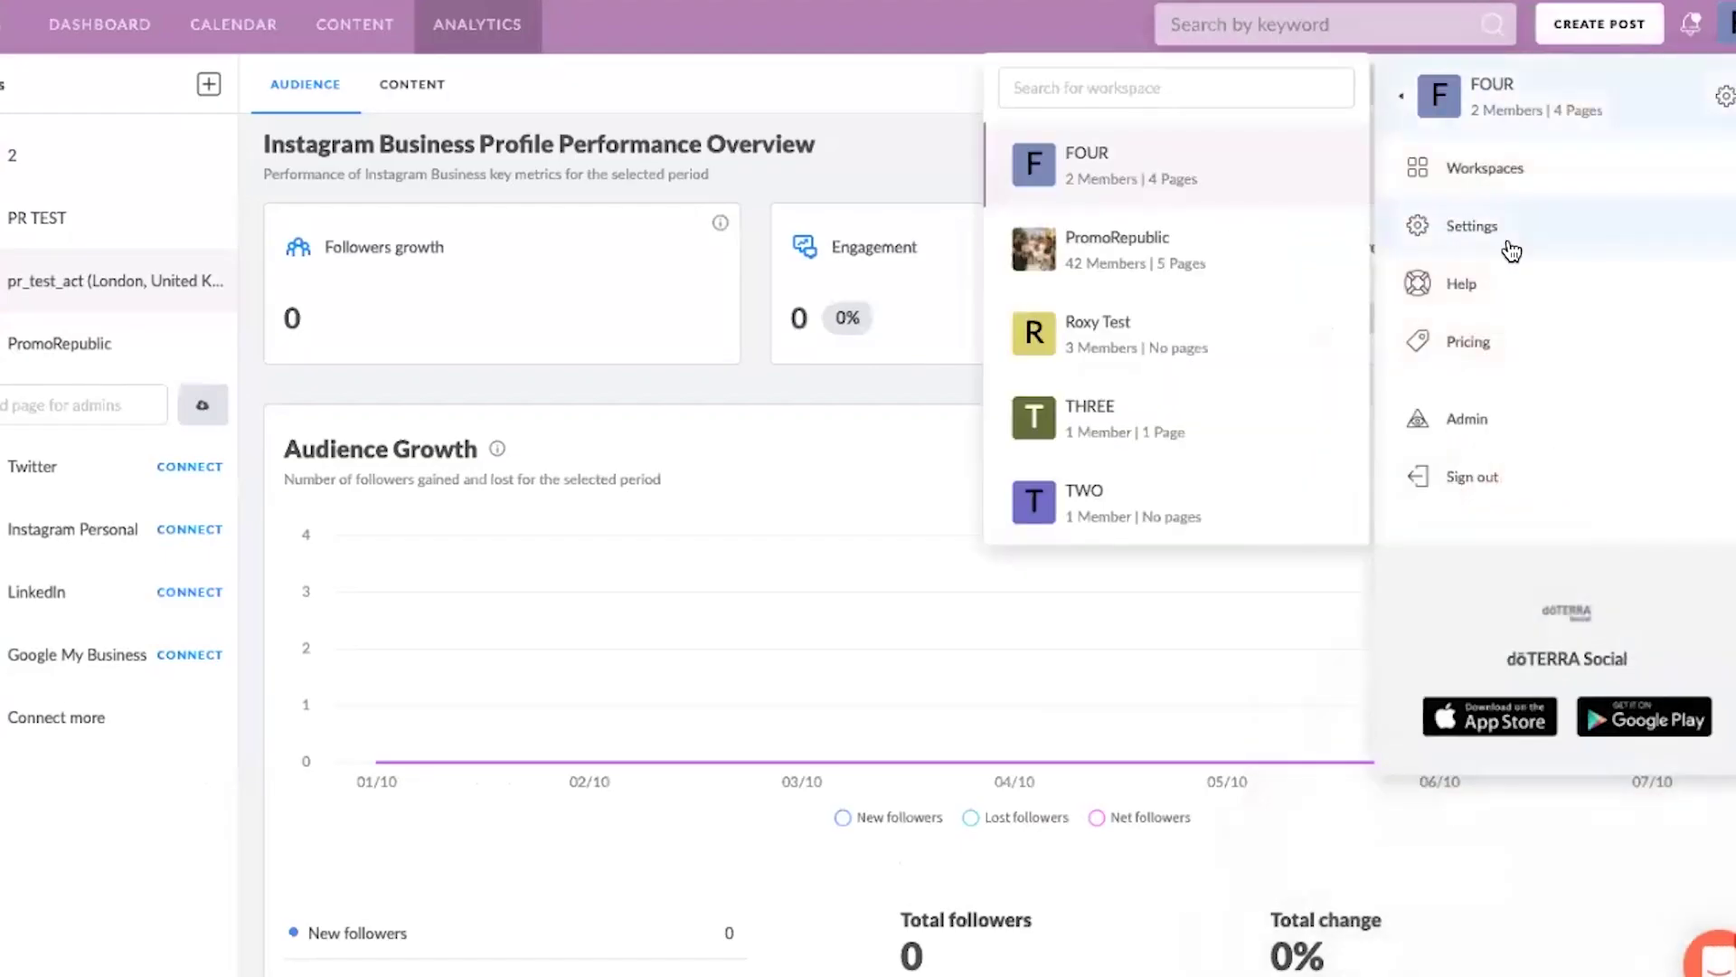
- View the subscription pricing plans and return to the calendar
left_click(1469, 343)
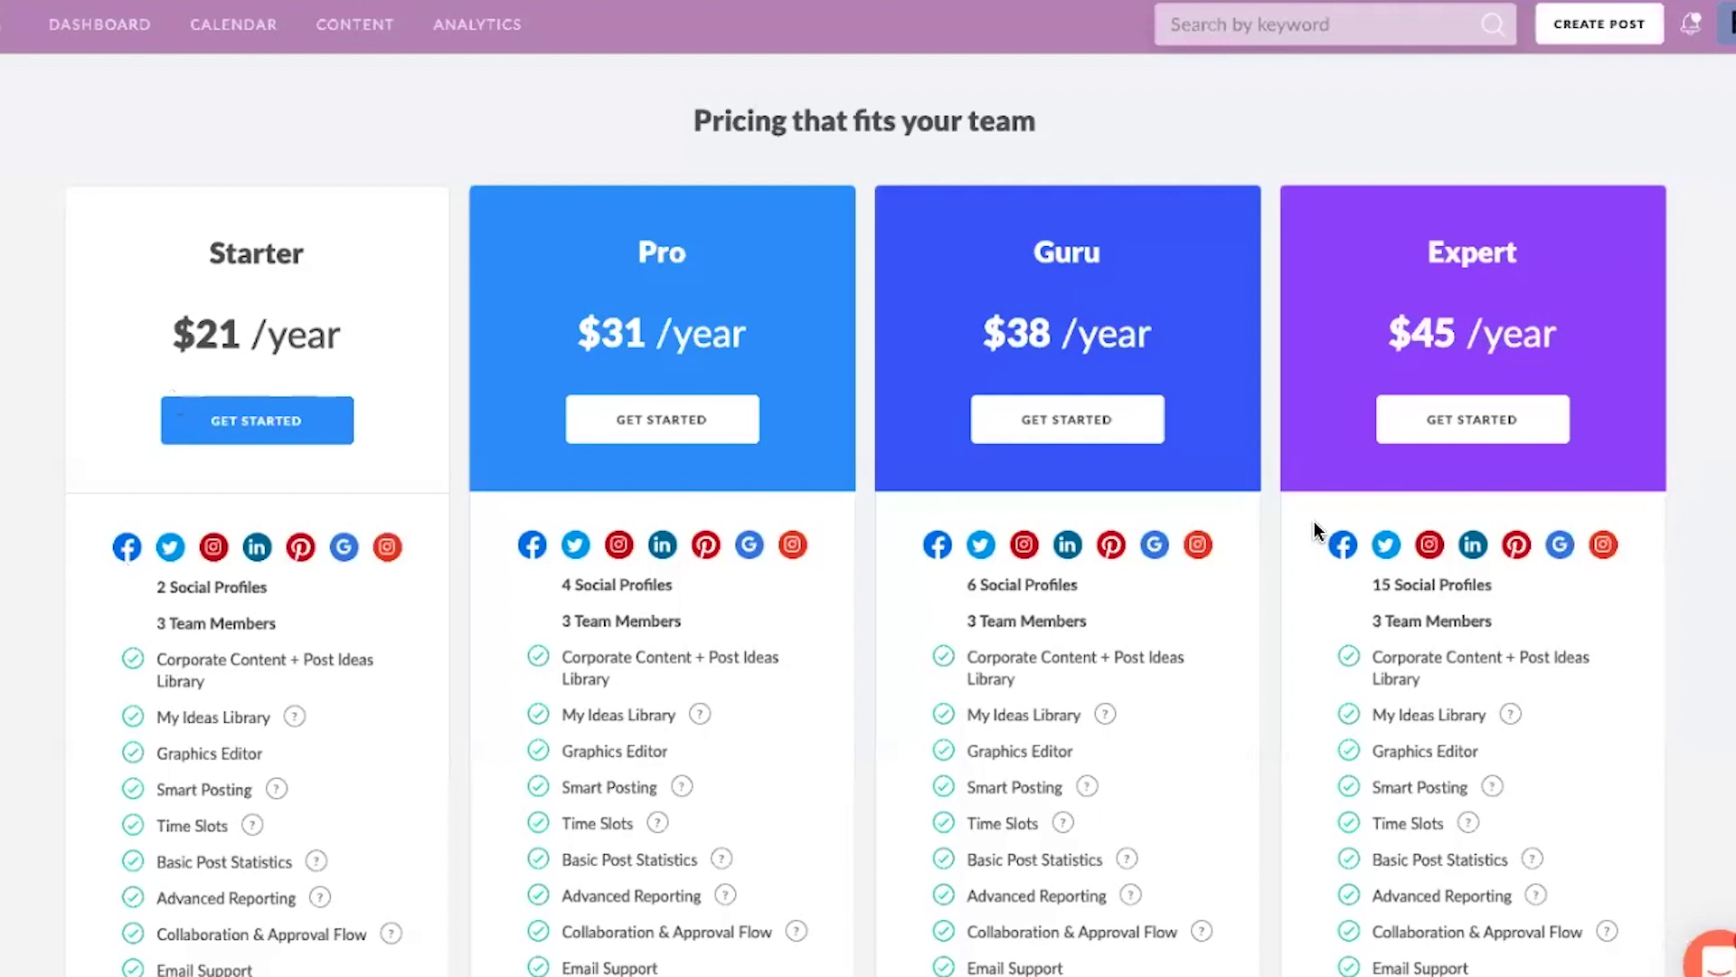
left_click(235, 29)
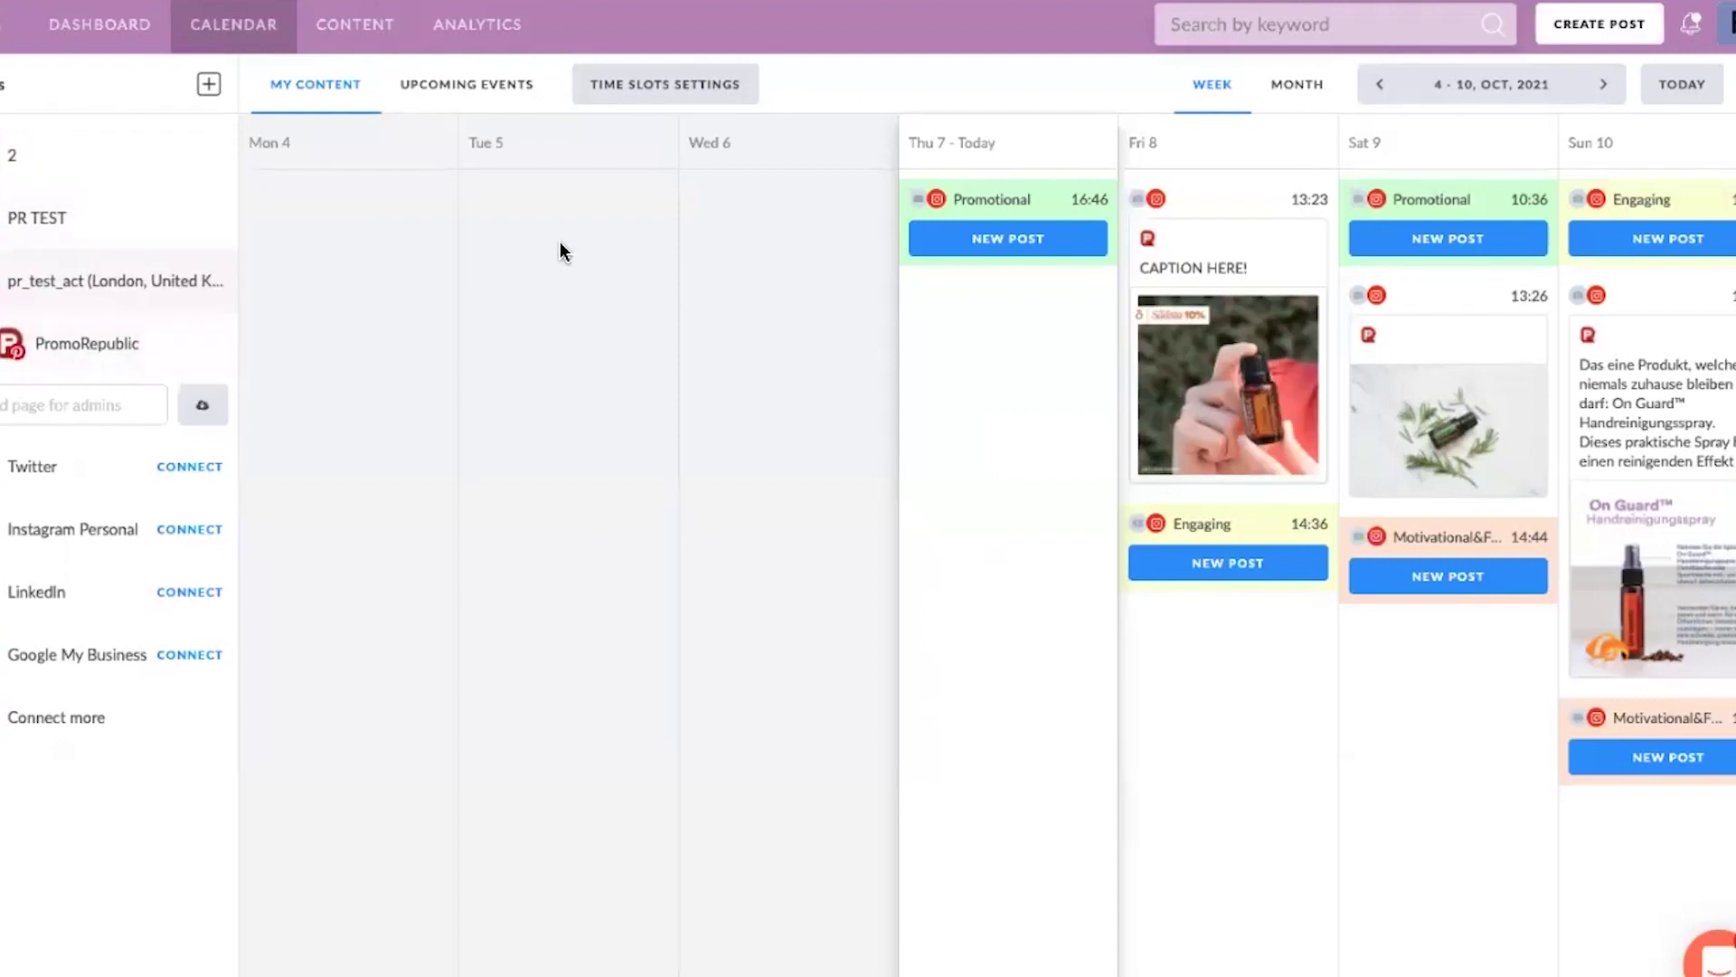
- Reopen the pricing plans and compare the number of social profiles included in Pro, Guru and Expert
left_click(1729, 24)
left_click(1085, 155)
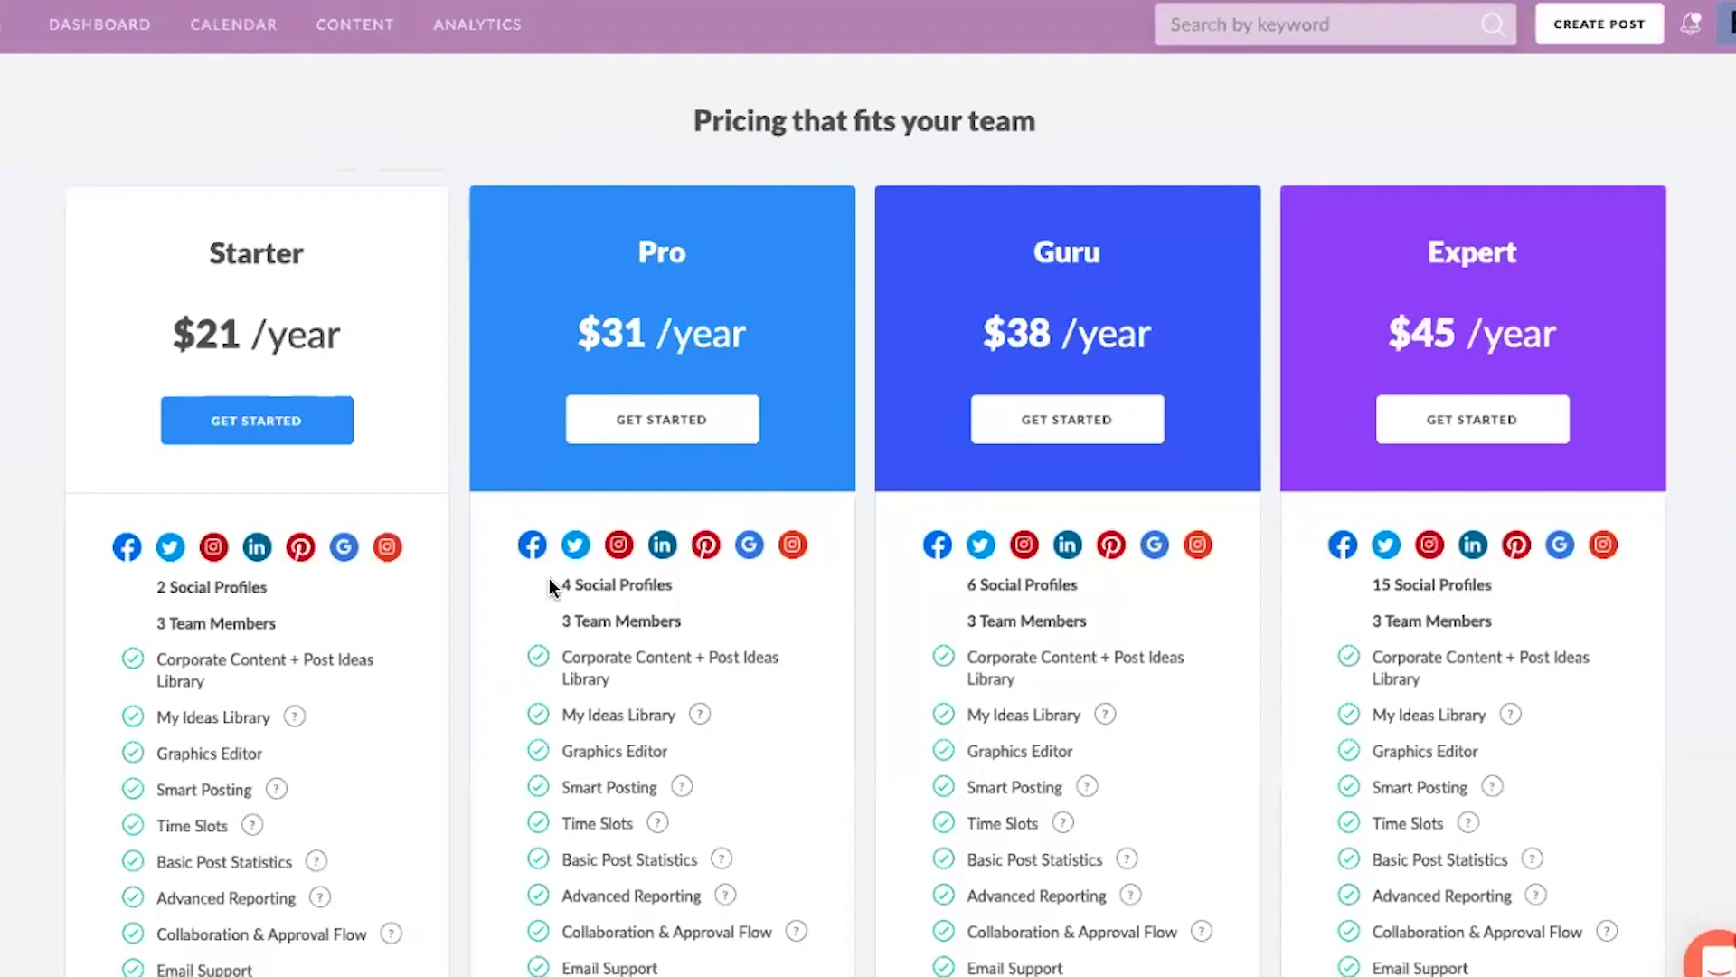
left_click_drag(549, 586, 692, 584)
scroll(693, 581, "down", 1)
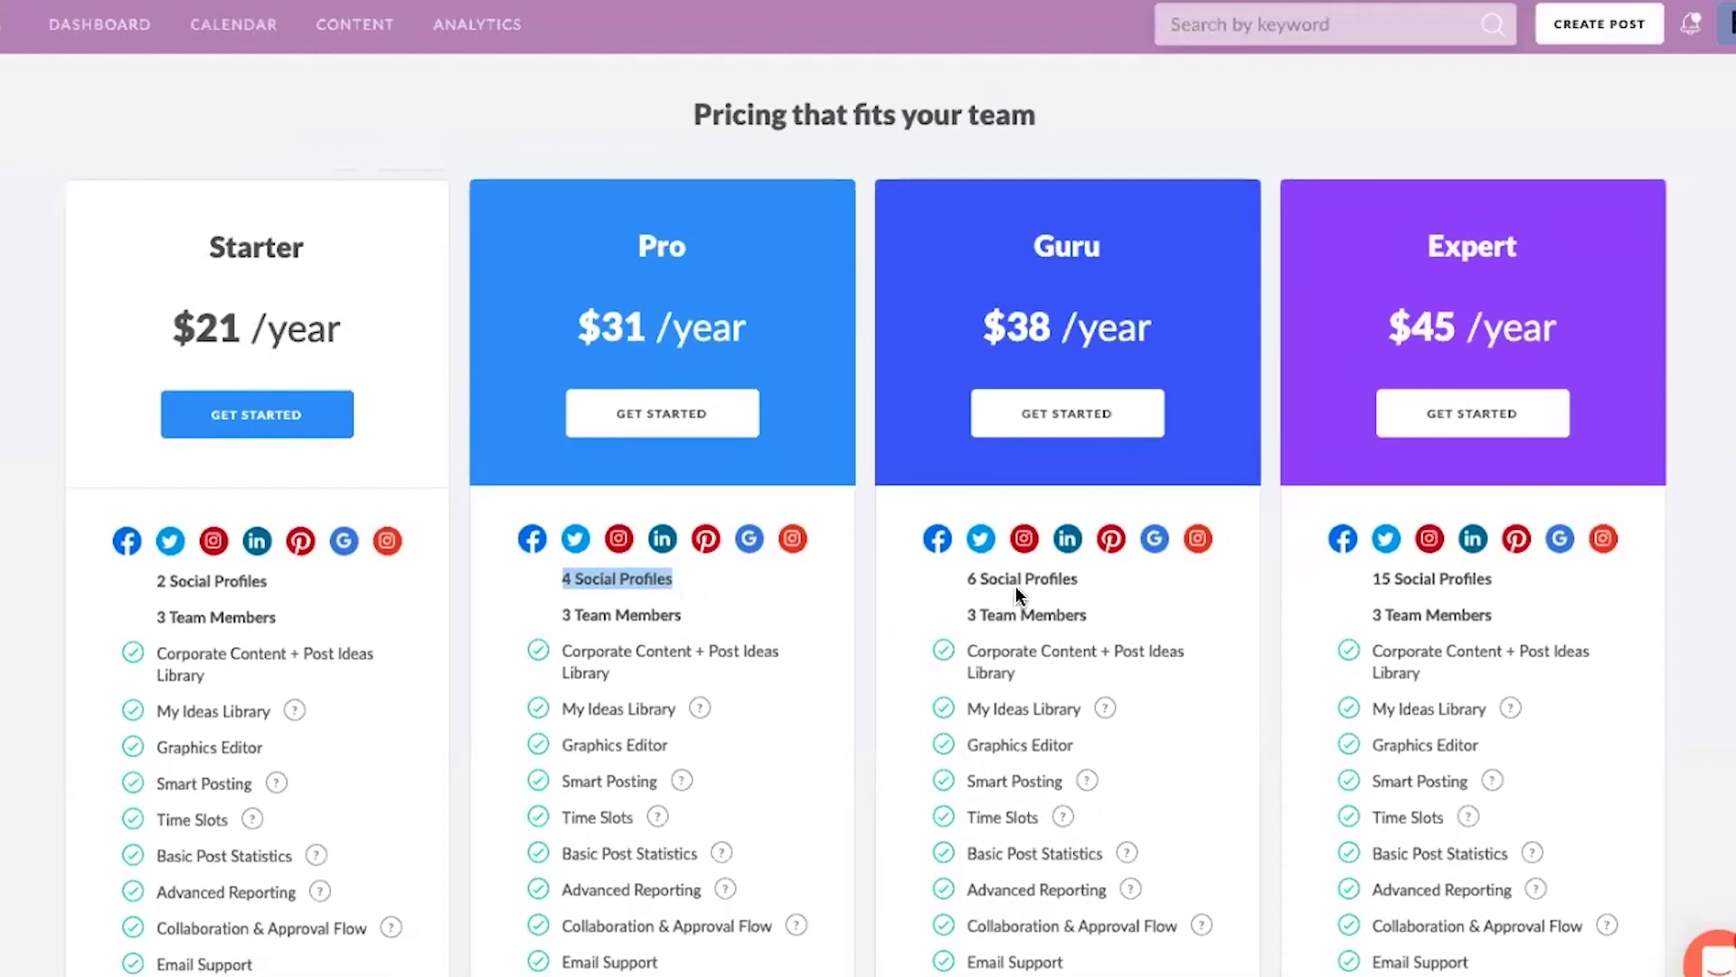
left_click_drag(961, 579, 1061, 583)
left_click_drag(1497, 579, 1420, 586)
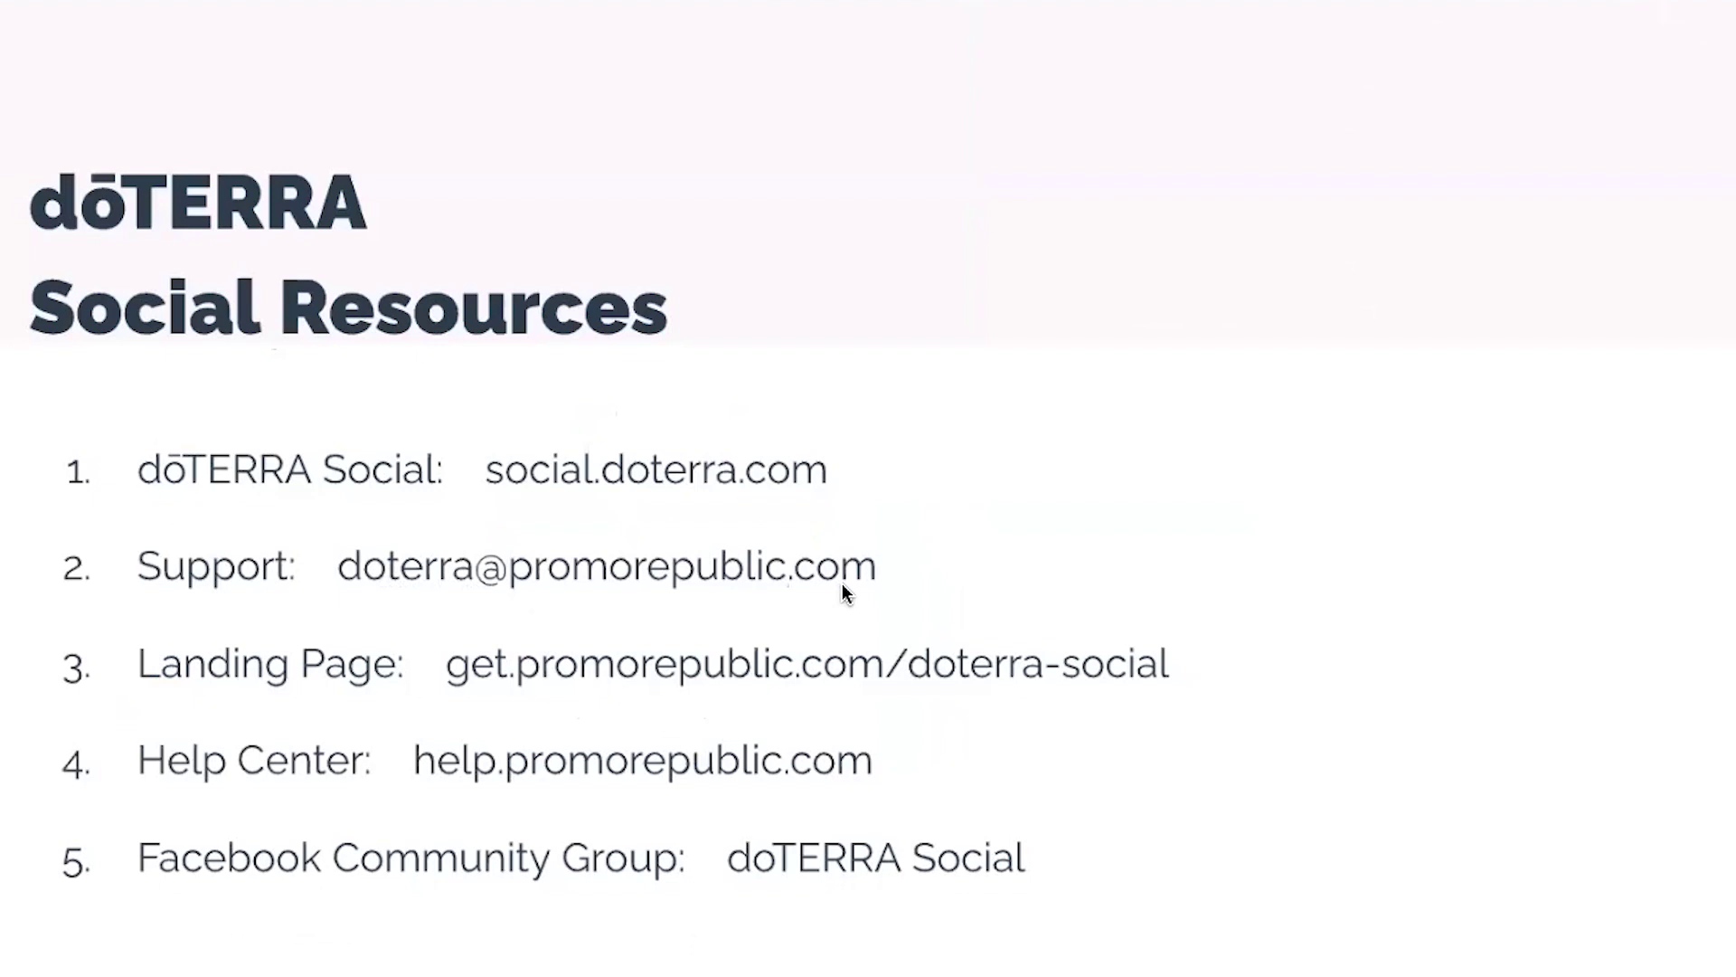
key("Right")
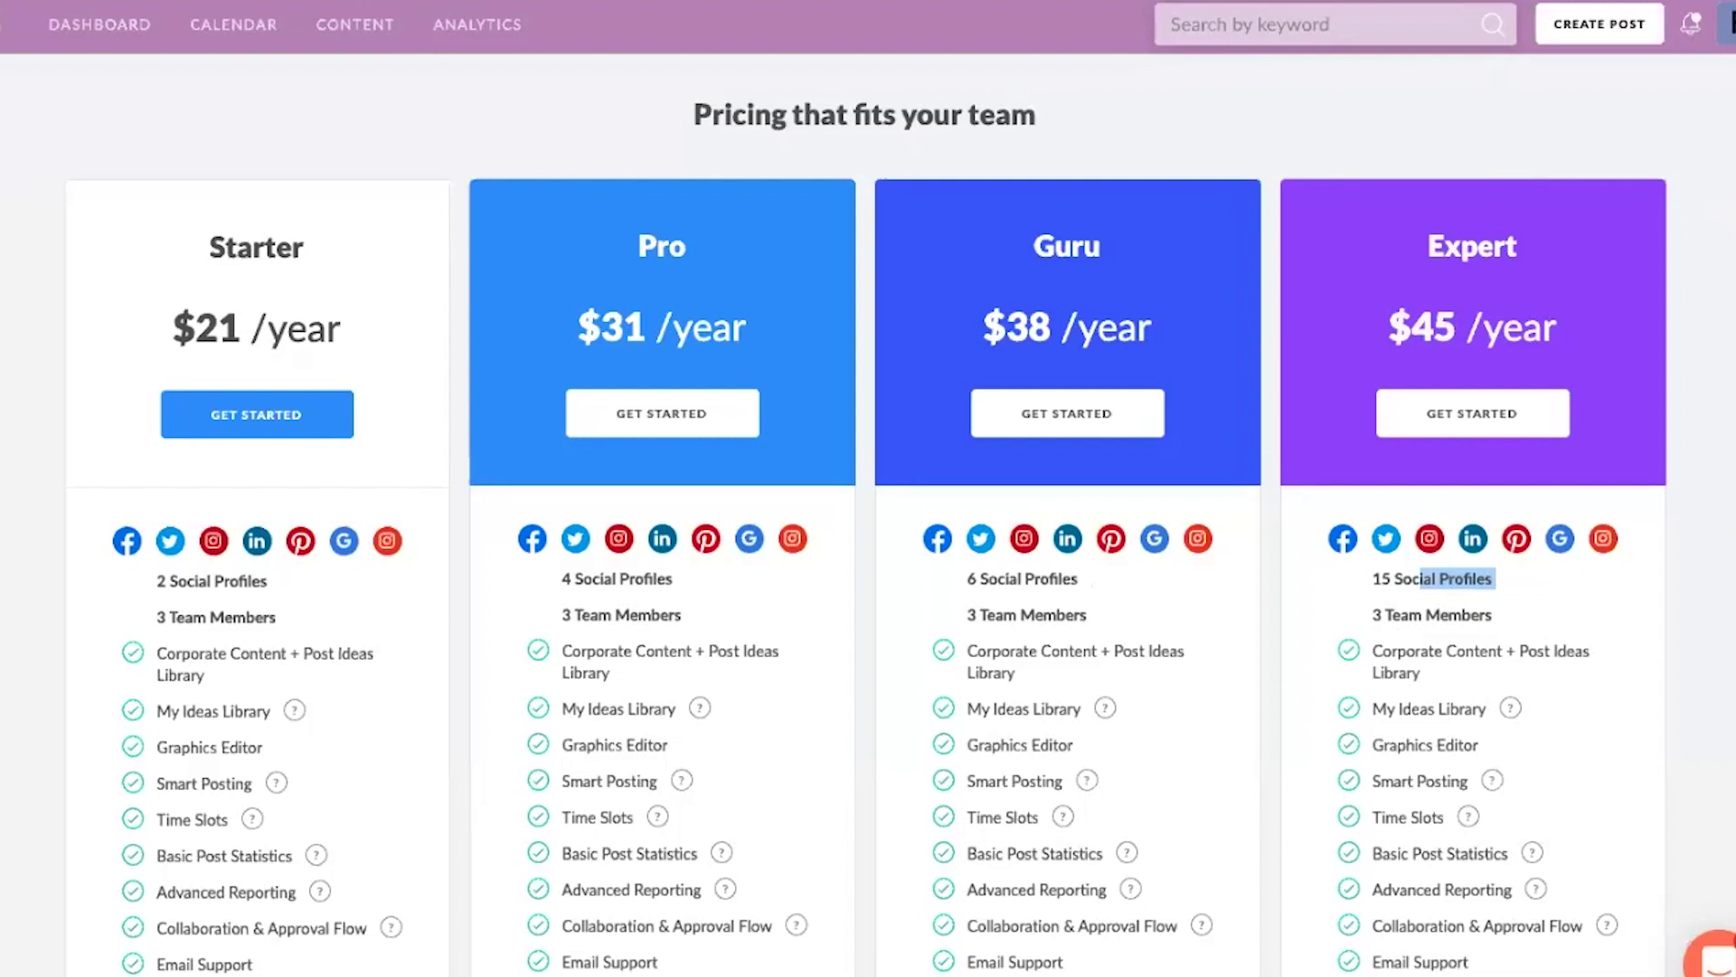
- Open the settings of the FOUR workspace and look over its connected pages and teammates
left_click(1729, 25)
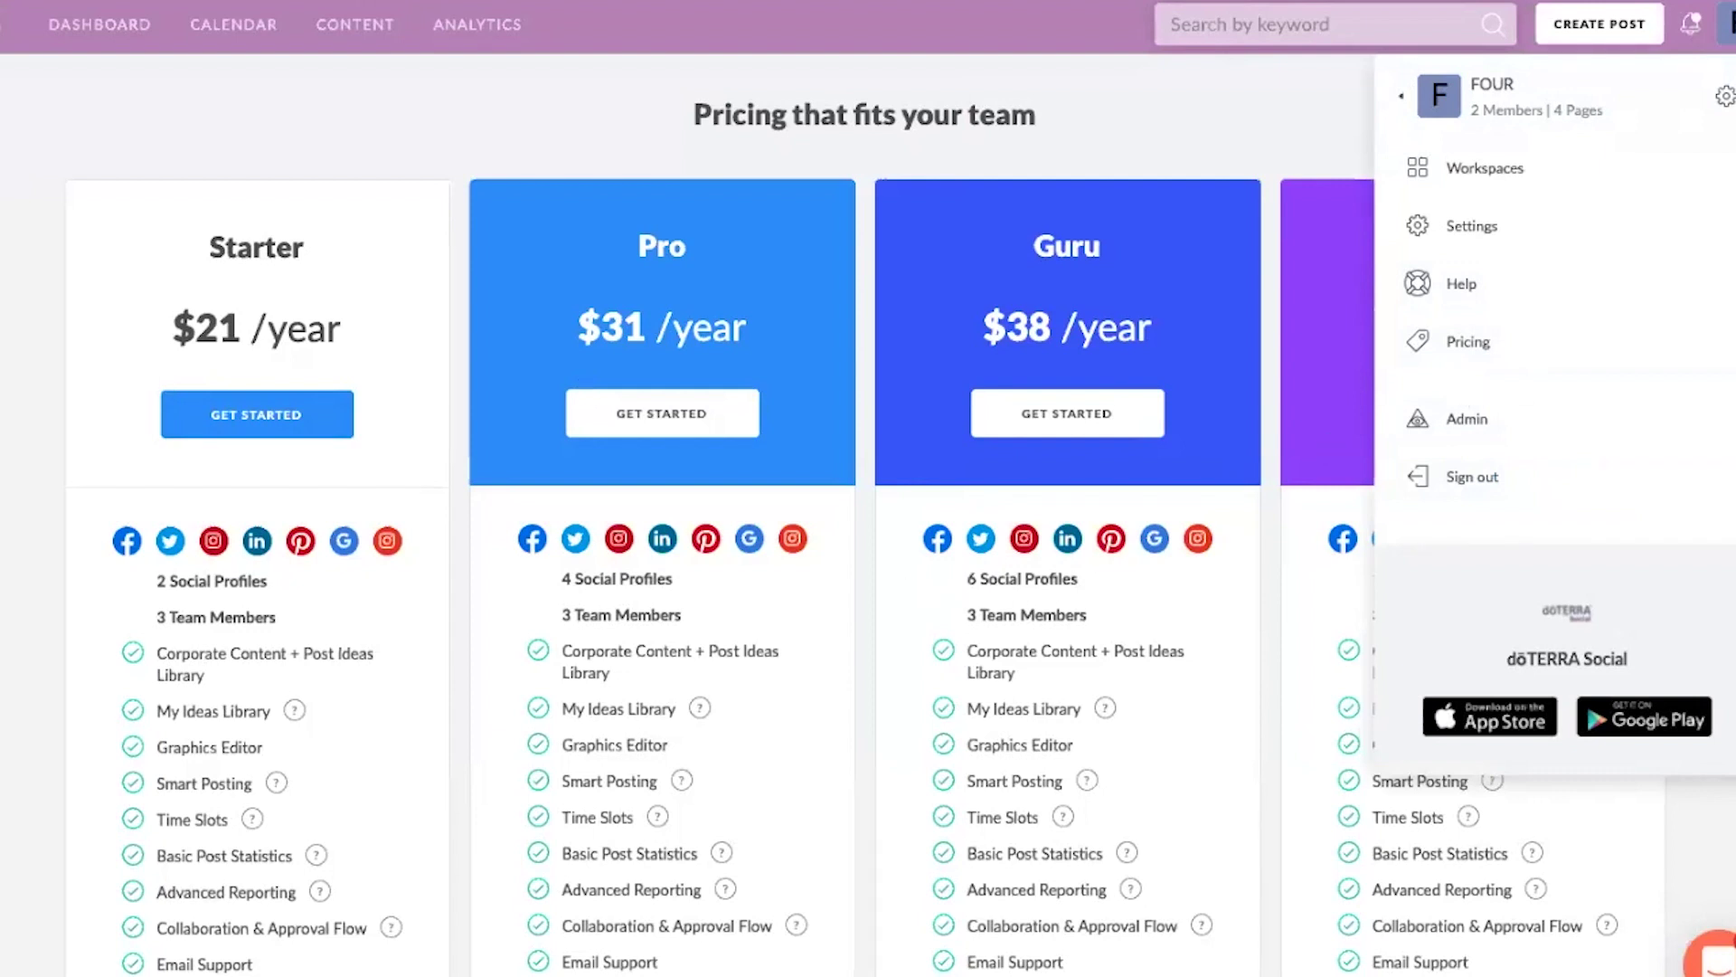
left_click(1725, 96)
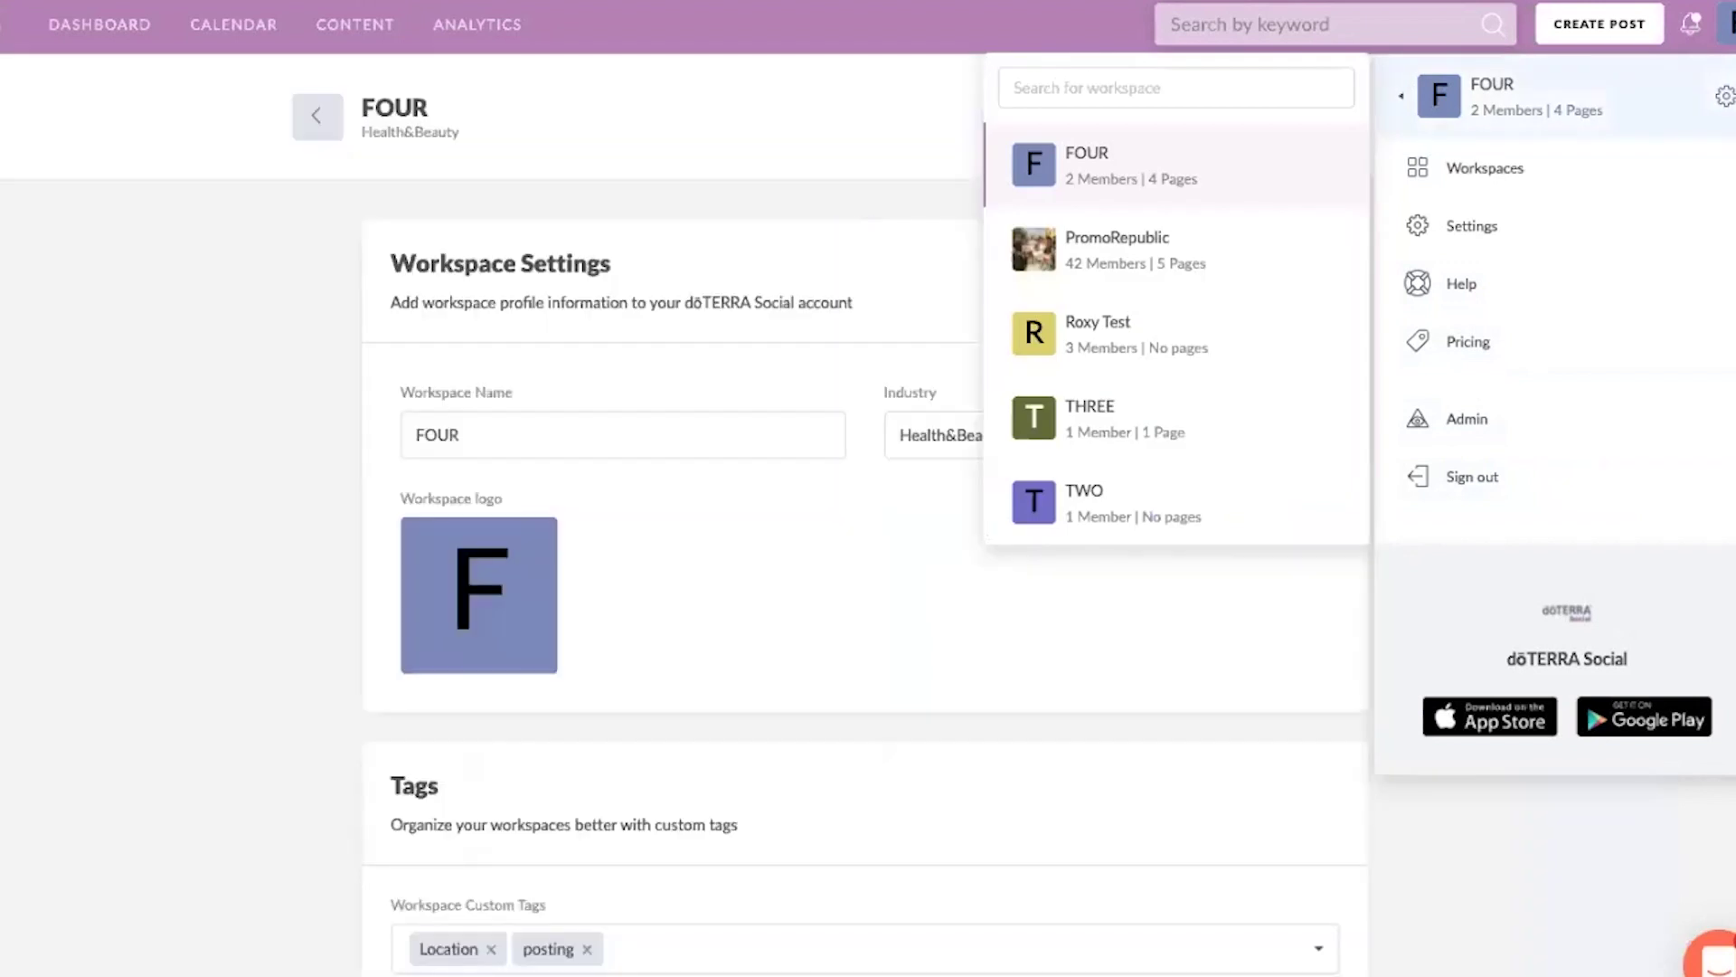
scroll(15, 783, "down", 10)
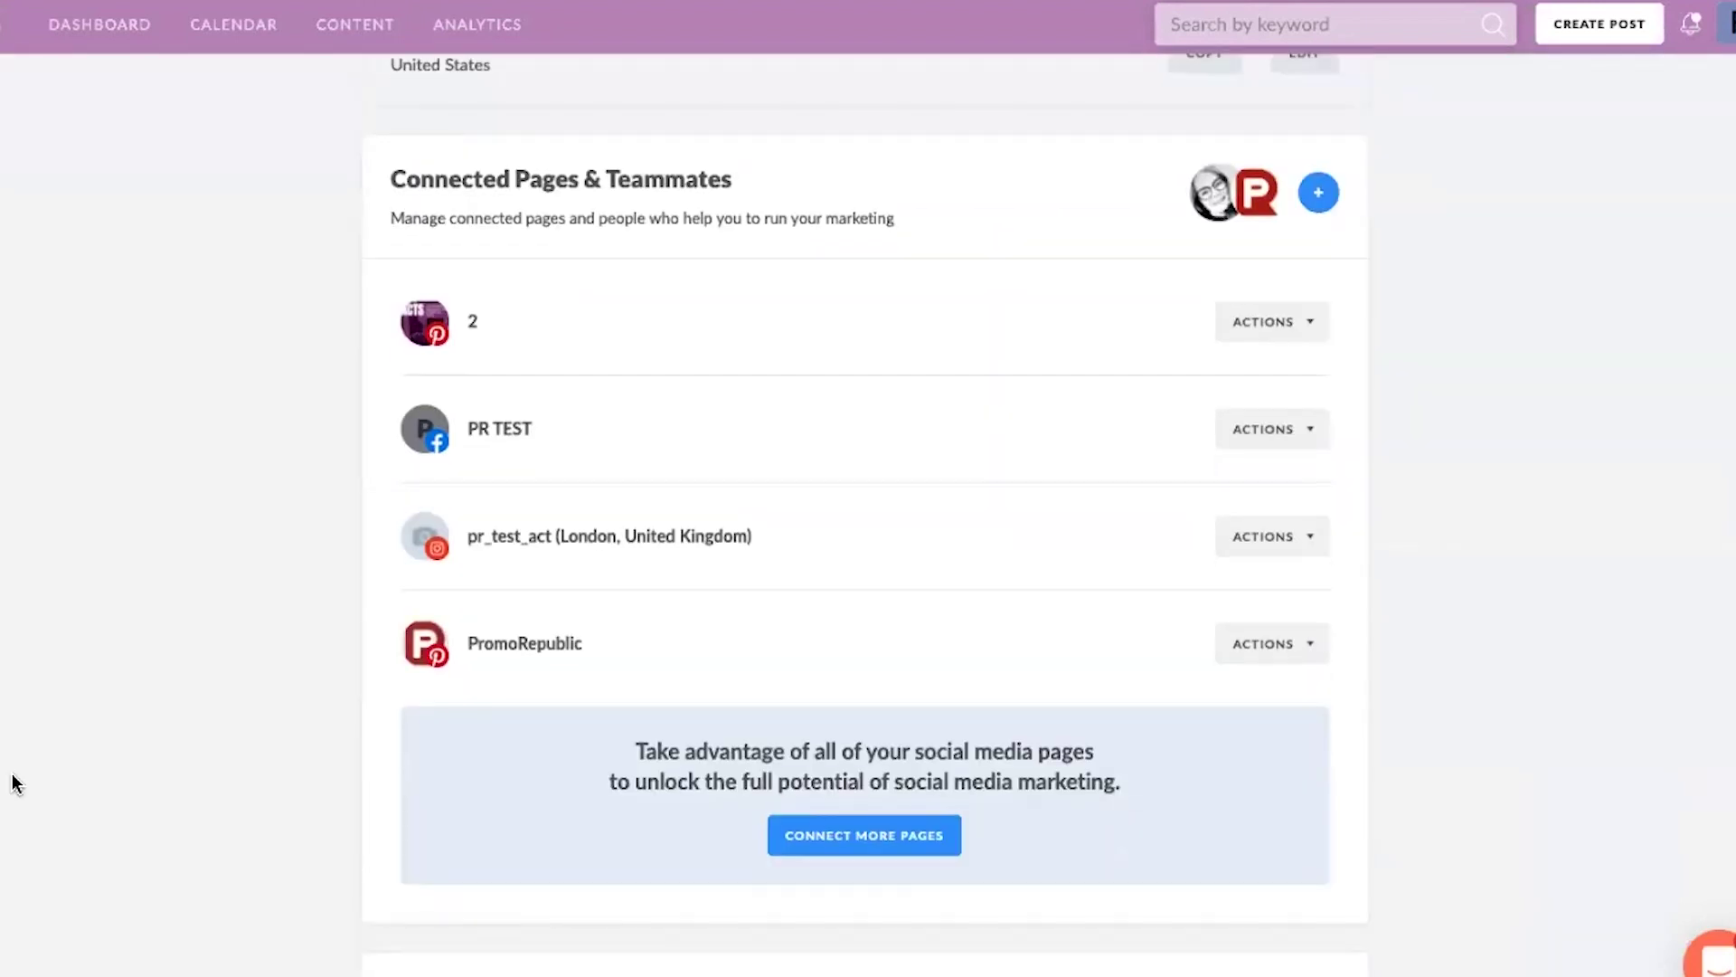
scroll(1278, 562, "down", 5)
scroll(1277, 561, "up", 6)
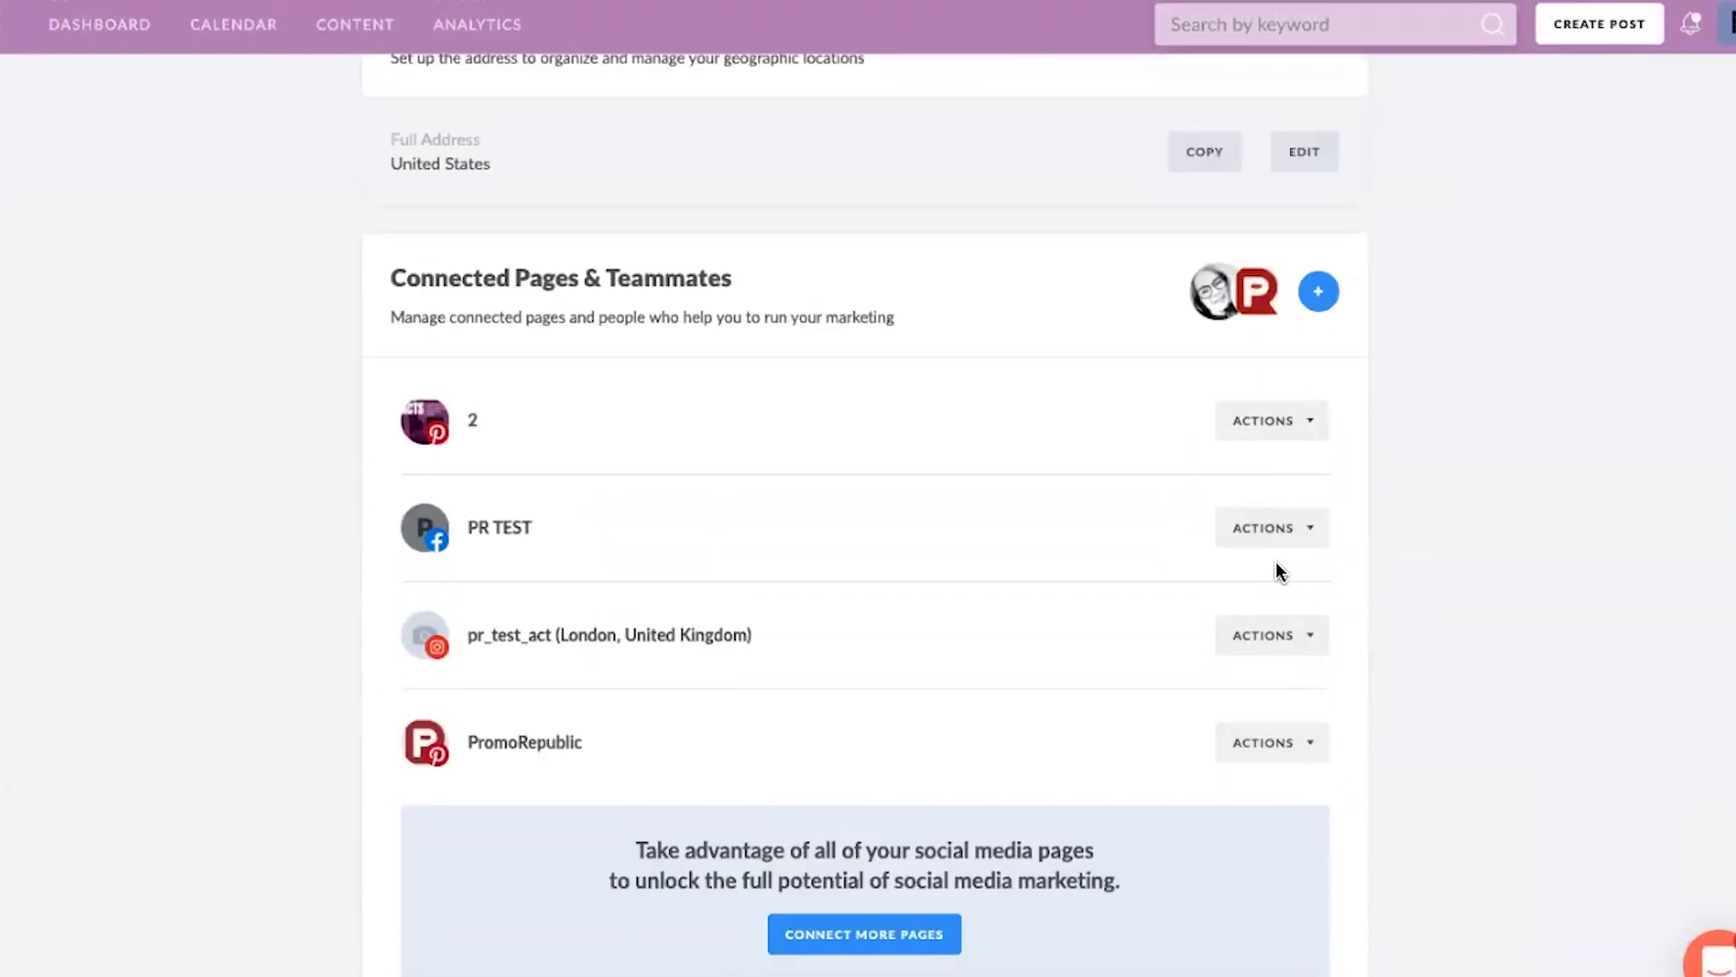
- Review the teammate invitation form and its invitee roles, and close it without inviting anyone
left_click(1284, 299)
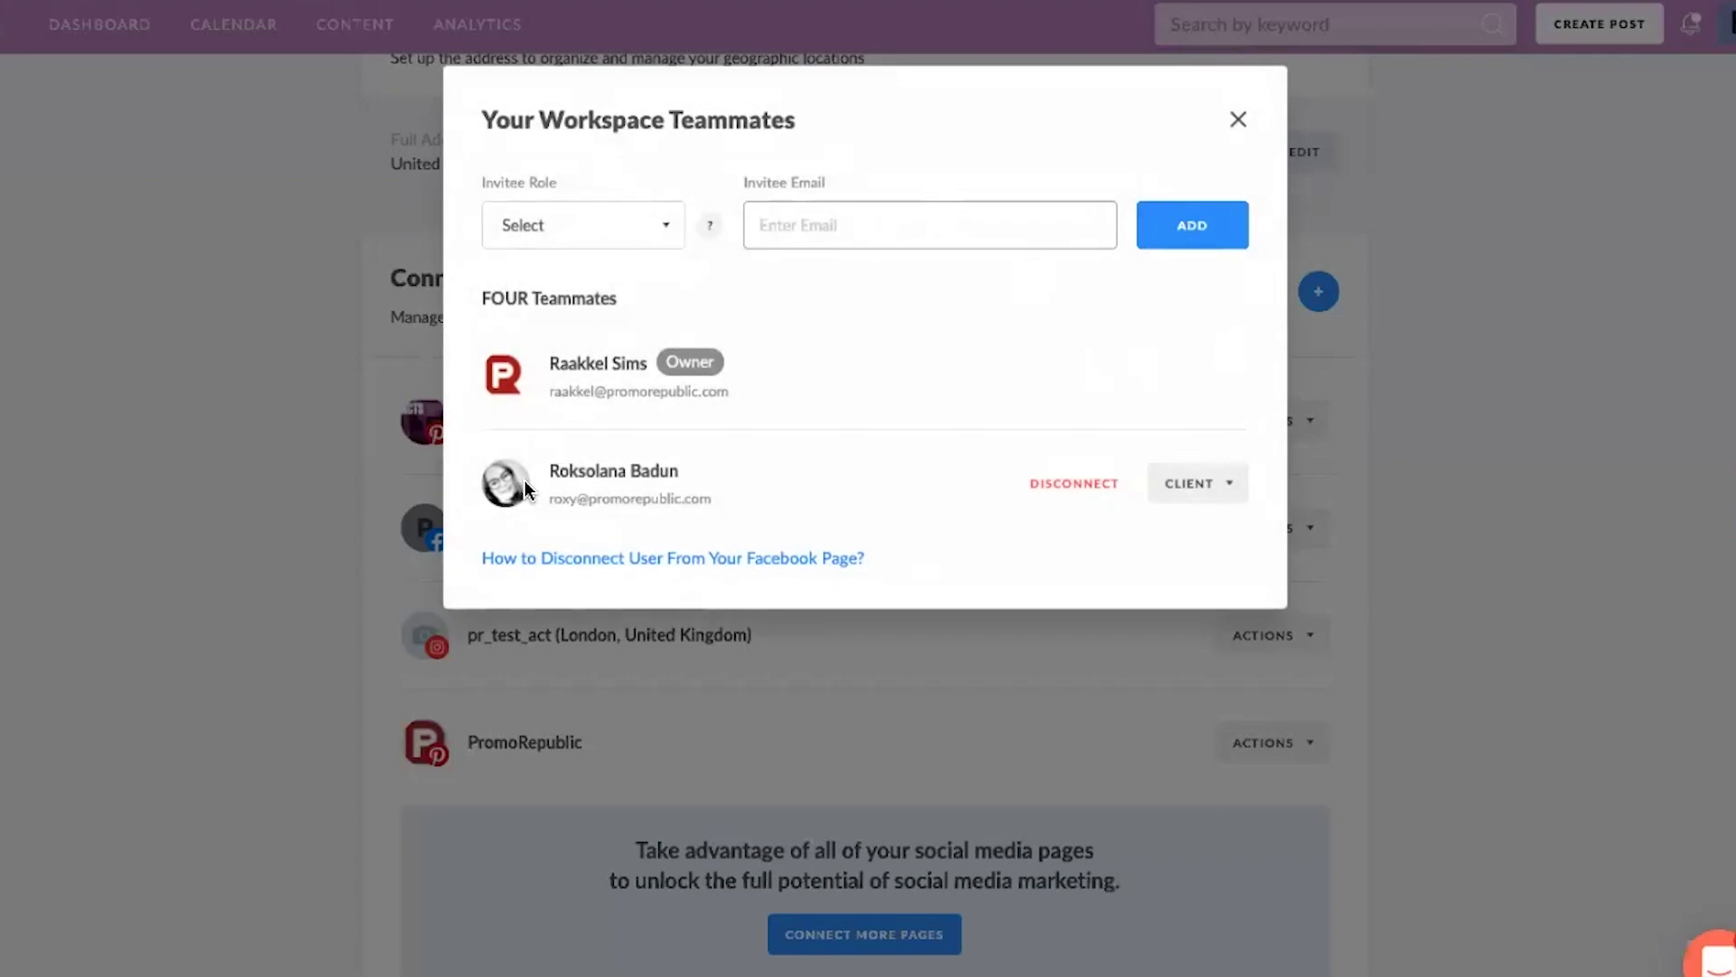
left_click(611, 239)
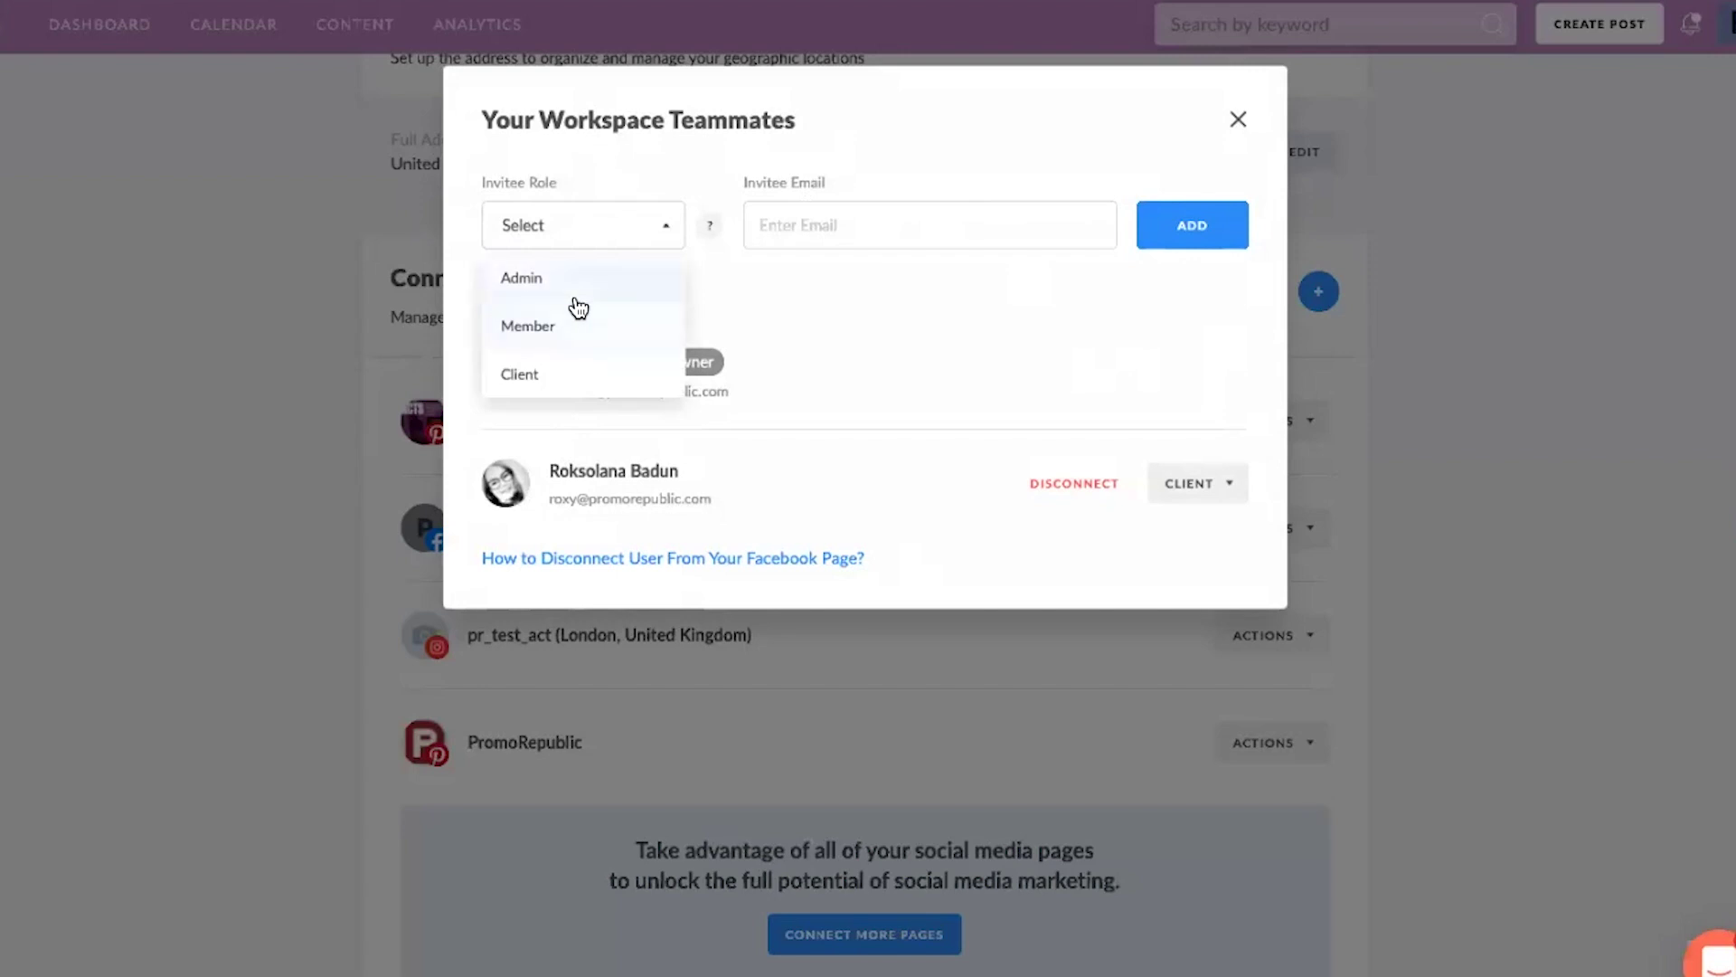
left_click(1261, 126)
scroll(811, 345, "up", 10)
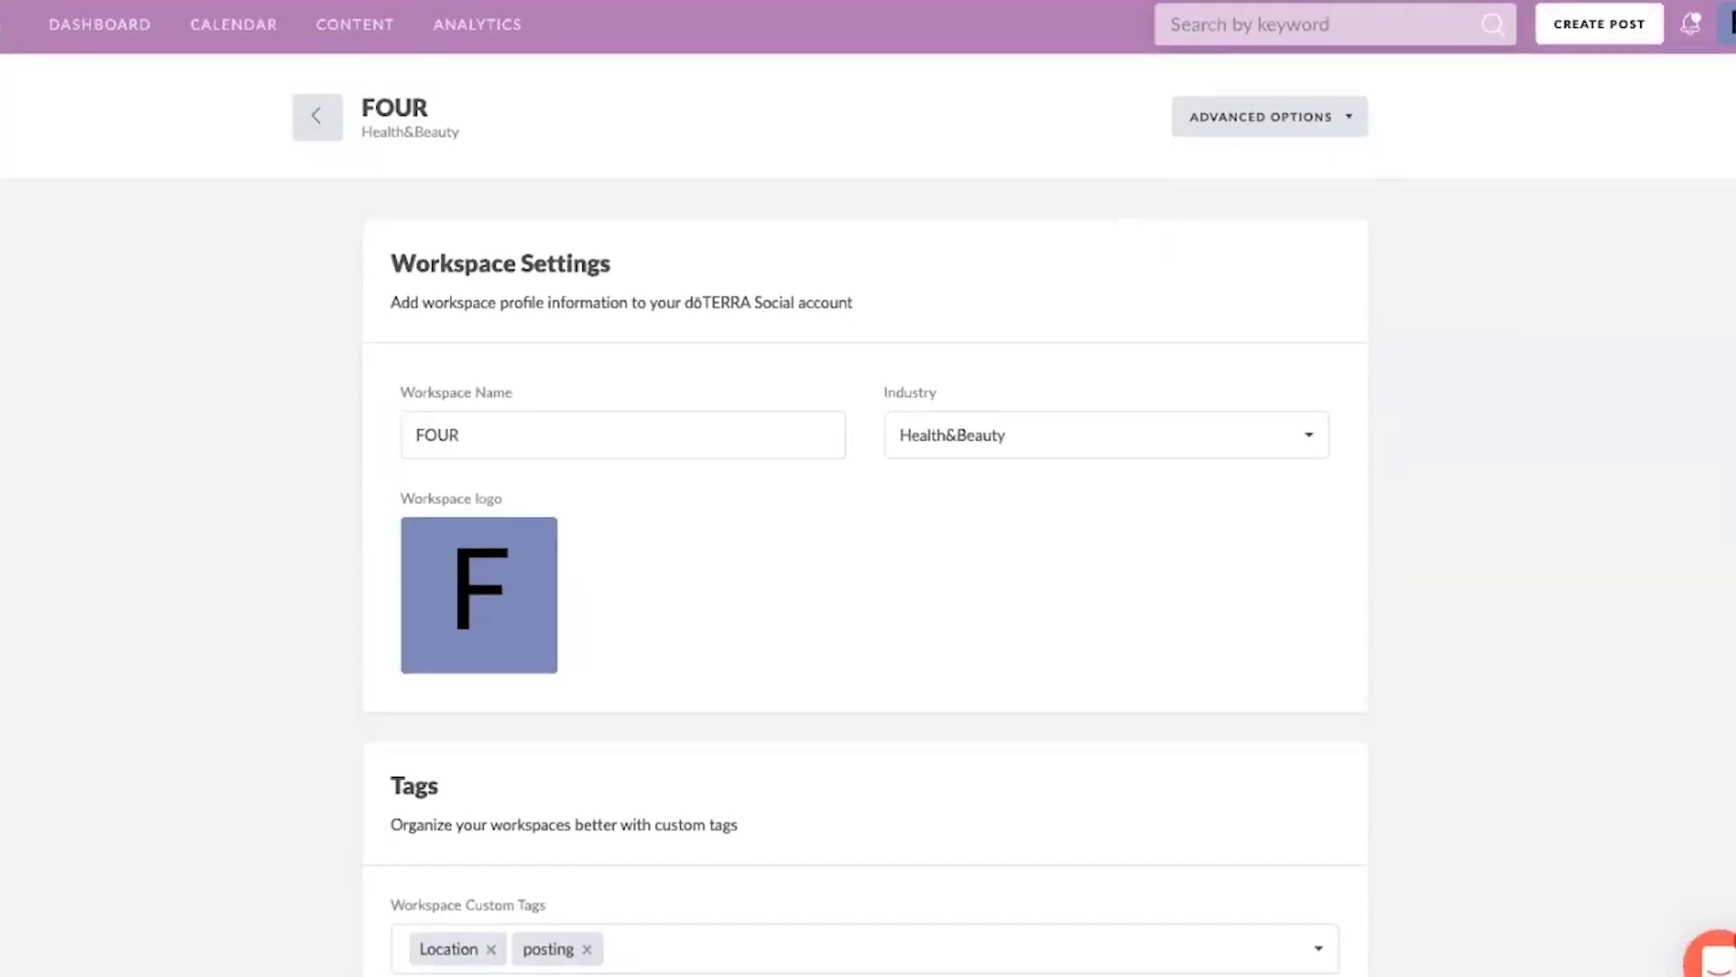